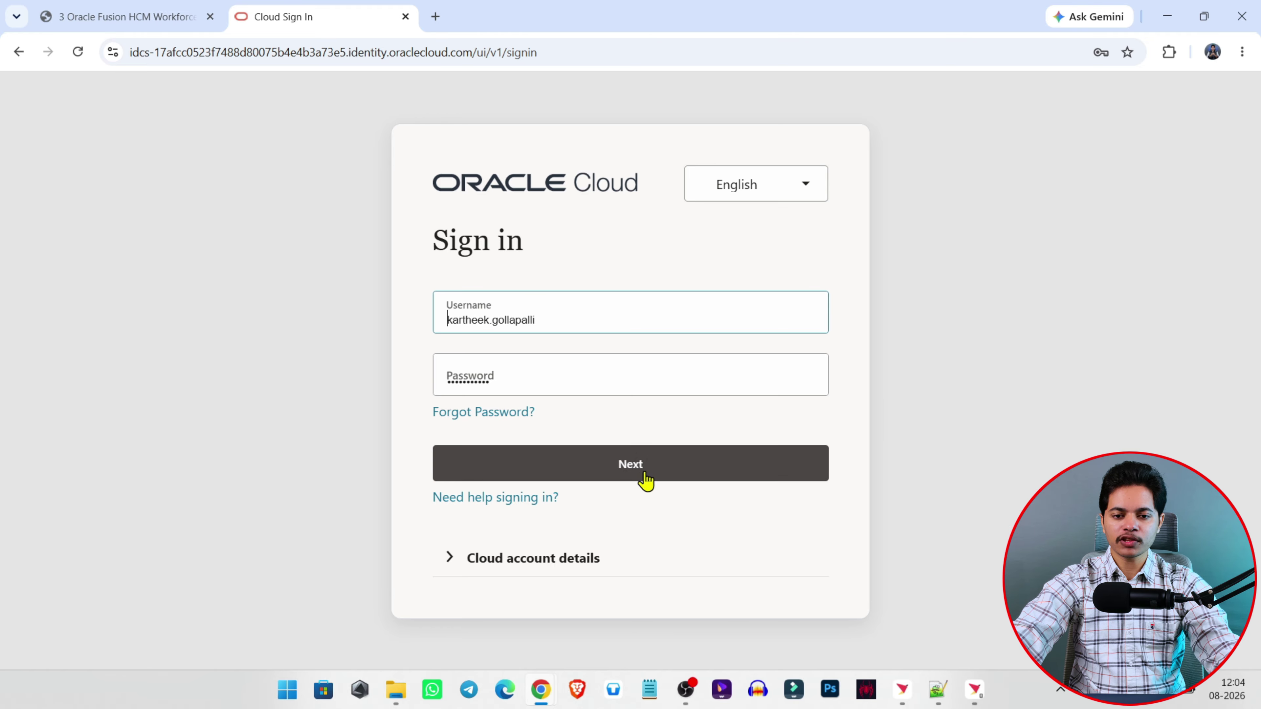
Step: Sign in to Oracle Cloud with the credentials already filled in and go to the home page
left_click(736, 465)
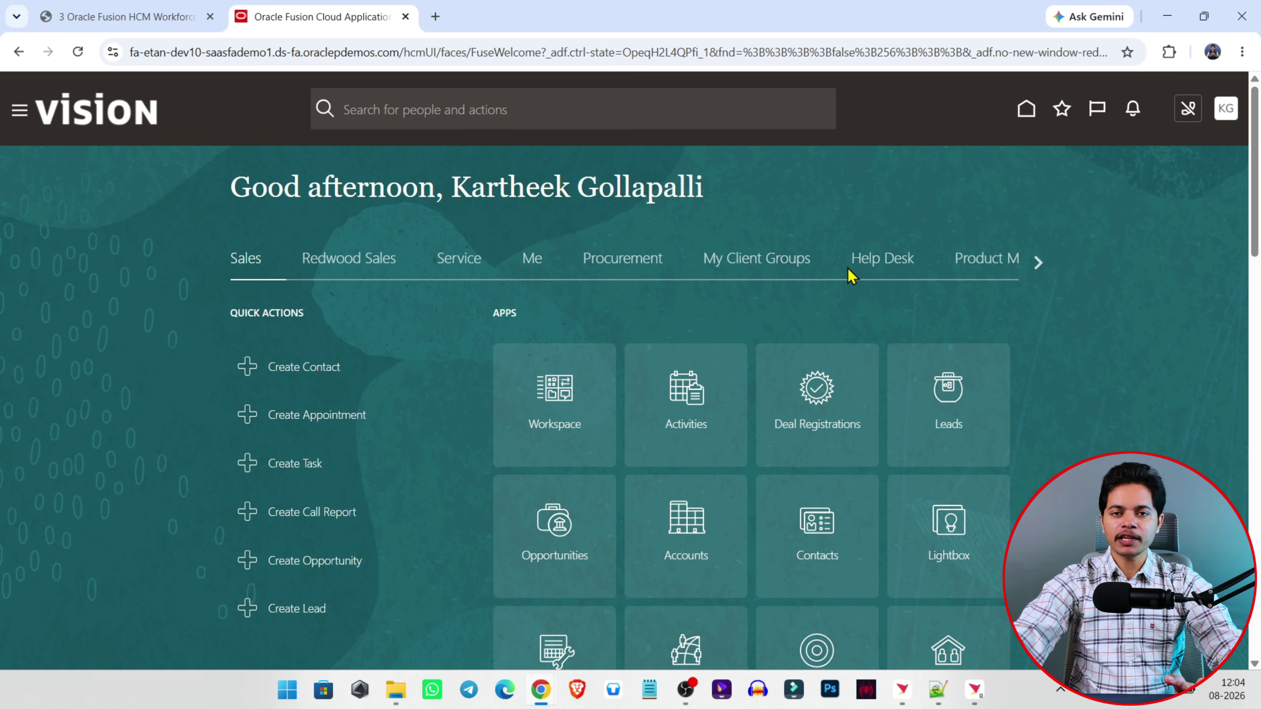
left_click_drag(136, 176, 936, 498)
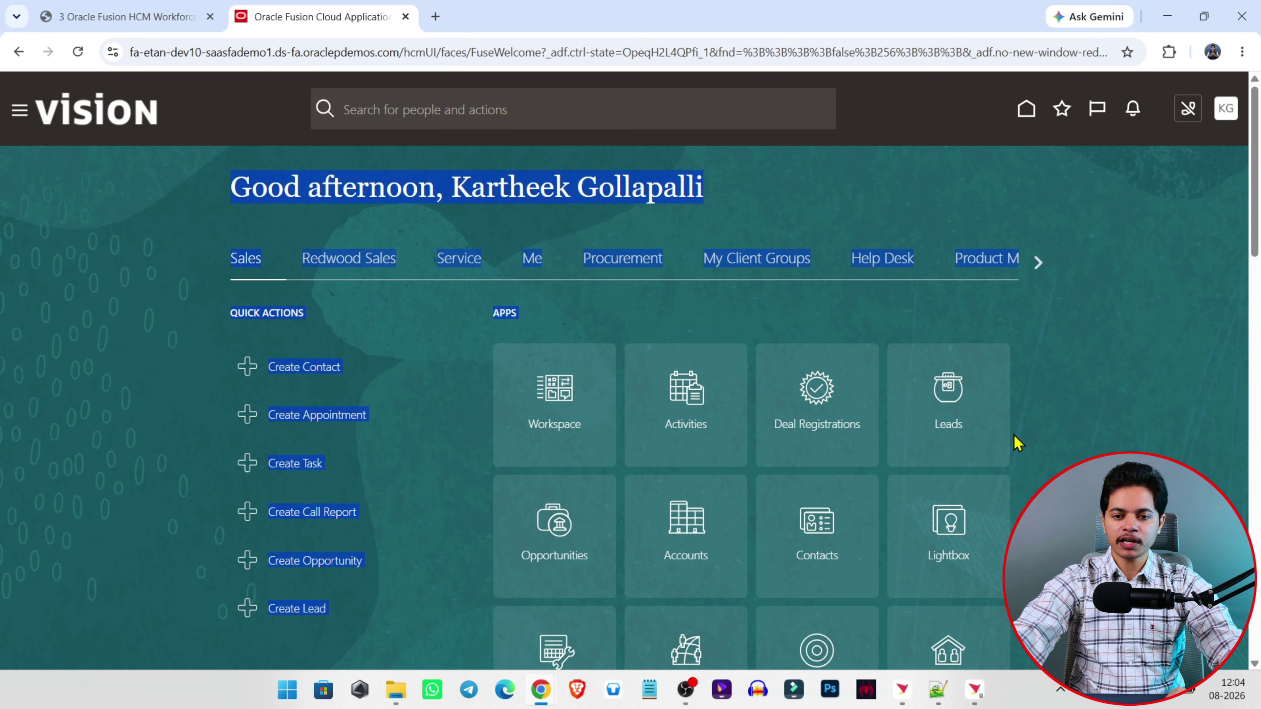
left_click(1077, 313)
left_click(1028, 109)
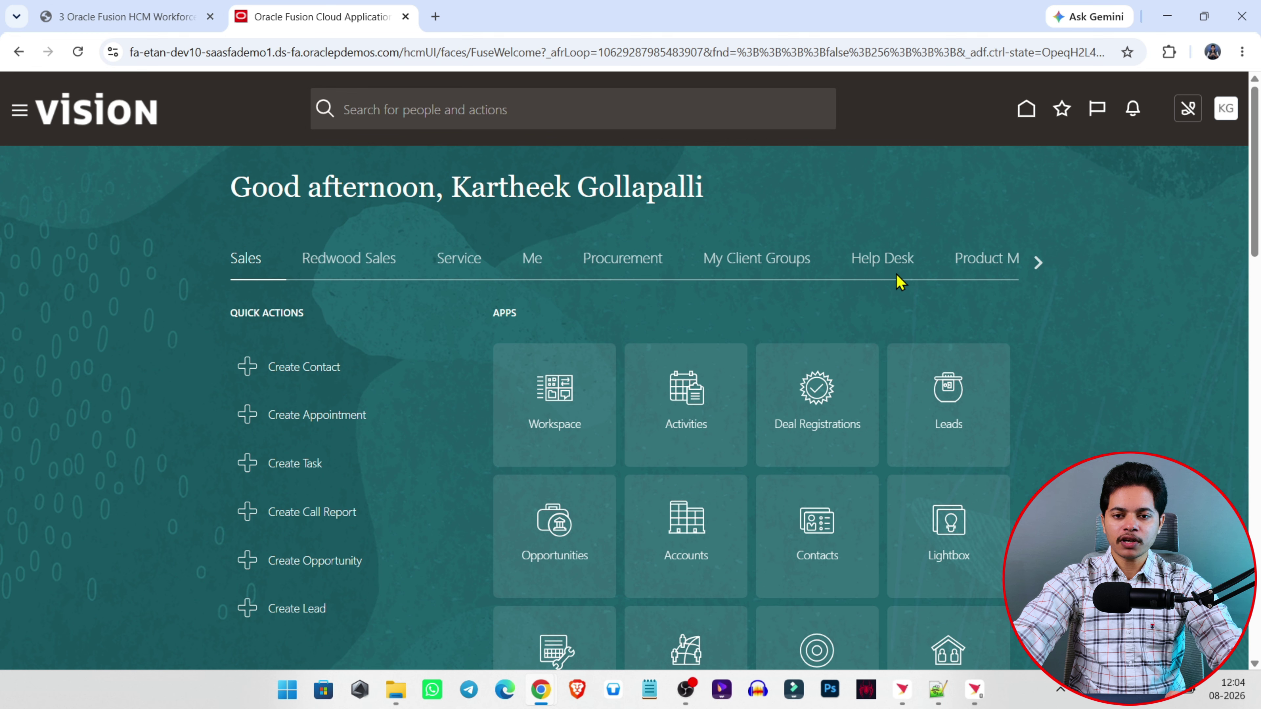
Step: Look through the home page's module groups, including Product Management and Benefits Administration, and display My Client Groups
left_click(987, 260)
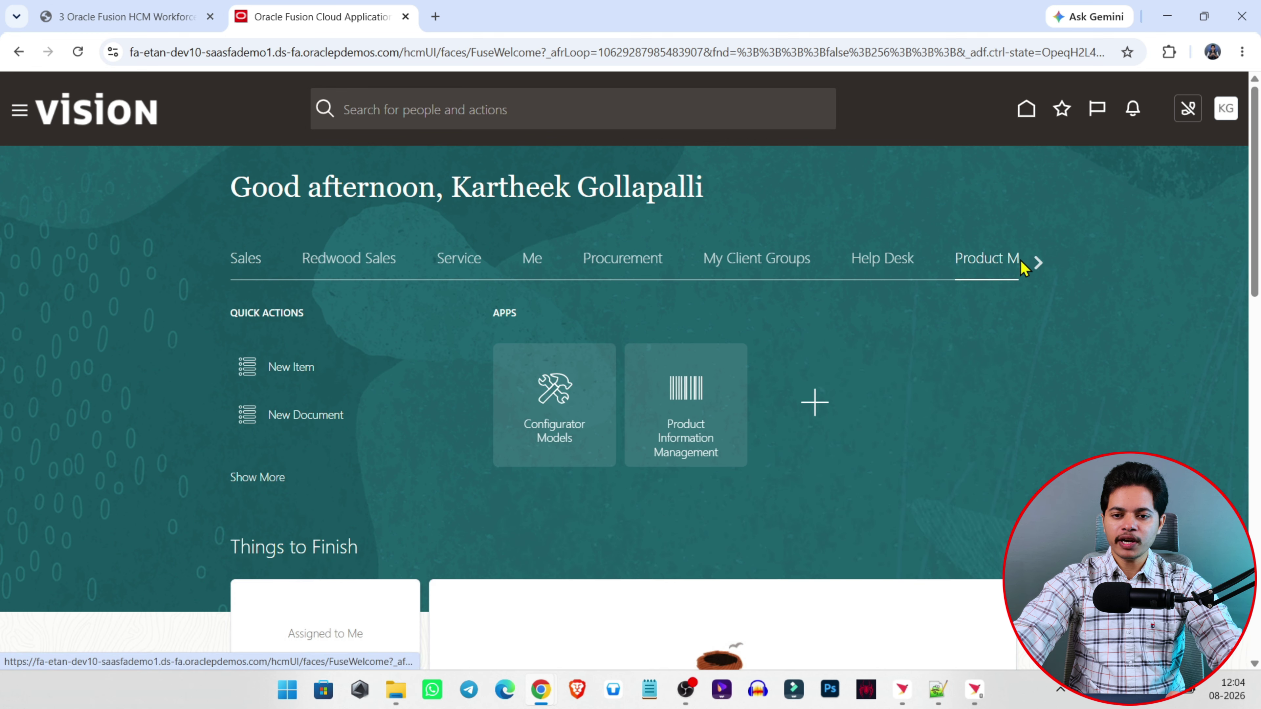
left_click(1035, 263)
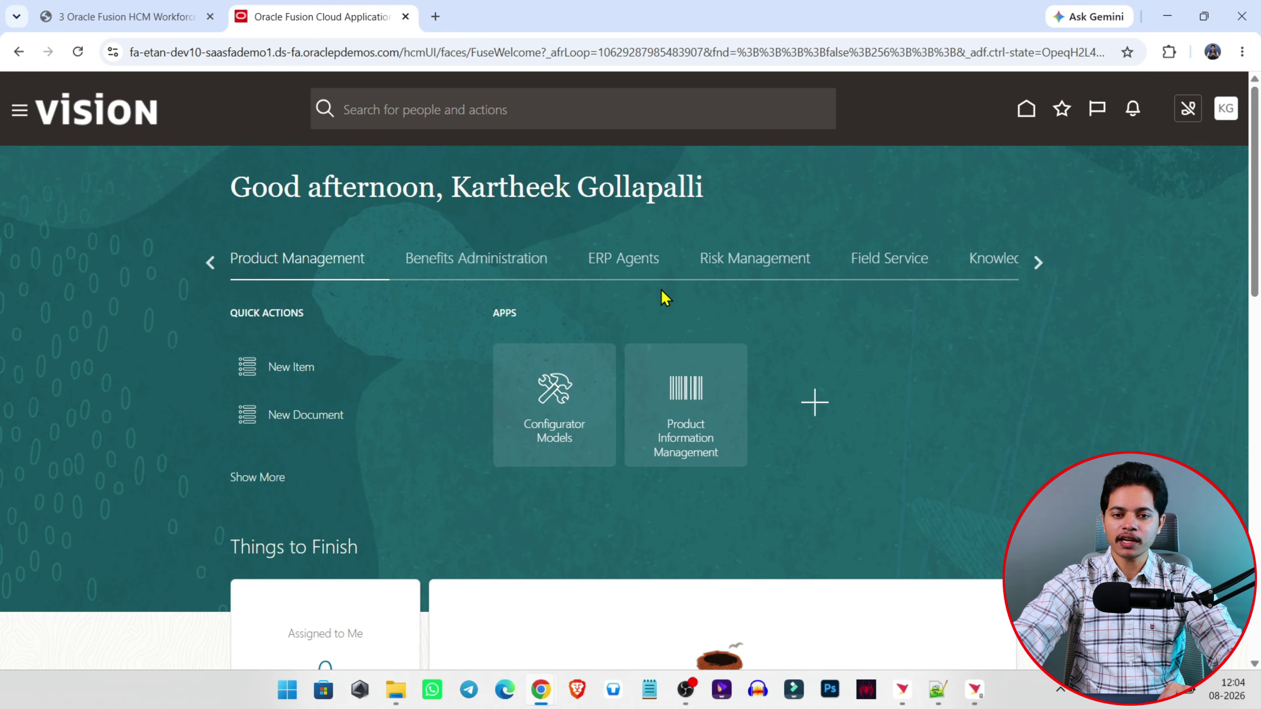
left_click(430, 264)
left_click(214, 264)
double_click(214, 264)
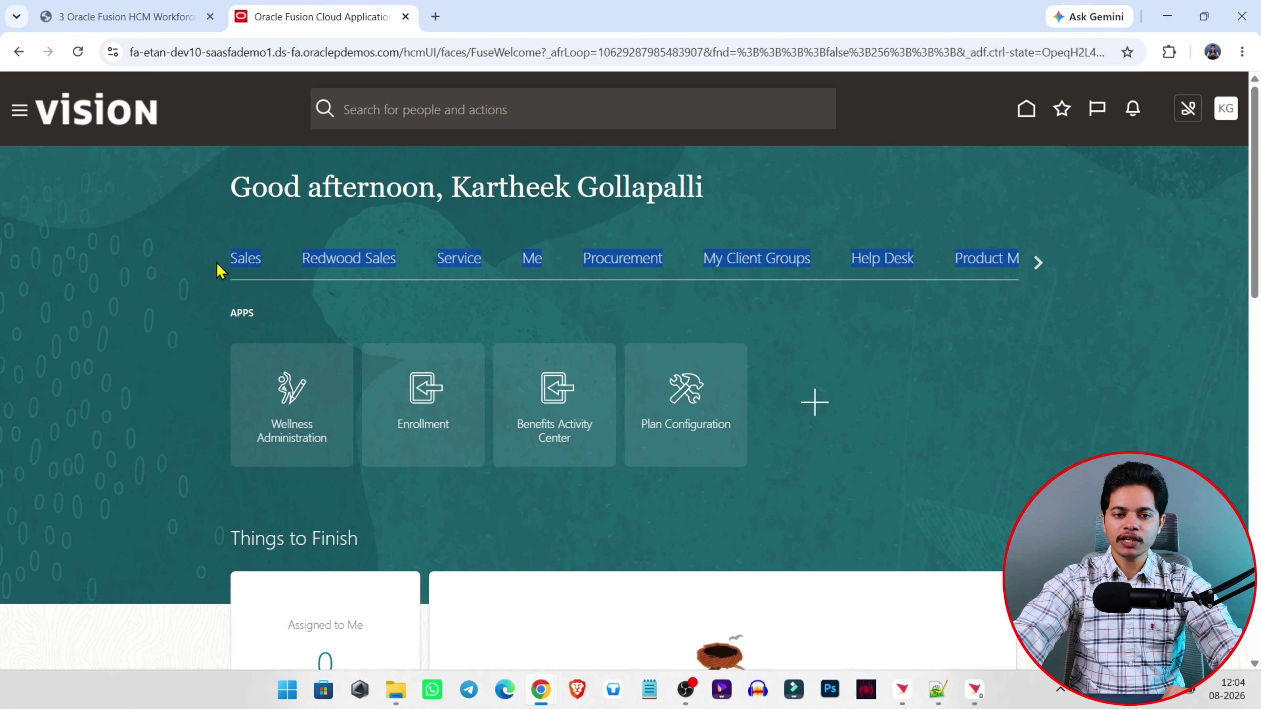
left_click(749, 260)
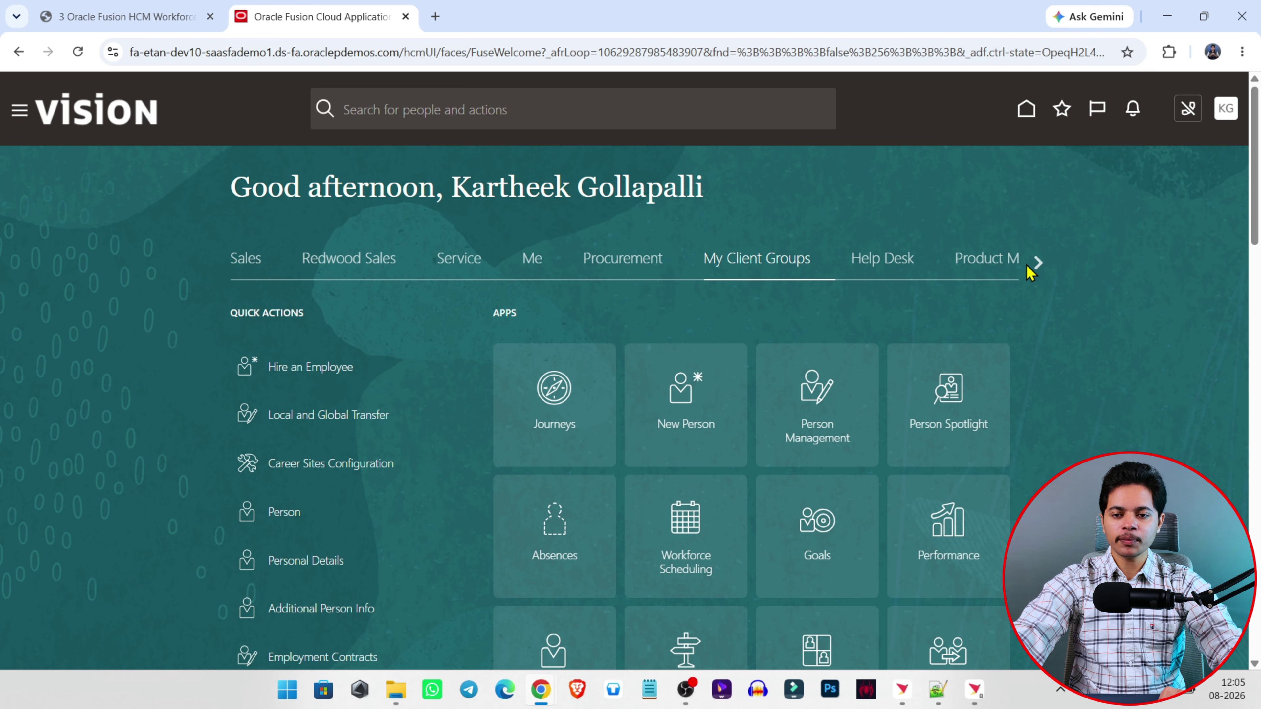
Step: Look over the navigator's module list and show the full set of My Client Groups quick actions on the home page
left_click(28, 118)
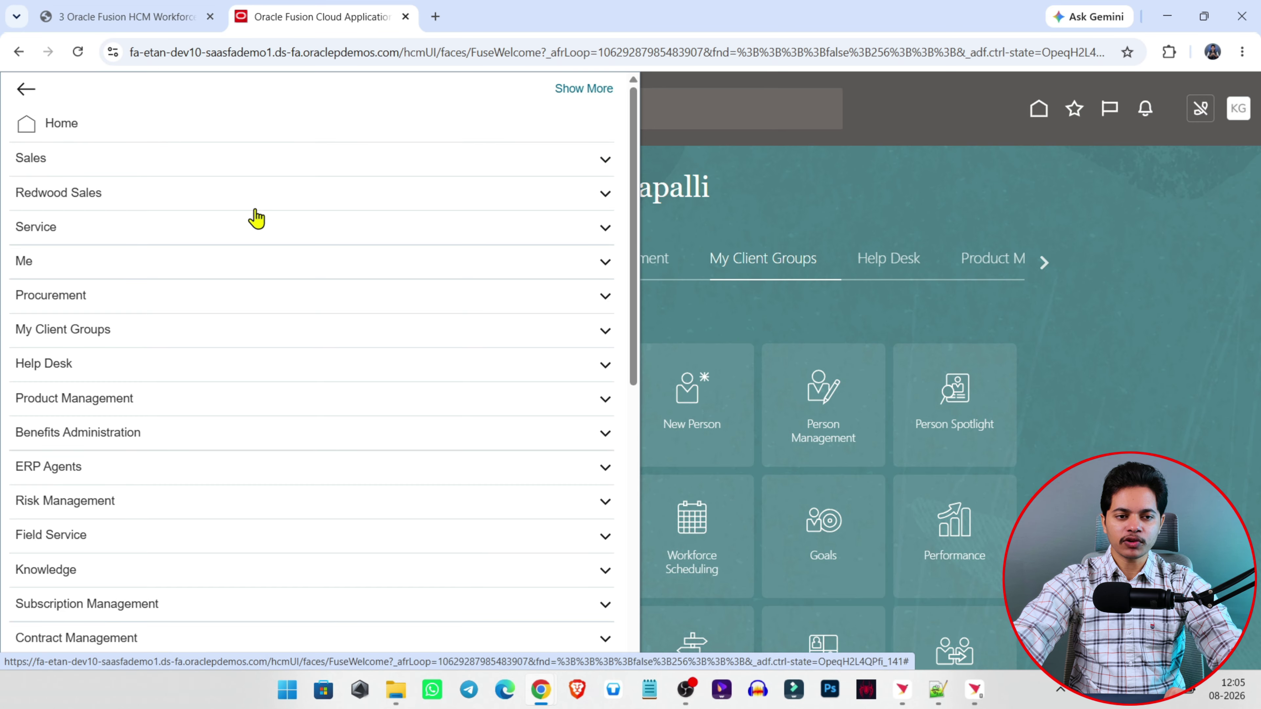
scroll(268, 349, "down", 10)
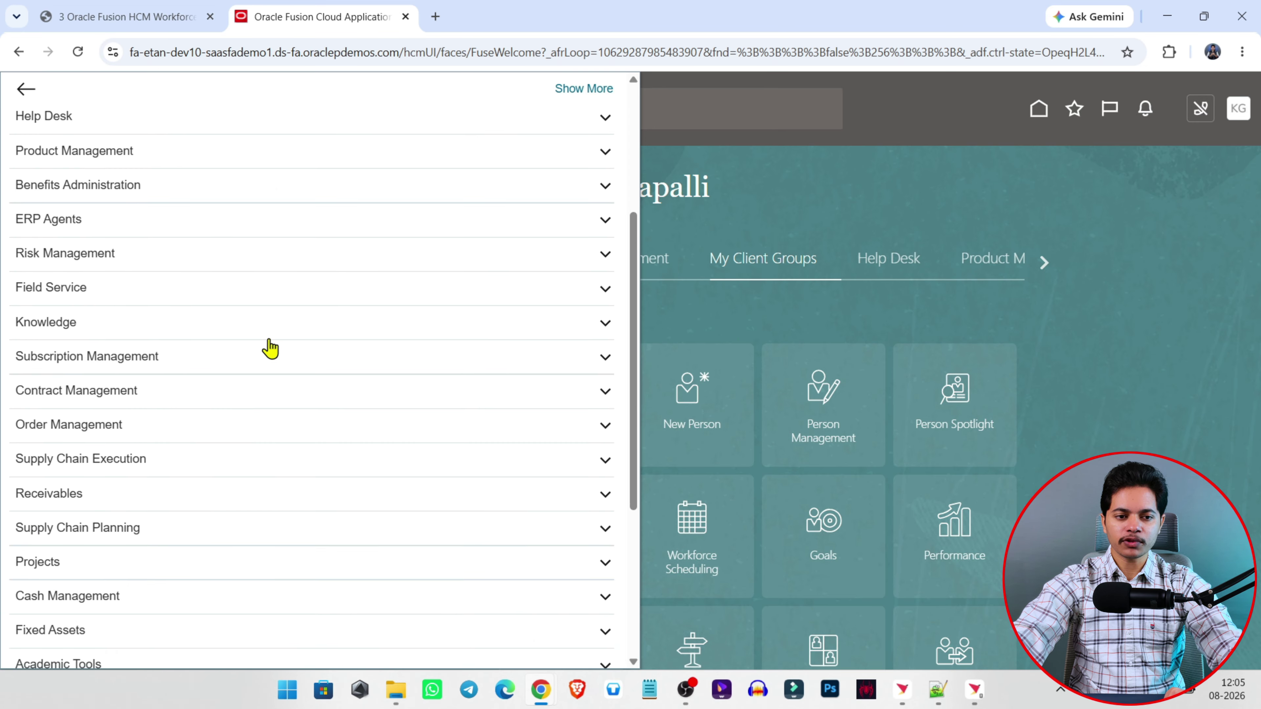
left_click(1067, 405)
scroll(1065, 404, "down", 10)
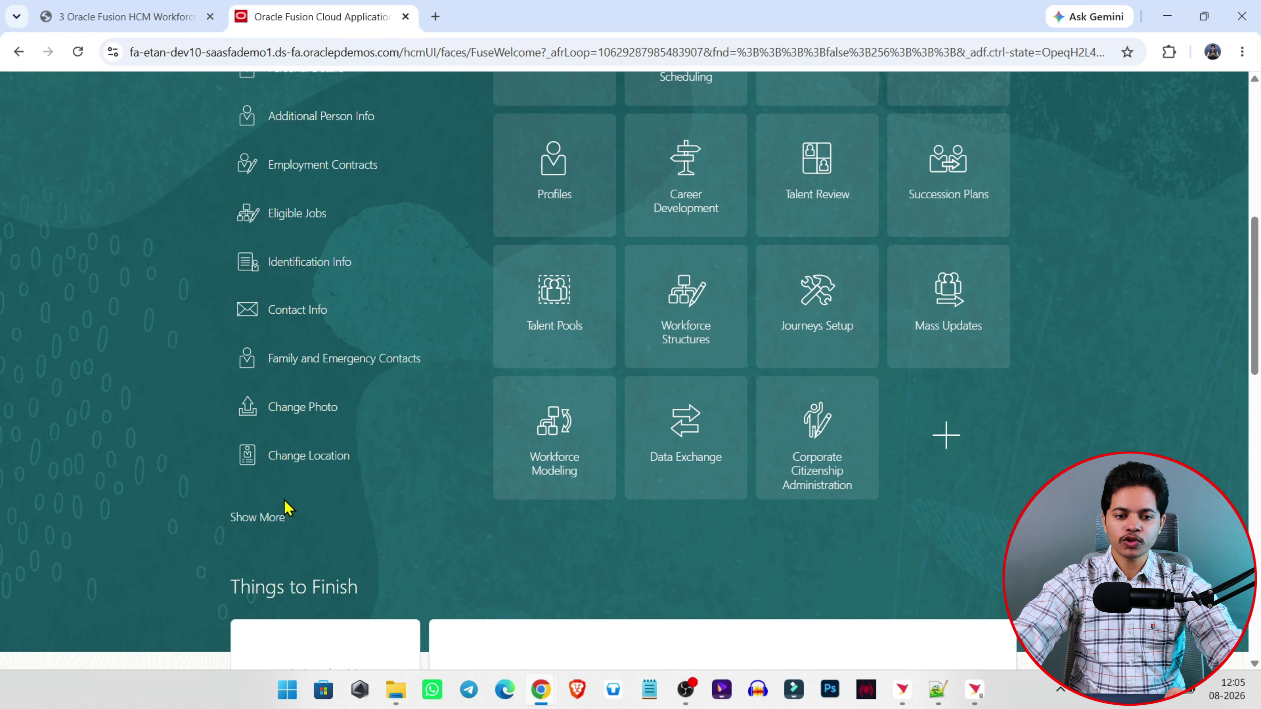
left_click(251, 520)
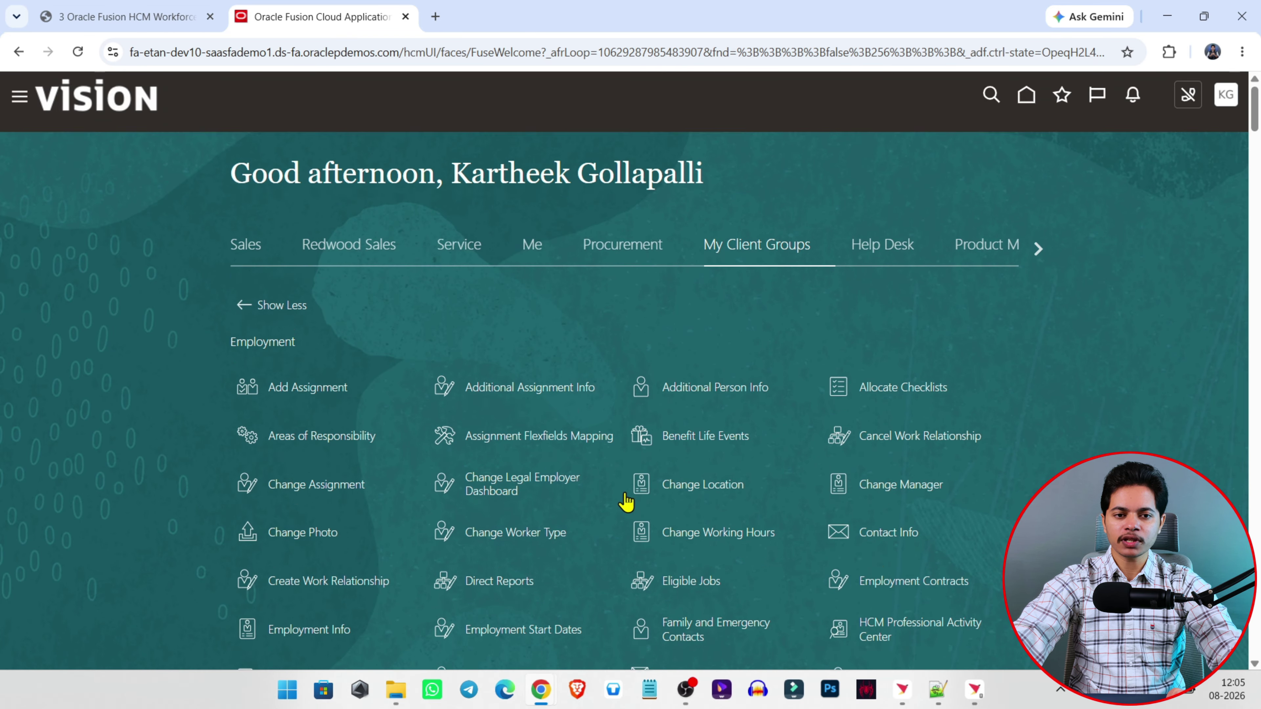
Step: Expand My Client Groups in the navigator to review its apps, and view the home page's Sales and Me groups
left_click(18, 115)
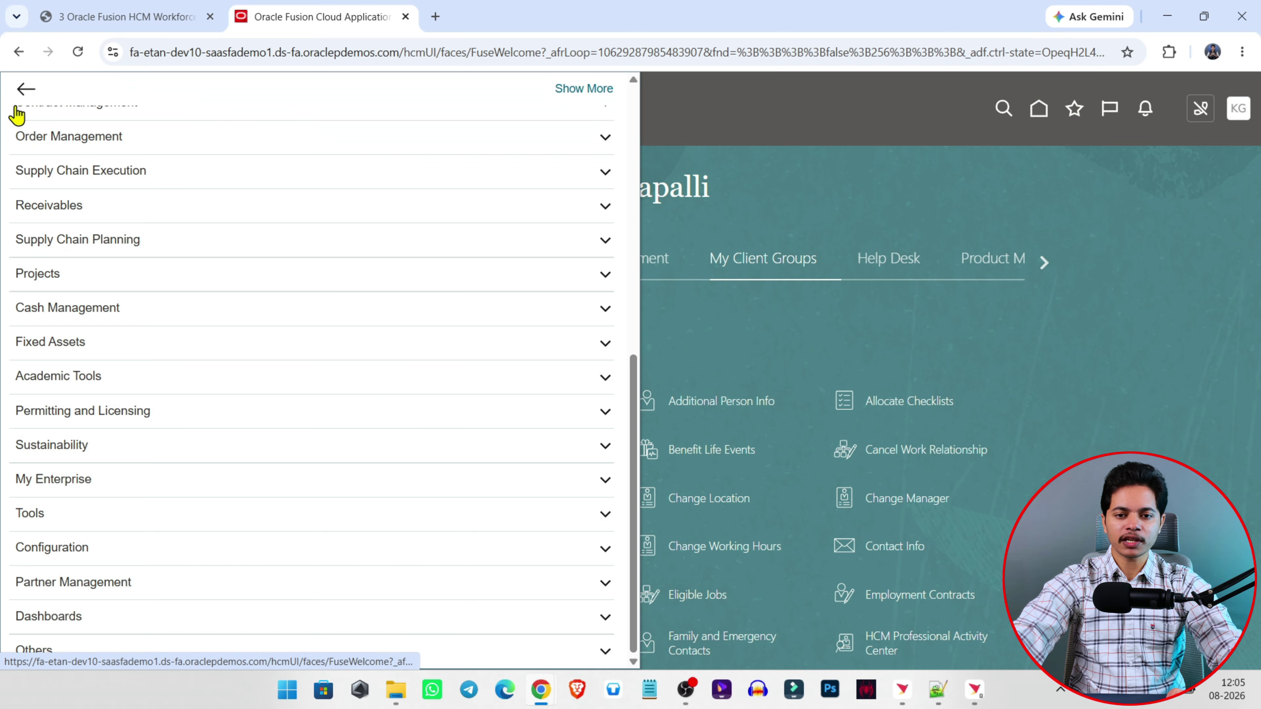
scroll(266, 221, "up", 10)
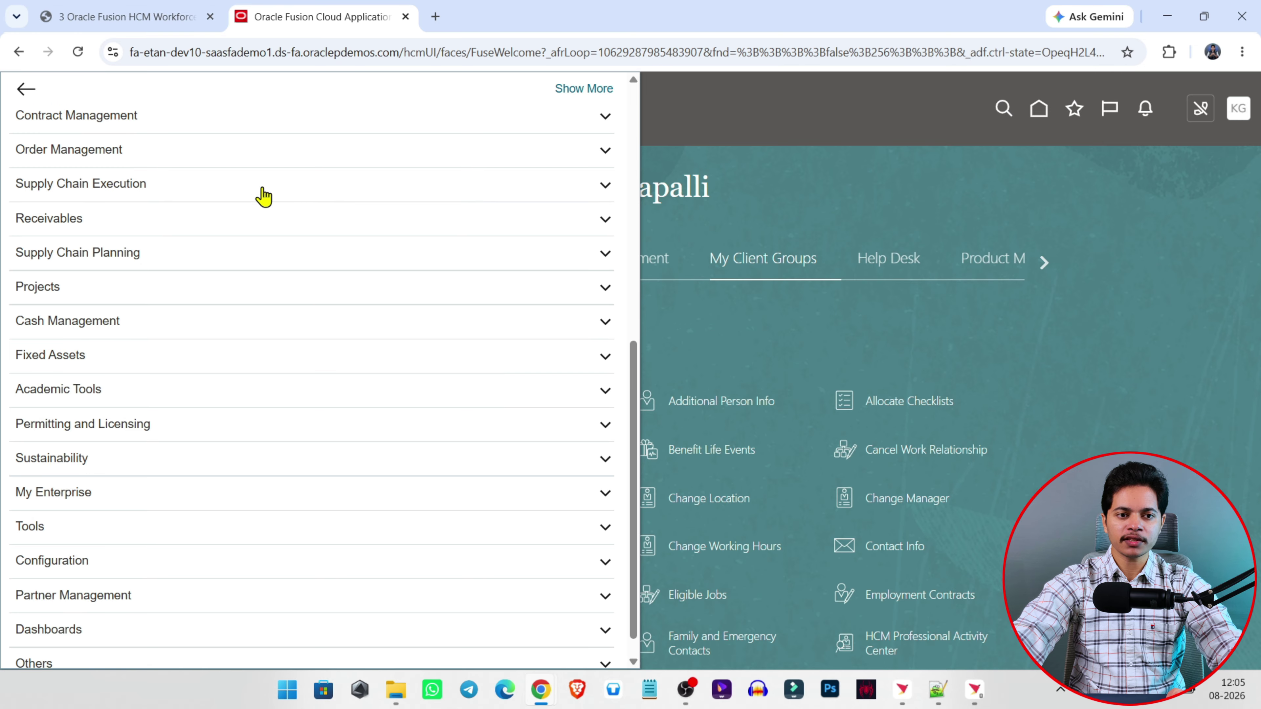
left_click(296, 343)
scroll(299, 344, "down", 1)
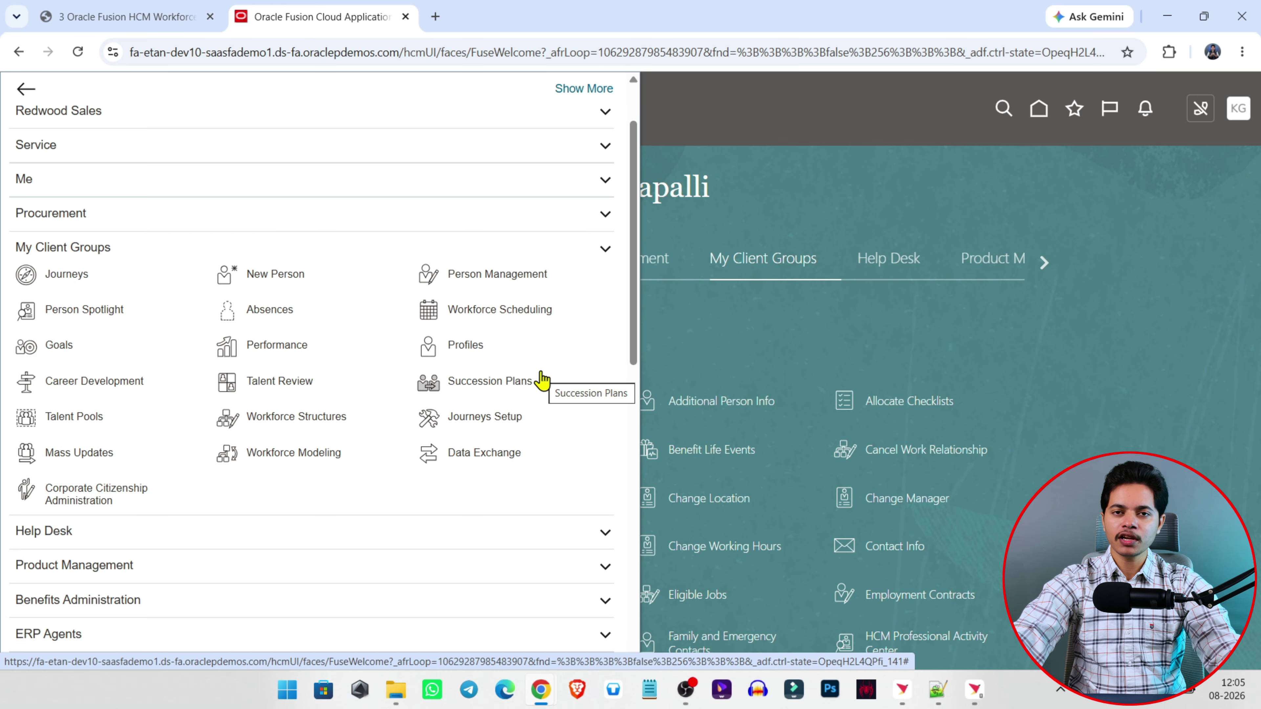
left_click(655, 221)
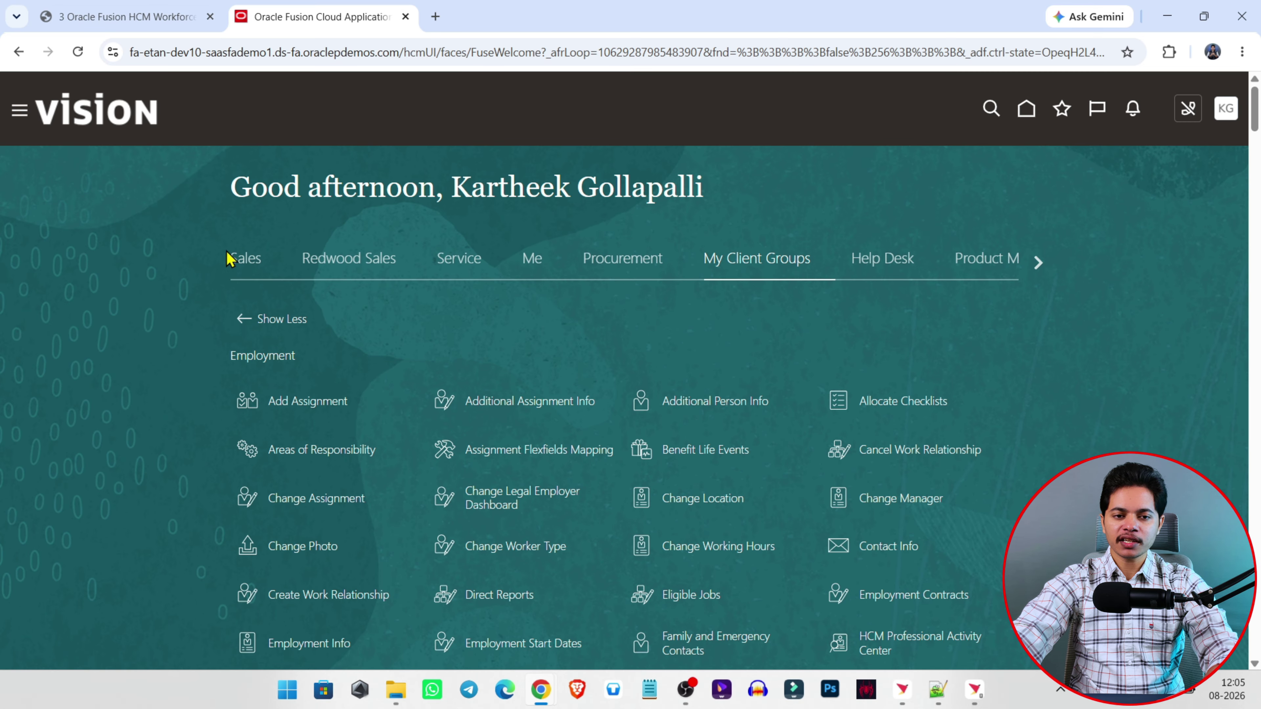
left_click(247, 259)
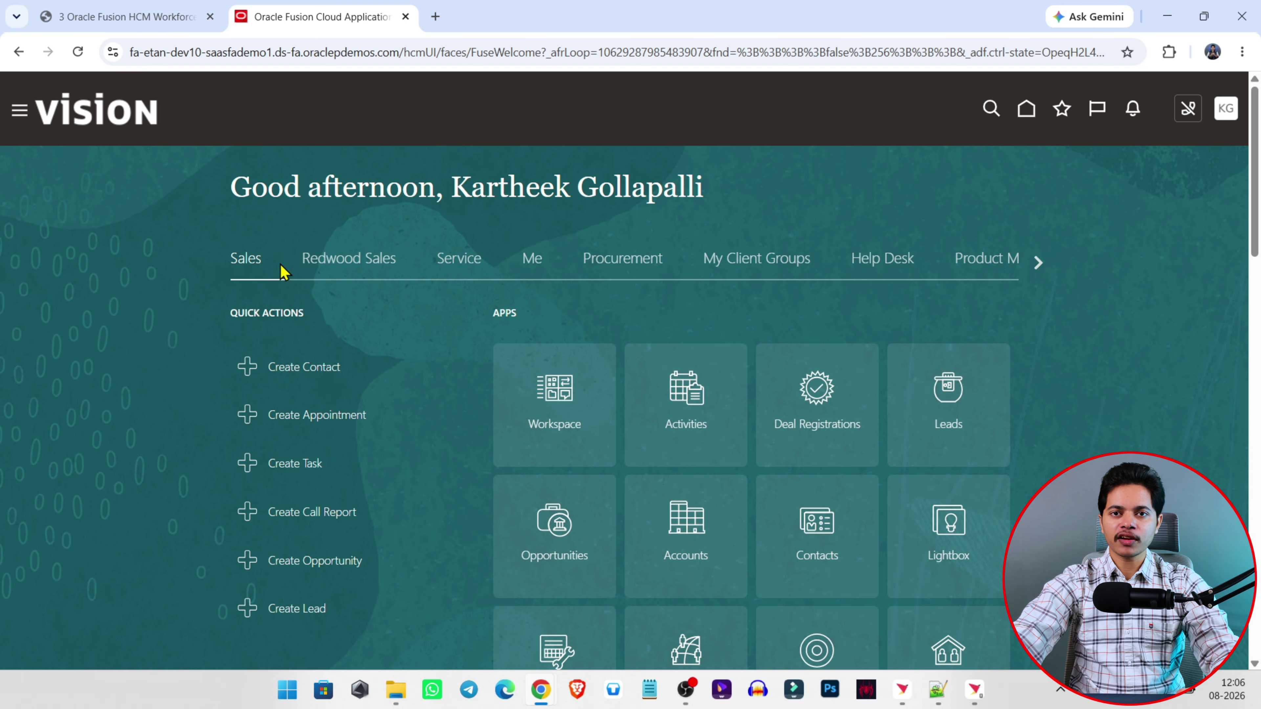
left_click(543, 263)
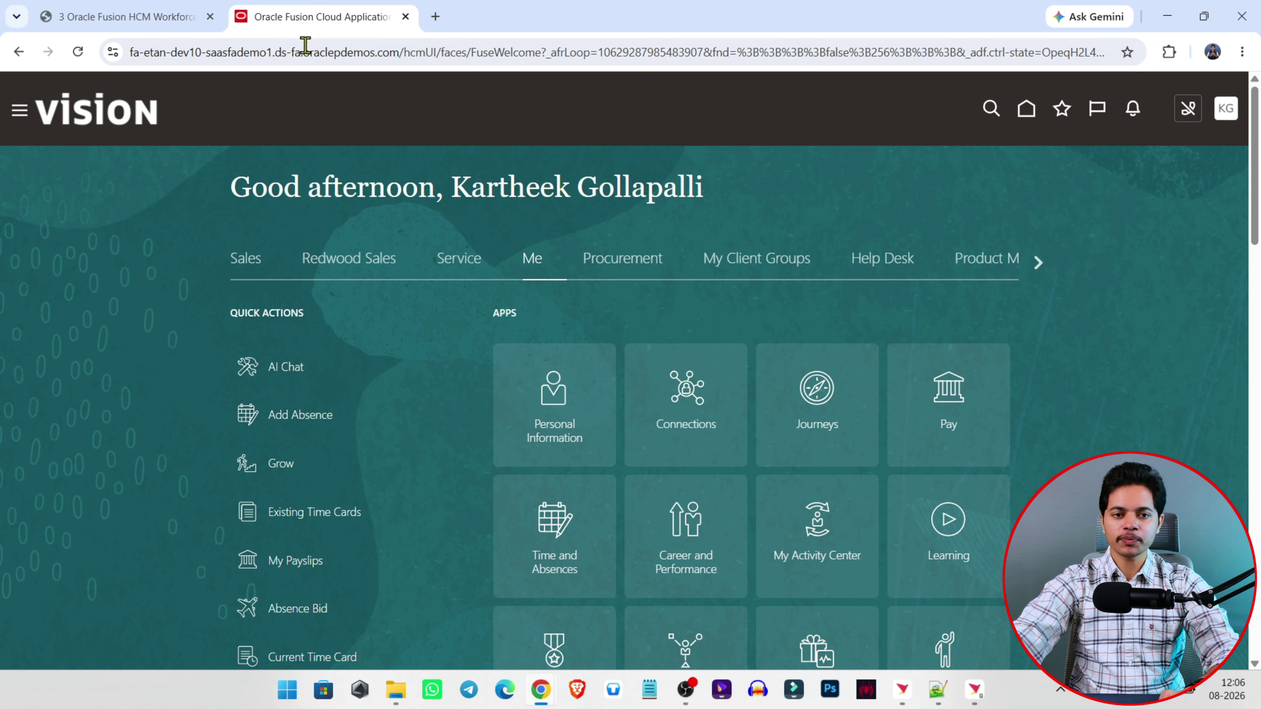
Step: Switch to the Oracle Fusion HCM Workforce Structure PDF and read its Setup and Maintenance task list
left_click(149, 13)
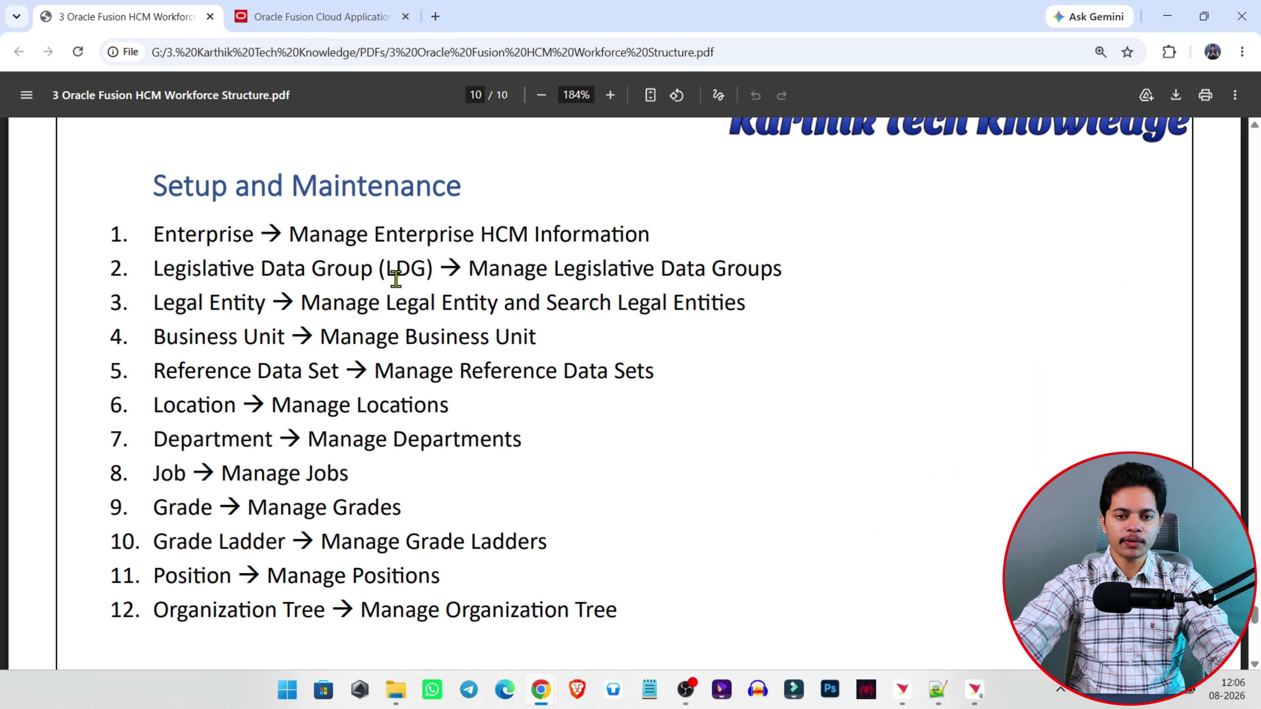
left_click_drag(200, 256, 619, 637)
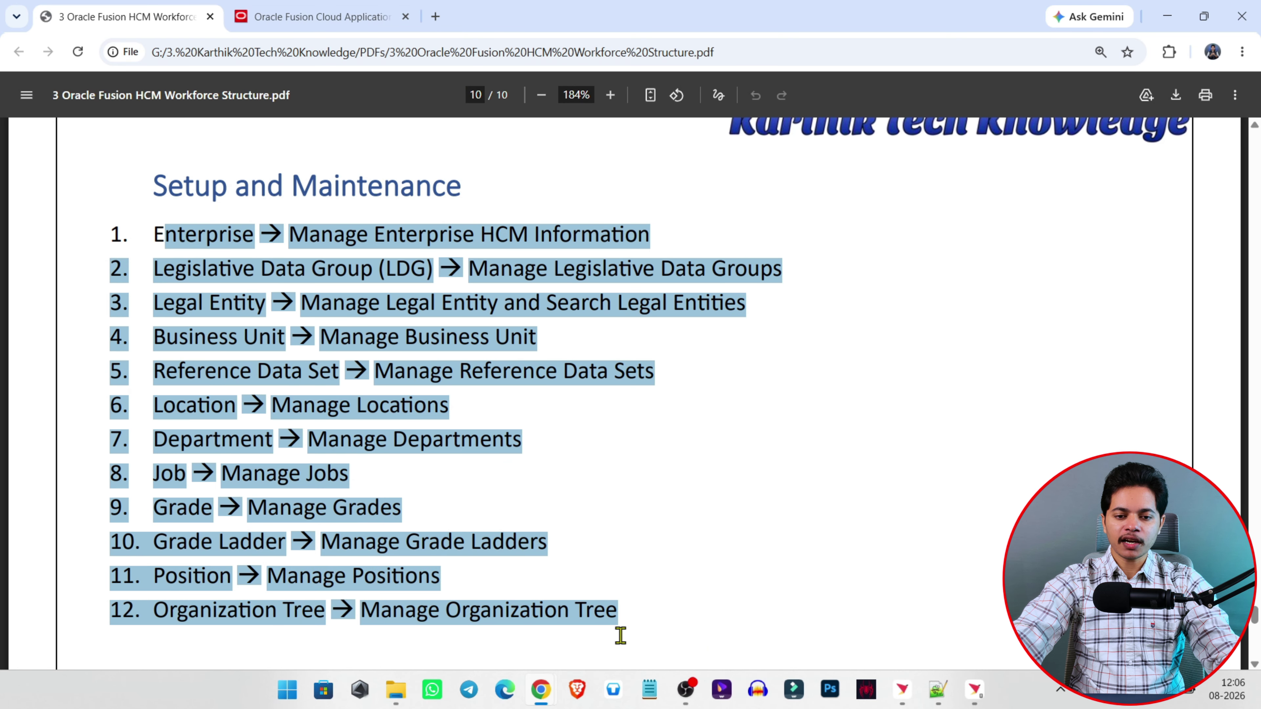
left_click(596, 608)
left_click_drag(265, 301, 360, 543)
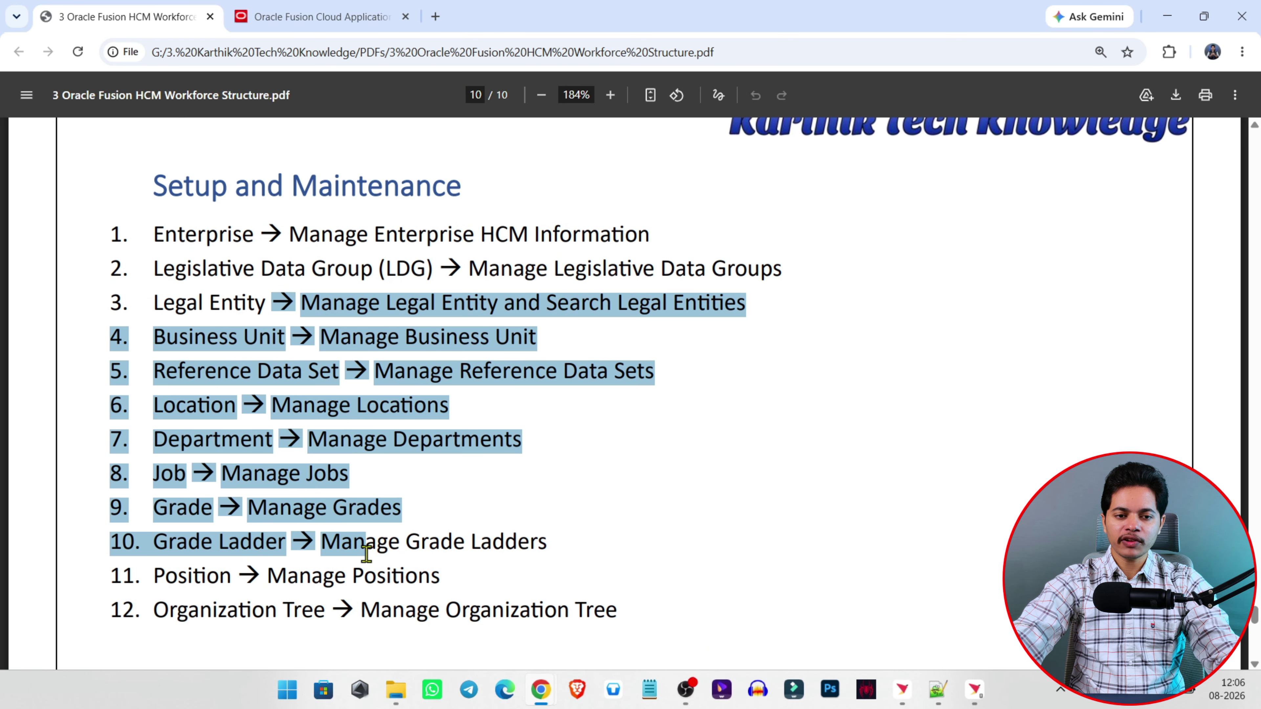
left_click(516, 462)
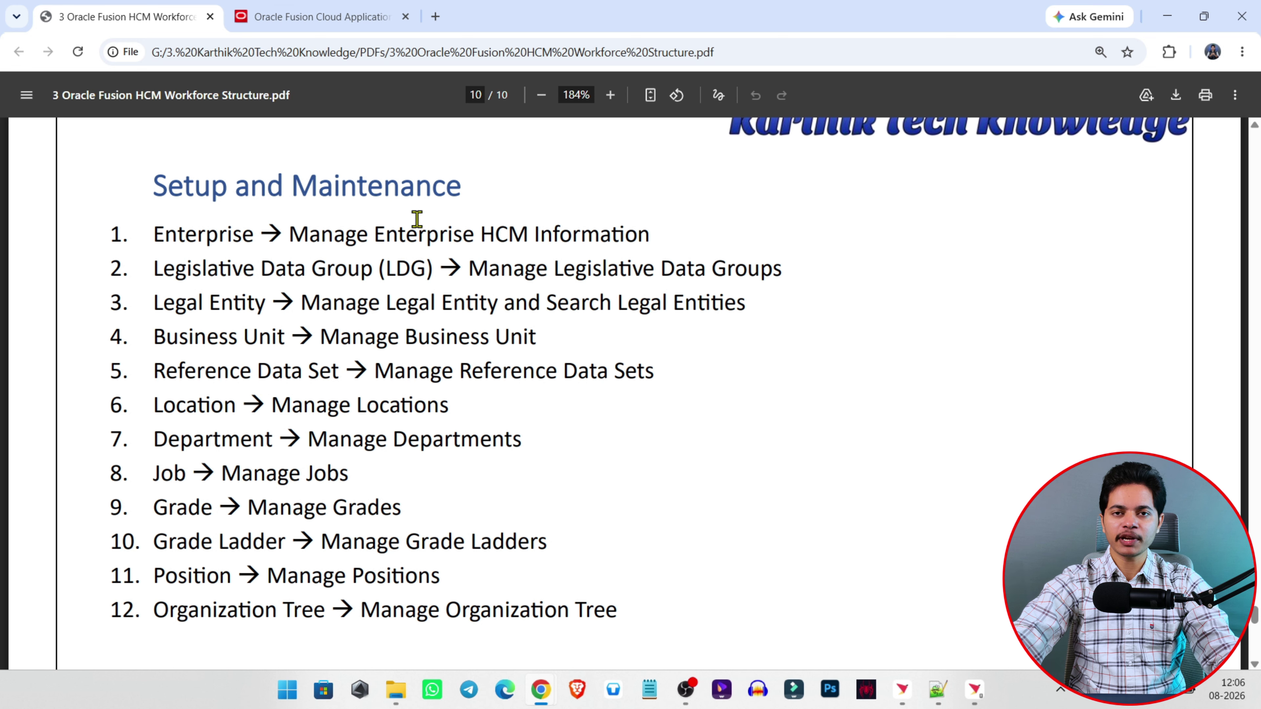
Step: Return to Oracle Fusion and open Workforce Structures under My Client Groups in the navigator
left_click(286, 14)
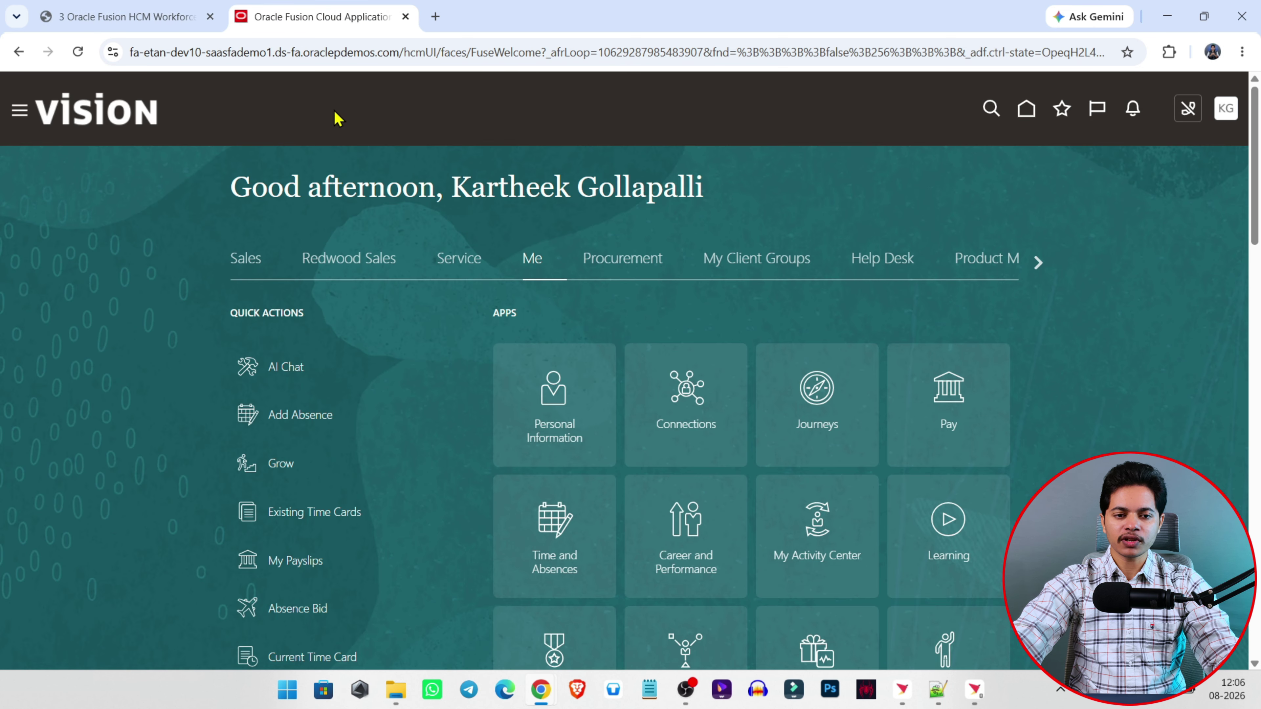
left_click(20, 115)
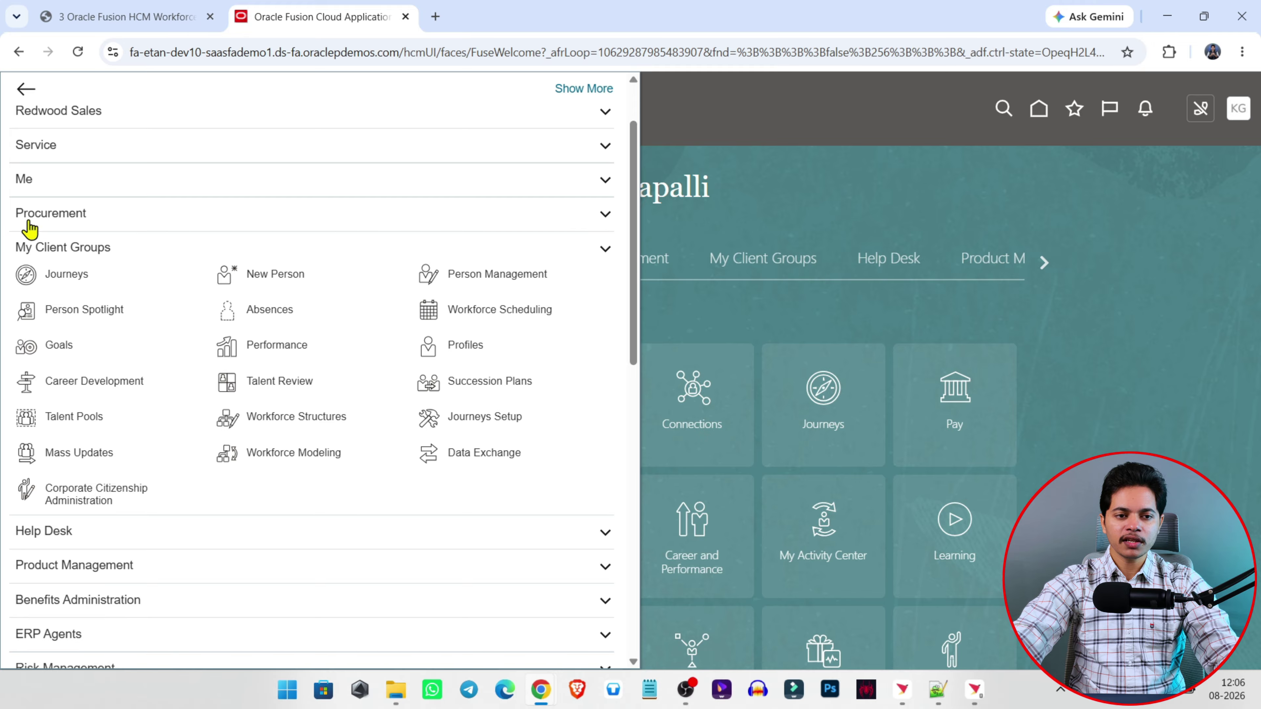
left_click(52, 245)
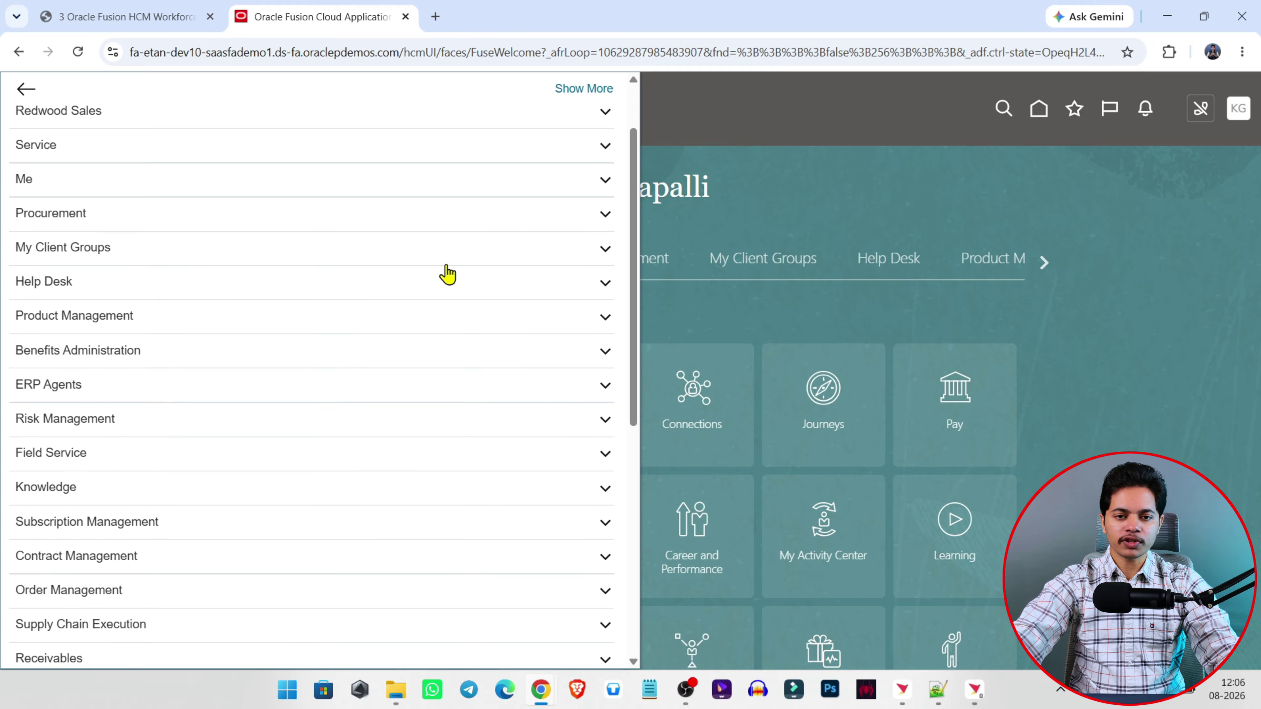
left_click(394, 251)
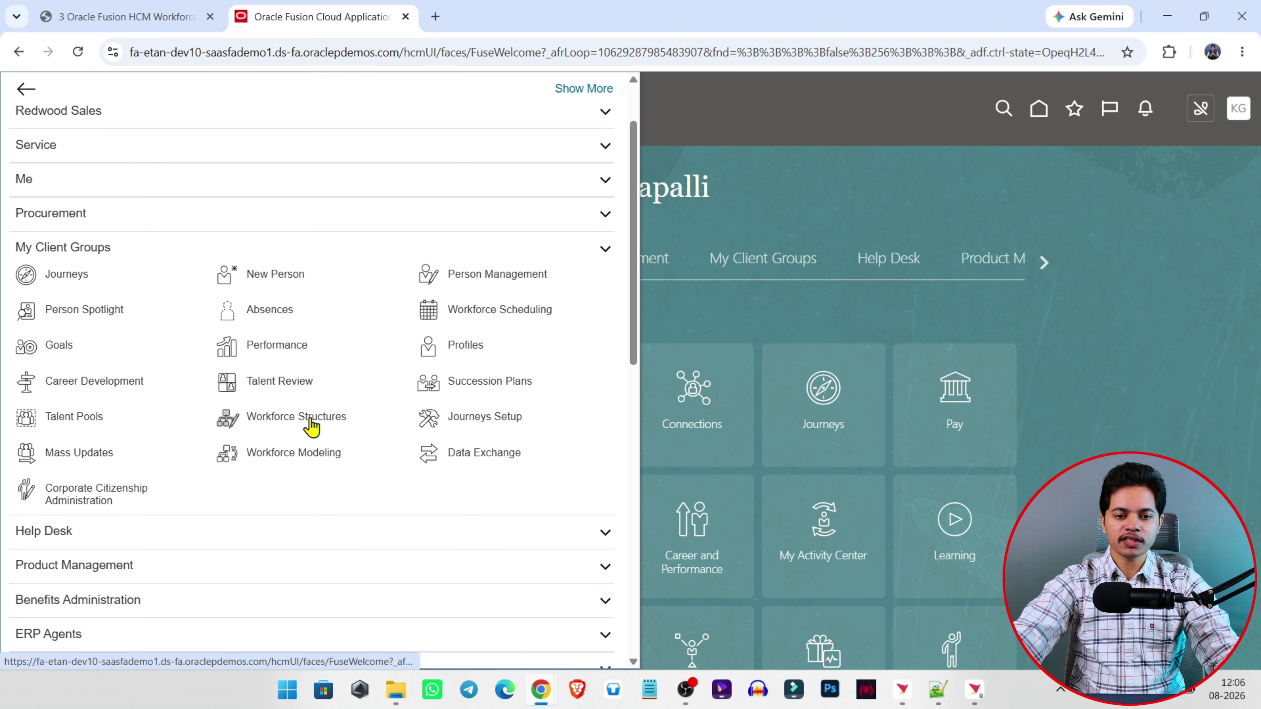
left_click(298, 416)
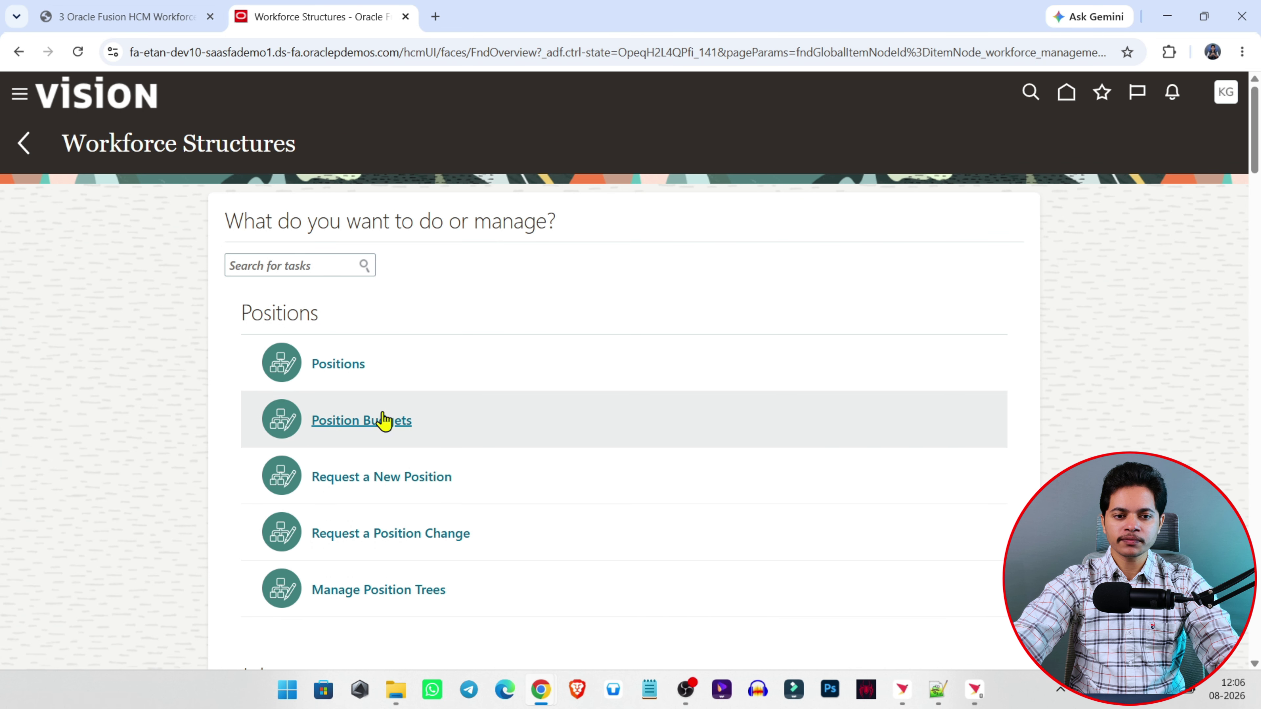
Step: Examine the Workforce Structures tasks for positions, jobs, locations and organizations
scroll(403, 407, "down", 6)
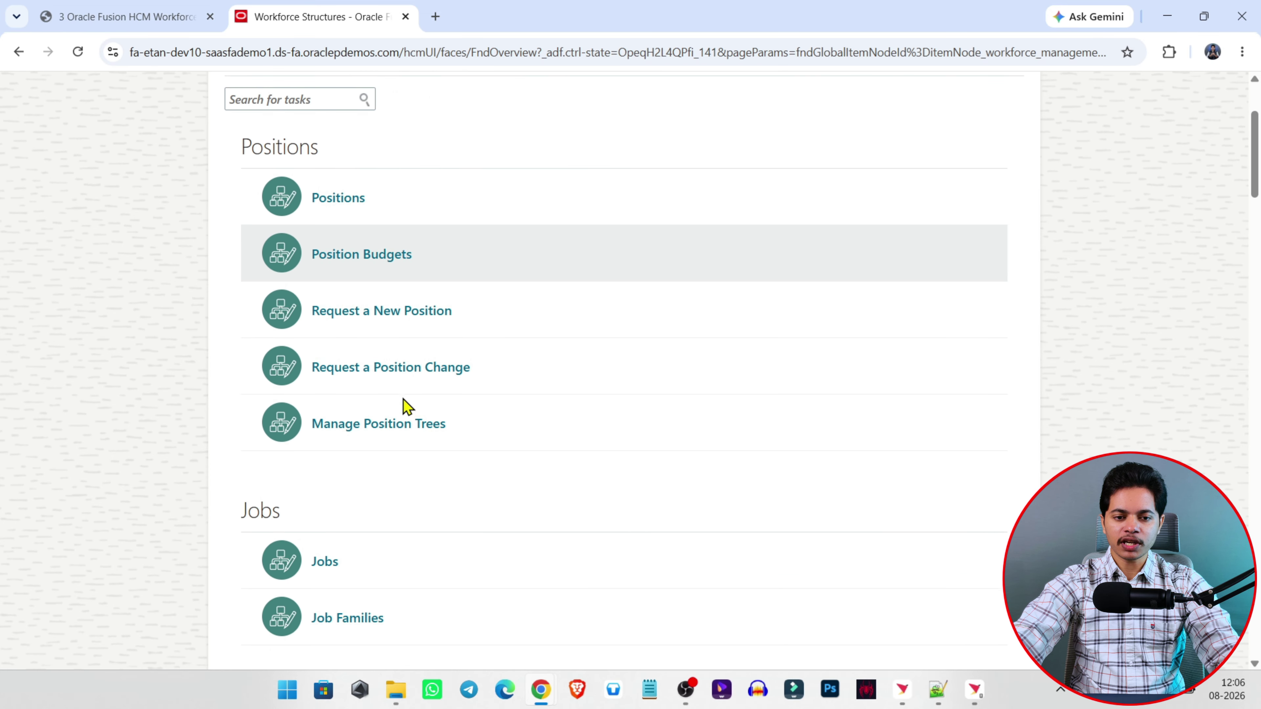
scroll(365, 422, "down", 3)
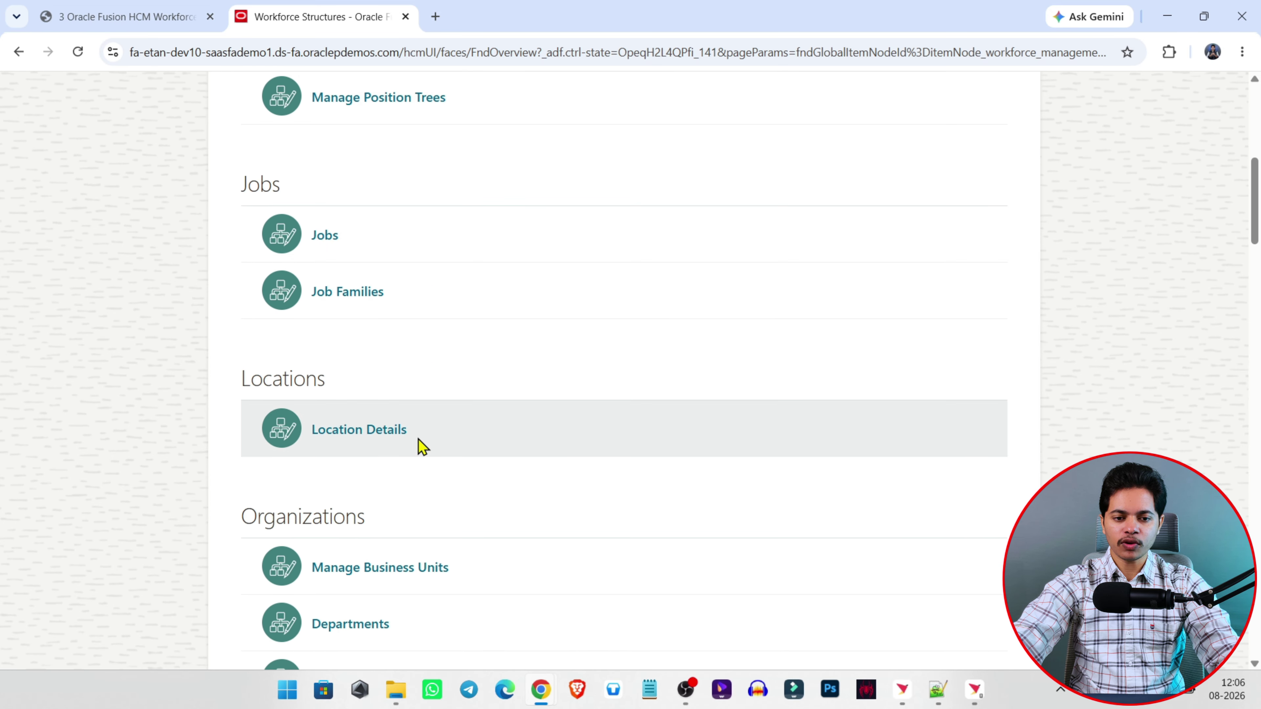
scroll(421, 446, "down", 3)
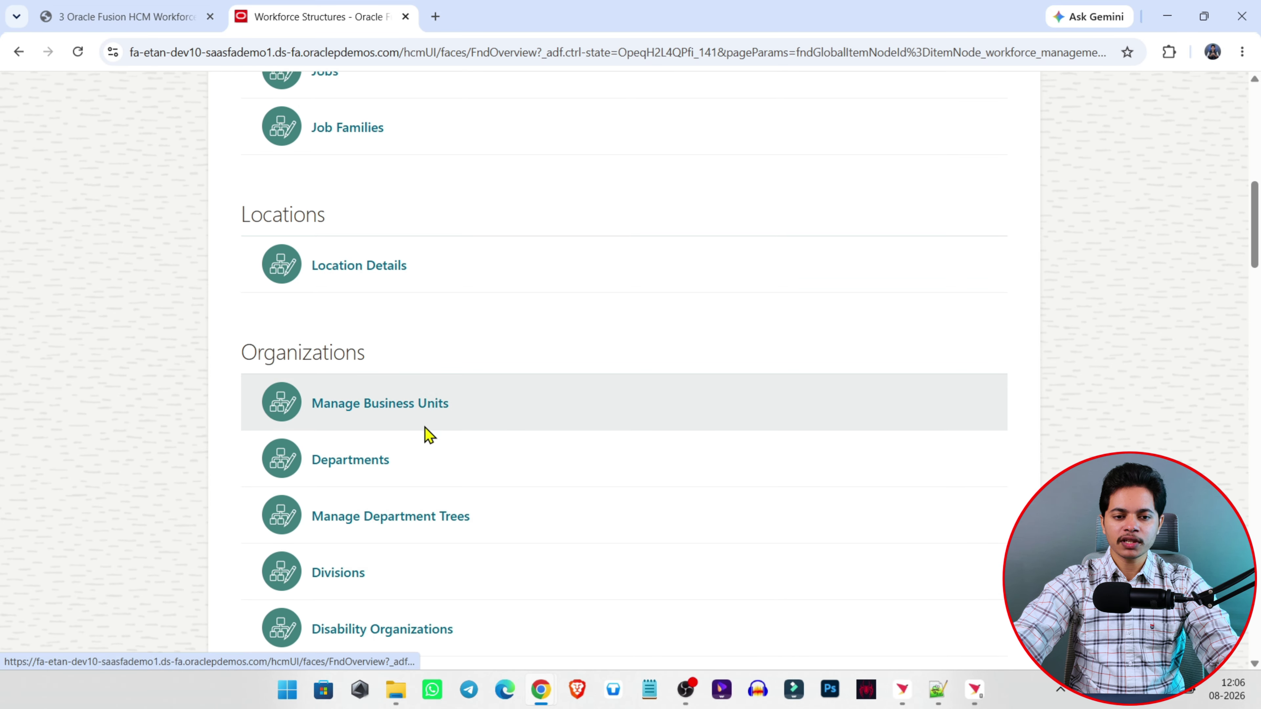
scroll(377, 591, "down", 6)
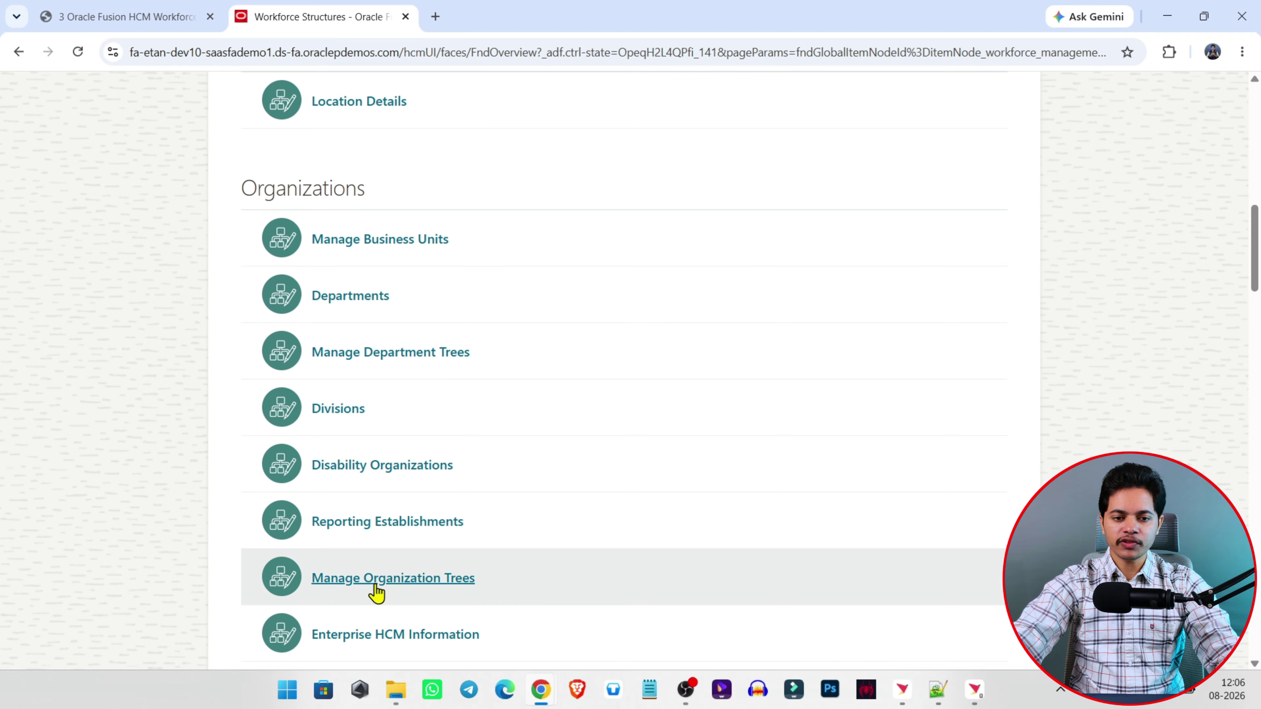
scroll(377, 591, "down", 5)
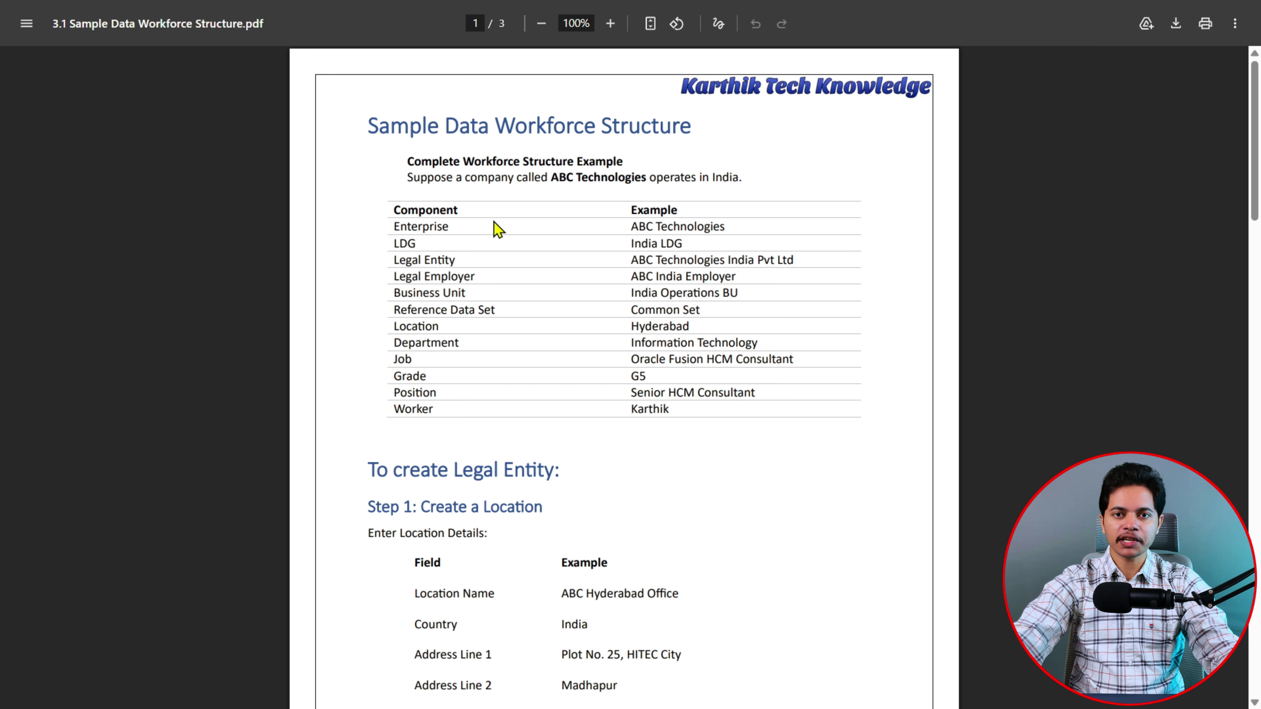
Step: Switch from the sample data PDF back to Workforce Structures and review the legal entity, organization, location and job tasks
key("alt+Tab")
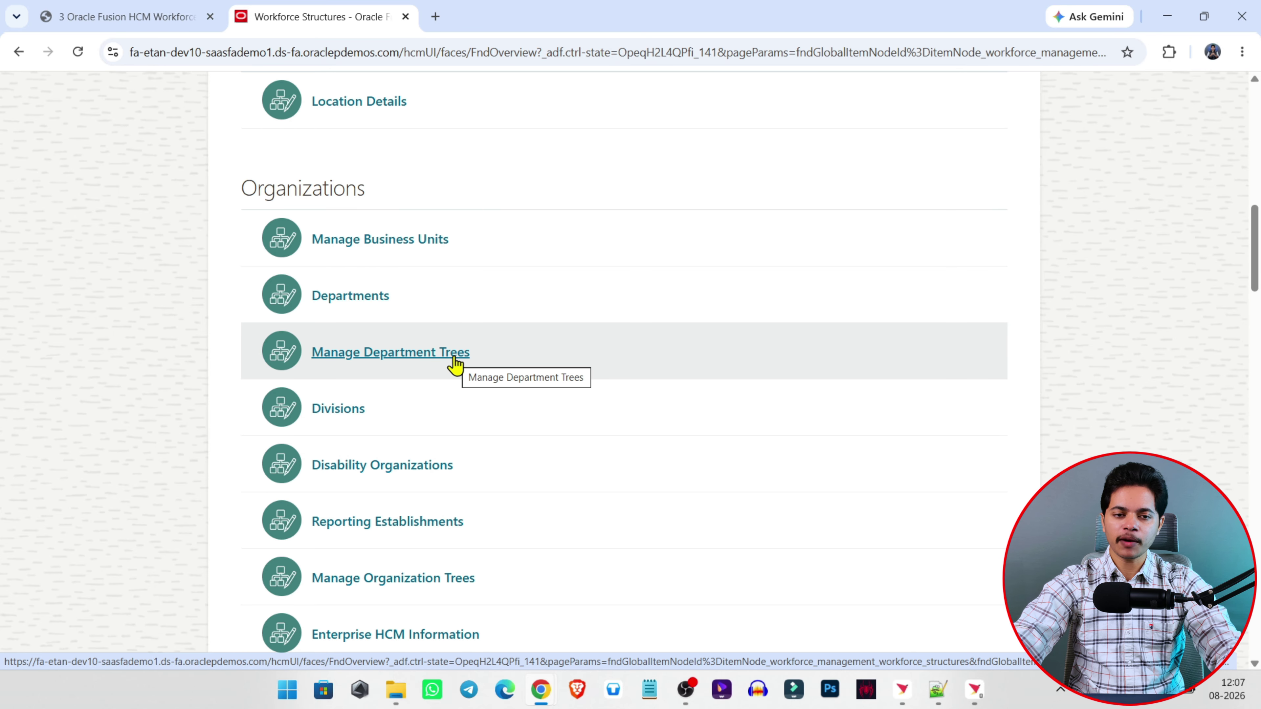
scroll(455, 366, "down", 5)
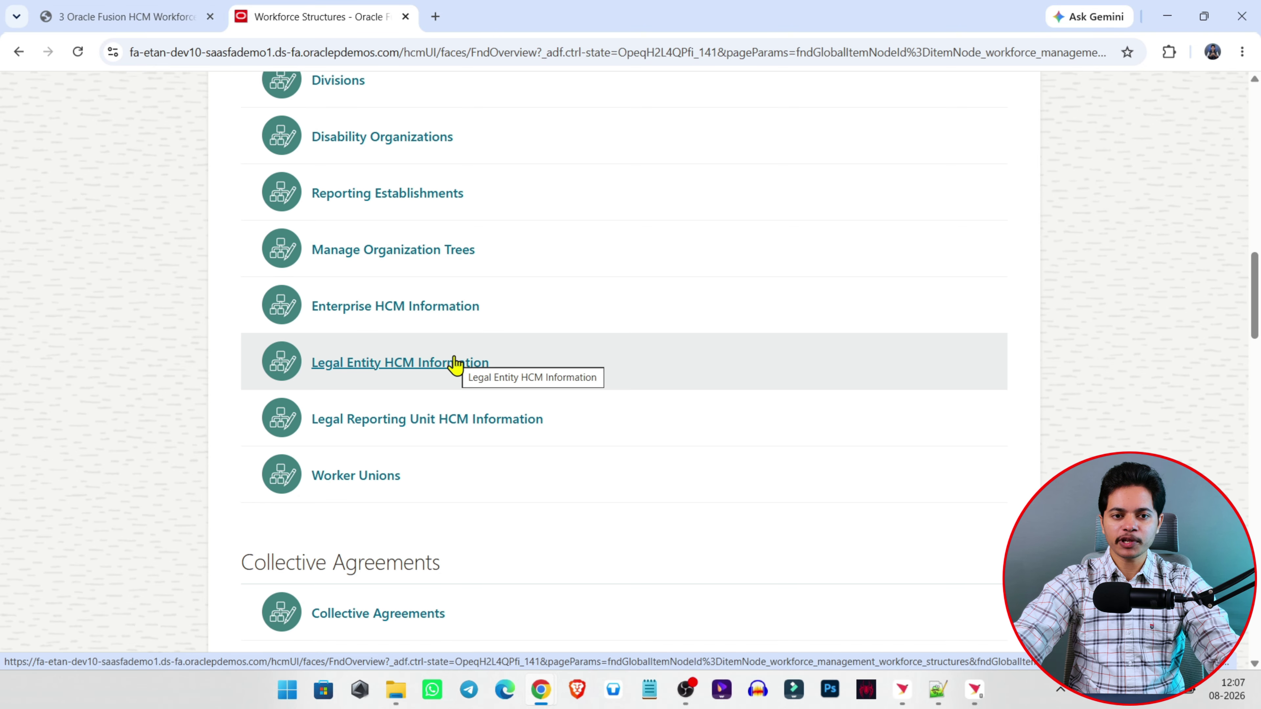
scroll(454, 365, "up", 8)
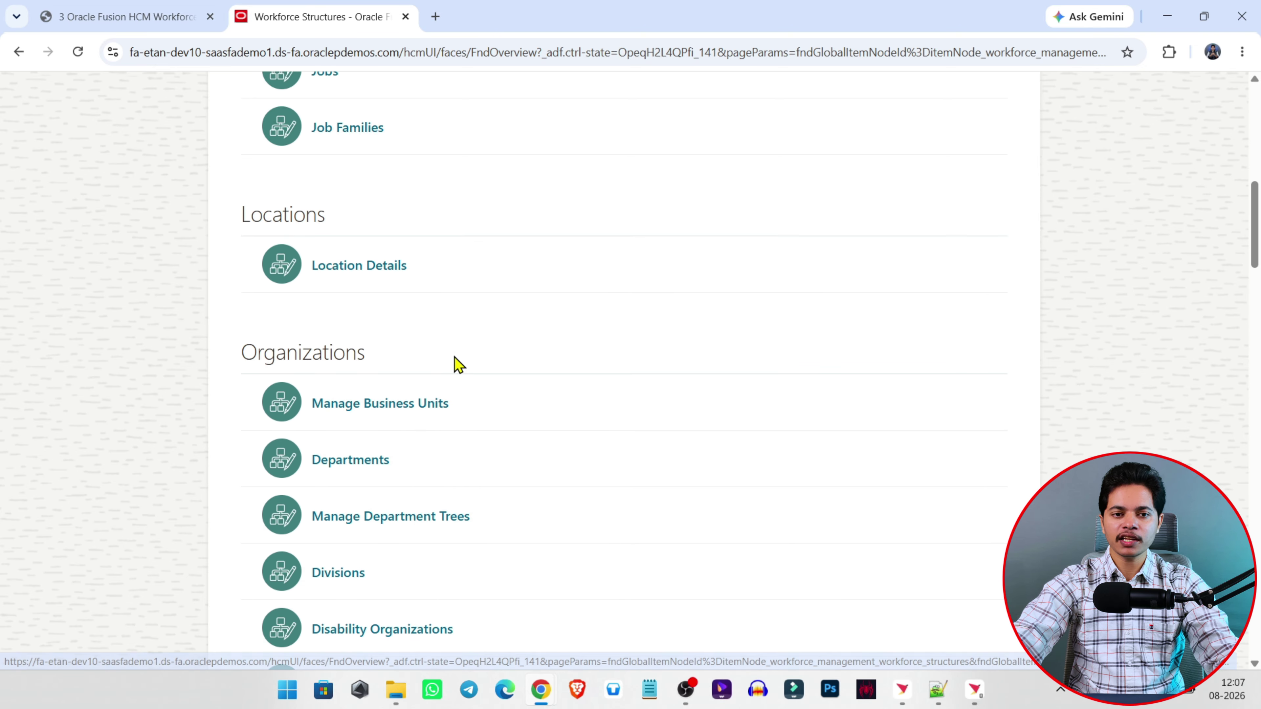
scroll(455, 365, "up", 8)
scroll(454, 365, "down", 2)
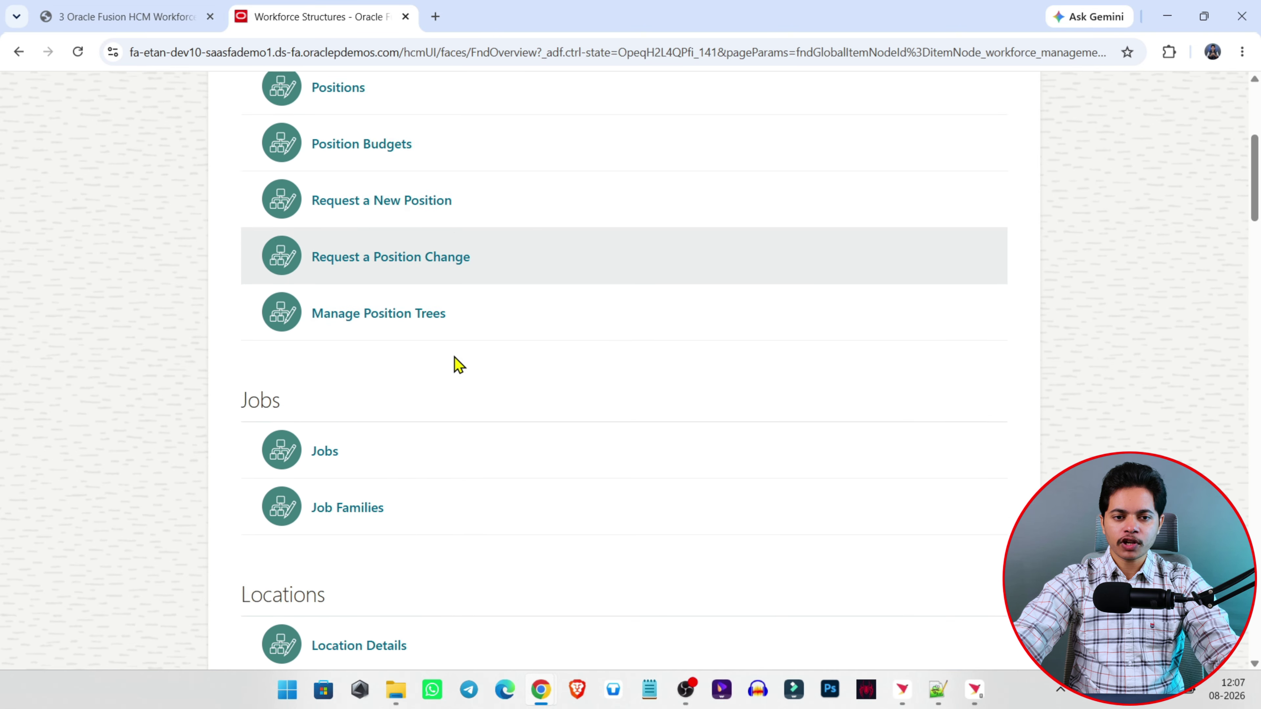
Step: Open the Enterprise HCM Information task from the Organizations section of Workforce Structures
scroll(455, 365, "down", 11)
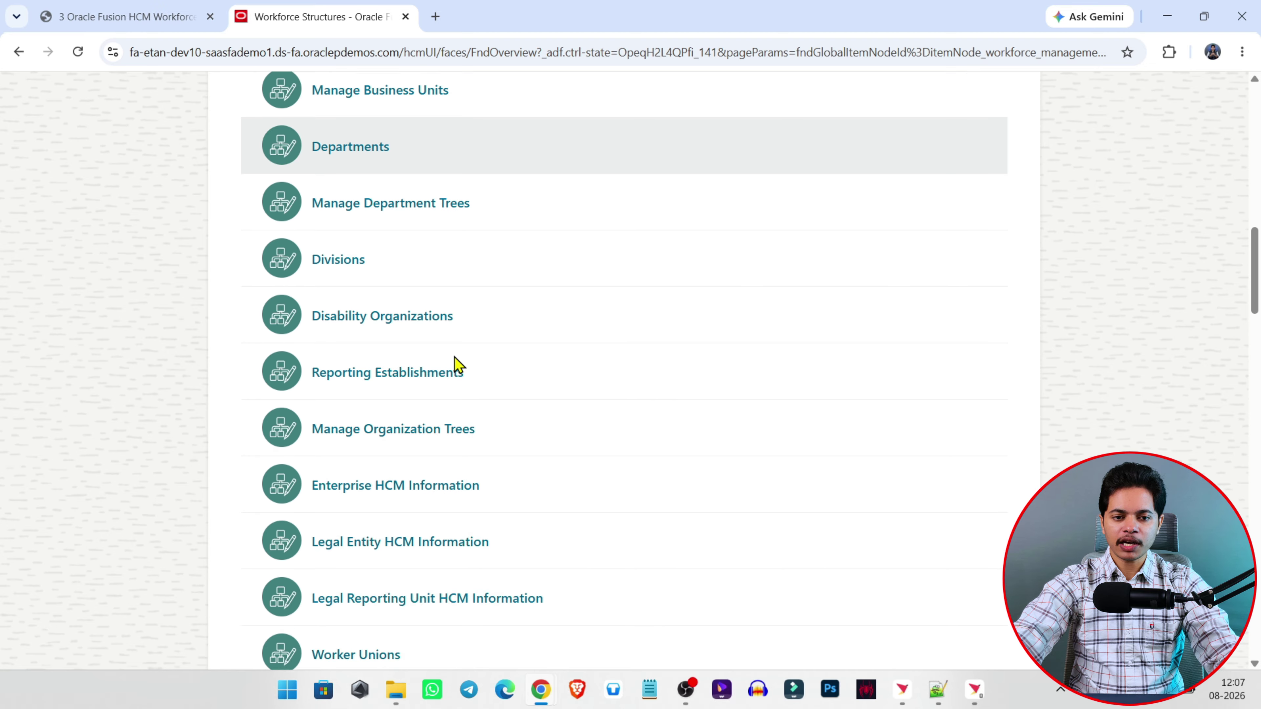
scroll(457, 365, "down", 2)
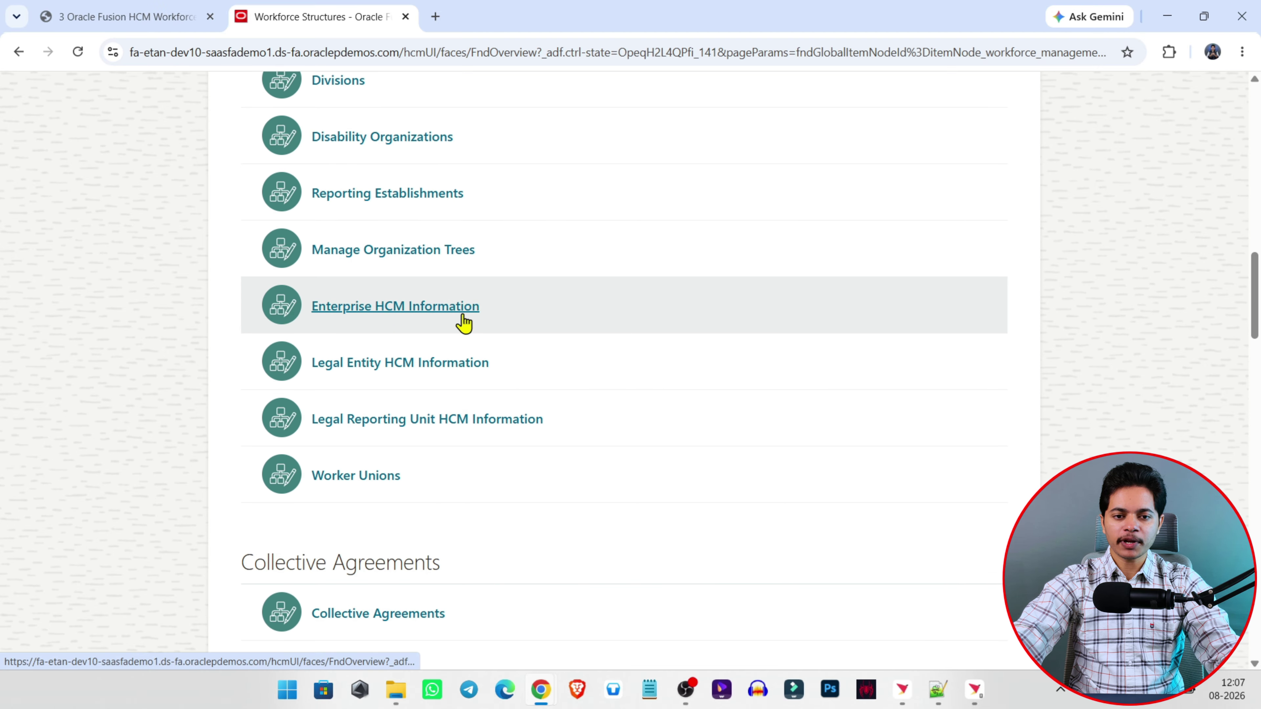
left_click(402, 306)
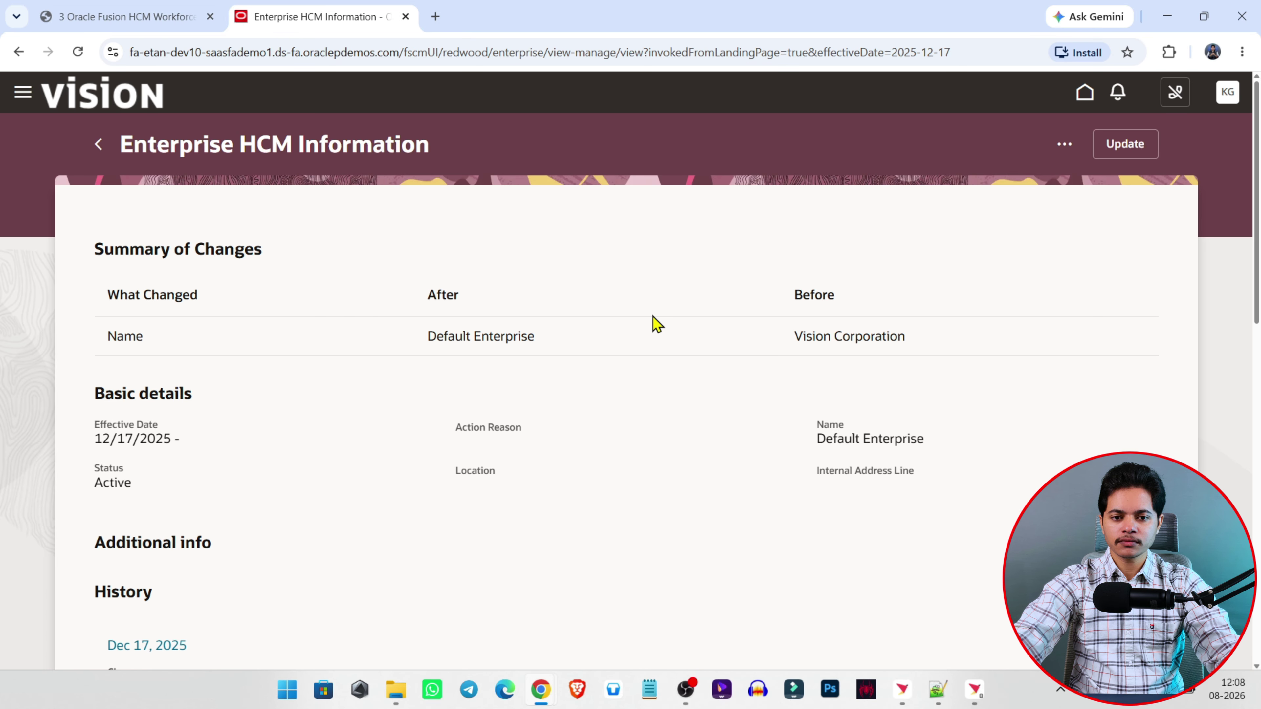
Step: Review the enterprise record's summary of changes, basic details and history
scroll(657, 324, "down", 3)
scroll(657, 324, "down", 5)
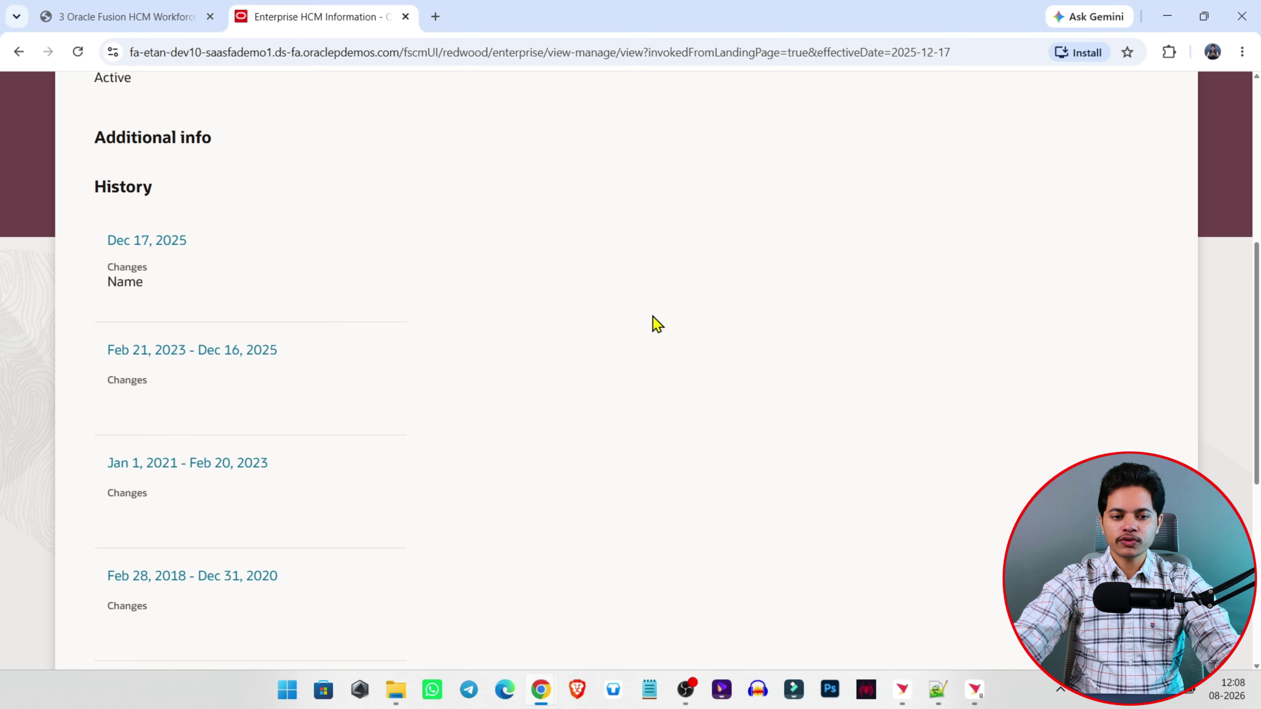
scroll(656, 323, "up", 8)
left_click_drag(117, 337, 586, 334)
left_click(483, 343)
left_click_drag(756, 296, 858, 304)
left_click(425, 331)
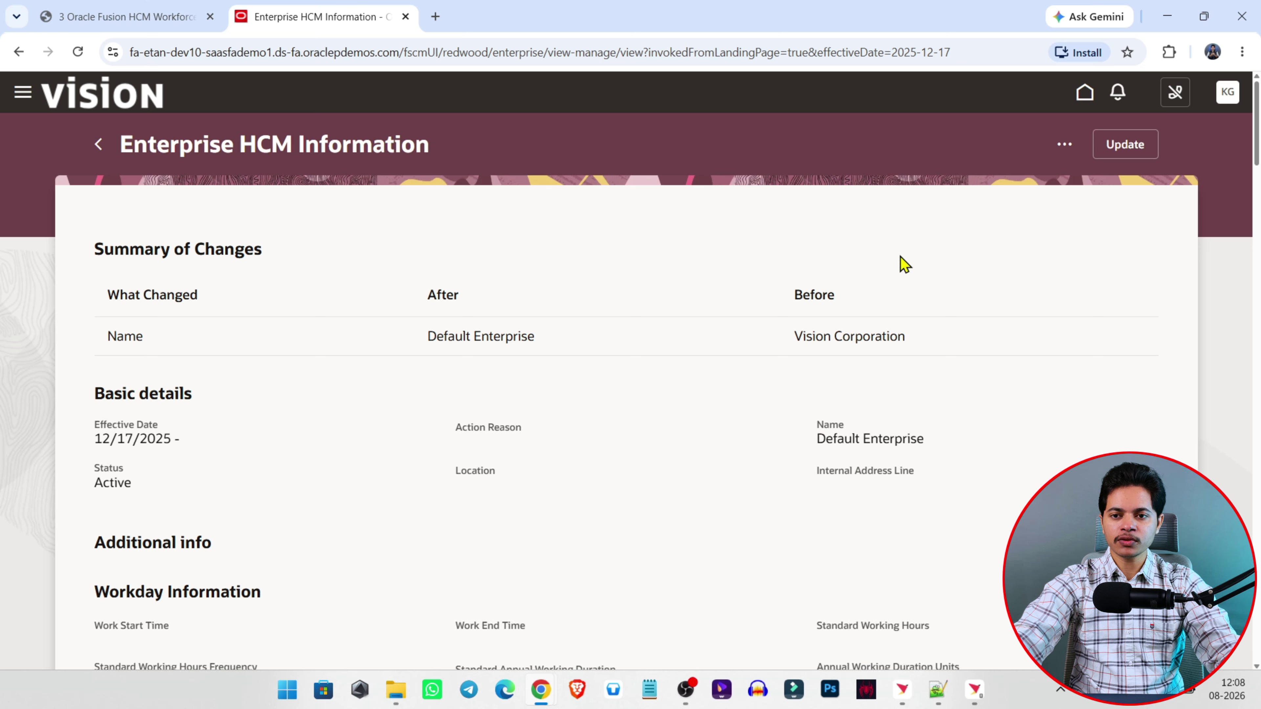
Step: Check which additional actions are offered for the enterprise record besides Update, without applying any
left_click(1058, 158)
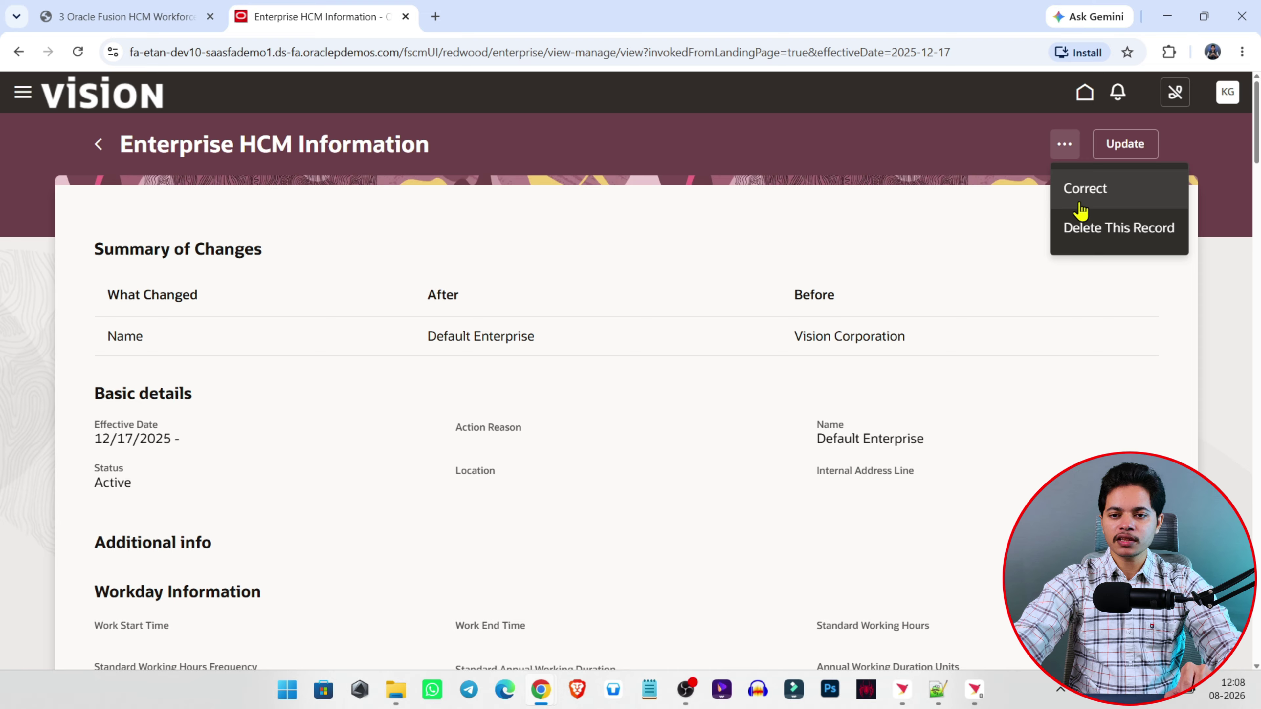
left_click(948, 169)
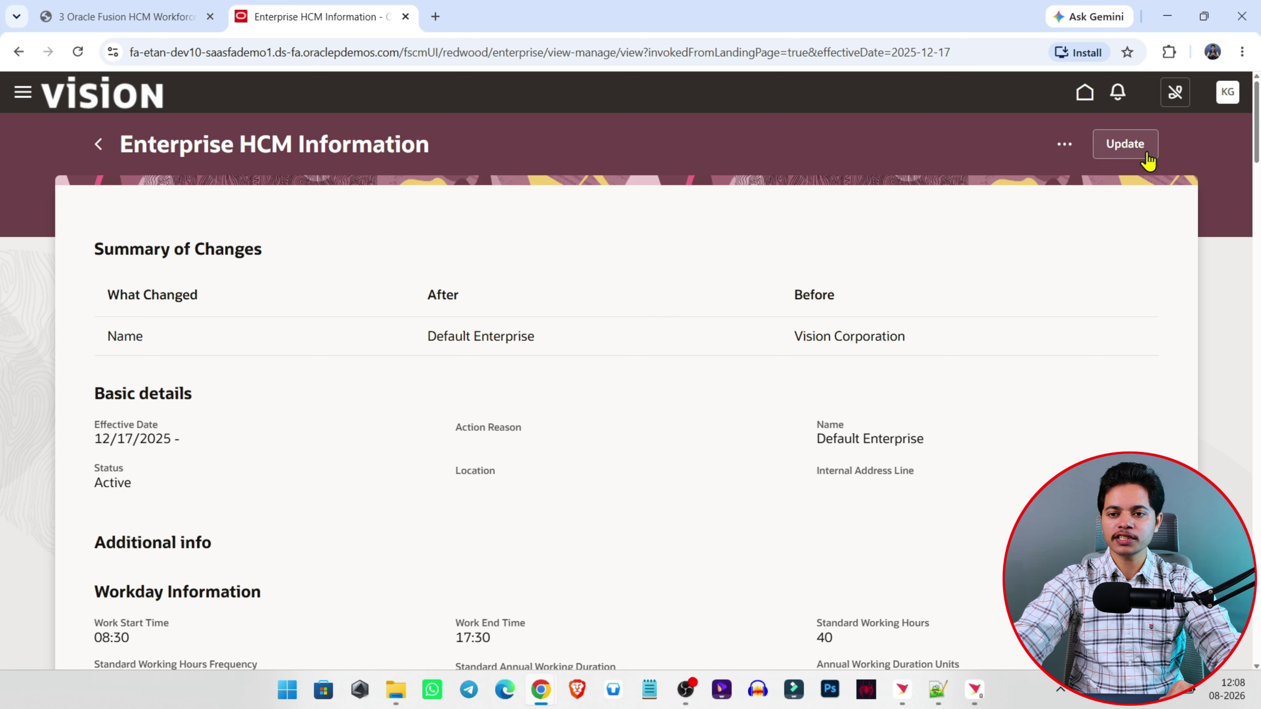
left_click(1063, 146)
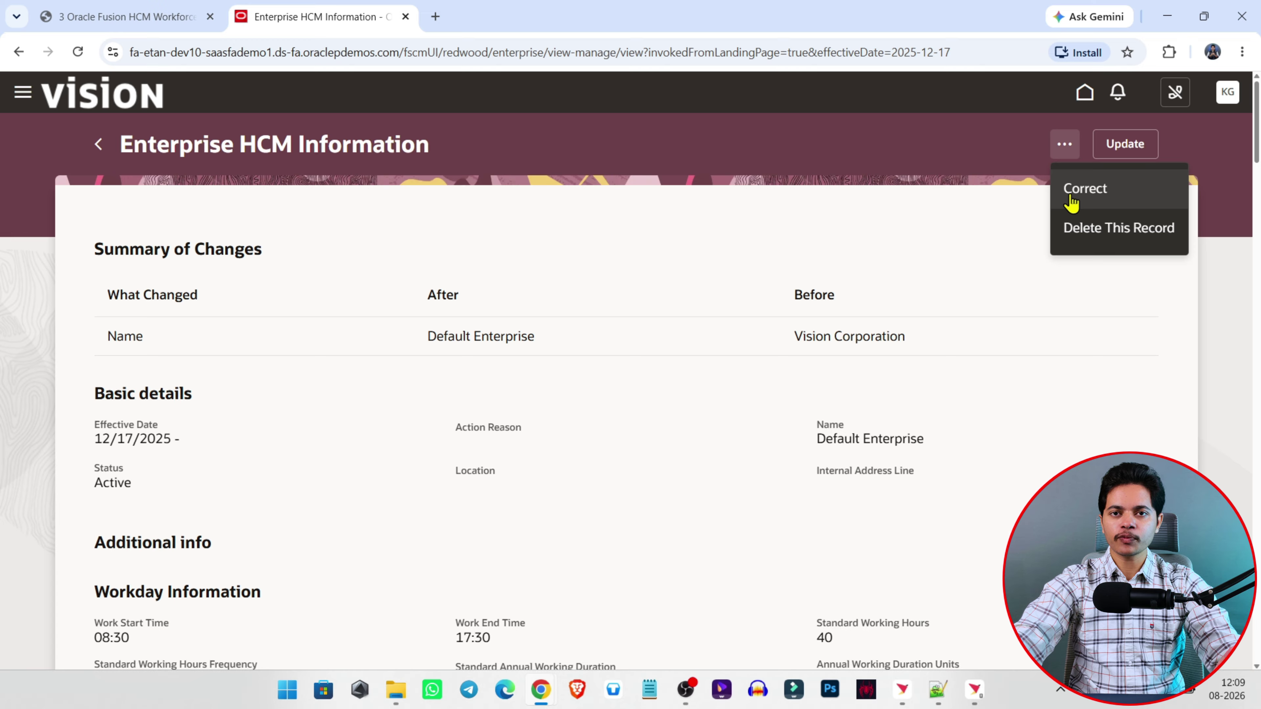
left_click(957, 247)
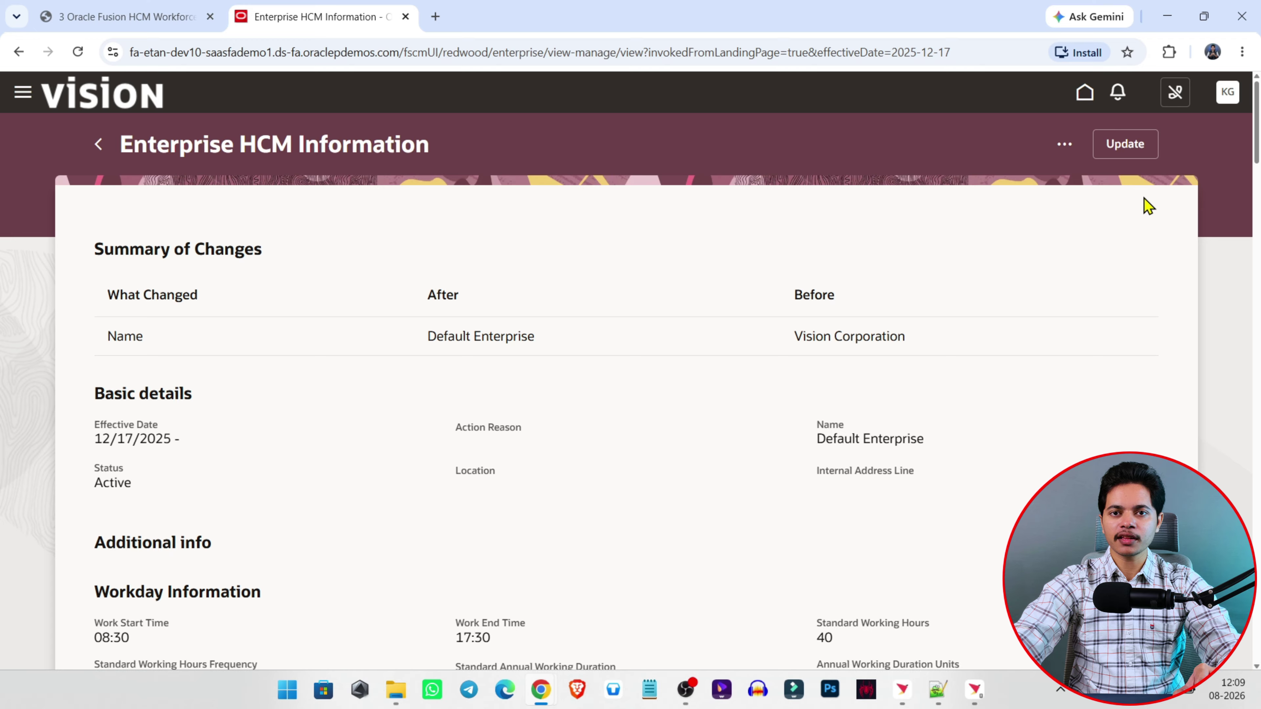
Step: Examine the enterprise's workday, enterprise, currency, user and role provisioning, payroll archive, and position synchronization settings
scroll(1016, 295, "down", 3)
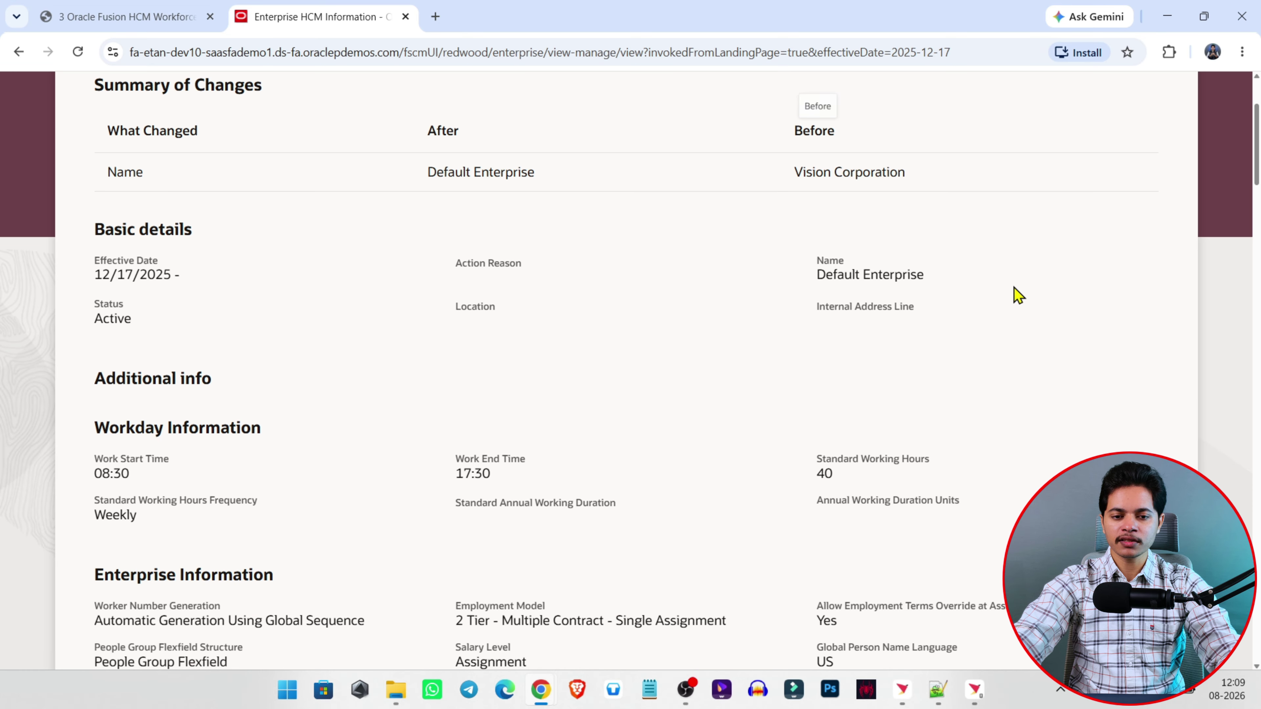
scroll(1043, 308, "up", 3)
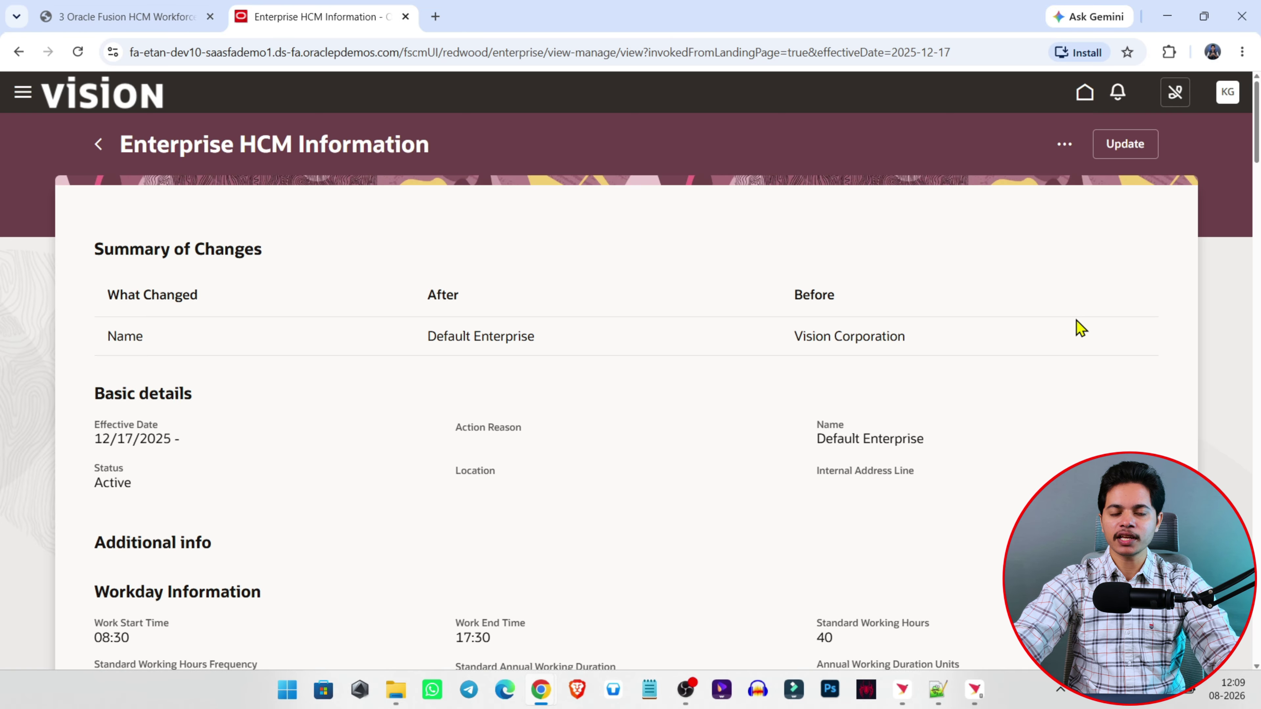
scroll(1077, 322, "down", 3)
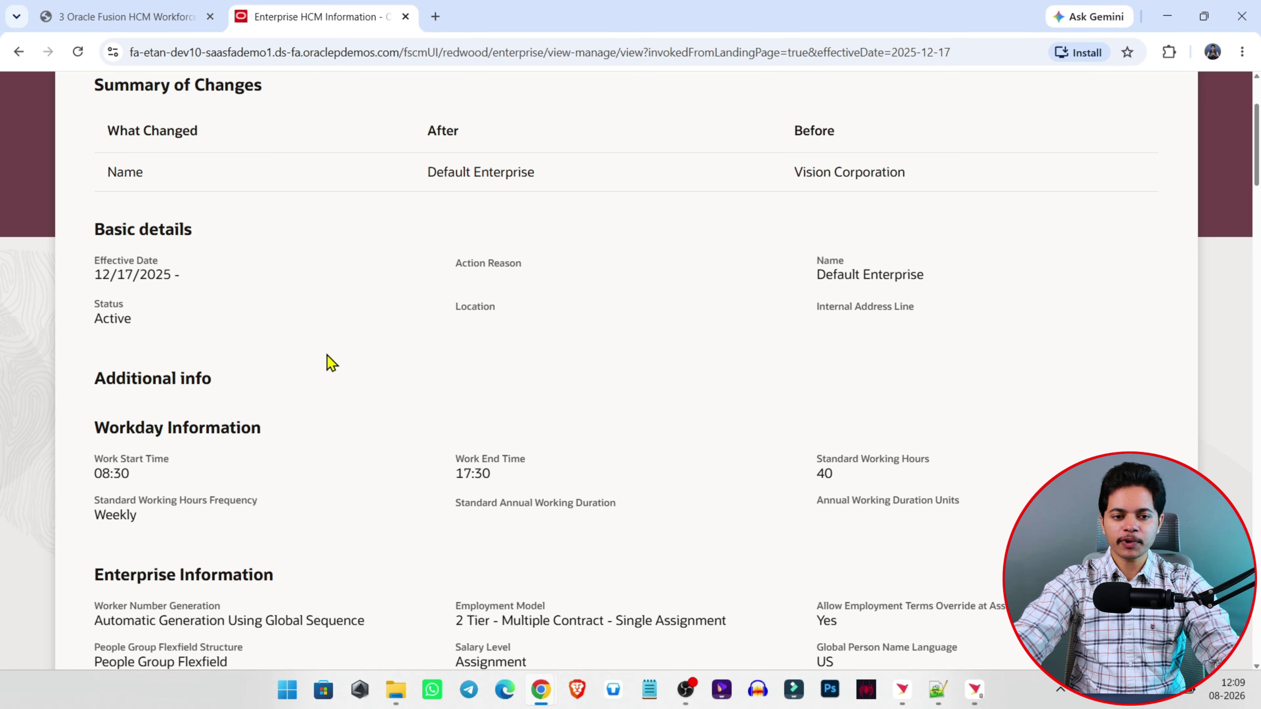
triple_click(511, 478)
left_click(461, 494)
scroll(521, 481, "down", 8)
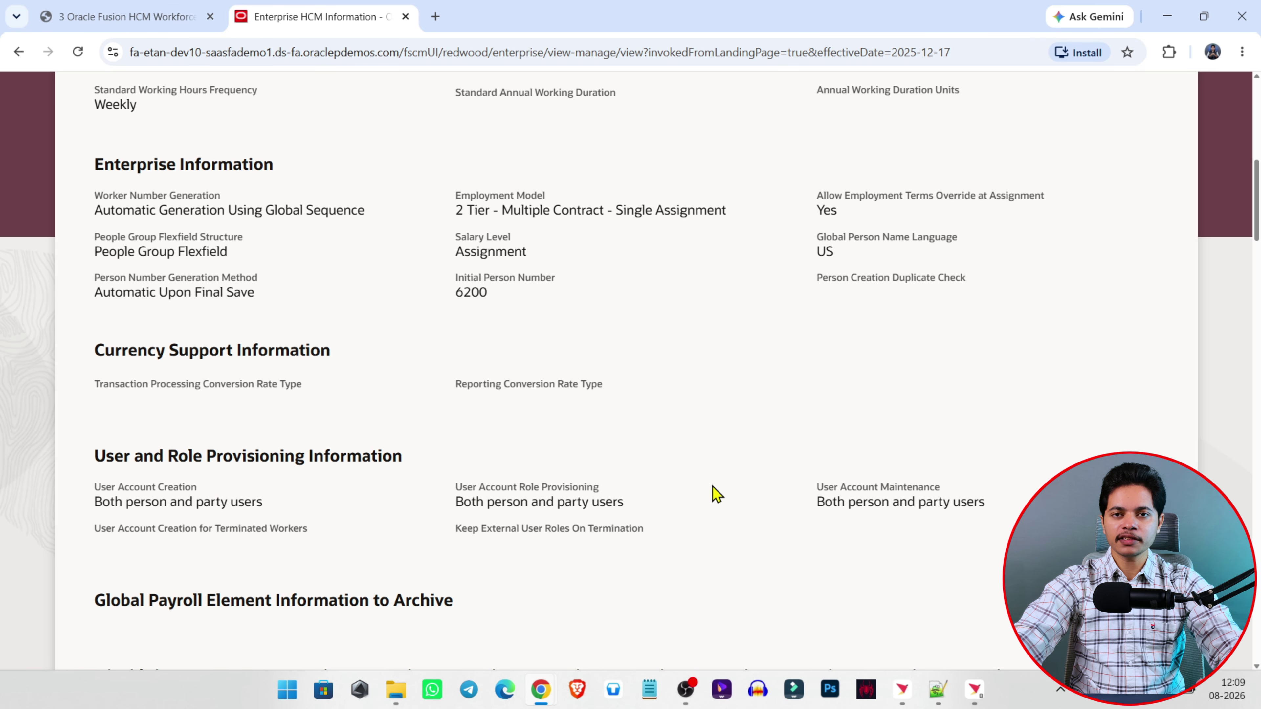
scroll(715, 494, "down", 6)
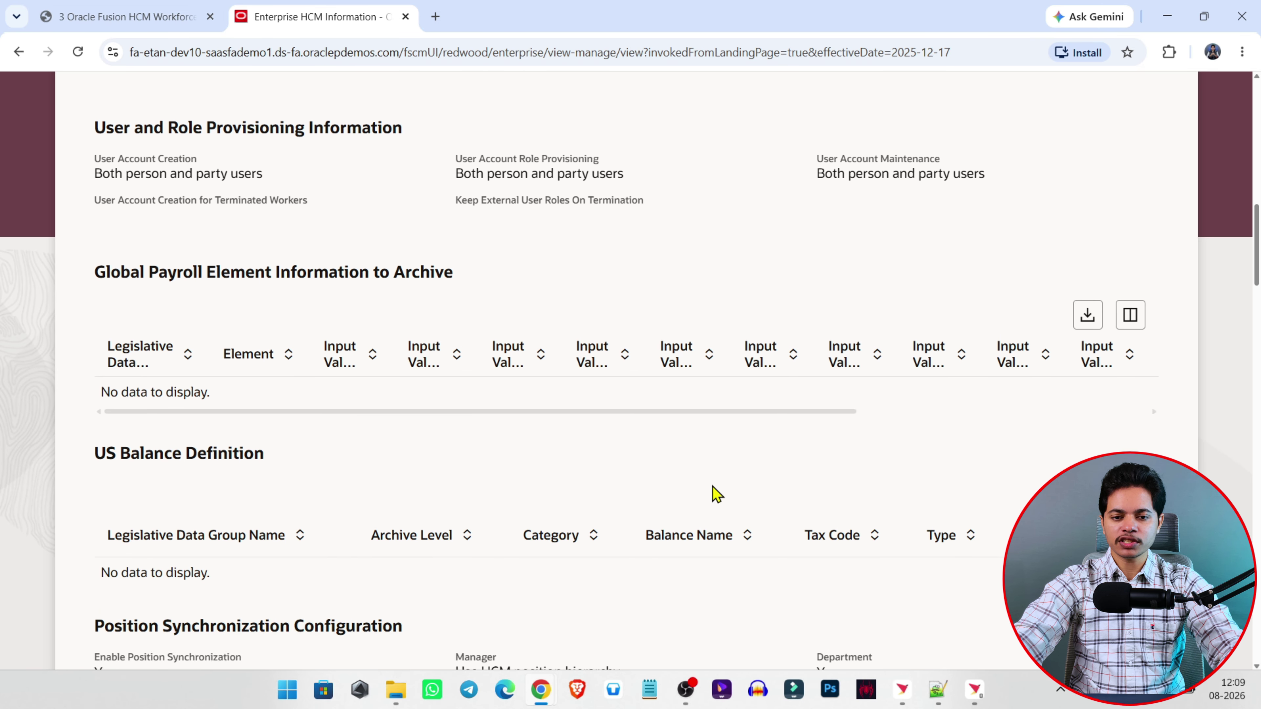
scroll(714, 495, "down", 6)
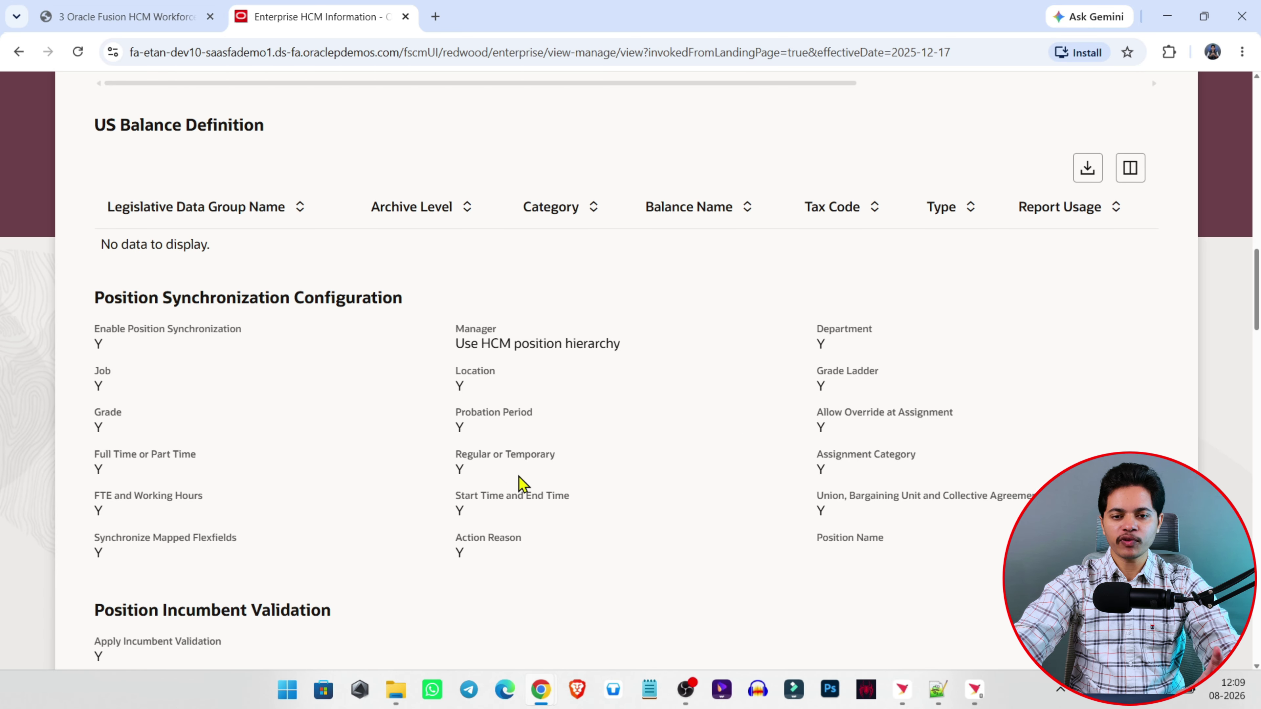
scroll(707, 551, "up", 15)
scroll(710, 551, "up", 8)
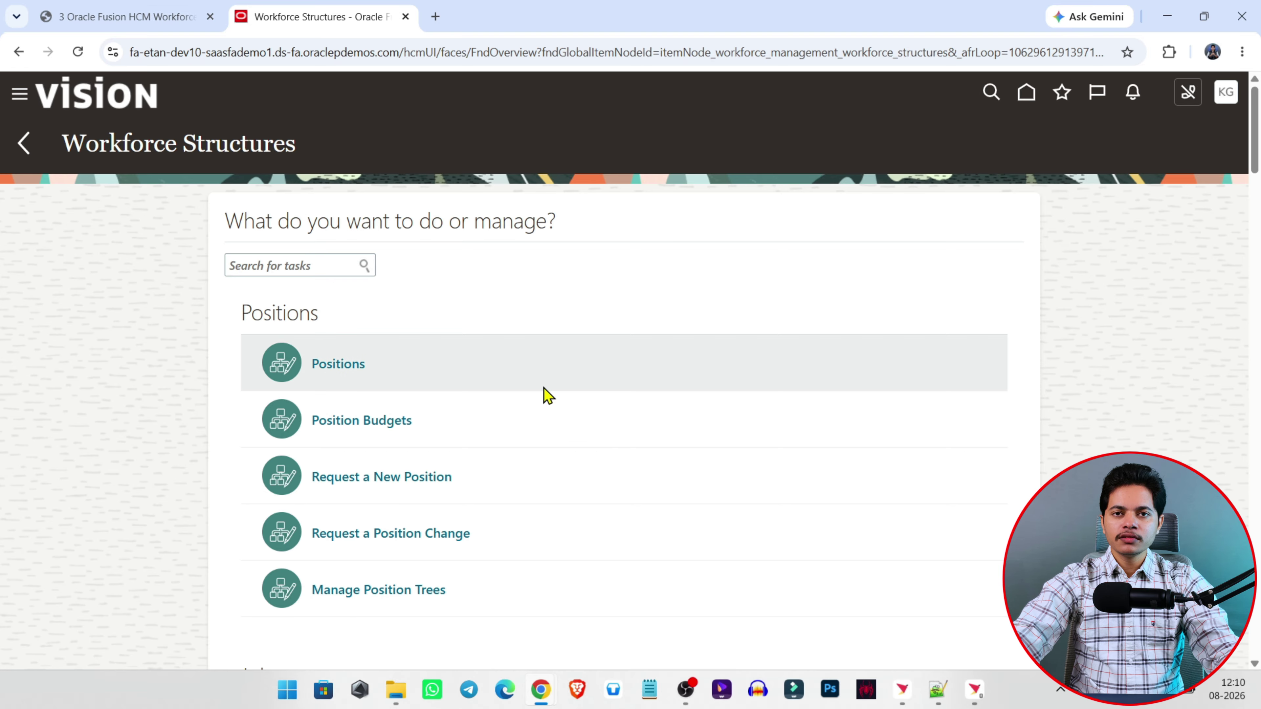
Step: From the Workforce Structures task list, open Legislative Data Groups
scroll(693, 342, "down", 15)
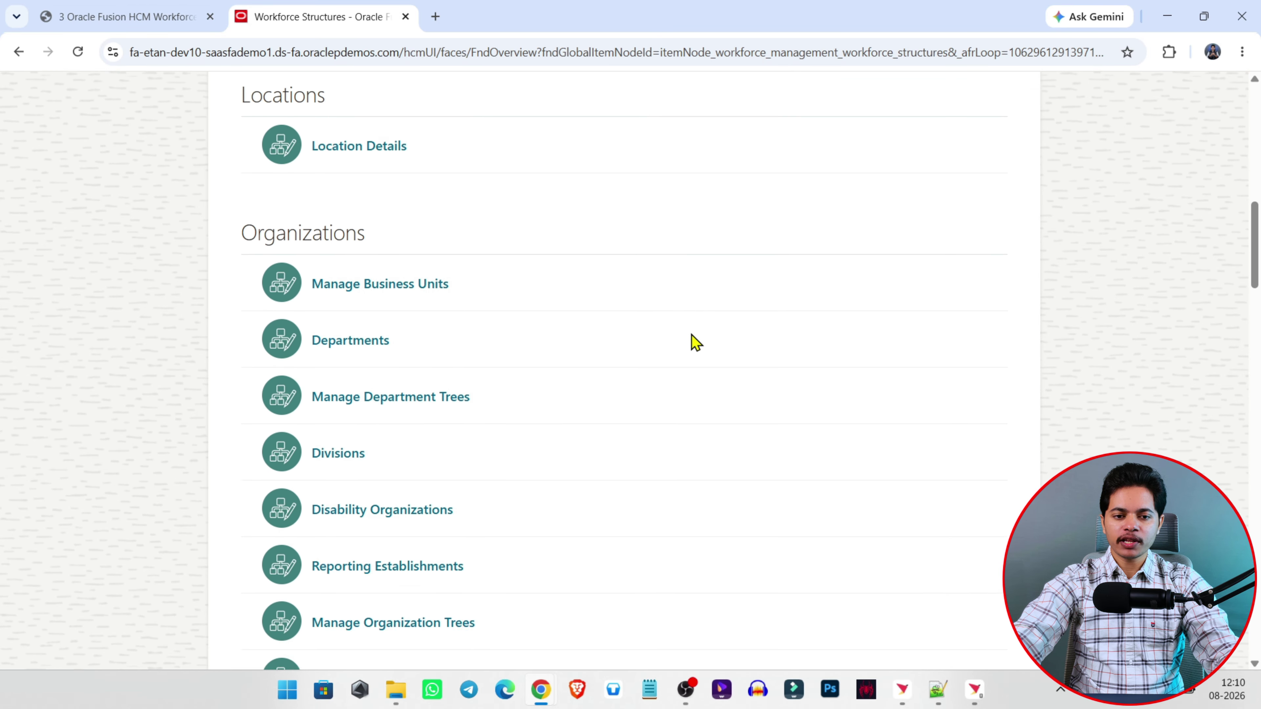
scroll(693, 342, "down", 6)
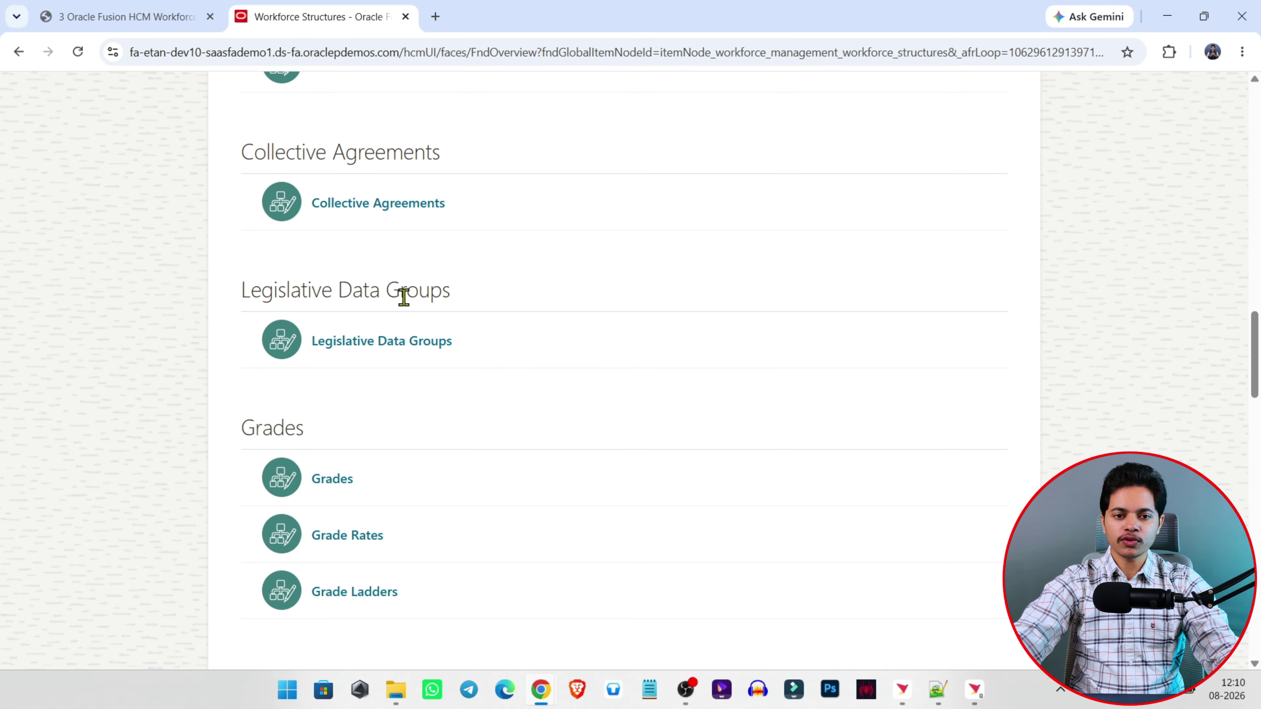
left_click(395, 342)
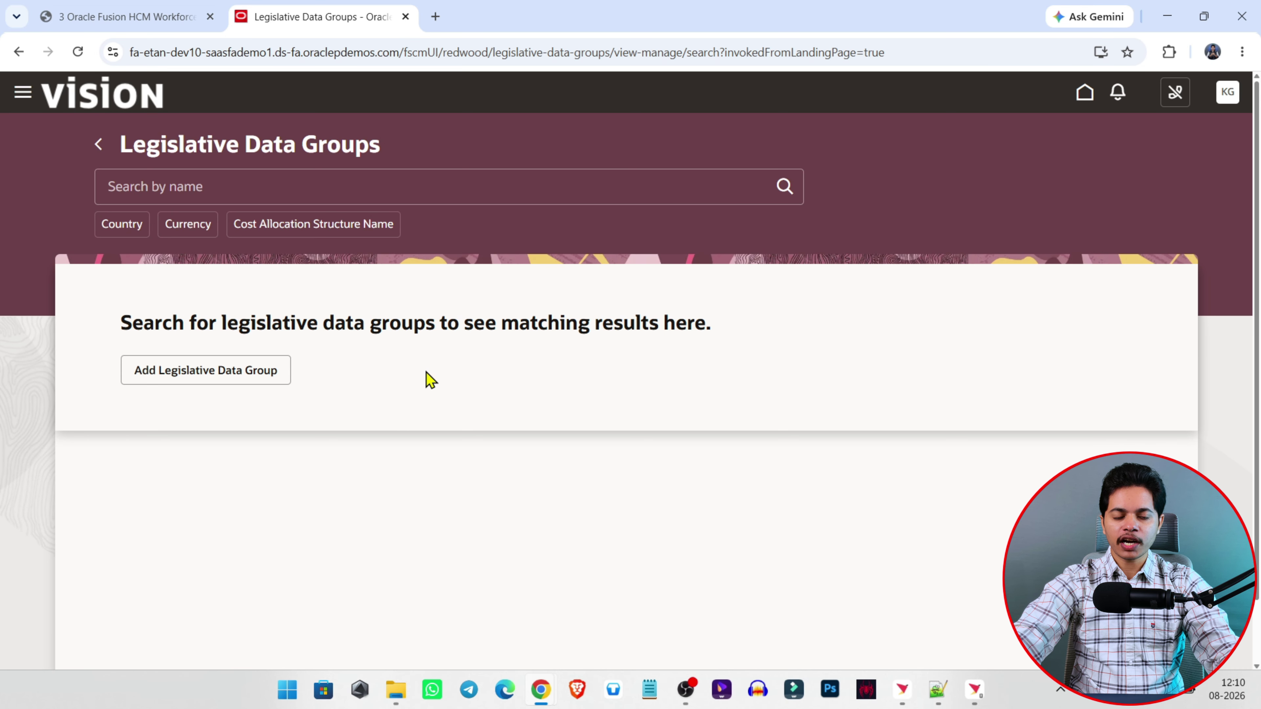
Step: Search for all legislative data groups without a name filter and review their countries, currencies and cost allocation structures
left_click(788, 185)
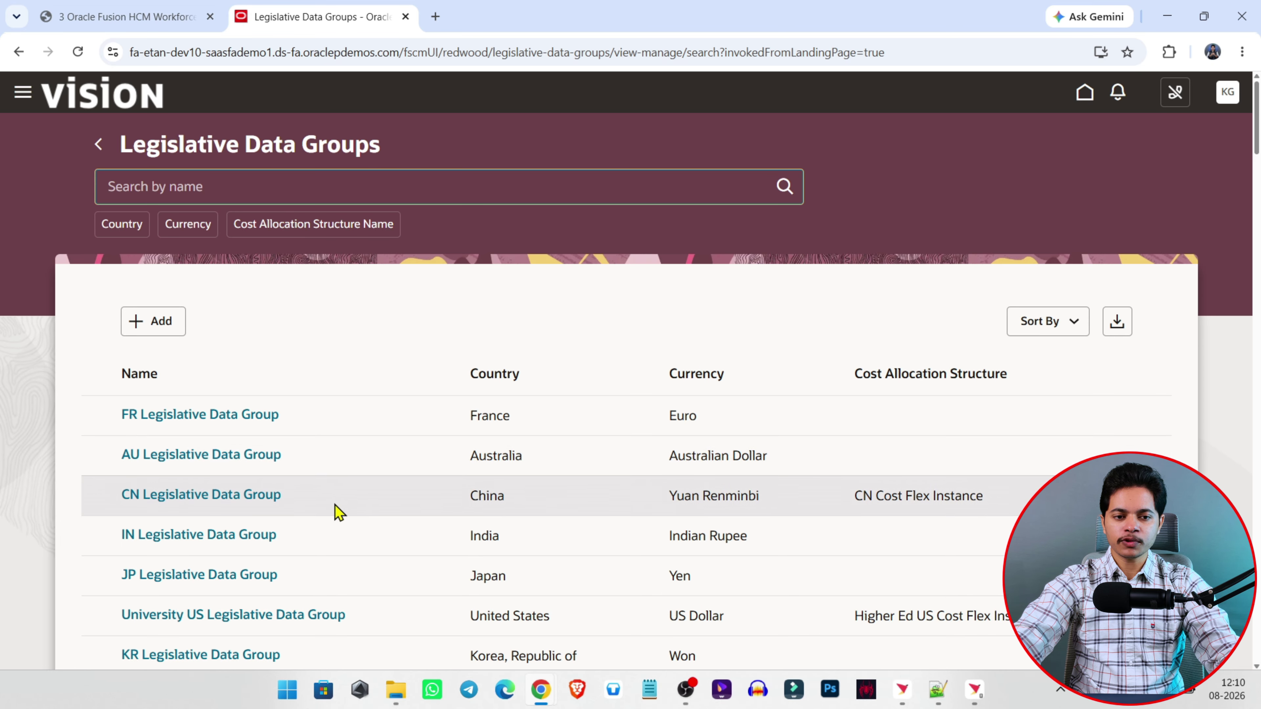
scroll(303, 491, "down", 10)
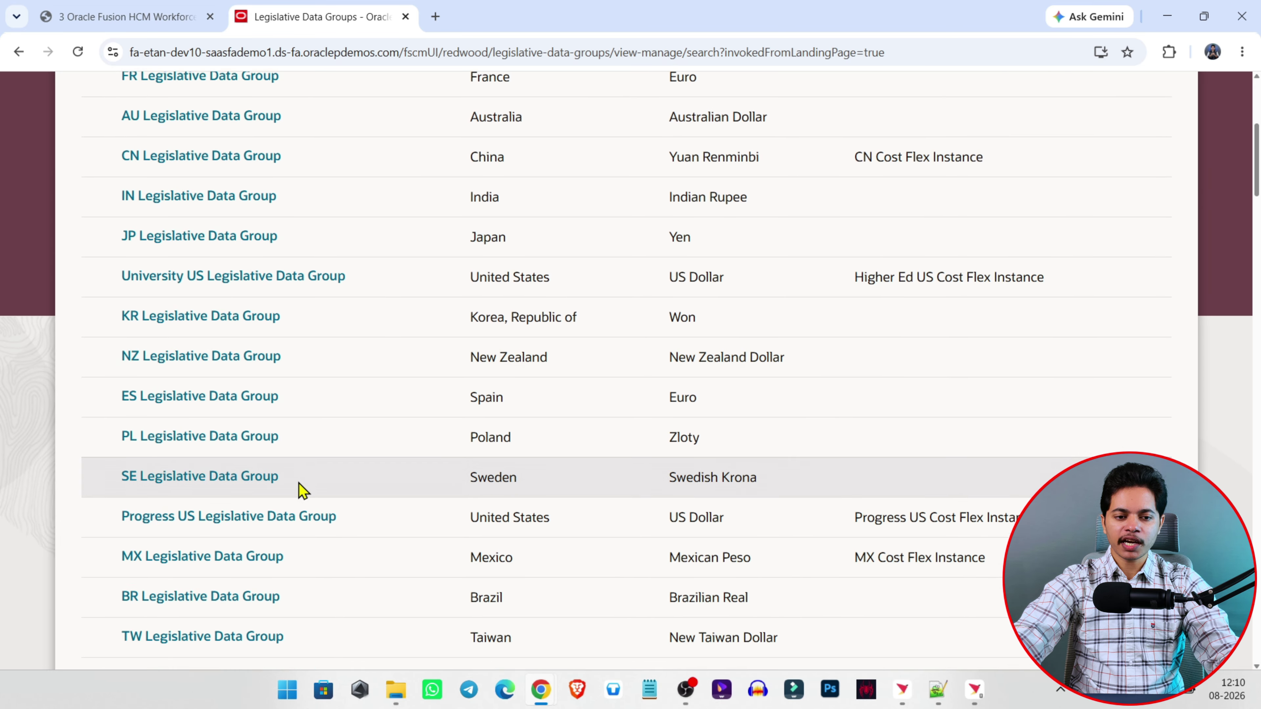
scroll(302, 490, "down", 13)
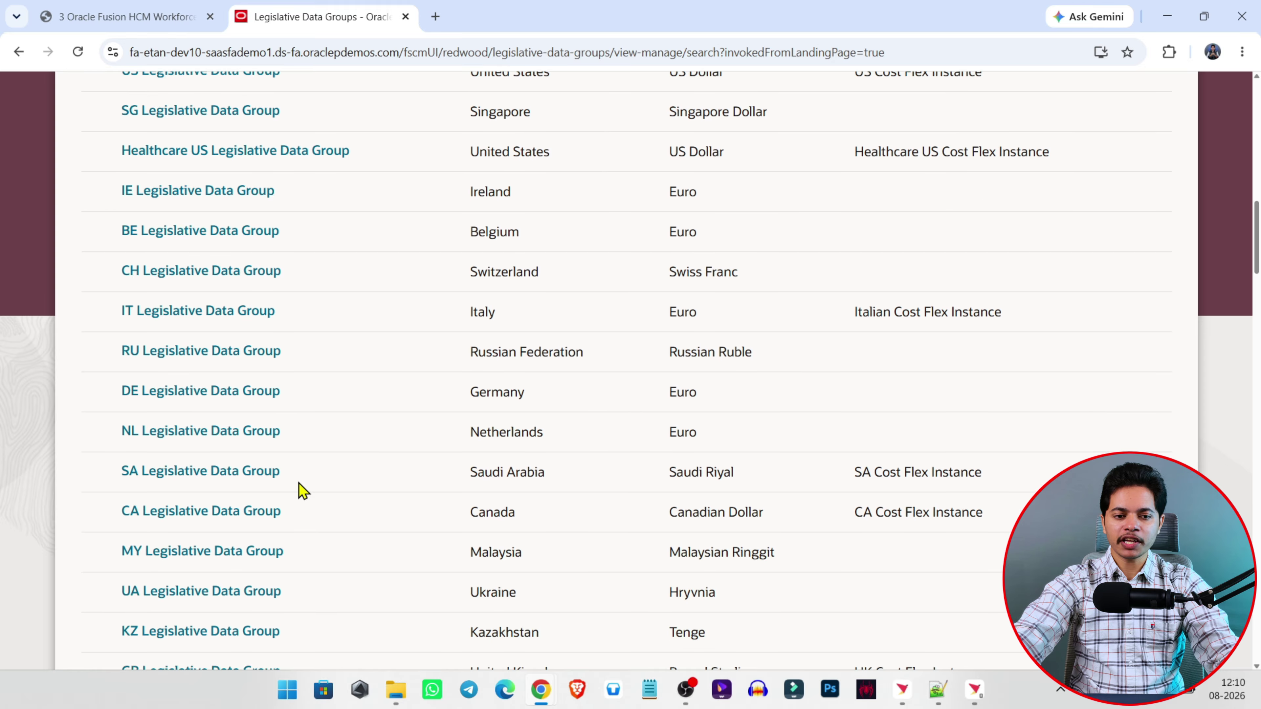
scroll(303, 491, "down", 9)
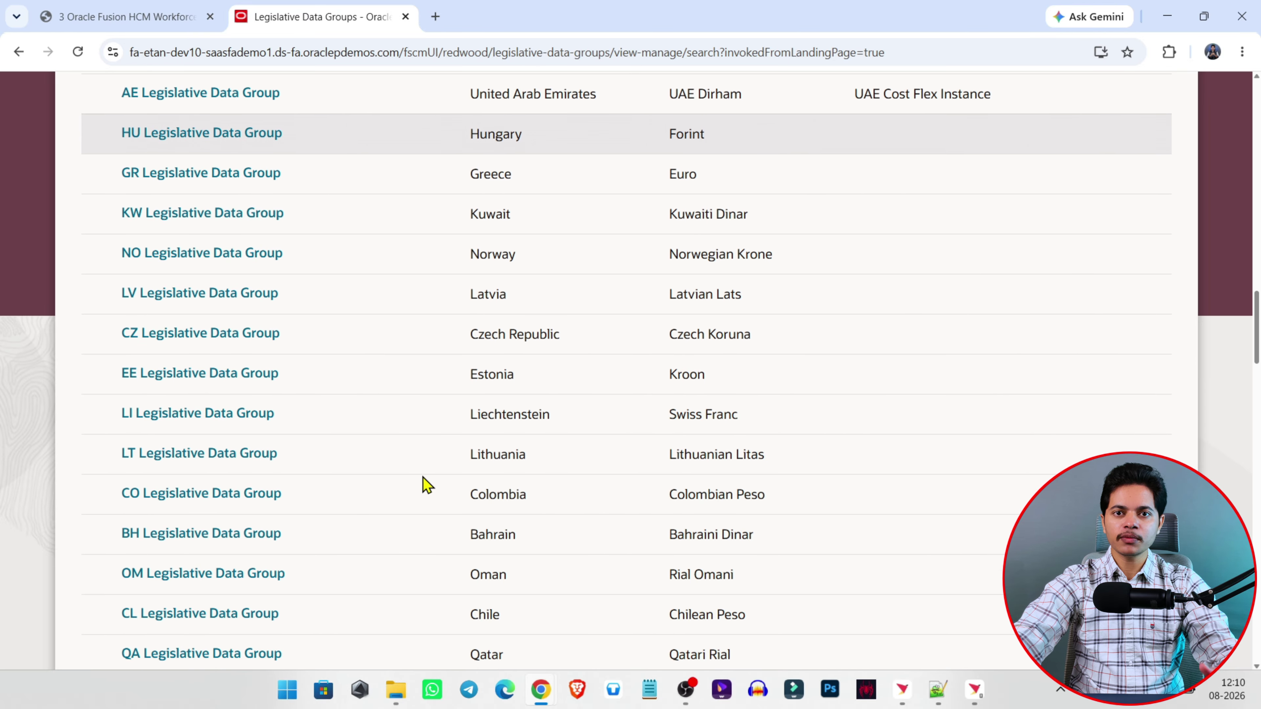
scroll(427, 484, "up", 20)
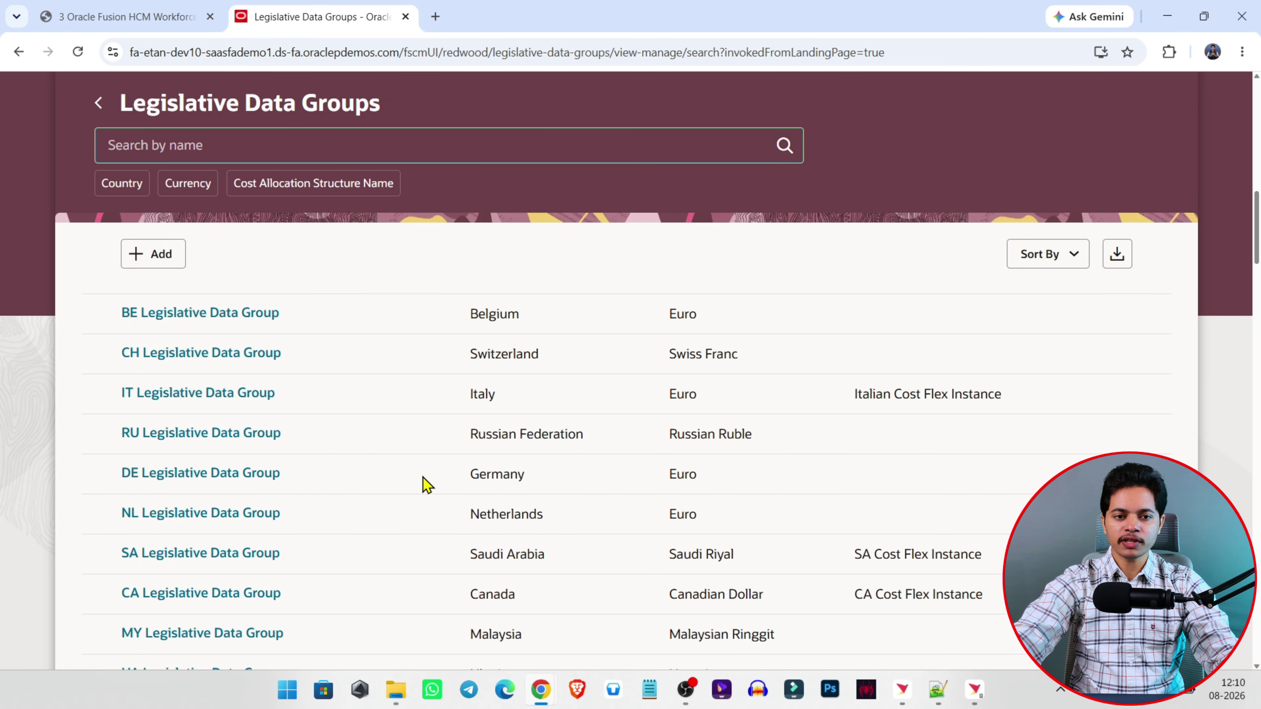
scroll(425, 485, "up", 3)
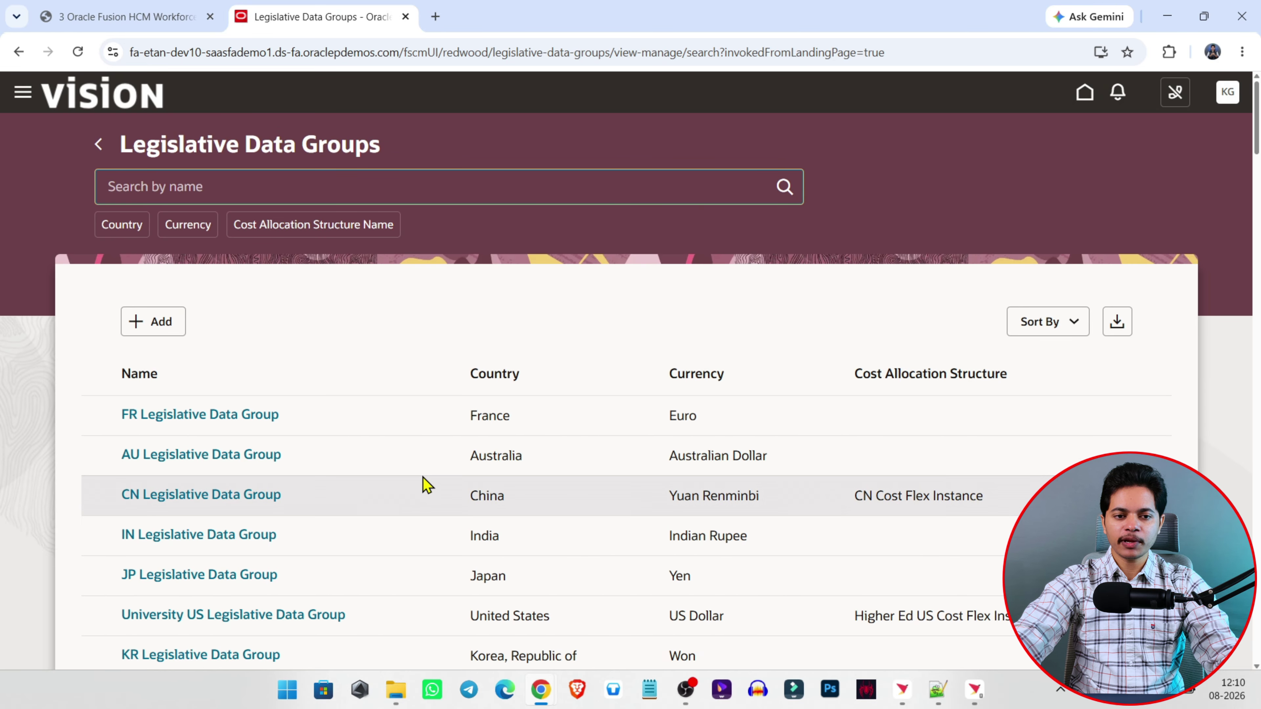
Step: Start a new legislative data group and name it India LDG, copying the name from the Sample Data Workforce Structure PDF
left_click(162, 331)
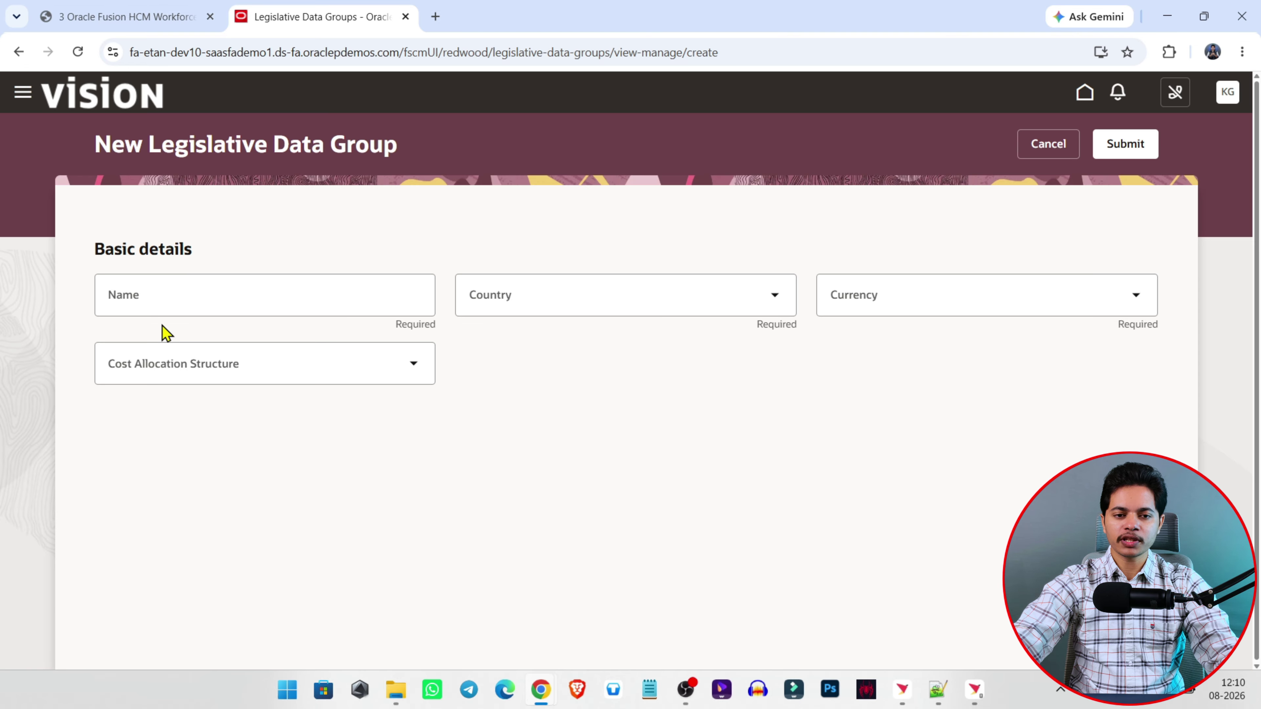
left_click(159, 303)
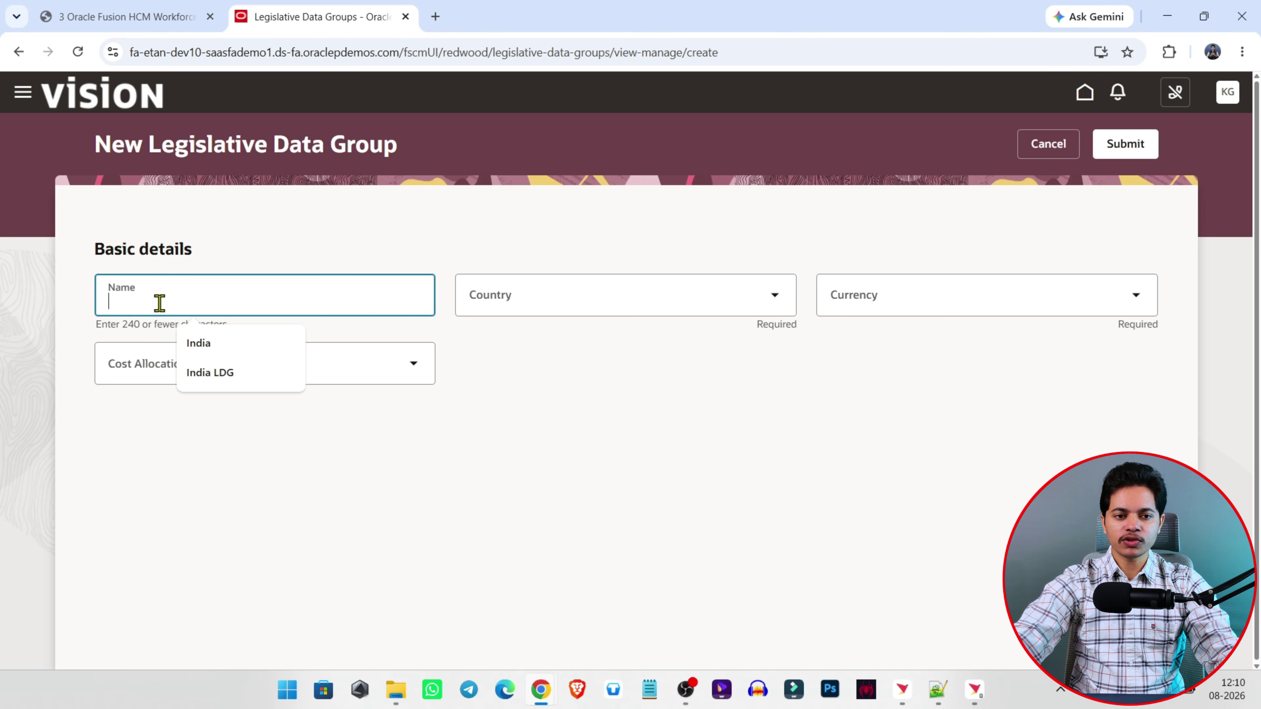
key("alt+Tab")
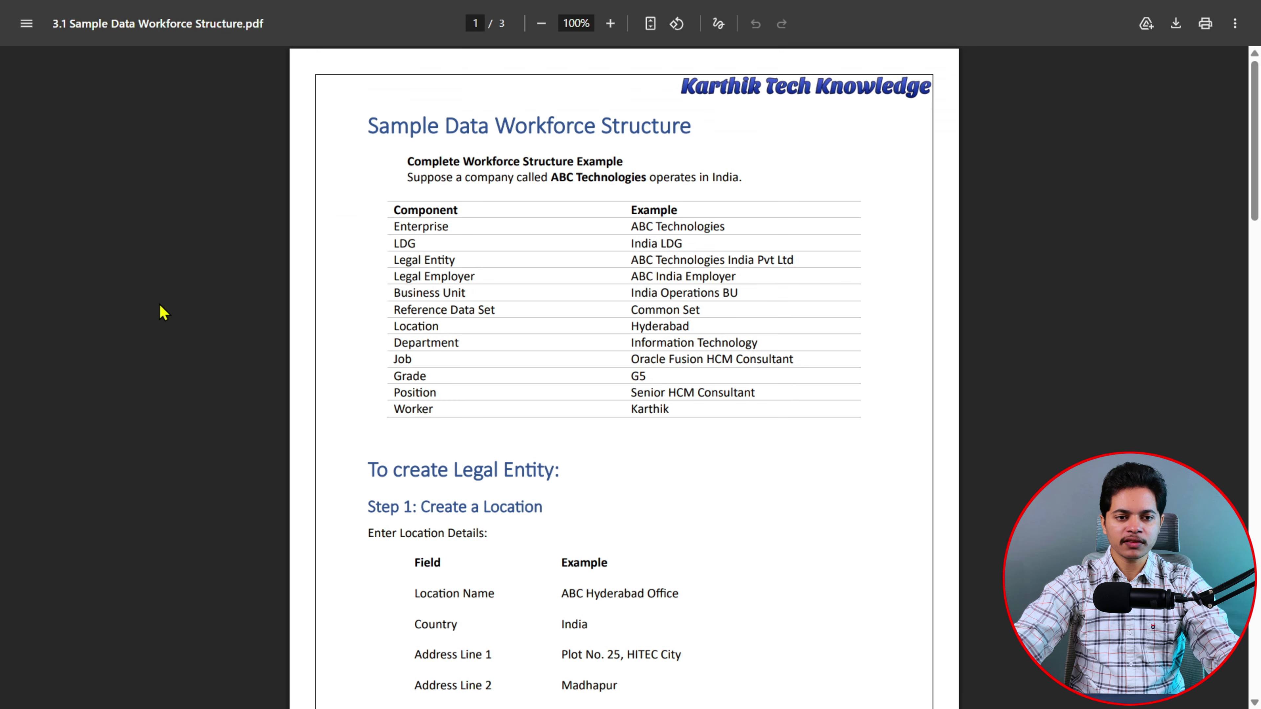
triple_click(653, 244)
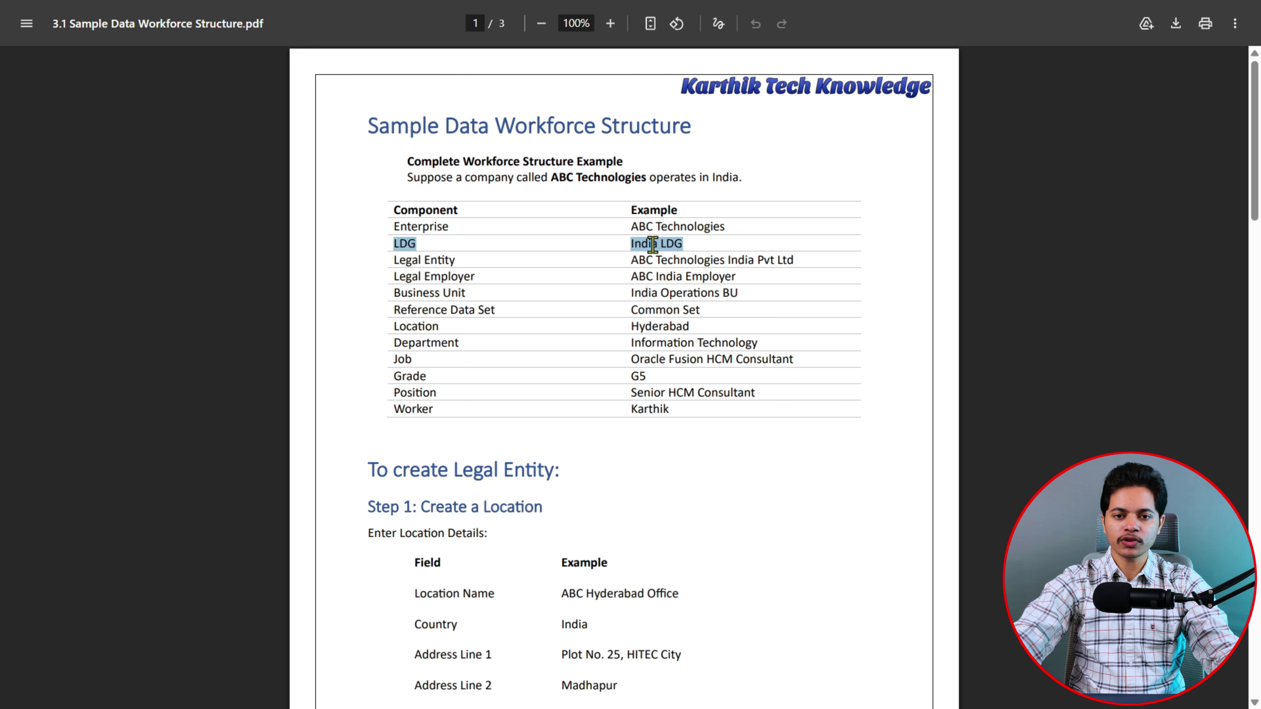
left_click_drag(713, 252, 628, 242)
key("ctrl+c")
left_click(667, 259)
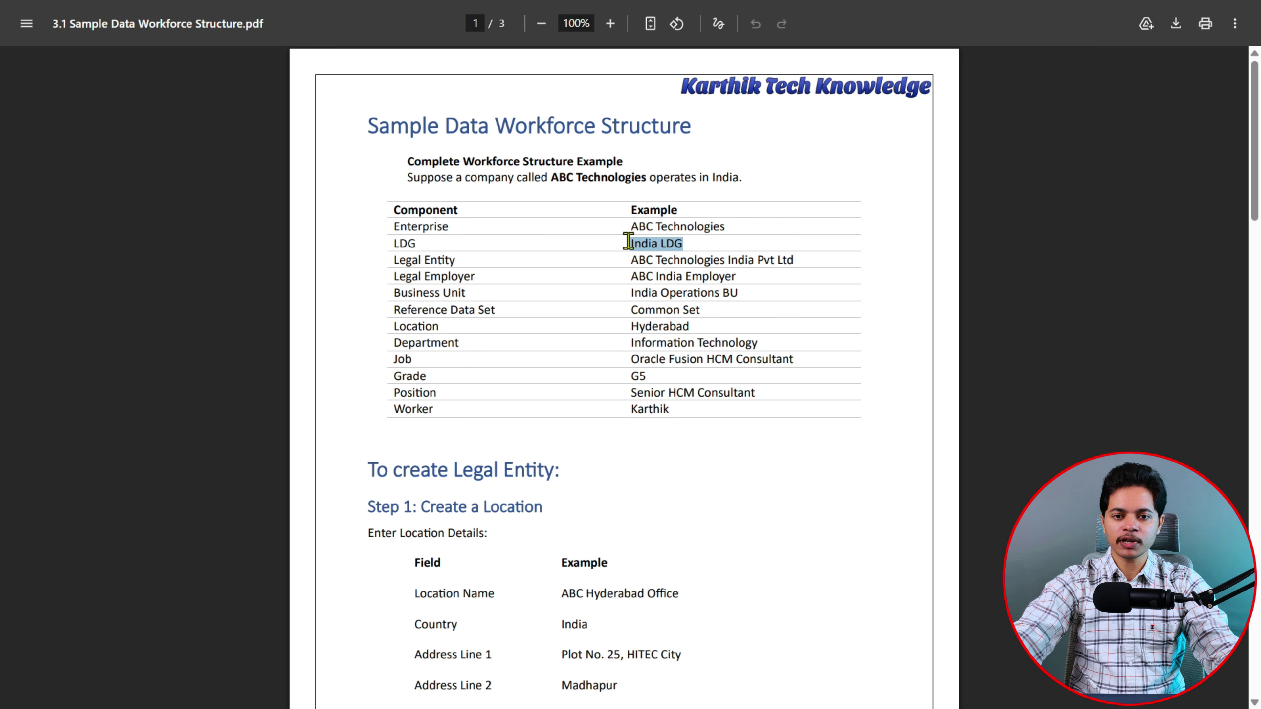
scroll(628, 242, "down", 10)
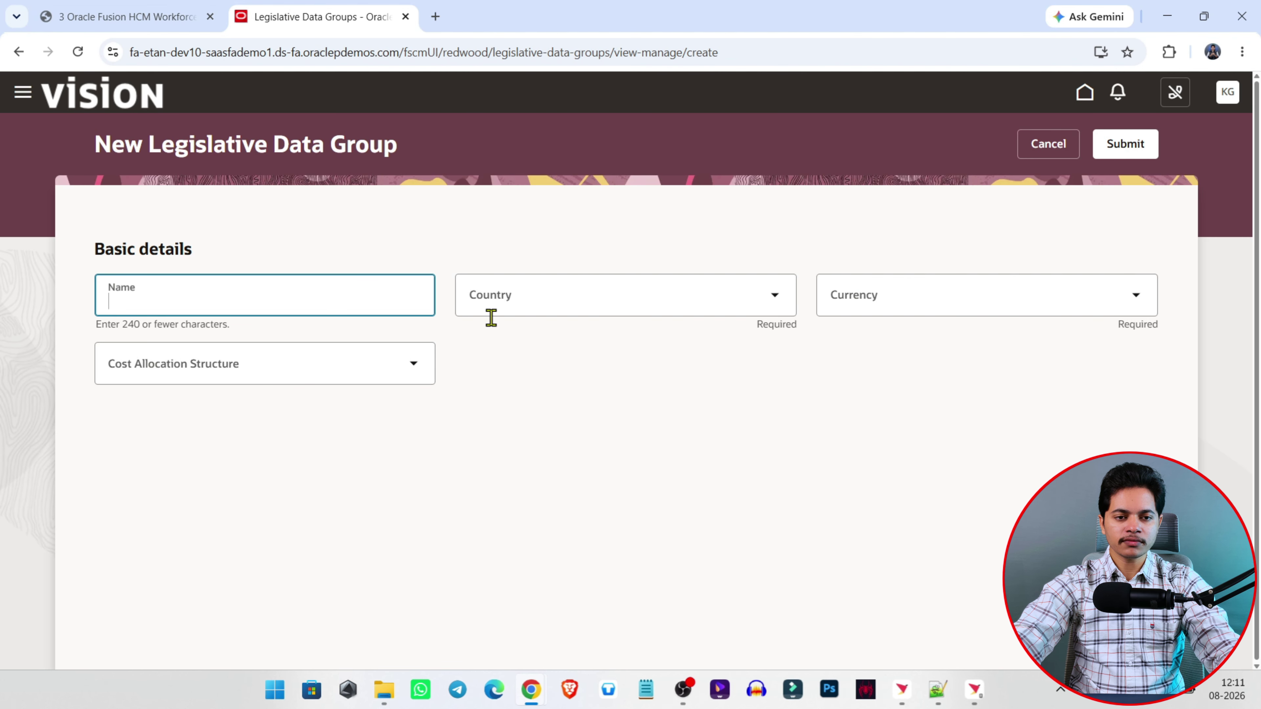
key("ctrl+v")
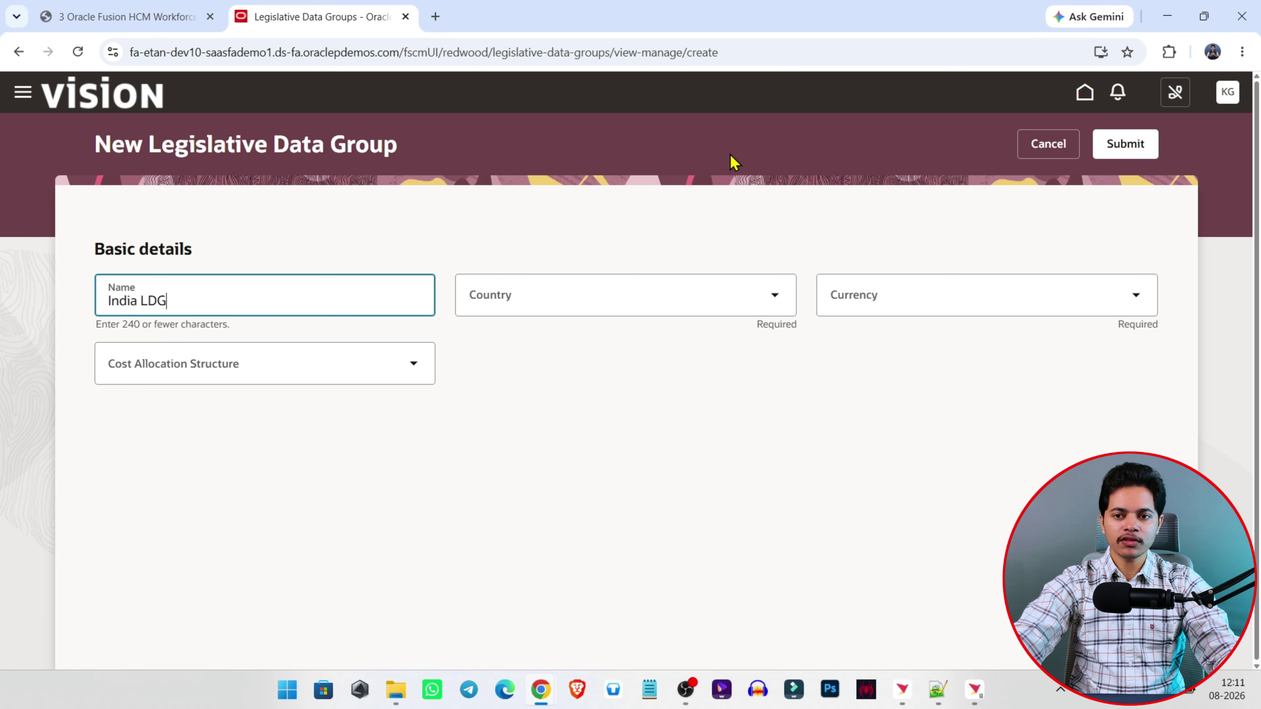
Step: Set the new legislative data group's country to India
left_click(622, 294)
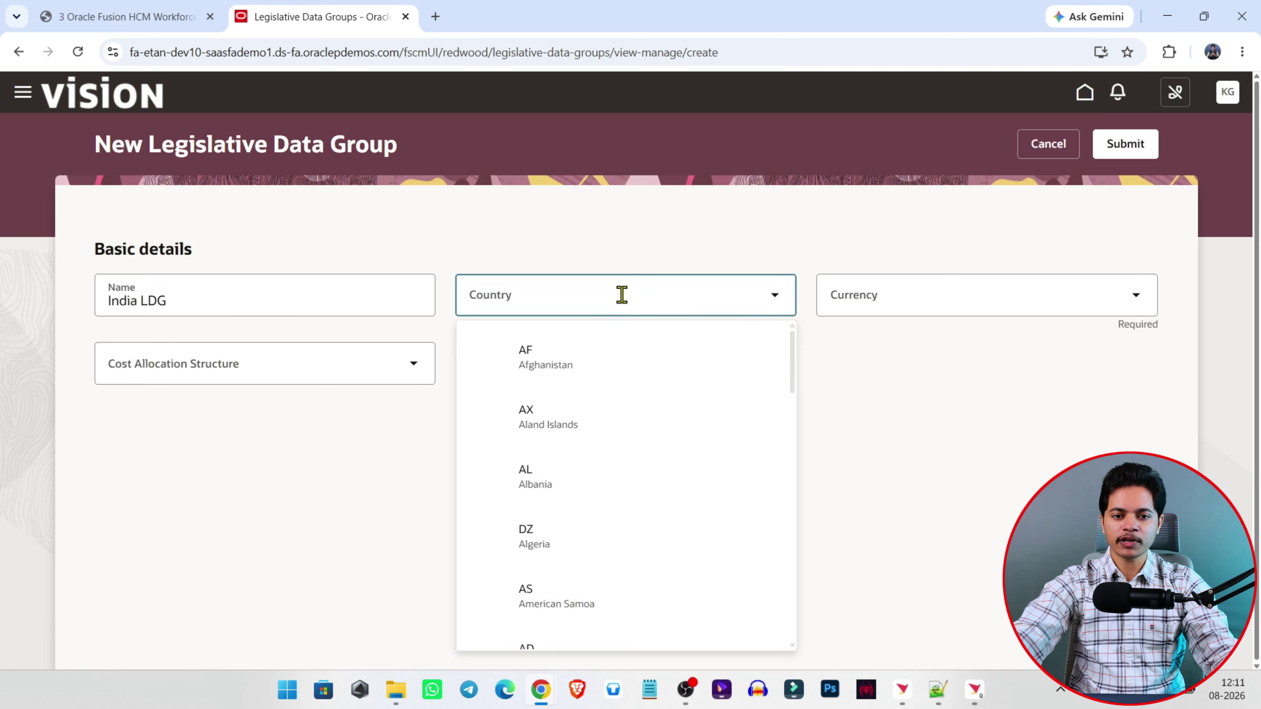
type("ind")
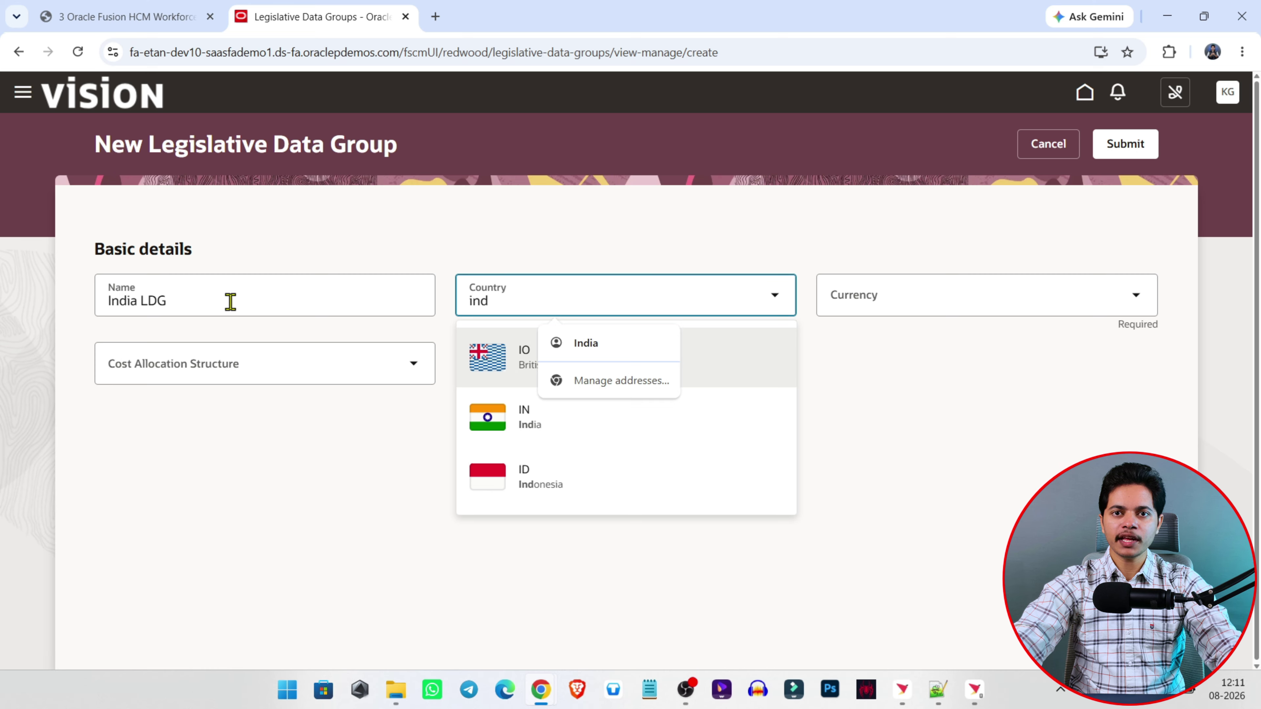
left_click(548, 428)
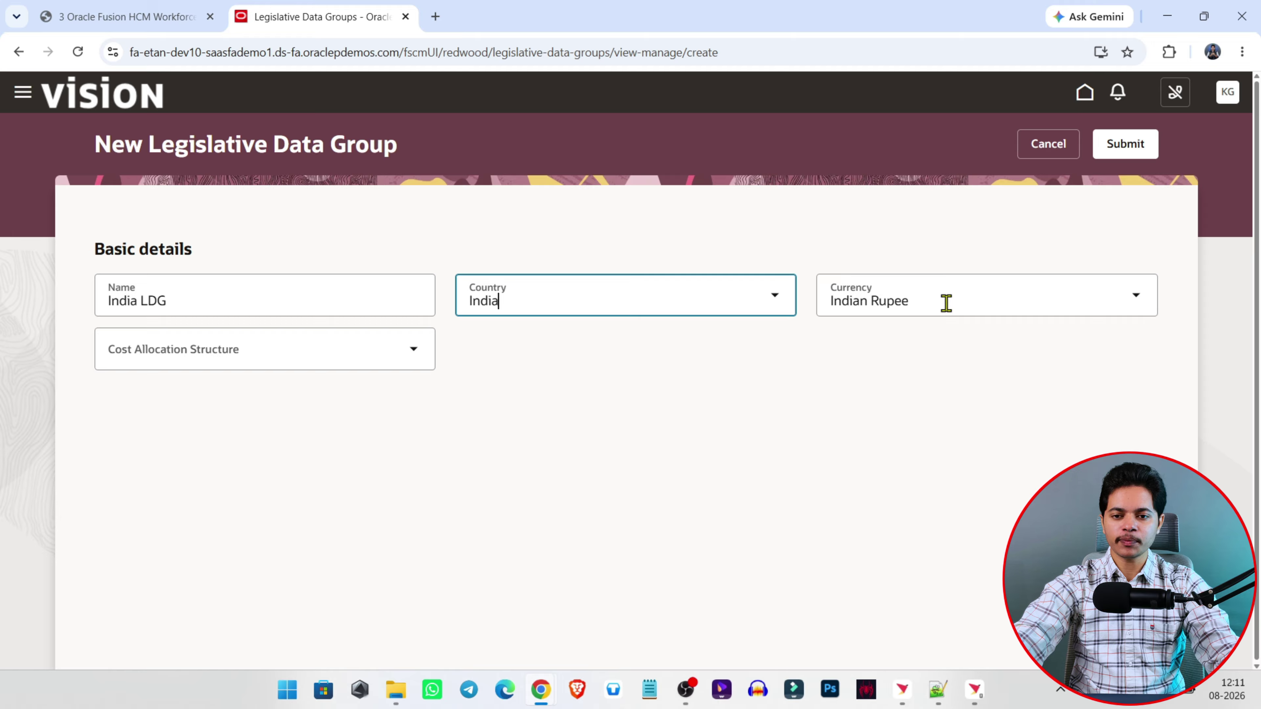
Step: Keep Indian Rupee as the currency, leave the cost allocation structure empty, and submit the new legislative data group
left_click(924, 304)
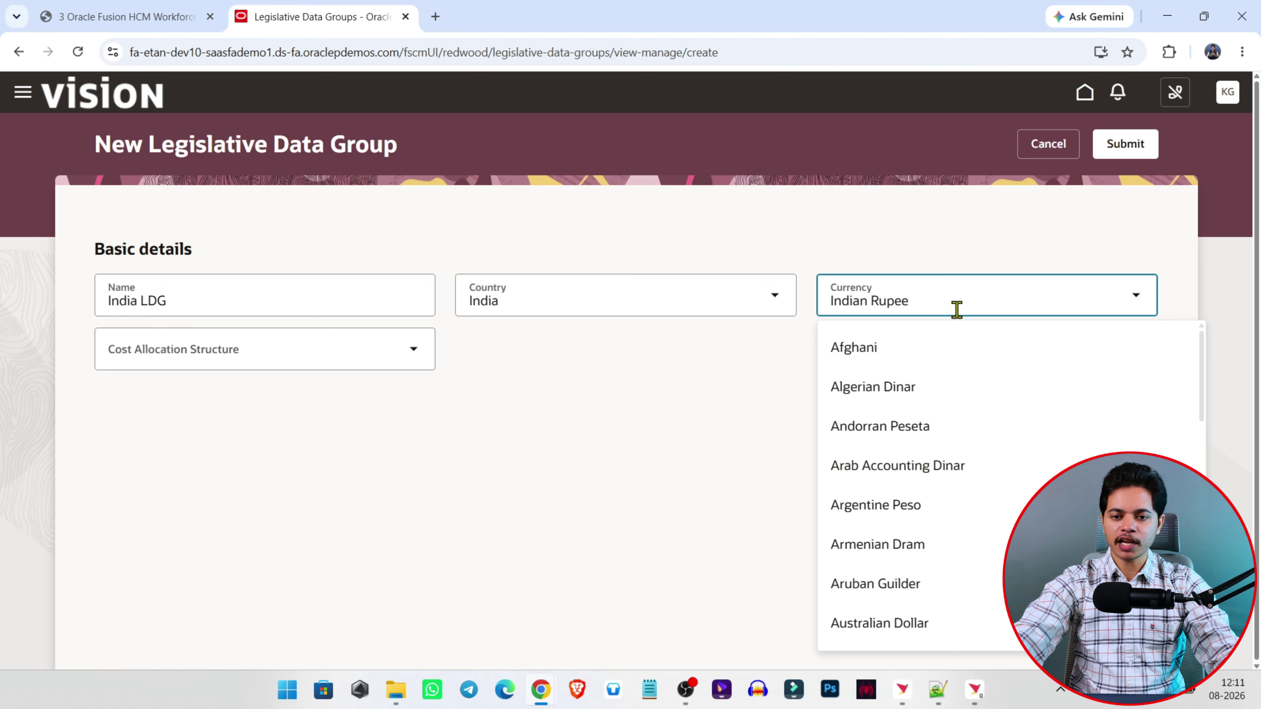
left_click(695, 412)
left_click(414, 352)
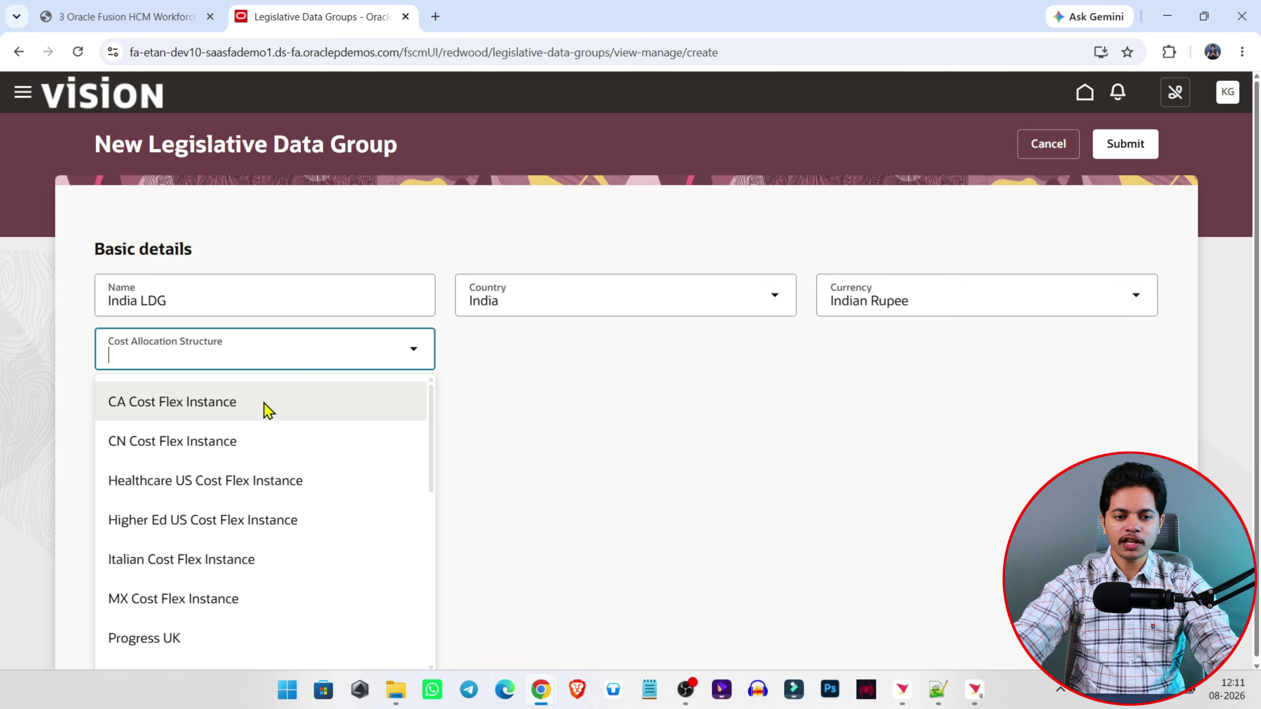
left_click(524, 393)
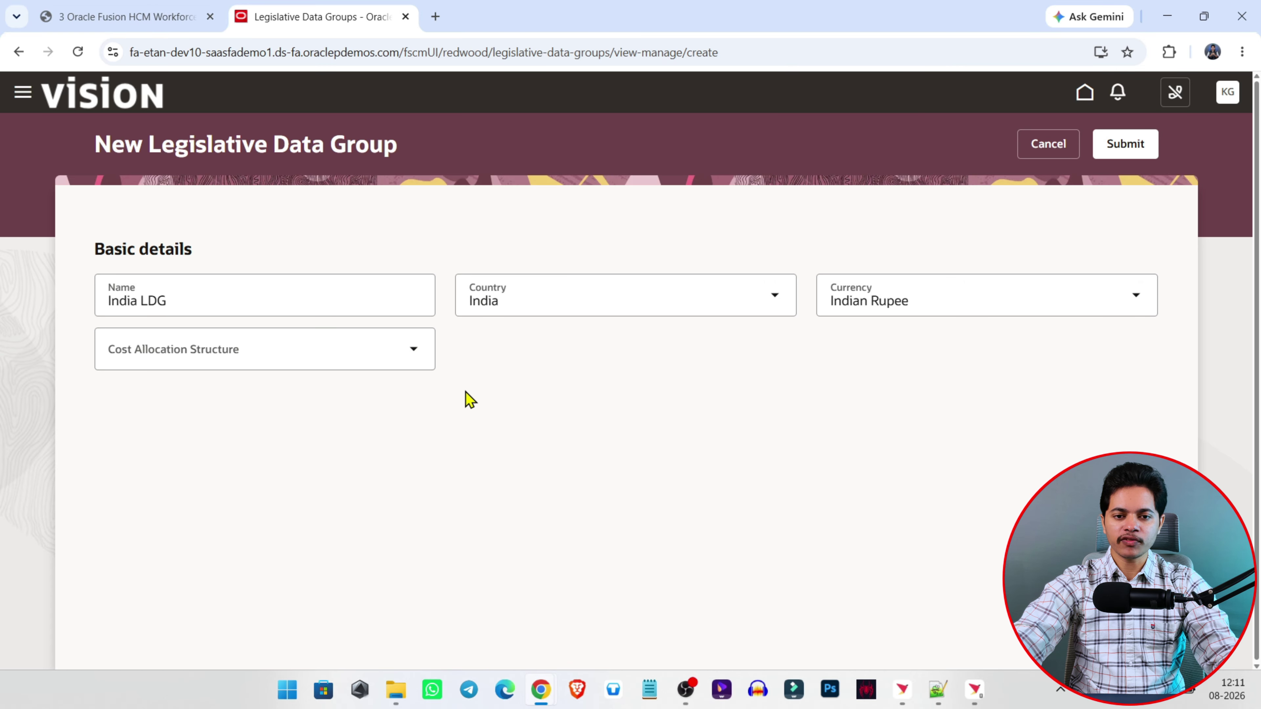
left_click(1142, 152)
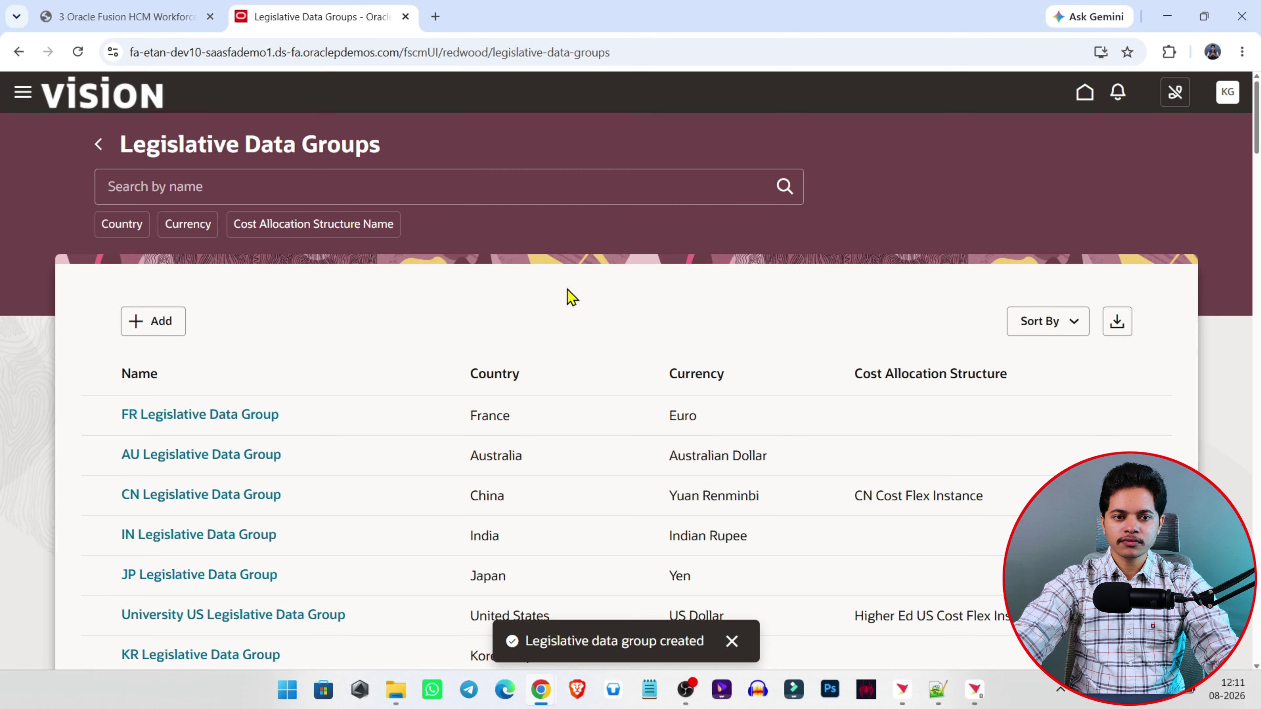
Step: Search the legislative data groups for India LDG and check its entry in the list
left_click(395, 184)
key("ctrl+v")
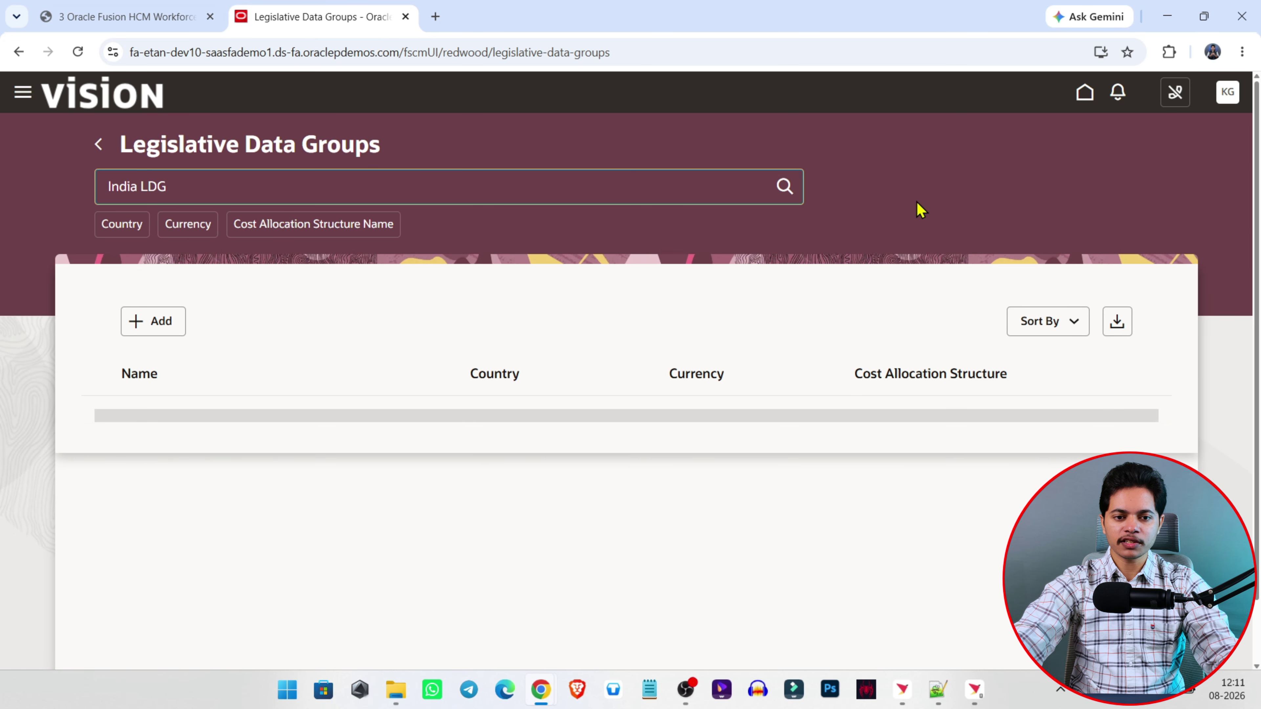
left_click_drag(106, 419, 192, 417)
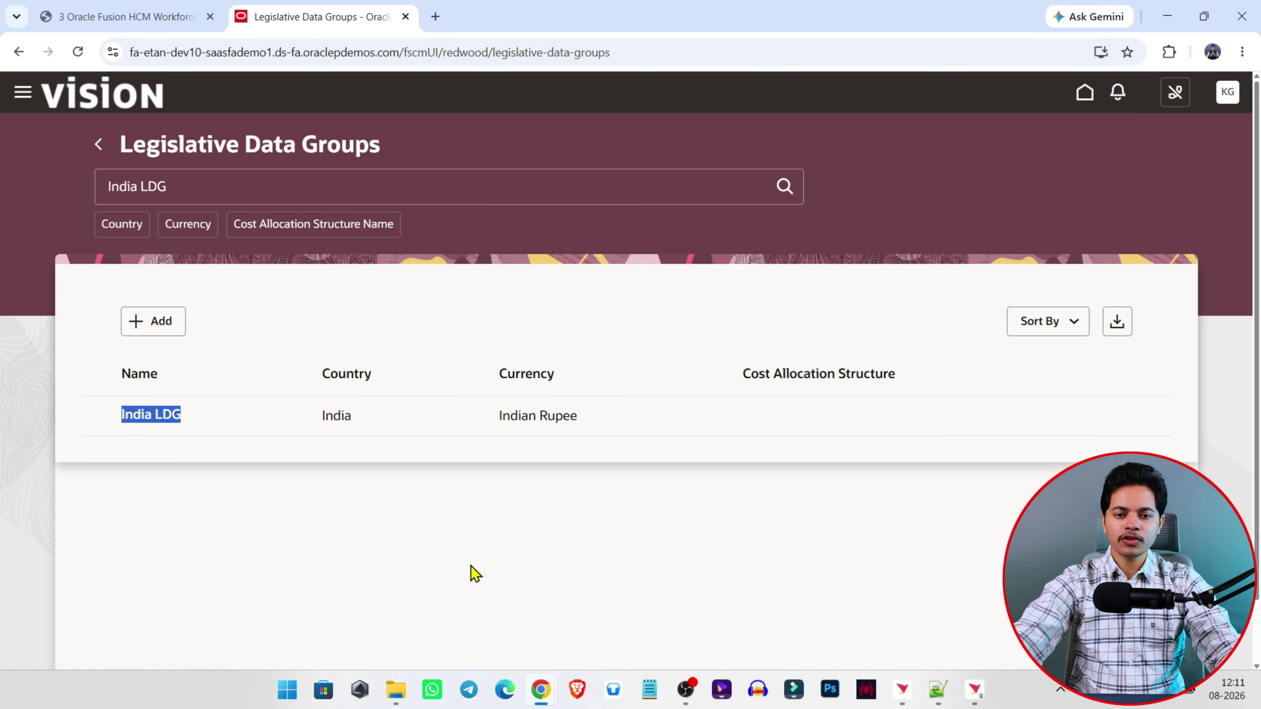
Step: Switch to the Sample Data Workforce Structure PDF and review the component table and the Step 1 location details for creating the legal entity
key("alt+Tab")
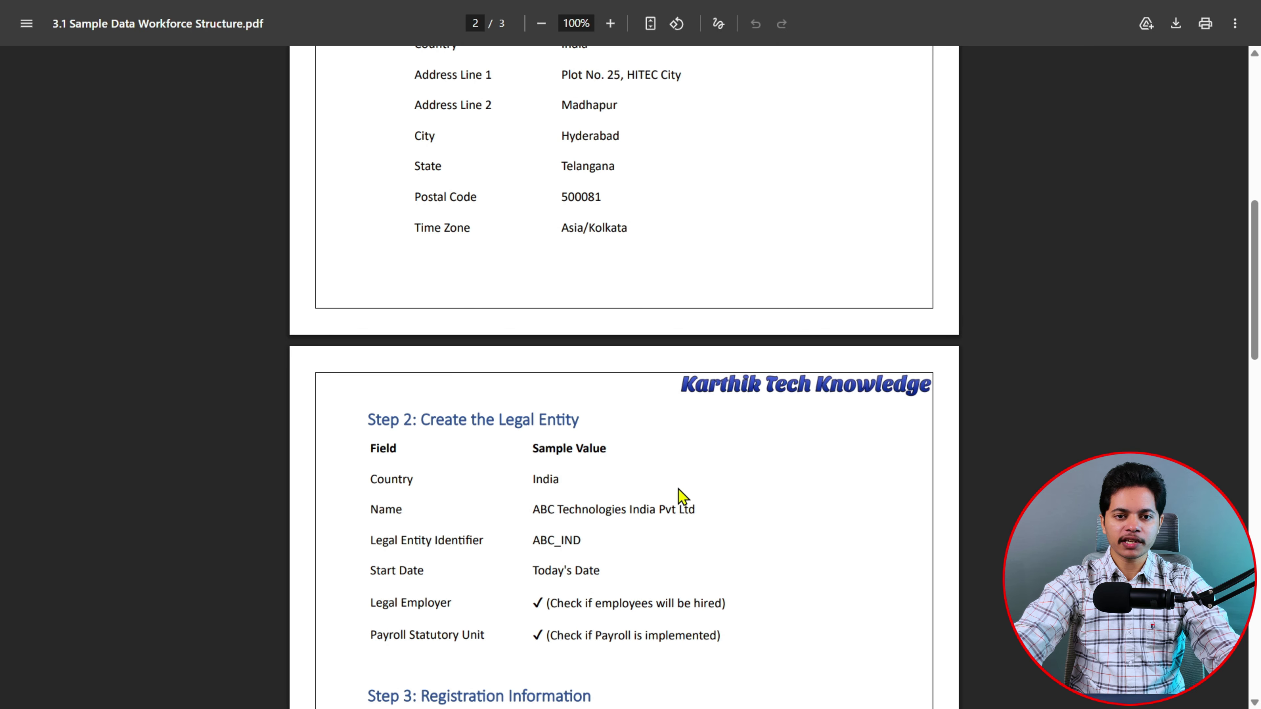
scroll(624, 480, "up", 7)
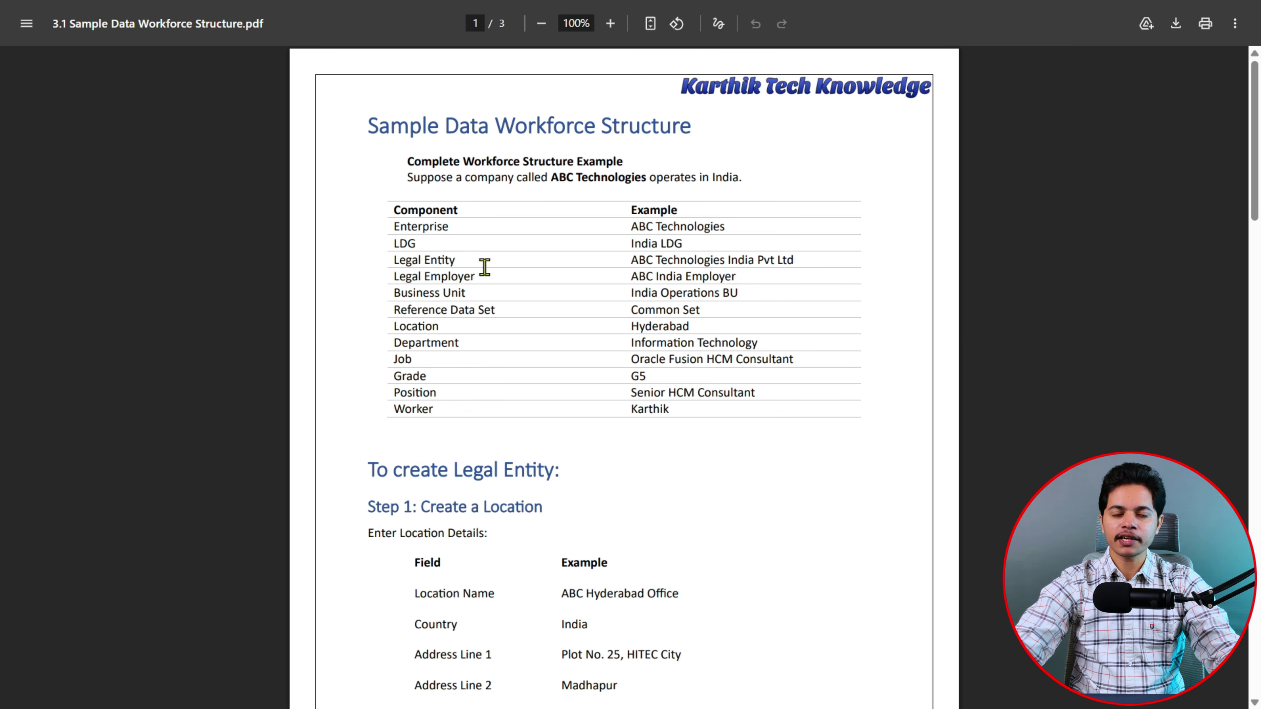
left_click_drag(367, 470, 690, 470)
left_click(616, 489)
scroll(616, 489, "down", 2)
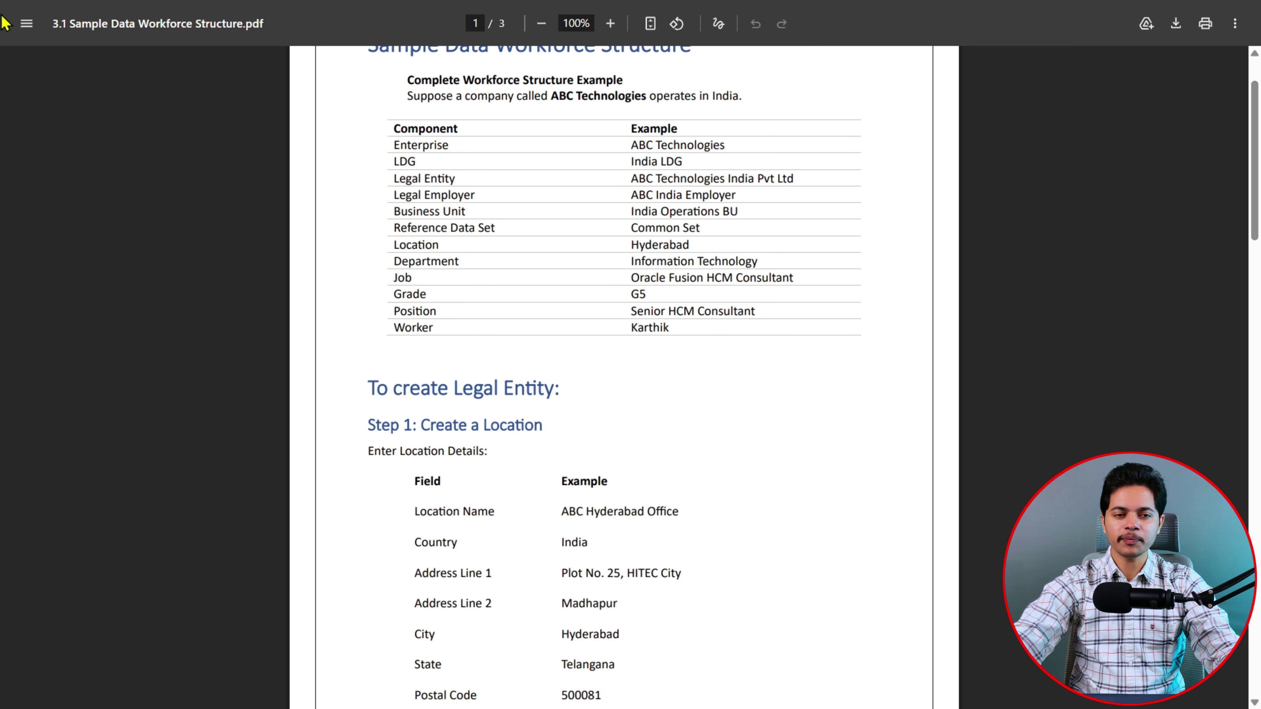
scroll(376, 253, "down", 4)
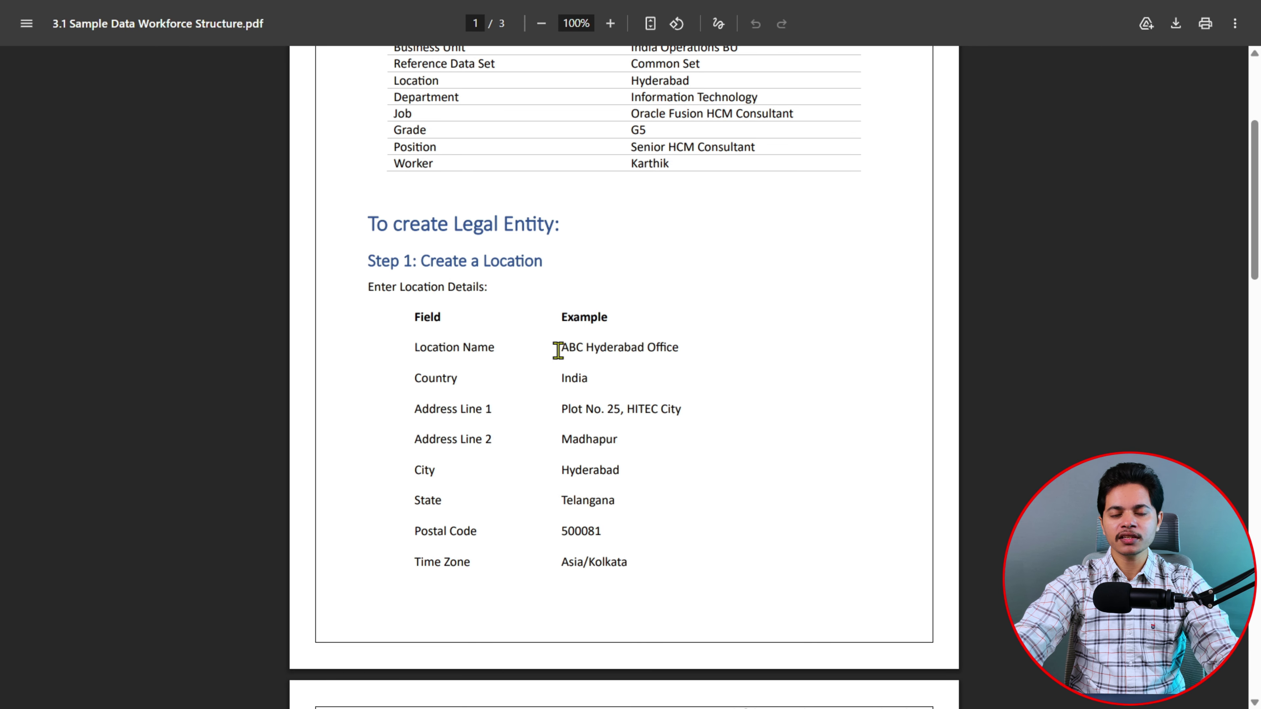
scroll(558, 351, "down", 2)
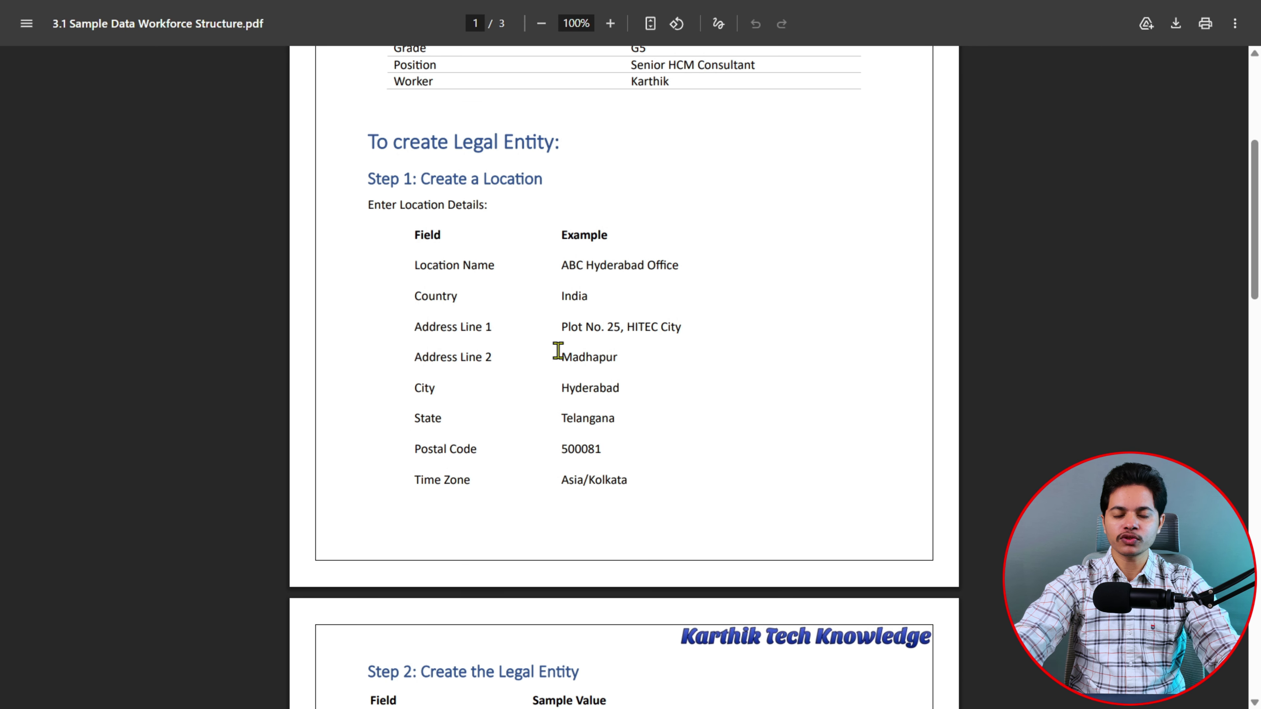
scroll(758, 397, "up", 2)
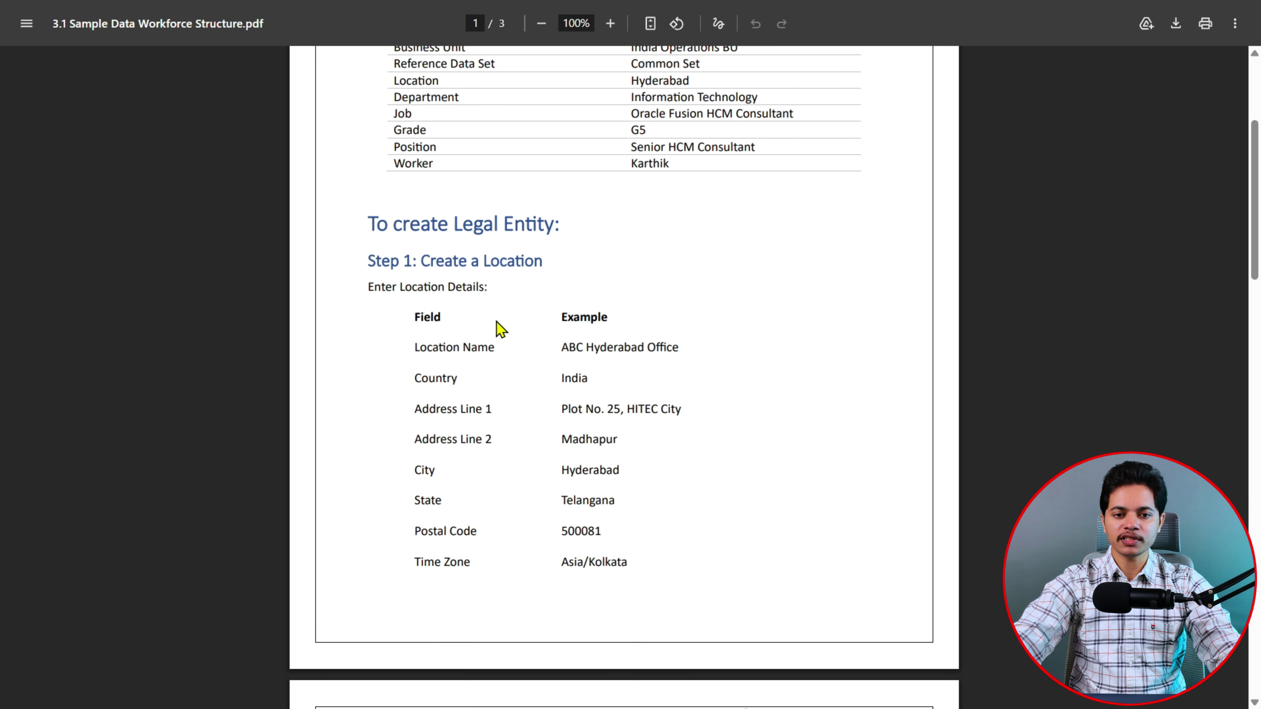
scroll(422, 268, "up", 4)
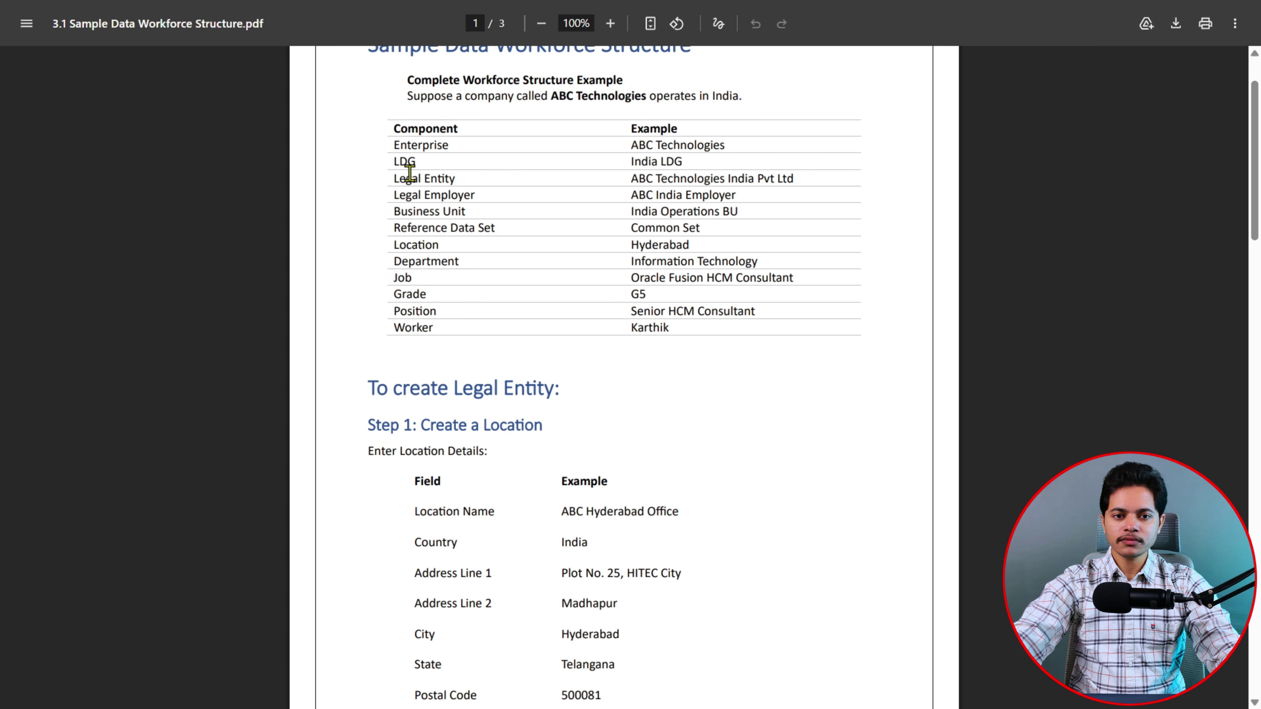
left_click_drag(406, 247, 475, 268)
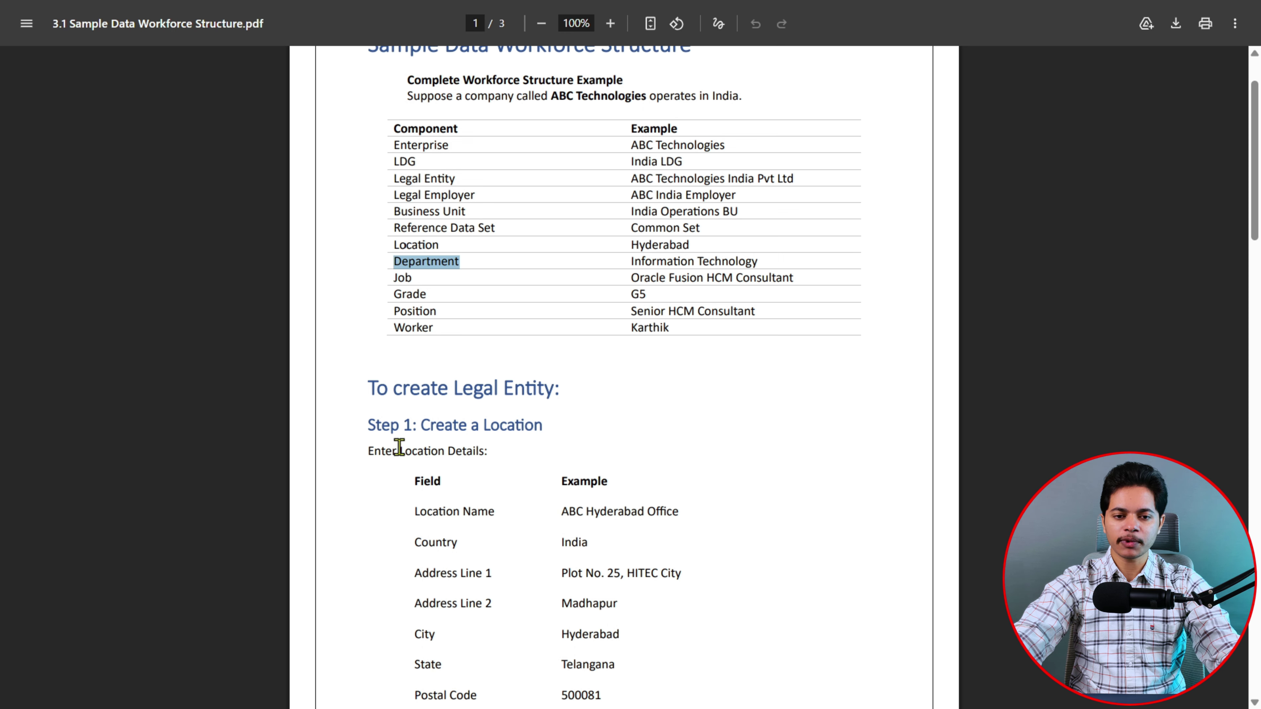
left_click_drag(380, 431, 549, 459)
left_click(613, 506)
scroll(696, 515, "down", 1)
scroll(698, 516, "down", 2)
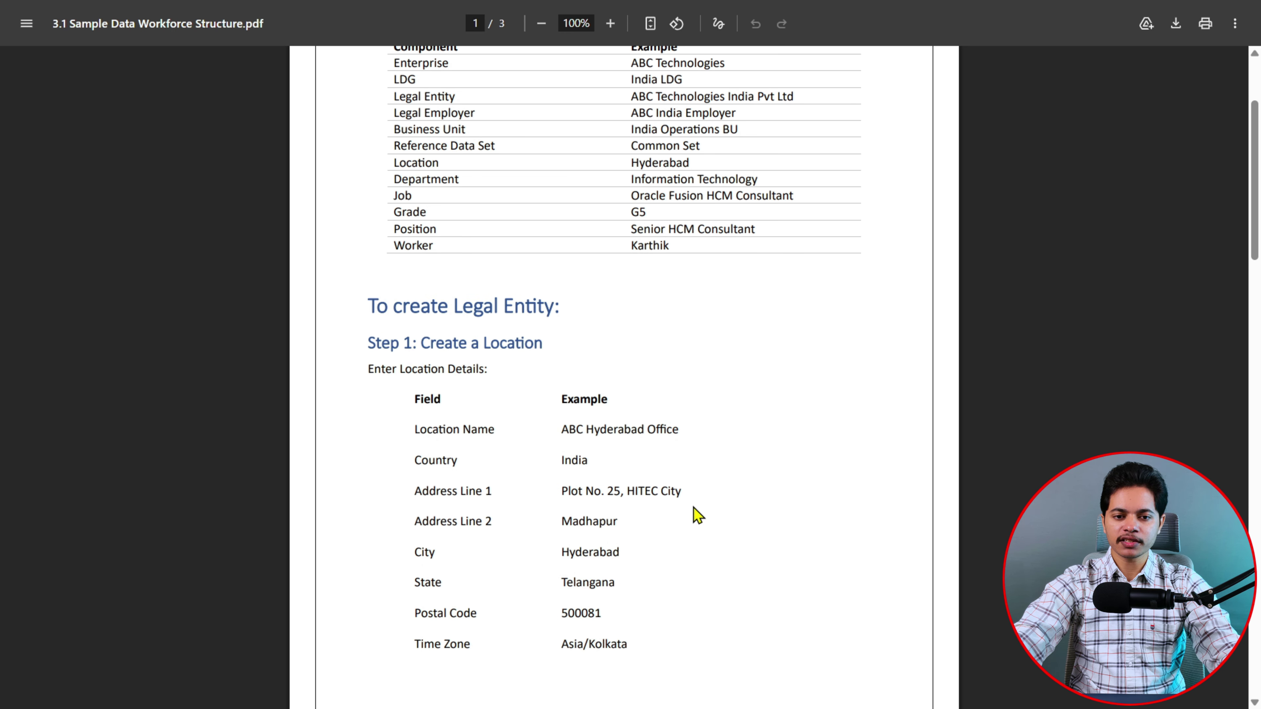
left_click_drag(570, 430, 693, 439)
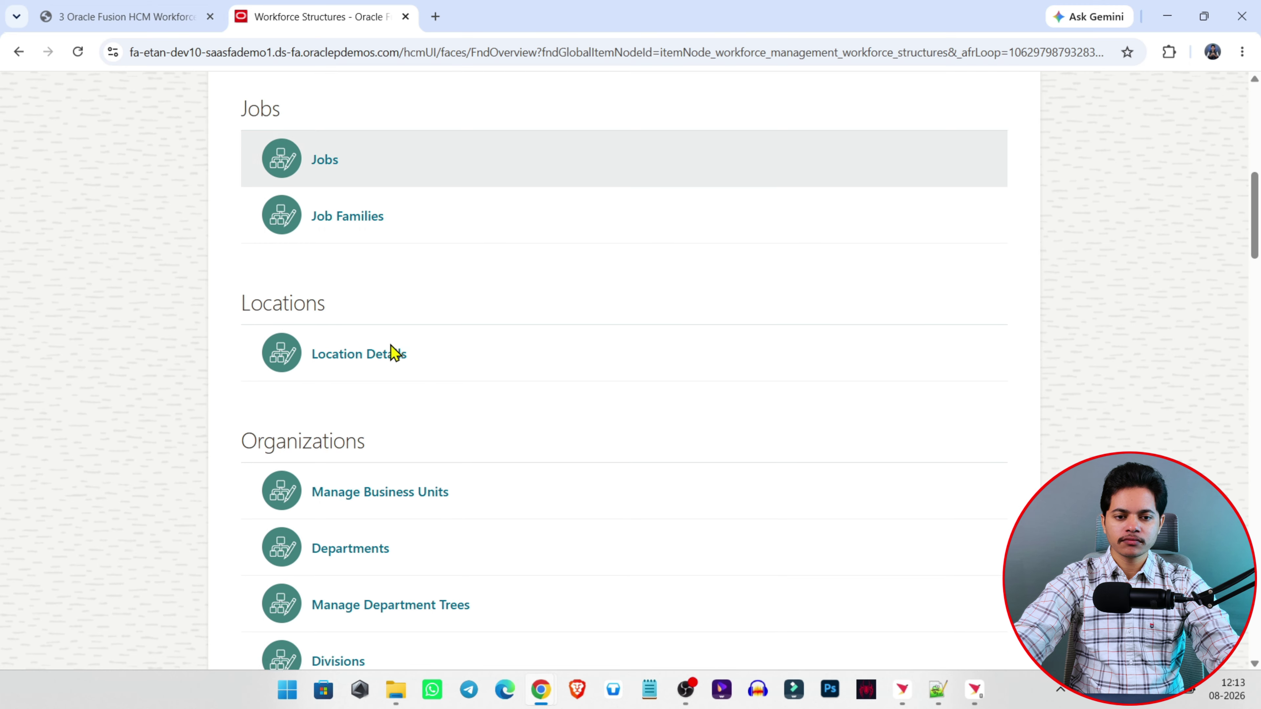
Step: Open Location Details from the Workforce Structures task list and start adding a new location
scroll(394, 352, "down", 2)
scroll(367, 308, "up", 10)
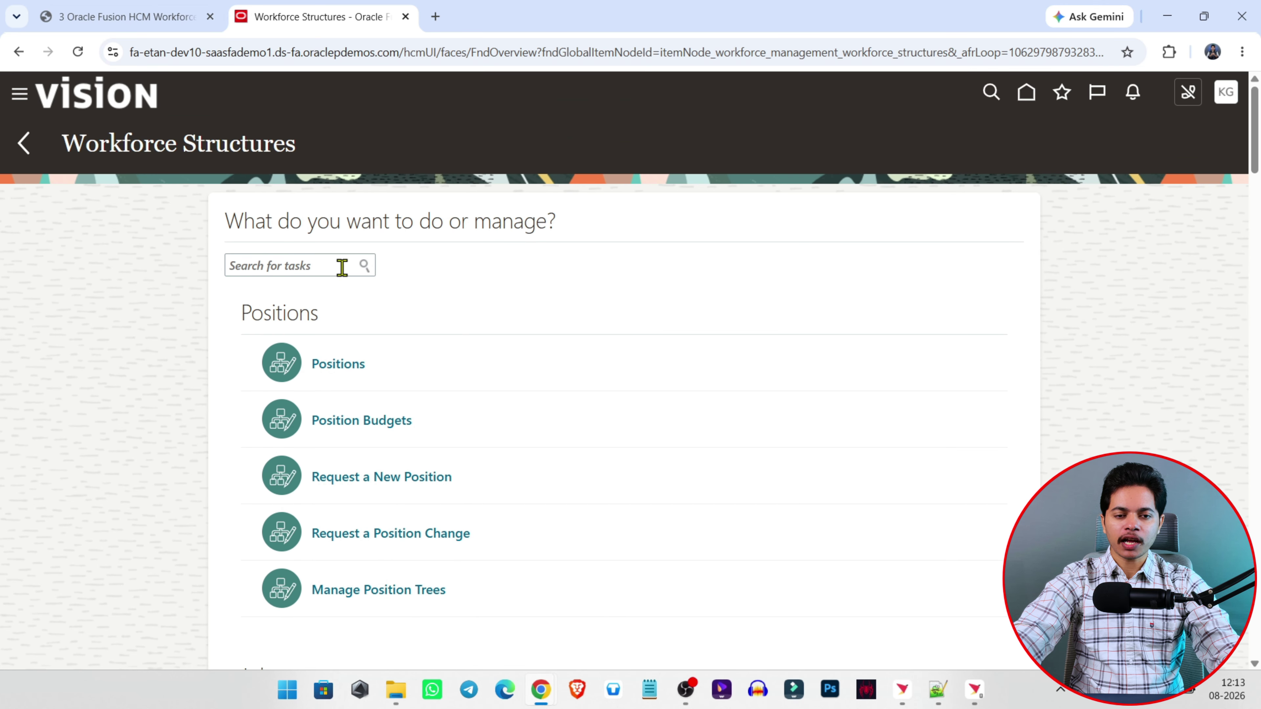
left_click(308, 263)
scroll(397, 327, "down", 1)
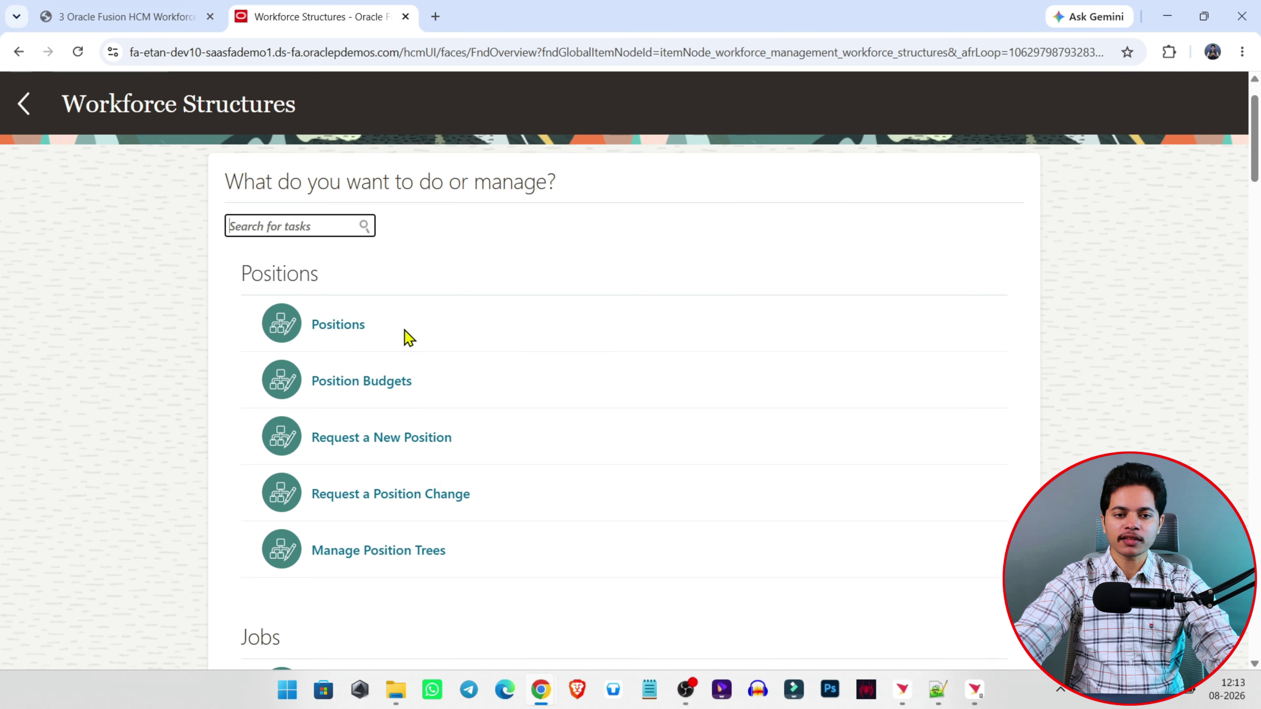
scroll(407, 338, "down", 7)
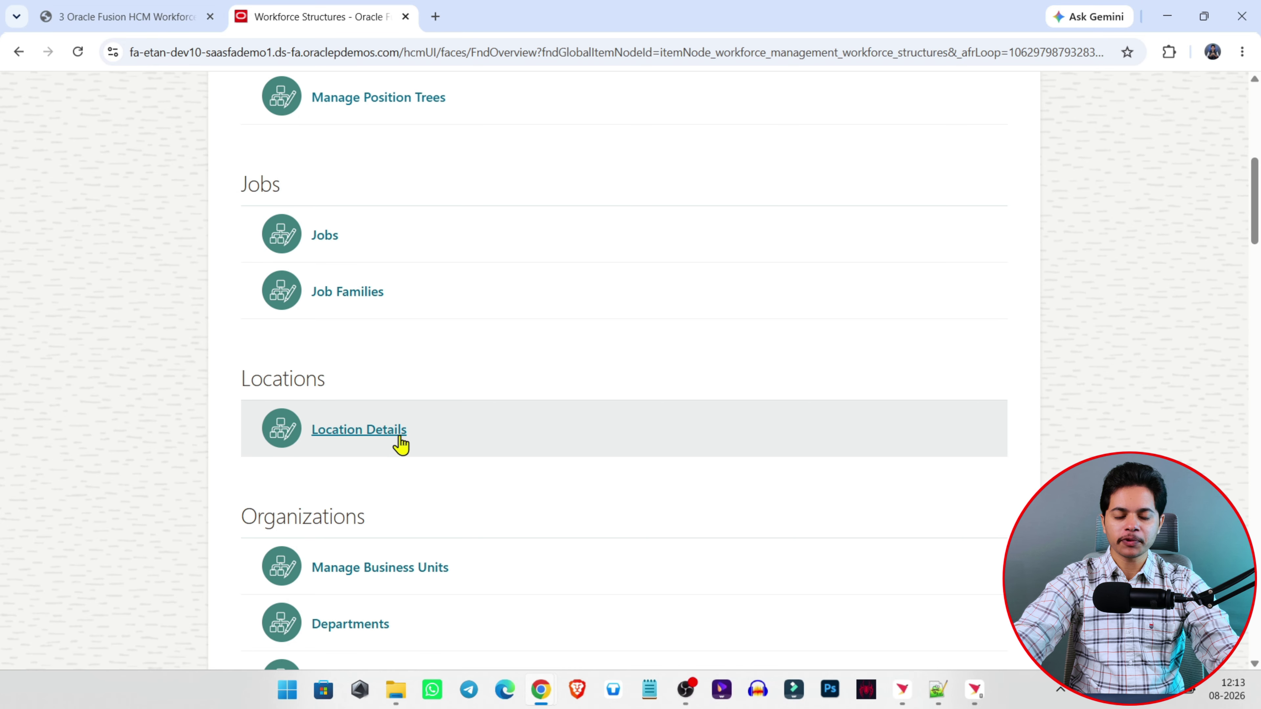
left_click(371, 431)
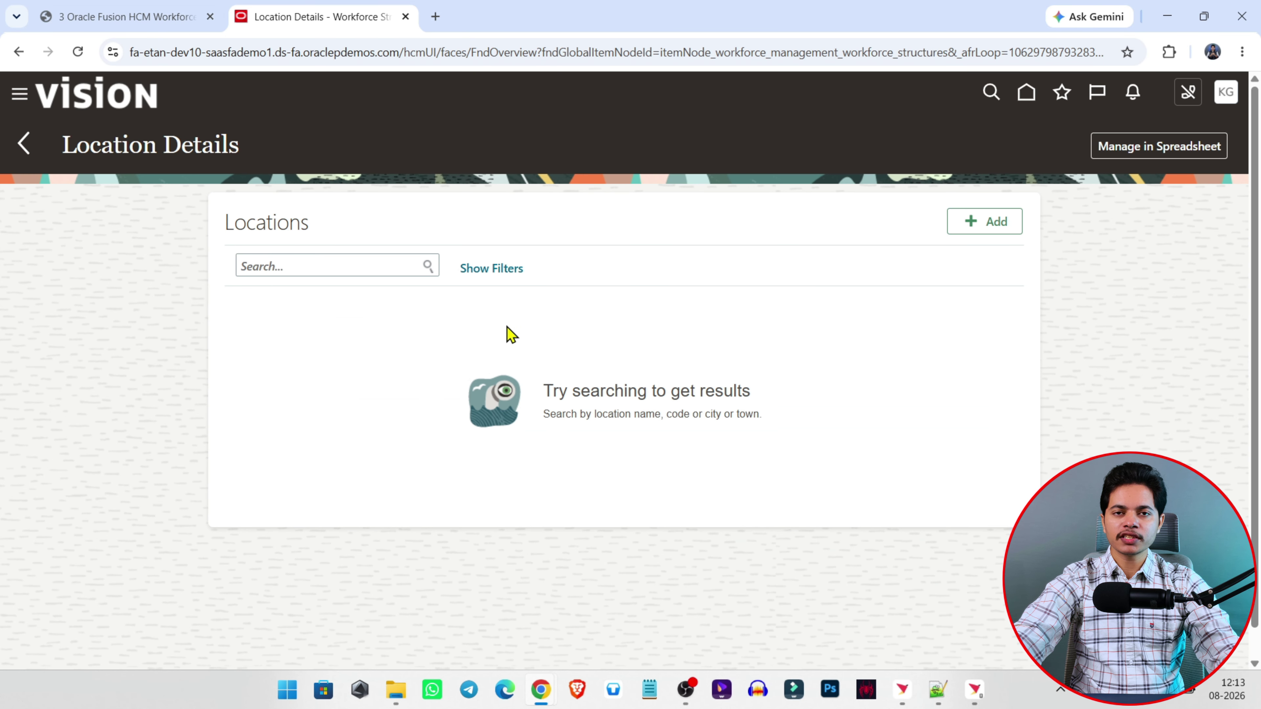
left_click(322, 268)
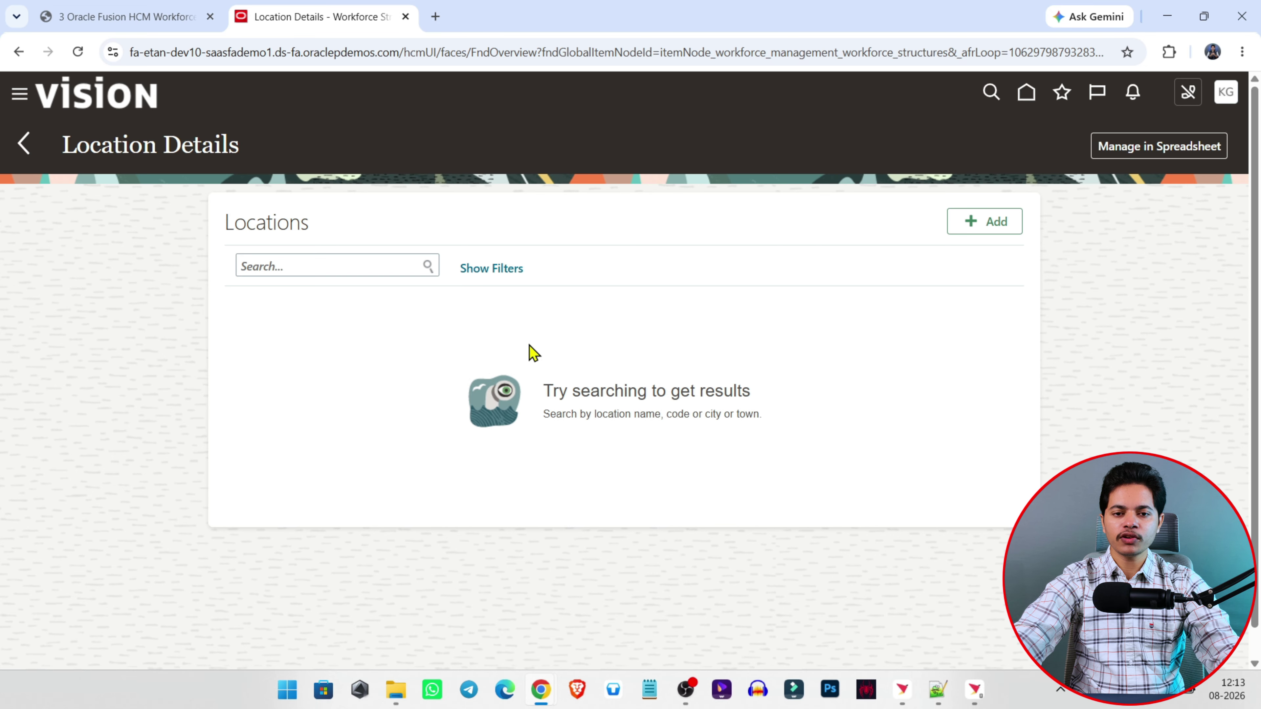
left_click(994, 223)
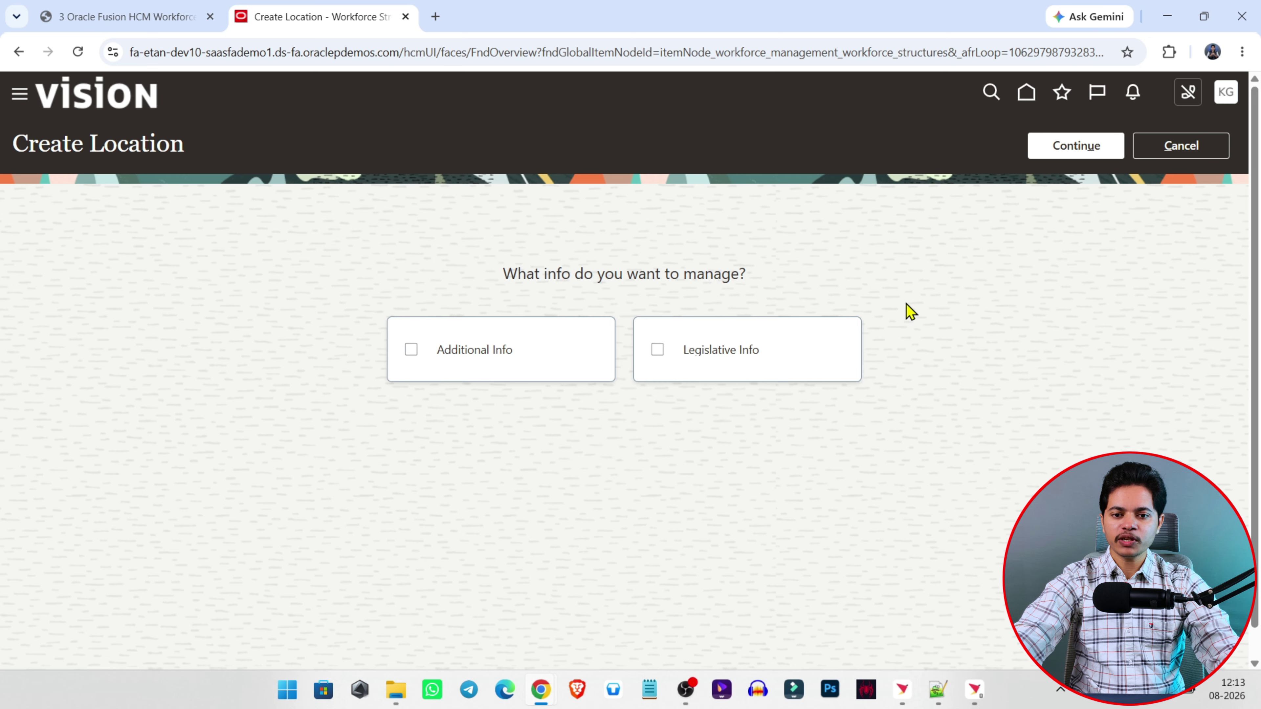
Step: Duplicate the Create Location browser tab, reduce the copy's address to the base site URL, and go to the application's home page
right_click(283, 11)
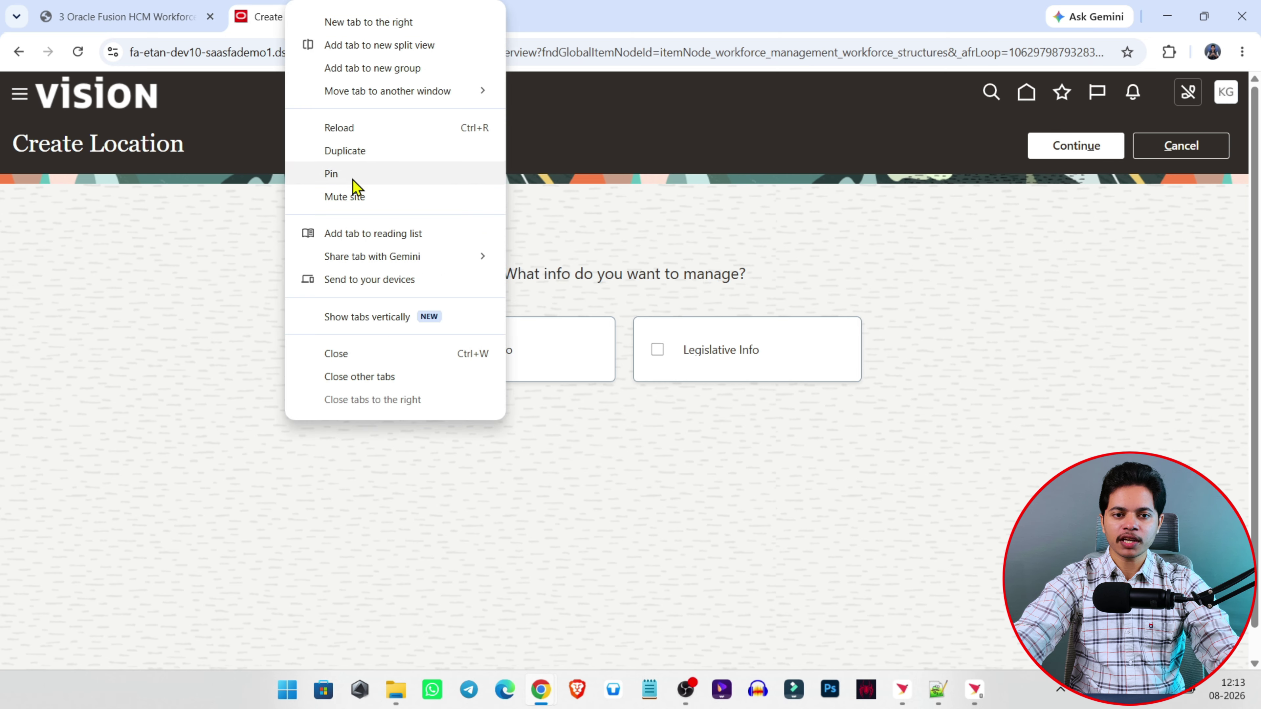
left_click(373, 159)
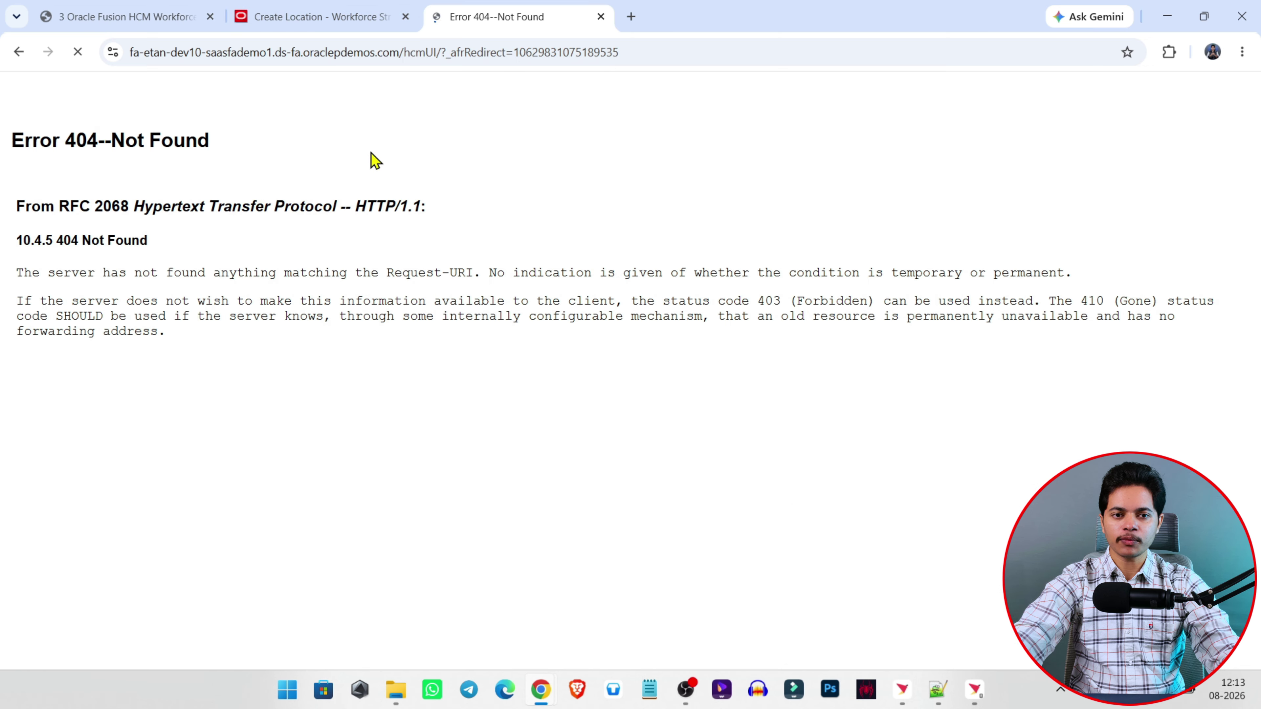
left_click_drag(702, 49, 403, 76)
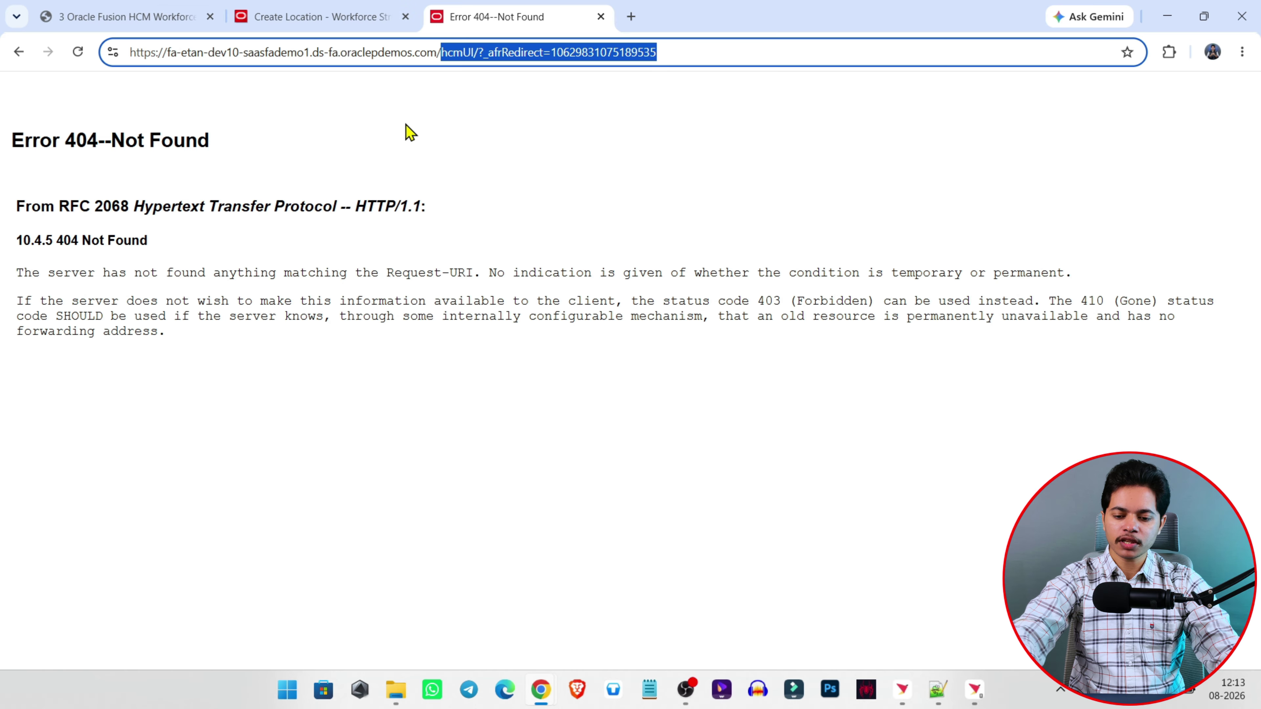
key("BackSpace")
key("Return")
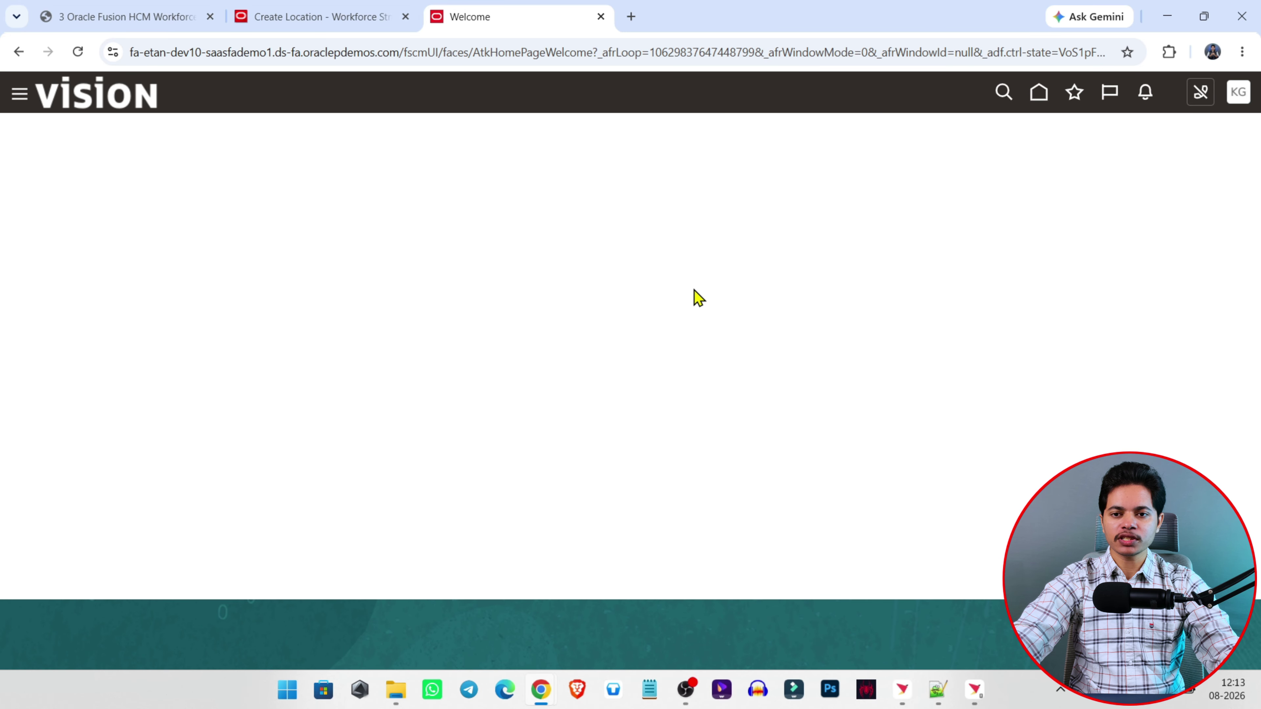
left_click(1039, 102)
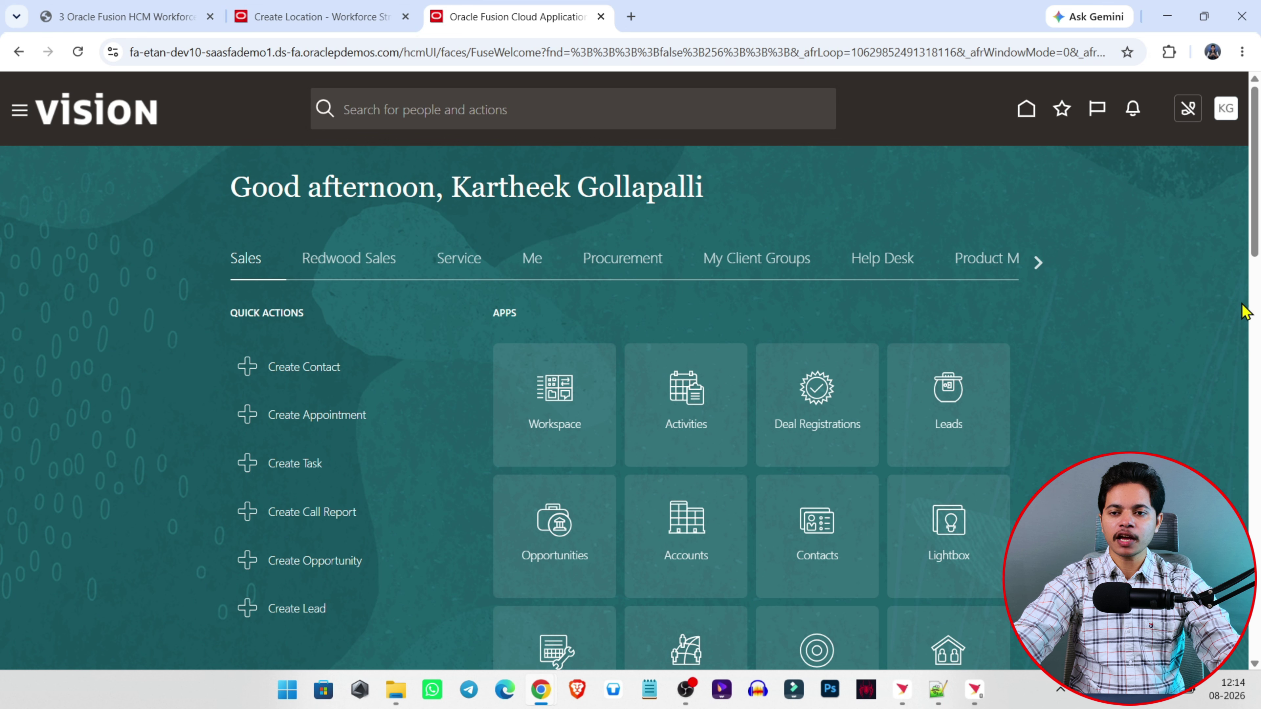
Step: Open Setup and Maintenance and go to its task Search page
left_click(1227, 119)
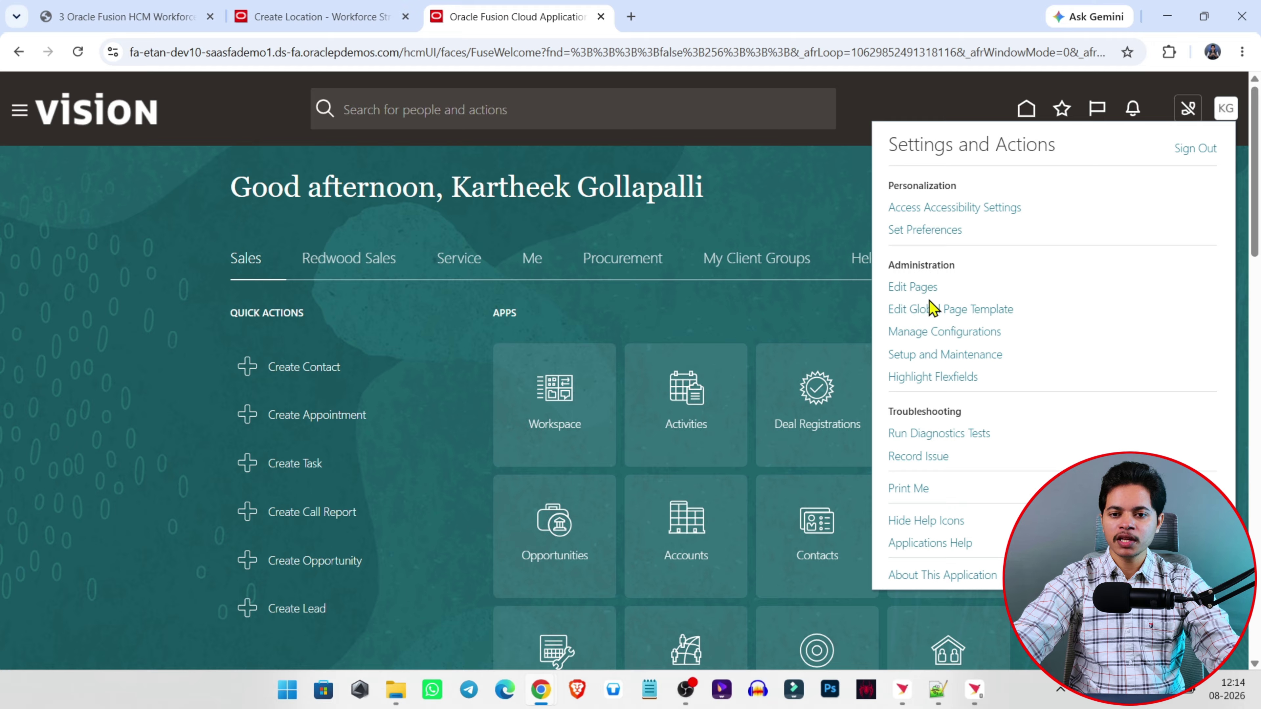
left_click(952, 355)
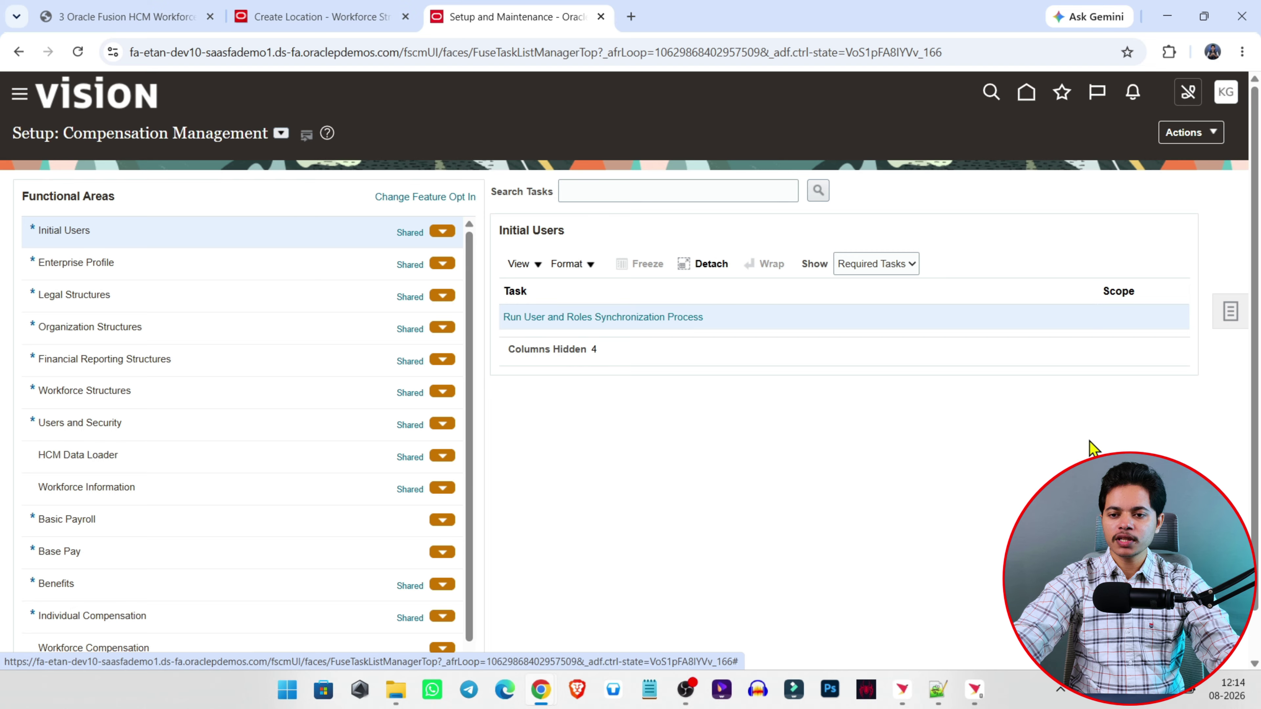
left_click(1226, 313)
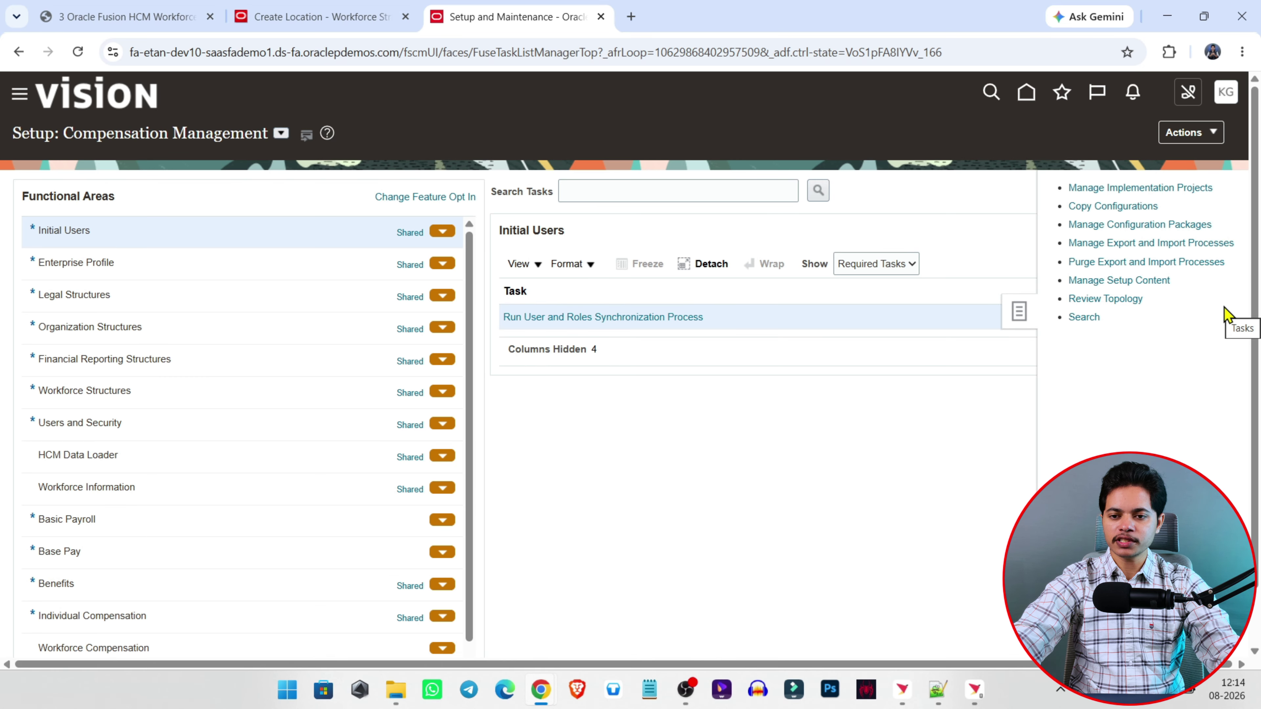
left_click(1084, 318)
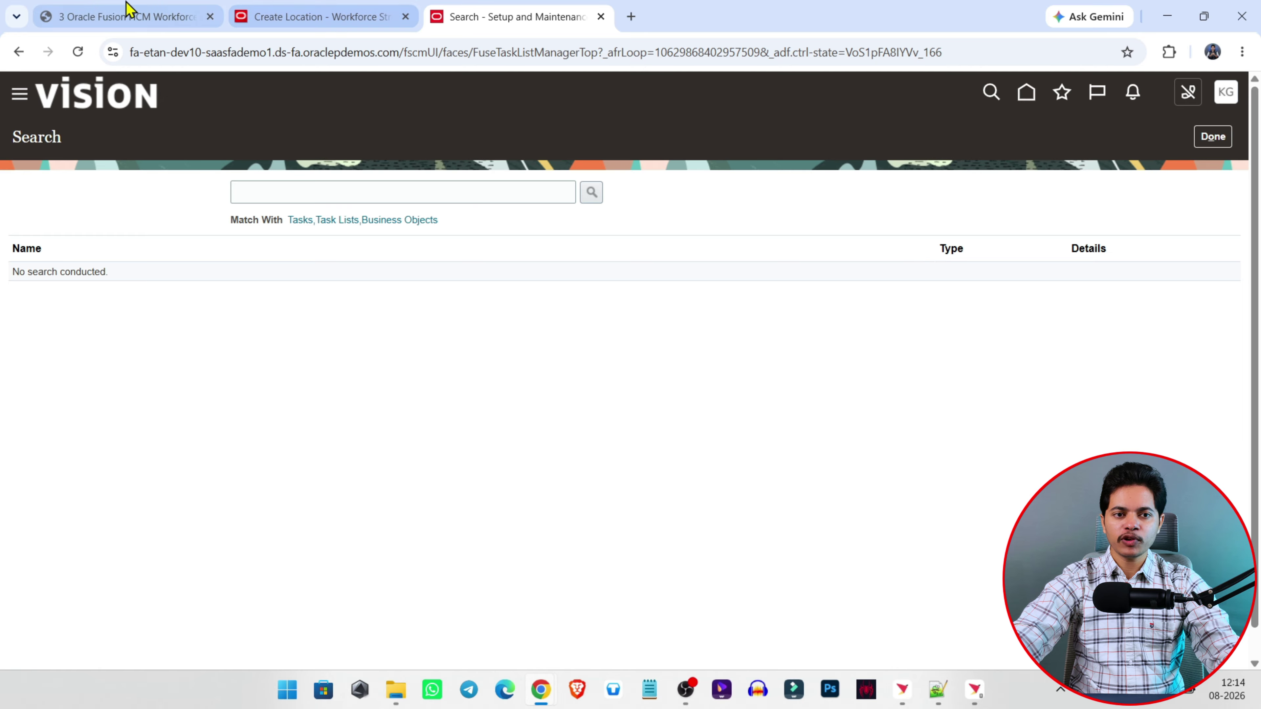
Step: Check the Setup and Maintenance task names in the Oracle Fusion HCM Workforce Structure PDF, including Manage Enterprise HCM Information, and return to the task Search page
left_click(127, 15)
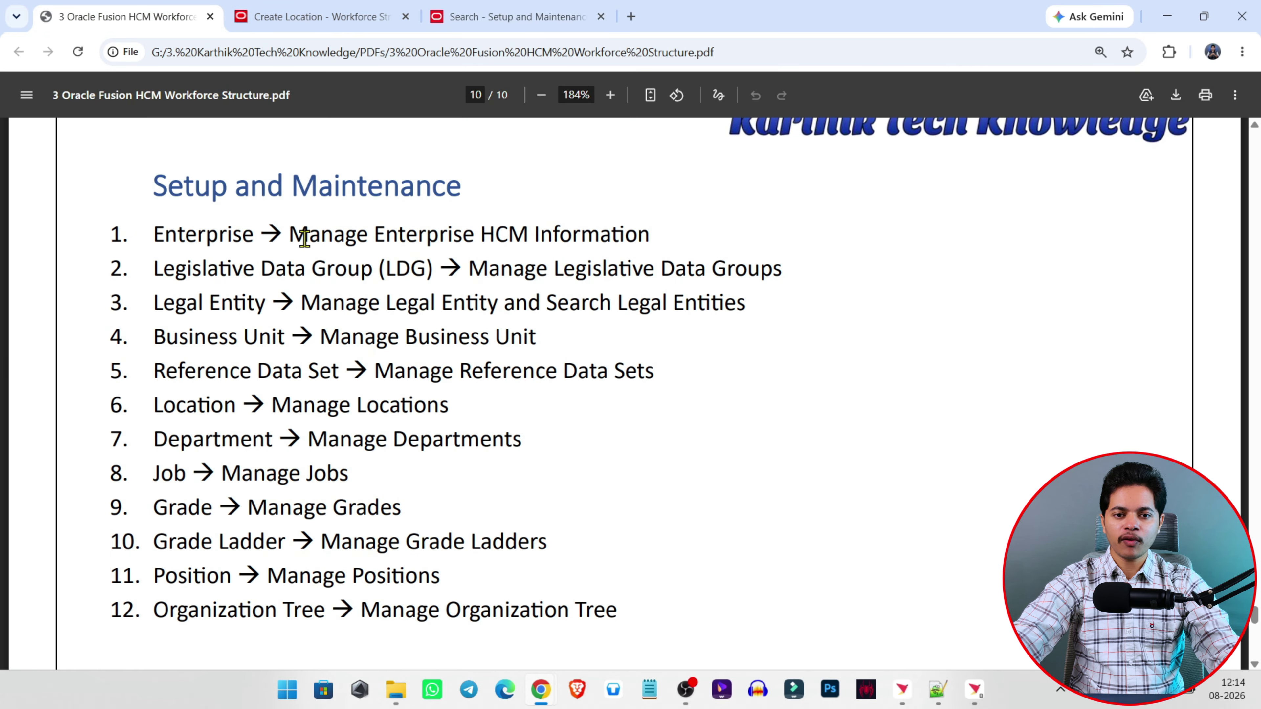
left_click_drag(295, 240, 689, 254)
left_click(668, 229)
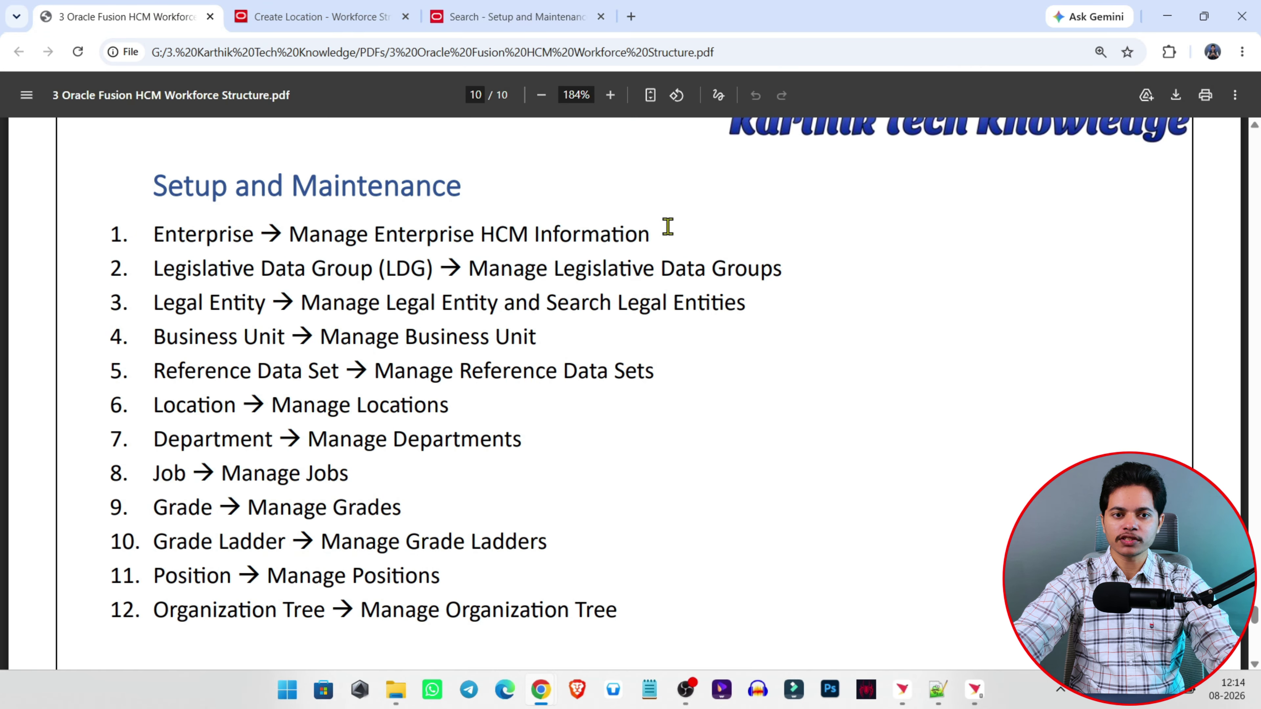
double_click(504, 241)
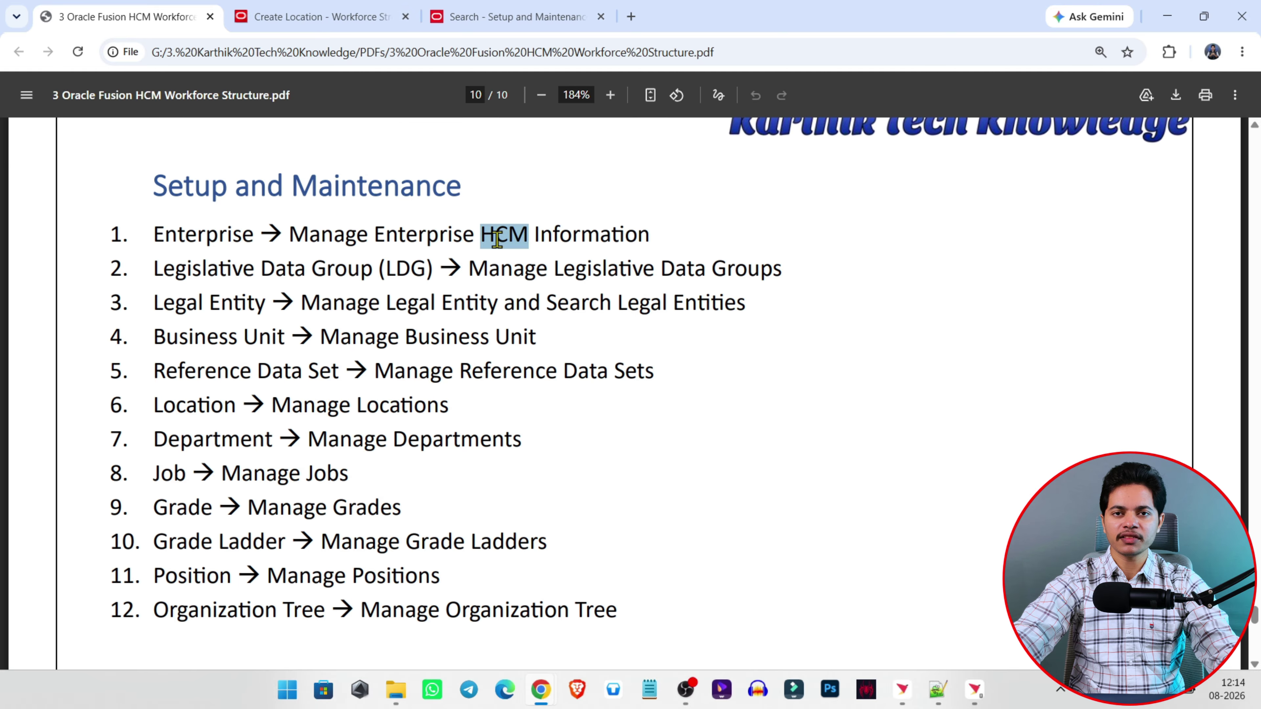
left_click(321, 18)
left_click(507, 15)
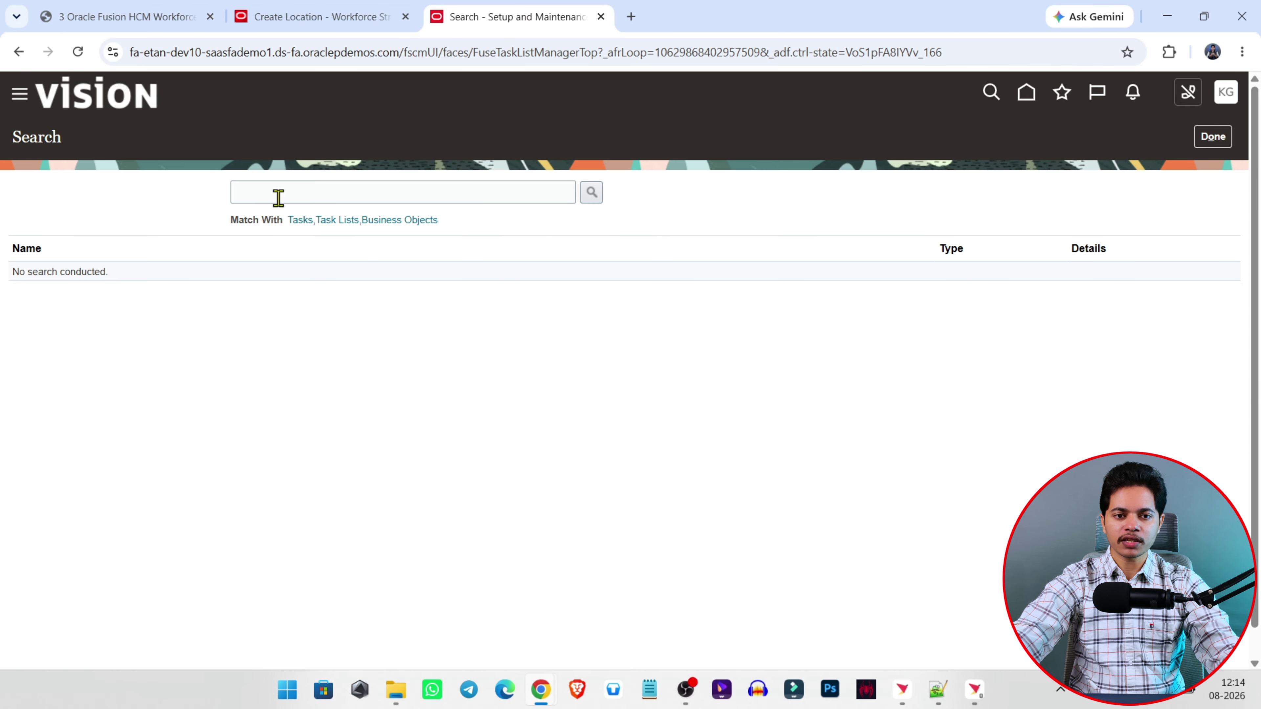
Step: Copy the task name Manage Legislative Data Groups from the workforce structure PDF and search Setup and Maintenance for it
left_click(125, 11)
left_click(470, 272)
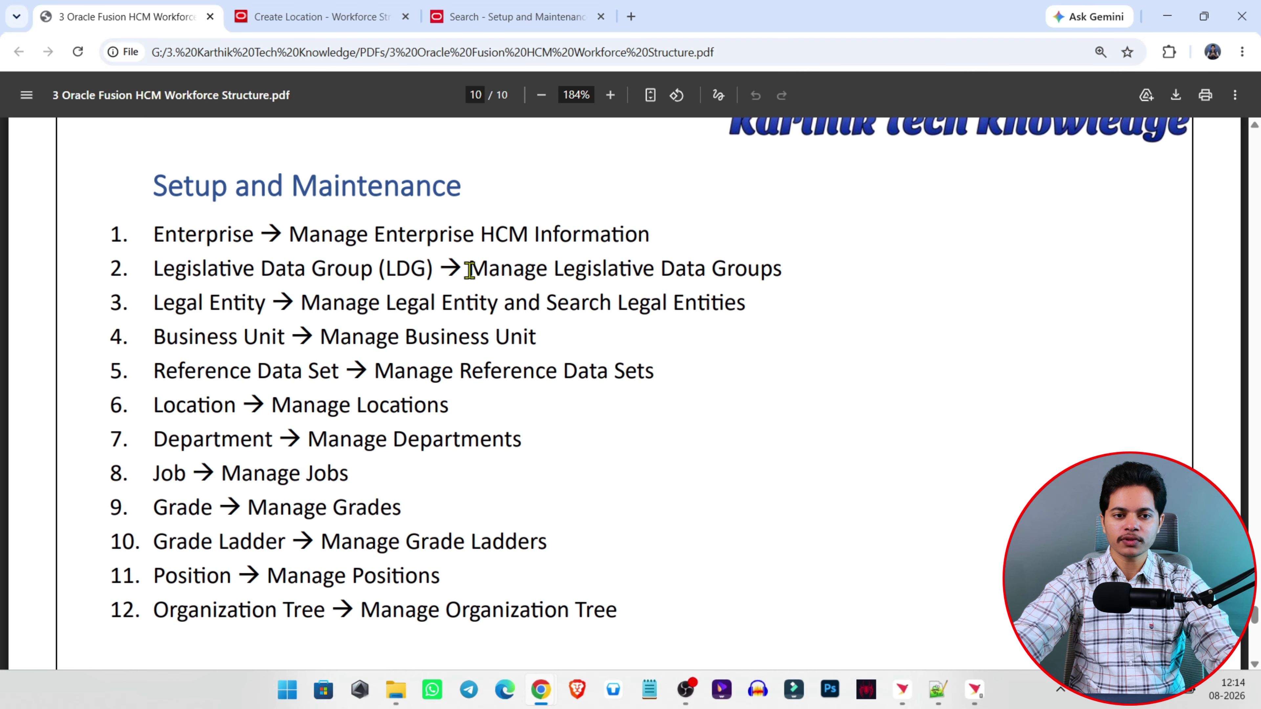
mouse_move(474, 272)
left_mouse_down()
mouse_move(796, 266)
mouse_move(550, 300)
mouse_move(470, 269)
left_mouse_up()
key("ctrl+c")
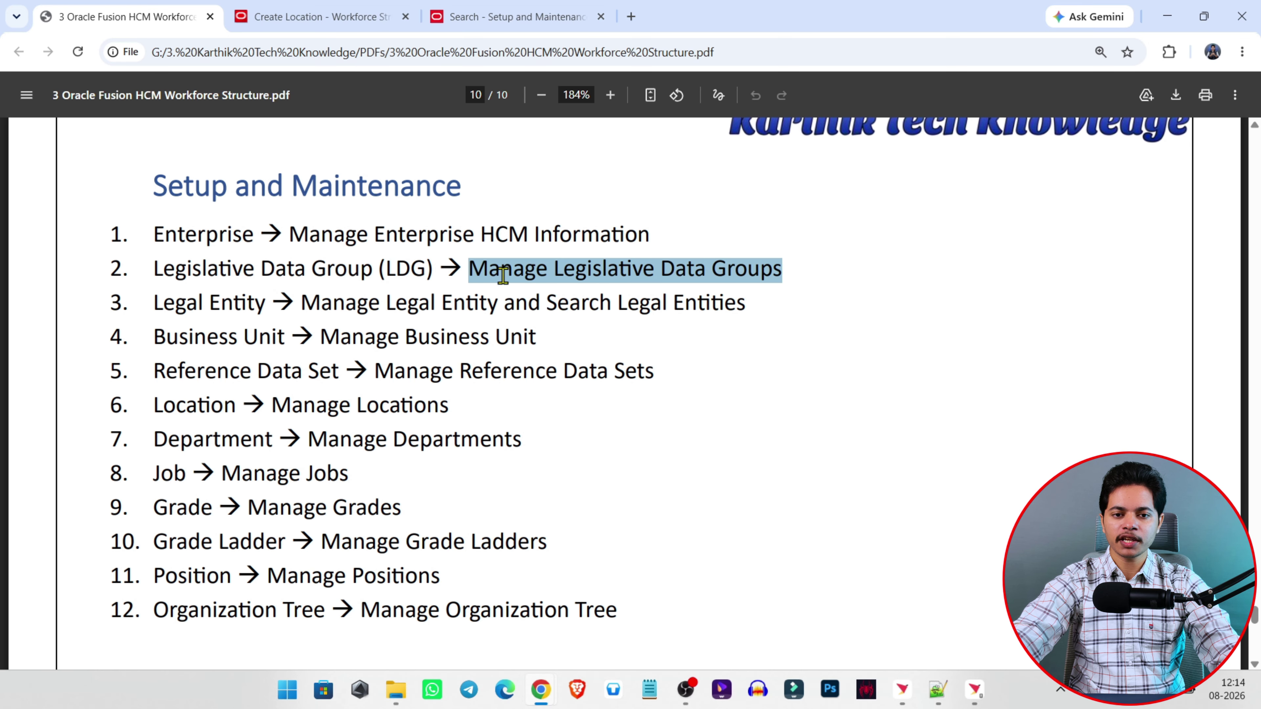
left_click(486, 16)
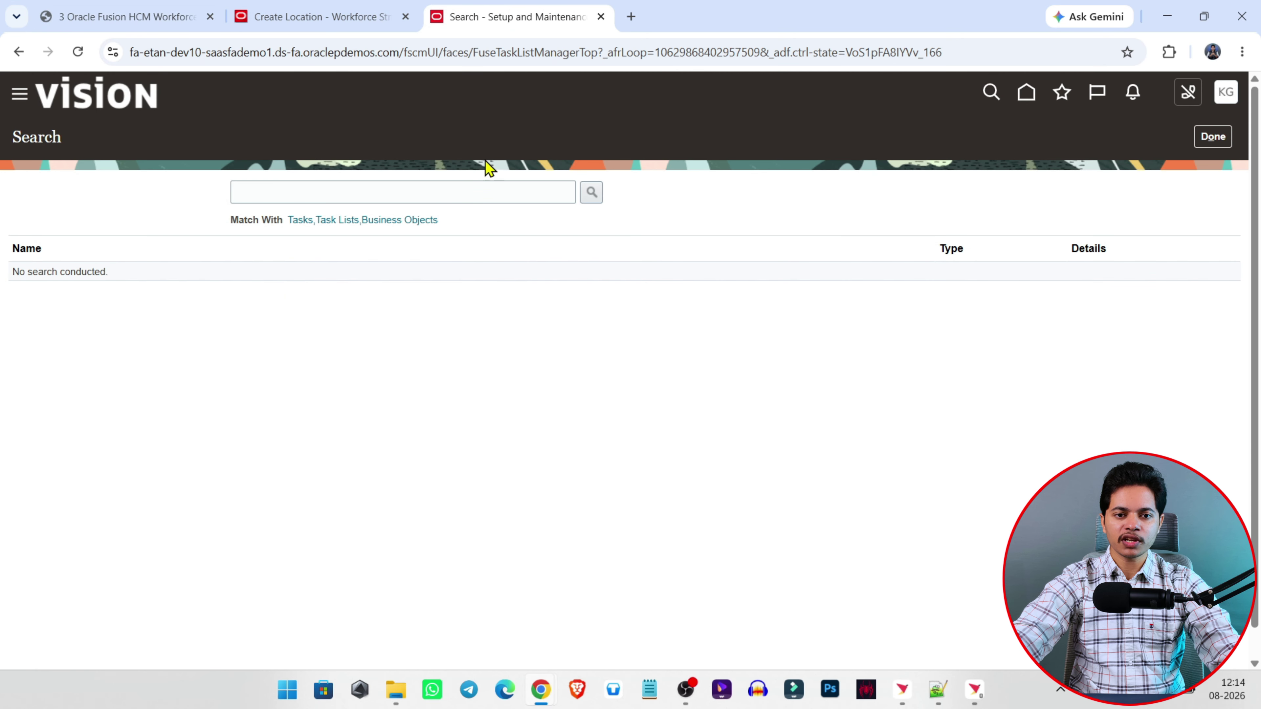
left_click(361, 194)
key("ctrl+v")
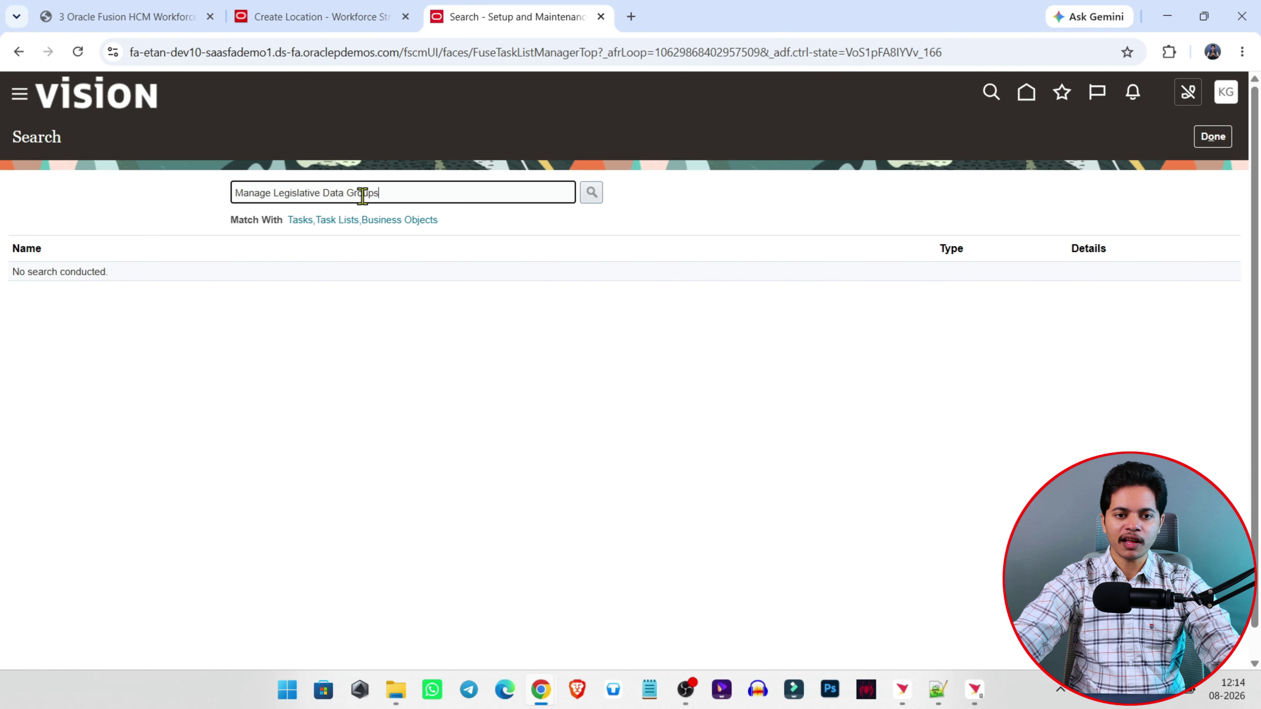
key("Return")
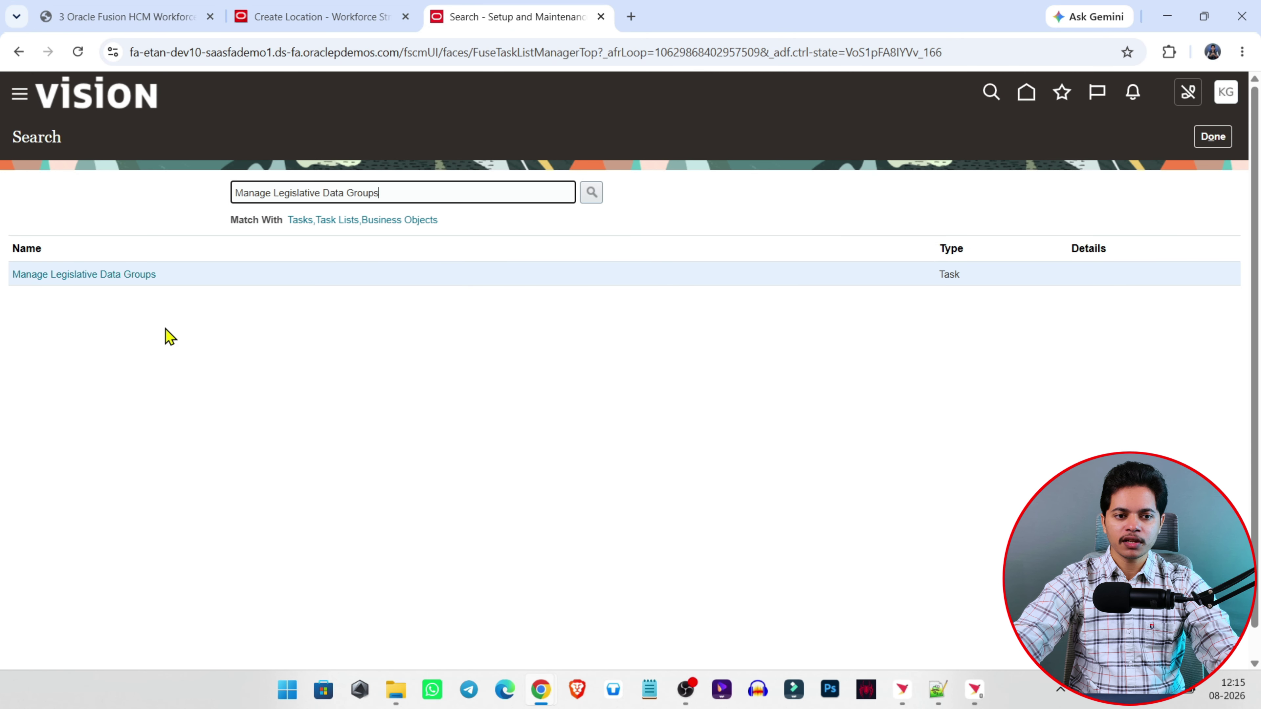
Step: Open the Manage Legislative Data Groups task, list all existing legislative data groups, and return to the task Search page
left_click(113, 275)
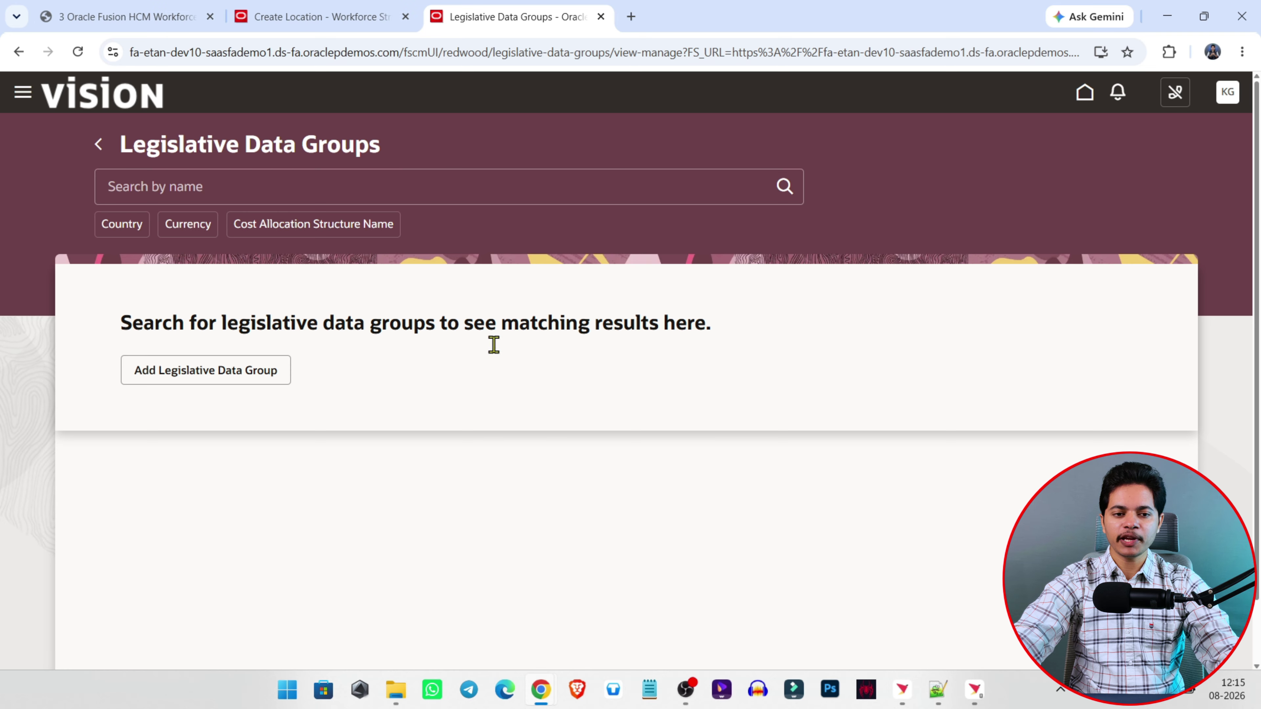
scroll(371, 508, "down", 1)
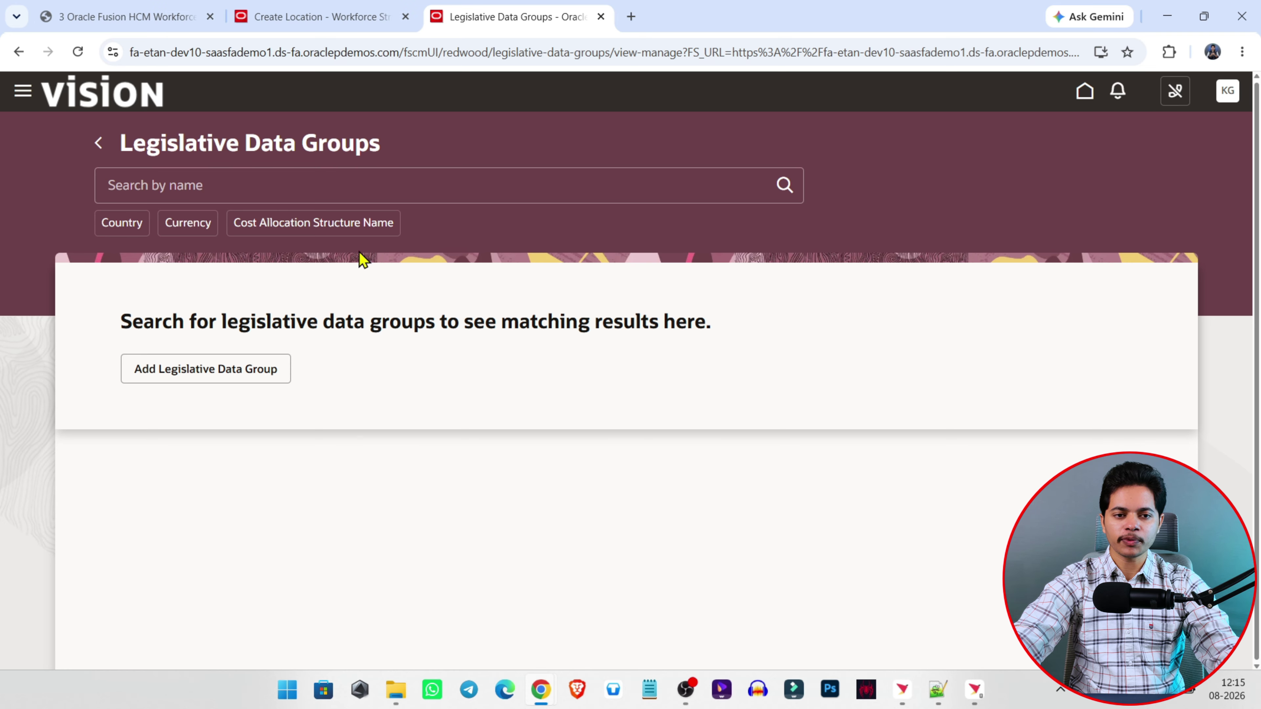
left_click(787, 184)
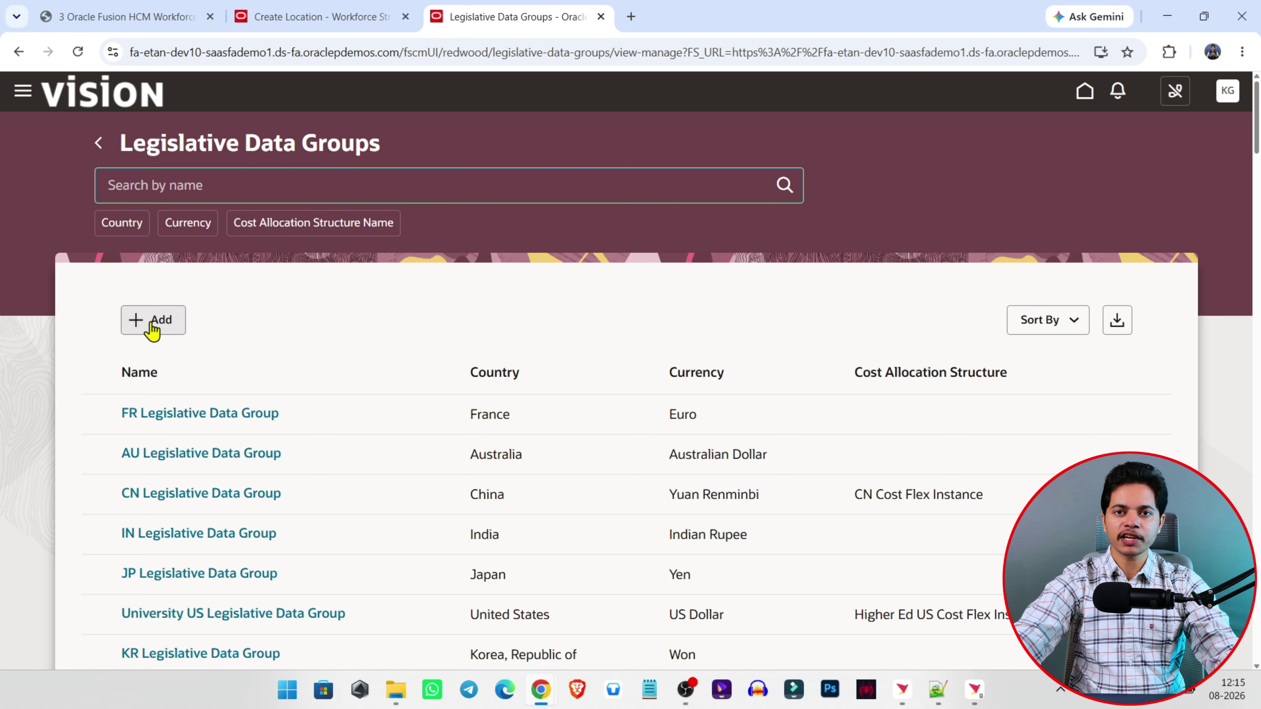
left_click(98, 142)
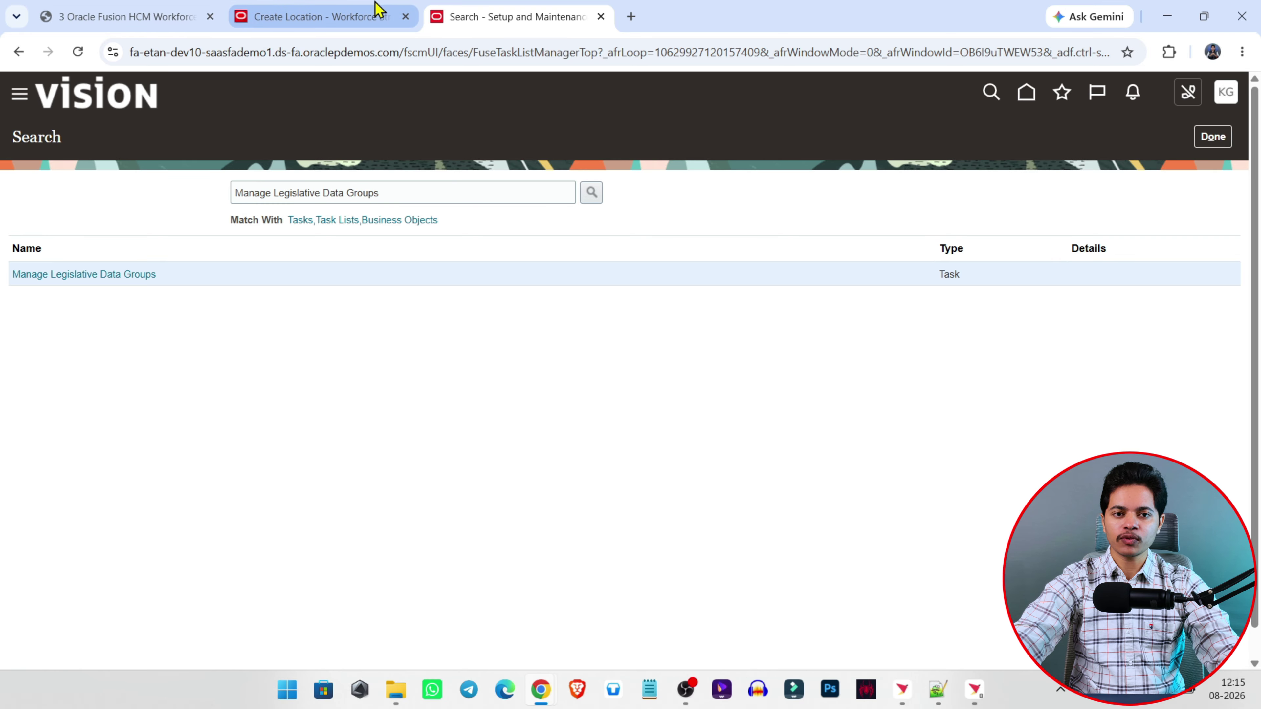
Step: Check the Setup and Maintenance task name for Location in the workforce structure PDF and return to the task Search page
left_click(361, 17)
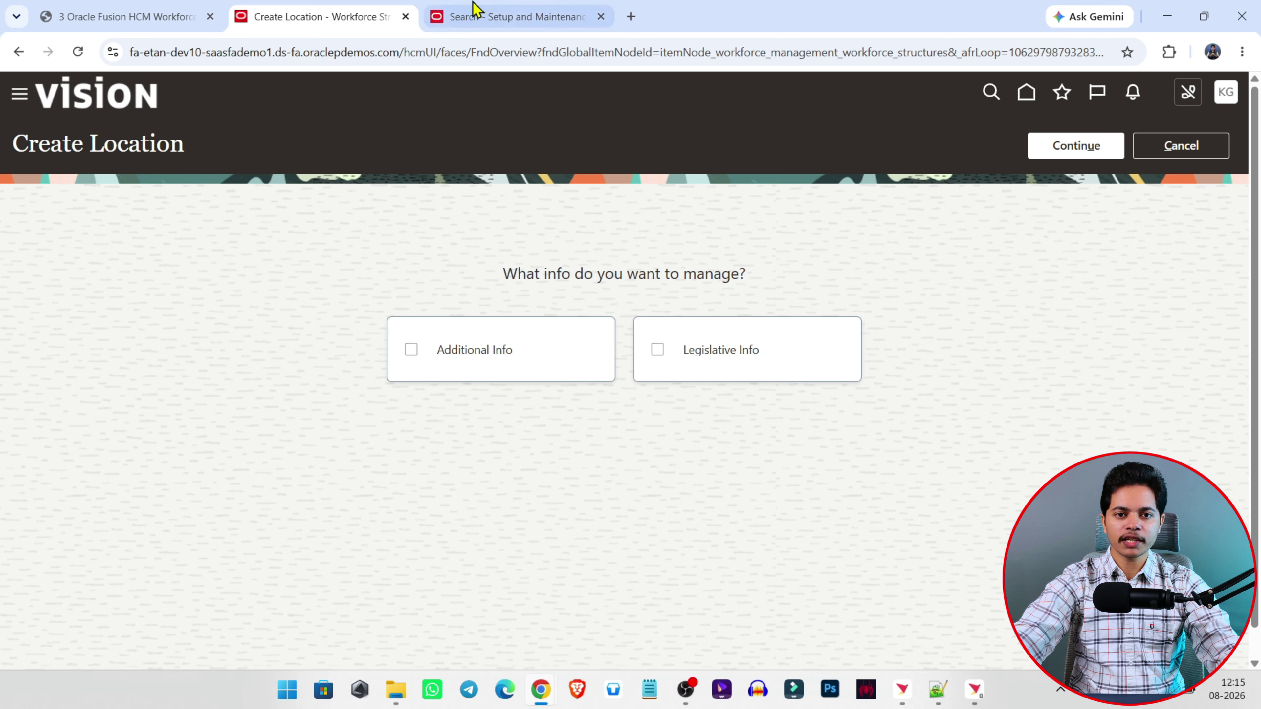
left_click(498, 15)
key("ctrl+a")
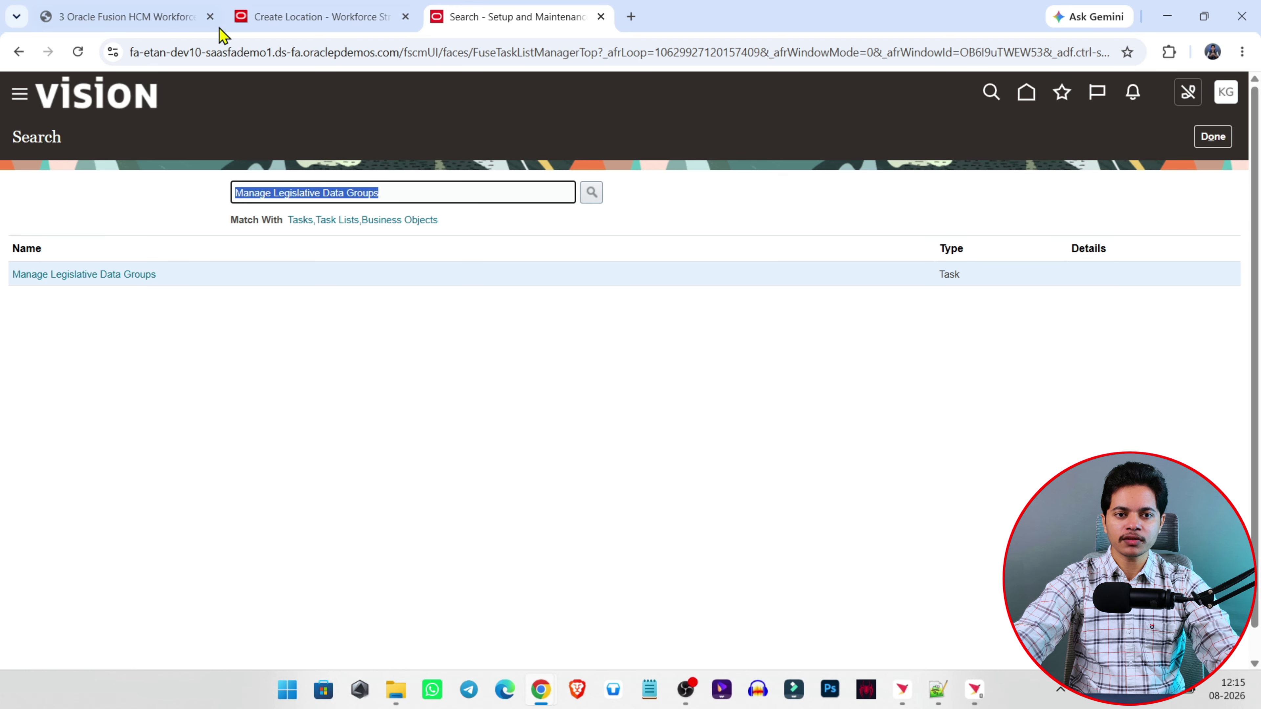
left_click(137, 11)
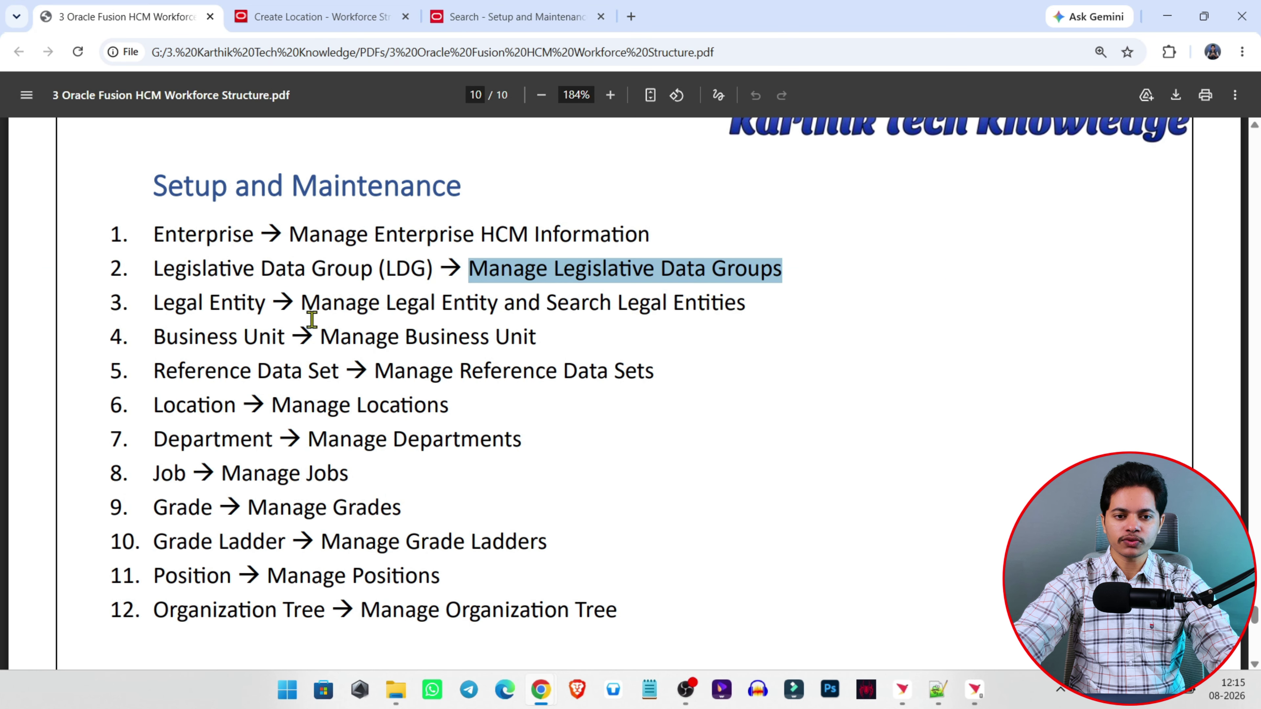
left_click_drag(272, 406, 573, 412)
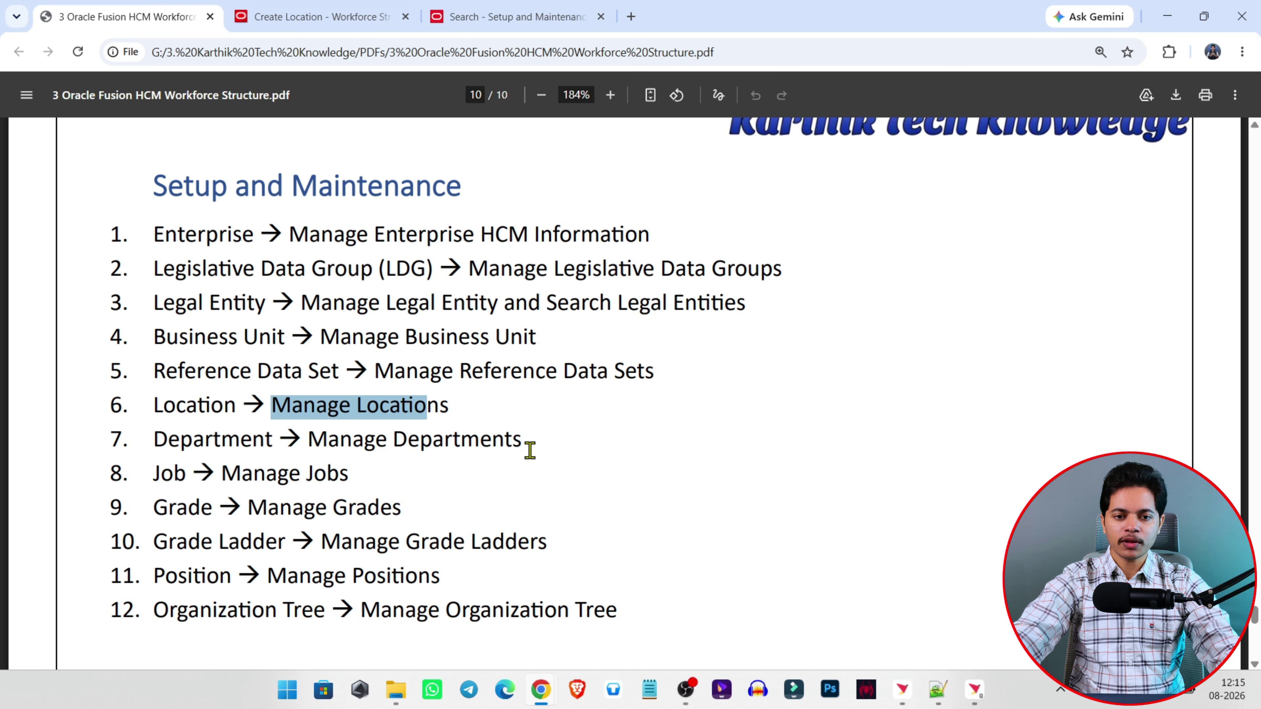
left_click(526, 445)
left_click(295, 11)
left_click(511, 17)
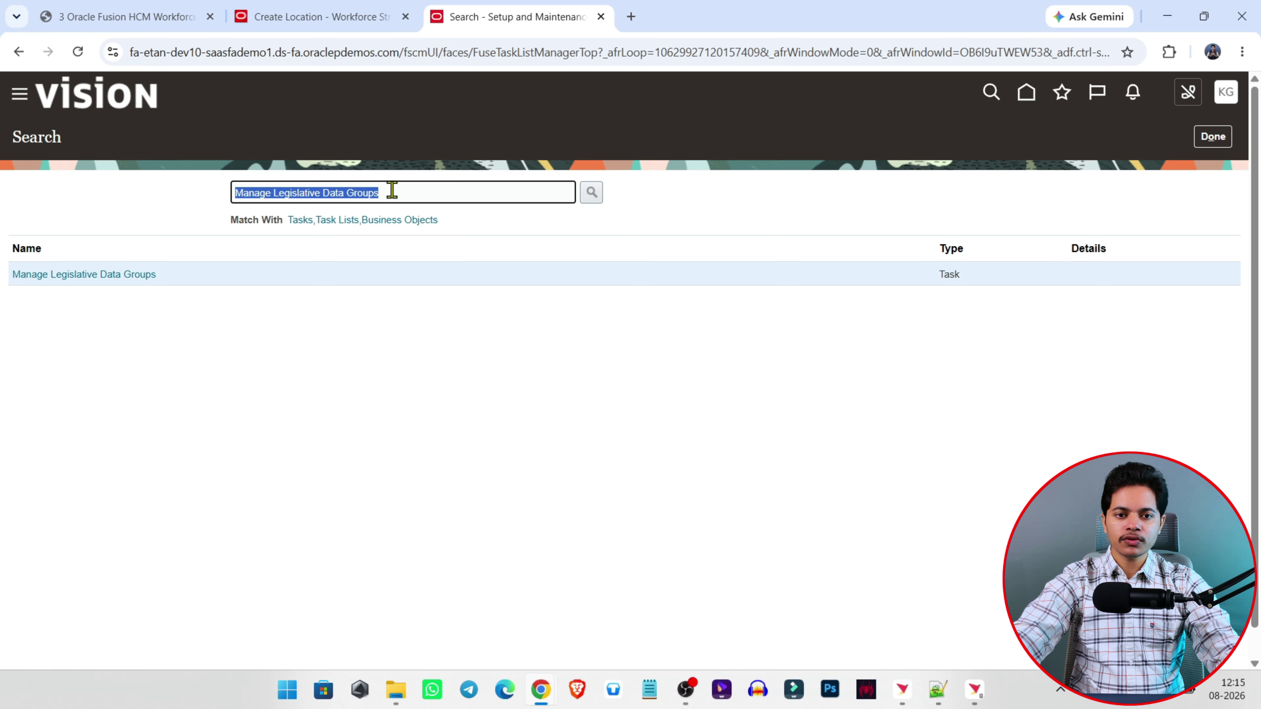
Step: Search the setup tasks for "manage location" and open the Manage Locations task
left_click(391, 191)
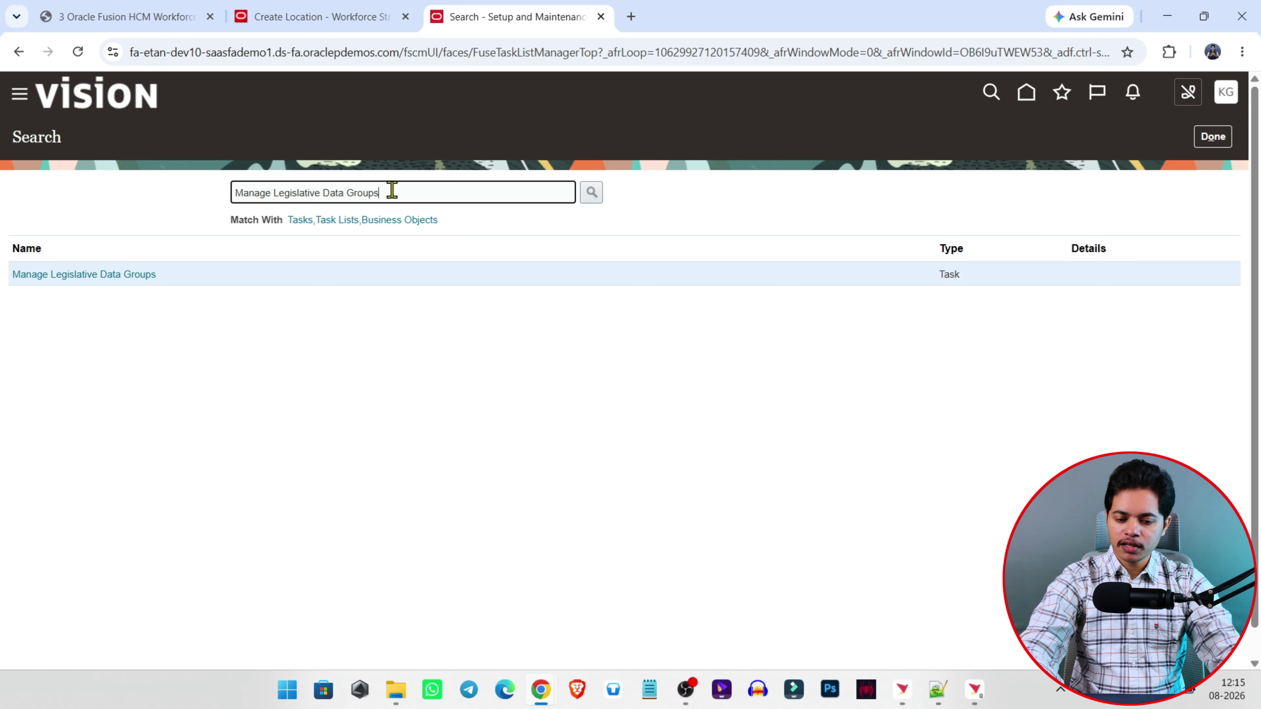
key("BackSpace")
key("BackSpace")
key("BackSpace")
key("BackSpace")
key("BackSpace")
key("BackSpace")
key("BackSpace")
key("BackSpace")
key("BackSpace")
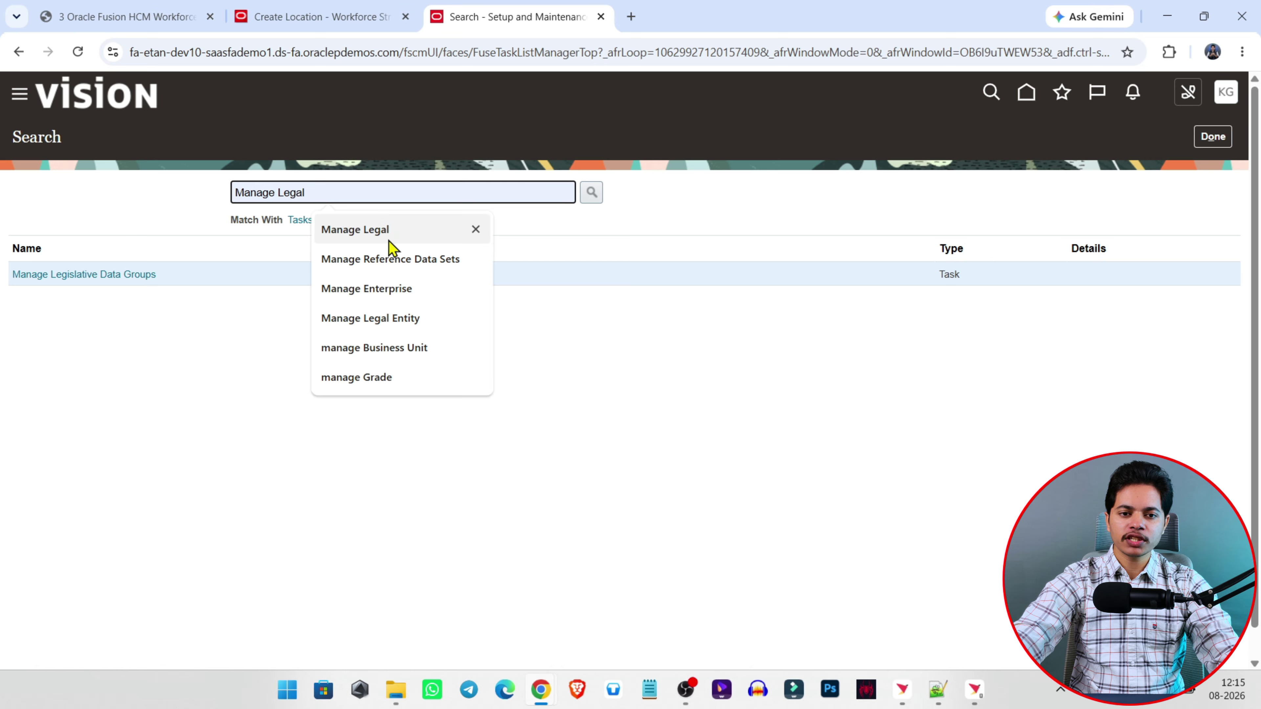
type("na")
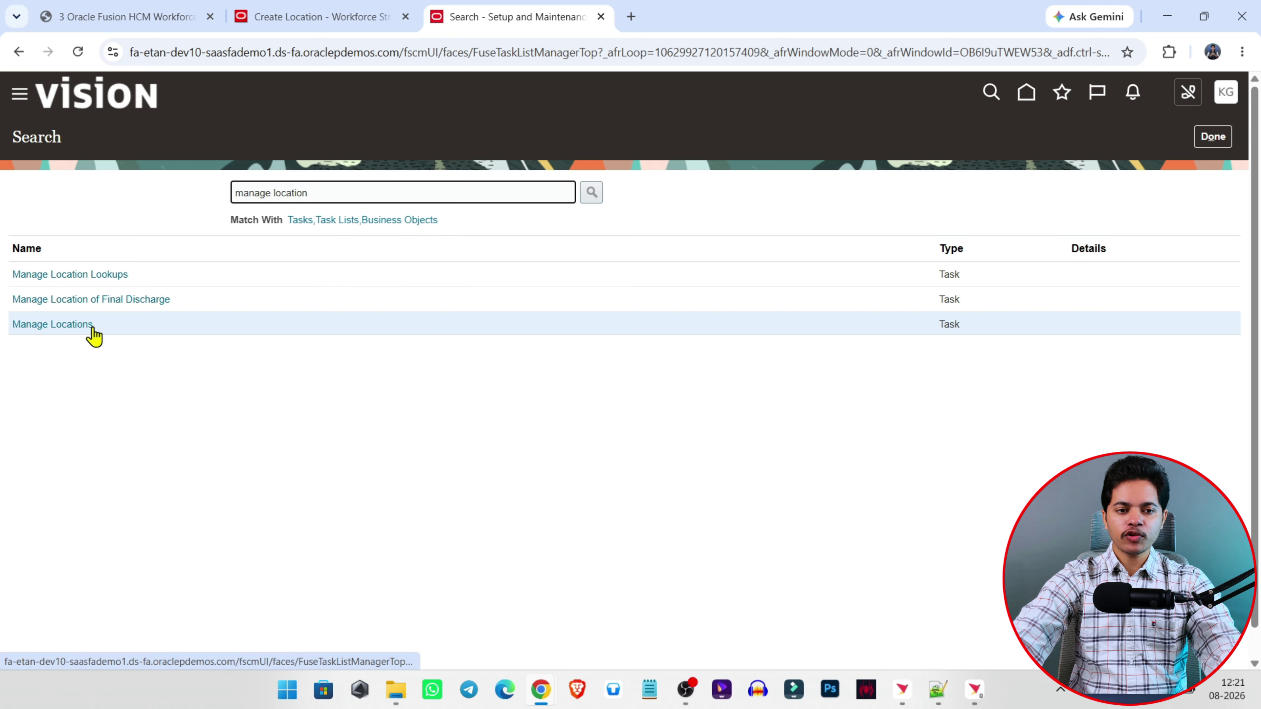
left_click(49, 325)
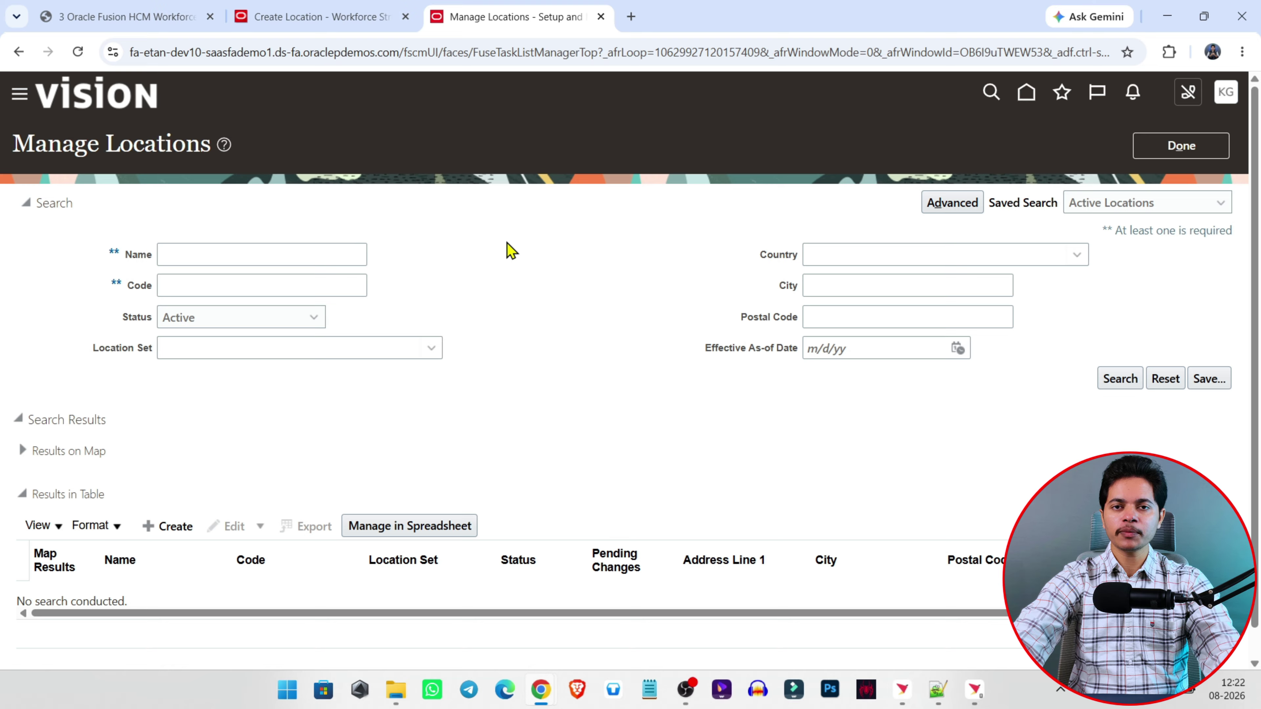
Step: Start creating a new location from the Manage Locations page
left_click(200, 257)
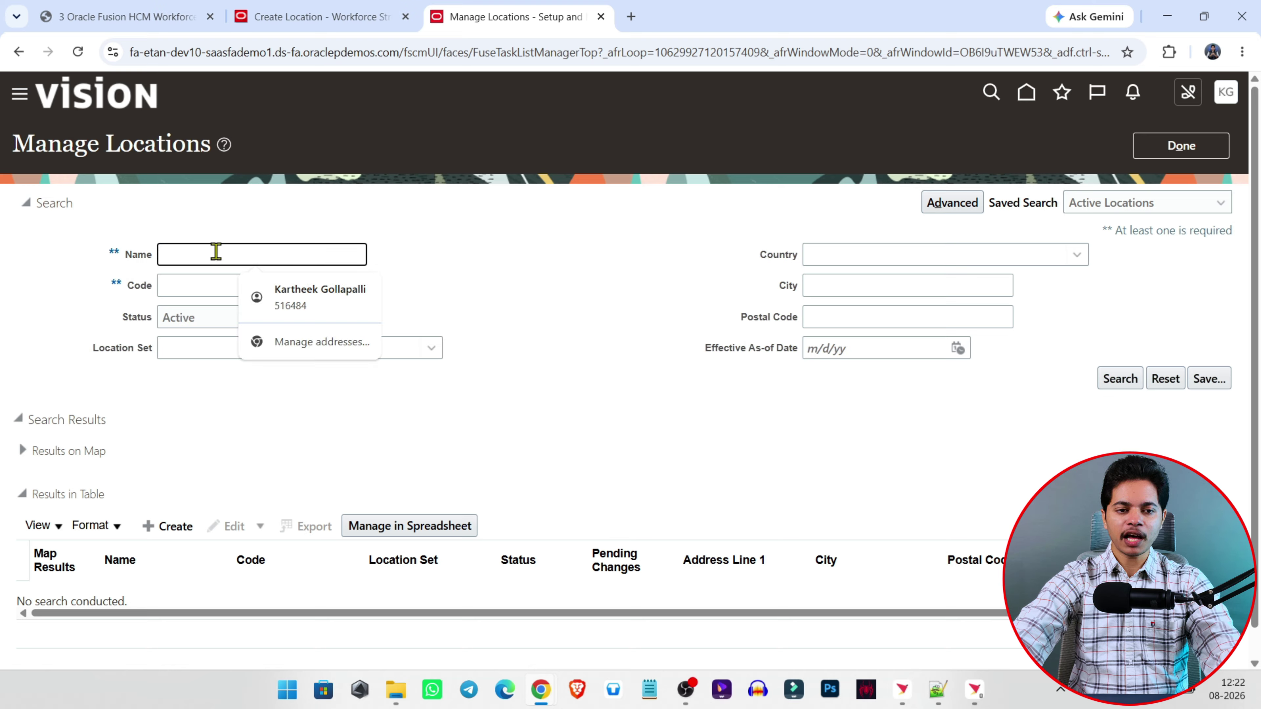
left_click(233, 218)
left_click(192, 250)
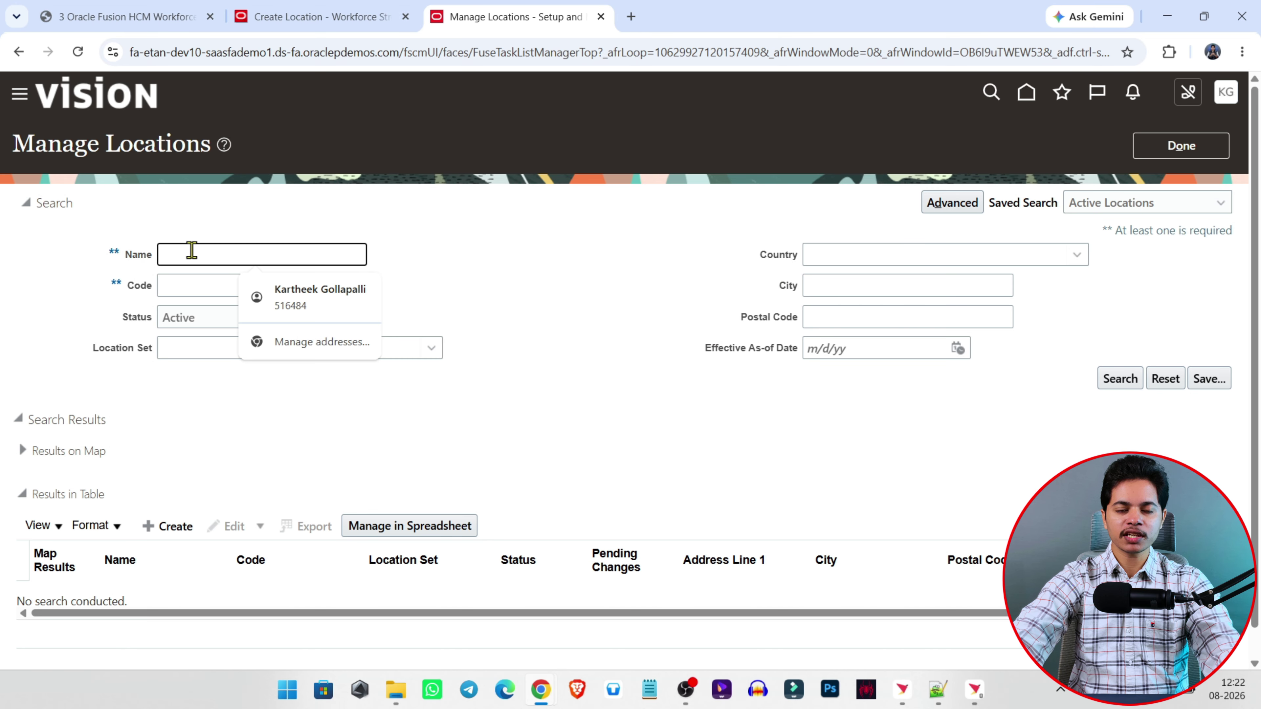
left_click(433, 330)
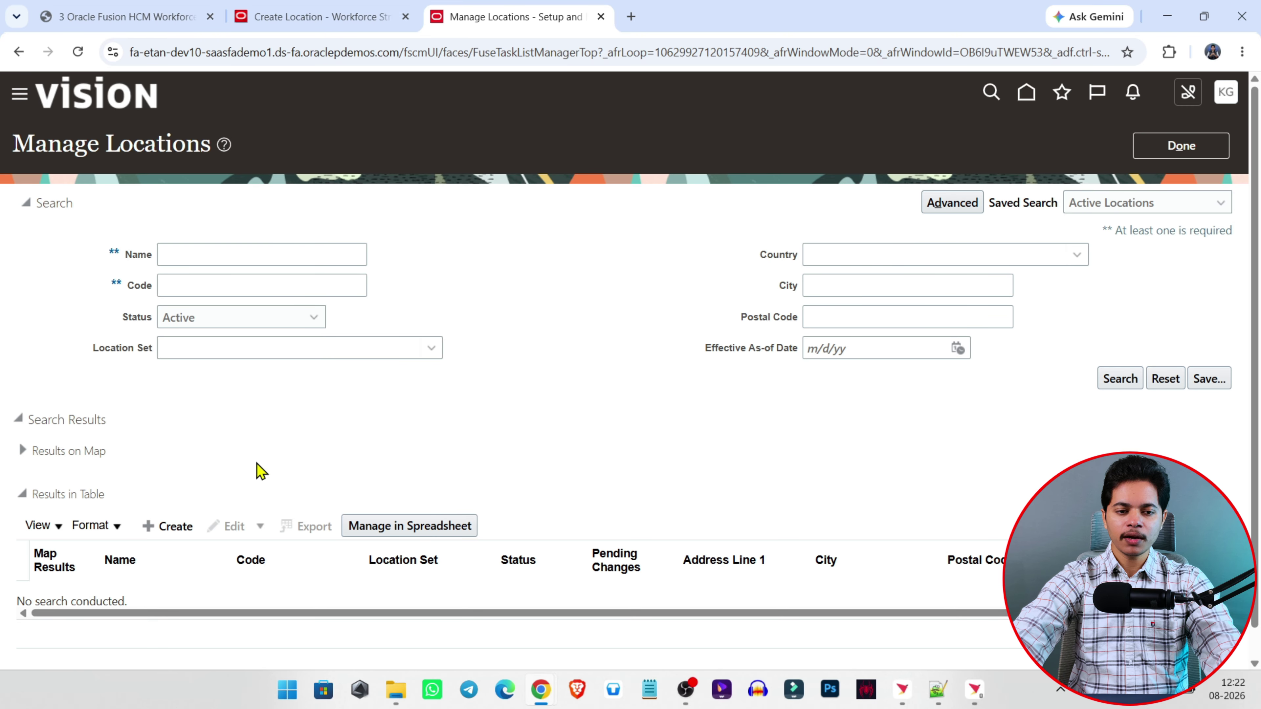
left_click(175, 528)
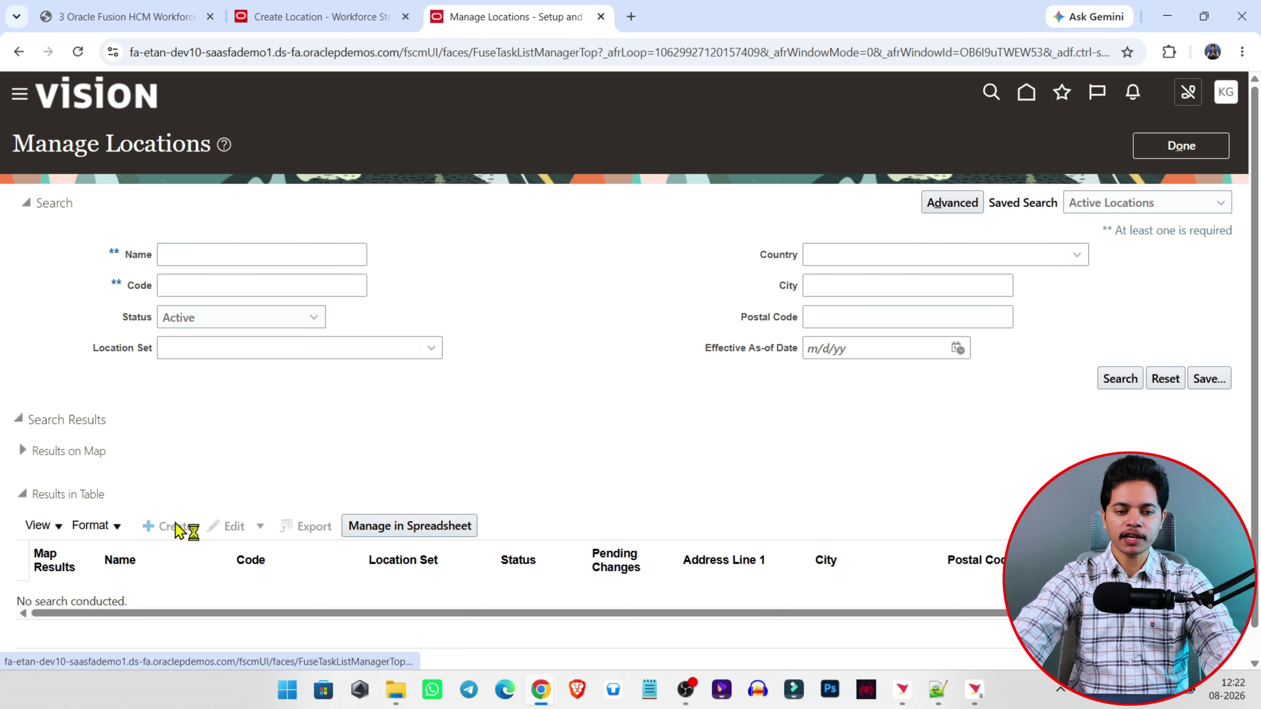
Step: In the Workforce Structures Create Location tab, include Additional Info and Legislative Info and continue to the guided form
left_click(306, 18)
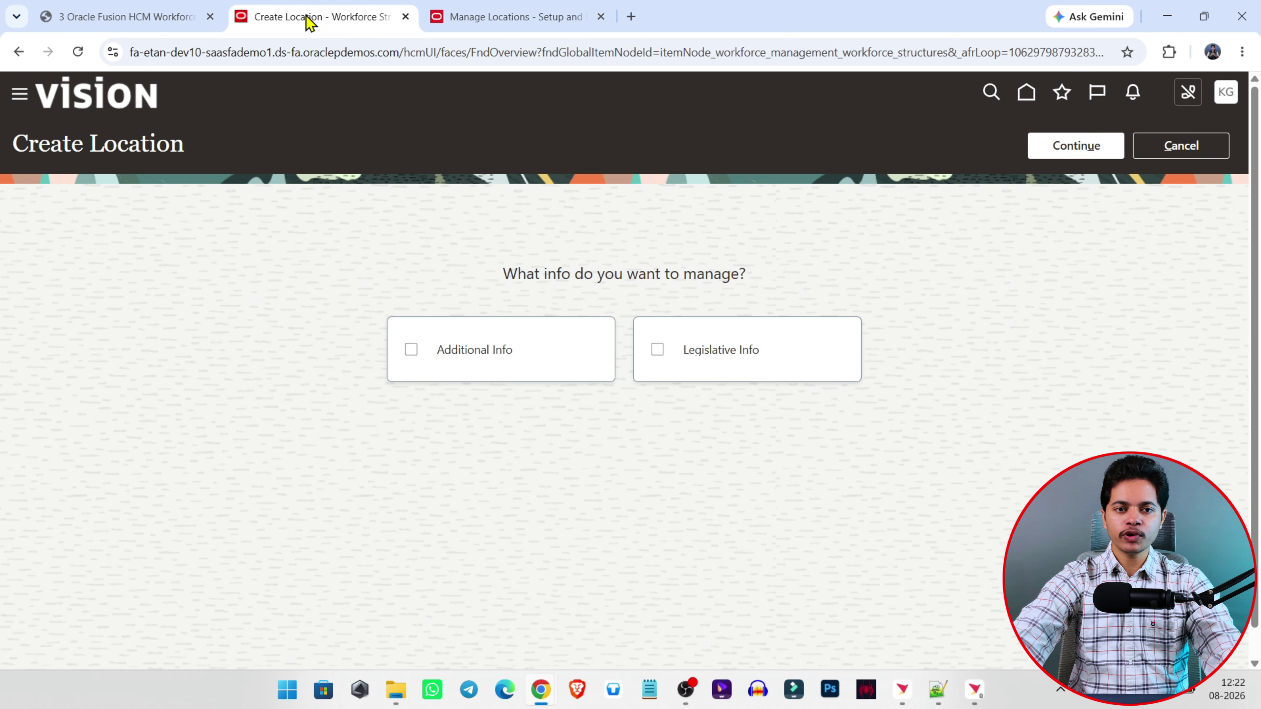
left_click(394, 371)
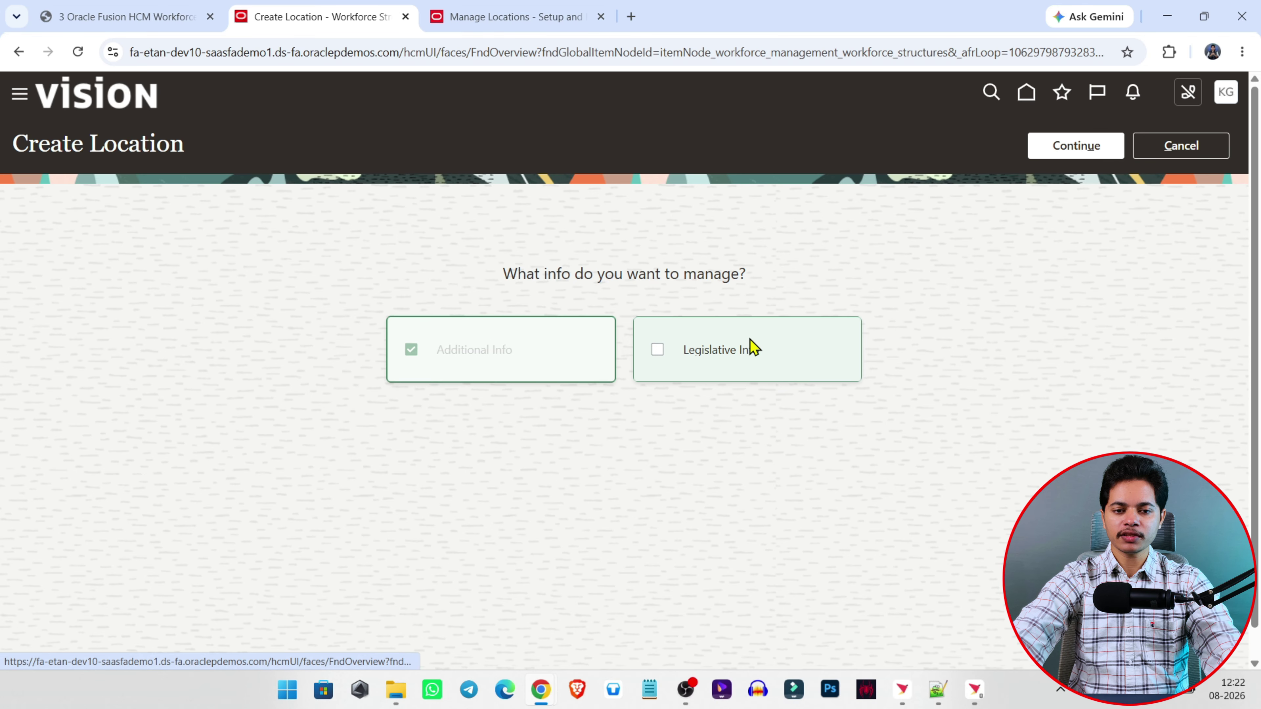
left_click(712, 358)
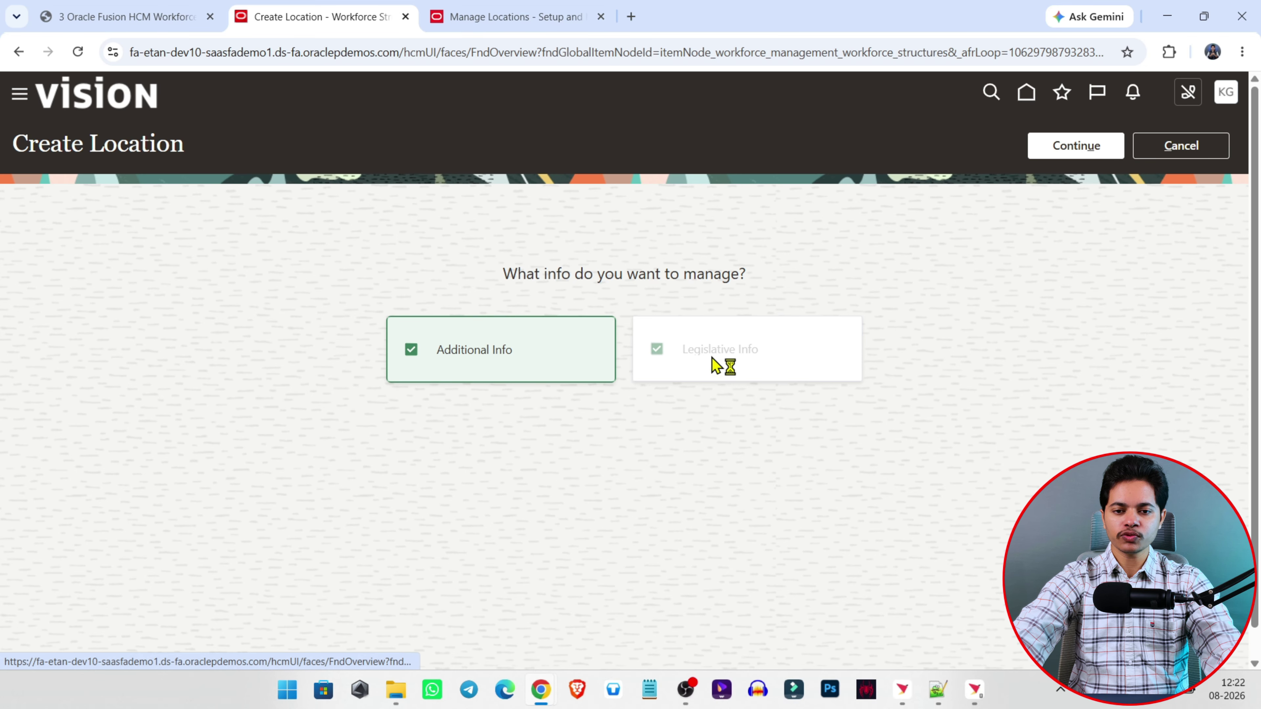
left_click(1072, 145)
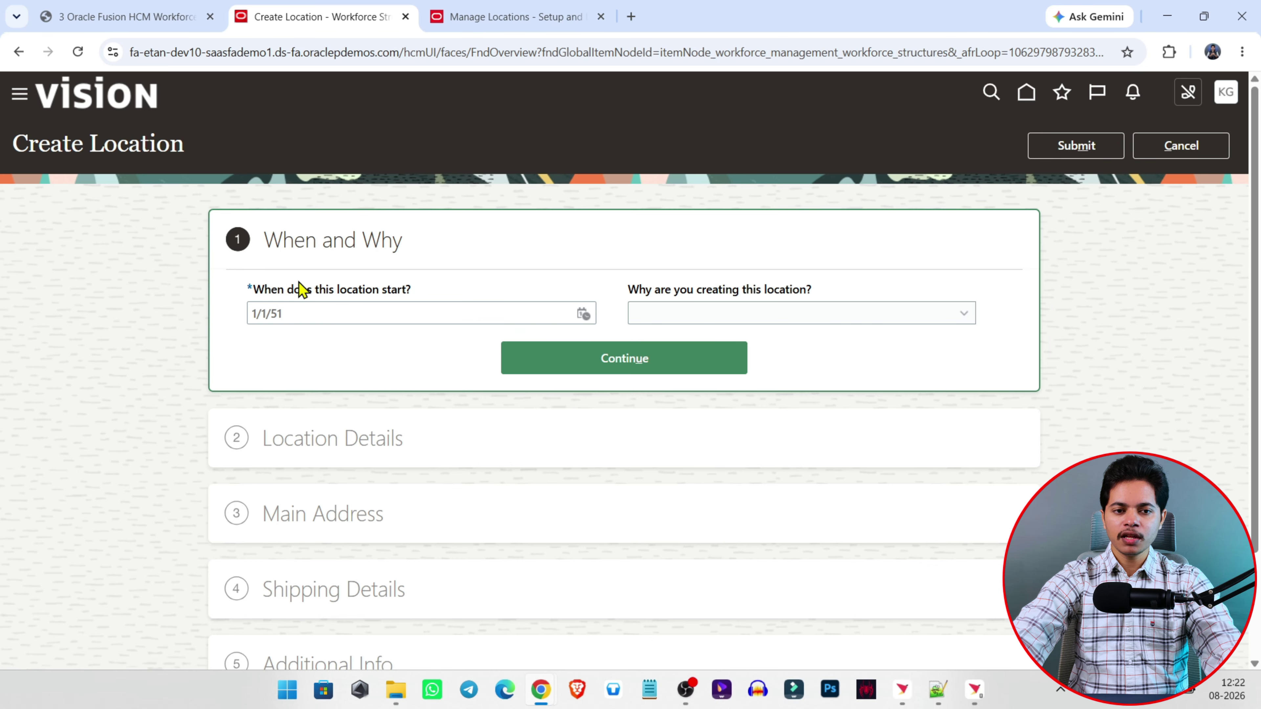
scroll(489, 427, "down", 3)
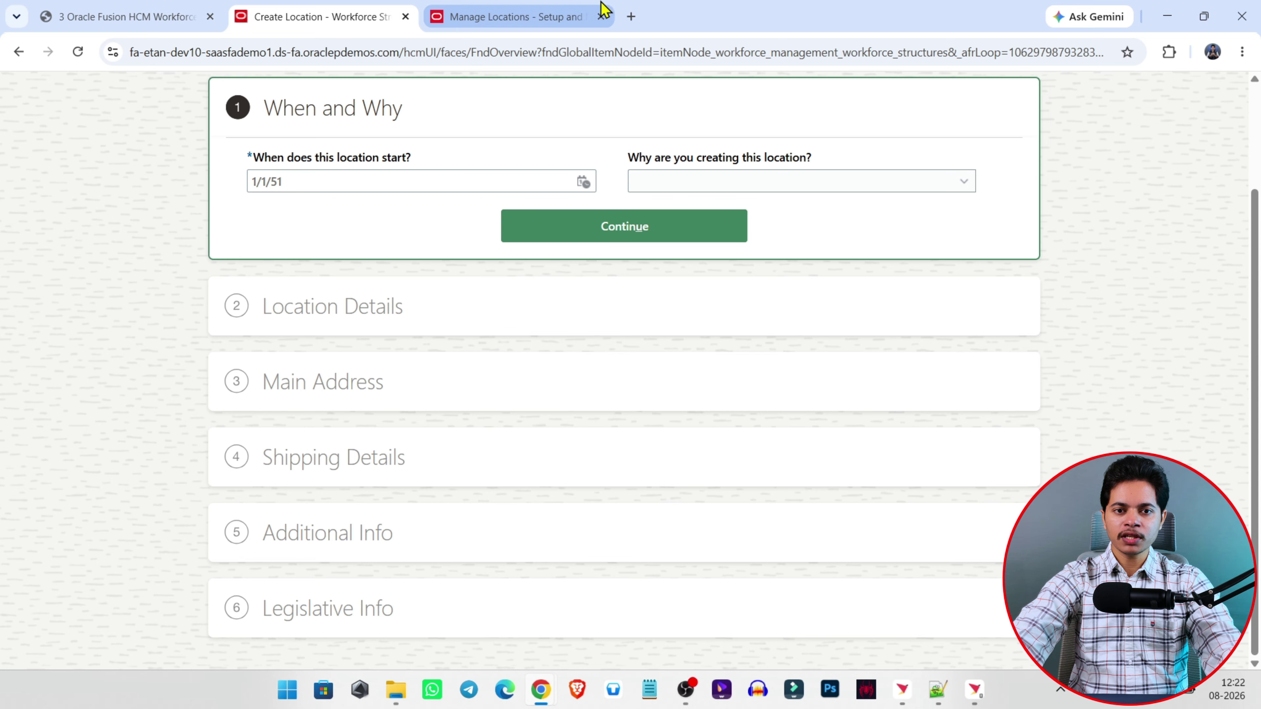
Step: Examine the Setup and Maintenance Create Location form's sections and compare them with the guided Workforce Structures form
left_click(537, 8)
scroll(539, 323, "down", 10)
scroll(542, 328, "down", 15)
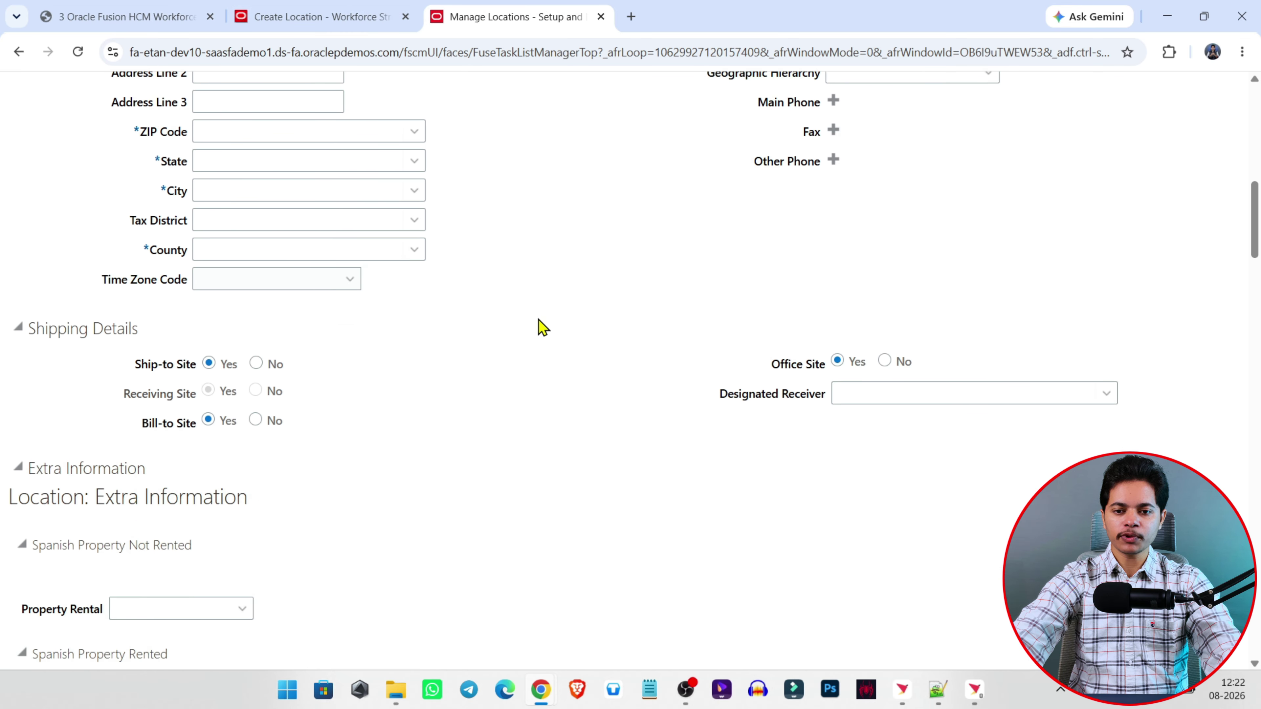
scroll(543, 327, "down", 11)
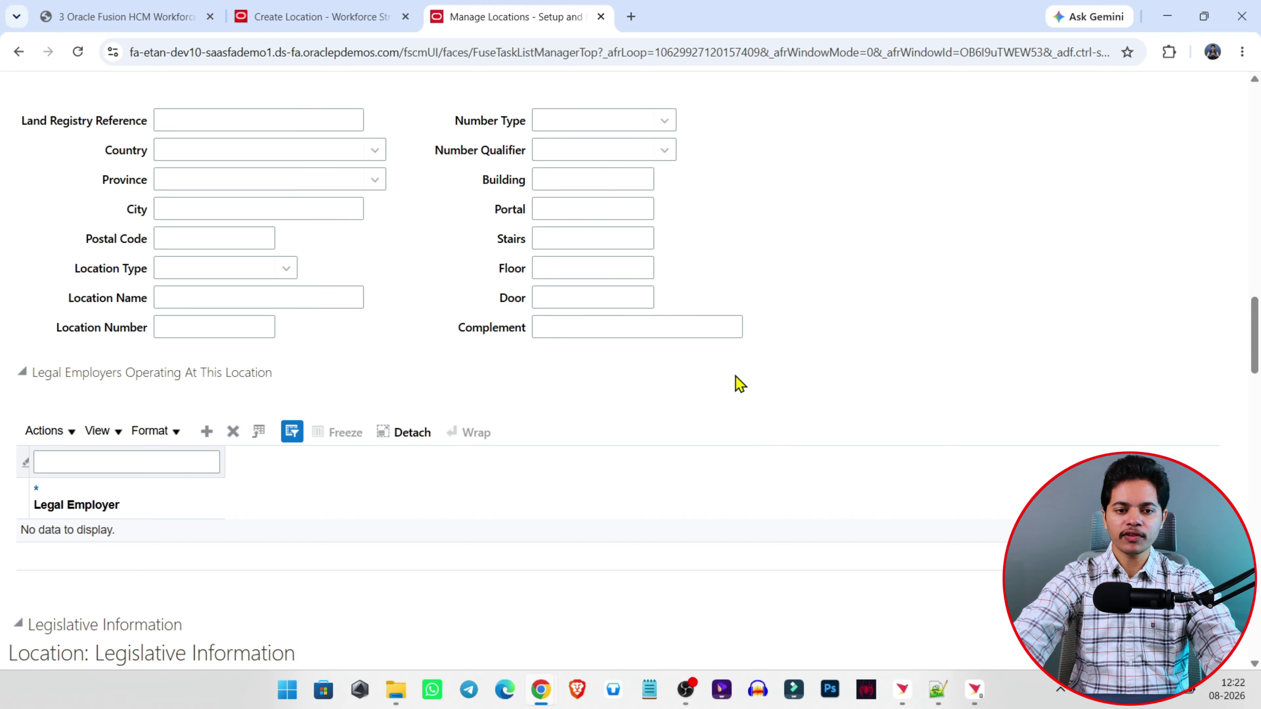
scroll(738, 383, "down", 7)
scroll(856, 333, "up", 10)
scroll(857, 333, "up", 20)
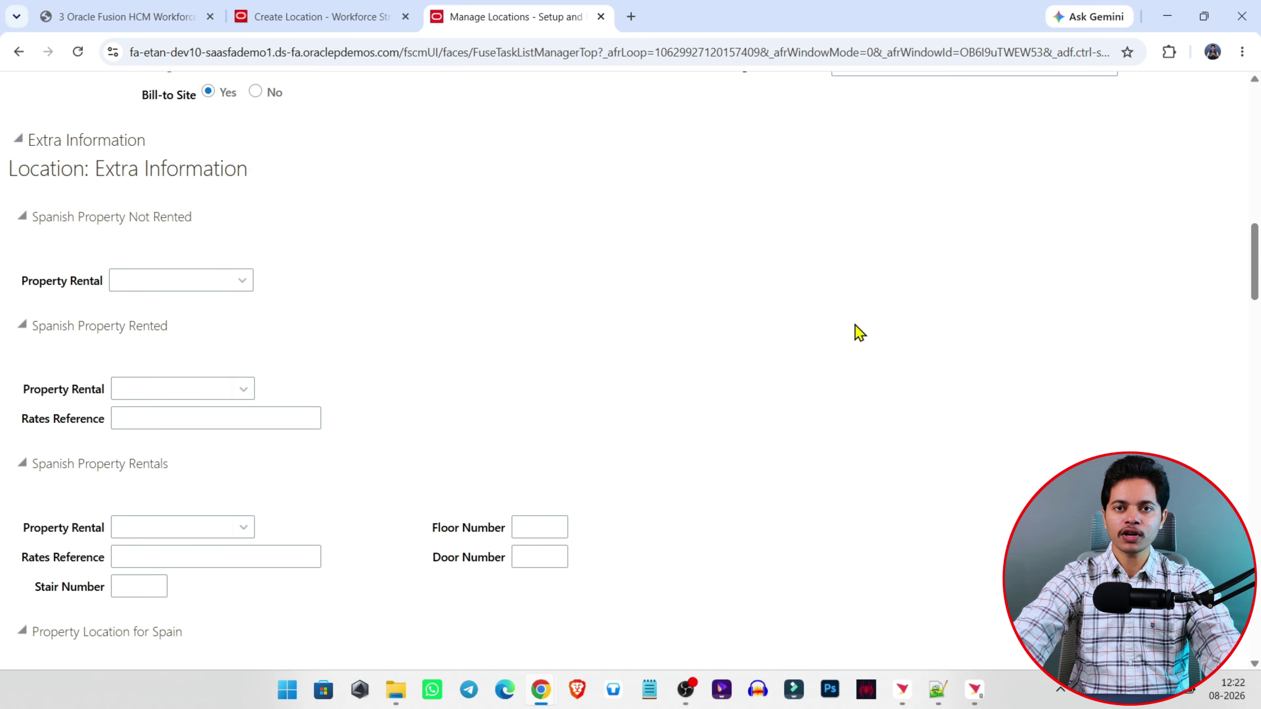
left_click(323, 16)
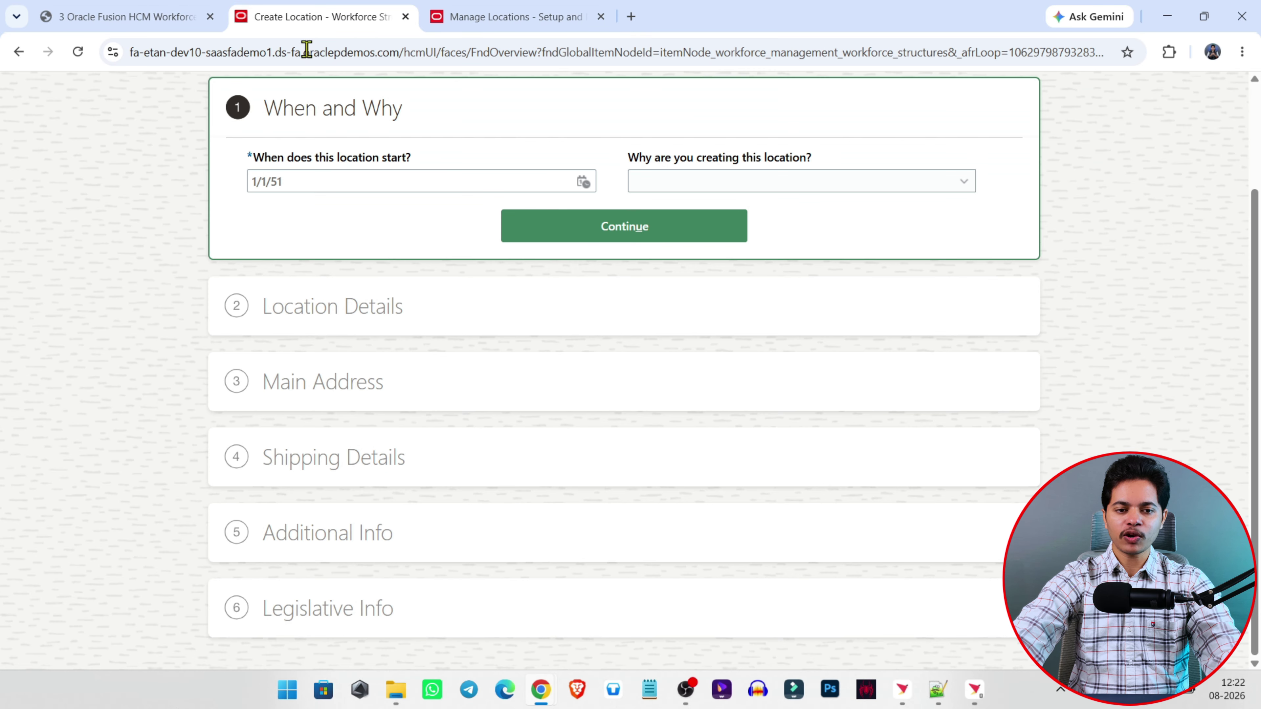
left_click(437, 14)
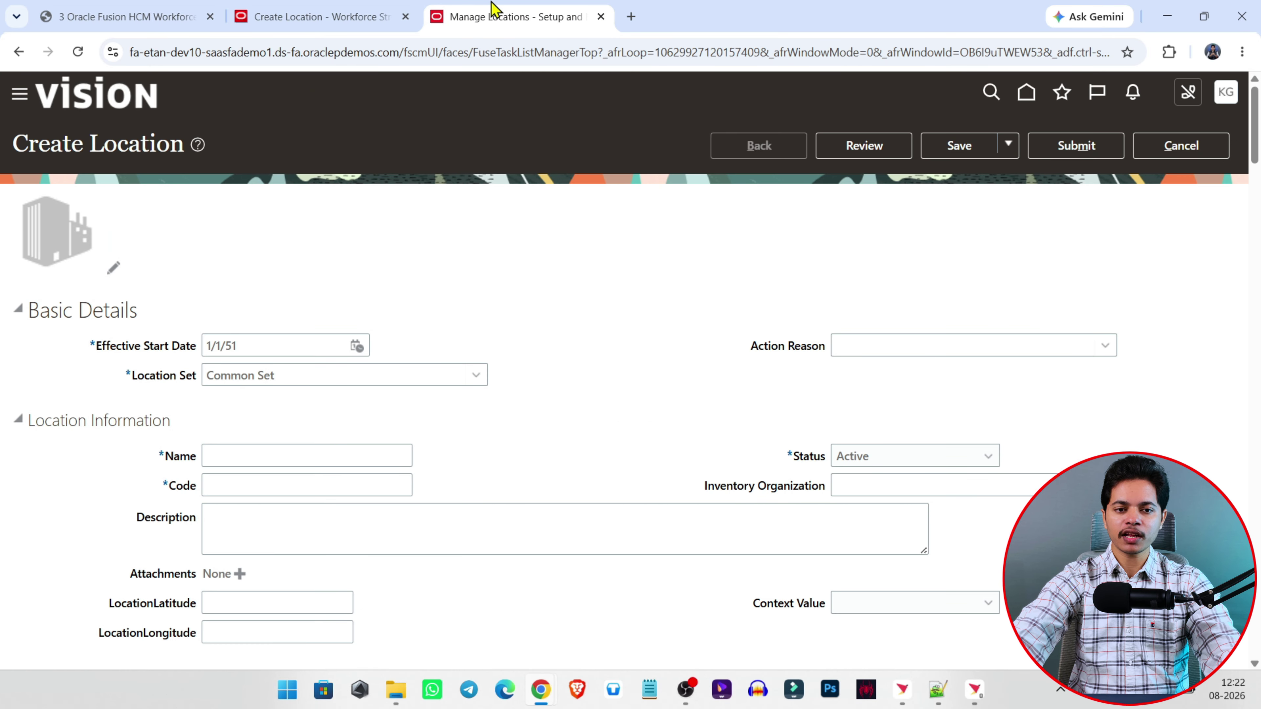
left_click(309, 7)
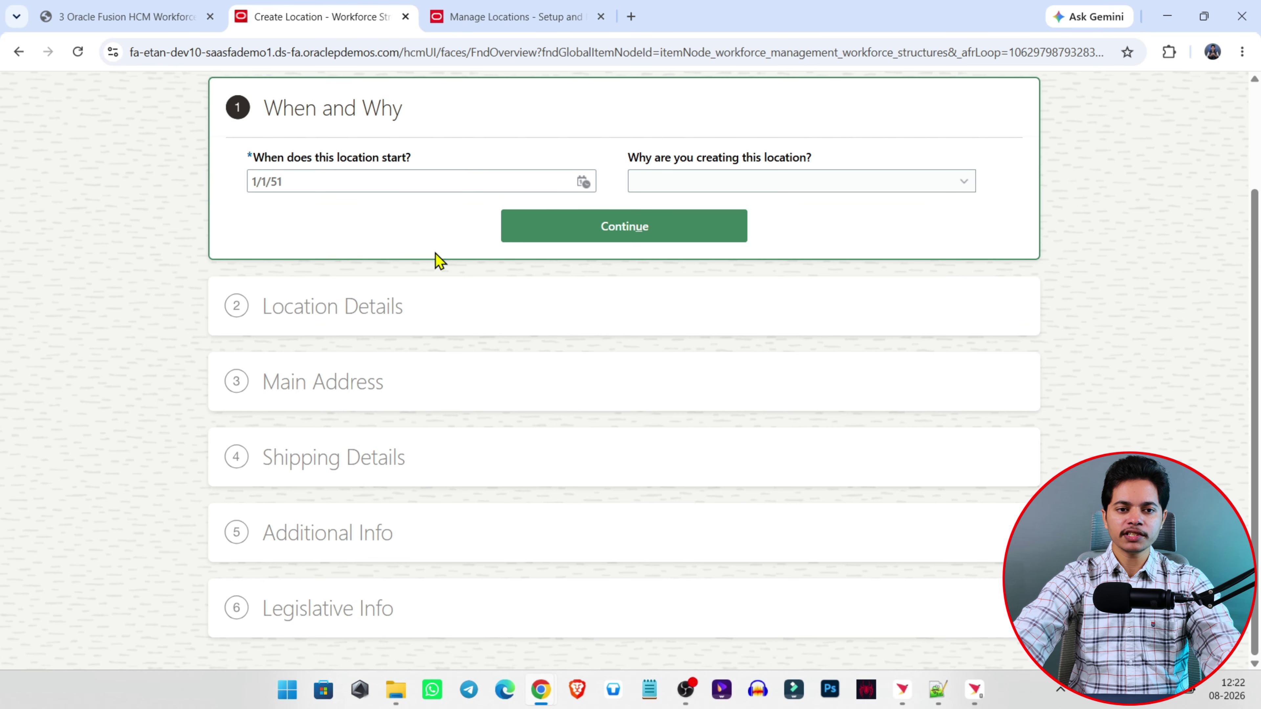
Step: Check the available reasons for creating the location, leave the reason blank, and continue to Location Details
scroll(436, 259, "up", 3)
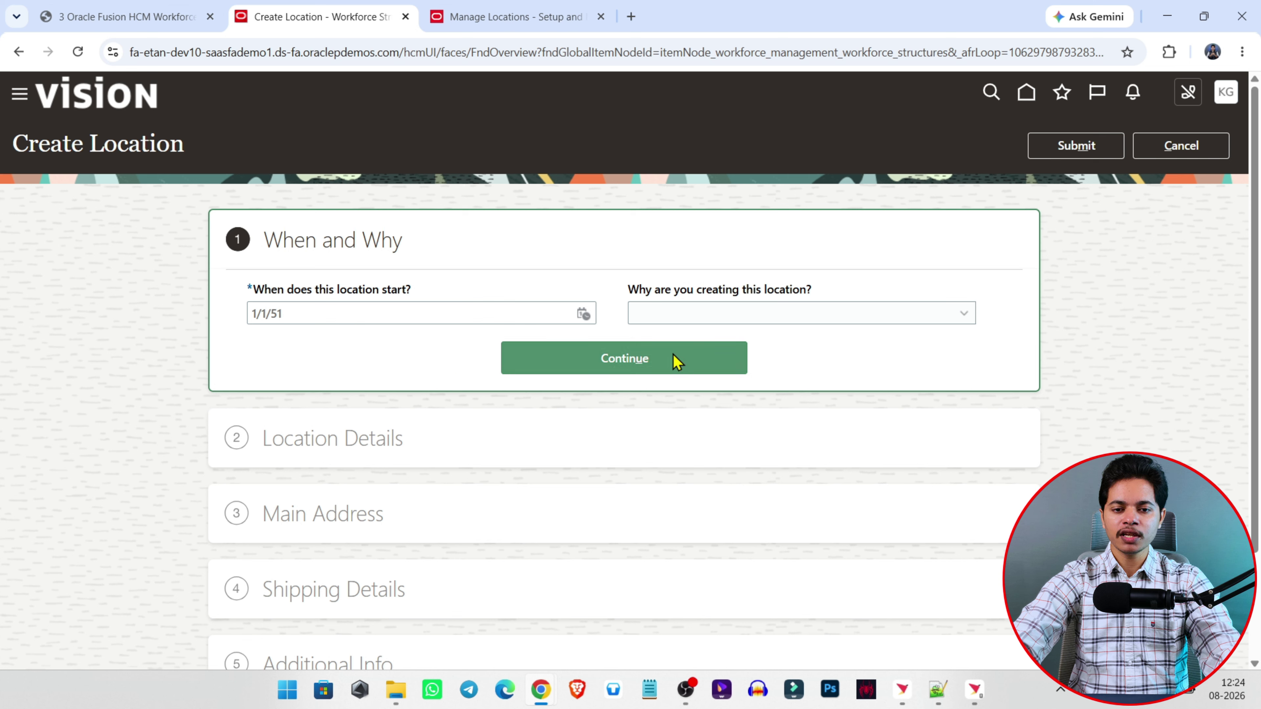
left_click(668, 317)
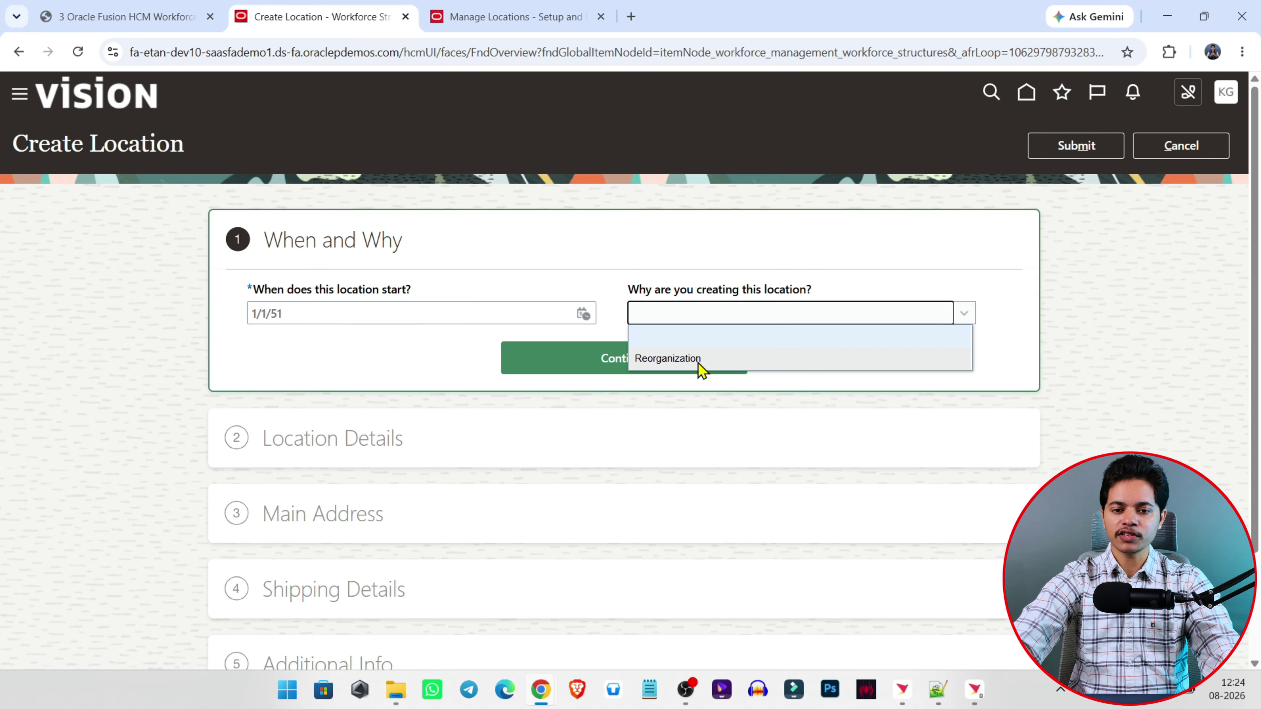
left_click(465, 368)
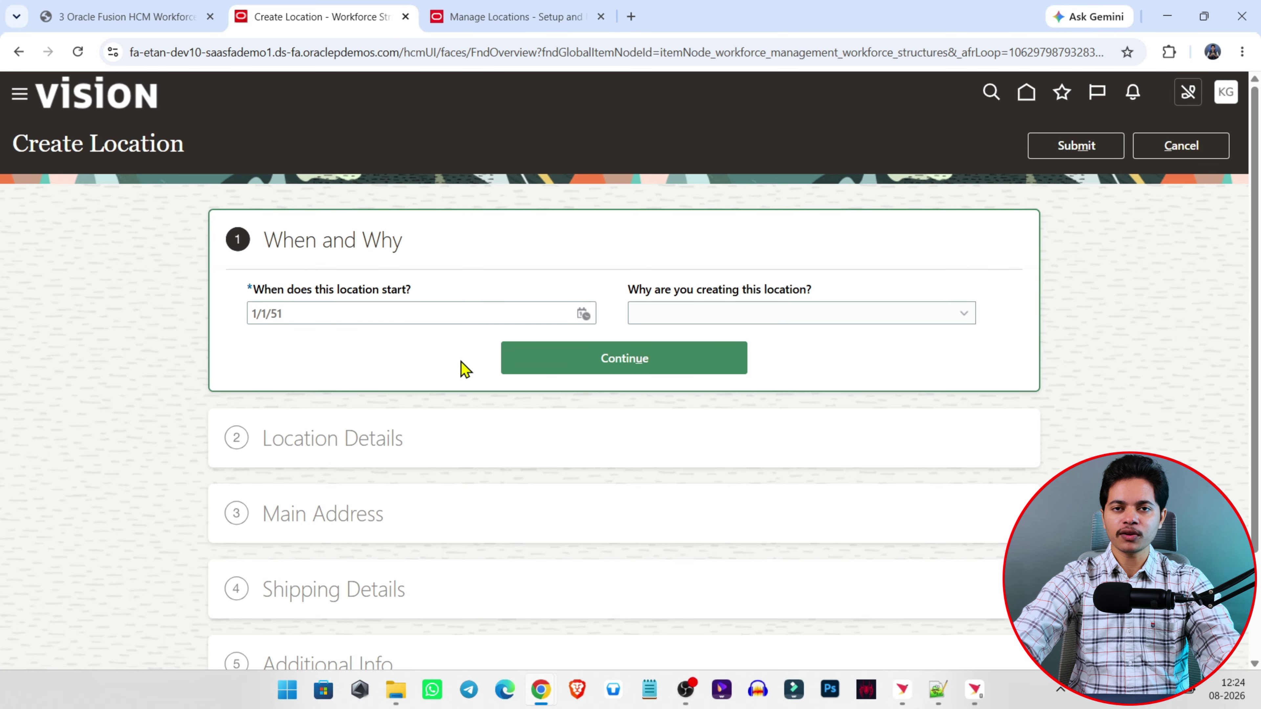
left_click(597, 354)
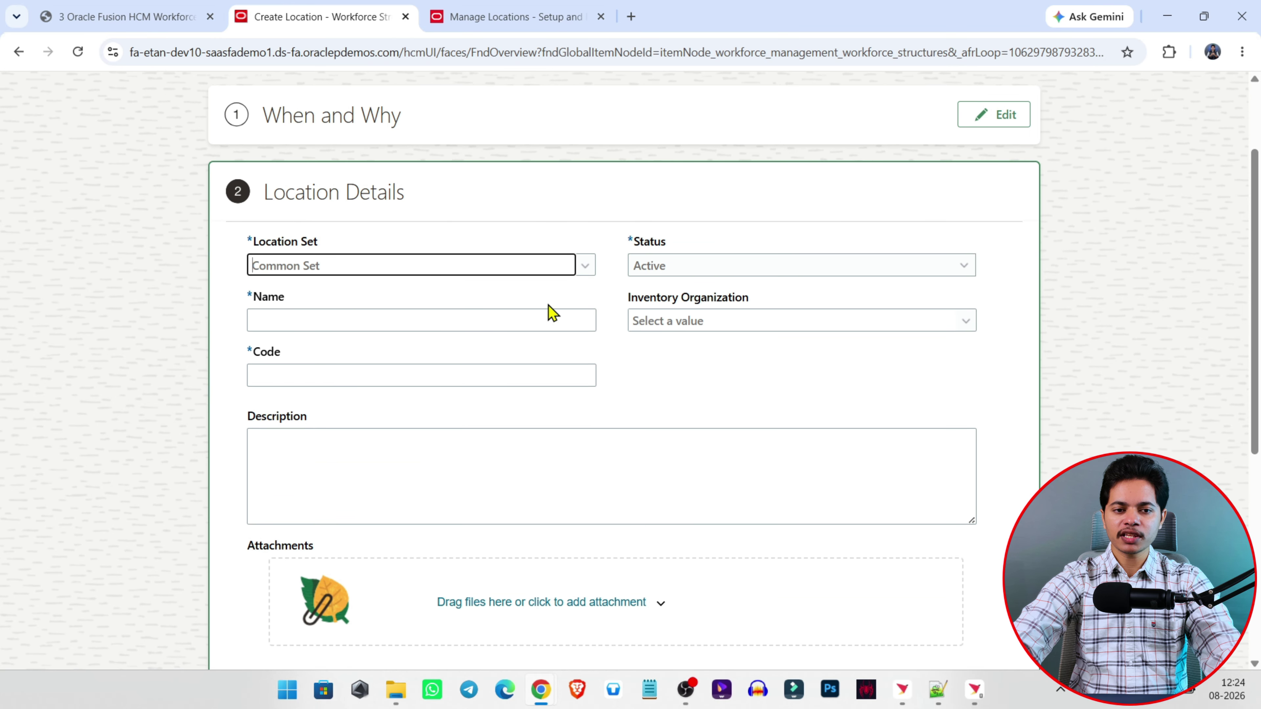
Step: Review the available location sets and check the reference data set specified in the sample data PDF
left_click(323, 266)
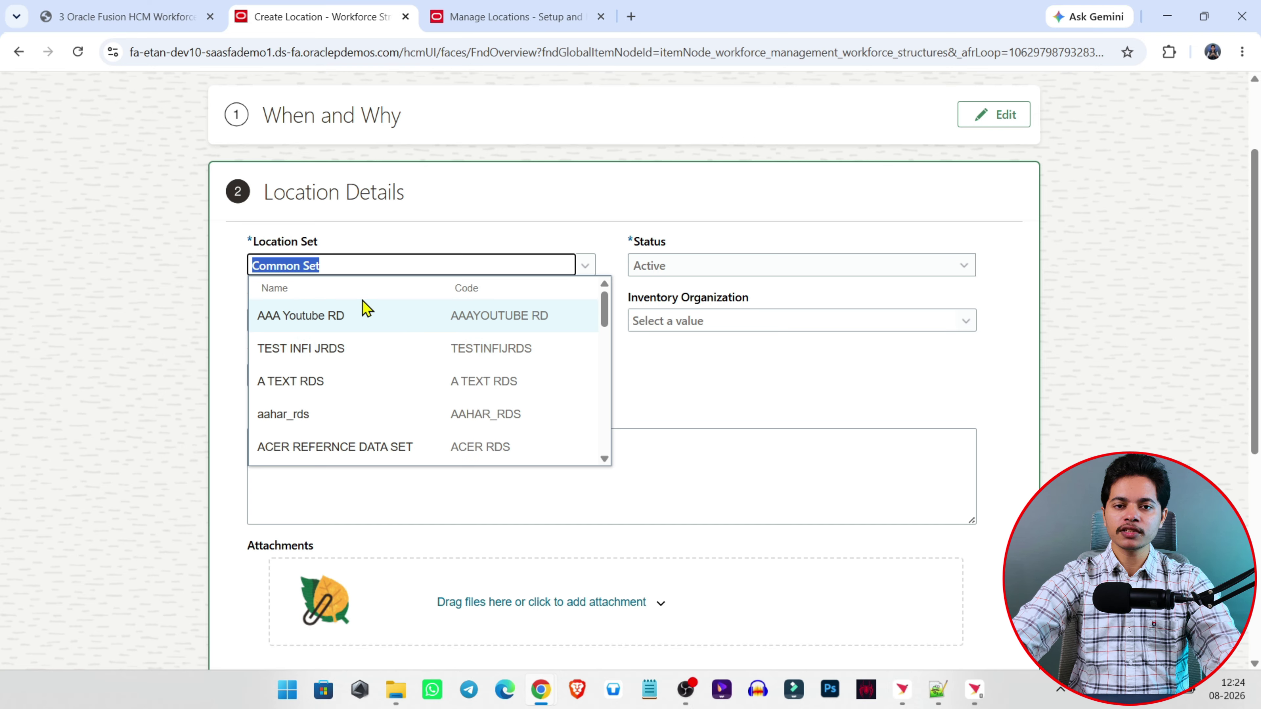
left_click(436, 222)
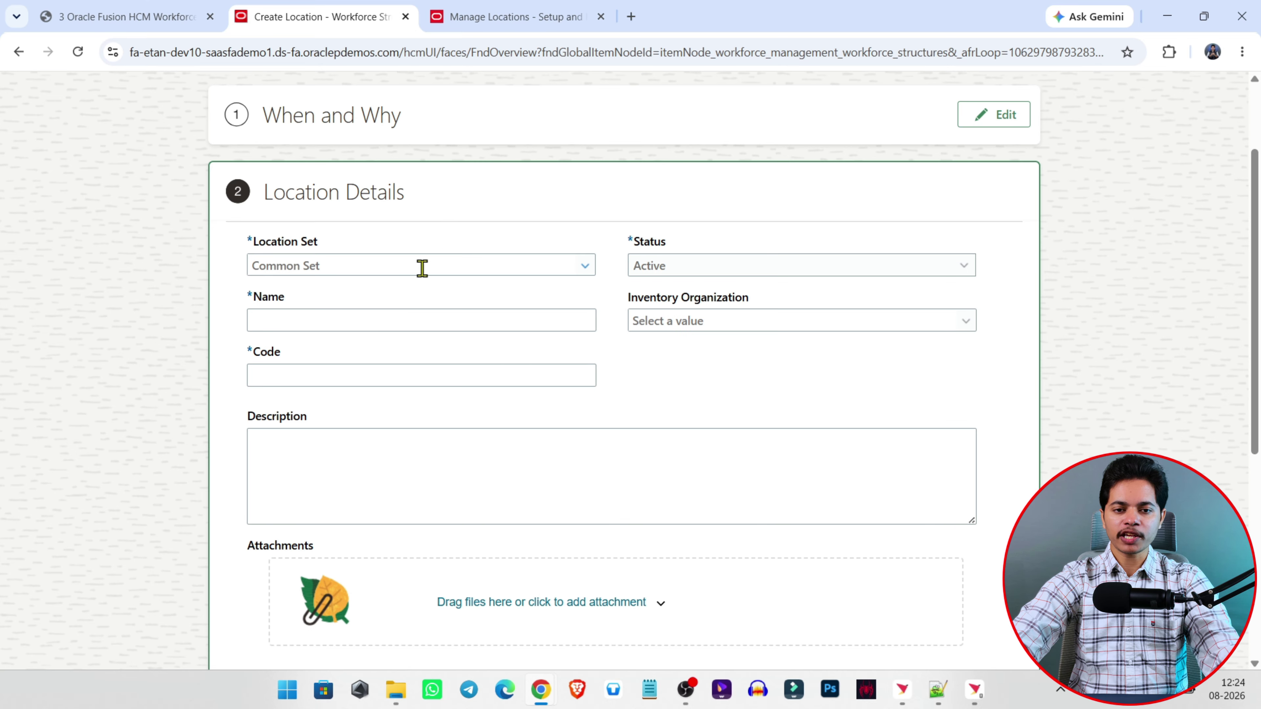
left_click(590, 270)
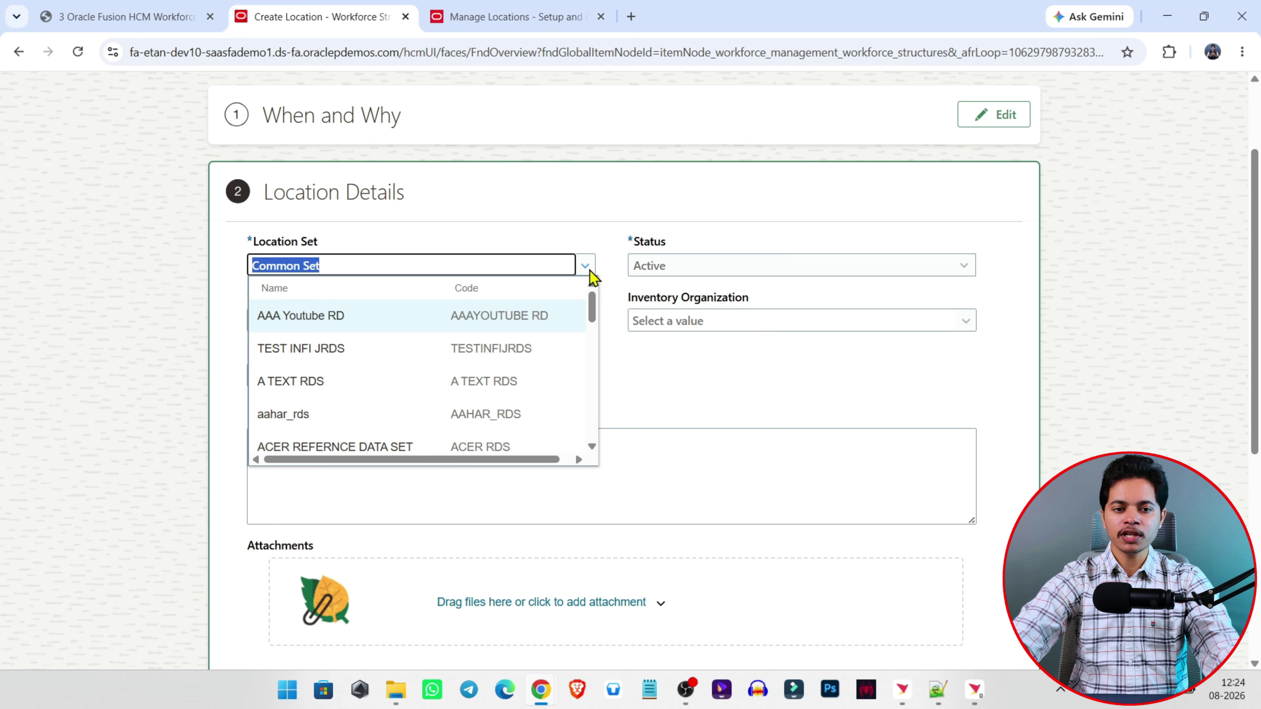
left_click(466, 243)
left_click(449, 269)
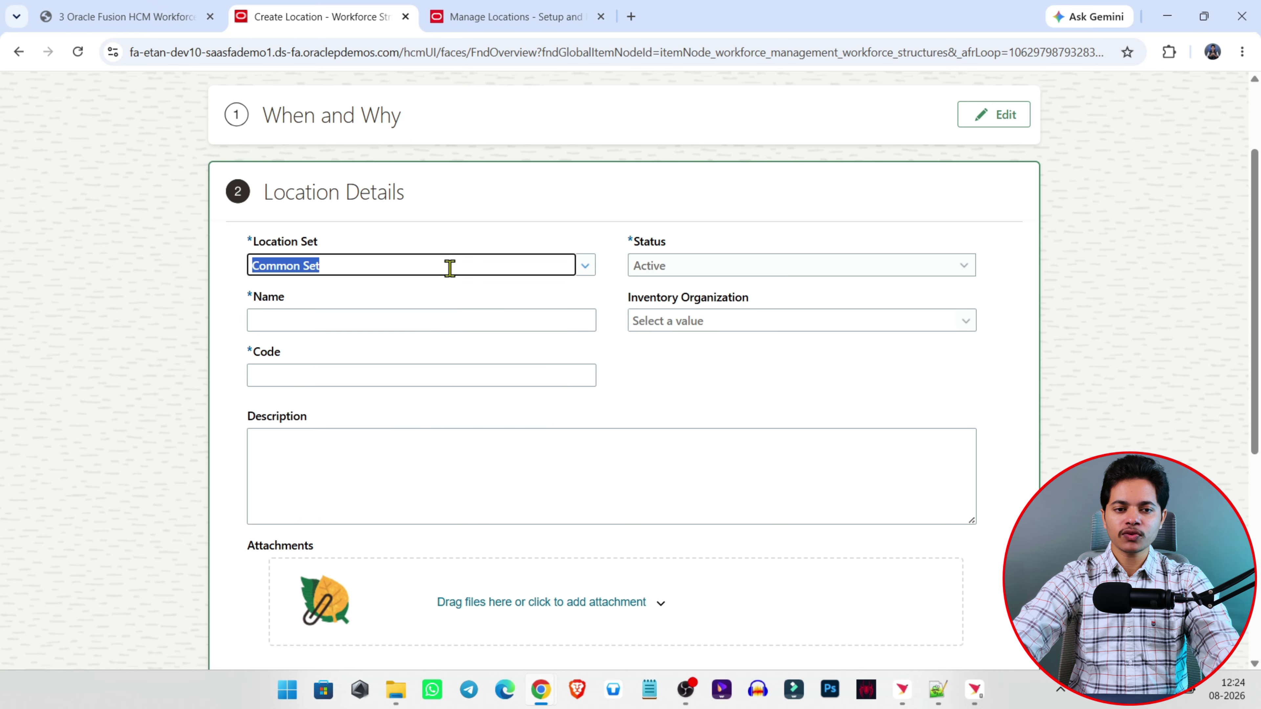
left_click(501, 248)
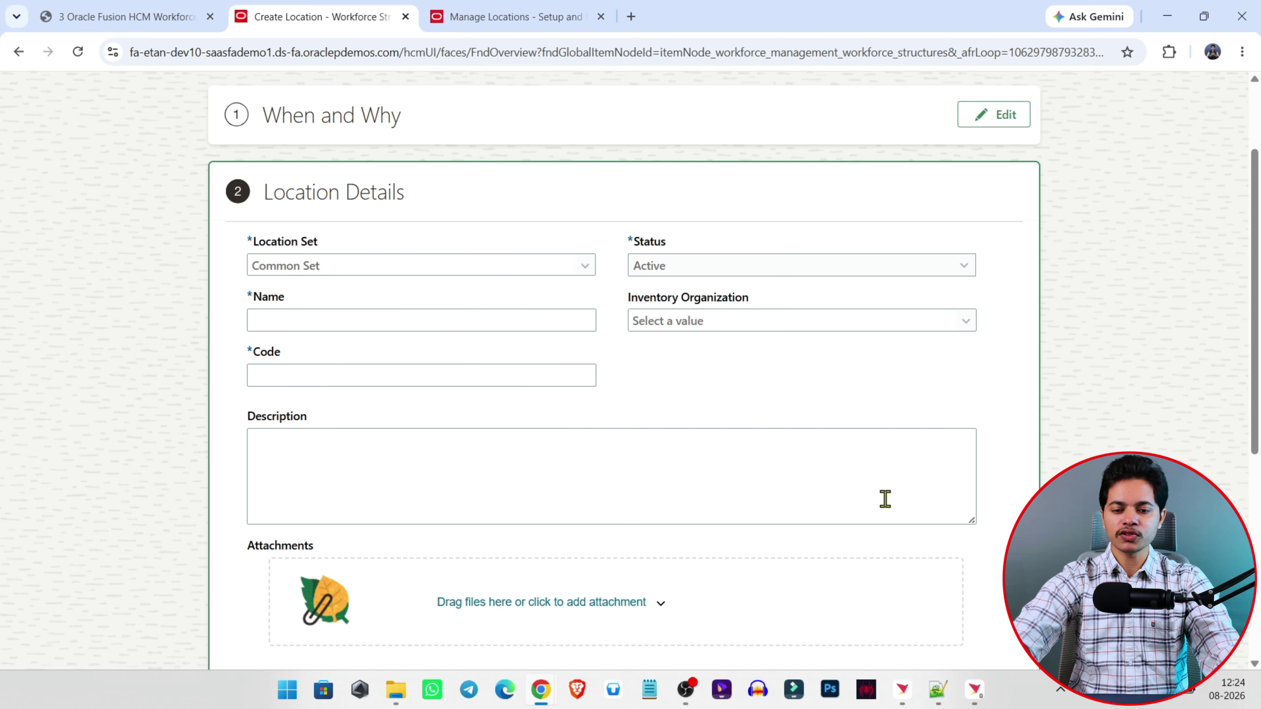
left_click(164, 9)
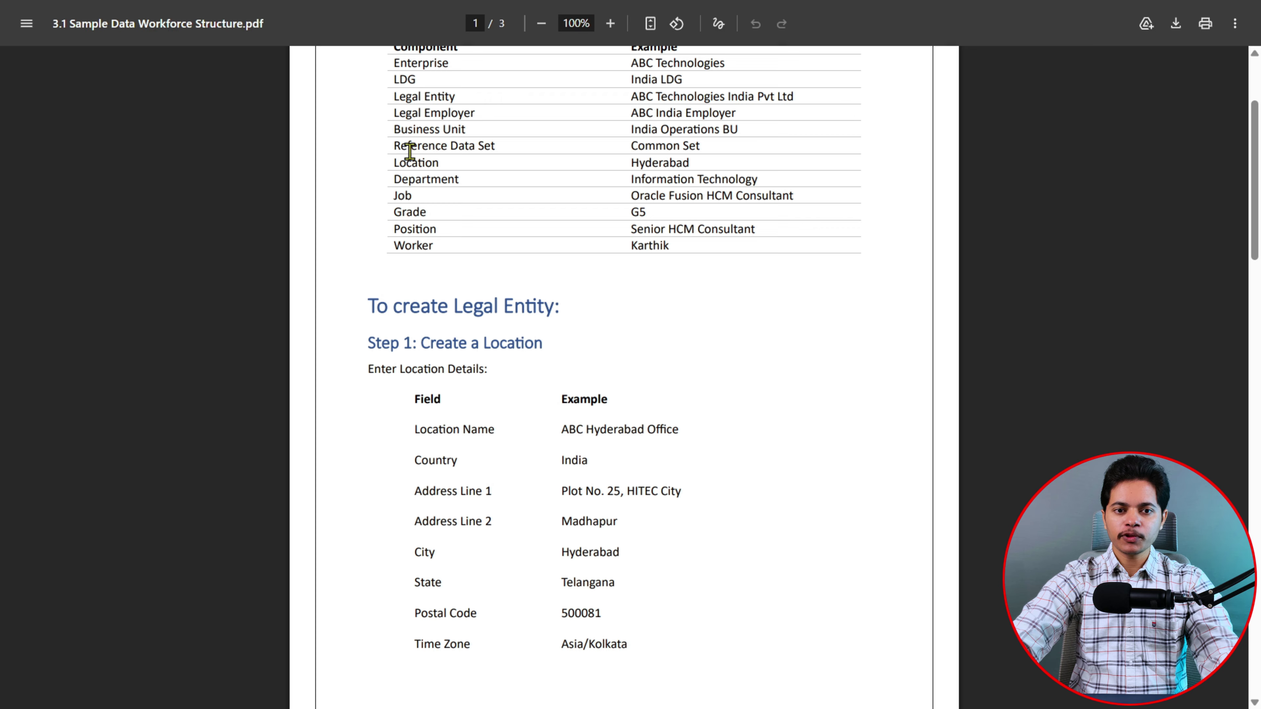
left_click_drag(393, 147, 695, 145)
left_click(715, 148)
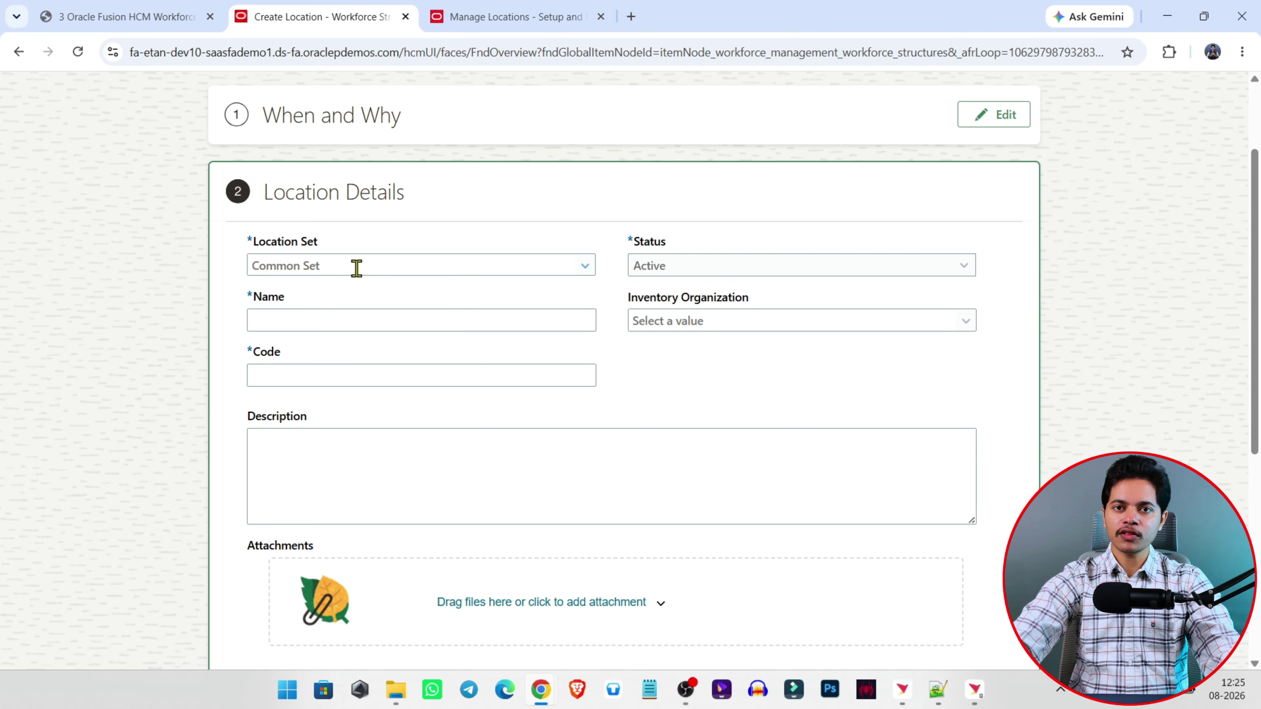
Step: Copy the location name from the sample data PDF and enter ABC Hyderabad Office as the new location's name
left_click(298, 322)
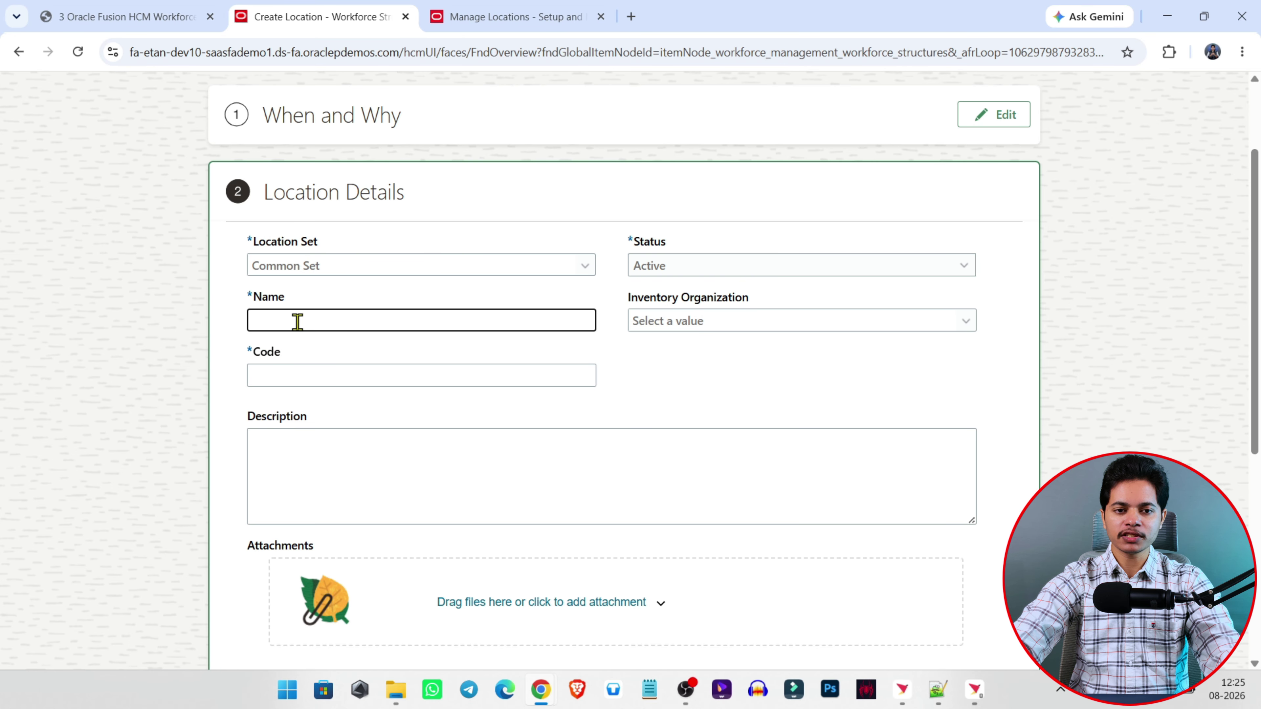
key("alt+Tab")
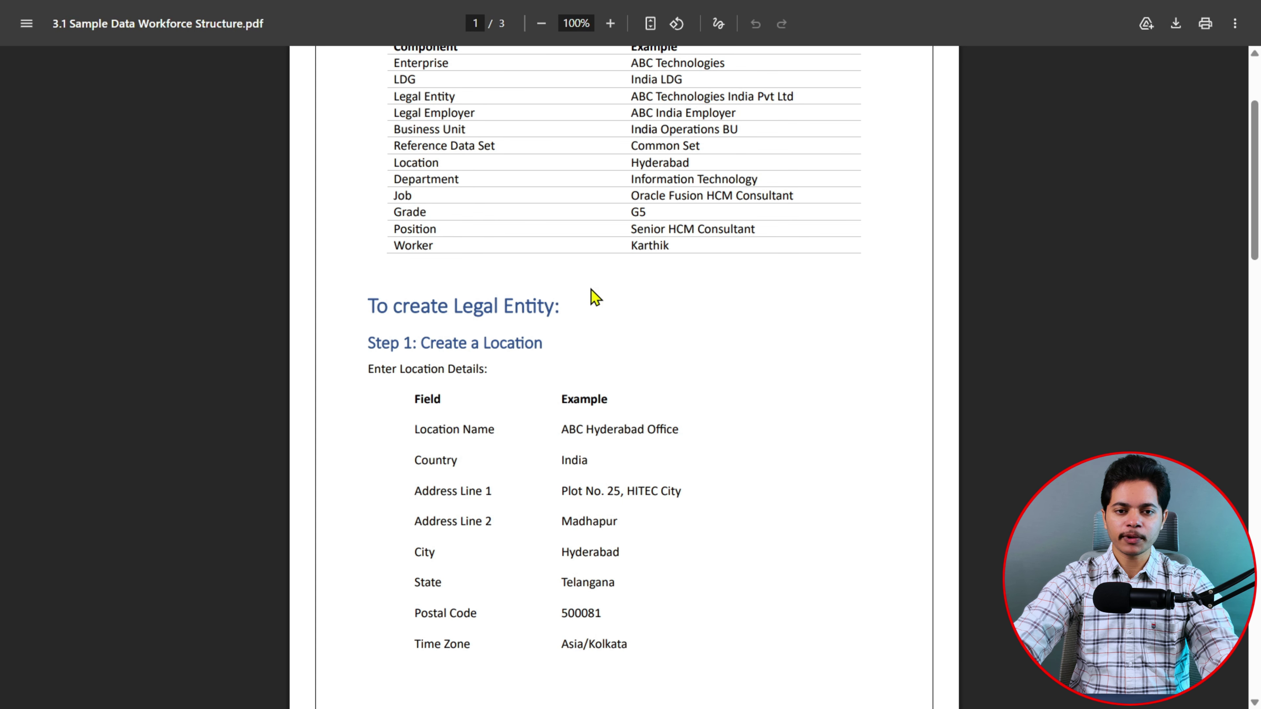
scroll(639, 253, "up", 2)
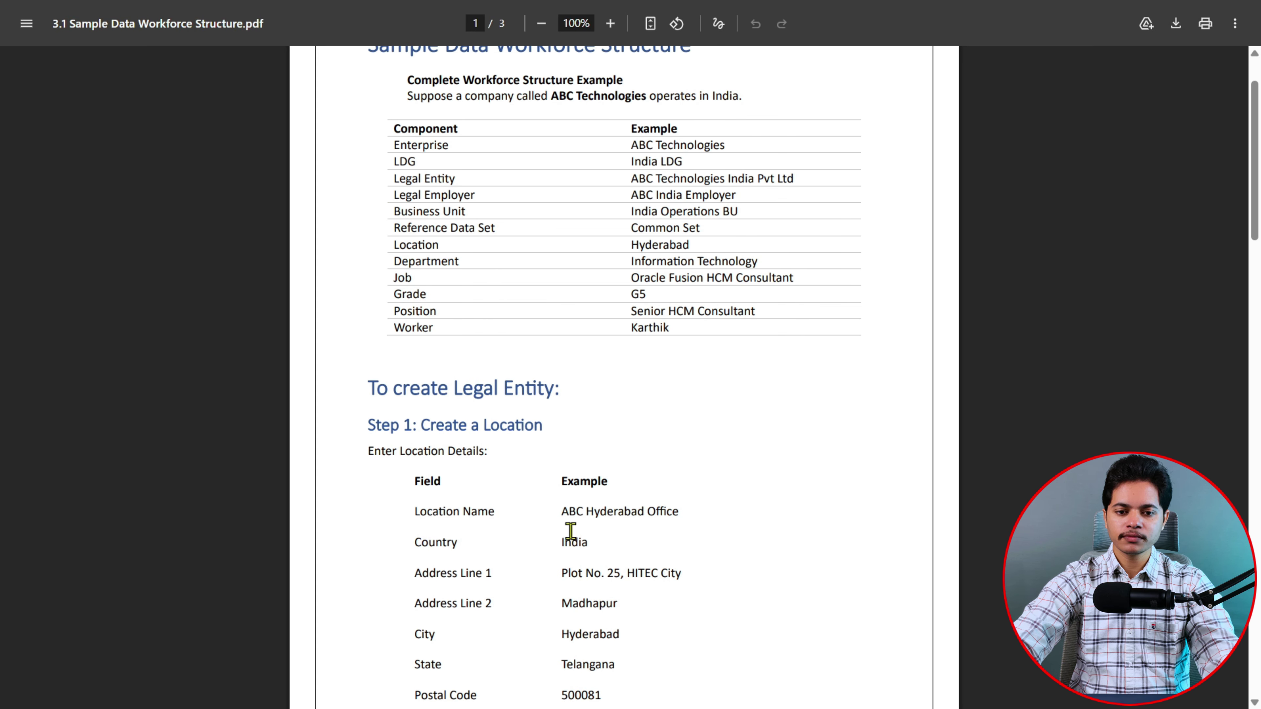
left_click_drag(560, 511, 705, 503)
key("ctrl+c")
scroll(708, 509, "down", 3)
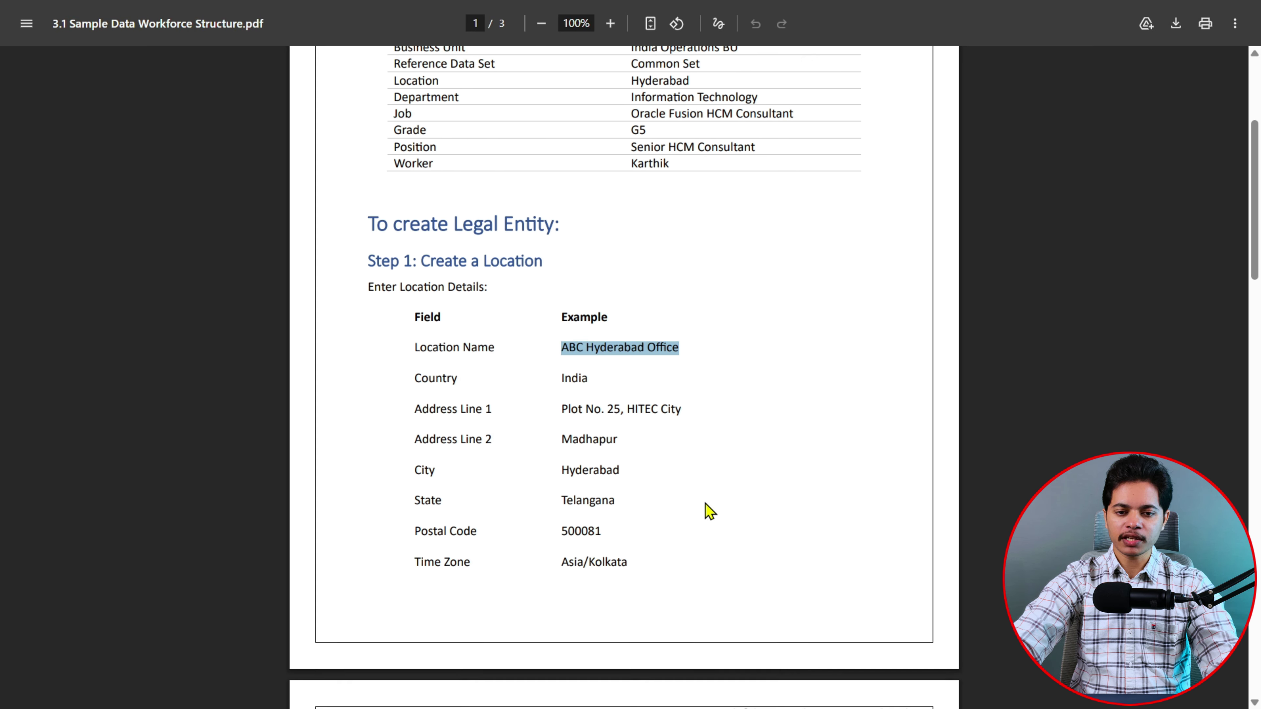
key("alt+Tab")
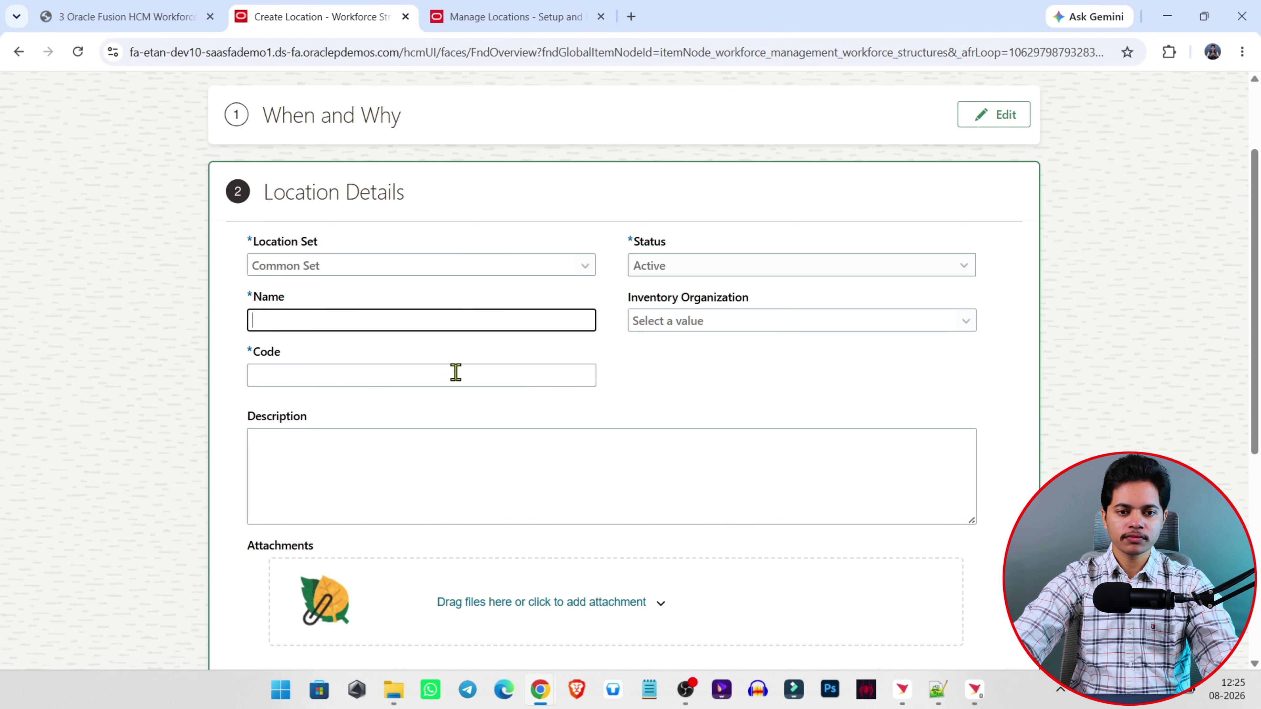
key("ctrl+v")
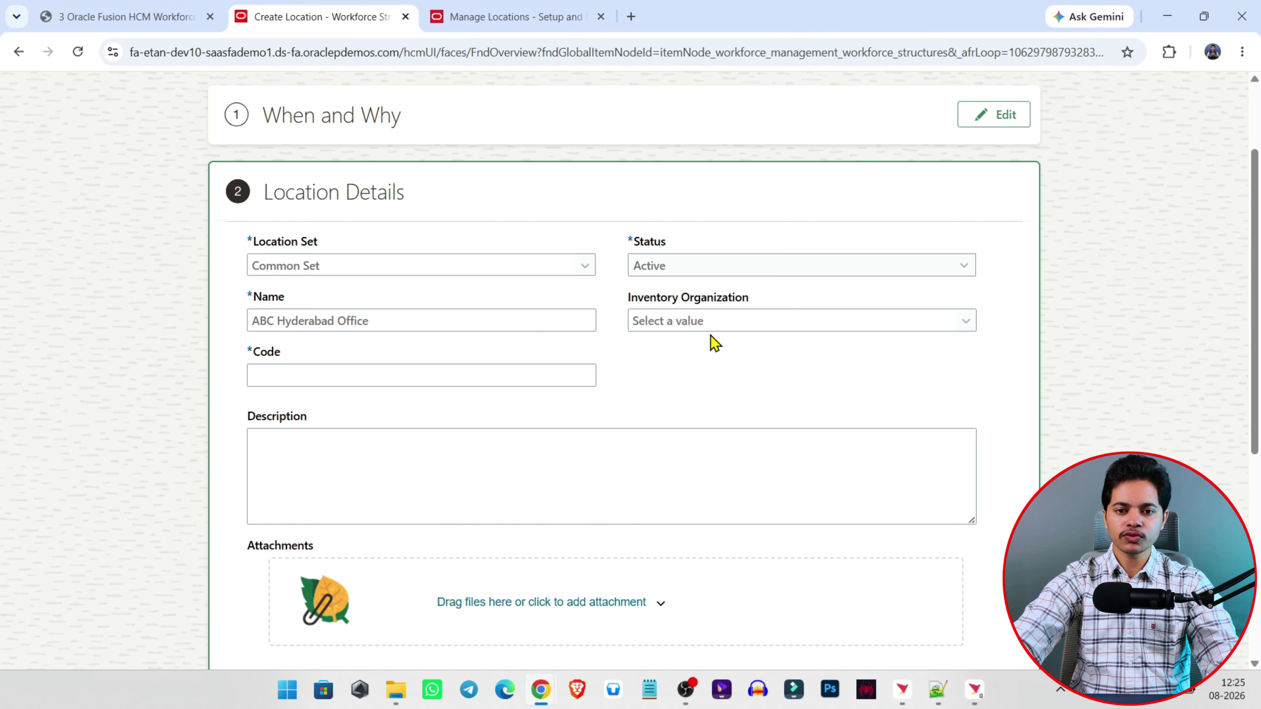
Step: Look through the available inventory organizations without choosing one
left_click(716, 321)
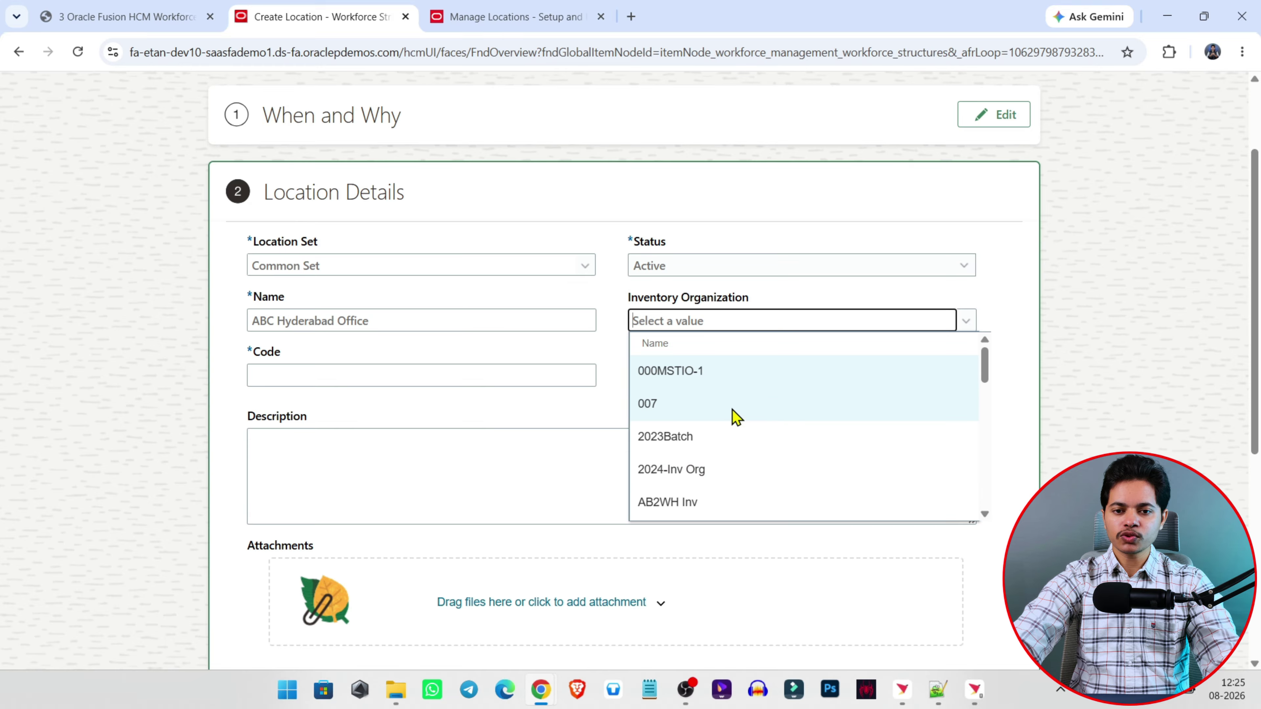
scroll(731, 412, "down", 2)
scroll(705, 418, "up", 2)
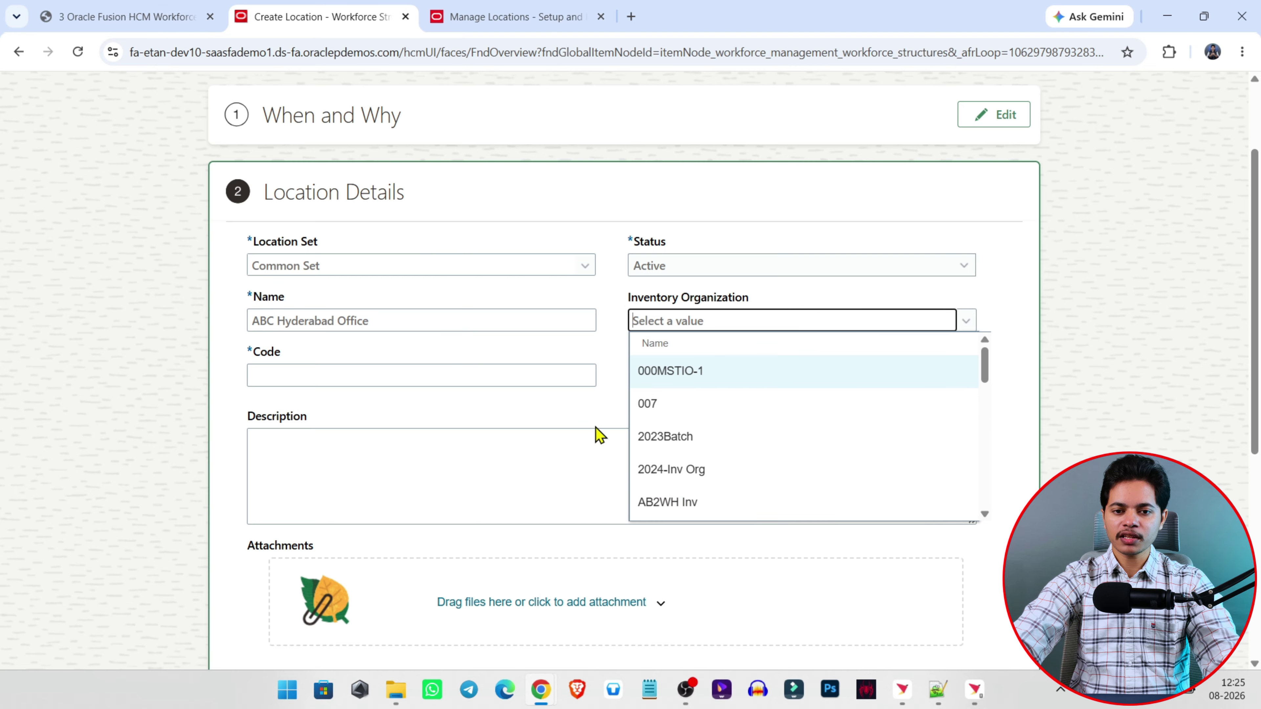
left_click(585, 430)
left_click(397, 375)
left_click(715, 434)
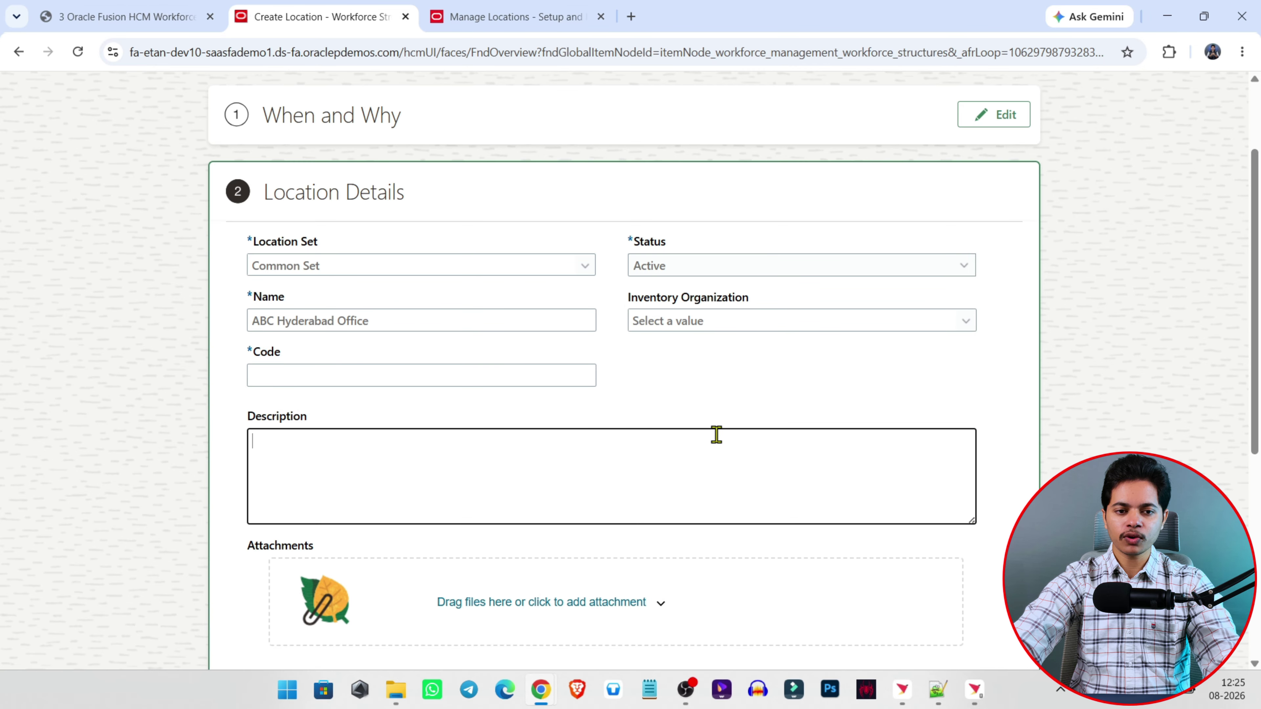
Step: Copy the location name into the code and replace its first space with an underscore, giving ABC_Hyderabad Office
left_click(286, 378)
left_click_drag(391, 316, 254, 376)
key("ctrl+c")
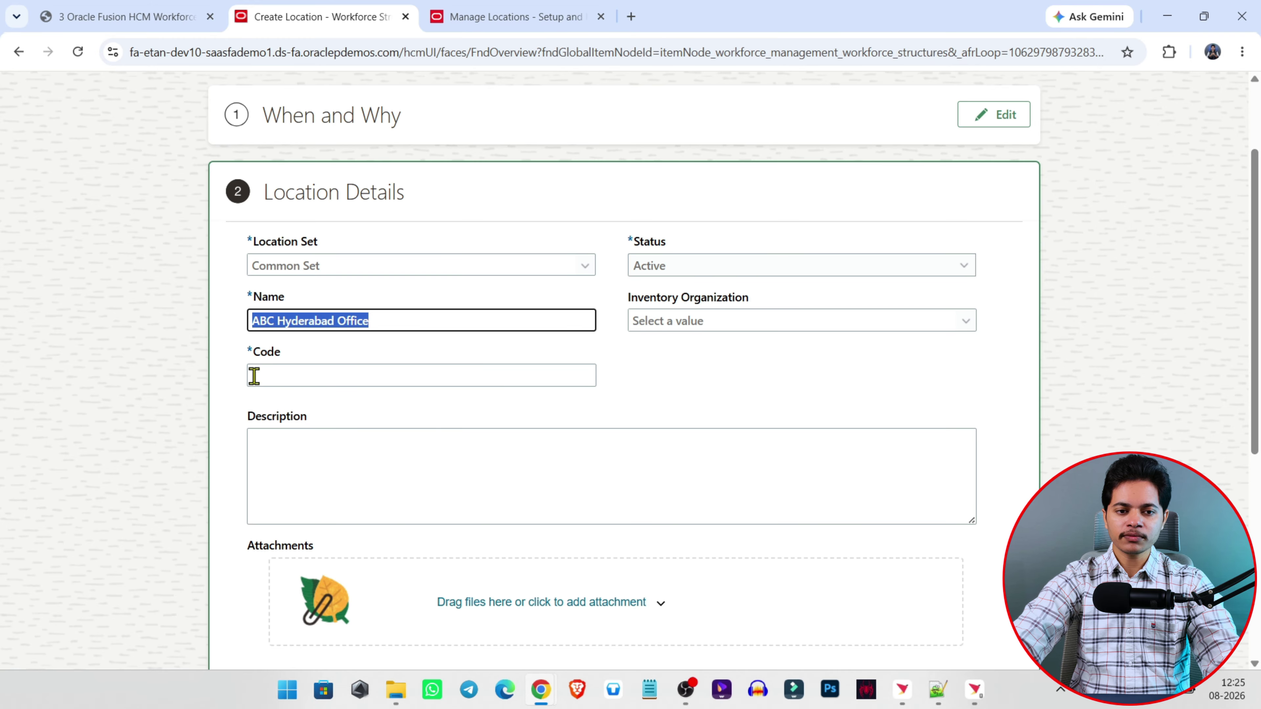
left_click(282, 373)
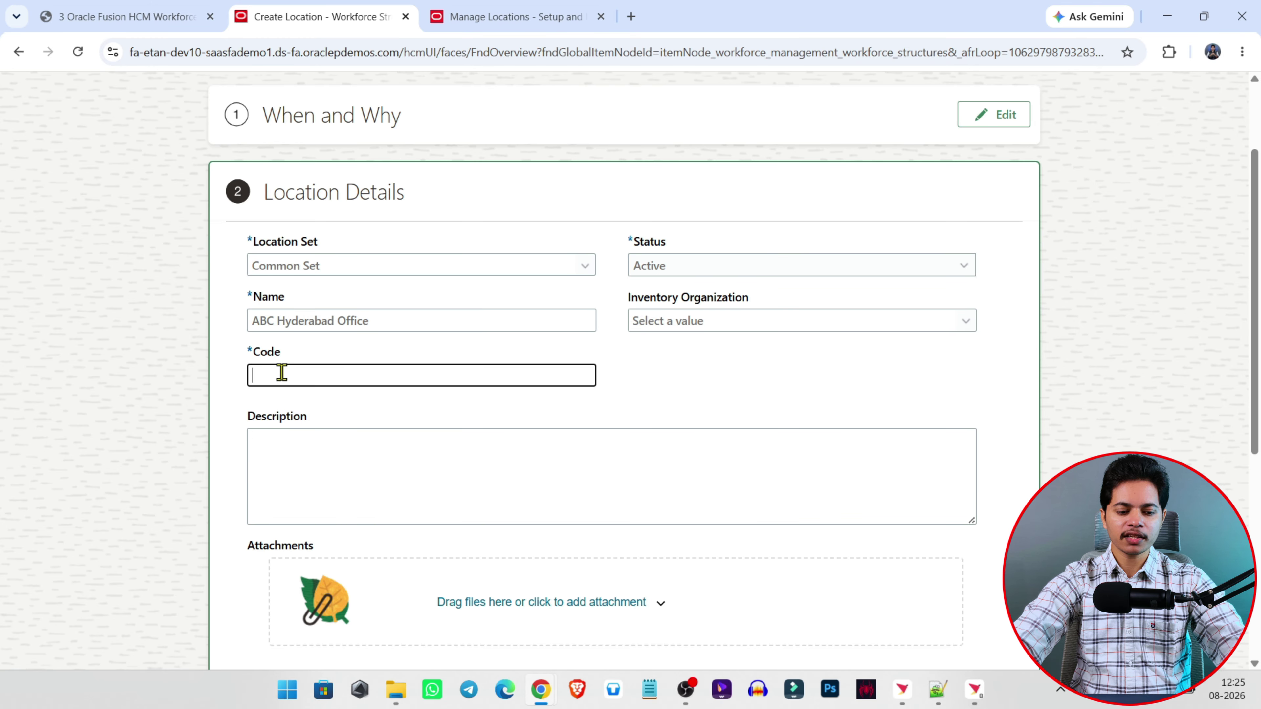
key("ctrl+v")
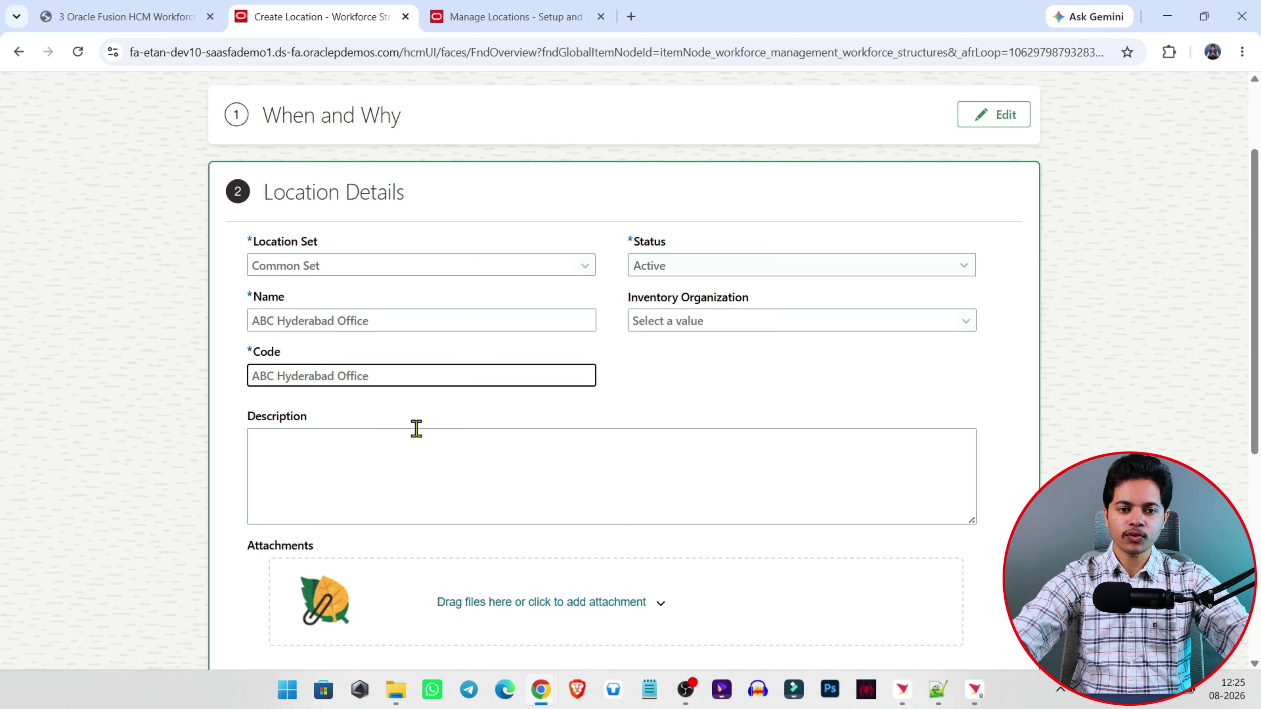
key("BackSpace")
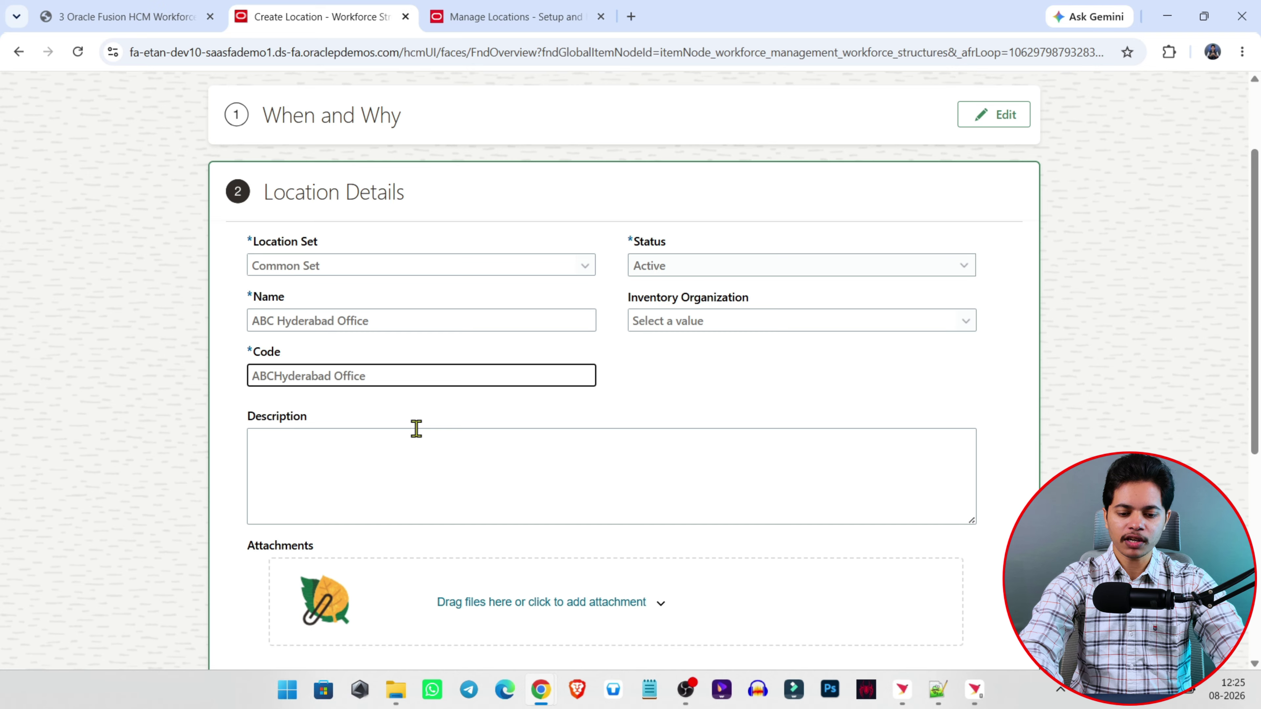
type("_")
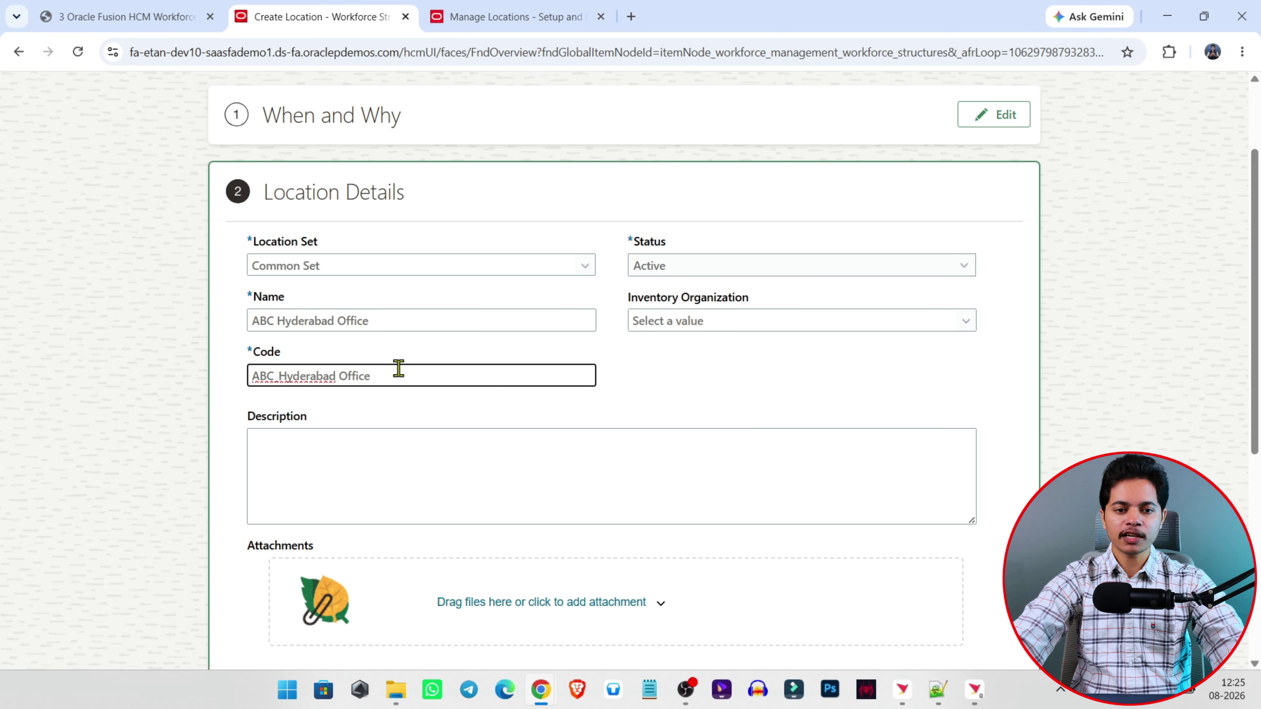
Step: Copy the location code into a new Notepad++ document and convert it to uppercase
left_click_drag(398, 371, 219, 375)
key("ctrl+c")
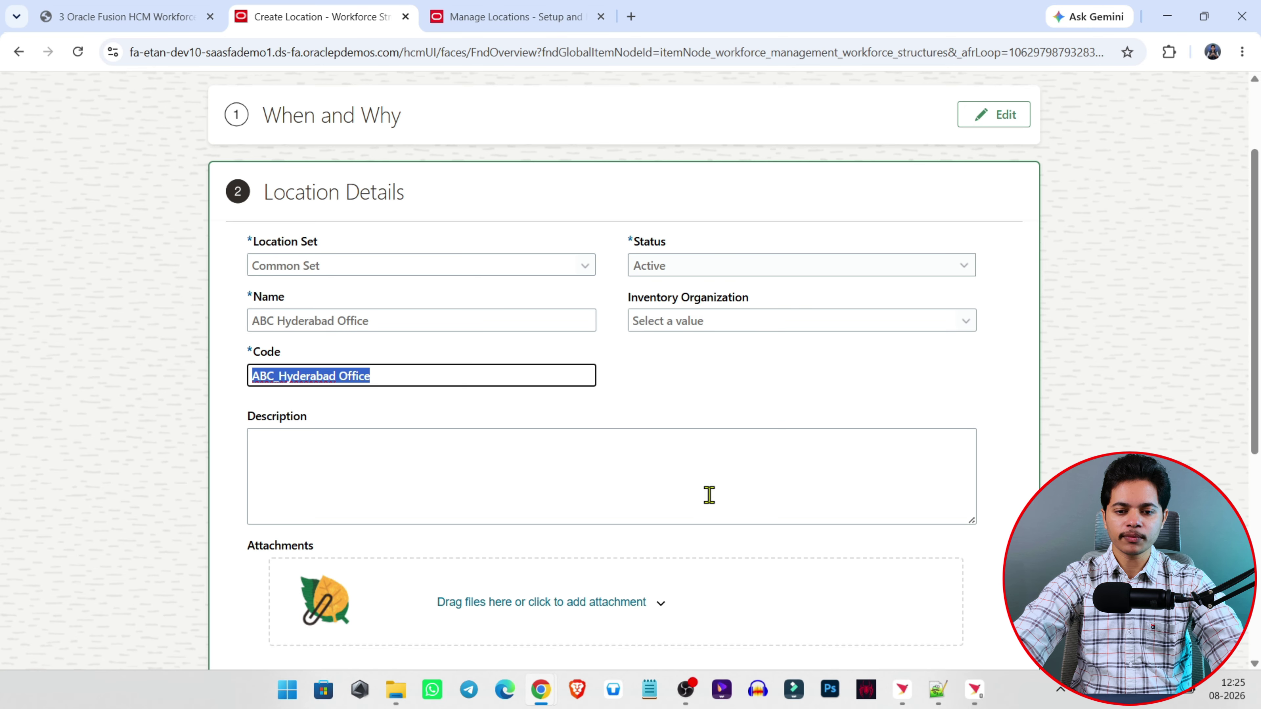
left_click(935, 698)
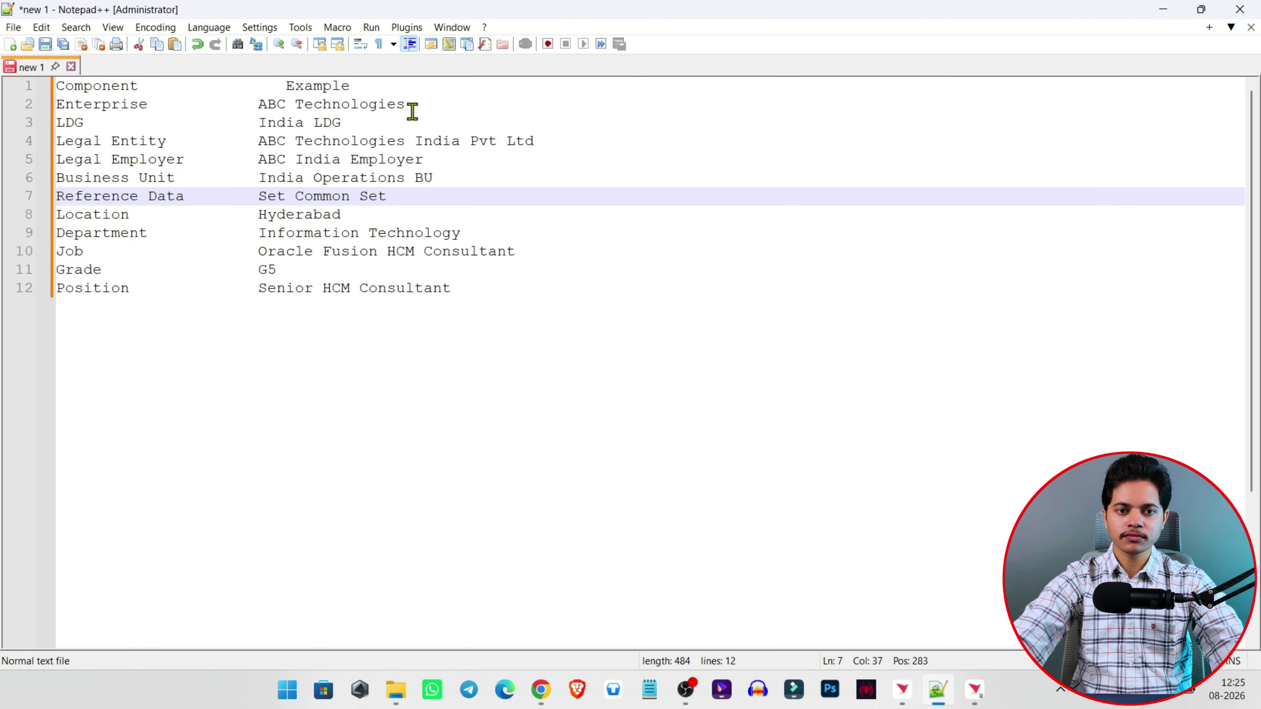
double_click(138, 64)
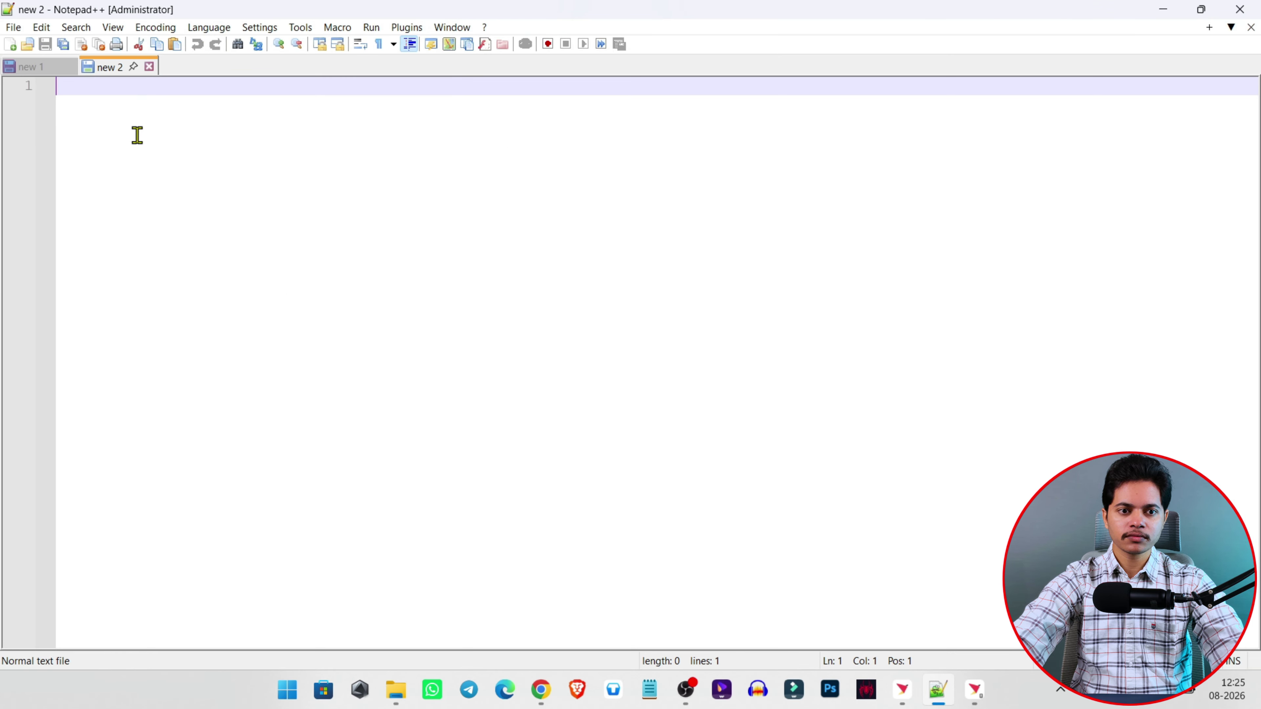
key("ctrl+v")
left_click_drag(248, 85, 52, 86)
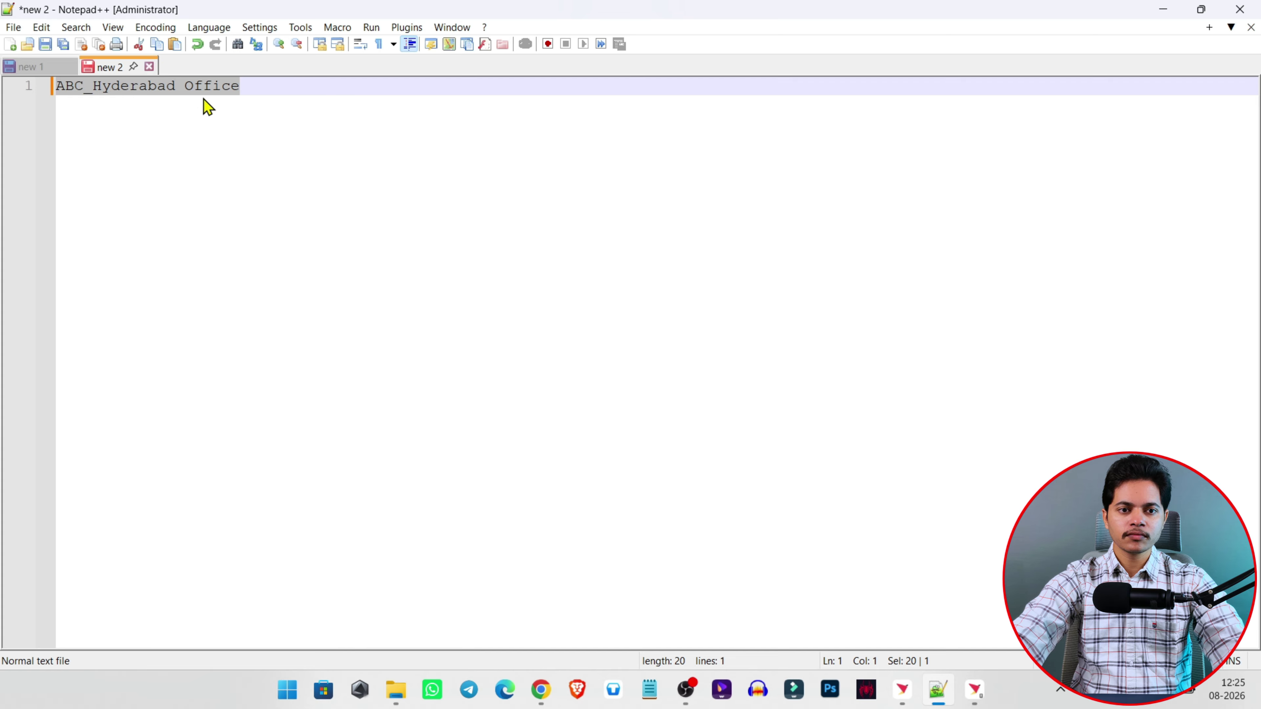
right_click(188, 80)
left_click(254, 300)
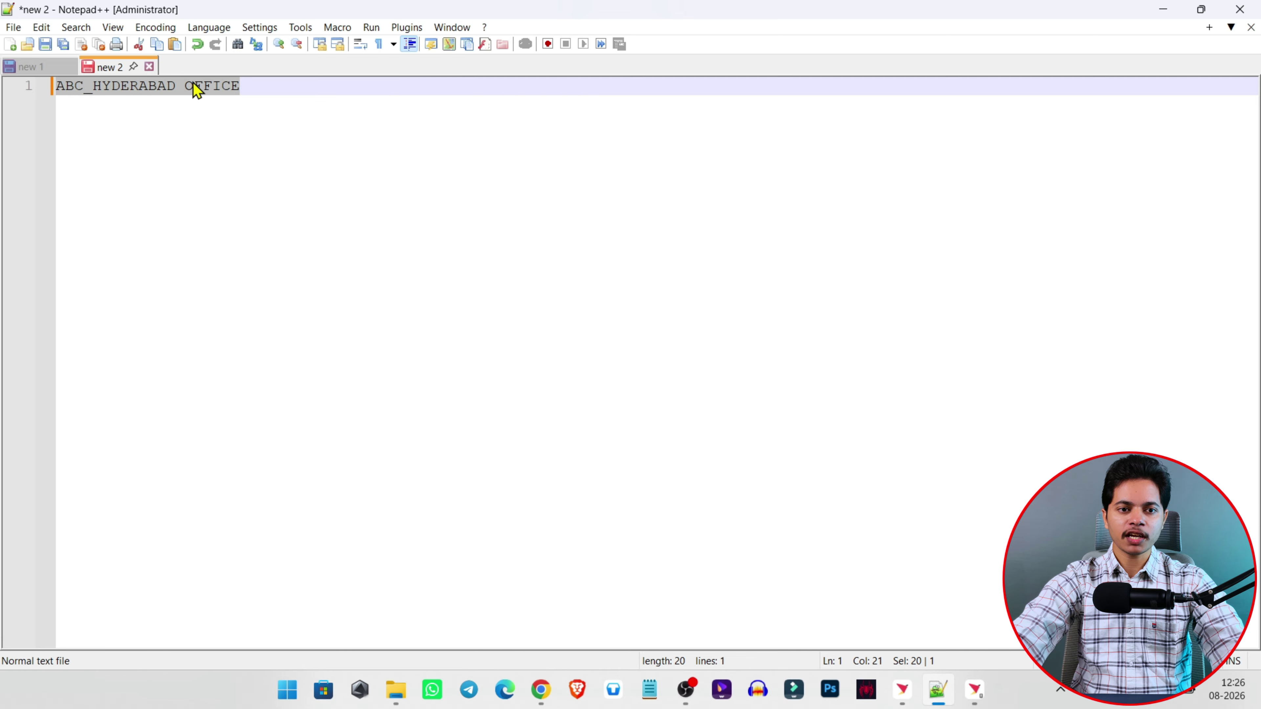
Step: Replace the space before OFFICE with an underscore and select the whole code ABC_HYDERABAD_OFFICE
left_click(196, 85)
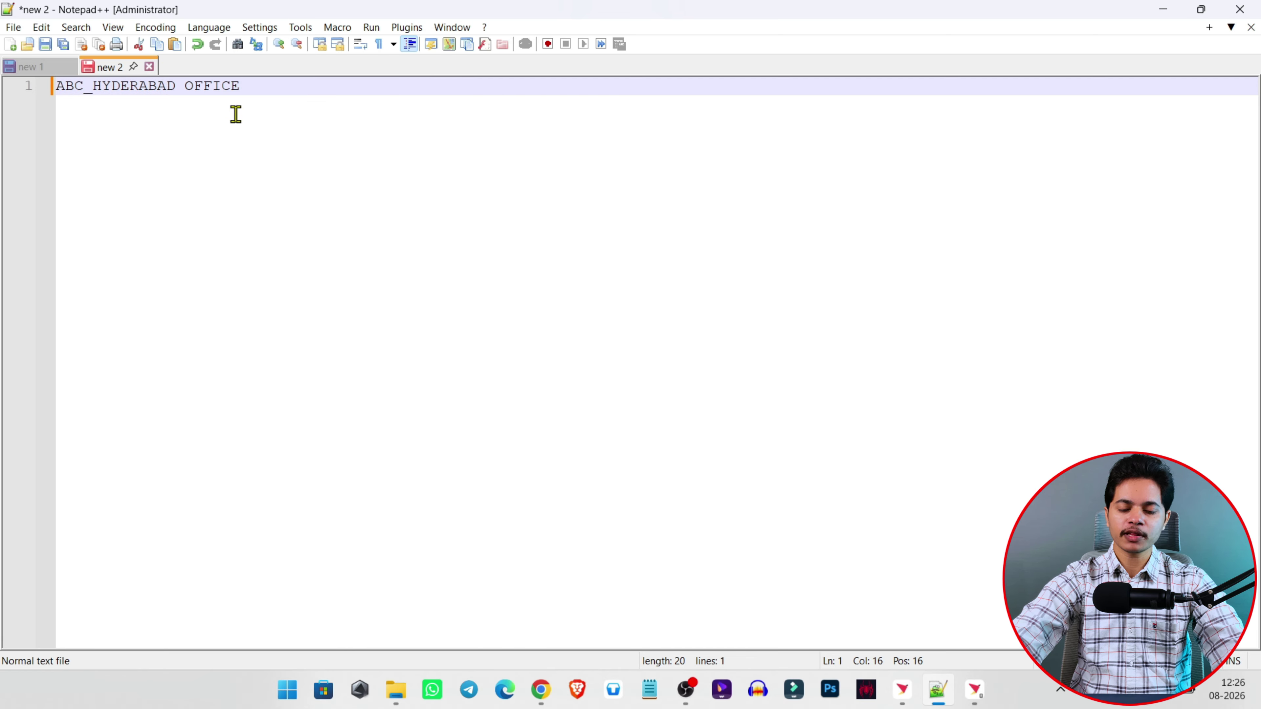
key("BackSpace")
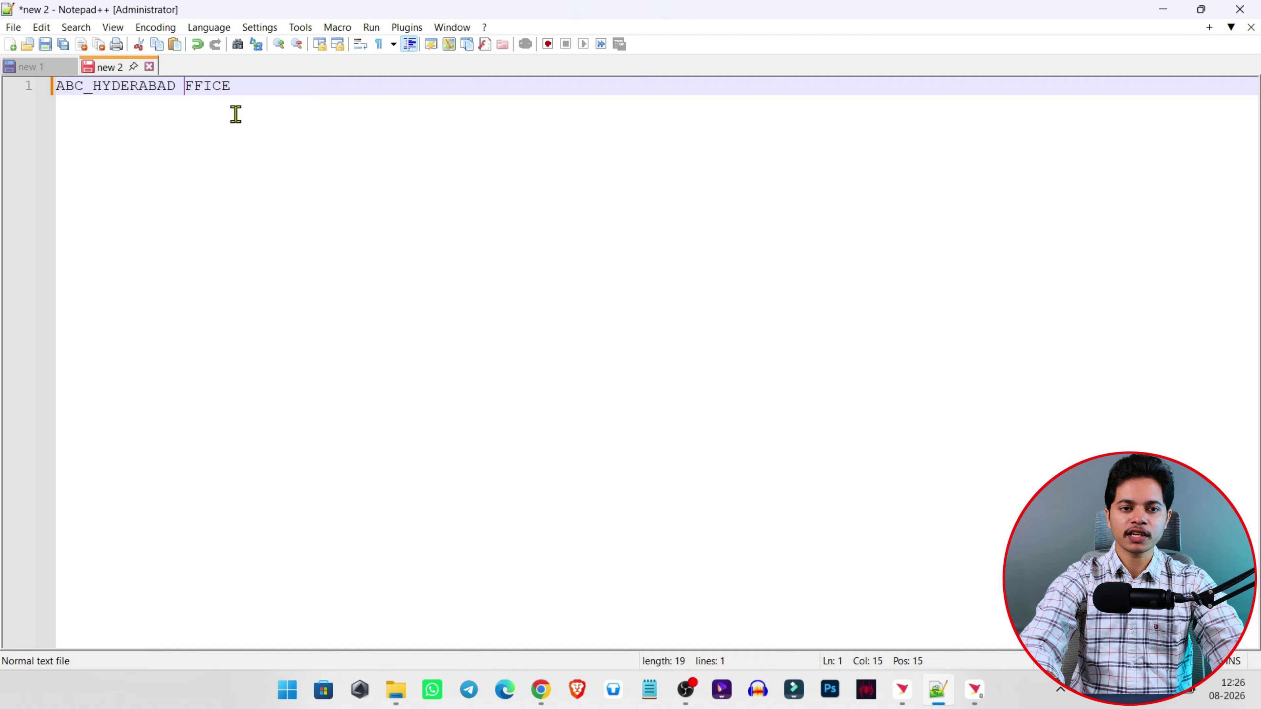
key("BackSpace")
type("_")
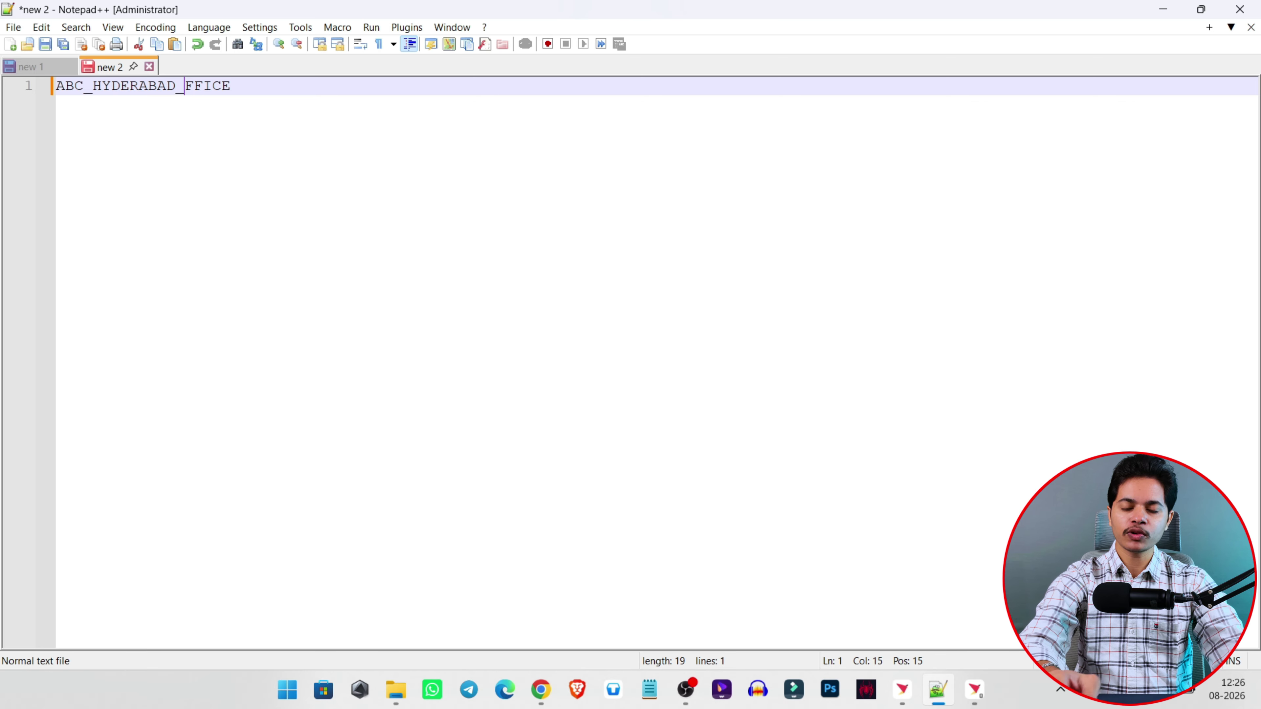
type("O")
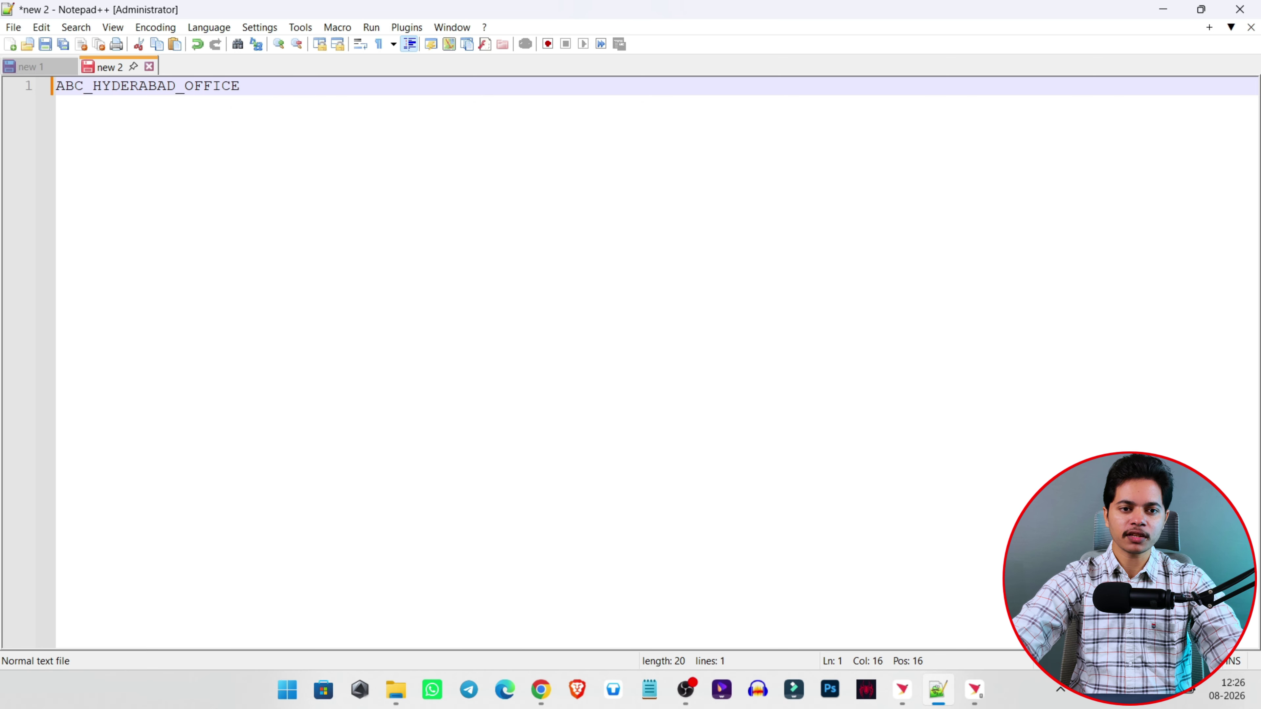
double_click(186, 88)
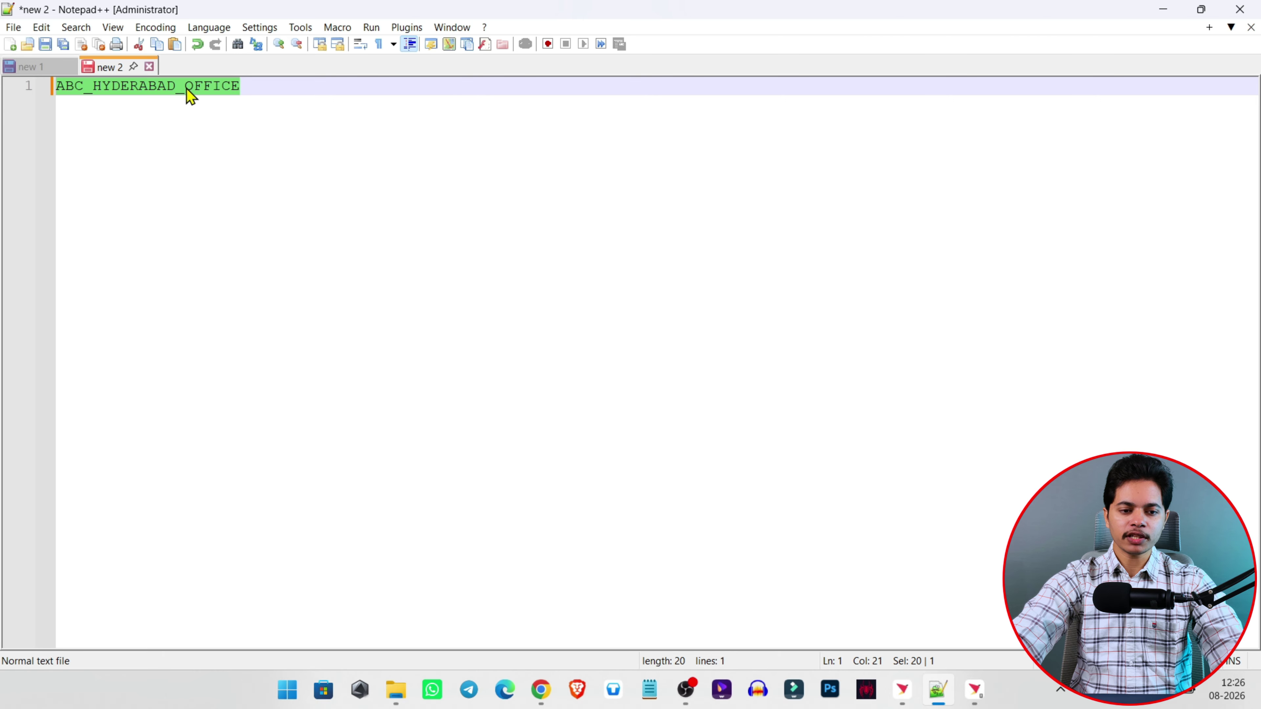
Step: Paste the uppercase code ABC_HYDERABAD_OFFICE as the location code in the Create Location form and continue to the main address
key("alt+Tab")
key("ctrl+v")
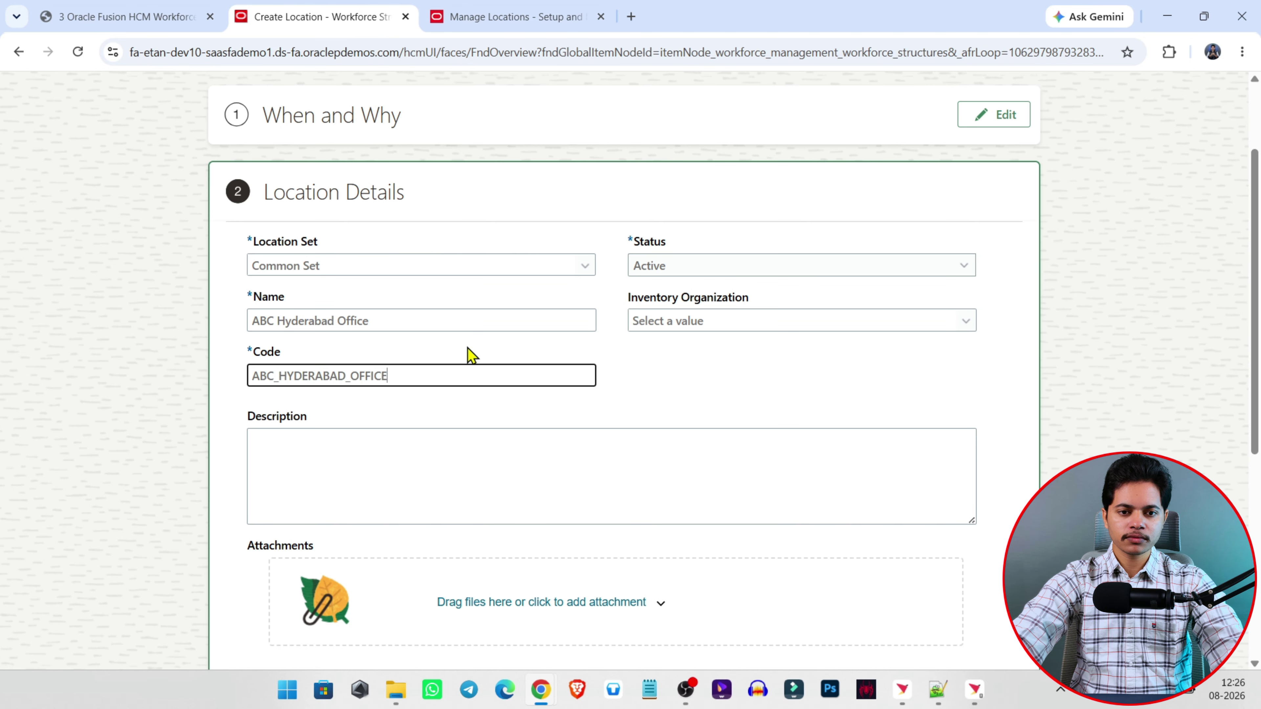
scroll(690, 421, "down", 1)
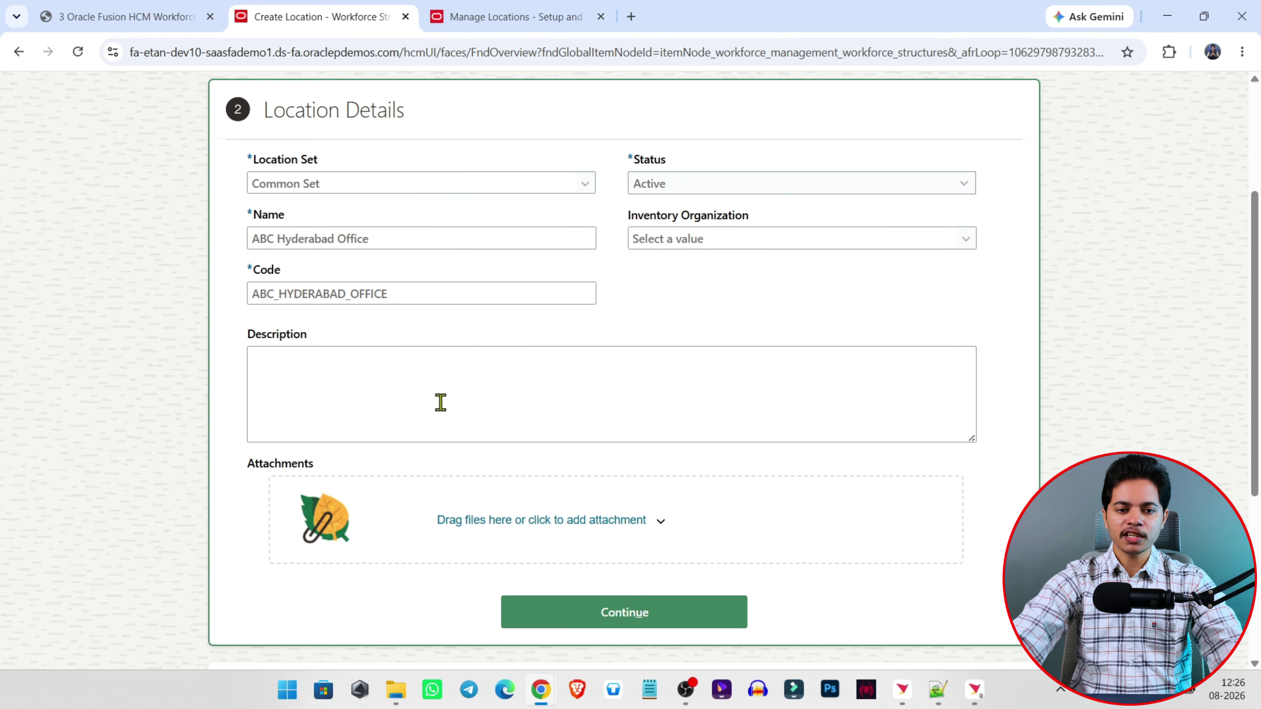
scroll(424, 389, "down", 1)
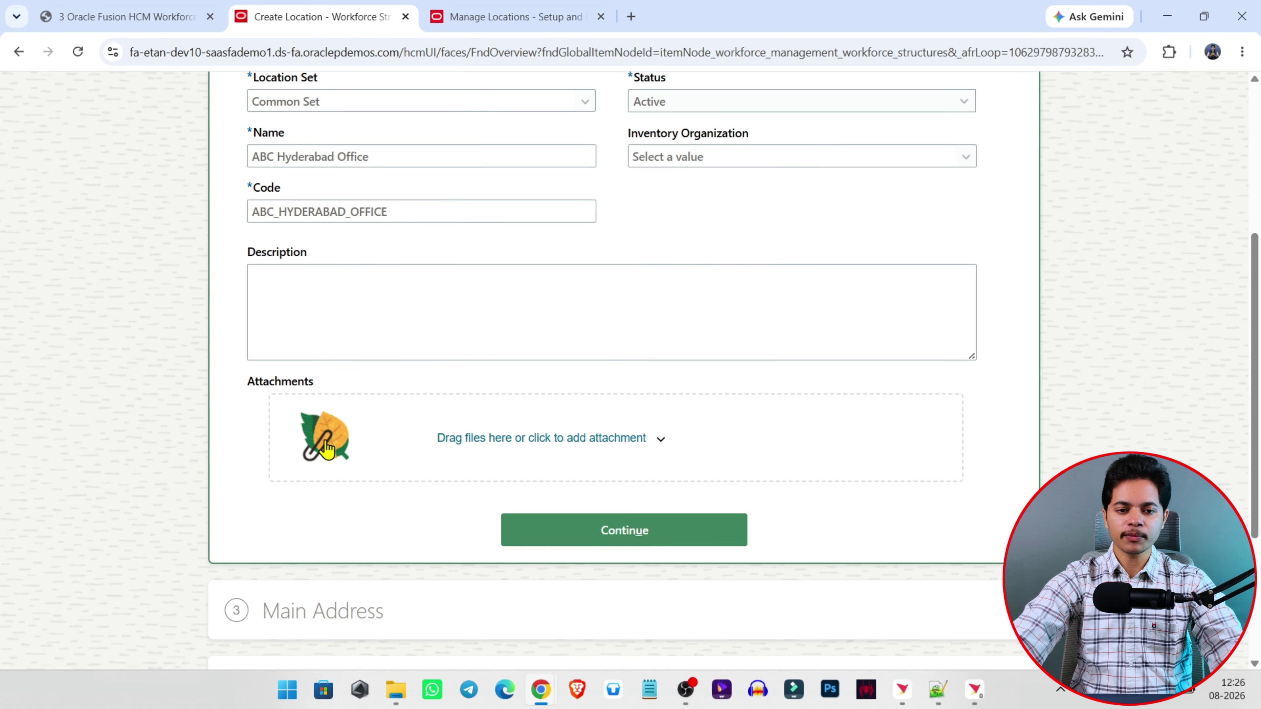
scroll(478, 442, "down", 2)
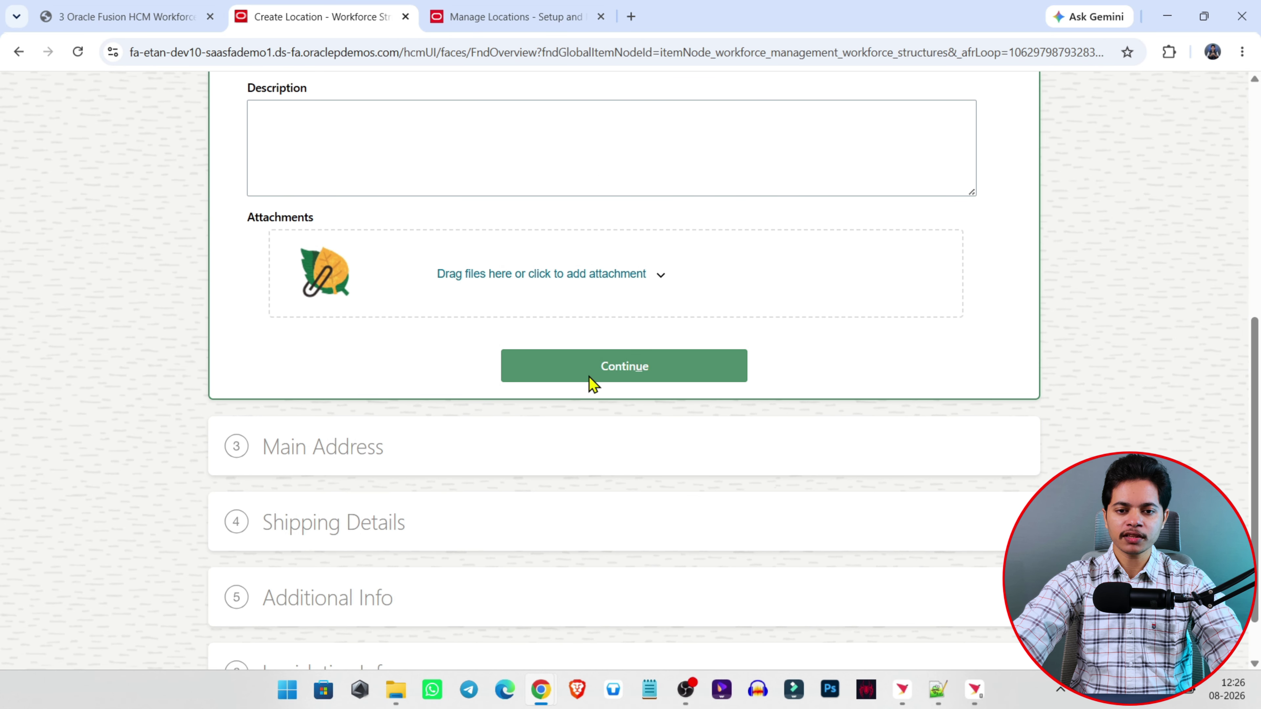
left_click(590, 377)
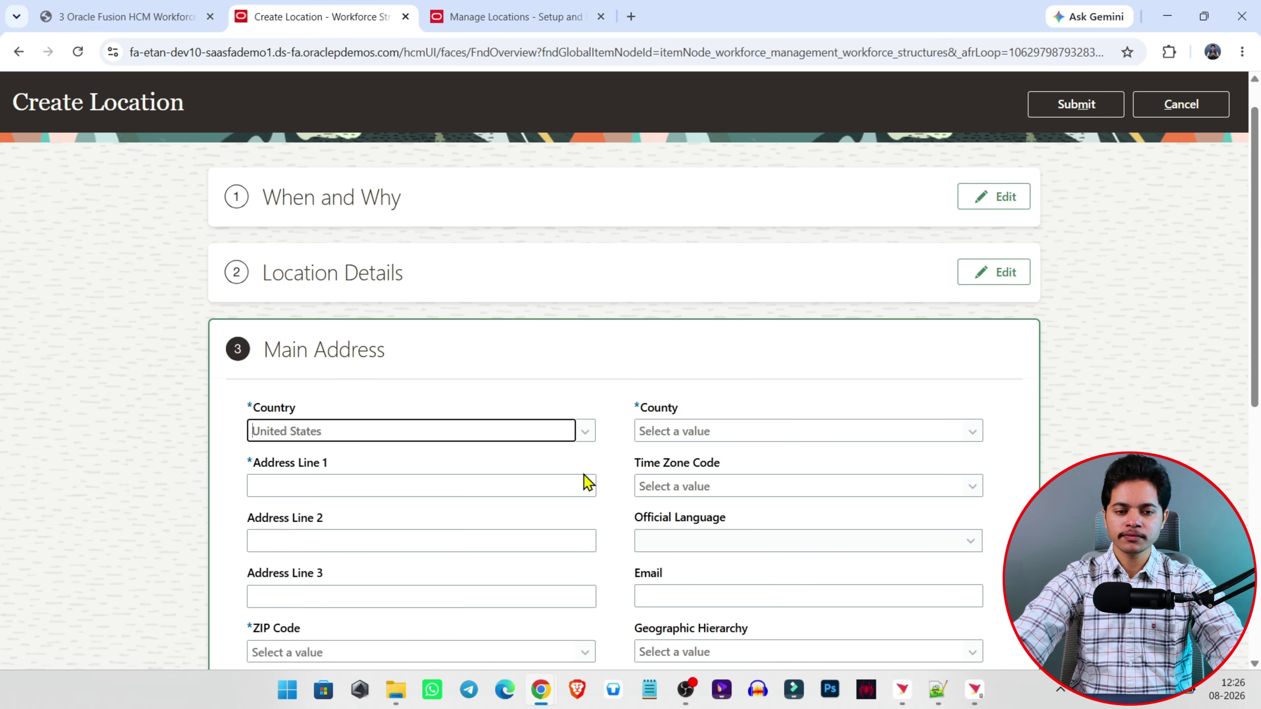
Step: Set the country of the main address to India
scroll(597, 442, "down", 2)
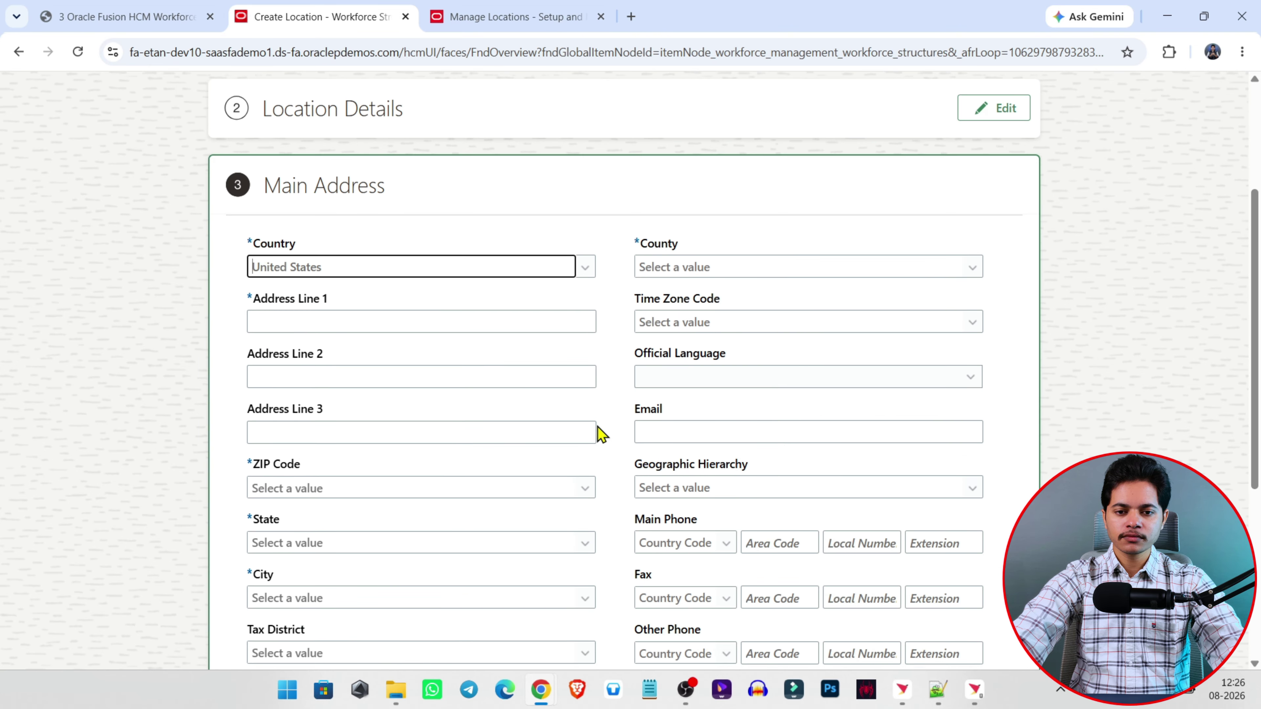
left_click(575, 268)
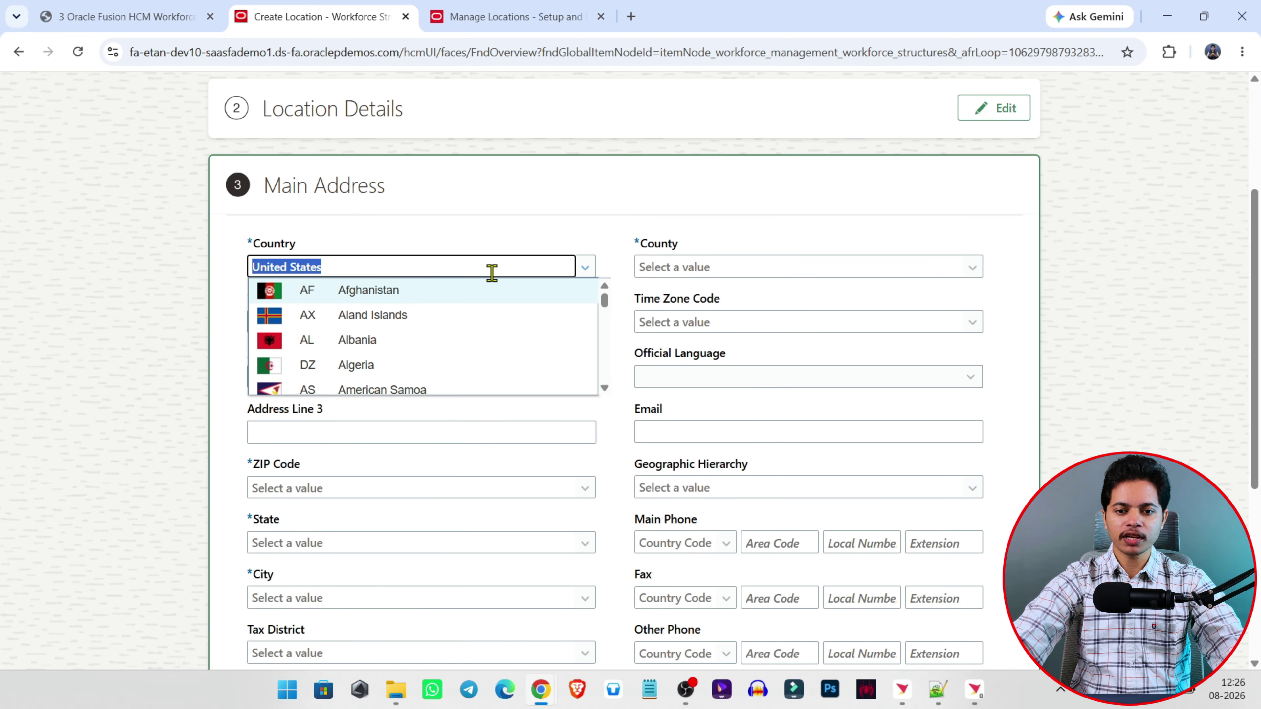
type("in")
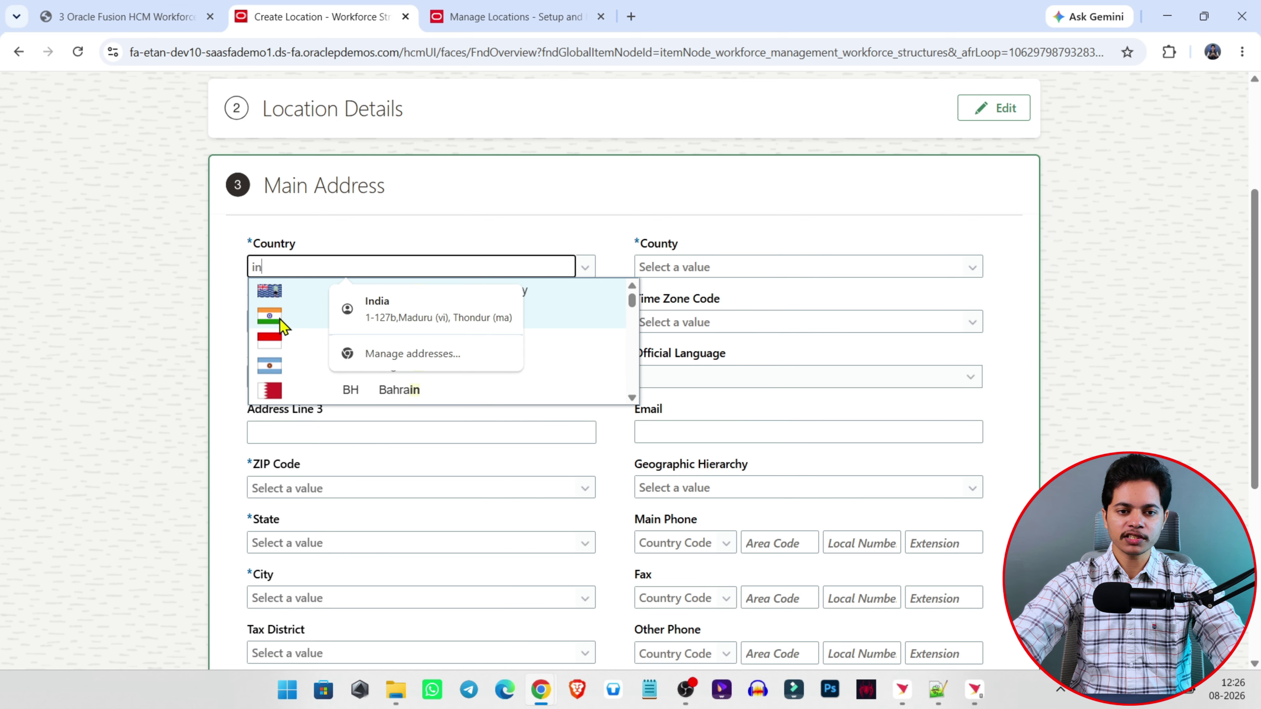
left_click(280, 318)
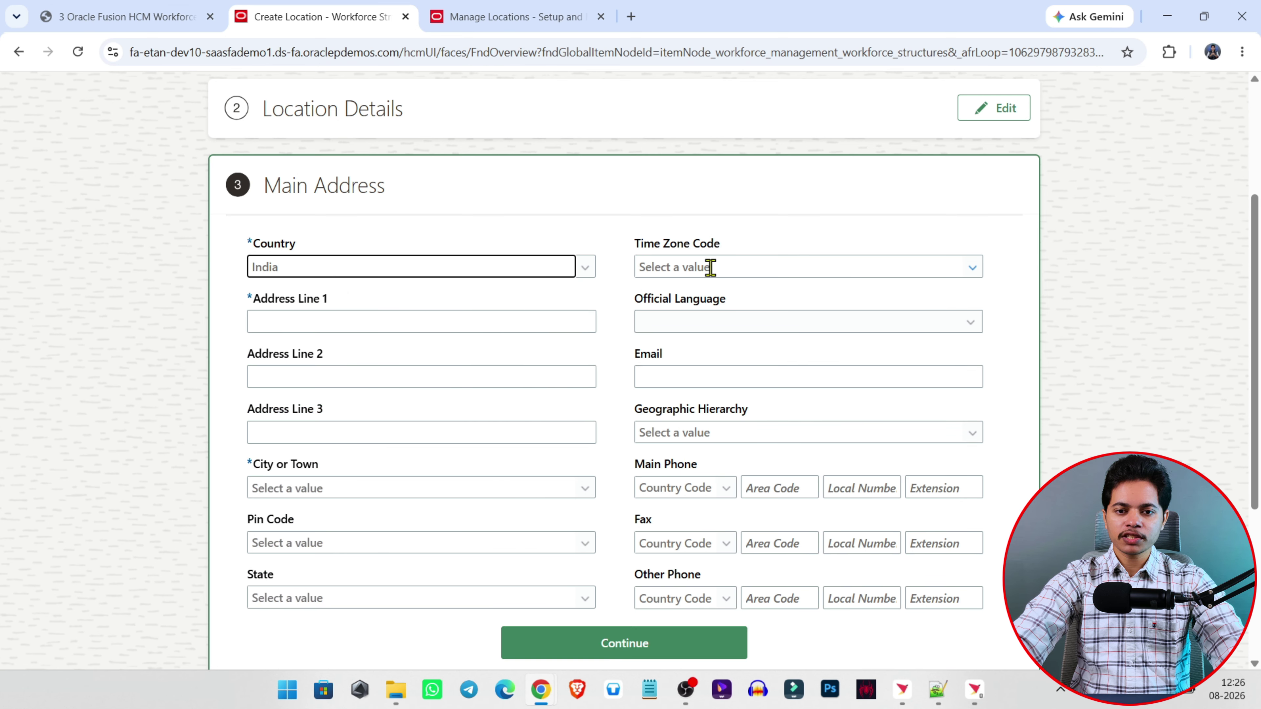
Step: Search the time zones for "ko", choose Asia/Kolkata (India Standard Time), and leave the official language blank
left_click(711, 268)
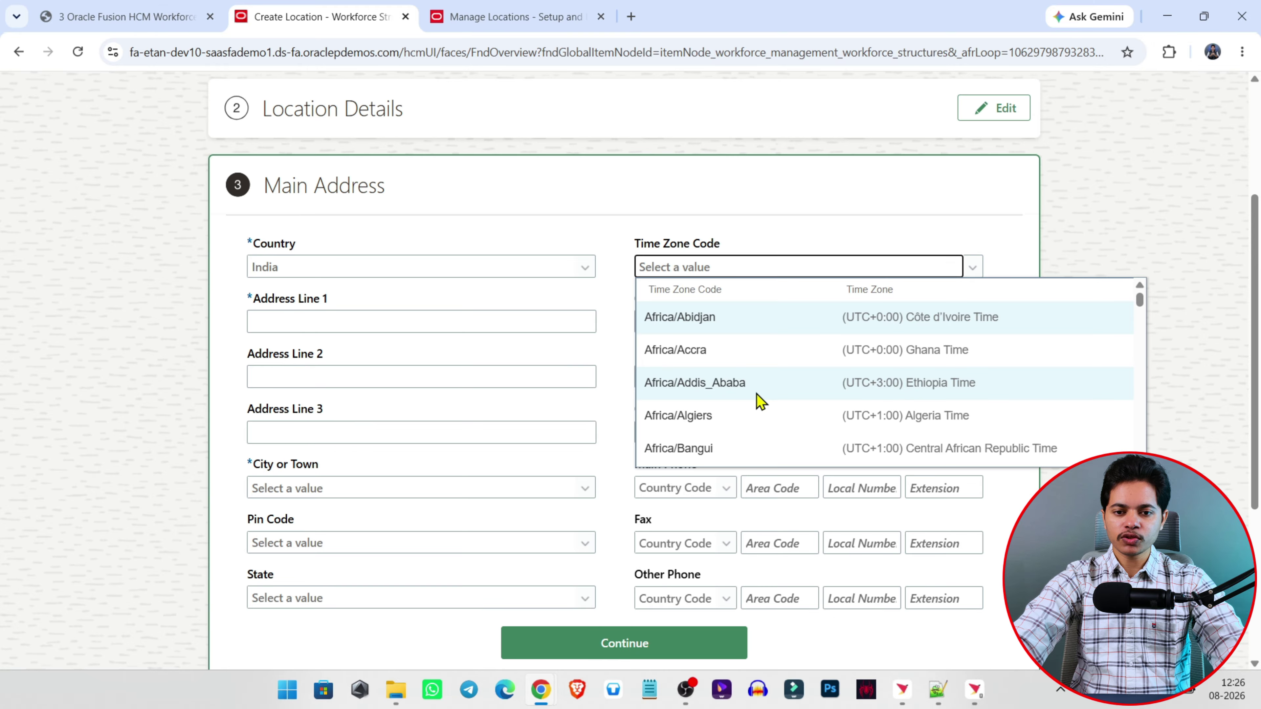
scroll(754, 403, "down", 5)
scroll(759, 401, "down", 7)
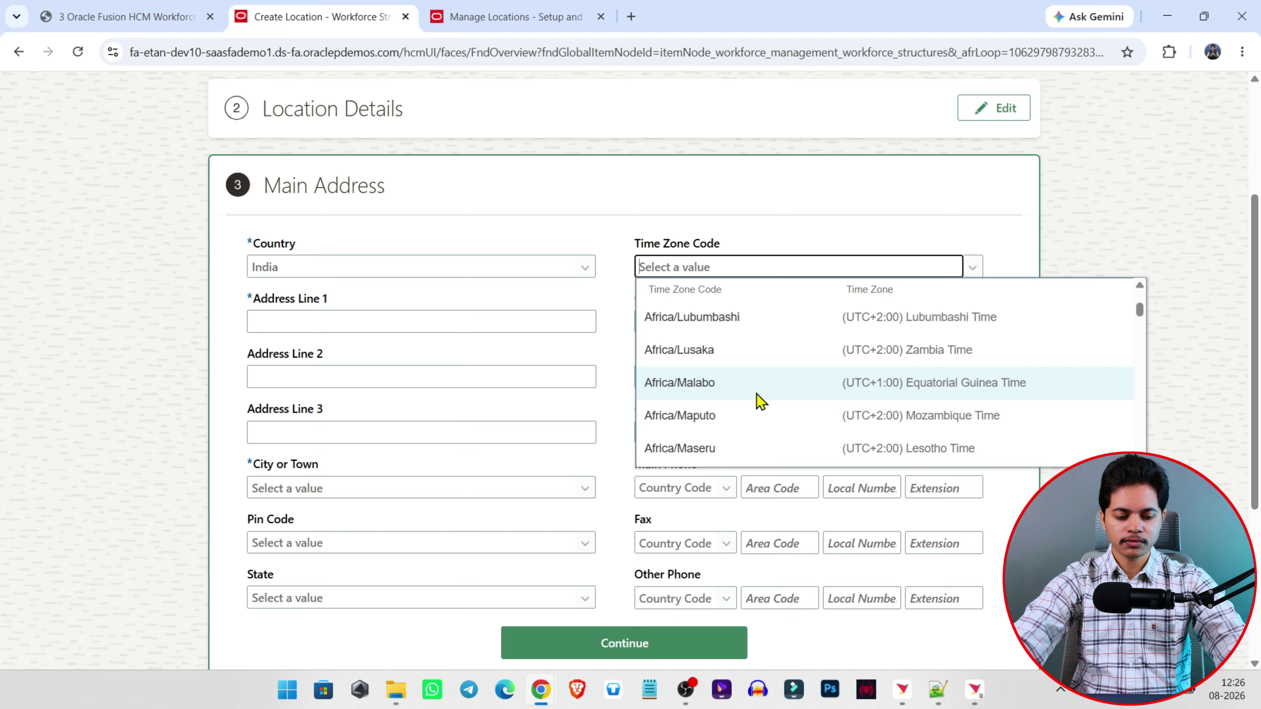
type("ko")
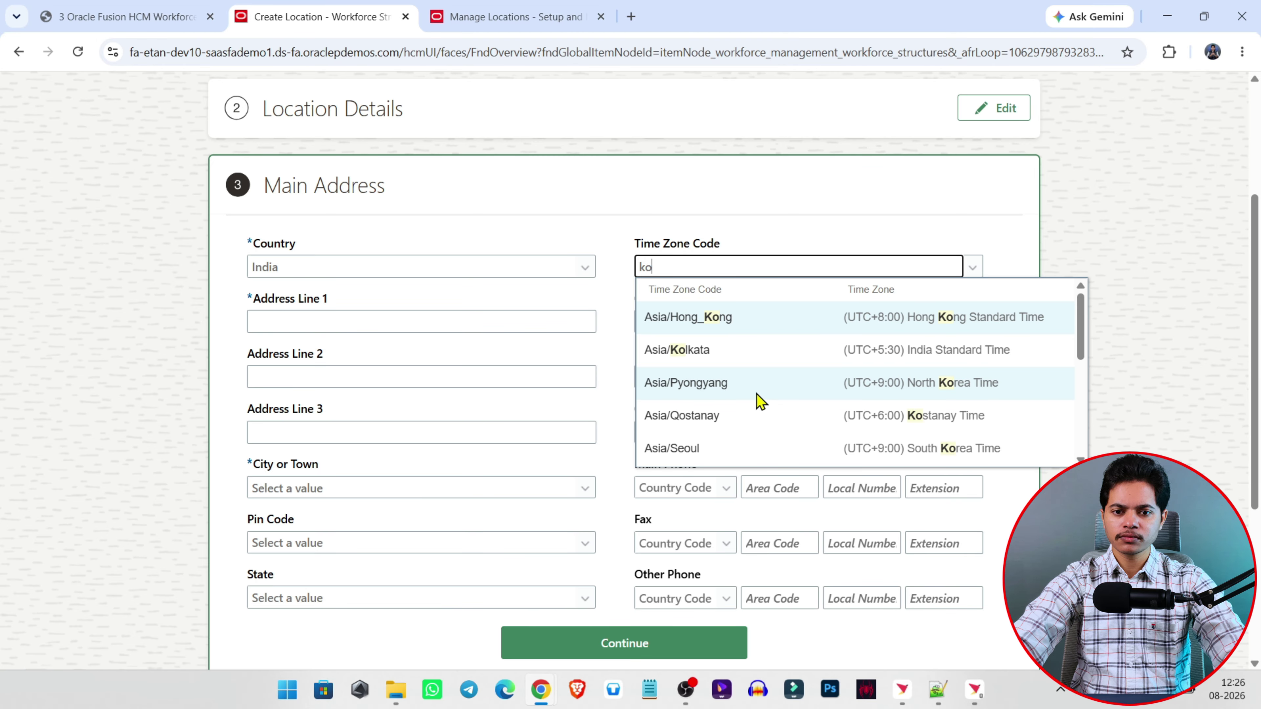
left_click(748, 350)
left_click(310, 324)
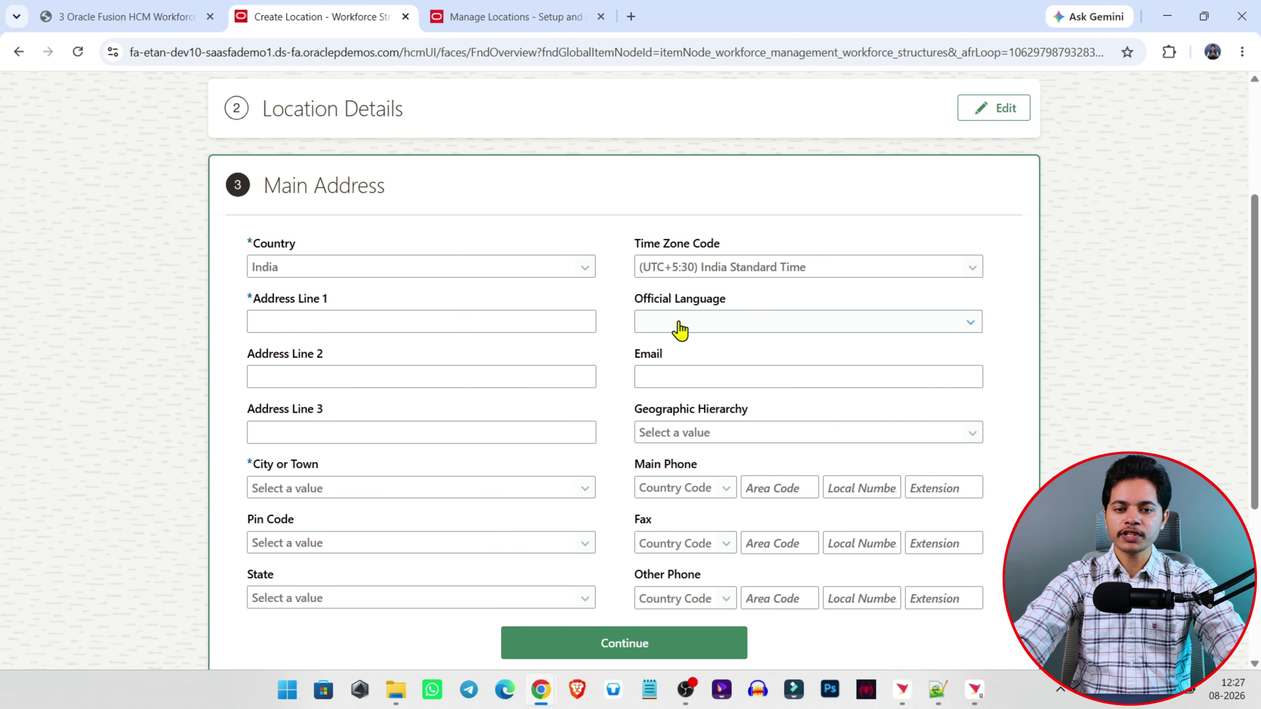
left_click(678, 326)
left_click(810, 291)
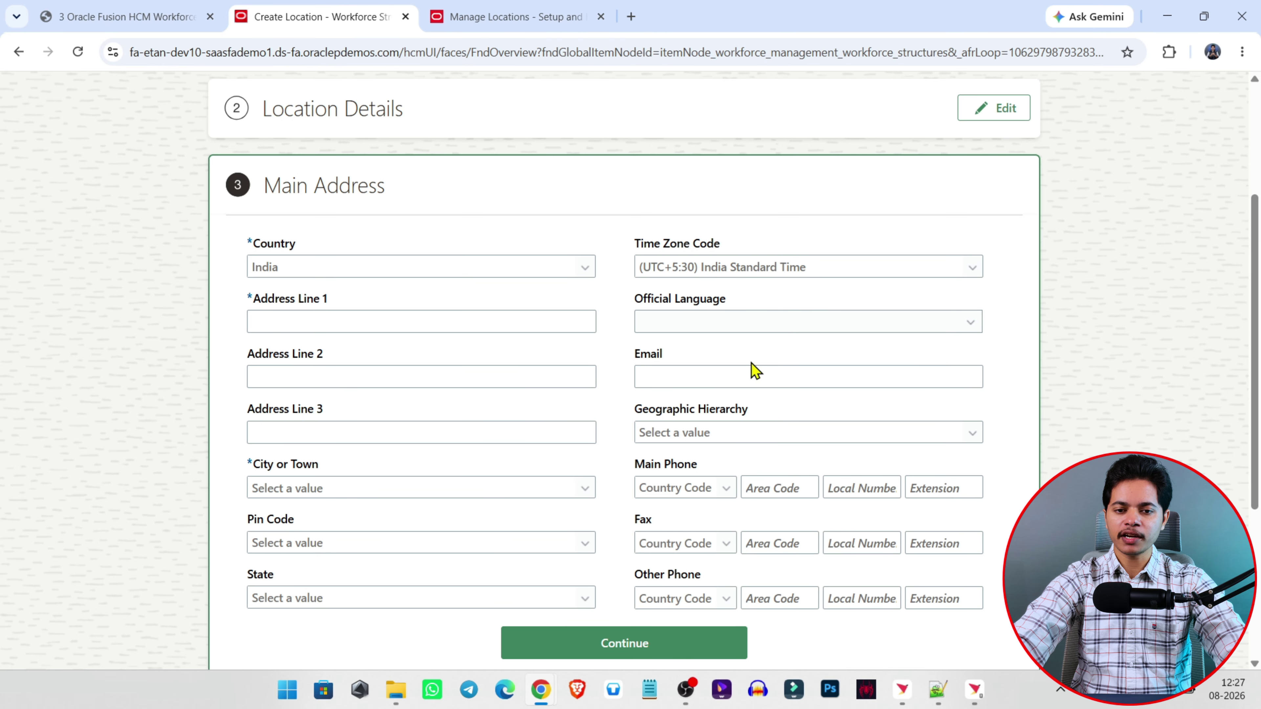
Step: Copy the Address Line 1 value from the sample data PDF into the same field of the location's main address
scroll(844, 436, "down", 2)
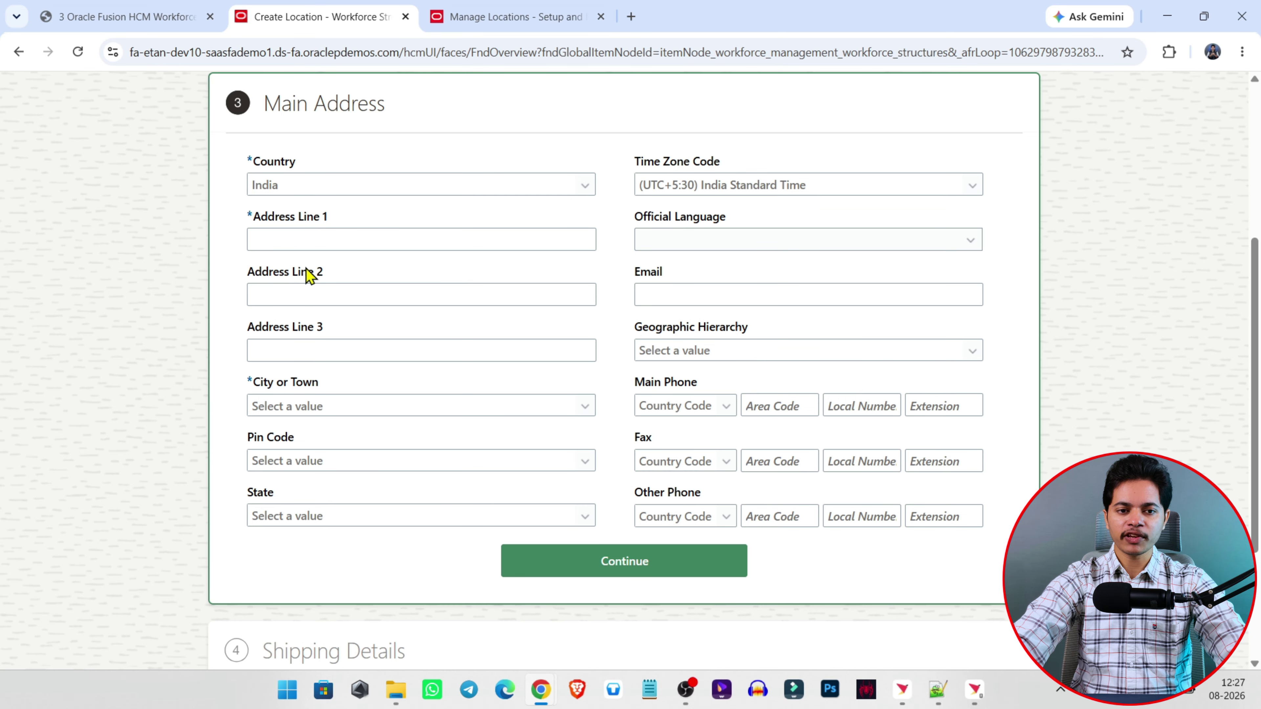
key("alt+Tab")
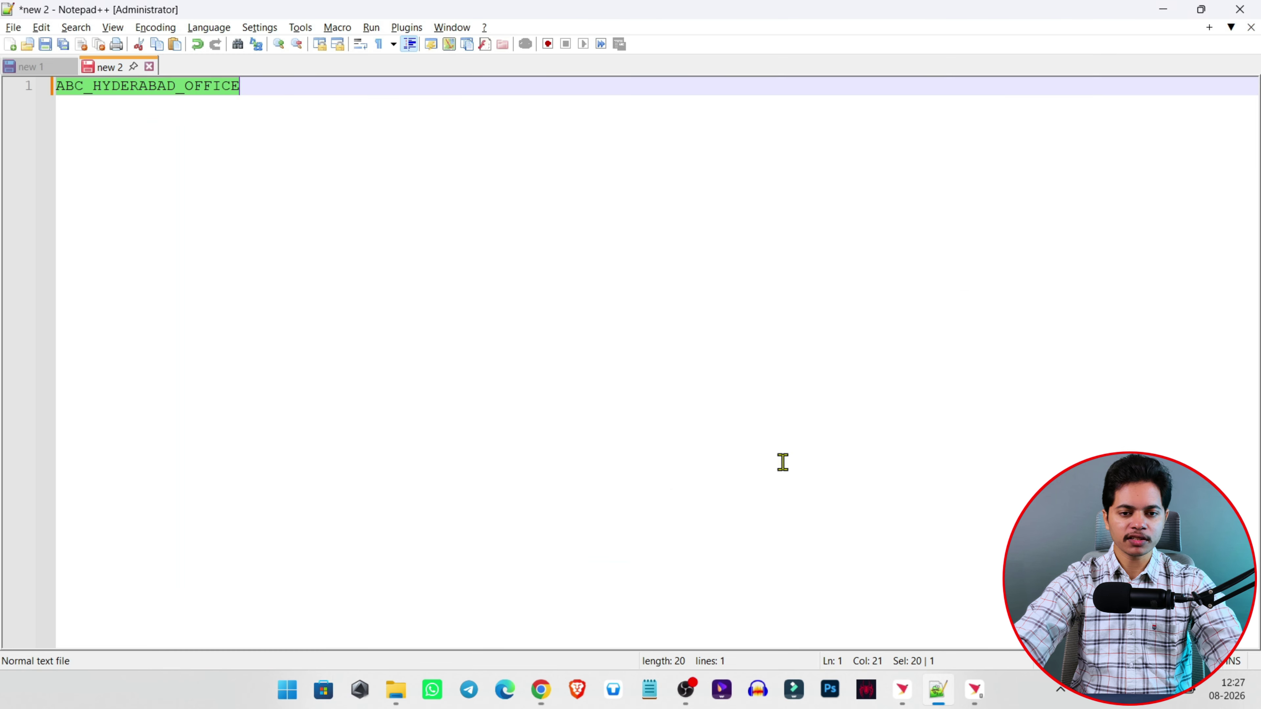
key("alt+Tab")
key("alt+Tab")
key("Tab")
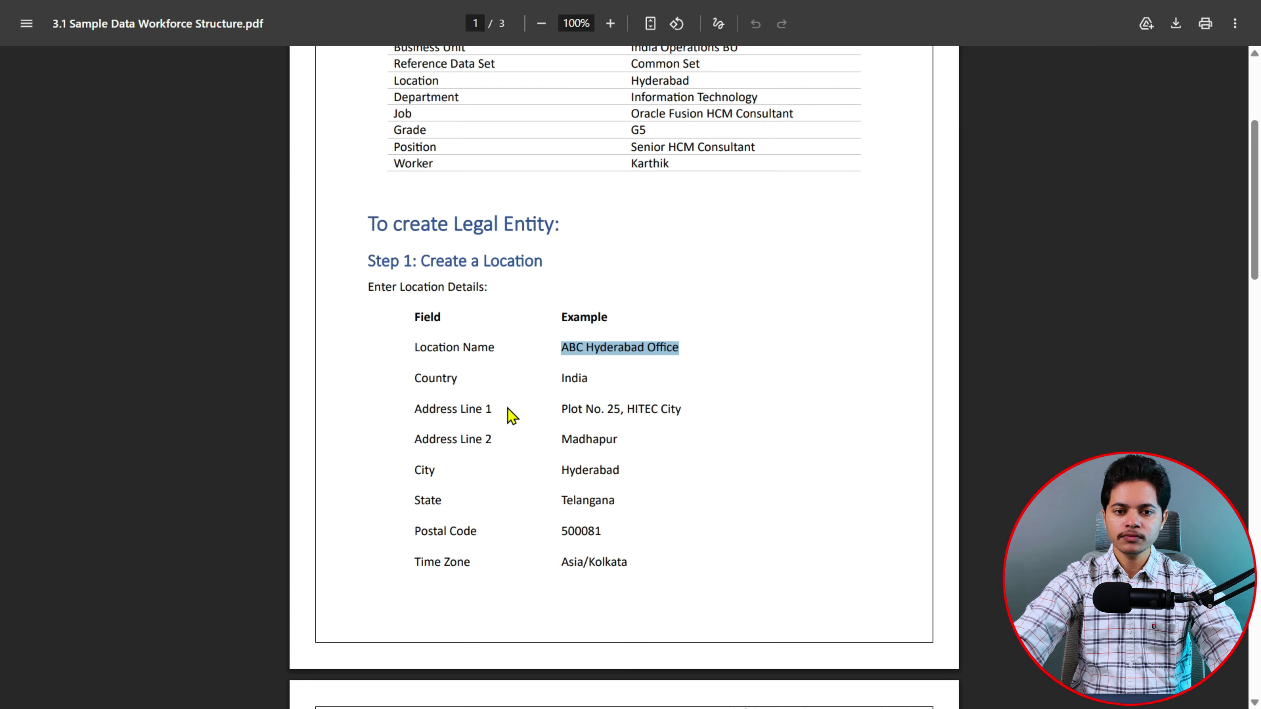
left_click(644, 436)
double_click(570, 383)
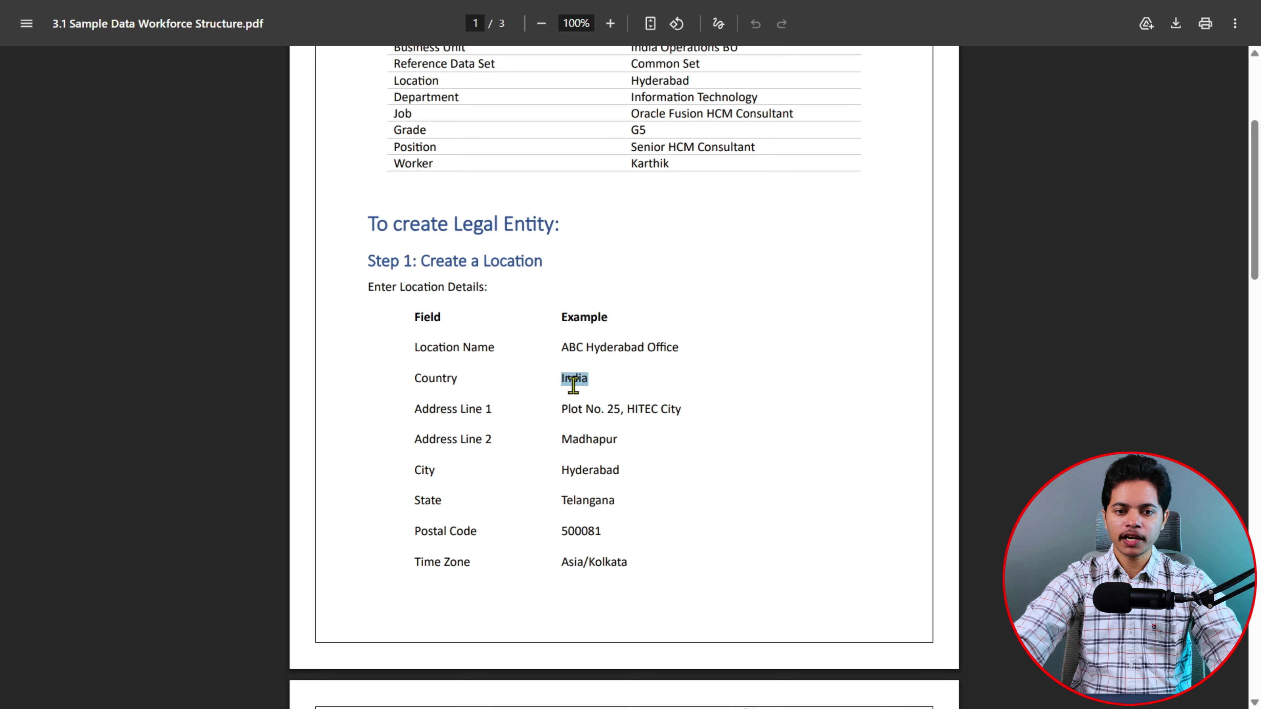
triple_click(589, 417)
left_click(709, 416)
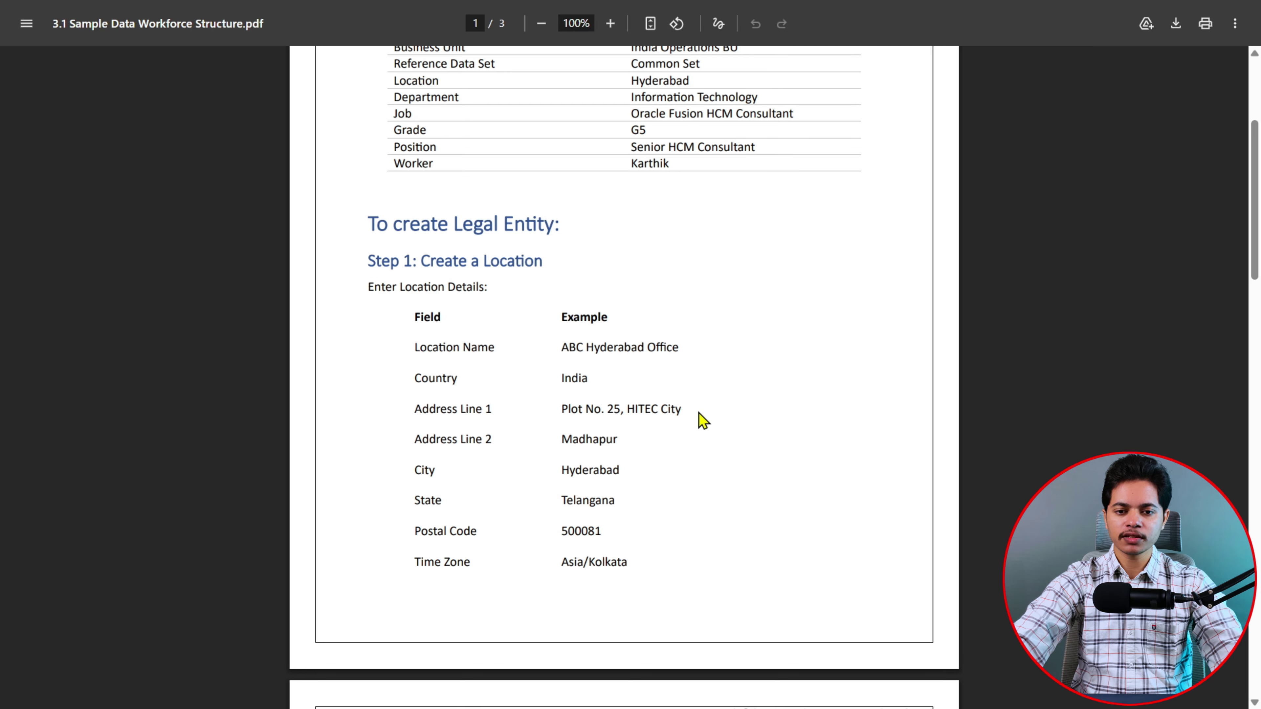
left_click_drag(563, 413, 685, 406)
key("ctrl+c")
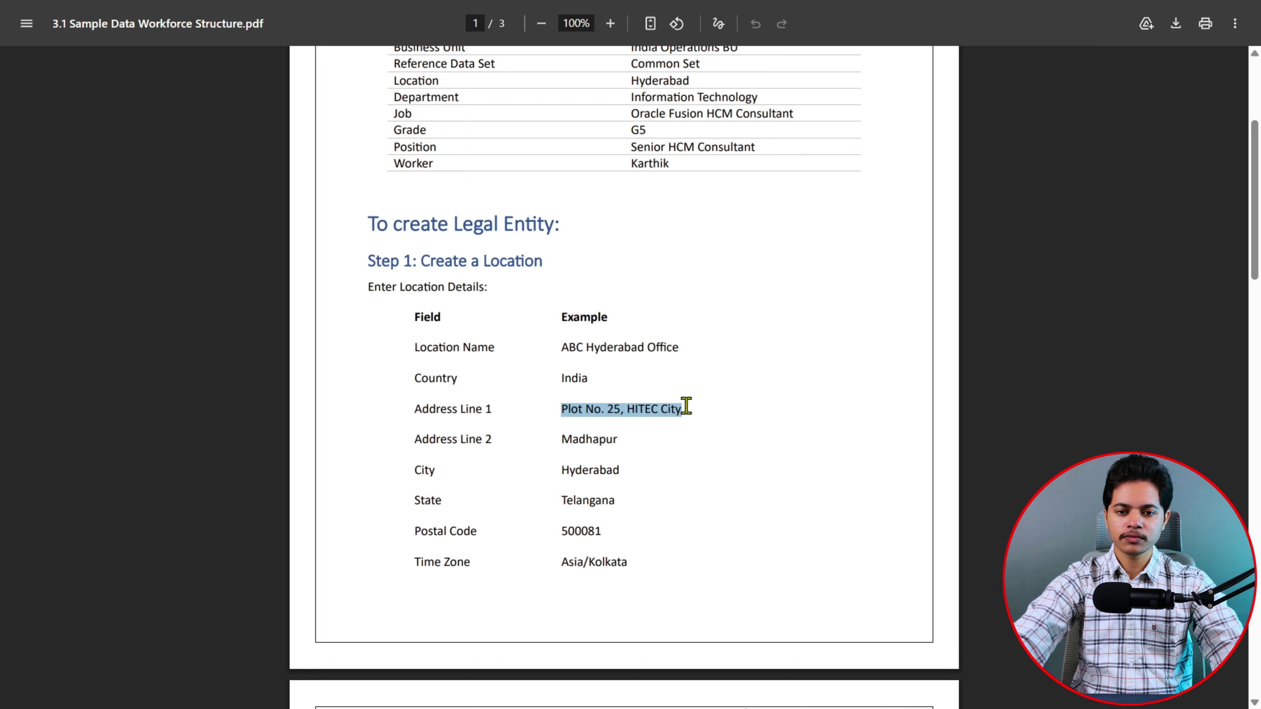
key("alt+Tab")
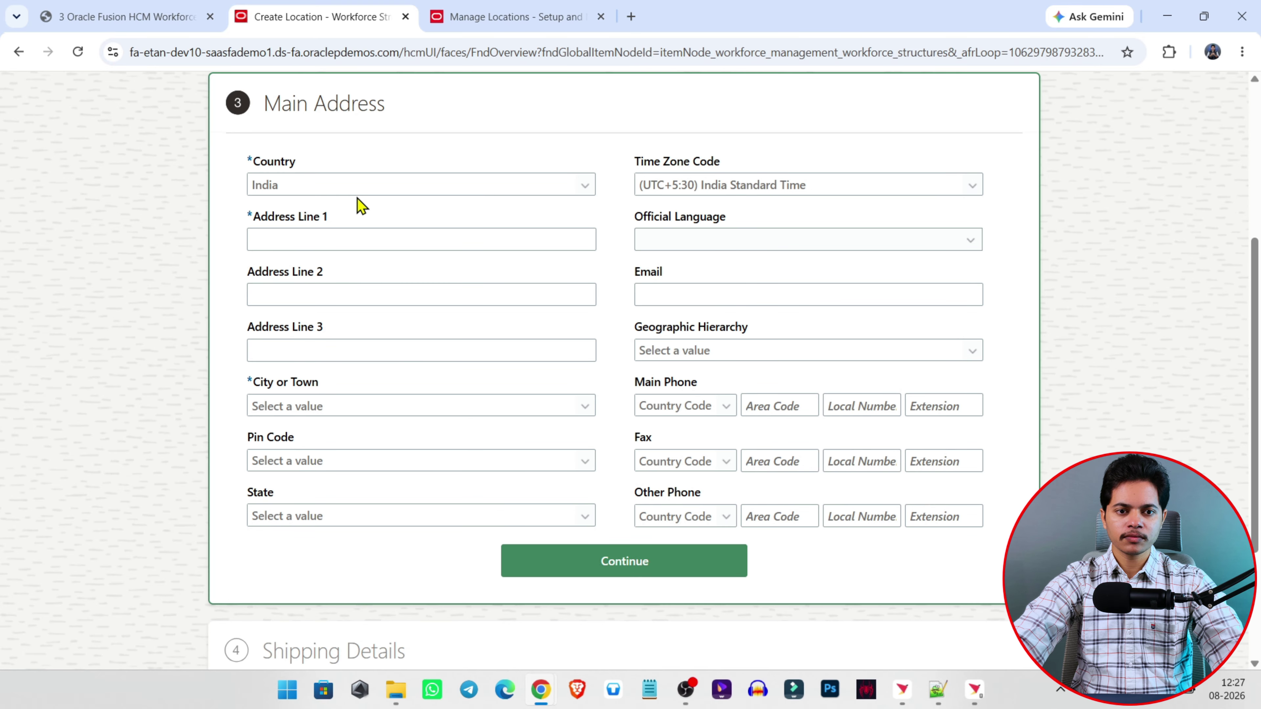
left_click(346, 243)
key("ctrl+v")
Step: Copy the Address Line 2 value from the sample data PDF into the main address
left_click(309, 294)
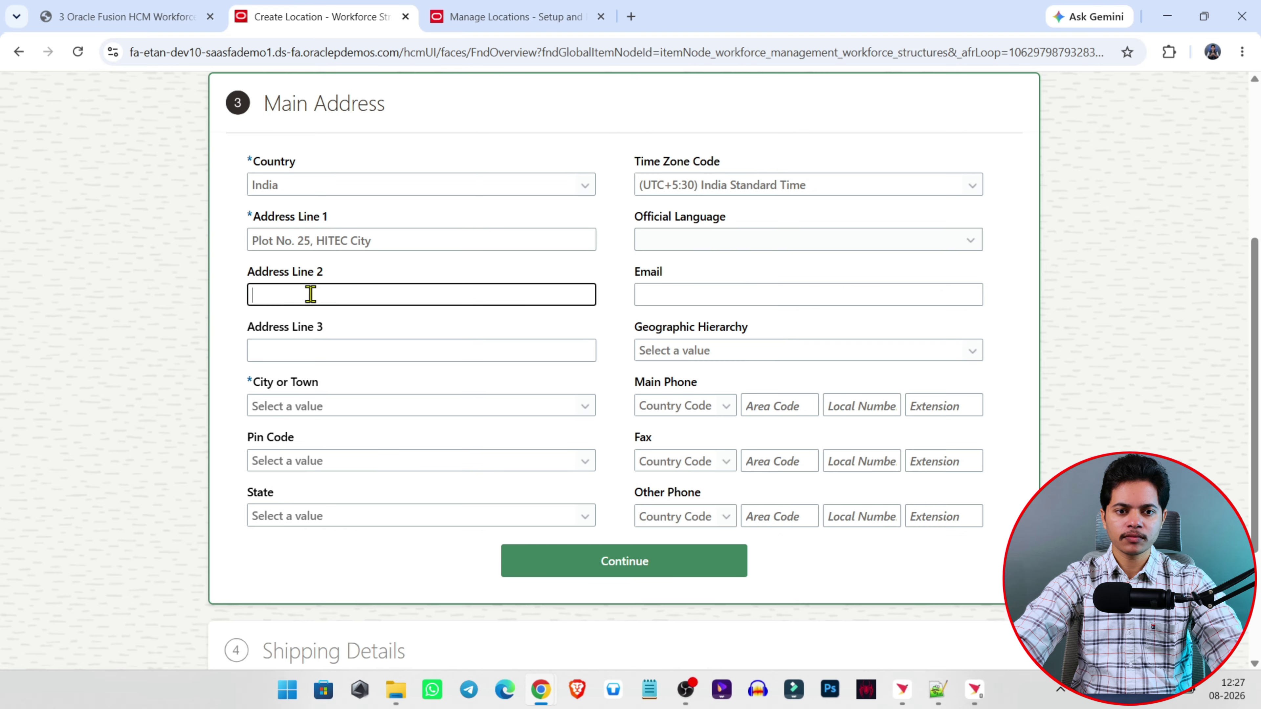
key("alt+Tab")
double_click(600, 440)
key("ctrl+c")
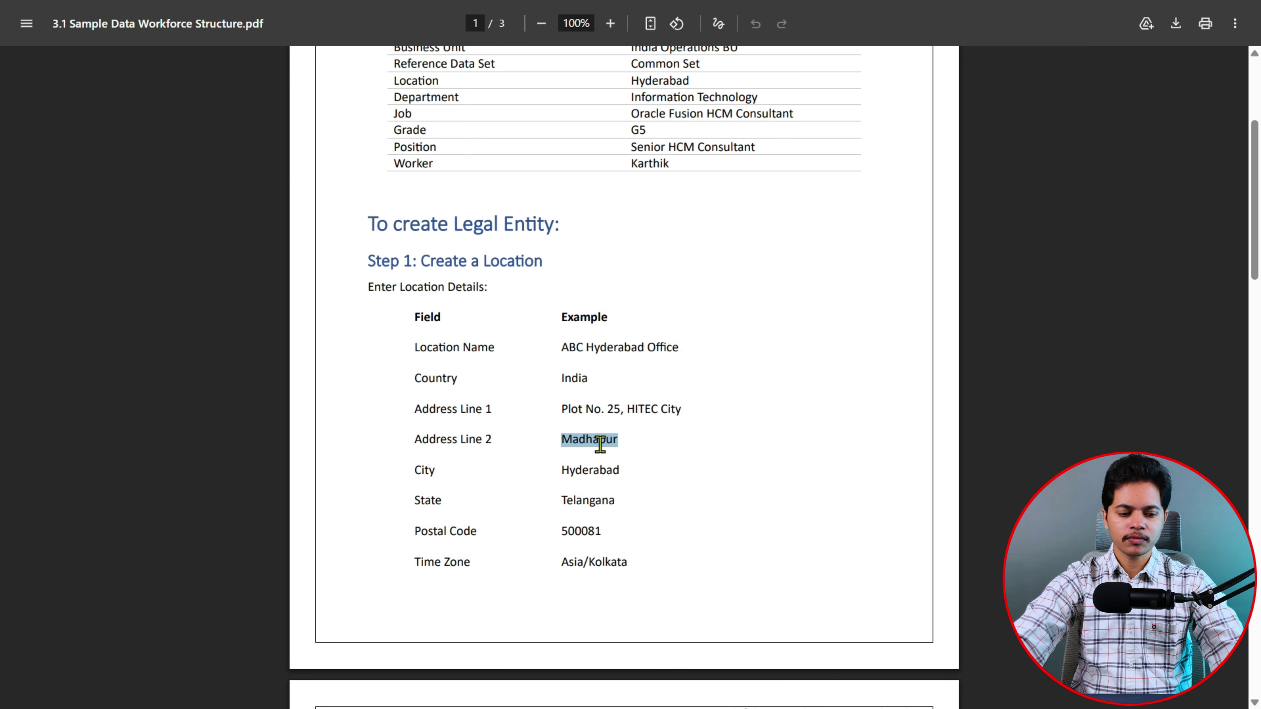
key("alt+Tab")
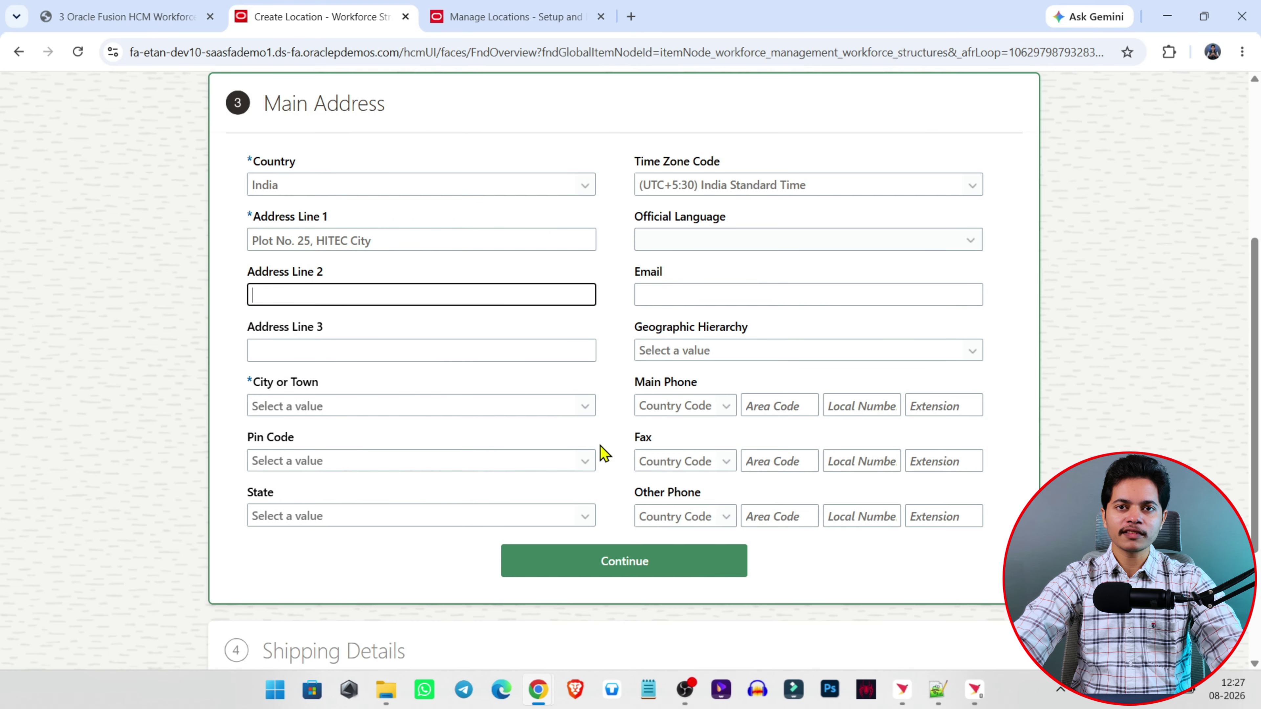
key("ctrl+v")
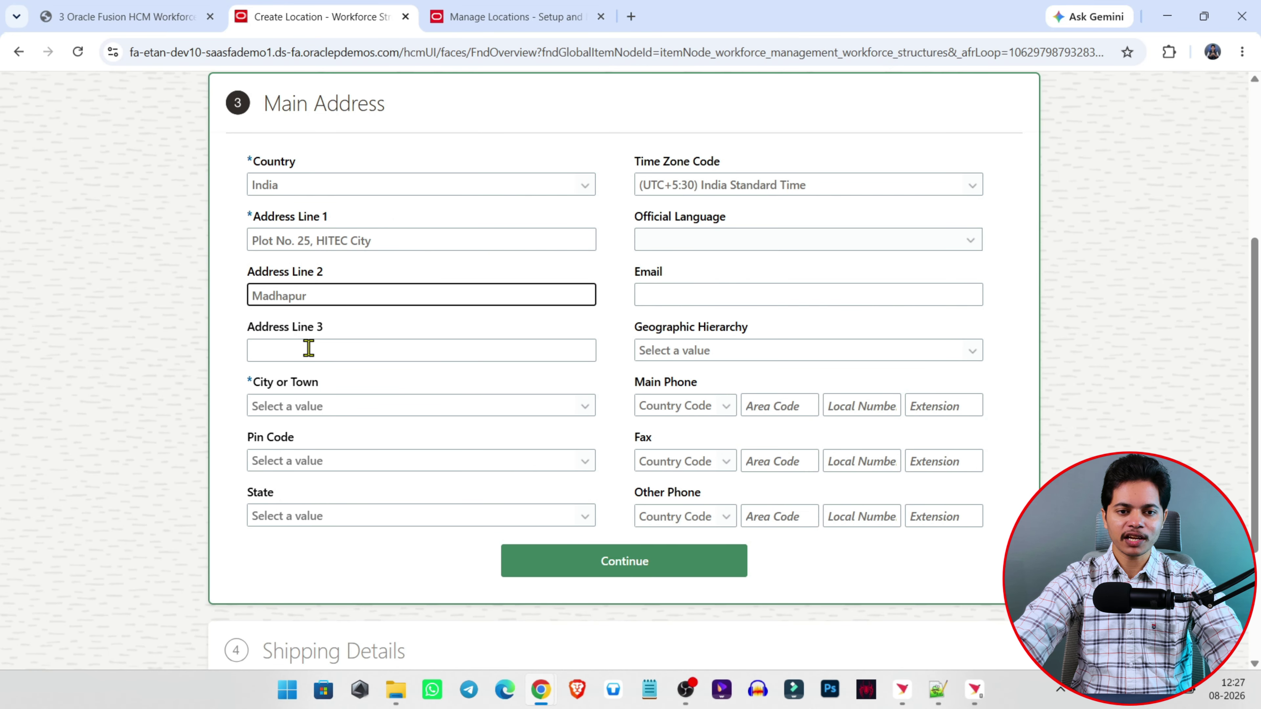
Step: Copy the city Hyderabad from the sample data PDF into City or Town of the main address
left_click(340, 407)
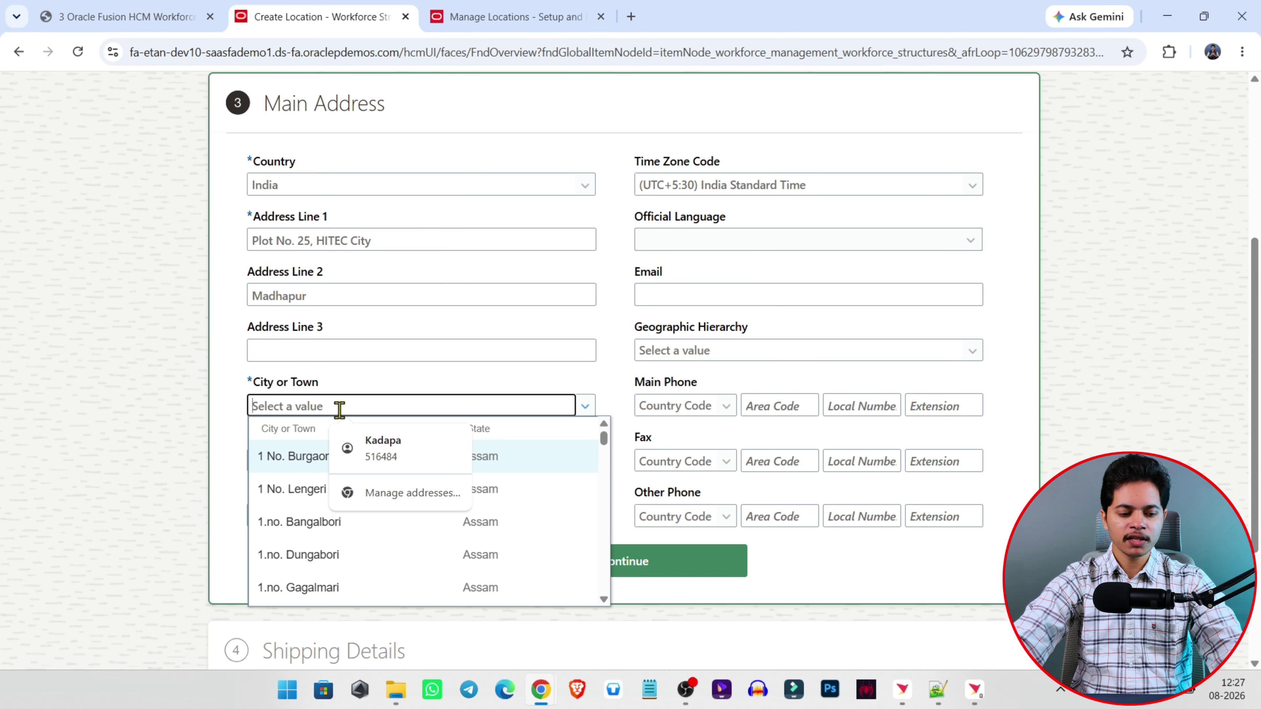
key("alt+Tab")
double_click(619, 463)
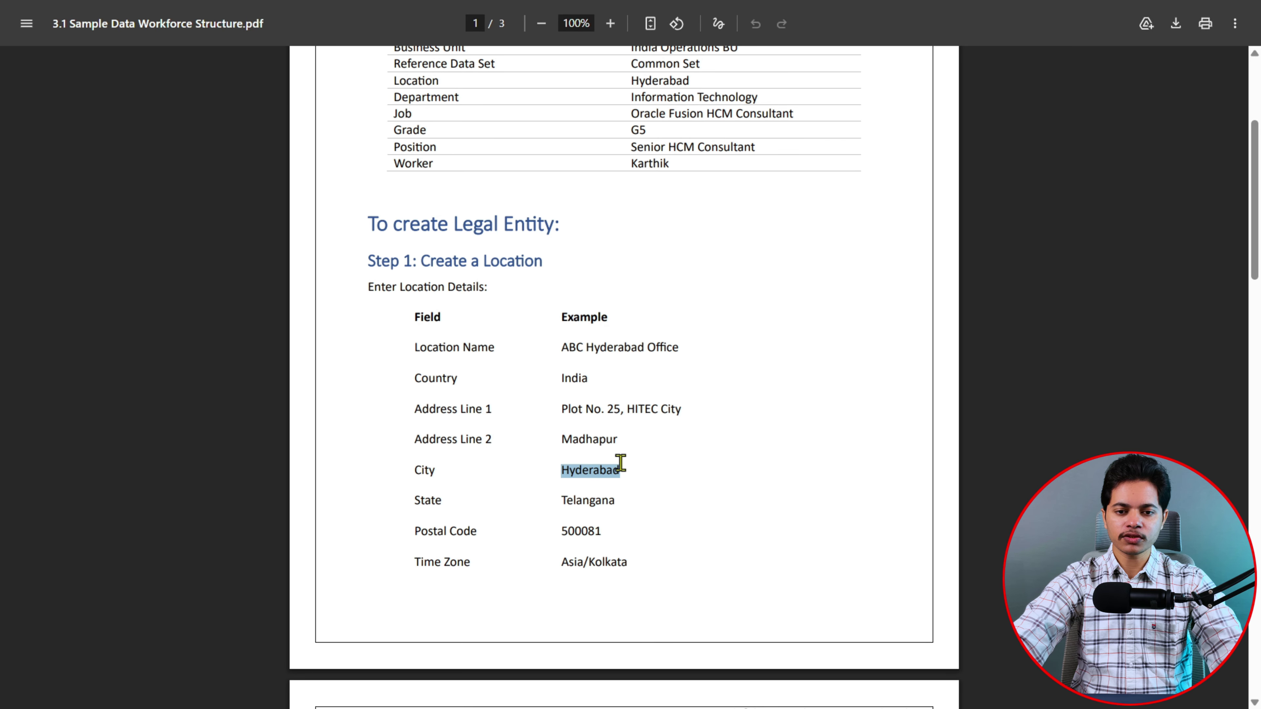
key("ctrl+c")
key("alt+Tab")
key("ctrl+v")
left_click(332, 346)
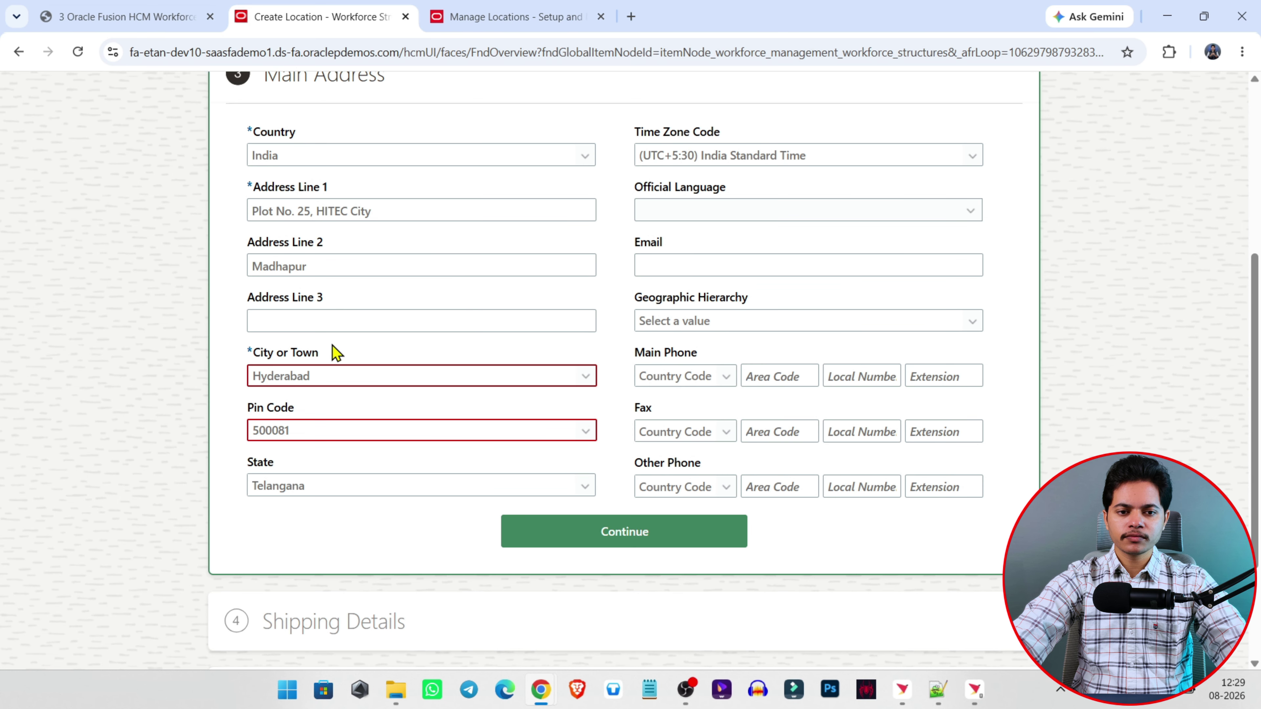
Step: Reselect the city from its suggestions, picking Hyderabad in Andhra Pradesh
left_click(400, 377)
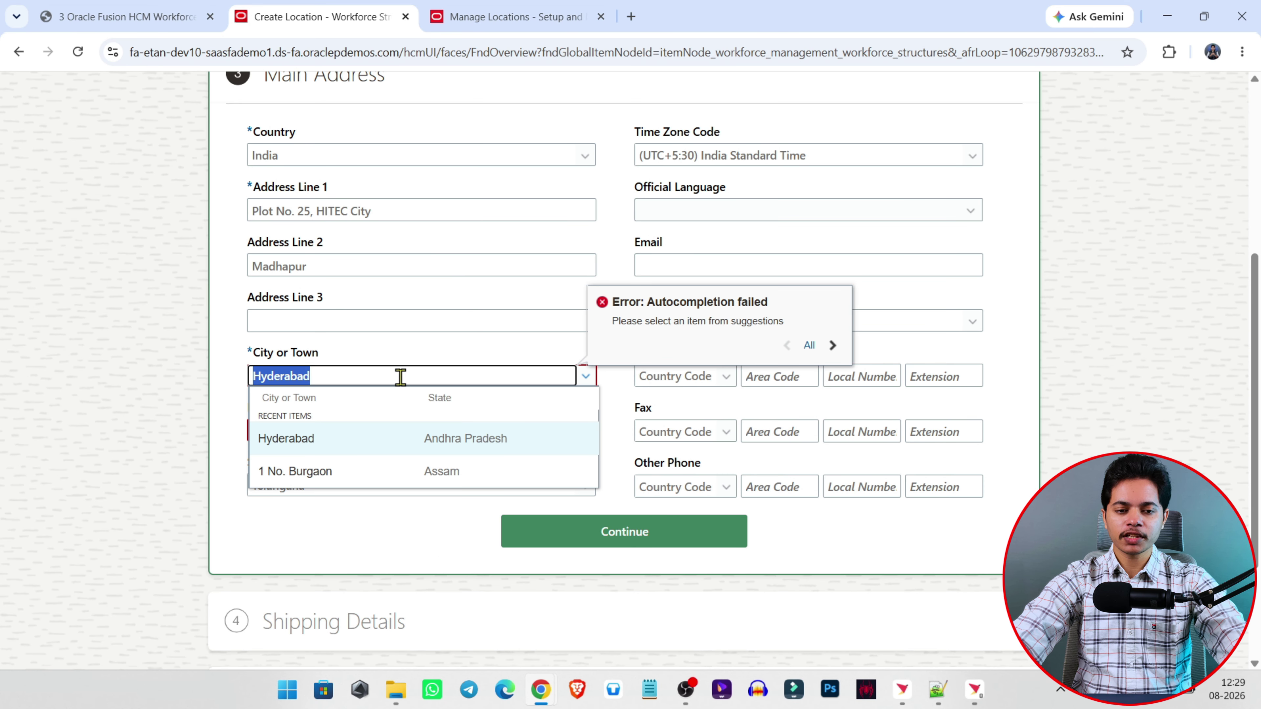
left_click(328, 377)
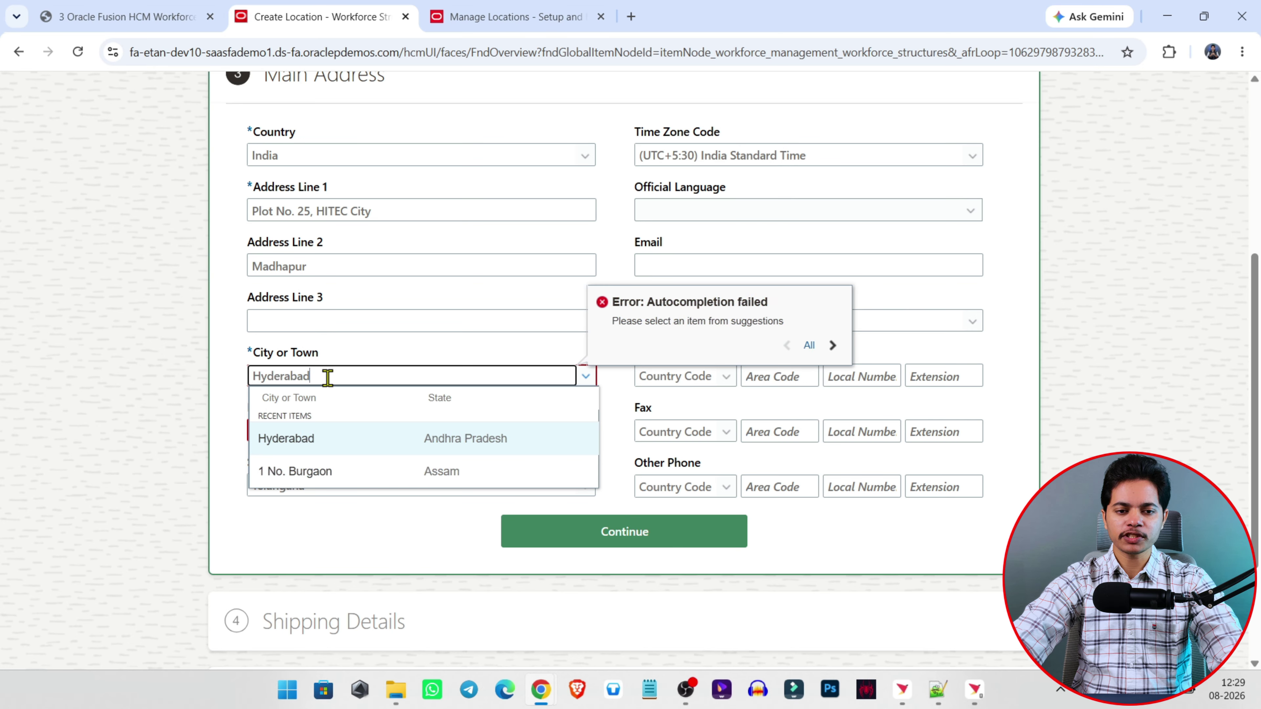
key("Return")
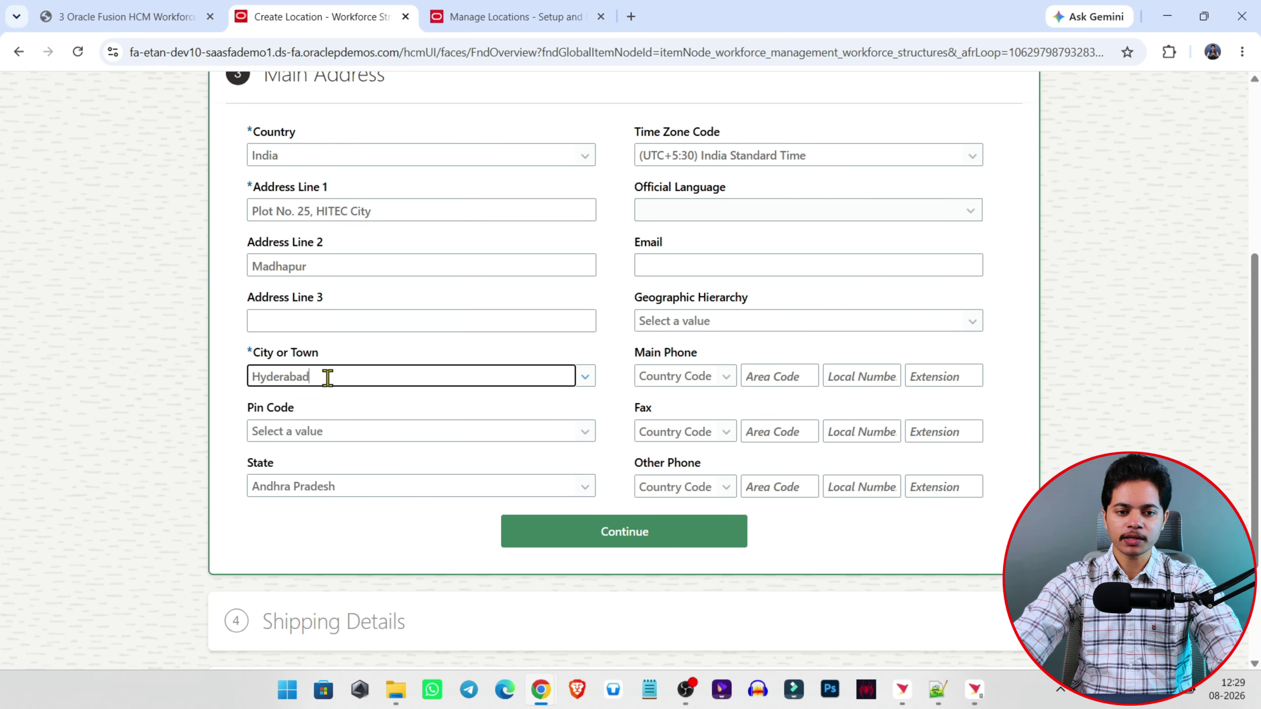
Step: Try to set the pin code to the sample office's postal code, taking it from the clipboard history
left_click(325, 432)
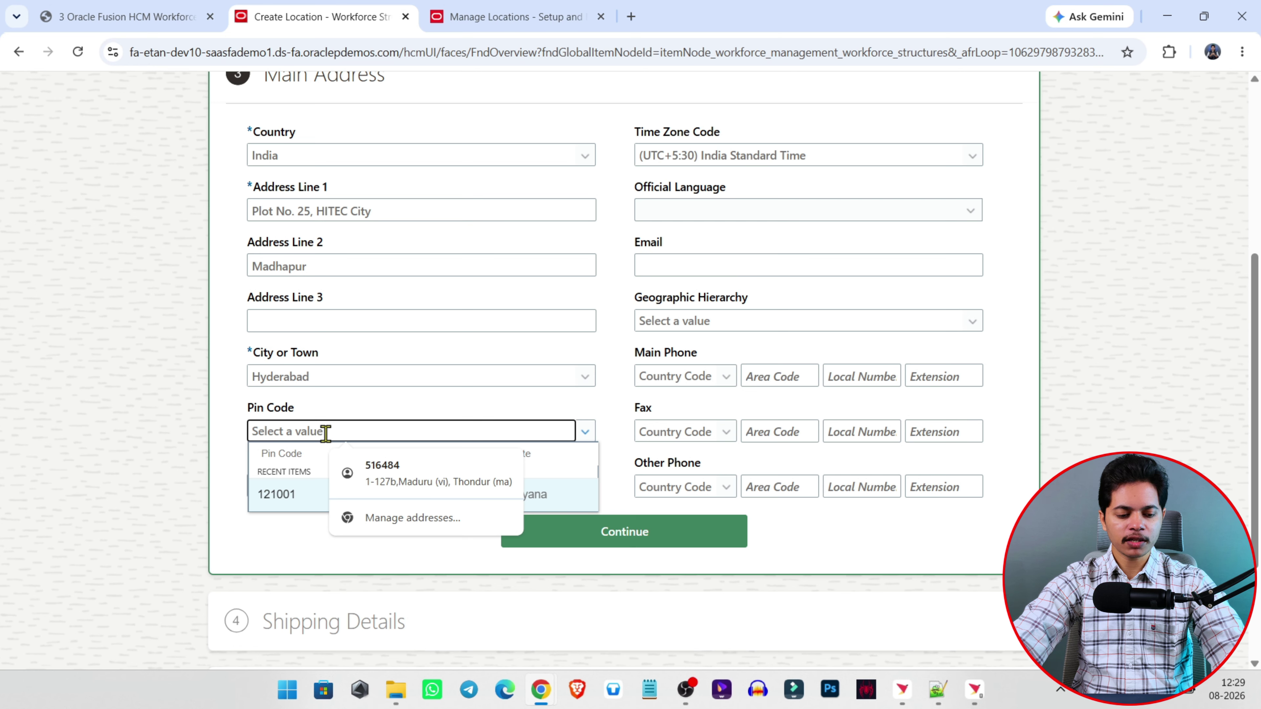
key("super+v")
left_click(327, 229)
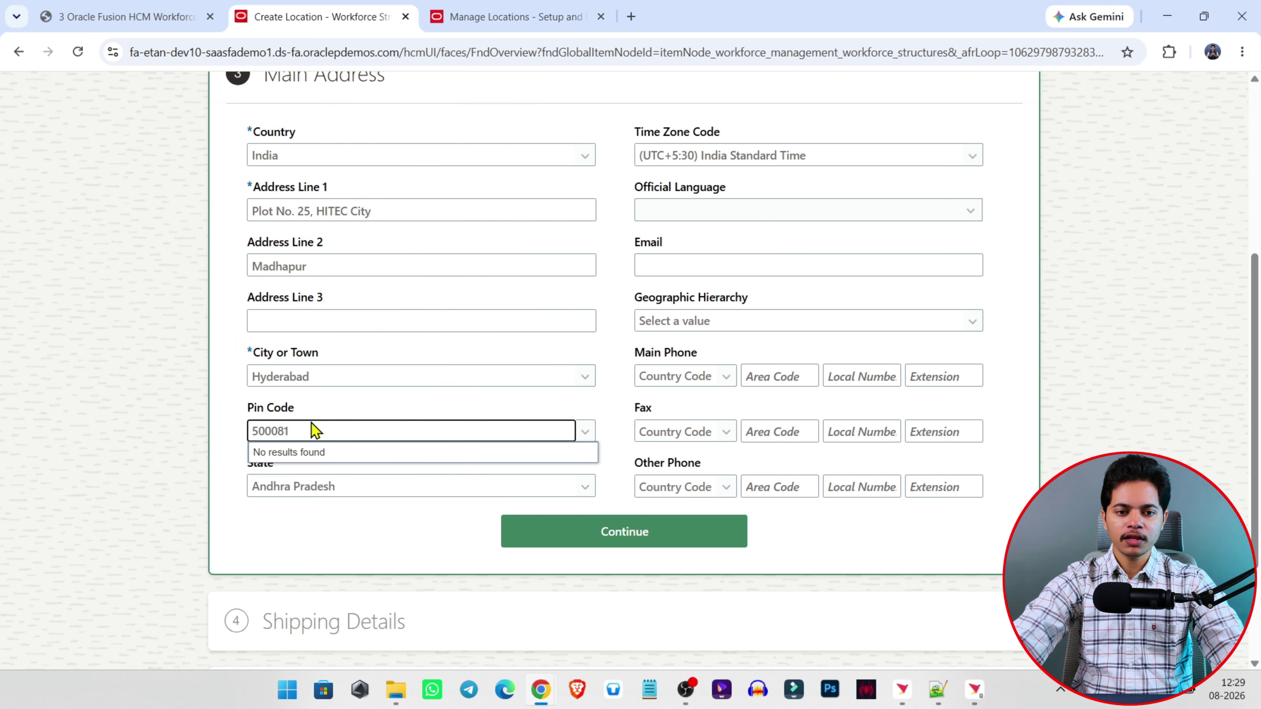
Step: Switch to the other Create Location page under Manage Locations, cancel its blank form and discard the unsaved changes
left_click(543, 7)
left_click(1182, 156)
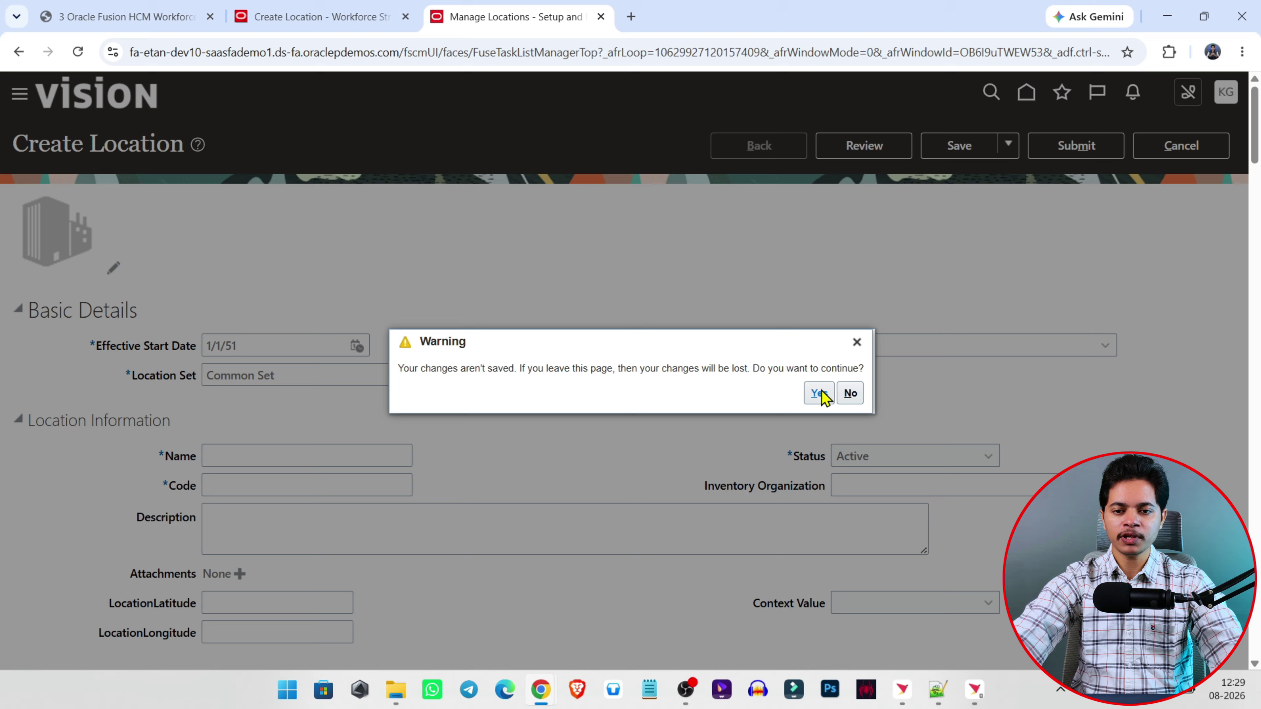
left_click(819, 394)
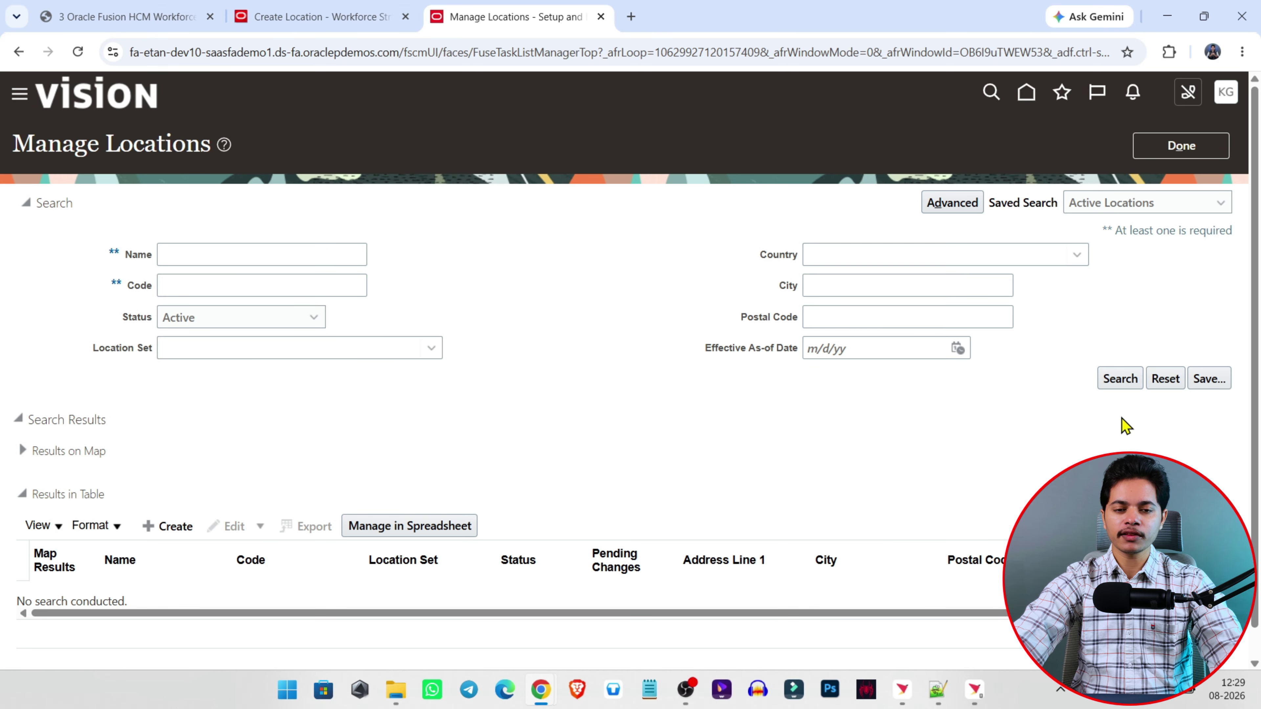
Step: Search the active locations by the name Hyderabad, taking the name from the clipboard history
left_click(197, 253)
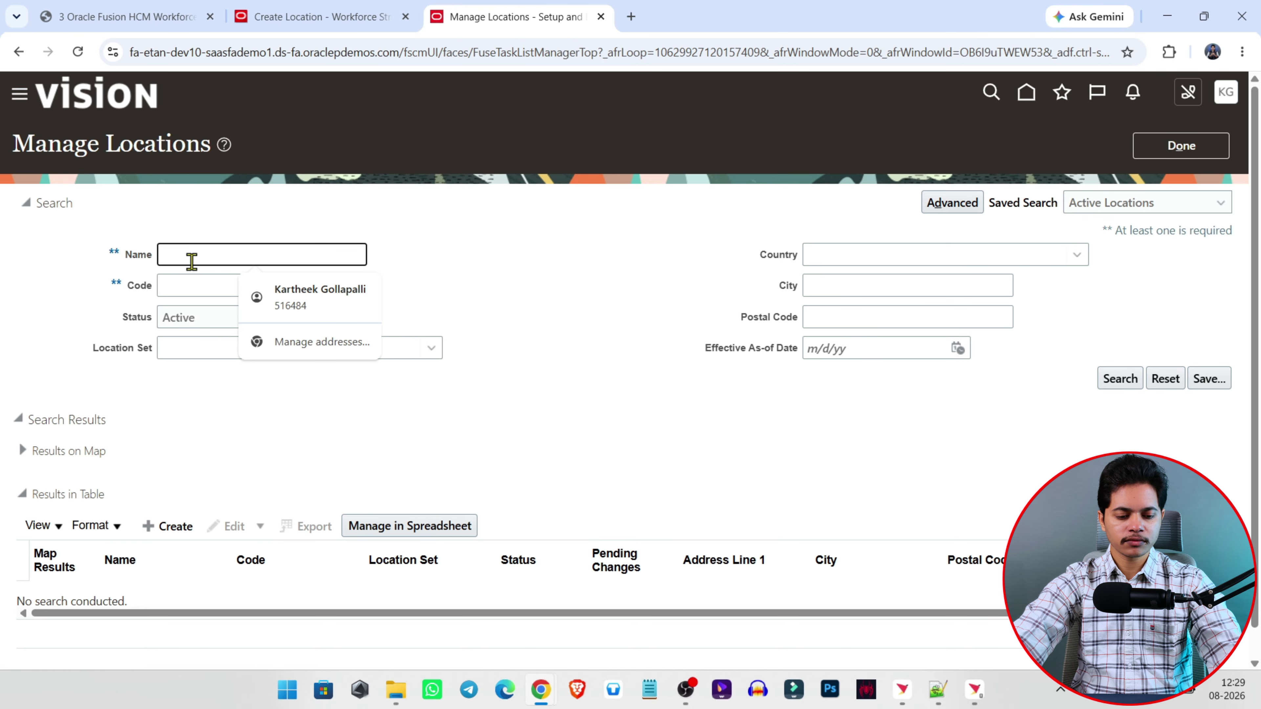
type("H")
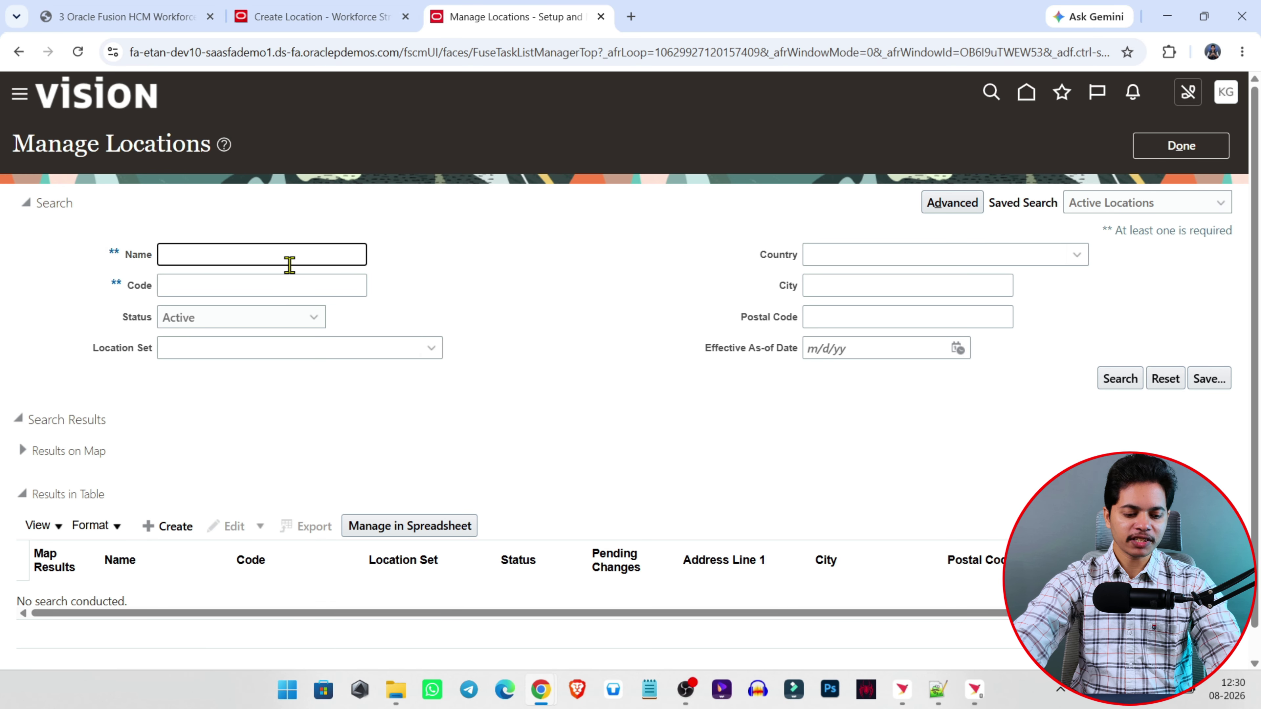
key("super+v")
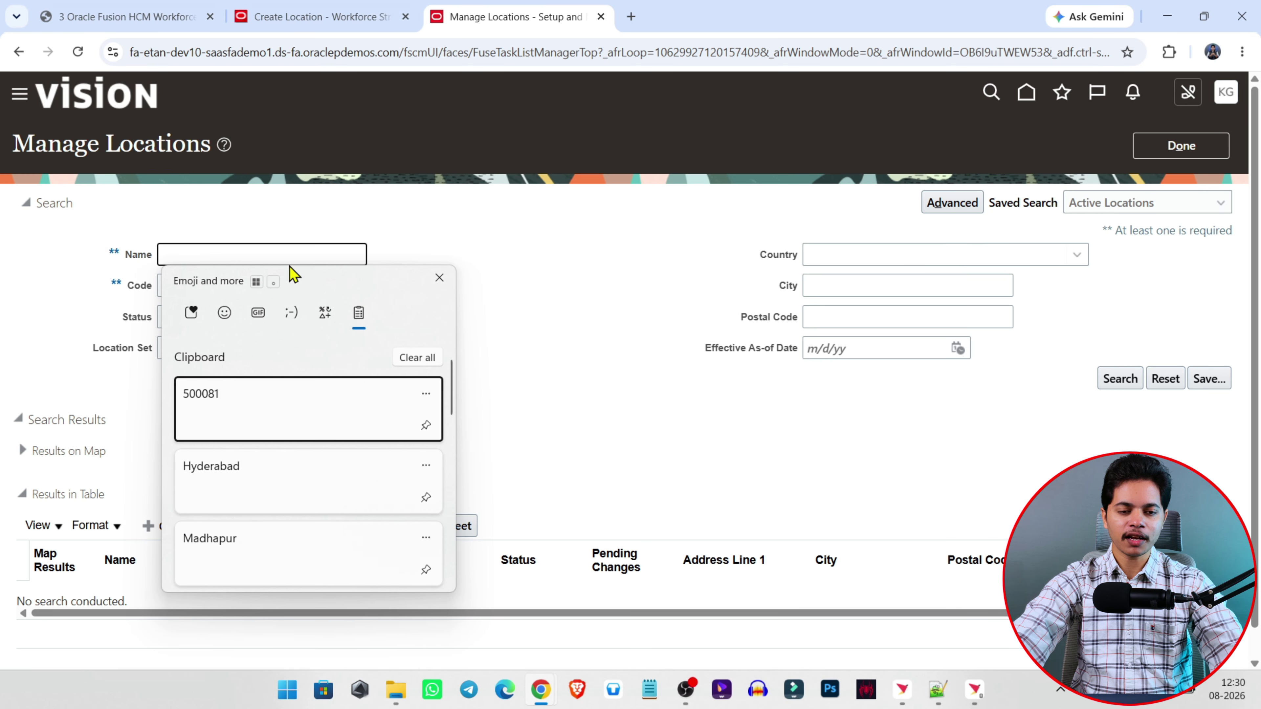
left_click(262, 493)
left_click(1134, 381)
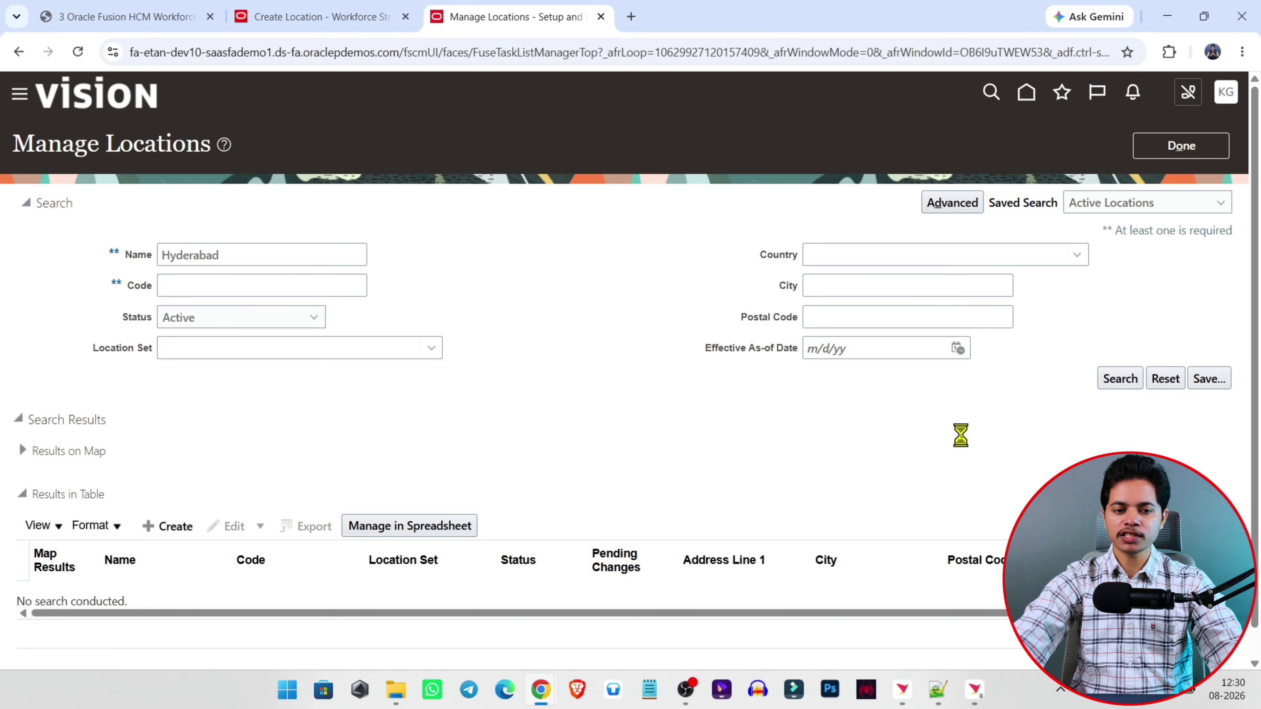
scroll(587, 404, "down", 1)
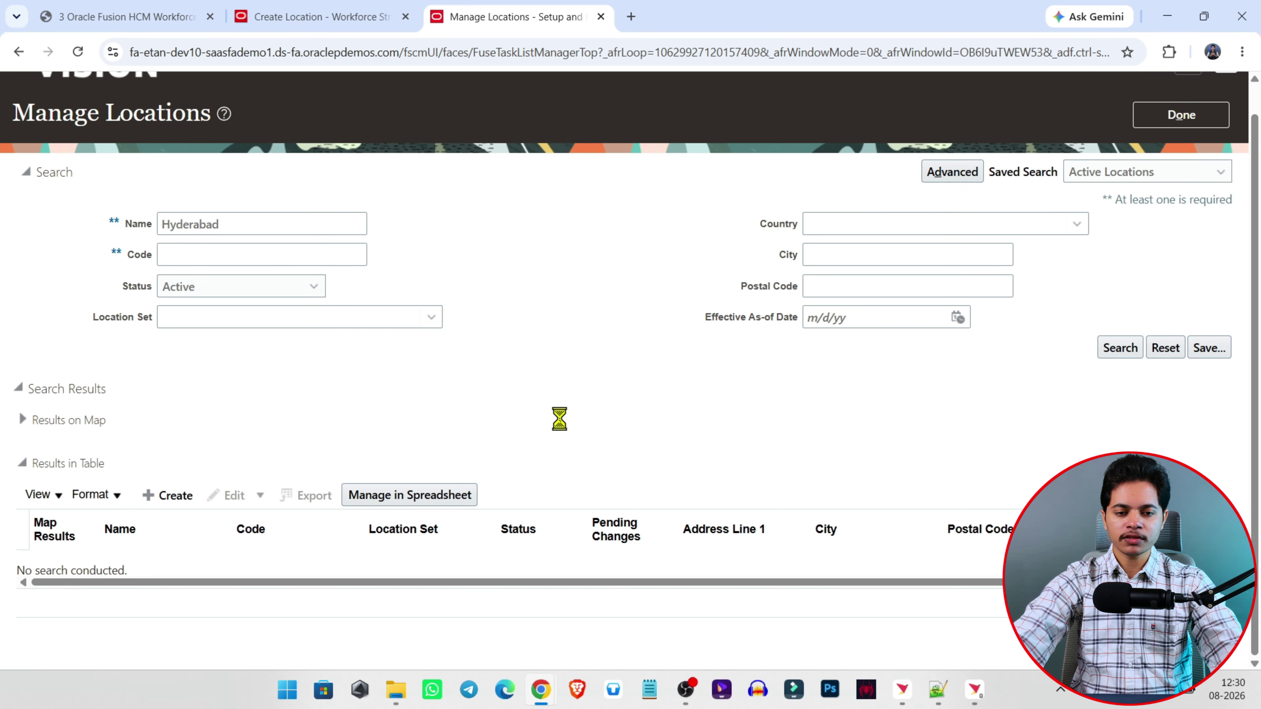
scroll(565, 427, "down", 1)
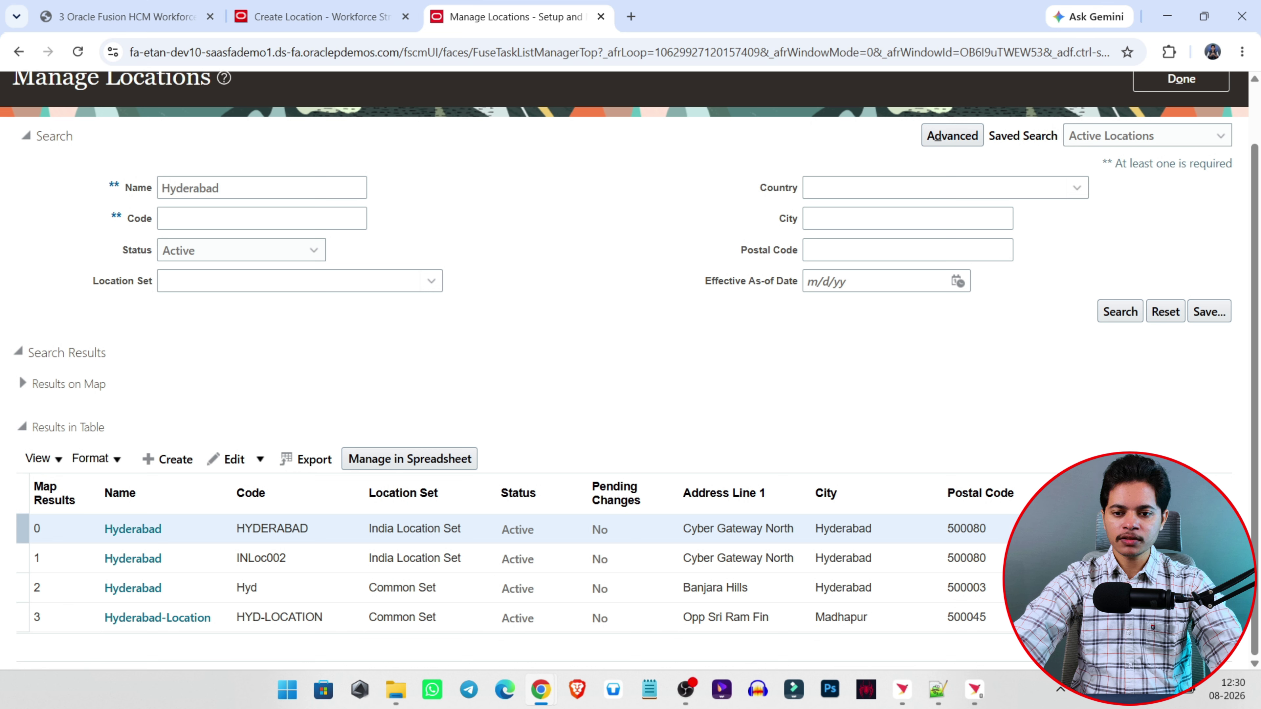
Step: Open the found location with code HYDERABAD and copy the postal code from its main address
left_click(132, 531)
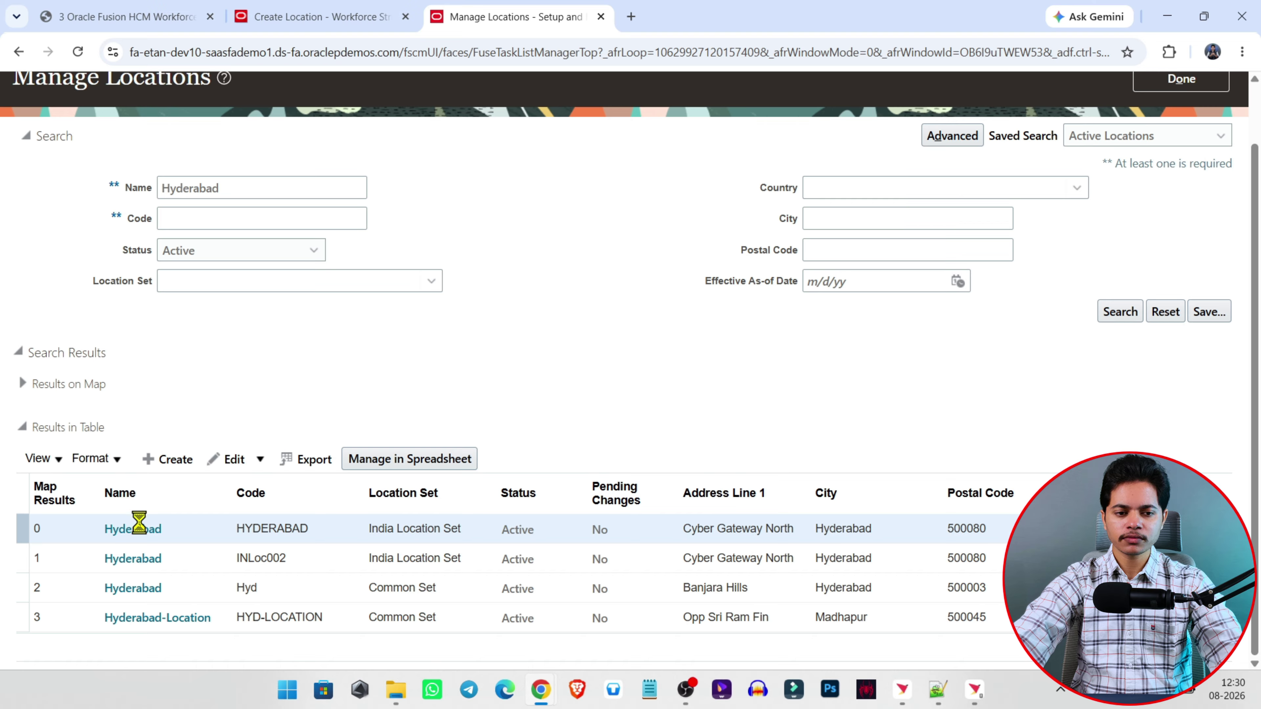
left_click(218, 466)
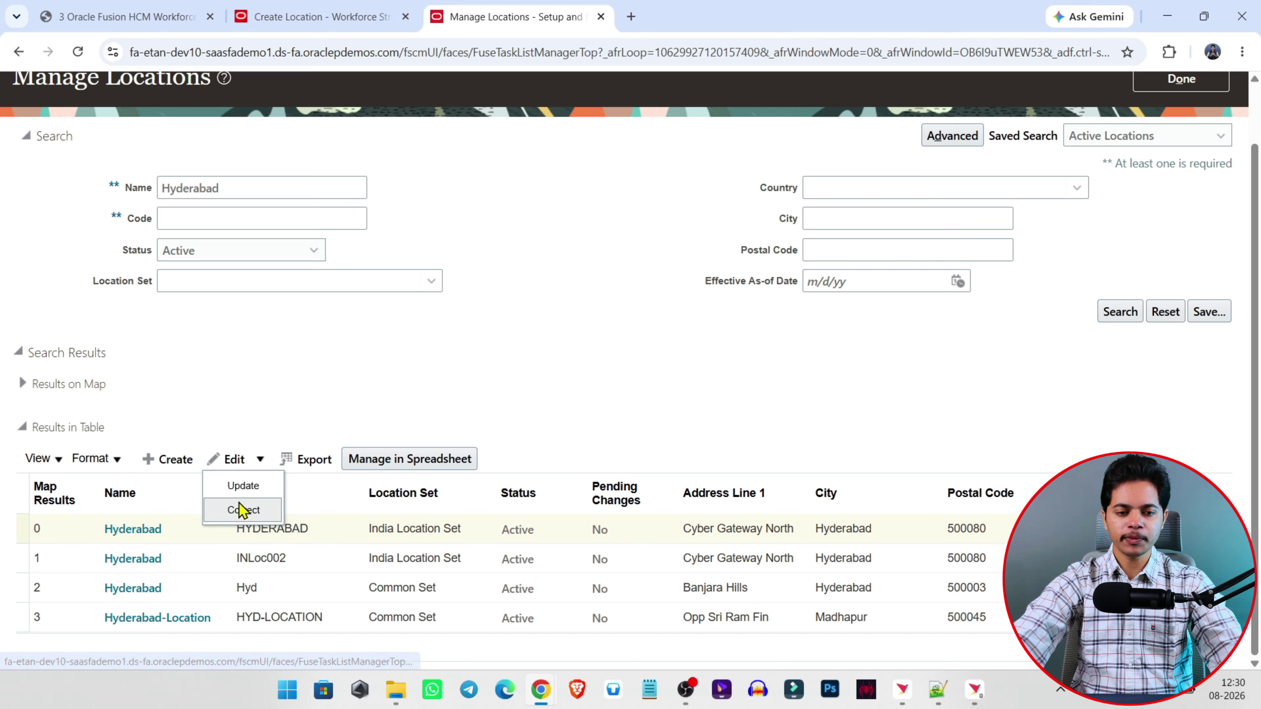
left_click(243, 486)
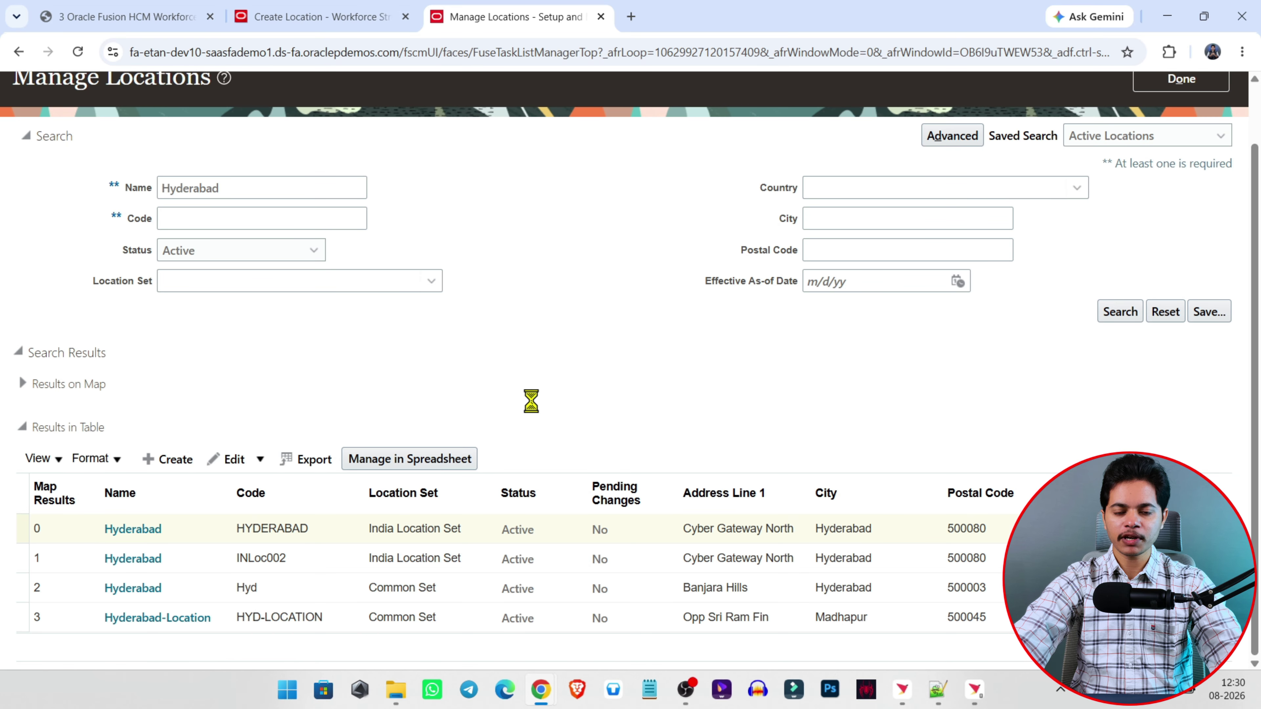
scroll(640, 464, "down", 5)
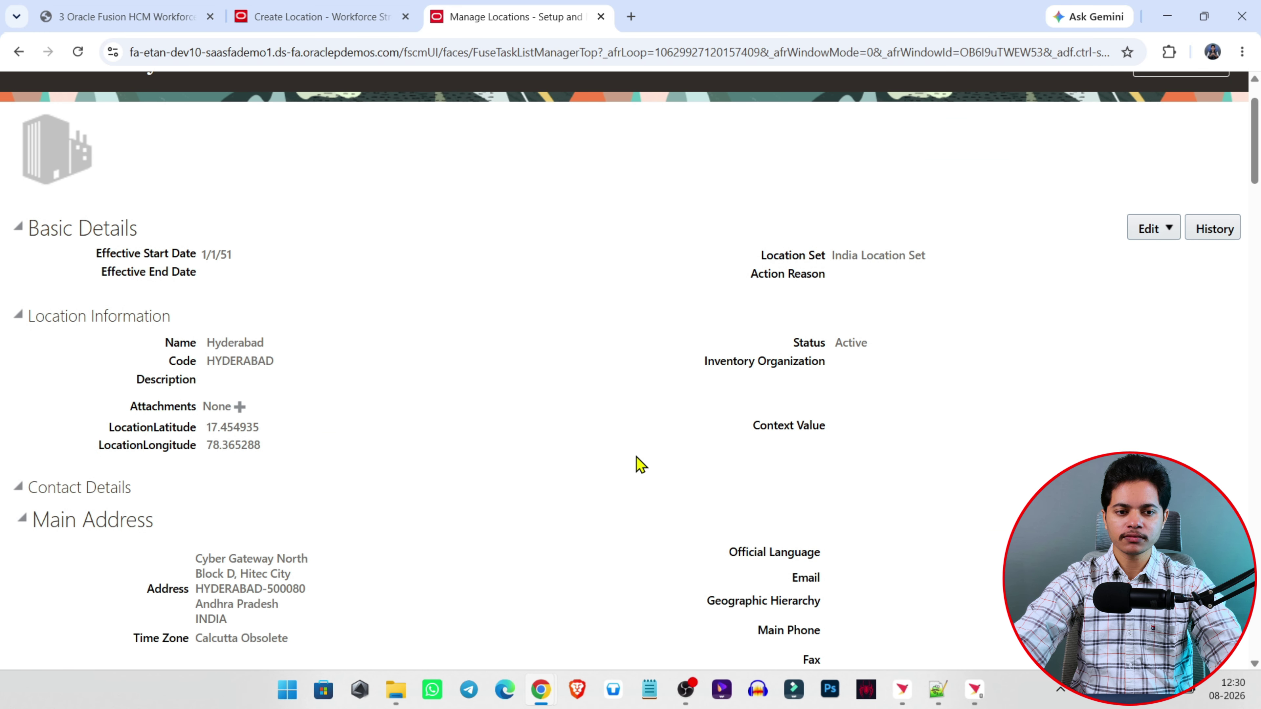
double_click(285, 344)
key("ctrl+c")
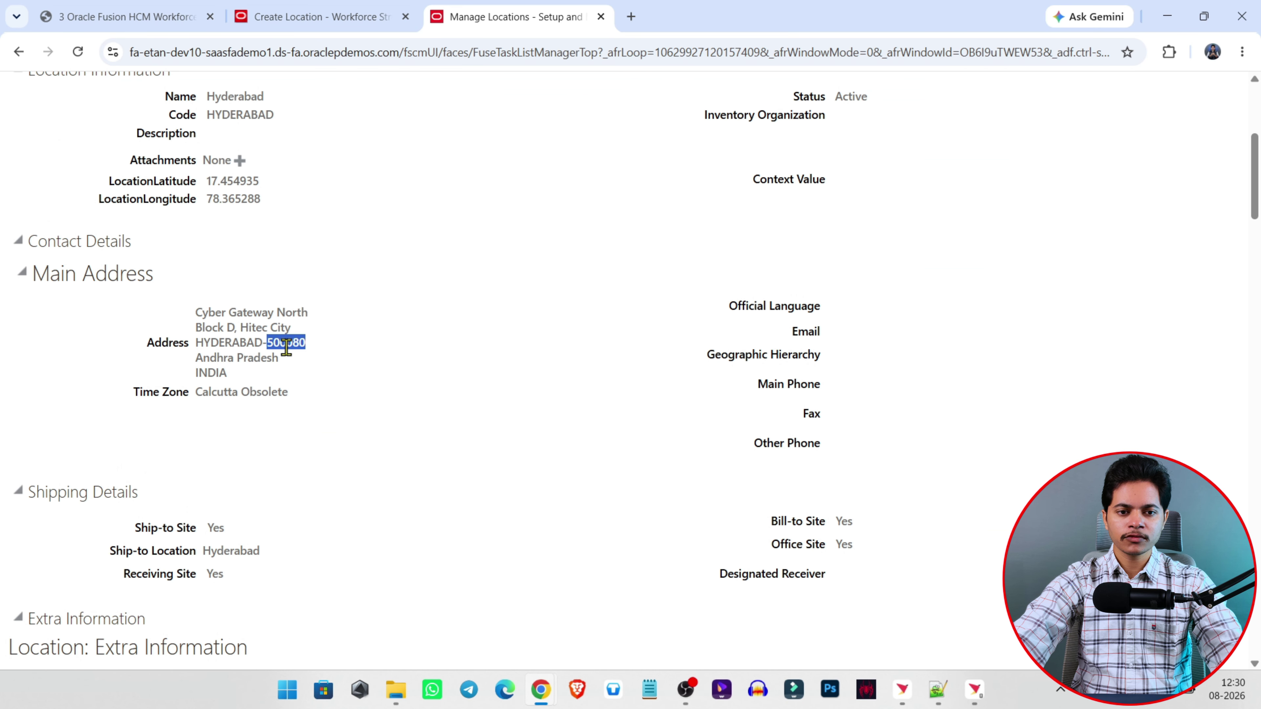
Step: Return to the Create Location form, replace the pin code with the copied one, choose its Hyderabad, Andhra Pradesh match and continue
left_click(309, 12)
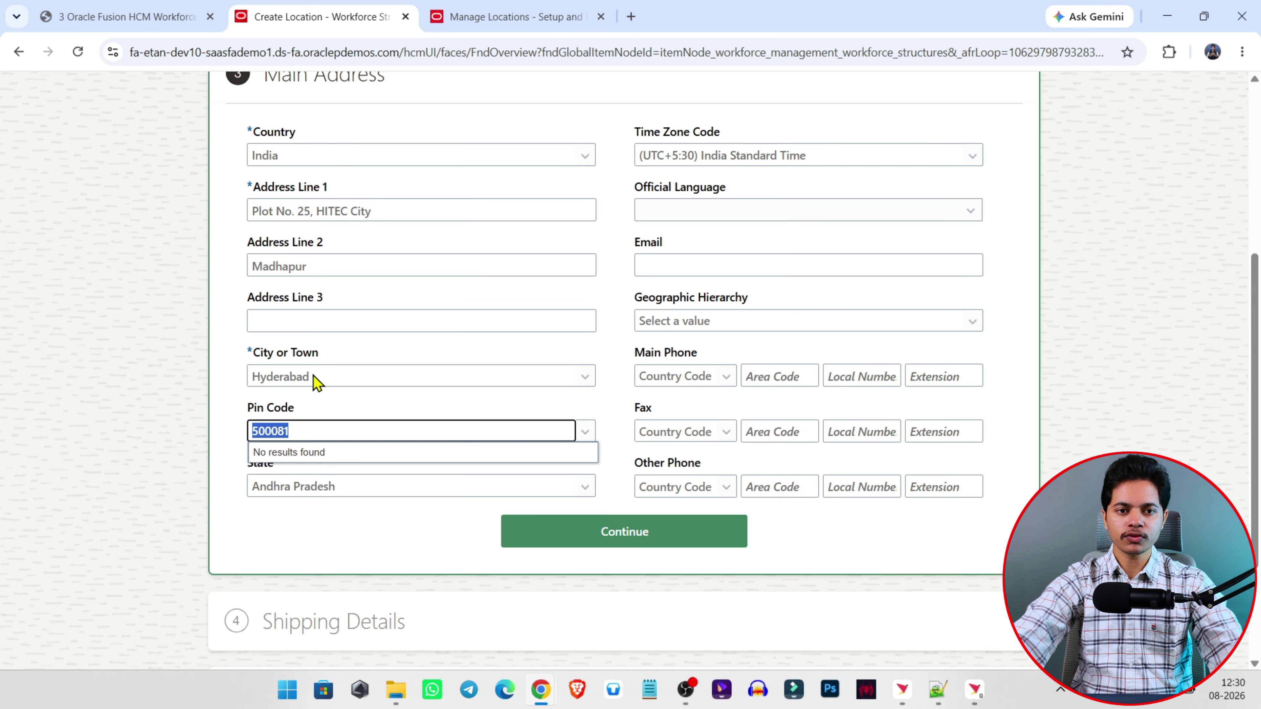
key("ctrl+v")
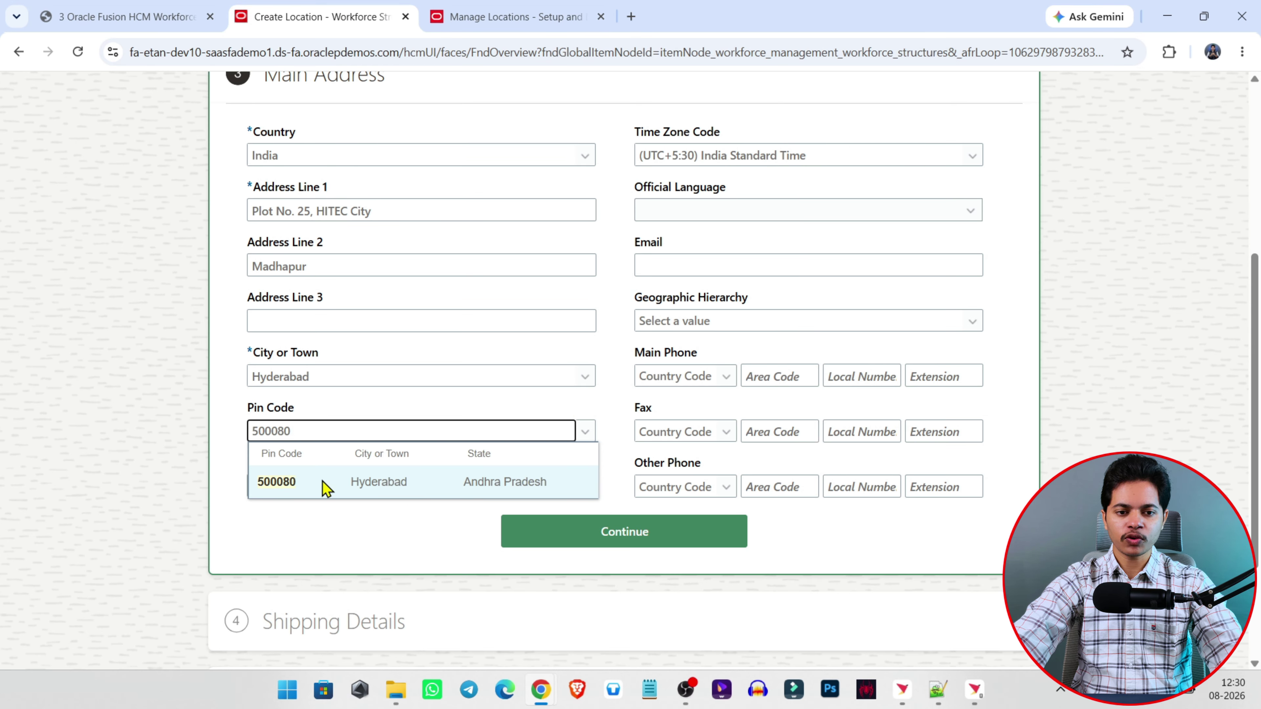
left_click(323, 484)
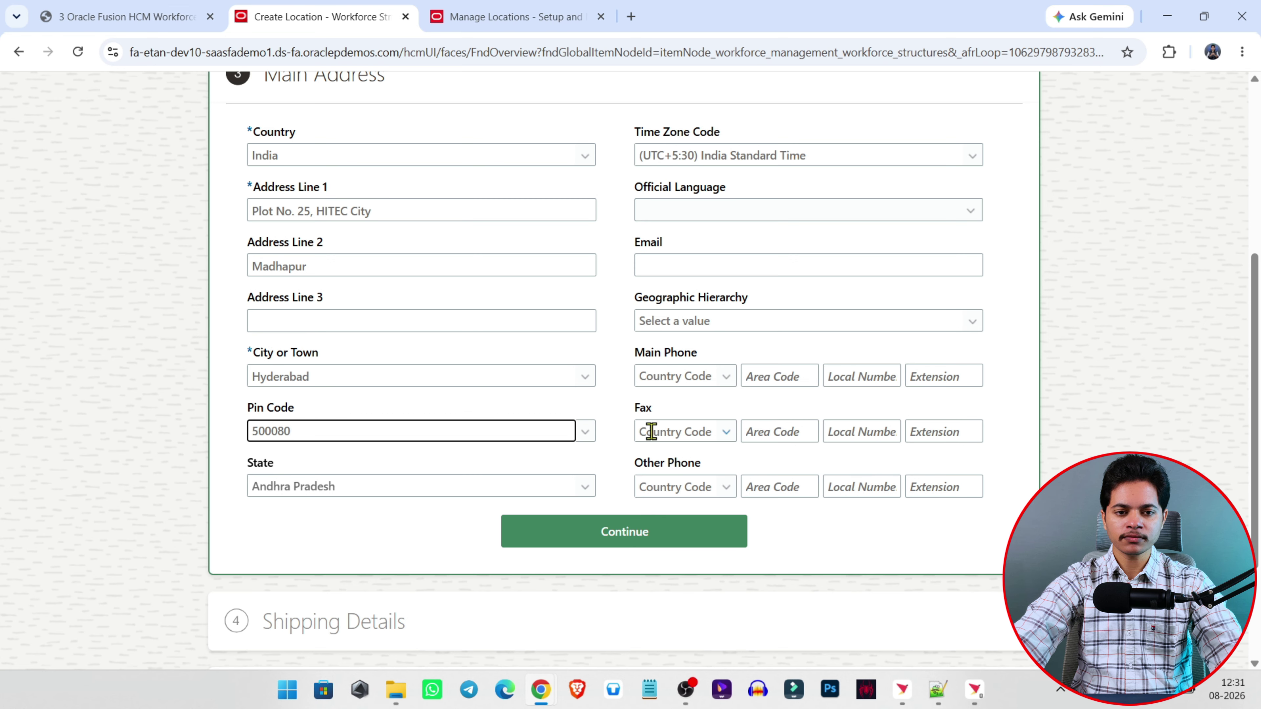
left_click(583, 535)
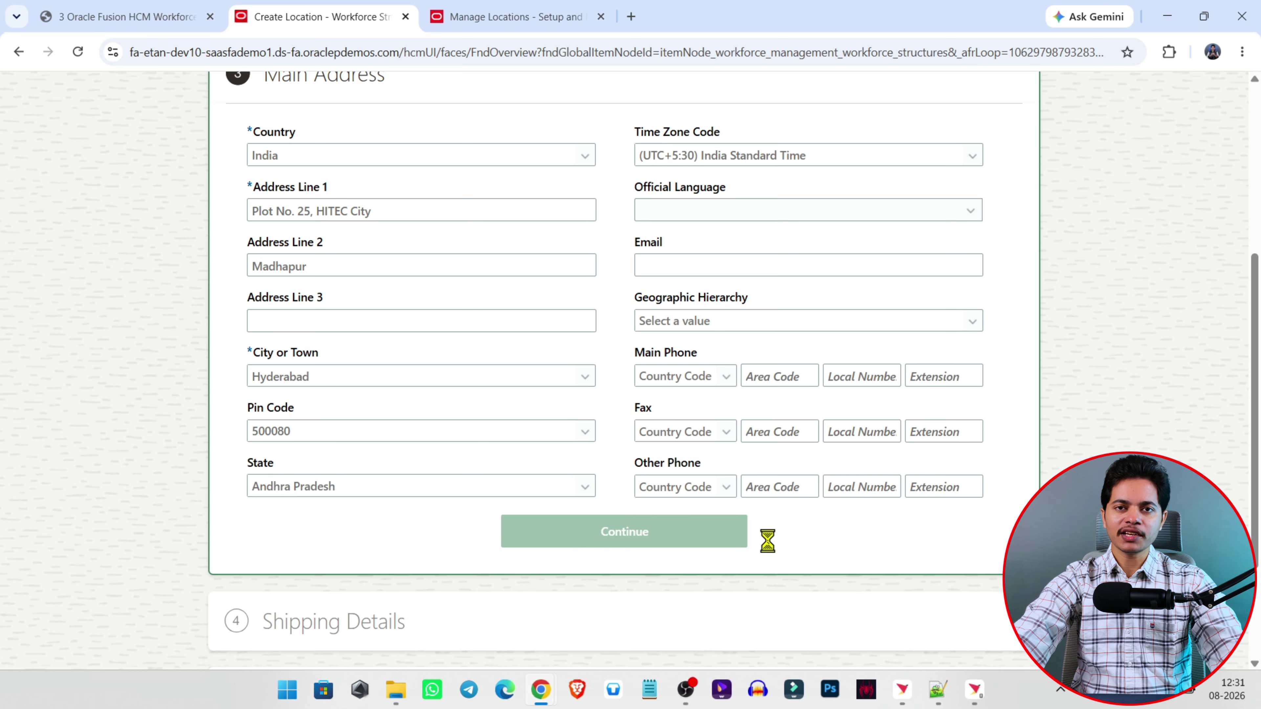
Step: Accept the default shipping details without a designated receiver and continue to the Additional Info section
scroll(523, 485, "down", 2)
scroll(522, 493, "down", 2)
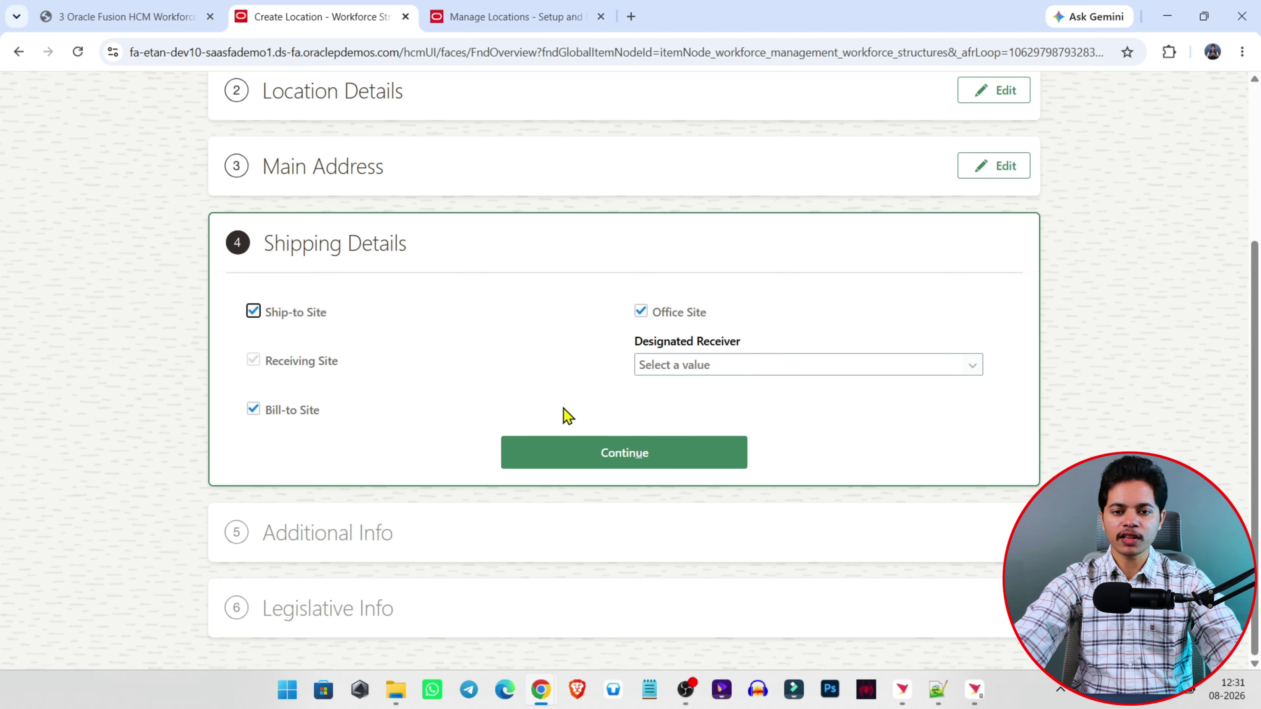
left_click(624, 454)
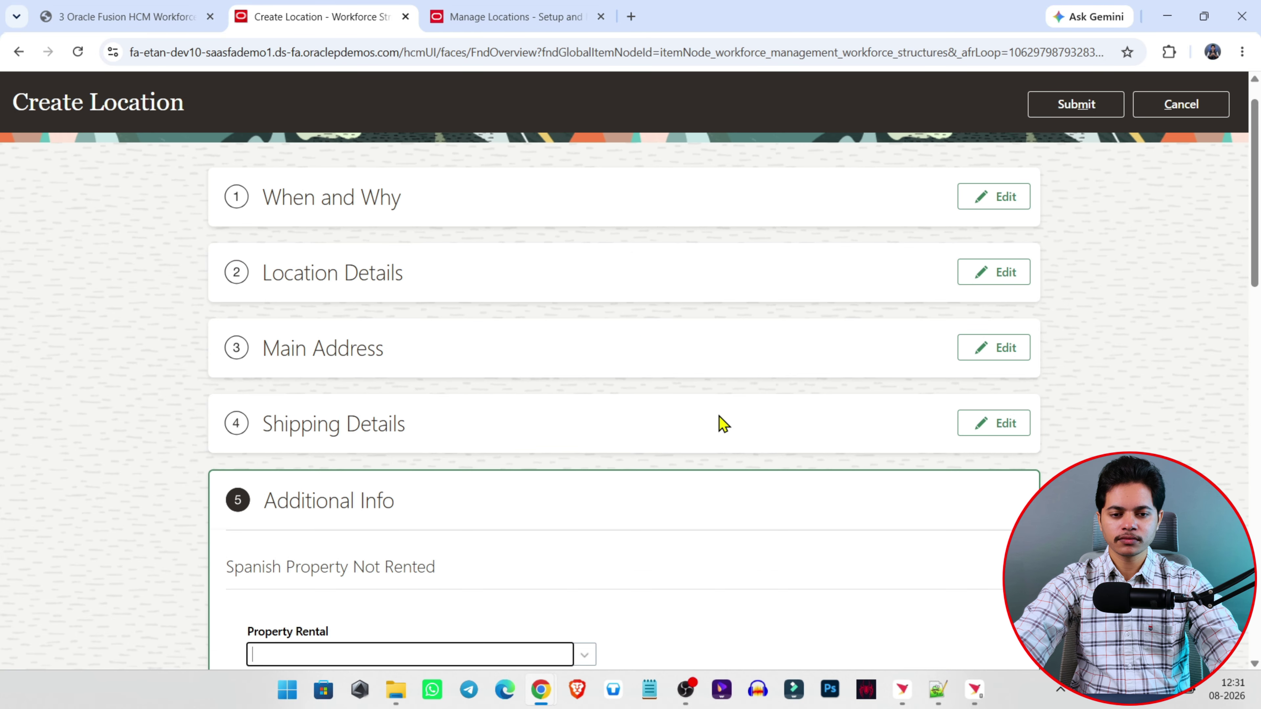
scroll(720, 417, "down", 8)
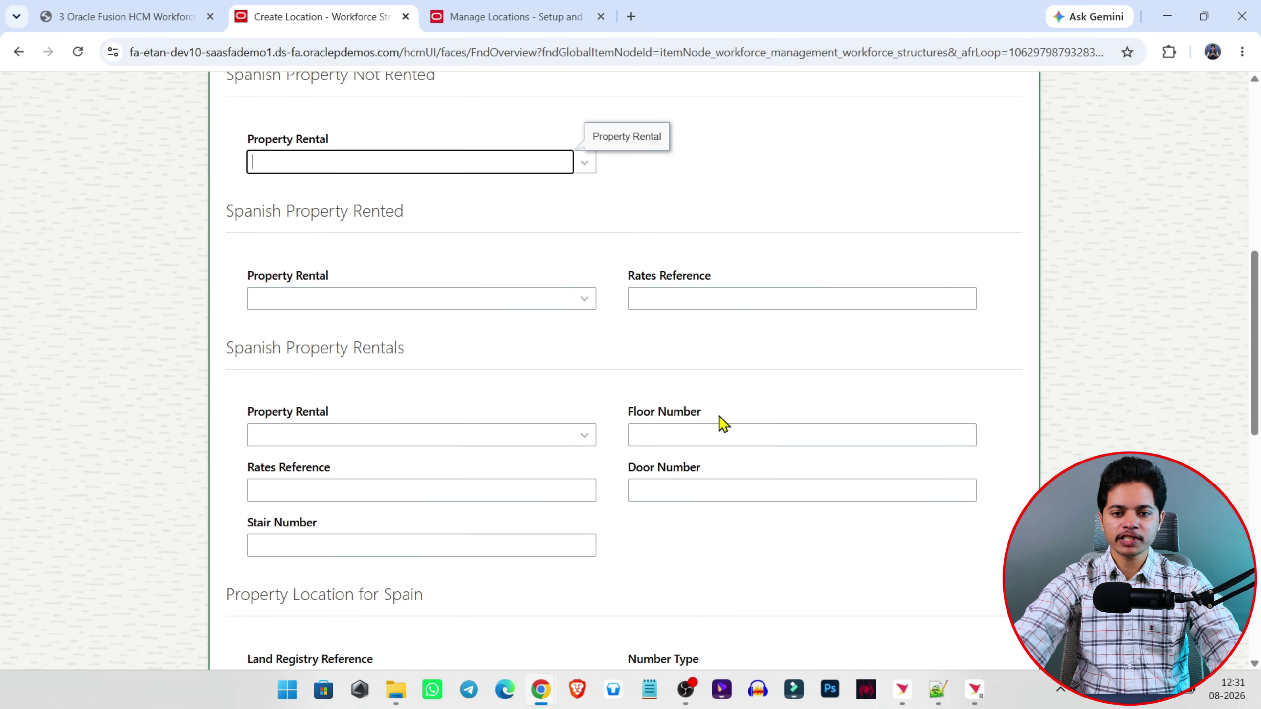
Step: Continue from the Additional Info section to Legislative Info, leaving the Spanish property and legal employer details blank
scroll(719, 416, "down", 8)
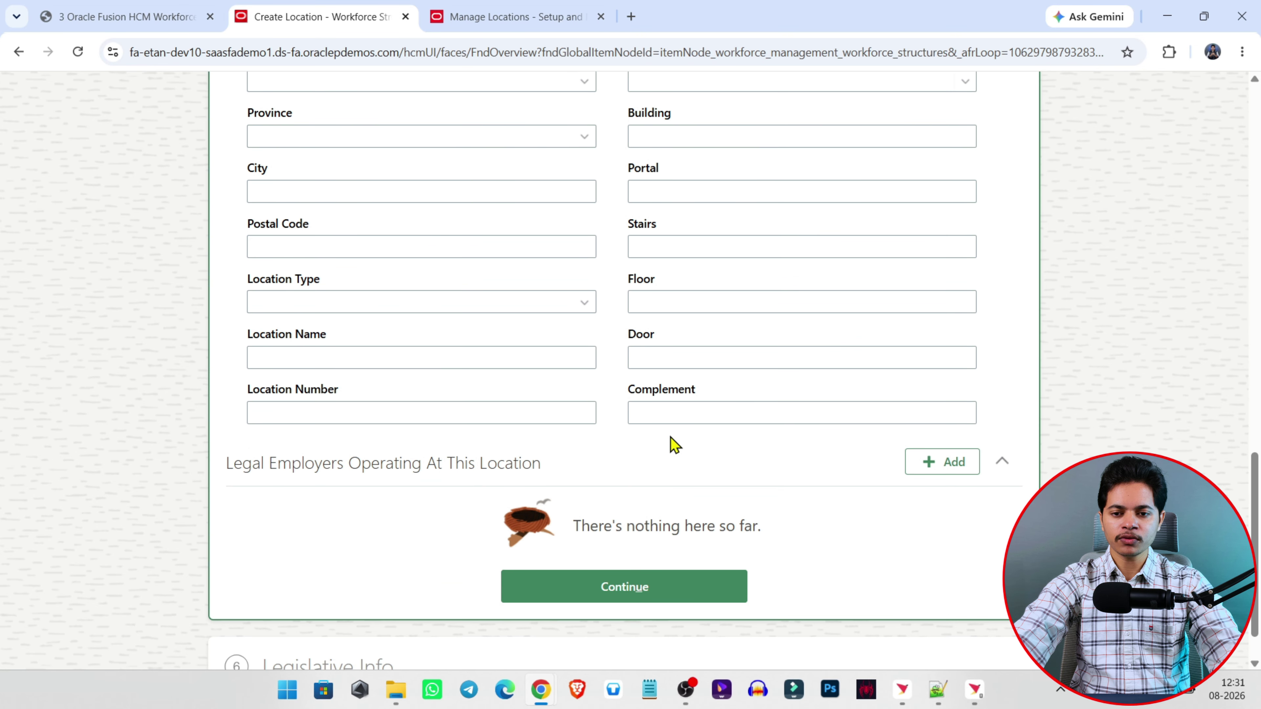
left_click(584, 588)
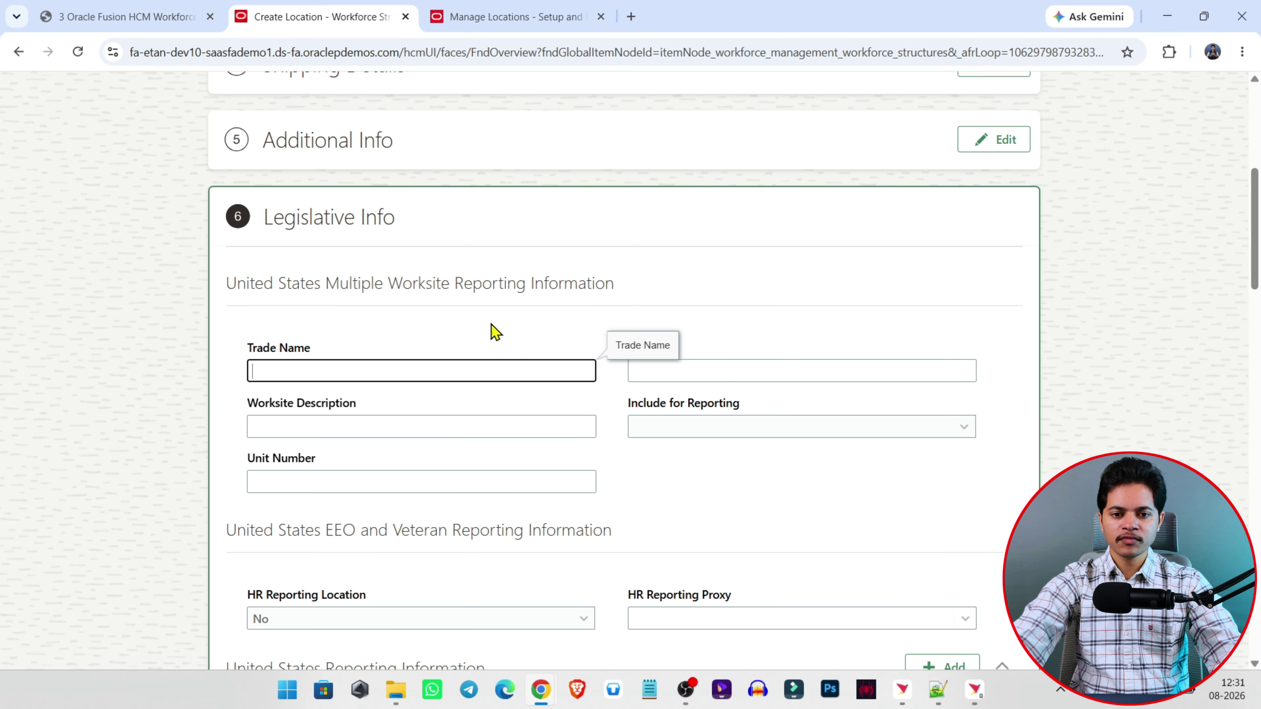
Step: Review the Legislative Info fields for the United States, Pennsylvania, Canada, France and India
scroll(479, 369, "down", 3)
left_click(739, 320)
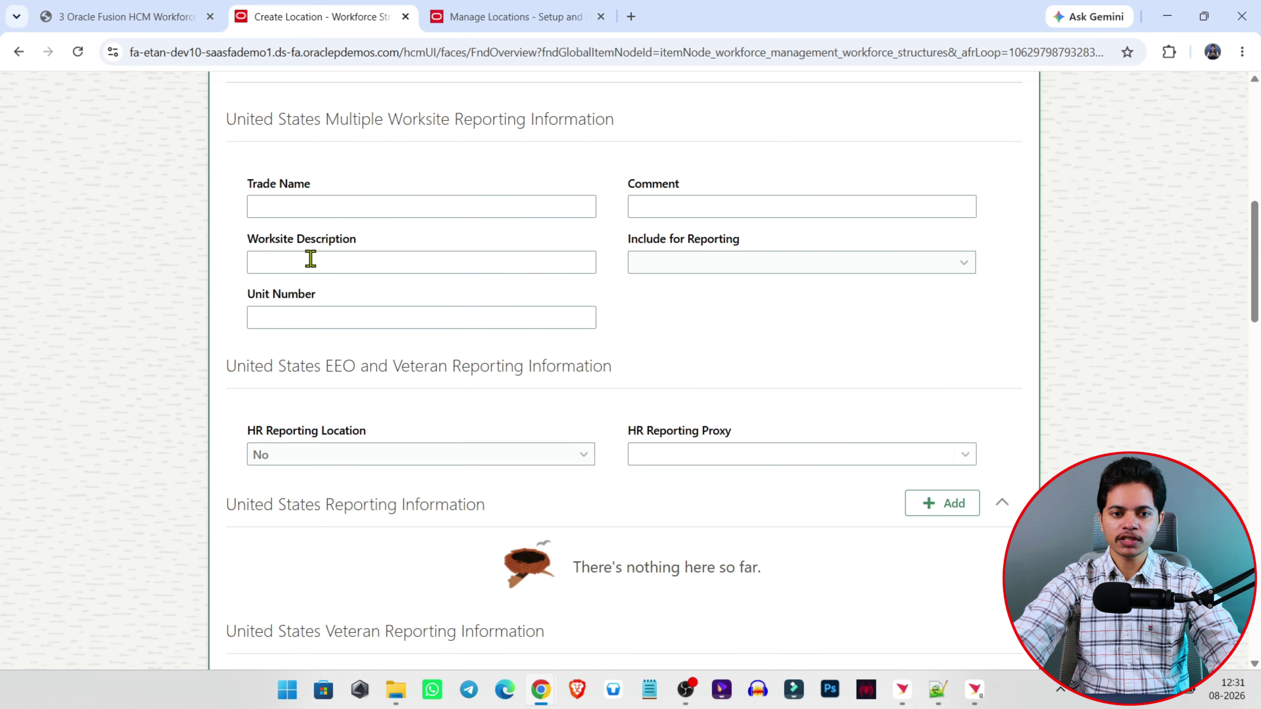
left_click(702, 312)
scroll(703, 314, "down", 3)
scroll(703, 314, "up", 5)
scroll(703, 314, "down", 2)
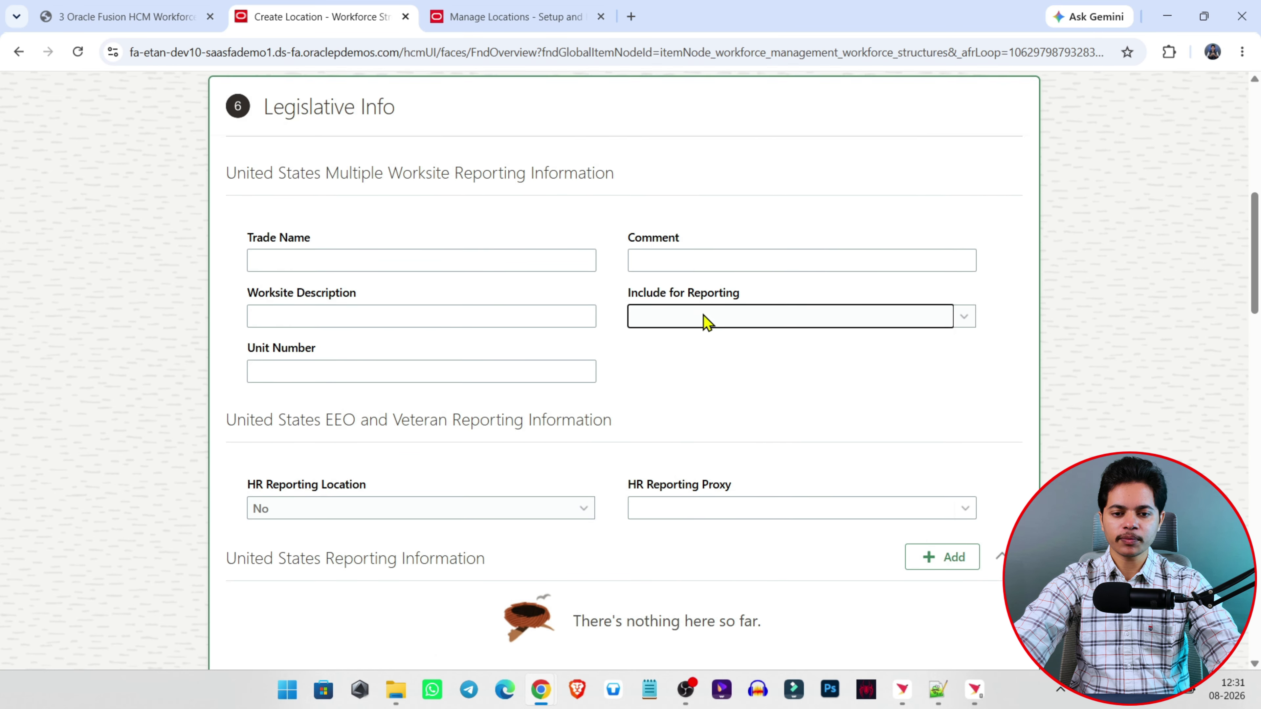
scroll(704, 315, "up", 1)
scroll(707, 323, "up", 3)
scroll(708, 322, "down", 11)
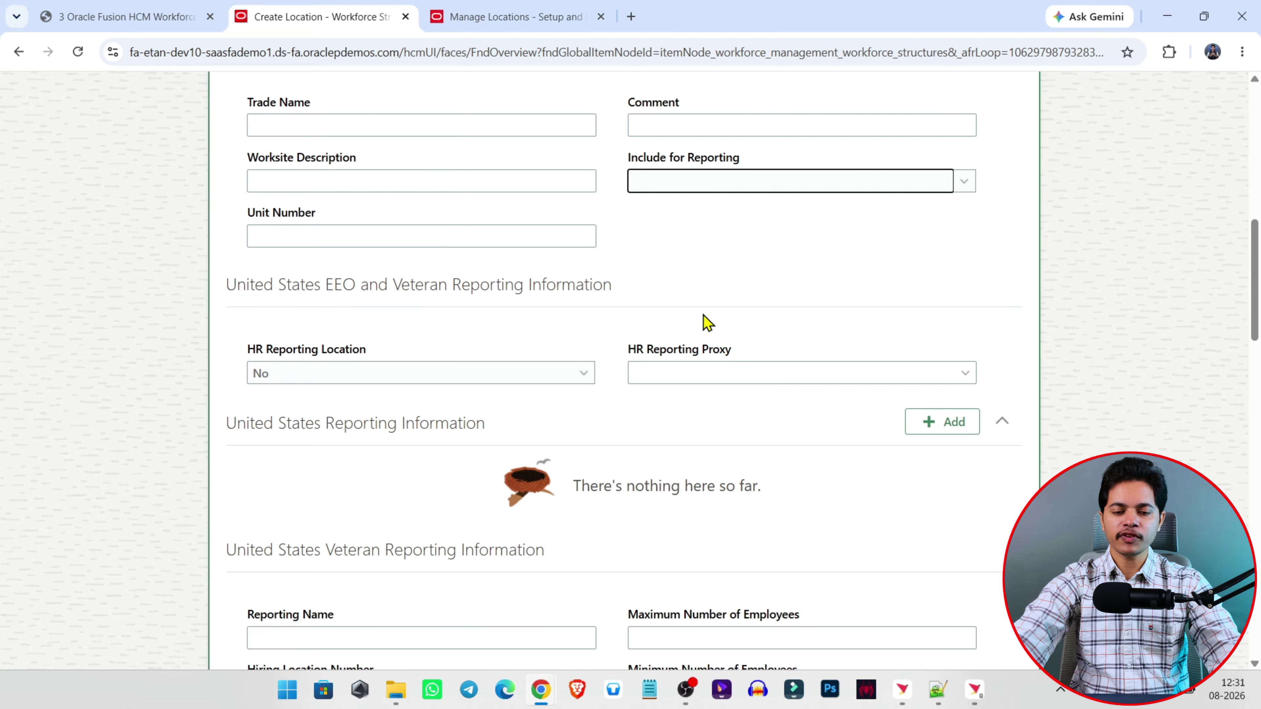
scroll(707, 322, "down", 15)
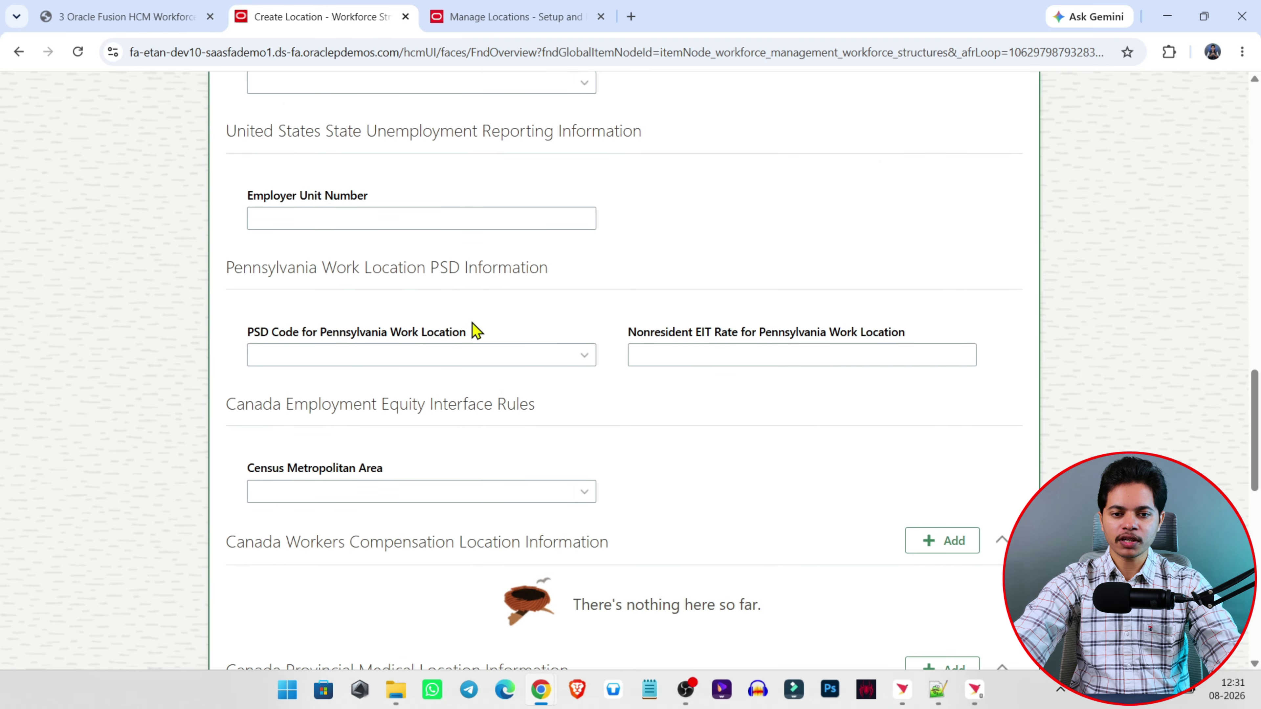
scroll(647, 426, "down", 8)
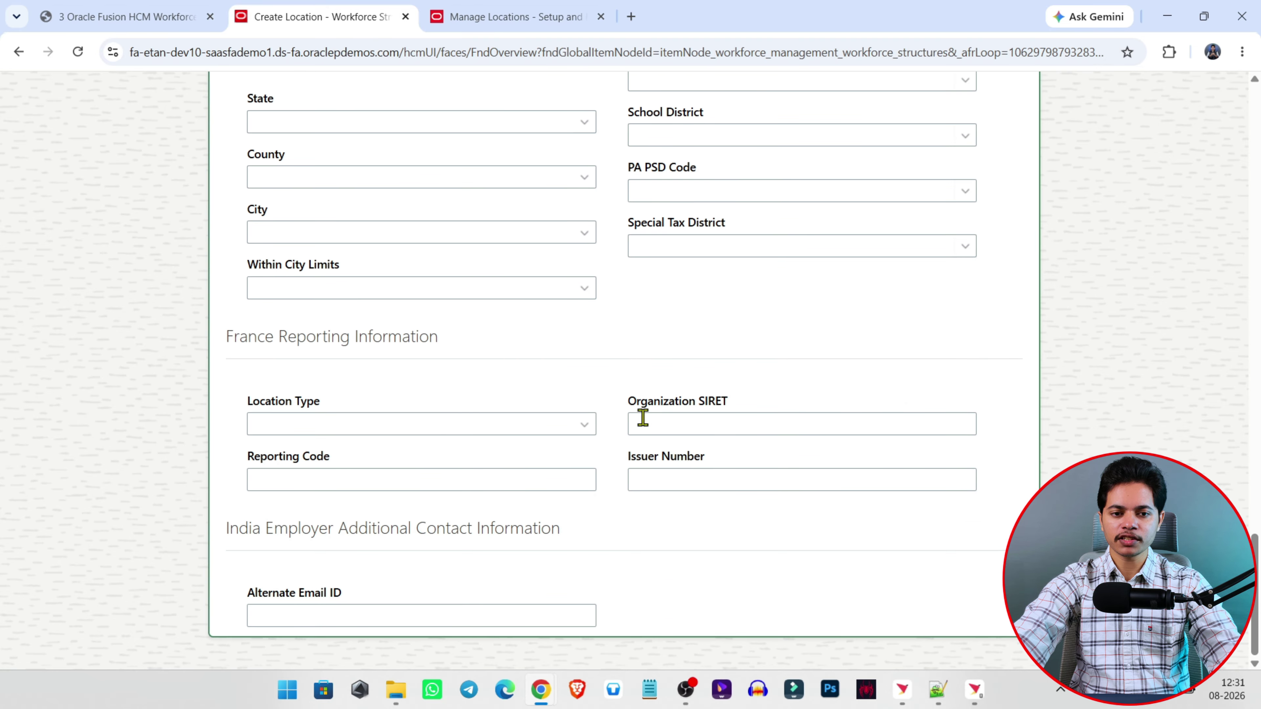
scroll(643, 417, "up", 3)
scroll(643, 418, "down", 3)
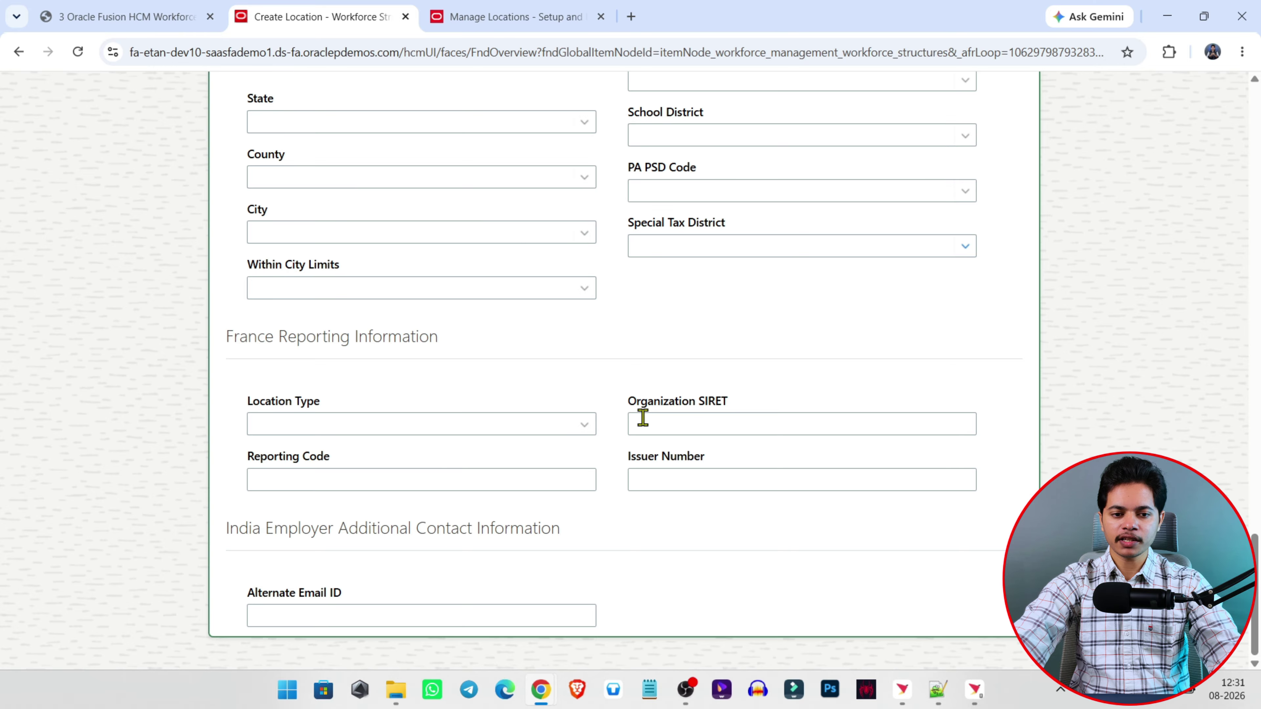
Step: Submit the new location with the Legislative Info section left blank
scroll(659, 512, "up", 15)
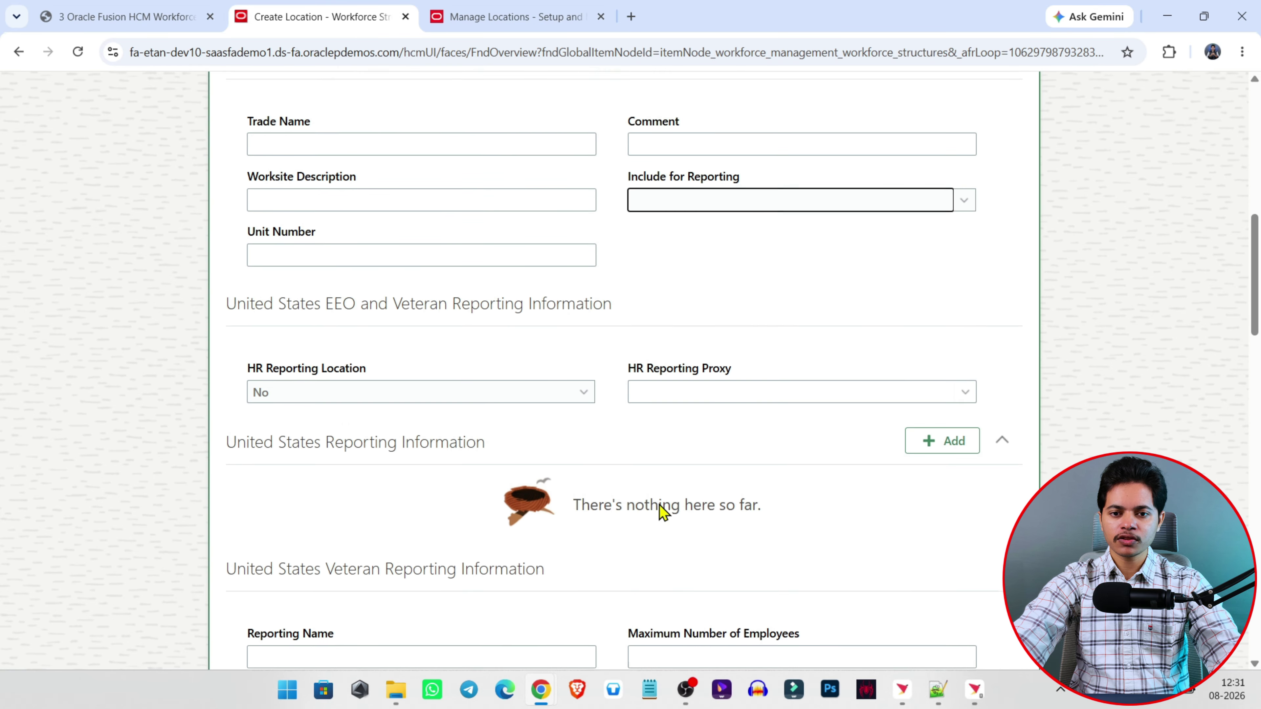
scroll(664, 511, "up", 15)
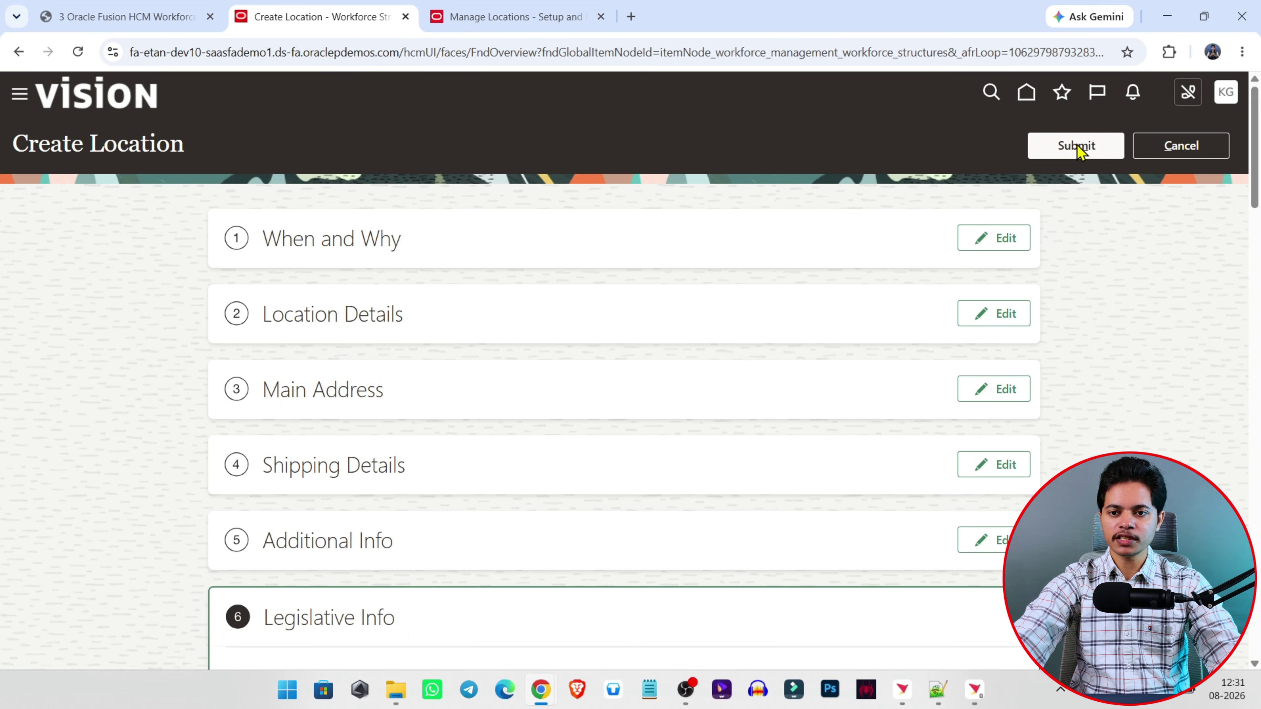
left_click(1077, 146)
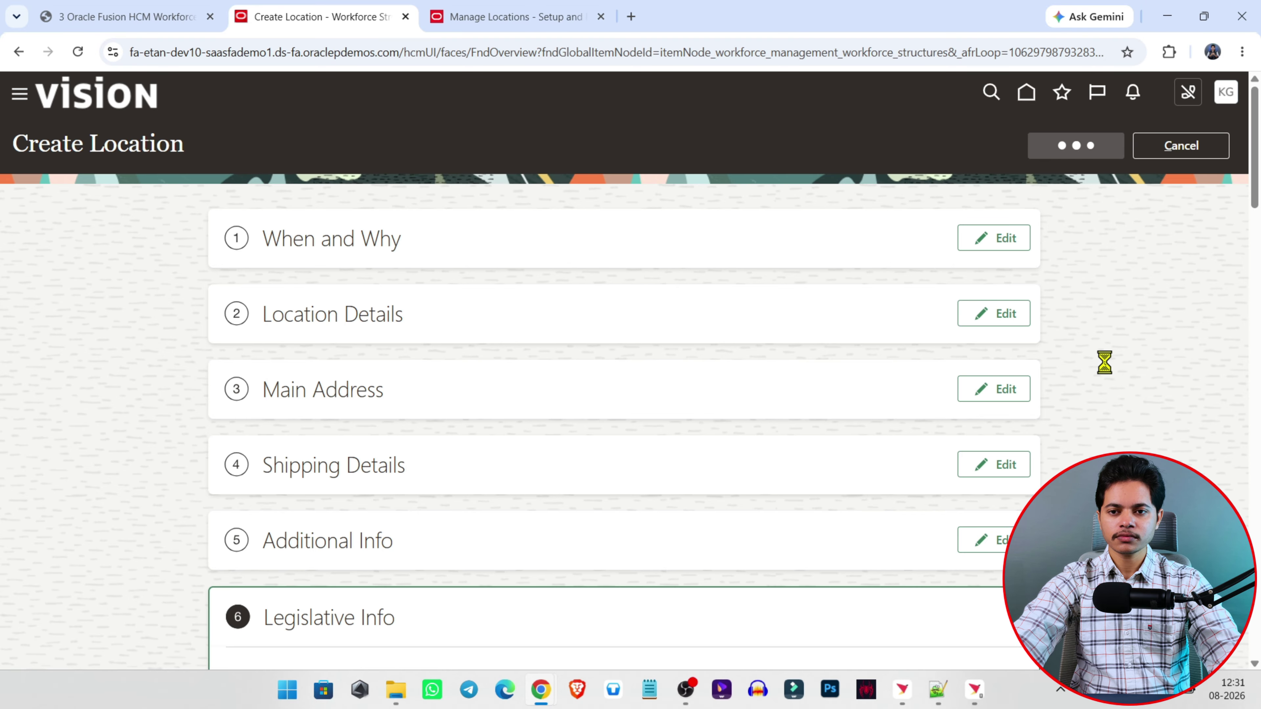
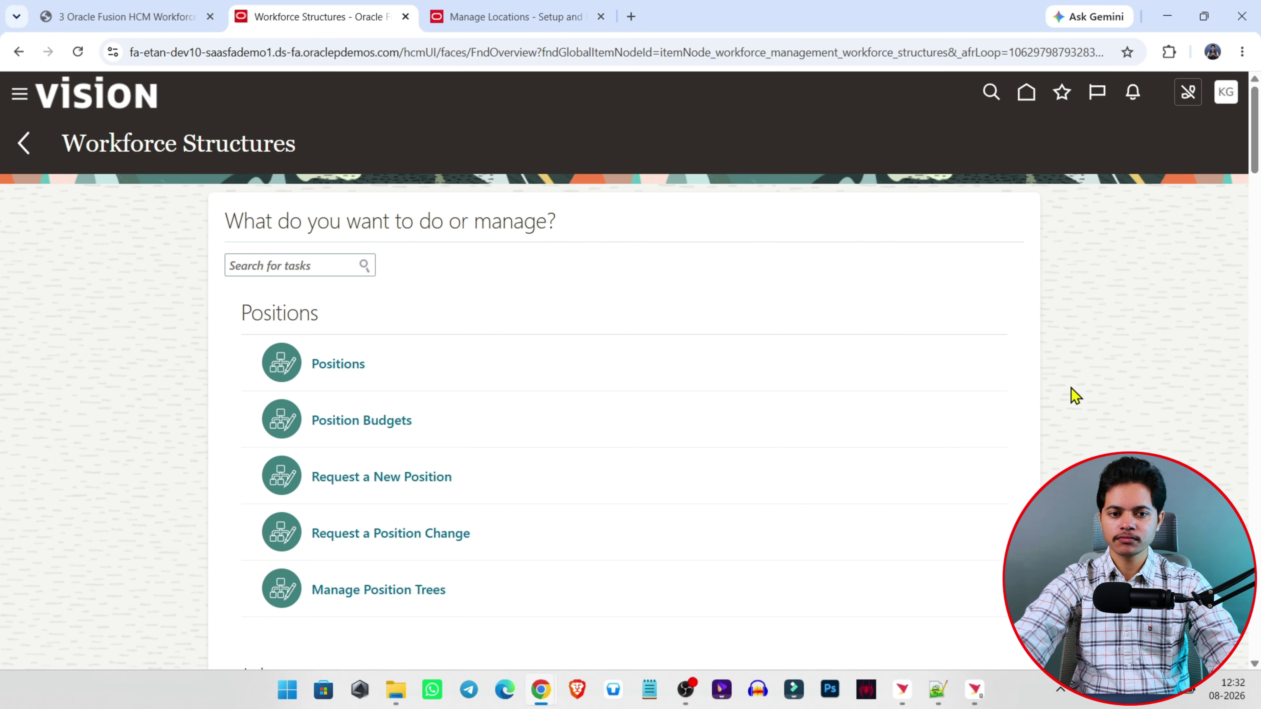
Step: Close the existing Hyderabad location's details in Setup and Maintenance to return to the Manage Locations search
left_click(489, 13)
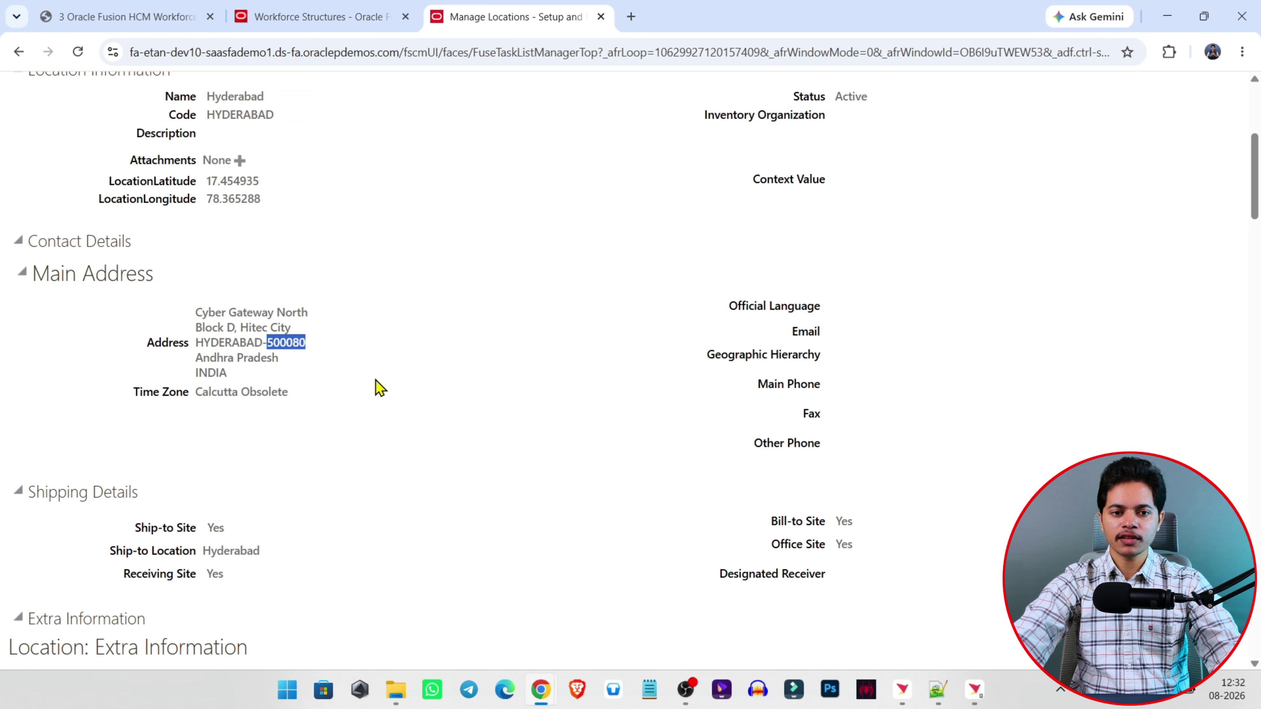
scroll(380, 315, "up", 5)
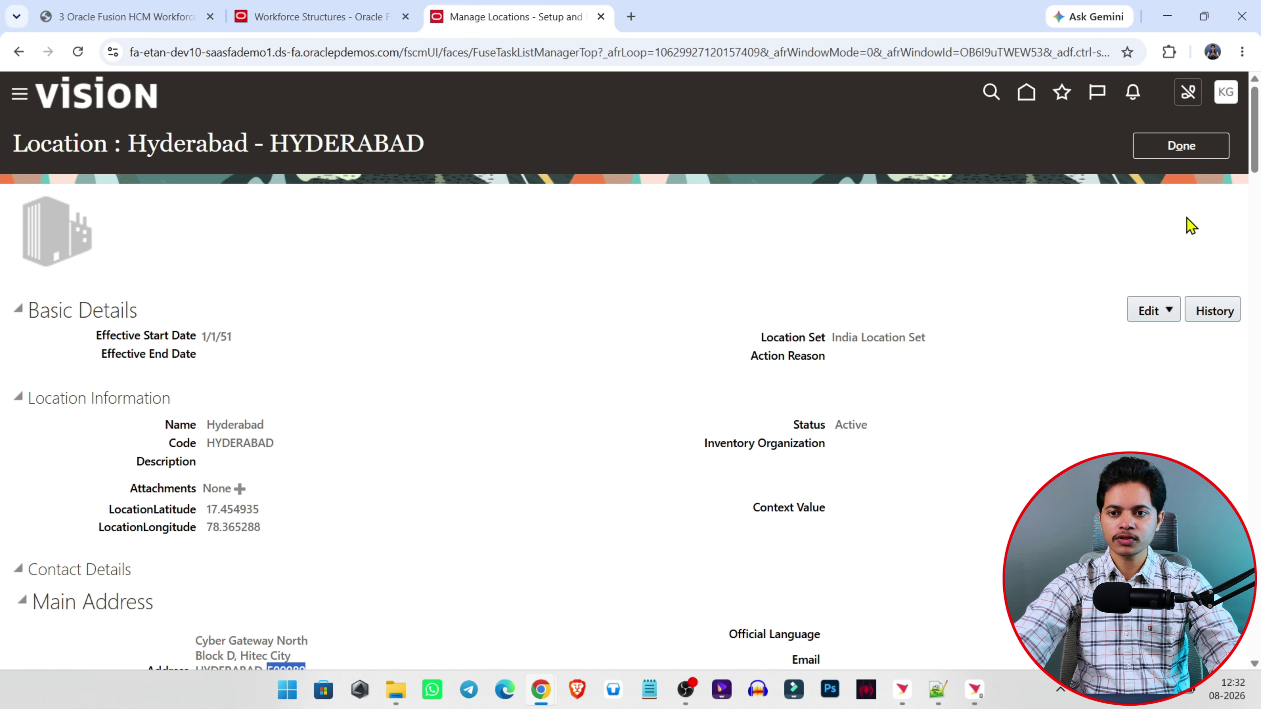
left_click(1184, 146)
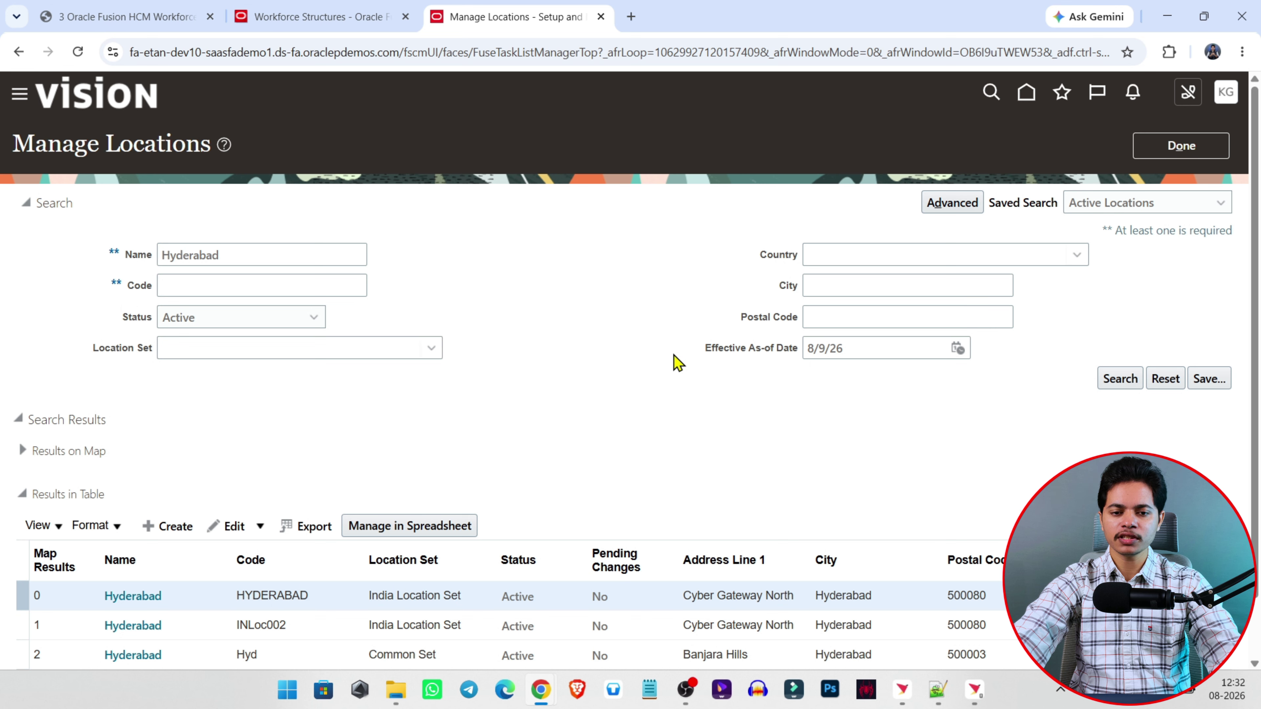
Step: Look up the location name ABC Hyderabad Office in the 3.1 Sample Data Workforce Structure PDF and return to Manage Locations
left_click(566, 686)
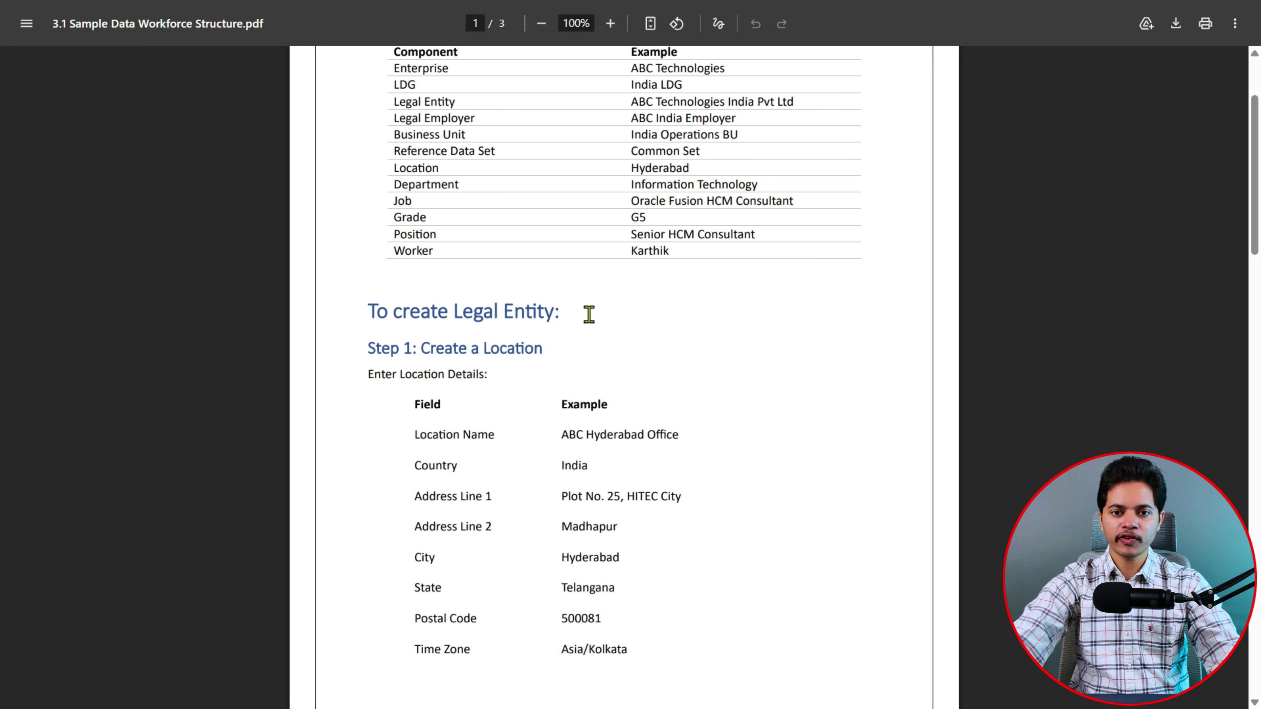
scroll(589, 313, "up", 3)
scroll(589, 314, "down", 3)
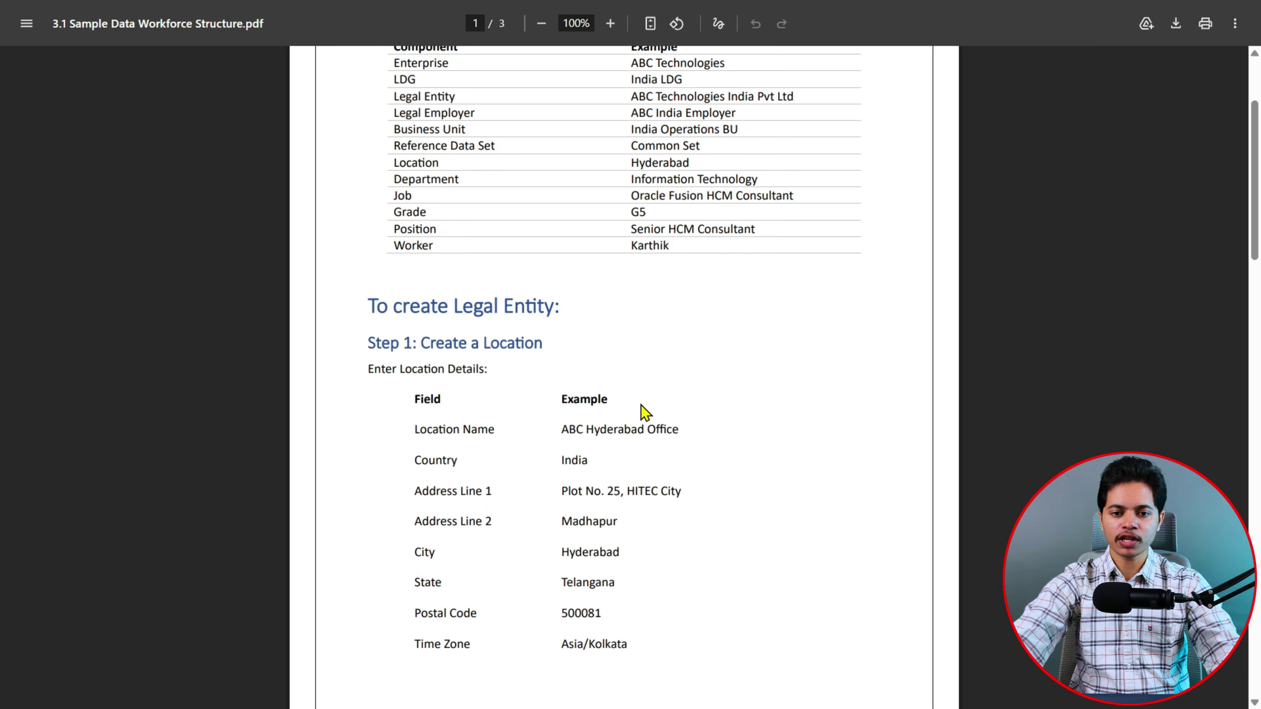
left_click_drag(562, 429, 675, 420)
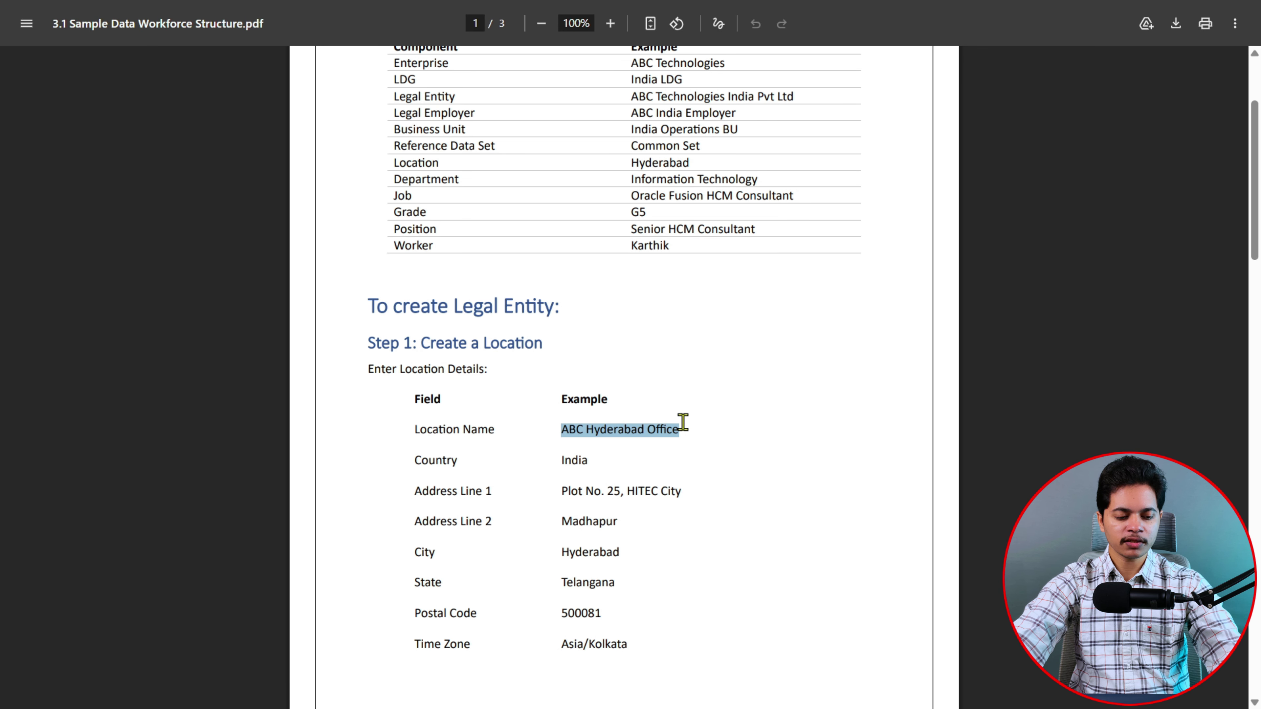
key("alt+Tab")
Step: Replace the Name criterion with ABC Hyderabad Office and search for the location
left_click(231, 255)
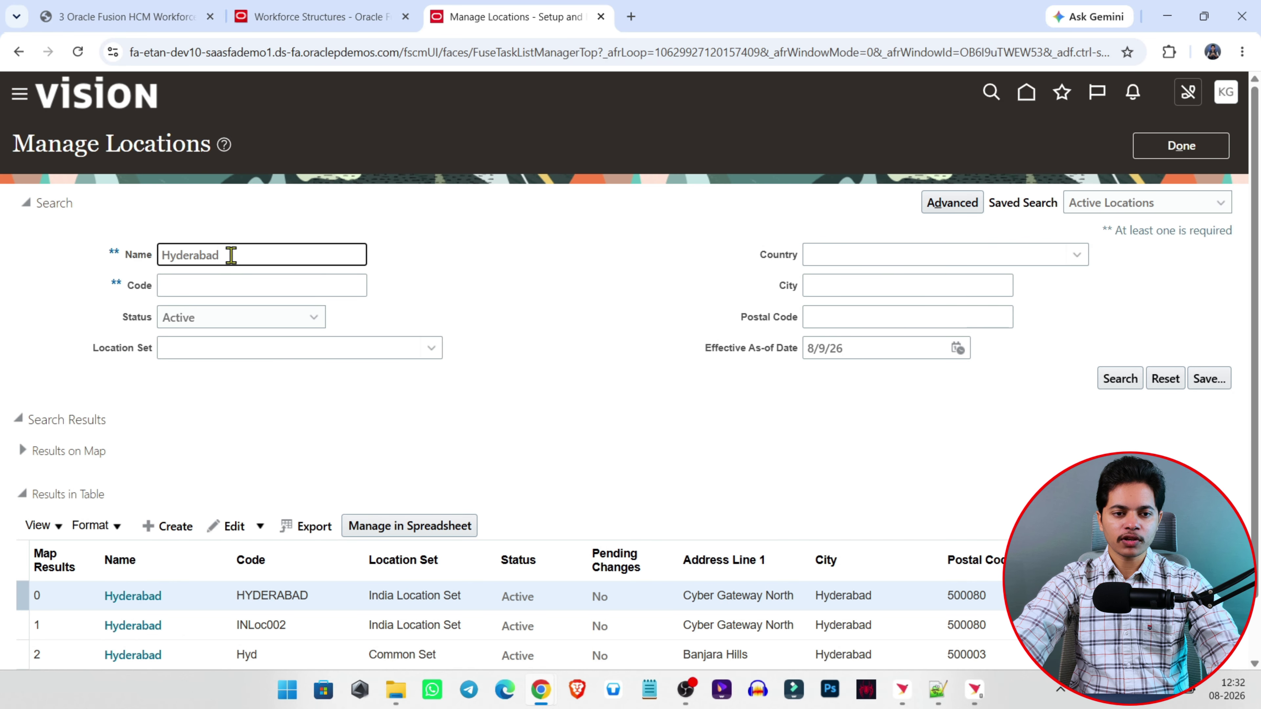
double_click(231, 255)
left_click(231, 255)
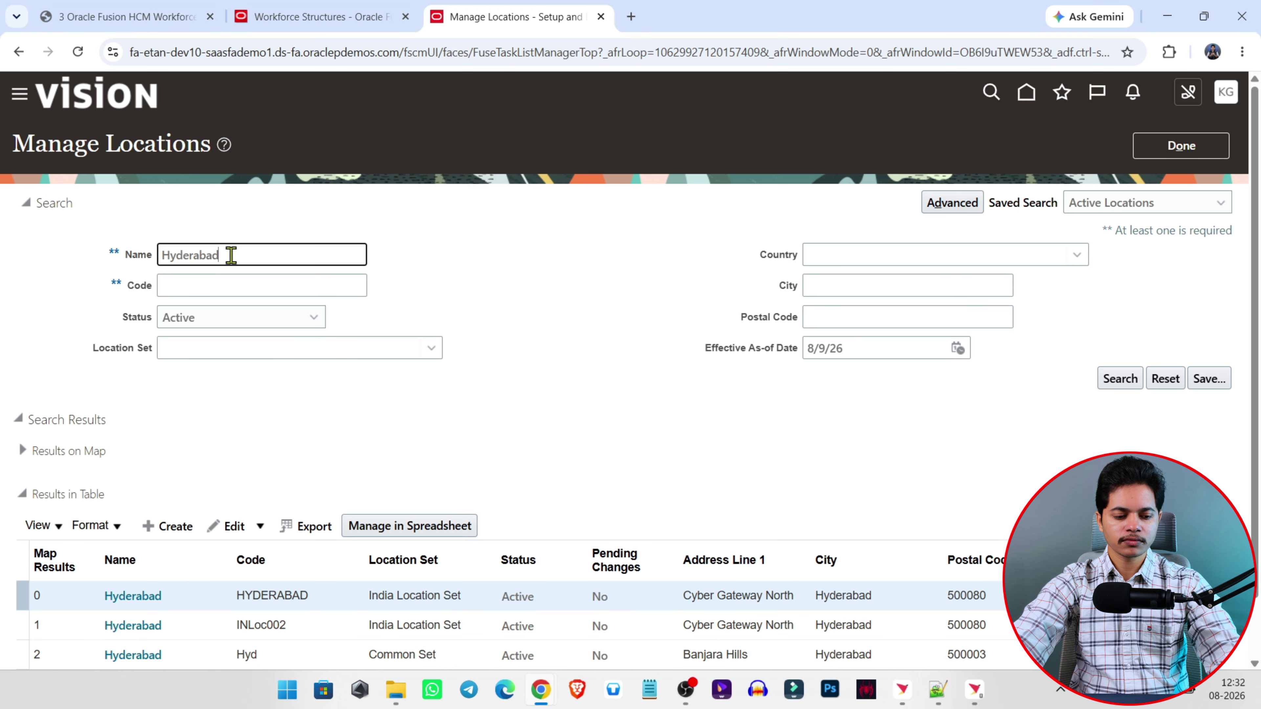
double_click(231, 254)
key("BackSpace")
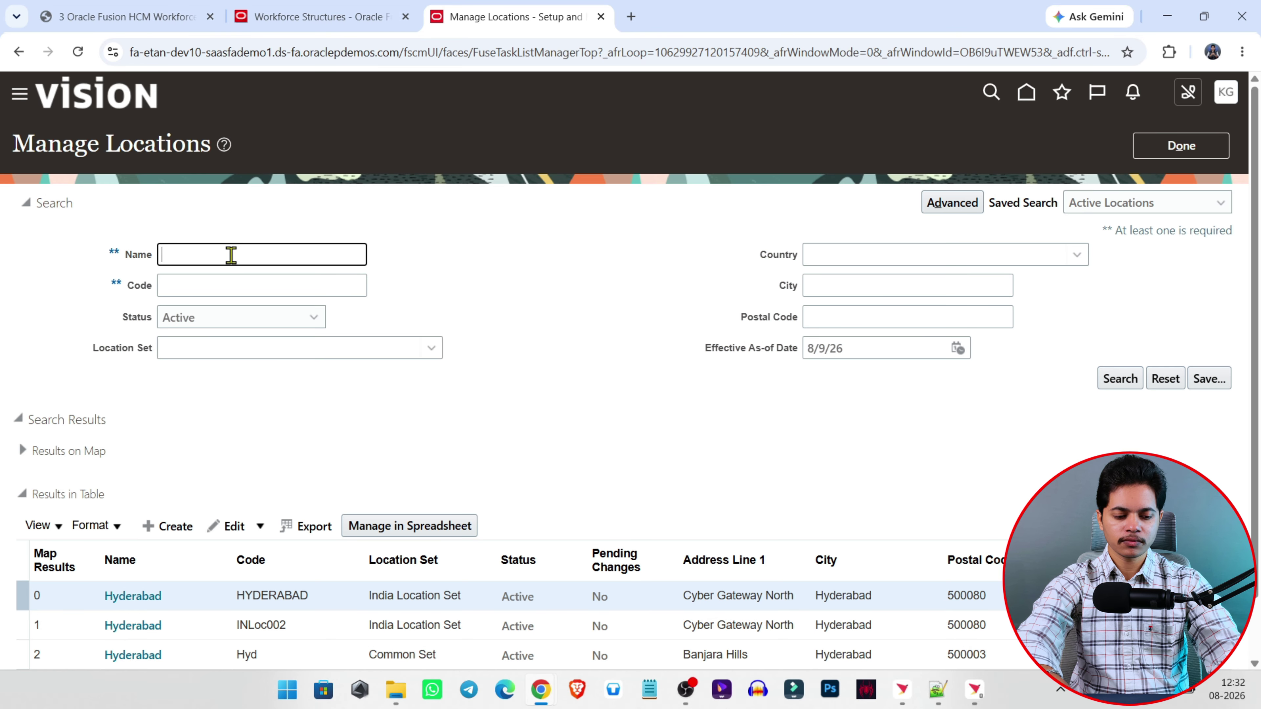
key("super+v")
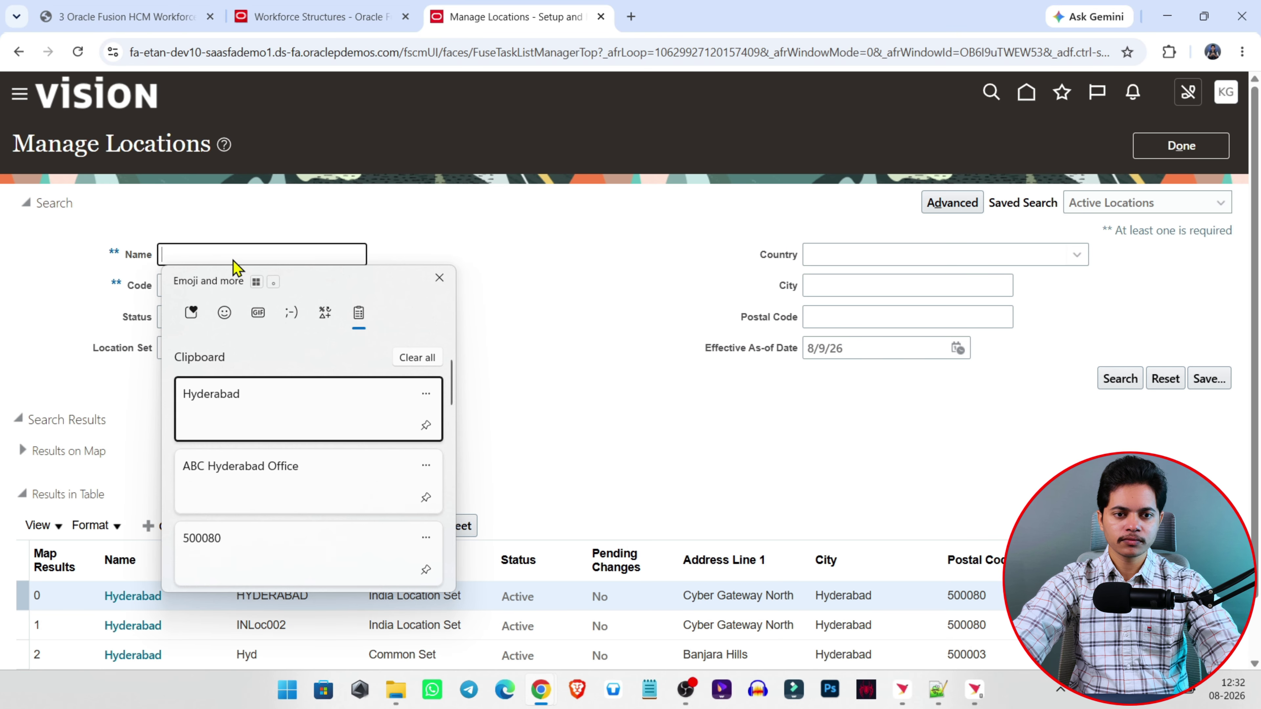
left_click(267, 452)
left_click(1125, 382)
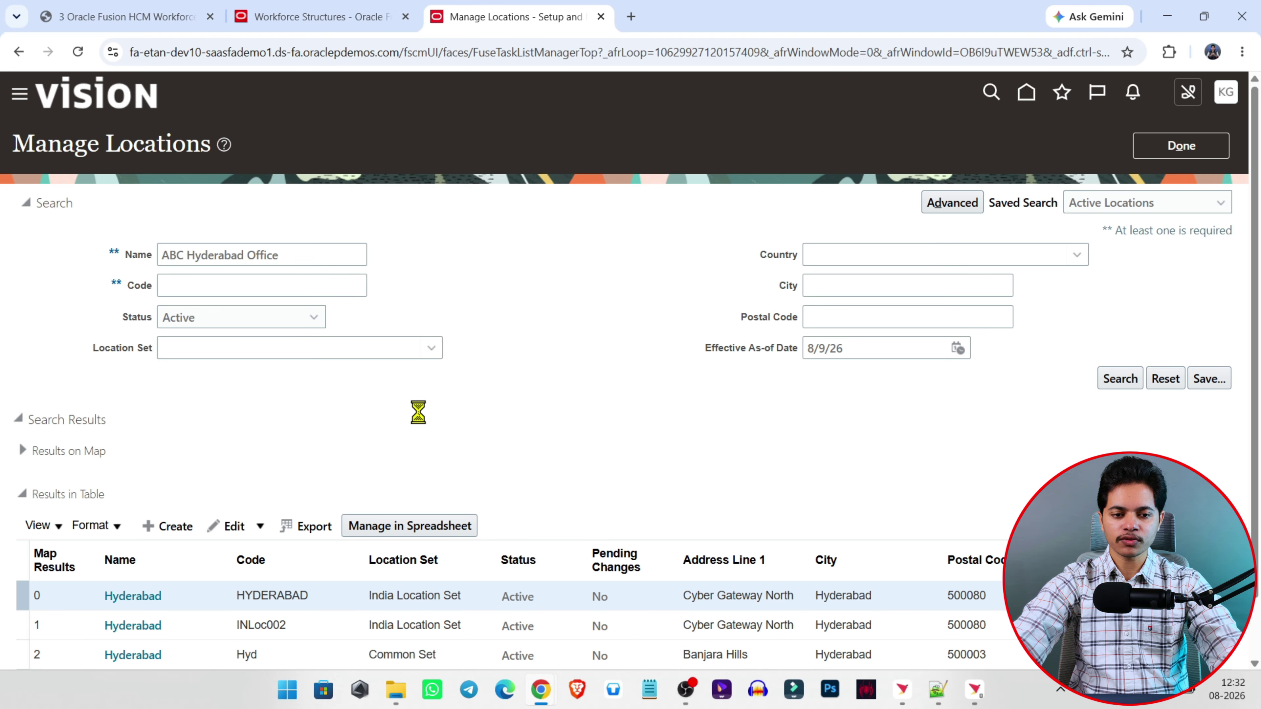
Step: Open the ABC Hyderabad Office location and check its Address Line 1 value in the sample data PDF
scroll(419, 412, "down", 1)
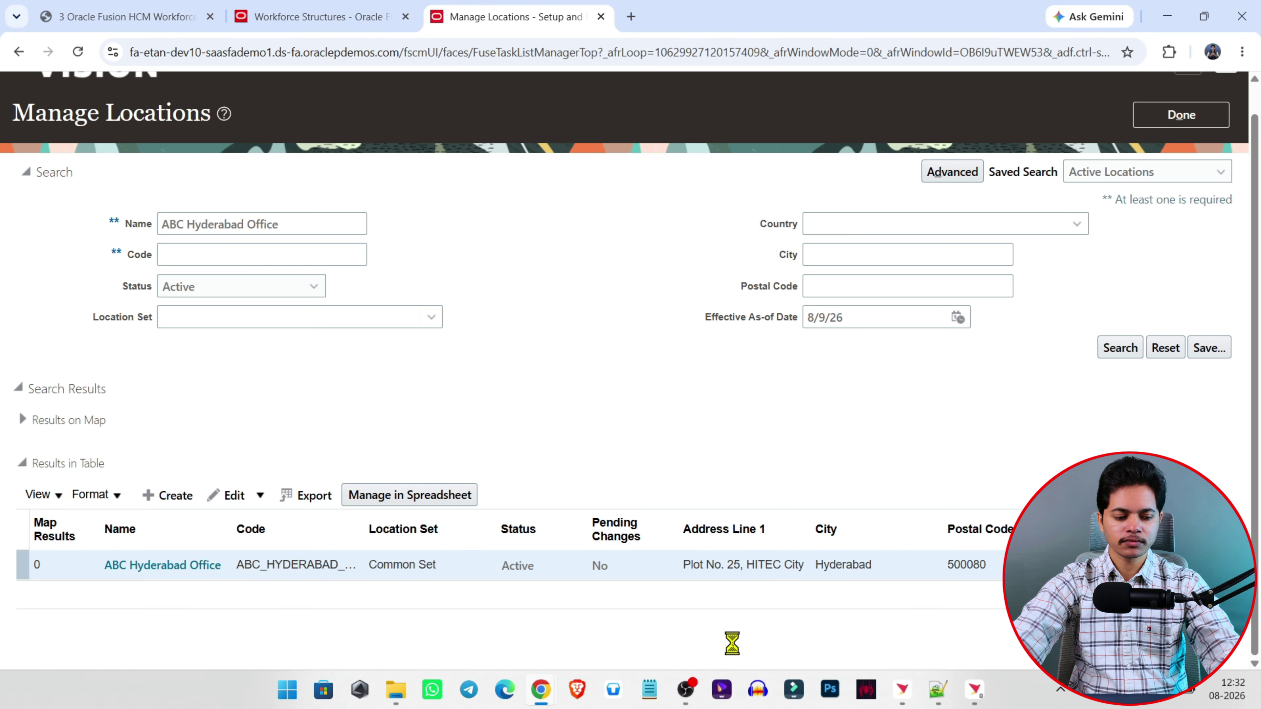
key("alt+Tab")
scroll(686, 554, "down", 1)
left_click_drag(572, 416, 771, 395)
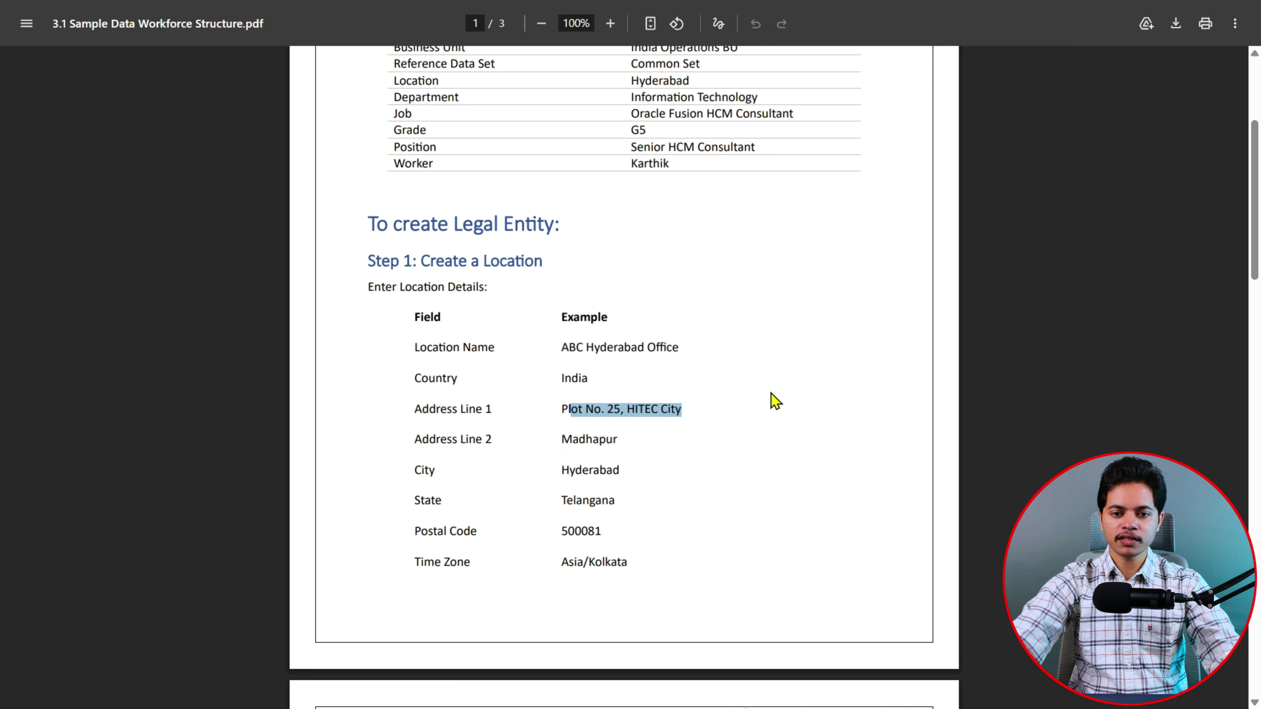
left_click(762, 449)
key("alt+Tab")
Step: Check the ABC Hyderabad Office location's main address, time zone and shipping details, and close its page
scroll(490, 502, "down", 3)
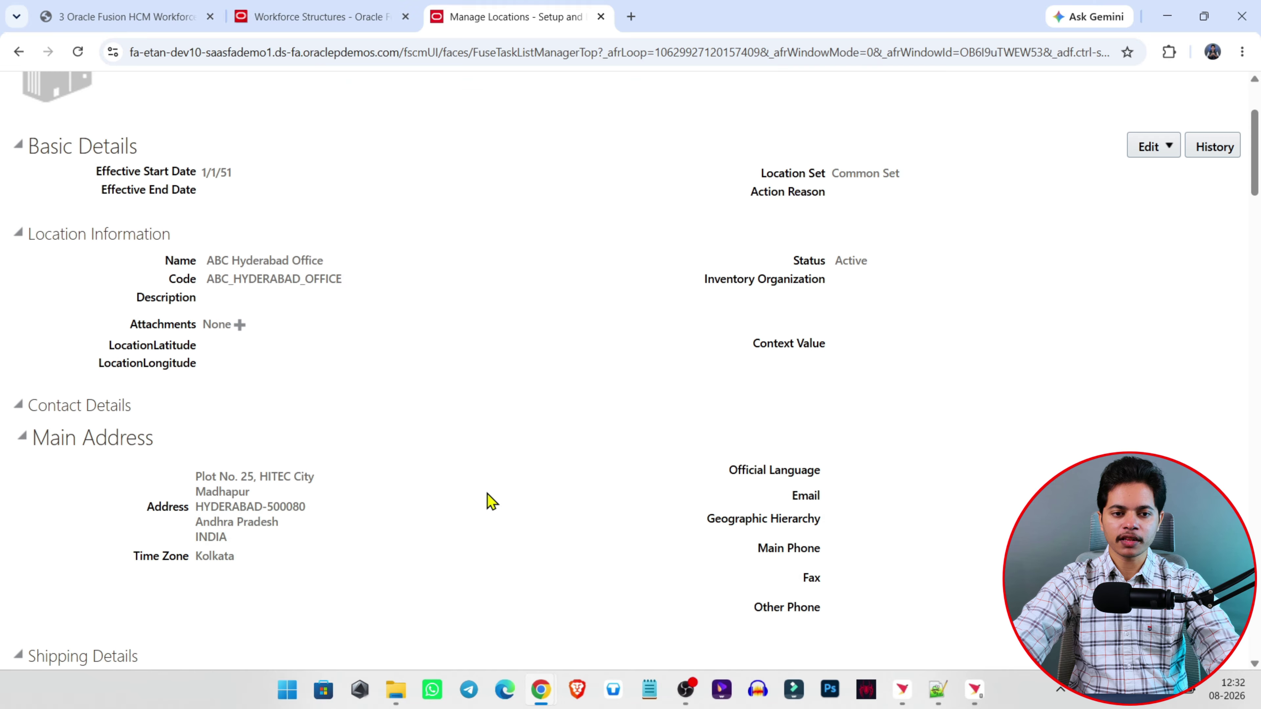
left_click_drag(204, 485, 305, 507)
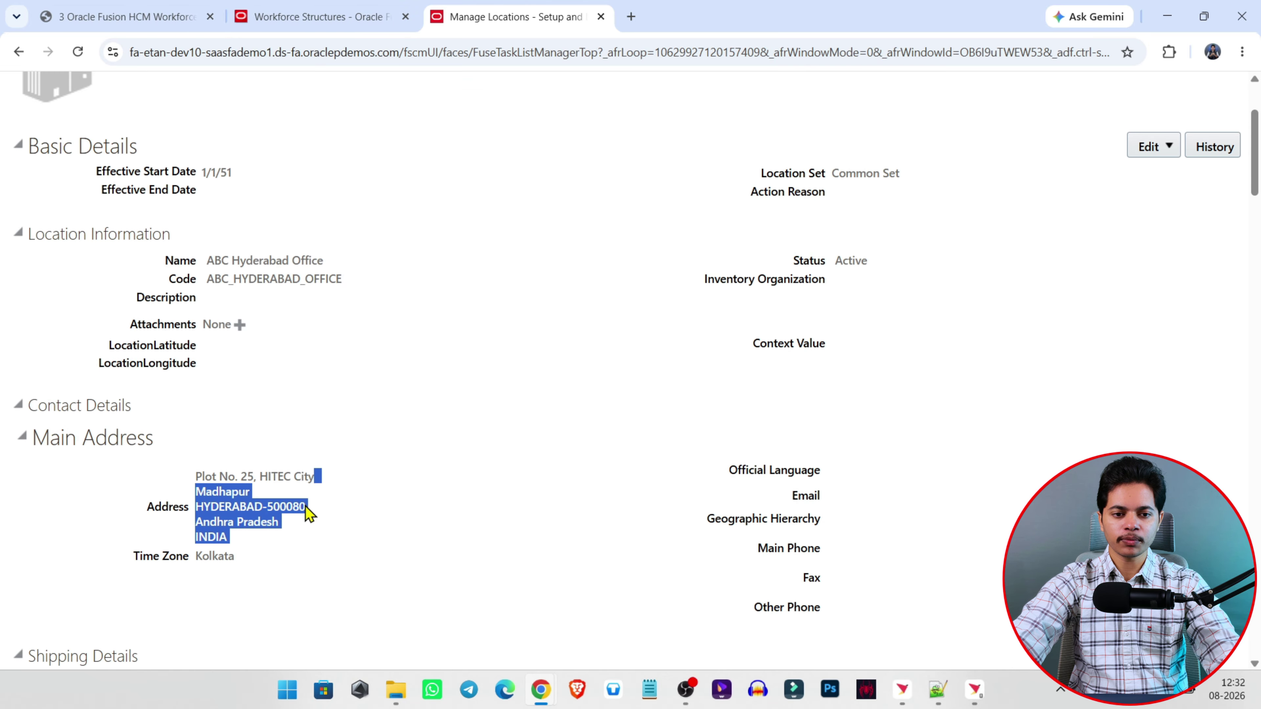
left_click(397, 527)
scroll(397, 528, "down", 1)
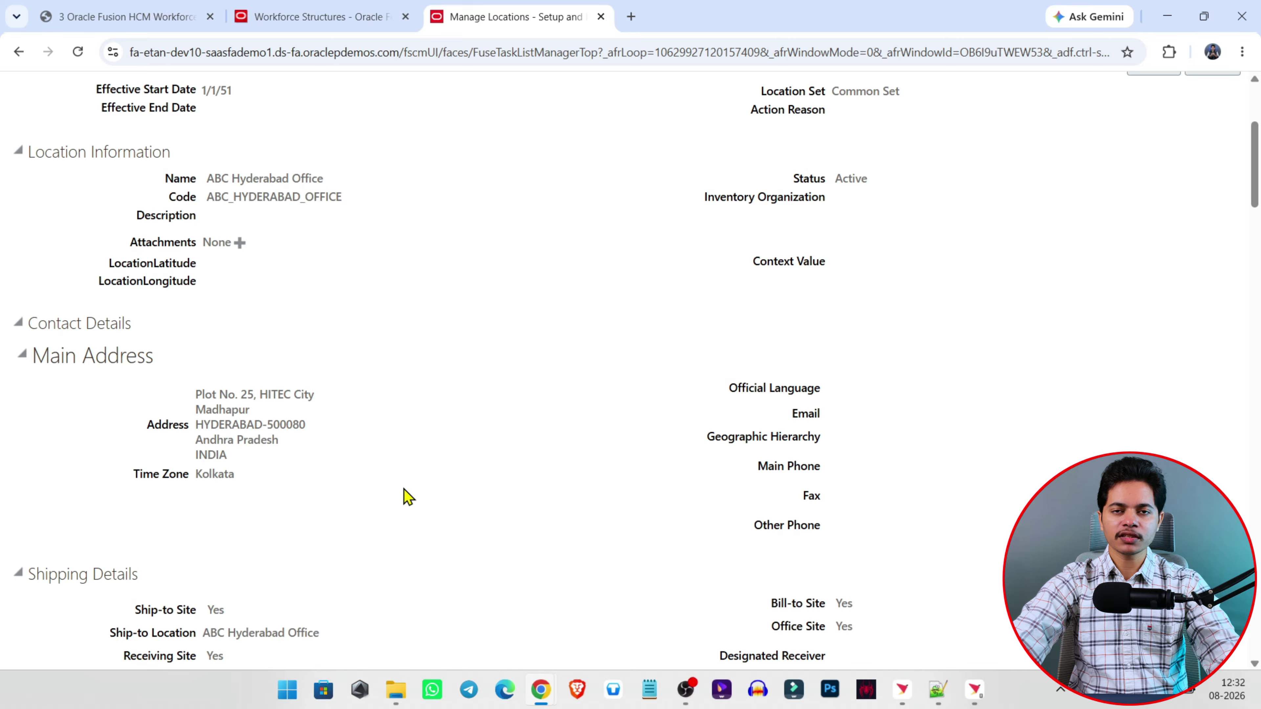
scroll(407, 497, "down", 1)
left_click_drag(201, 393, 270, 400)
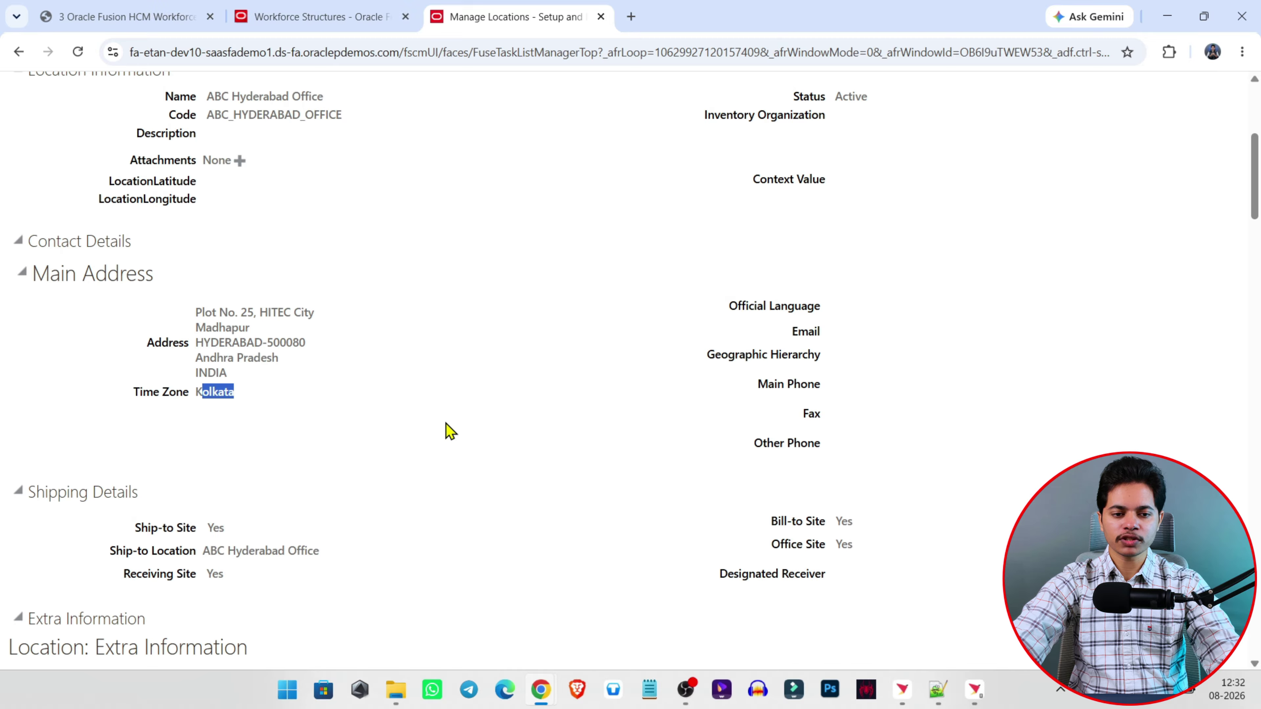
scroll(447, 430, "down", 2)
scroll(450, 431, "up", 6)
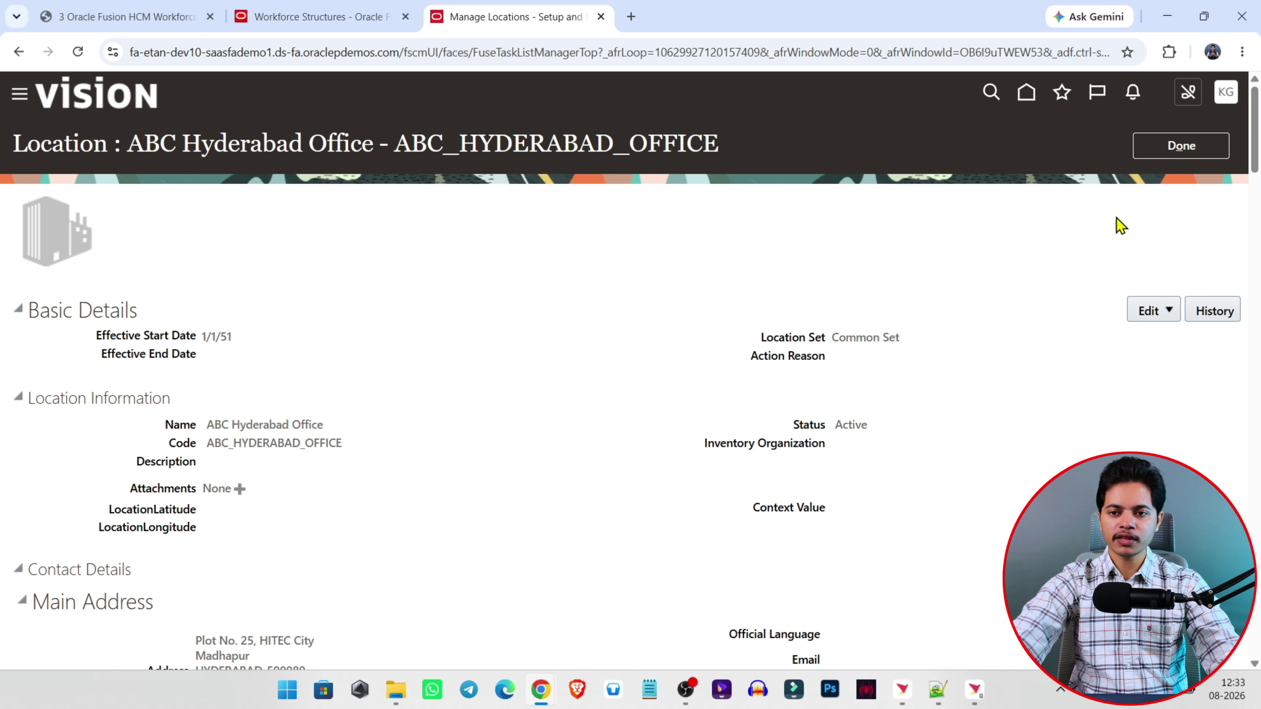
left_click(1144, 152)
Step: Review the sample values under Step 2: Create the Legal Entity in the sample data PDF
key("alt+Tab")
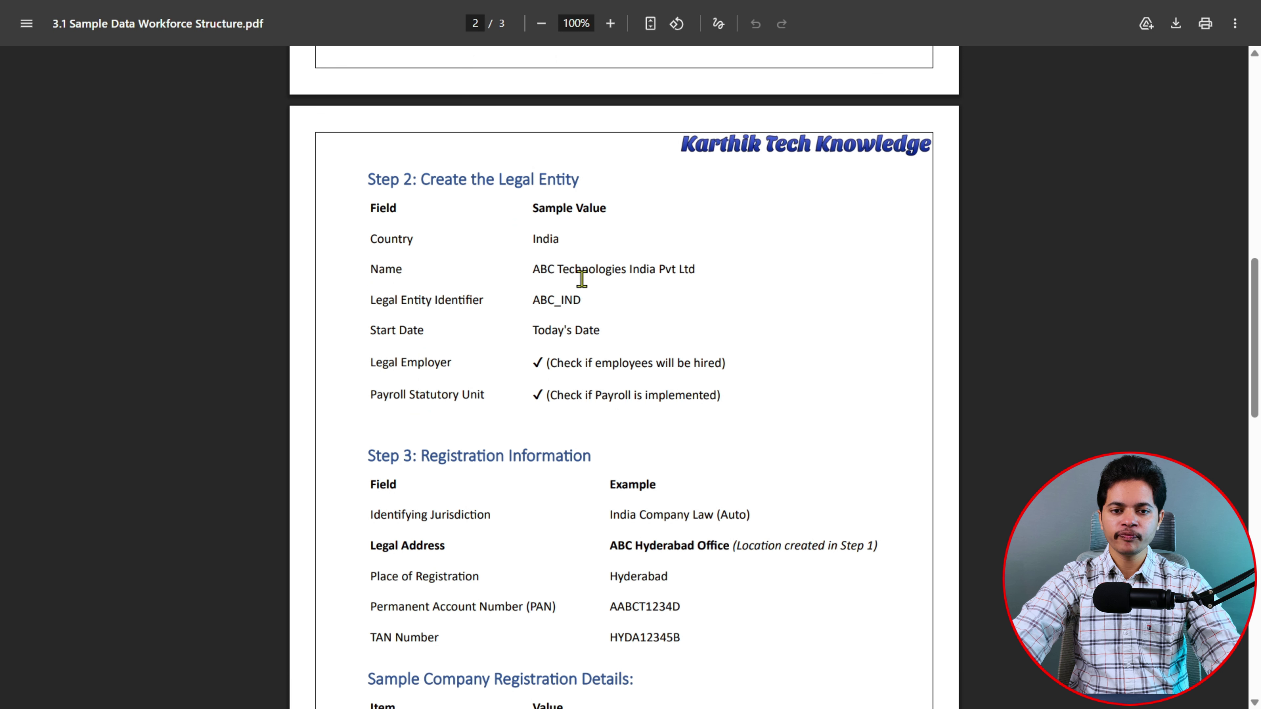
left_click_drag(549, 244, 579, 399)
left_click(792, 367)
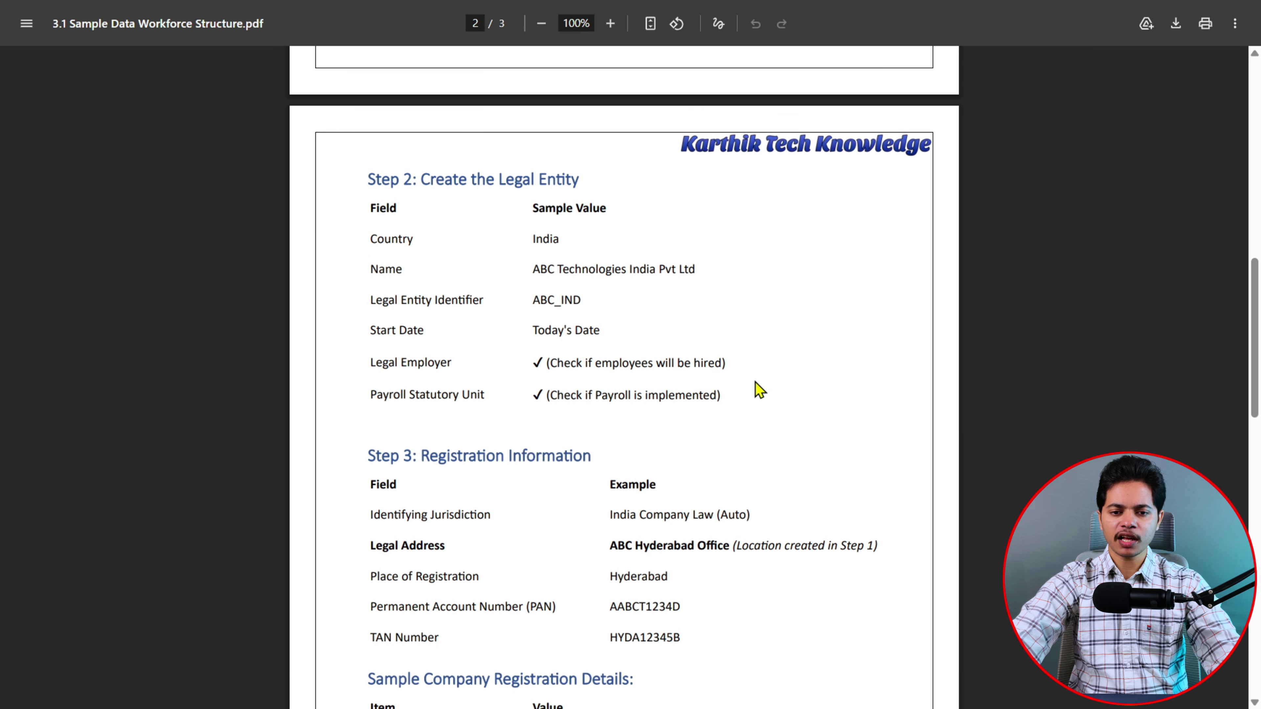
Step: Leave the Manage Locations task and switch to the Workforce Structures page
key("alt+Tab")
left_click(1189, 149)
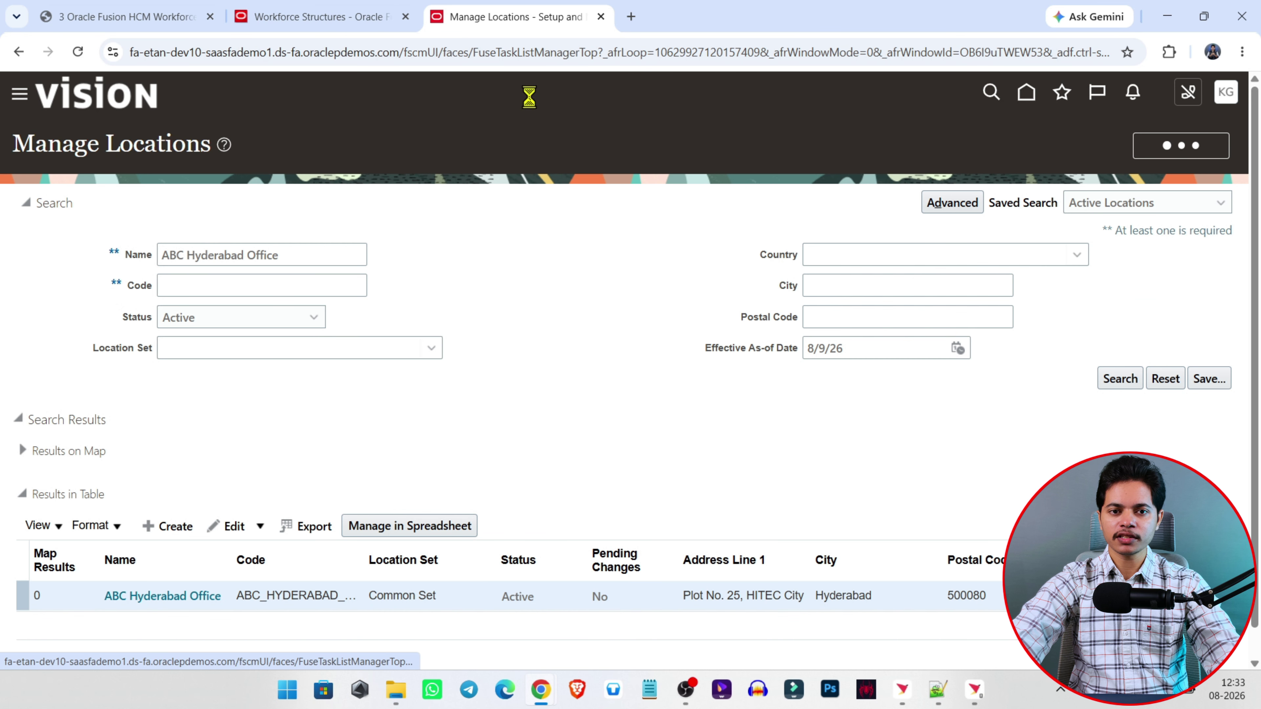
left_click(347, 17)
Step: Check the Legal Entity task names in the Setup and Maintenance list of the Oracle Fusion HCM Workforce Structure PDF
left_click_drag(301, 304, 750, 306)
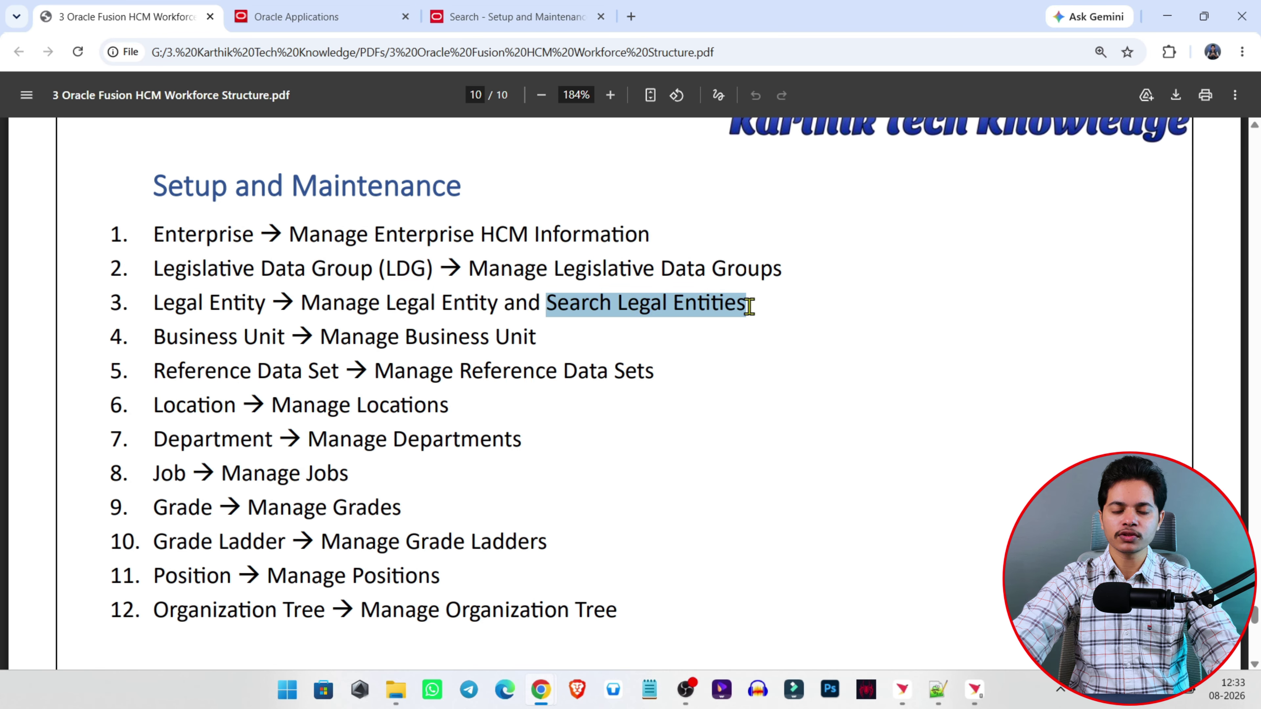
triple_click(408, 301)
left_click(345, 301)
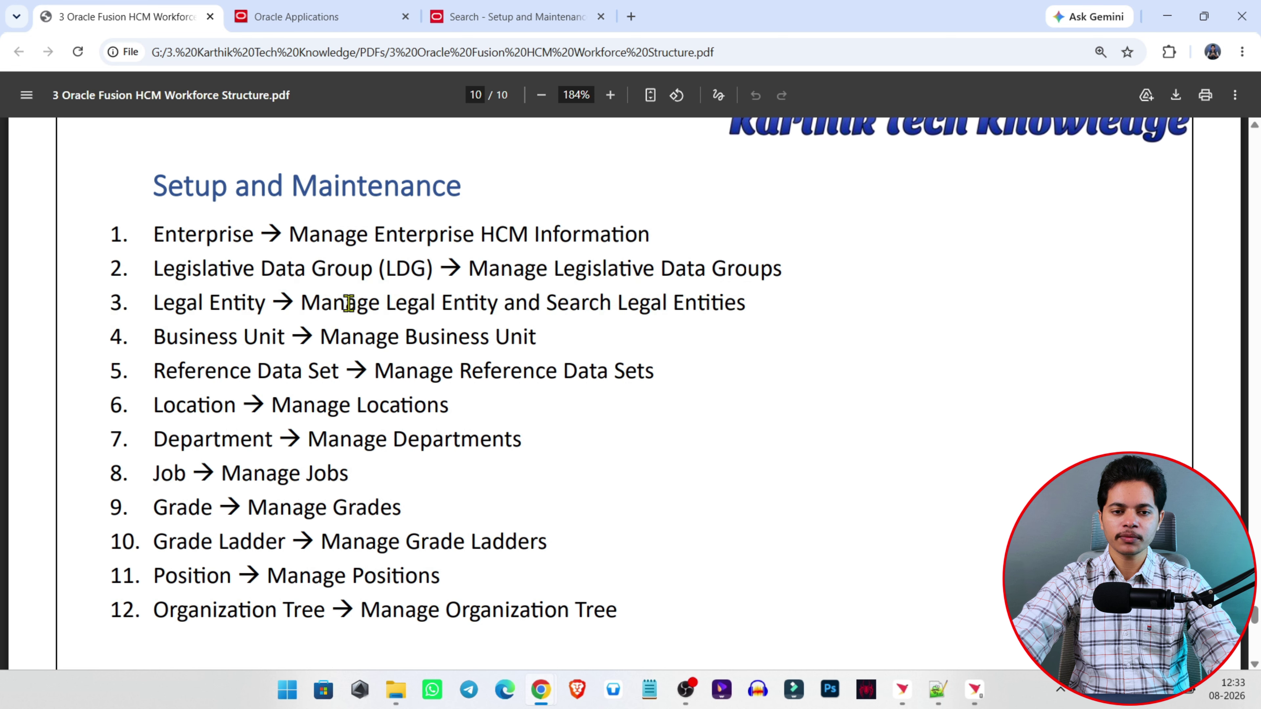
Step: Copy the task name Manage Legal Entity from the Setup and Maintenance list, search for it and open that task
left_click_drag(306, 301, 507, 298)
key("ctrl+c")
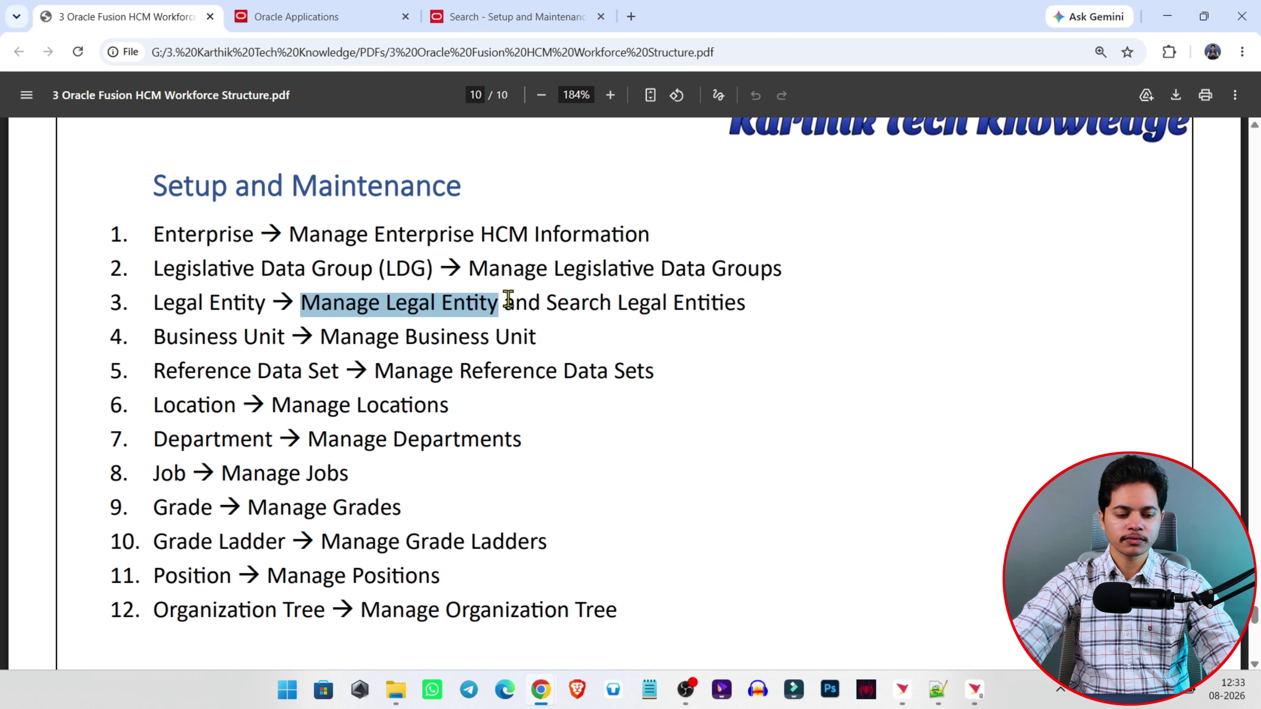
left_click(465, 15)
left_click_drag(304, 196, 144, 188)
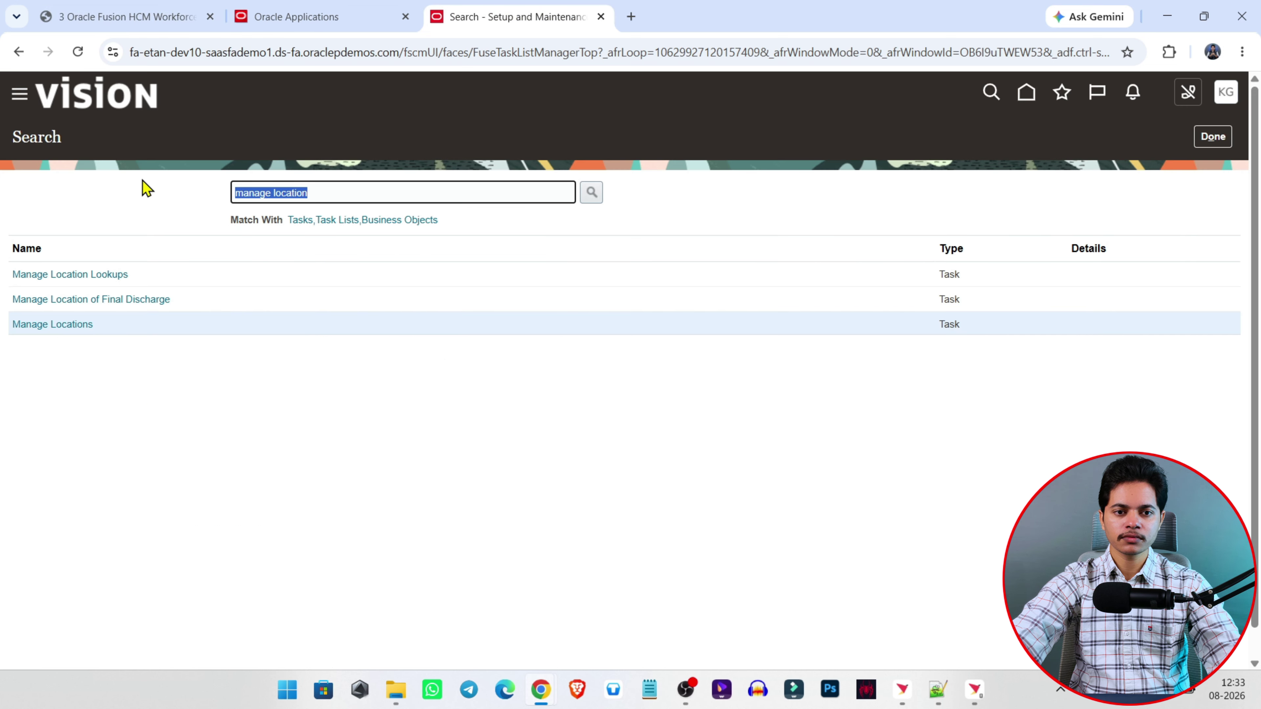
key("ctrl+v")
left_click(591, 193)
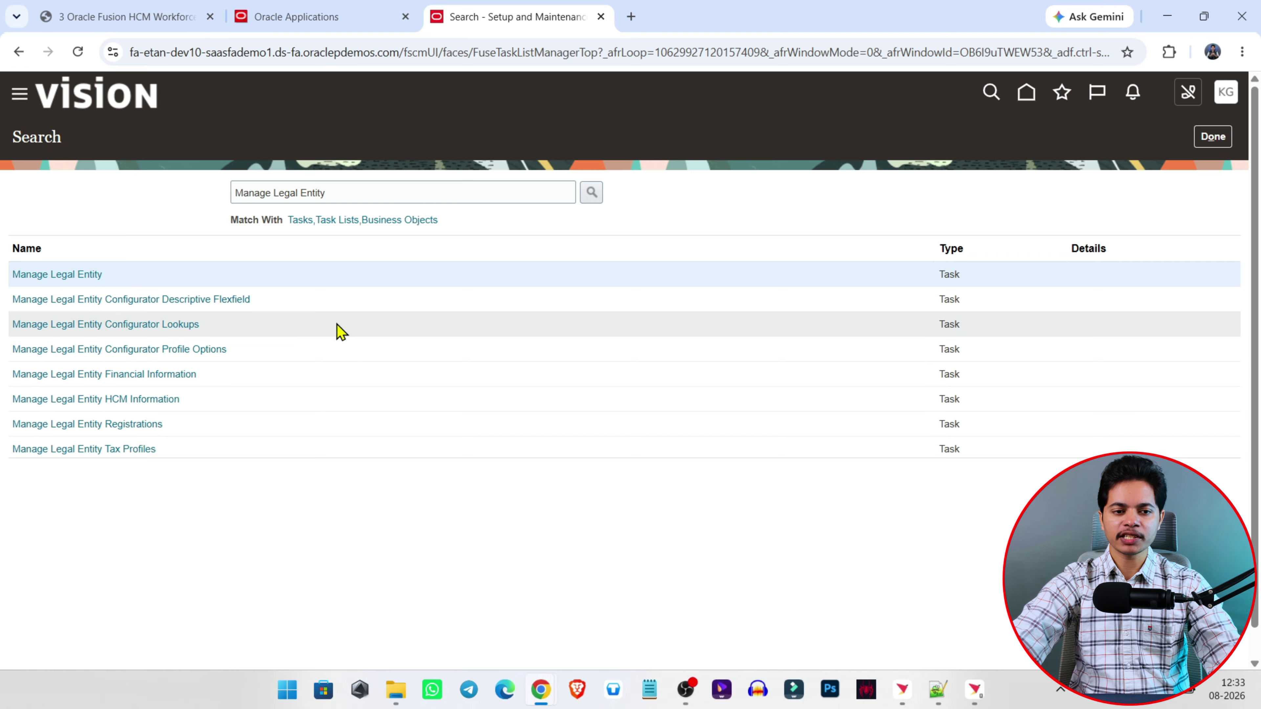
left_click(65, 275)
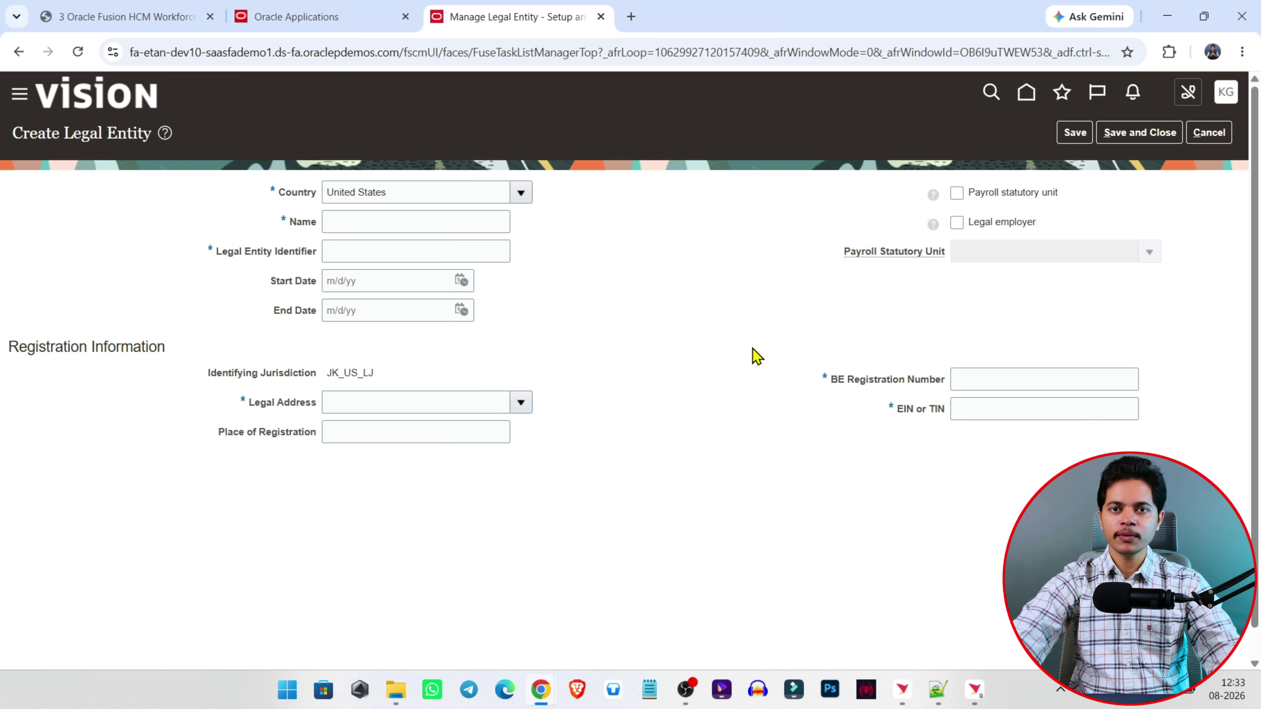
Step: Check the Search Legal Entities task name in the Workforce Structure PDF and switch to the Oracle Applications page
left_click(79, 6)
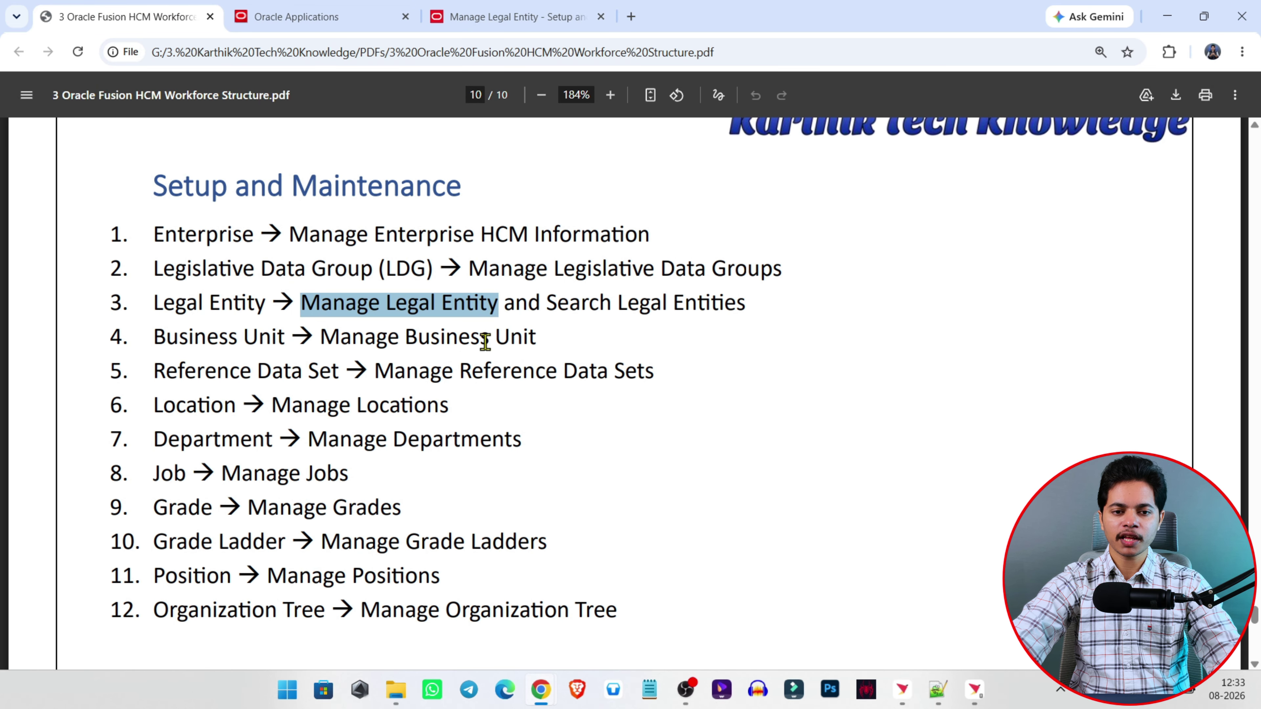
triple_click(611, 303)
left_click(612, 302)
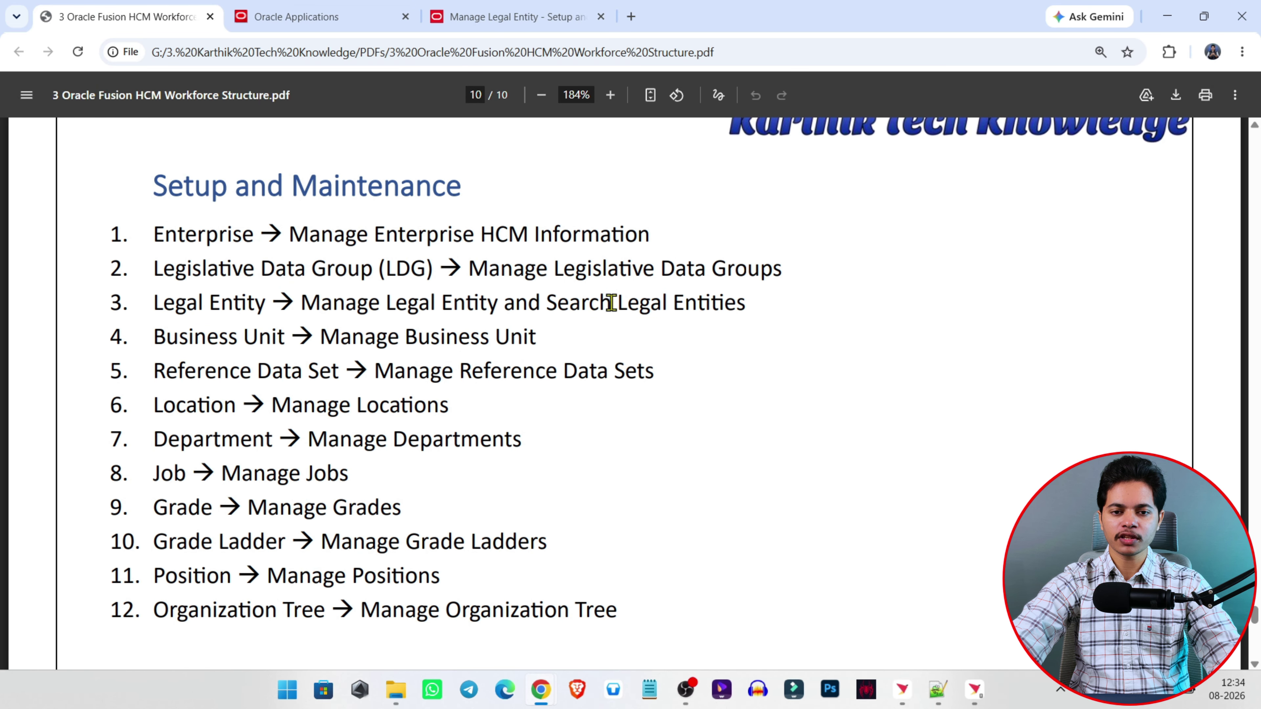
left_click(347, 10)
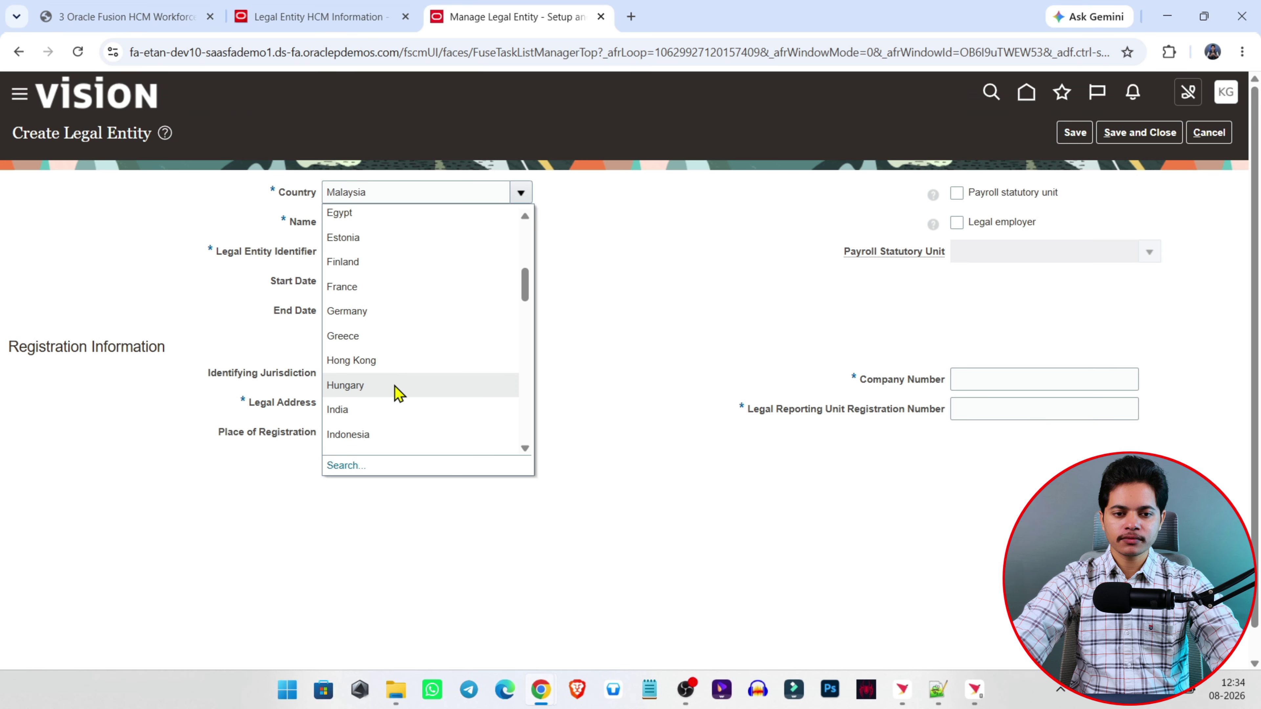
Step: Set the legal entity's country to India and its name to ABC Technologies India Pvt Ltd from the sample data
left_click(353, 411)
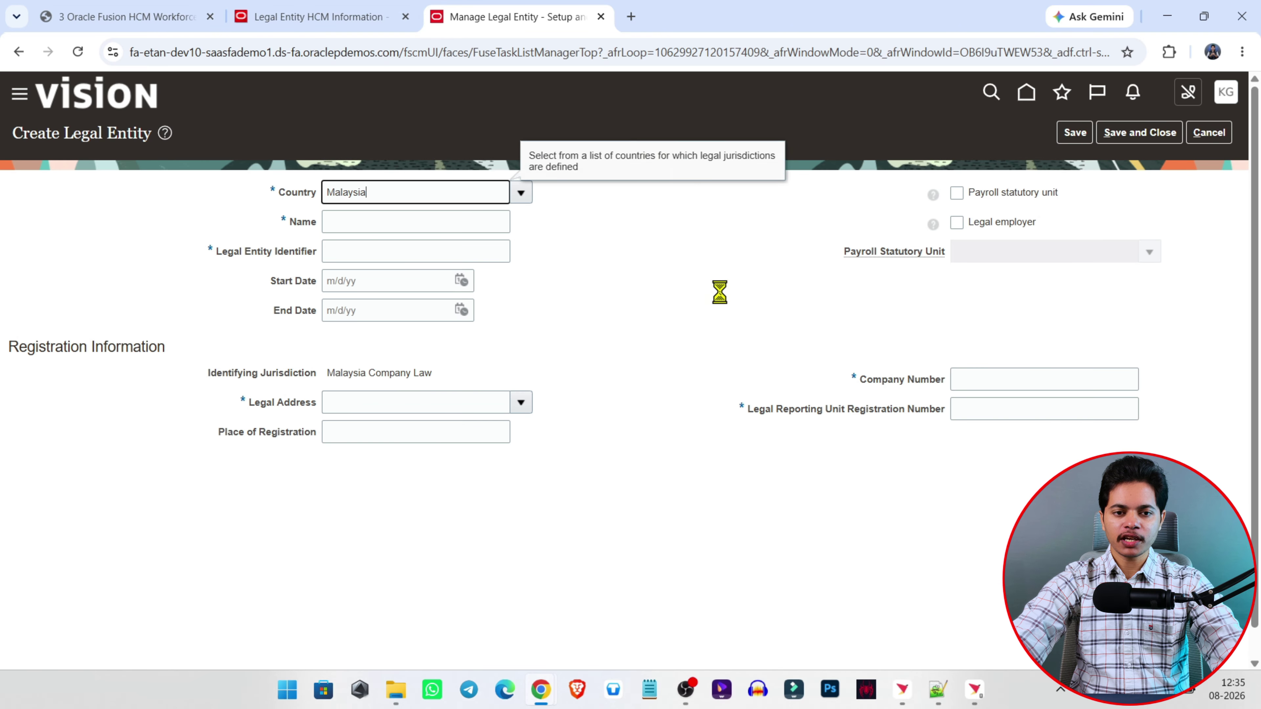
left_click(369, 222)
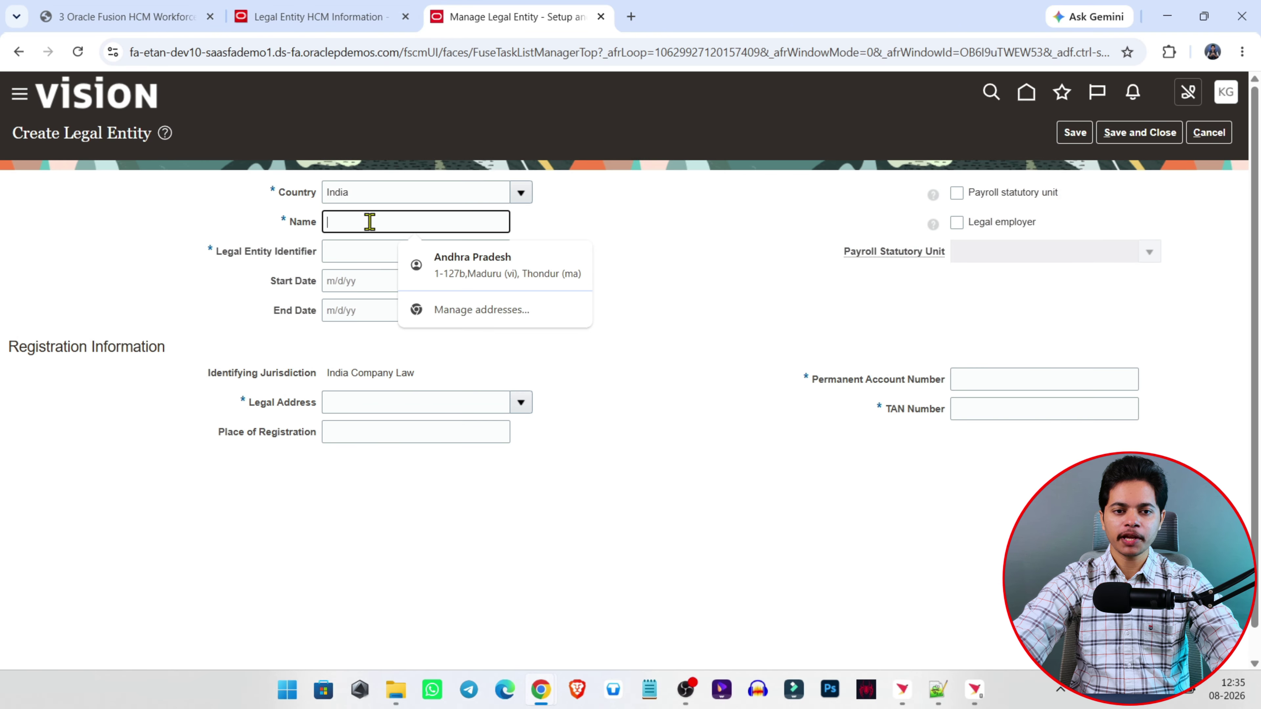
left_click(690, 283)
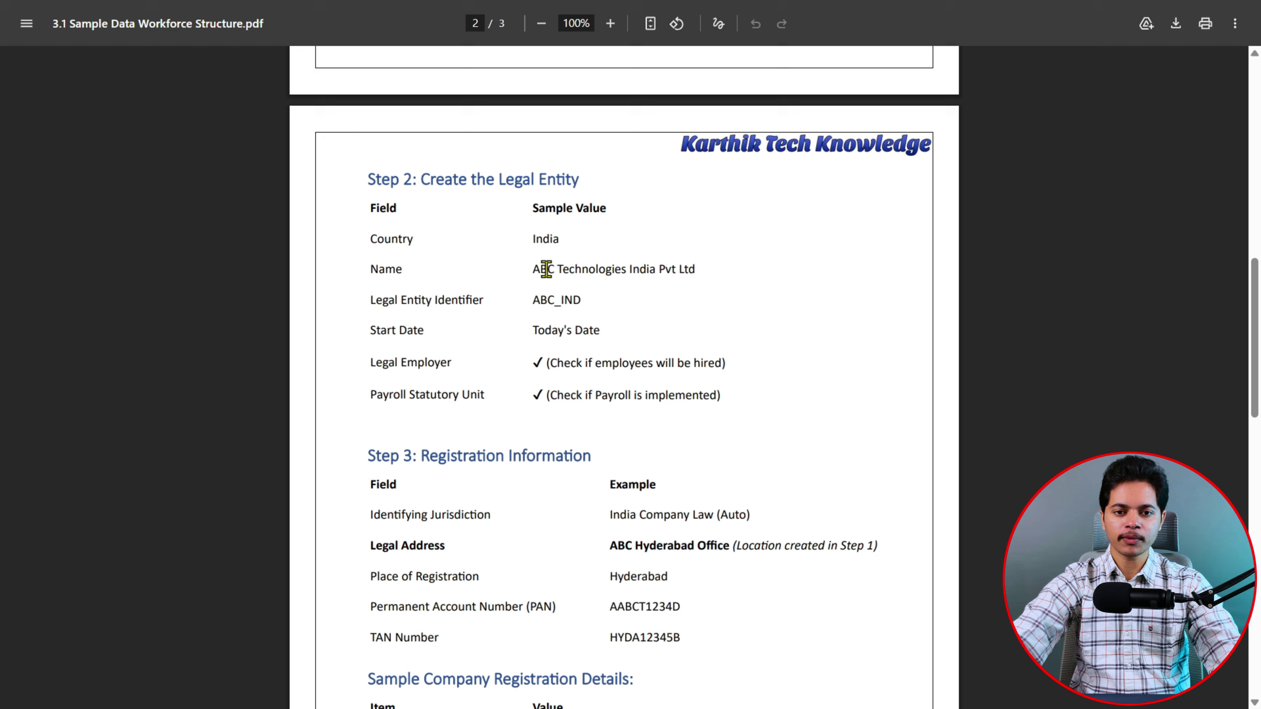
left_click_drag(533, 270, 751, 272)
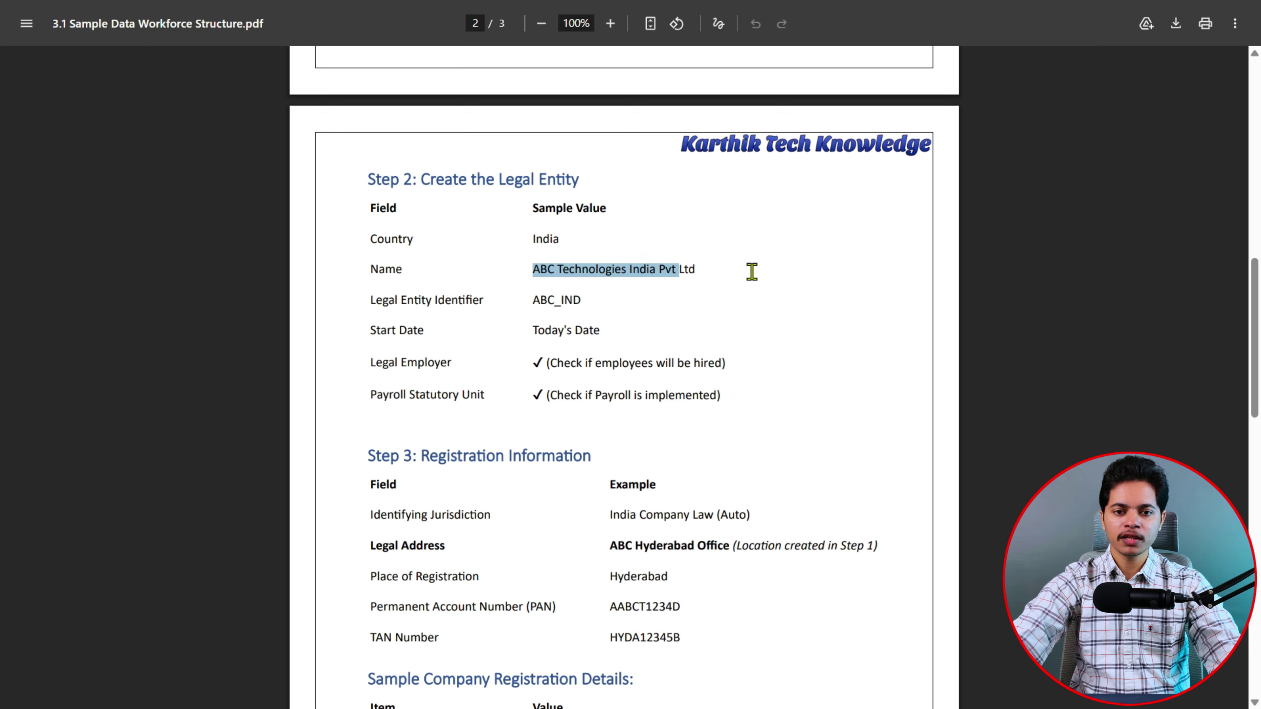
double_click(704, 267)
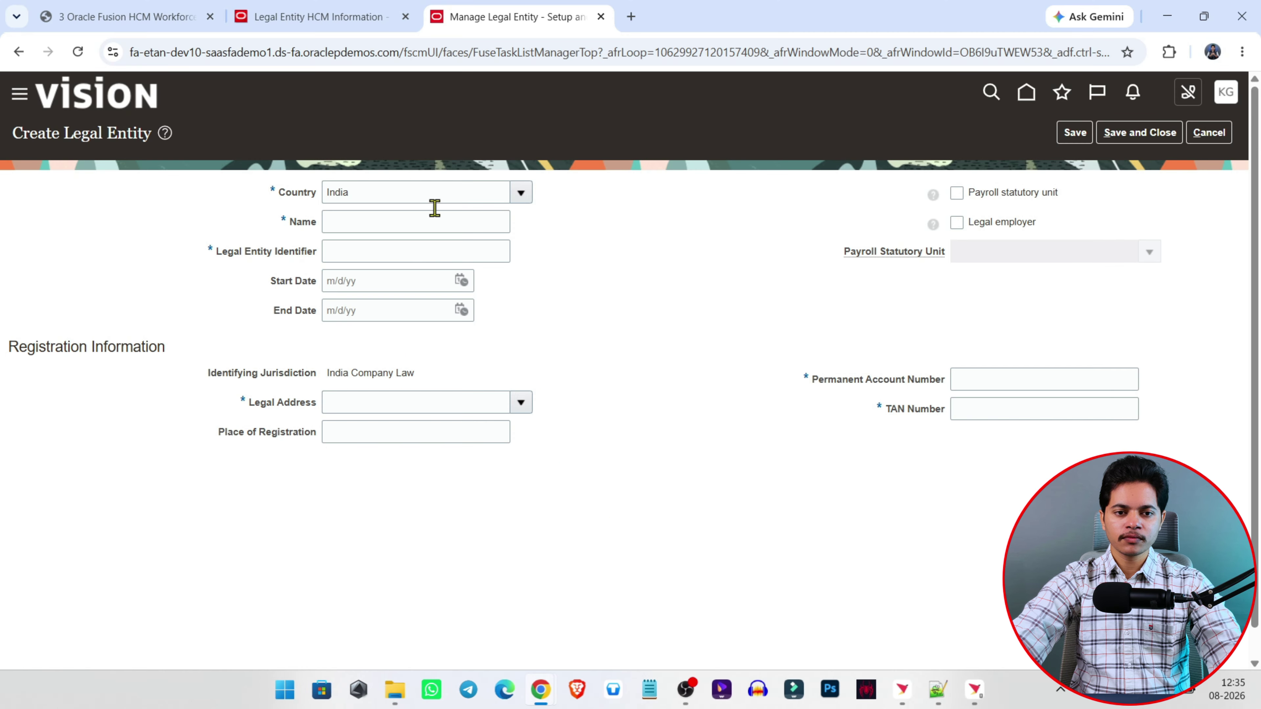
left_click(410, 223)
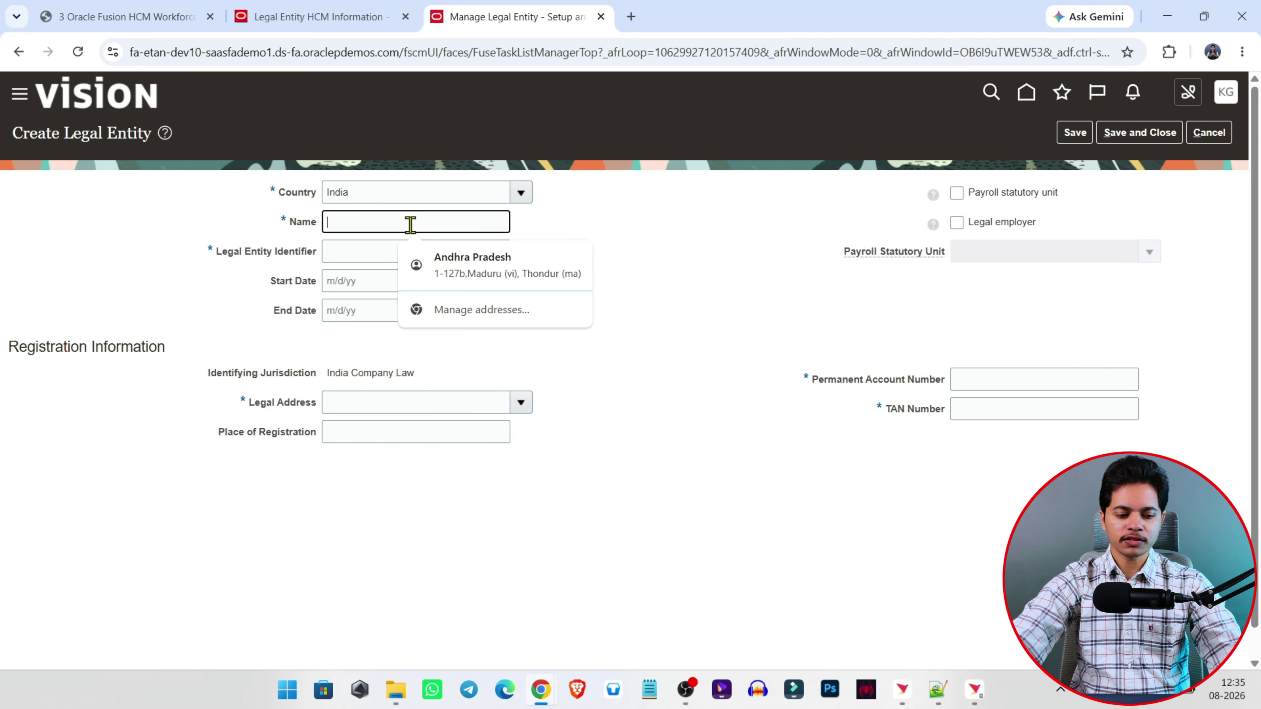
type("ABC Technologies India Pvt Ltd")
Step: Copy ABC_IND from the sample data into the Legal Entity Identifier
left_click(585, 284)
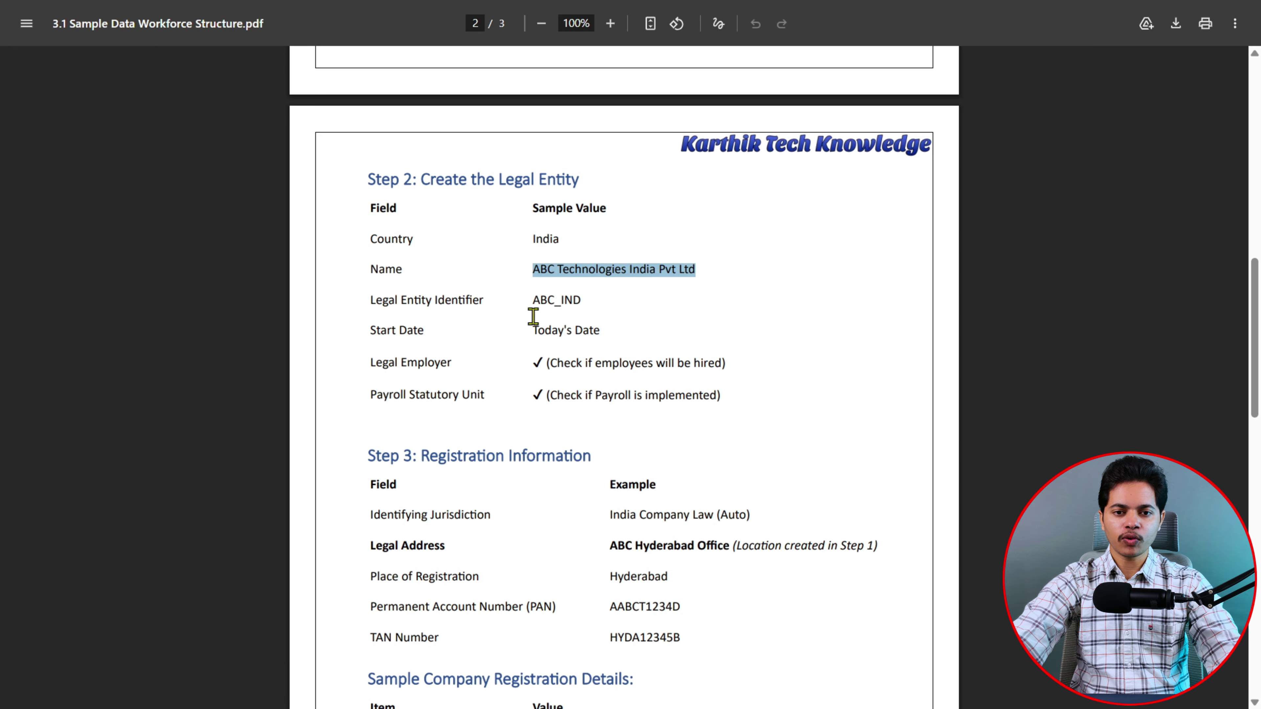
double_click(547, 302)
key("alt+Tab")
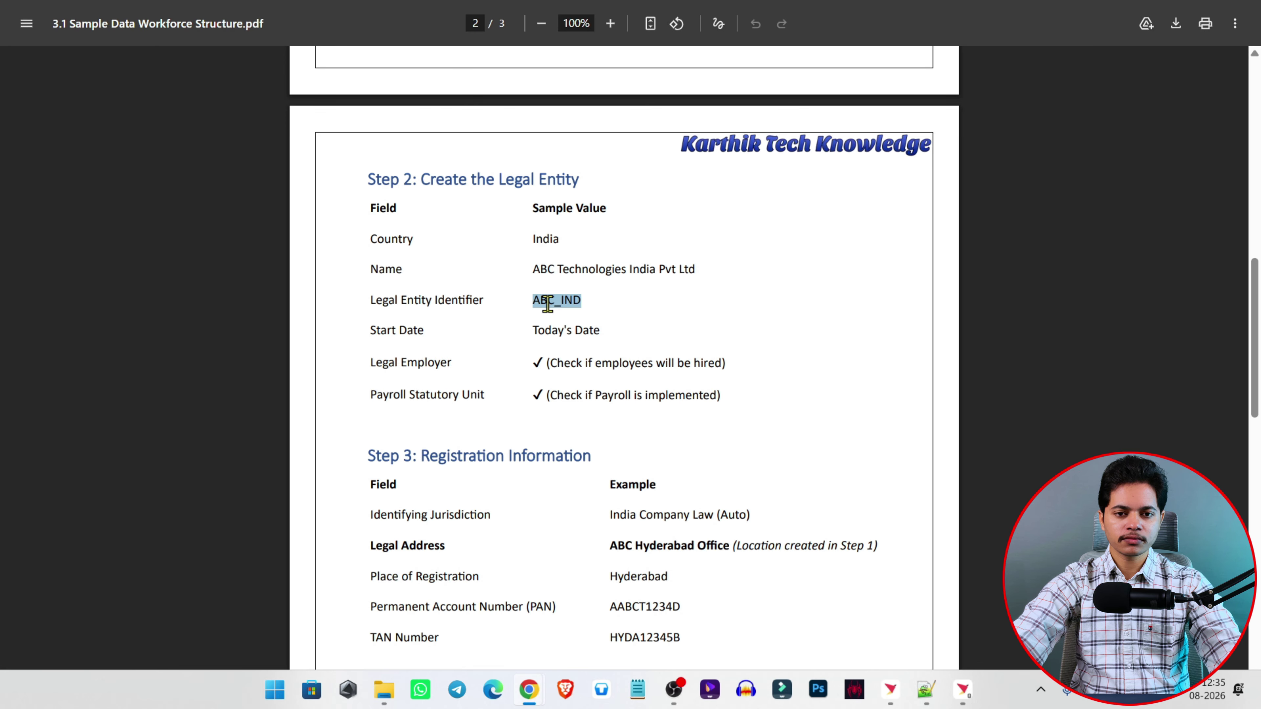
left_click(367, 250)
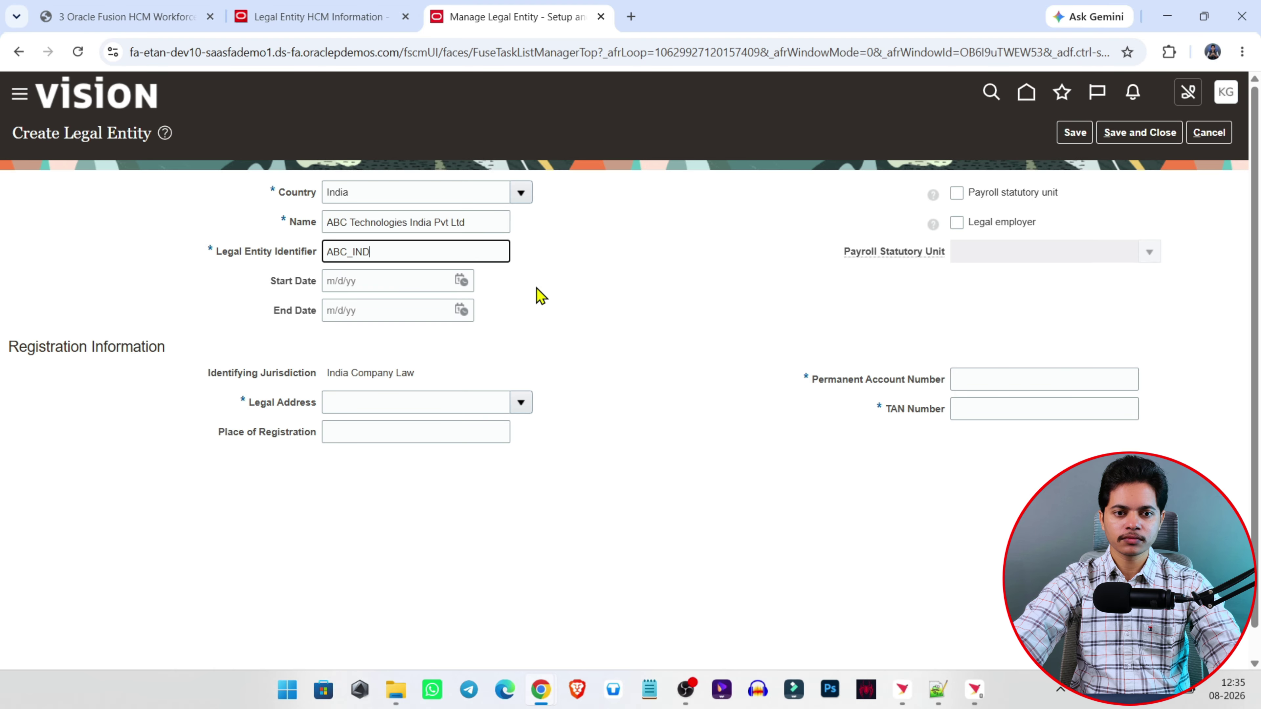
left_click(540, 297)
Step: Set the legal entity's start date to 1/1/51 and check which year the calendar assigns to it
left_click(461, 281)
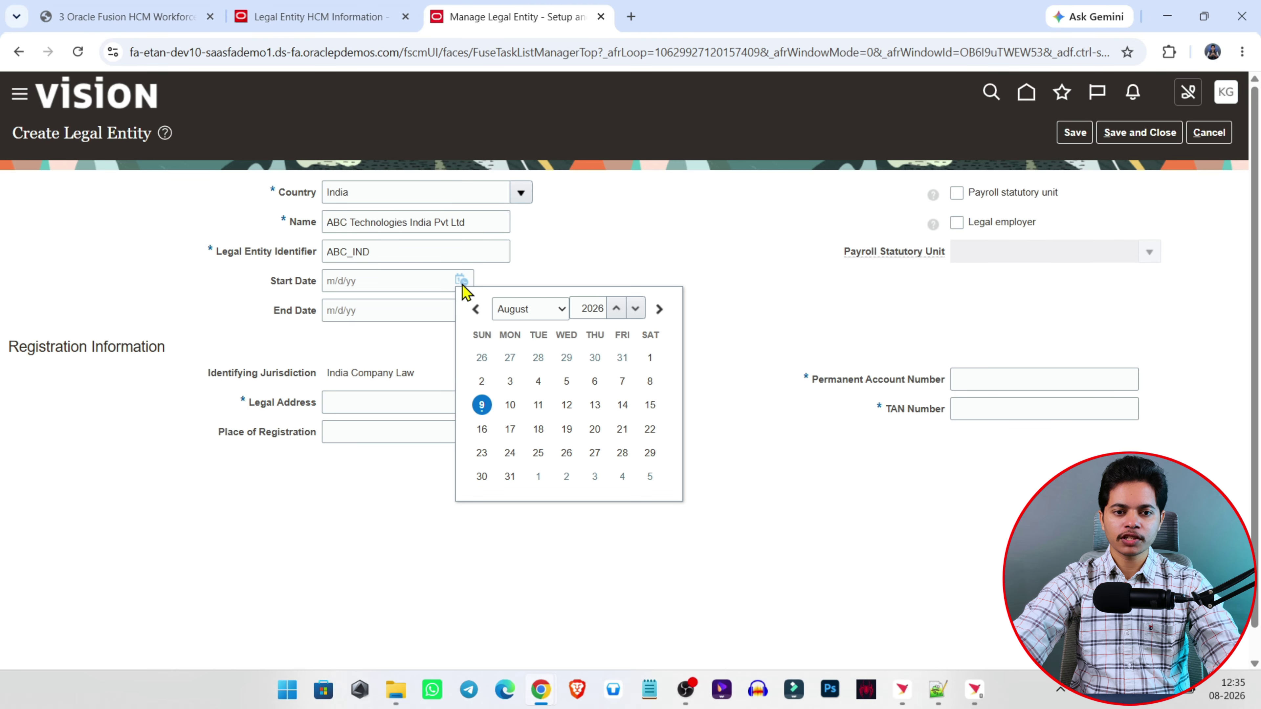
left_click(554, 310)
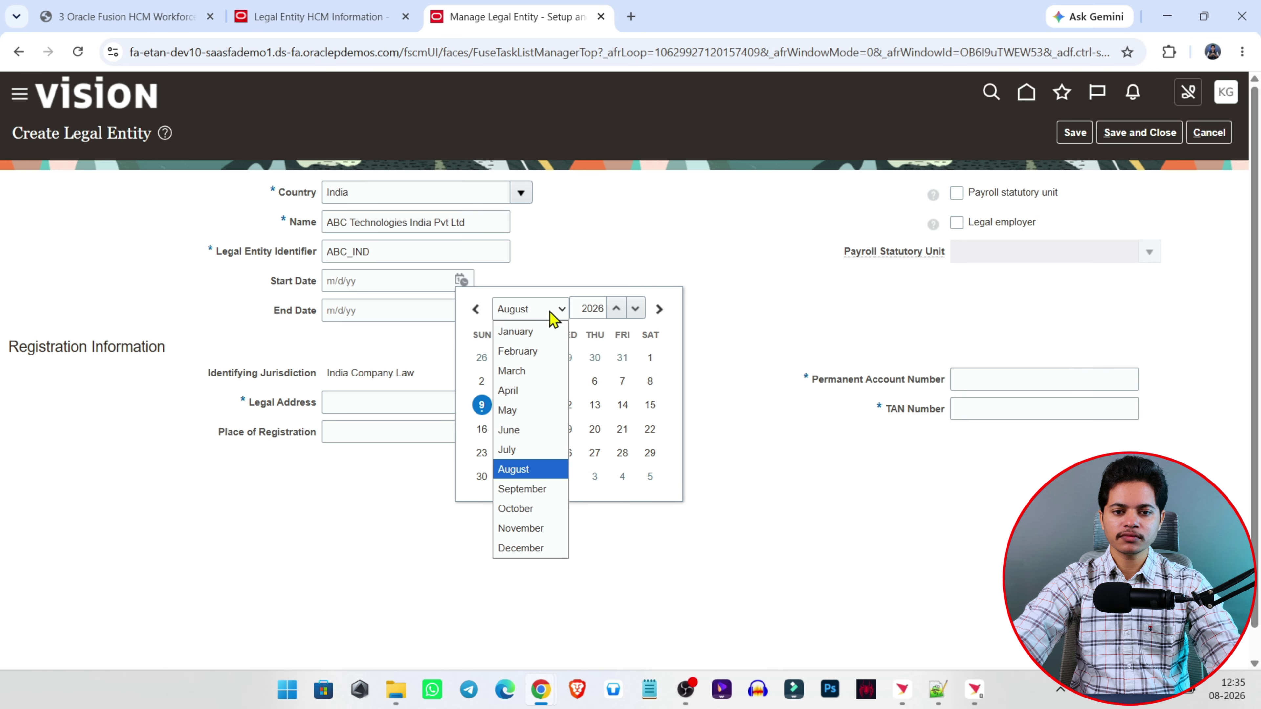
left_click(531, 332)
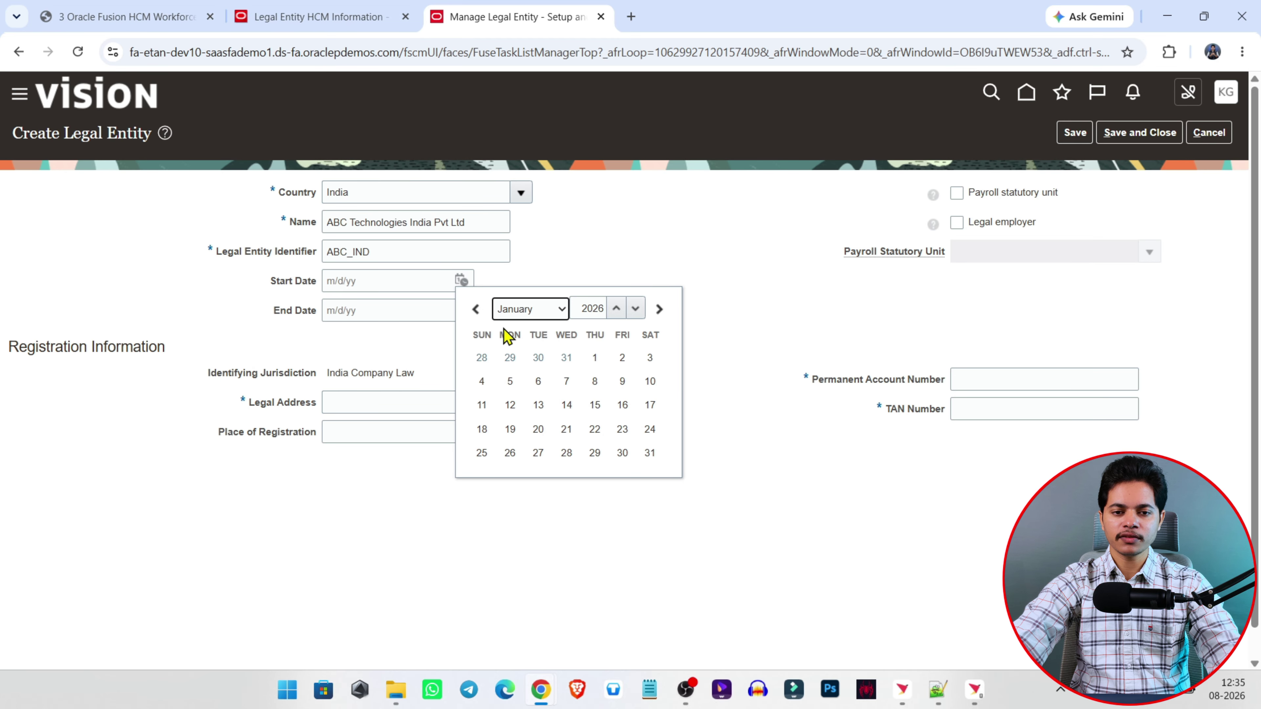
left_click(595, 358)
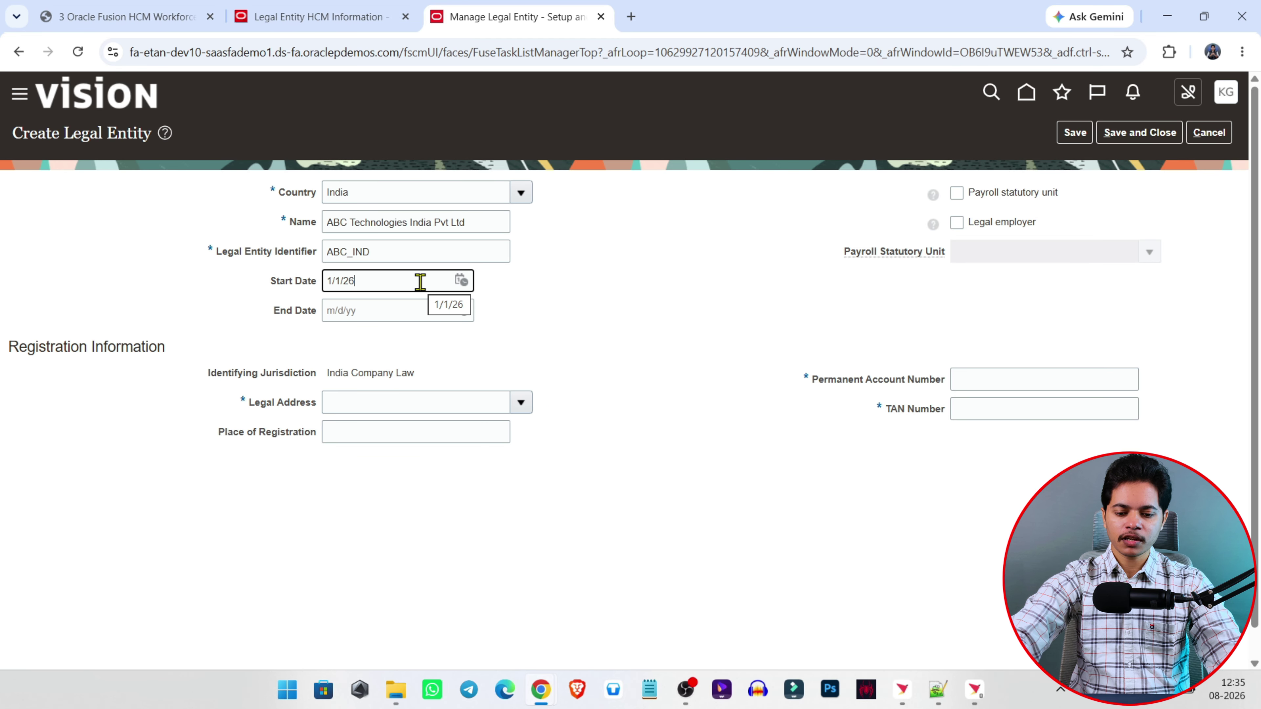
key("BackSpace")
key("BackSpace")
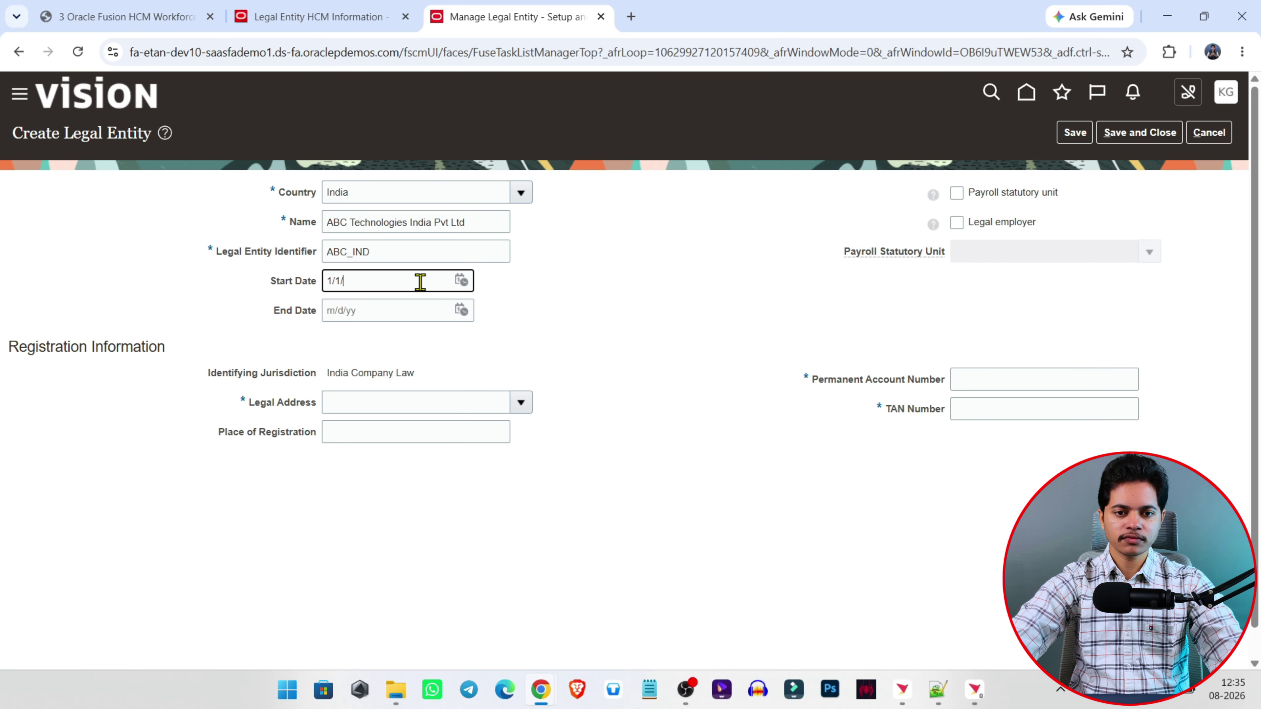
type("51")
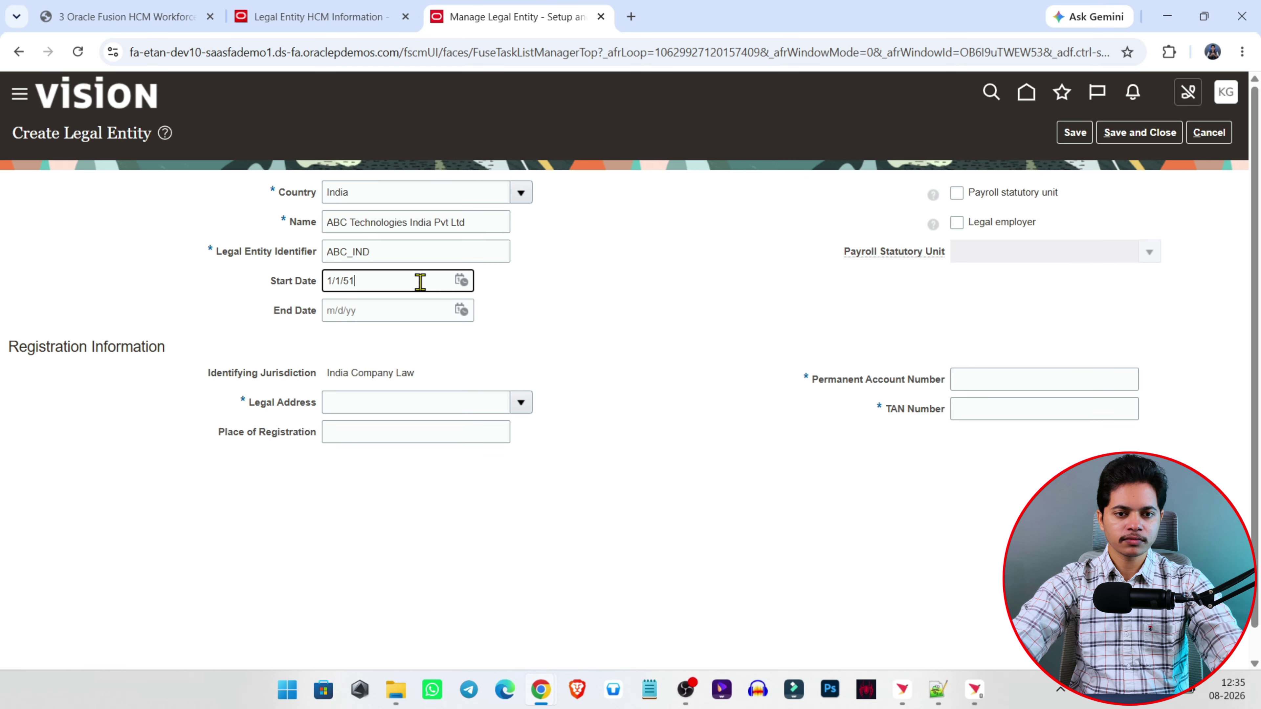
left_click(461, 282)
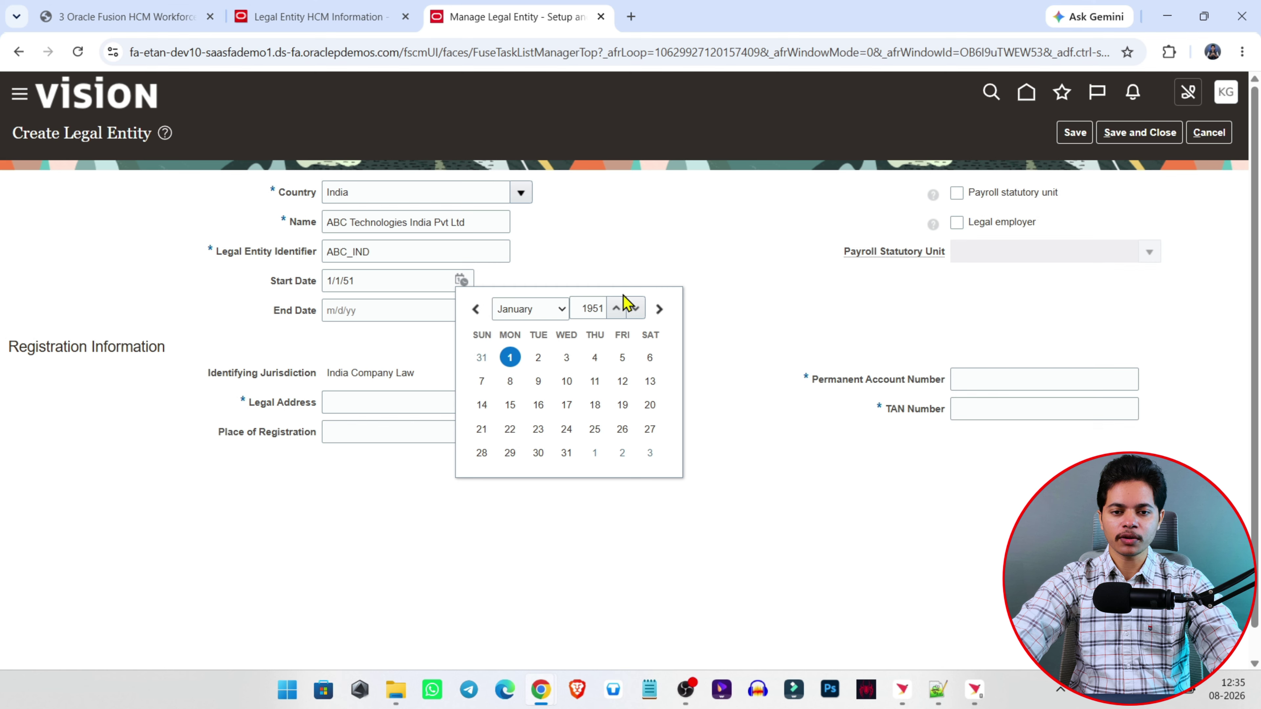
left_click(711, 330)
Step: Try an end date of 12/31/47 for the legal entity
left_click(461, 310)
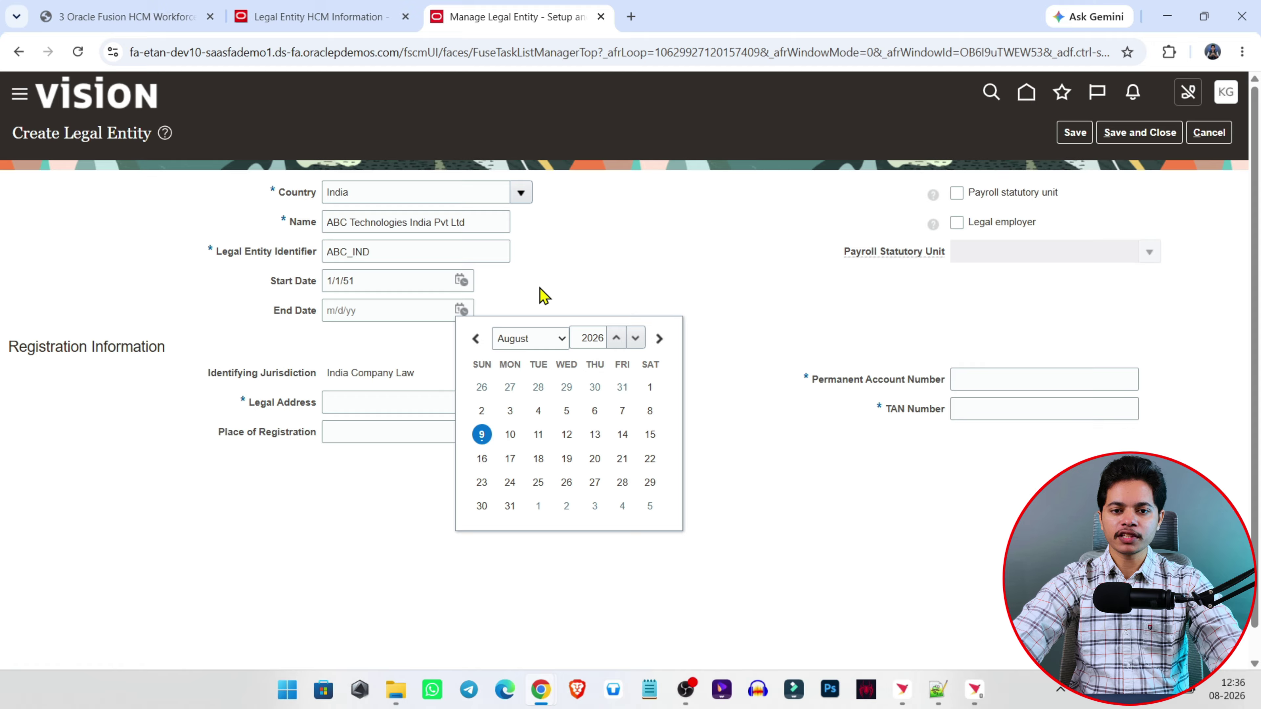
left_click(561, 339)
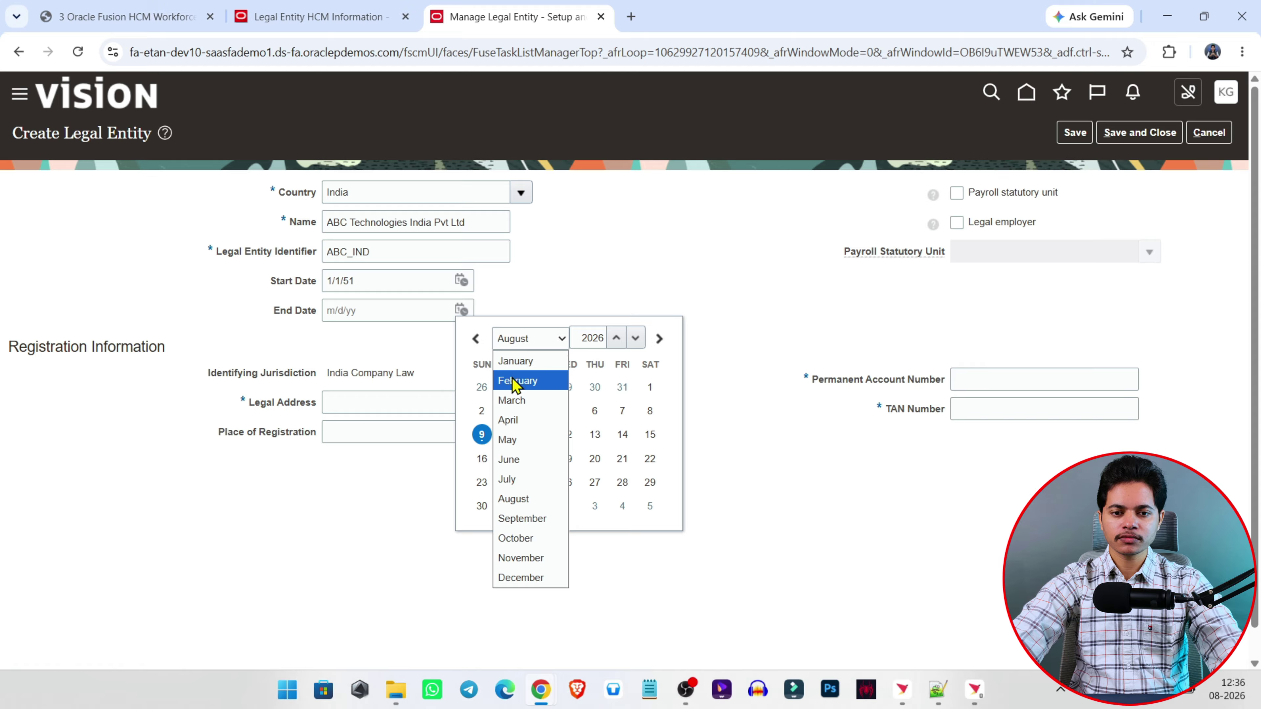
left_click(517, 577)
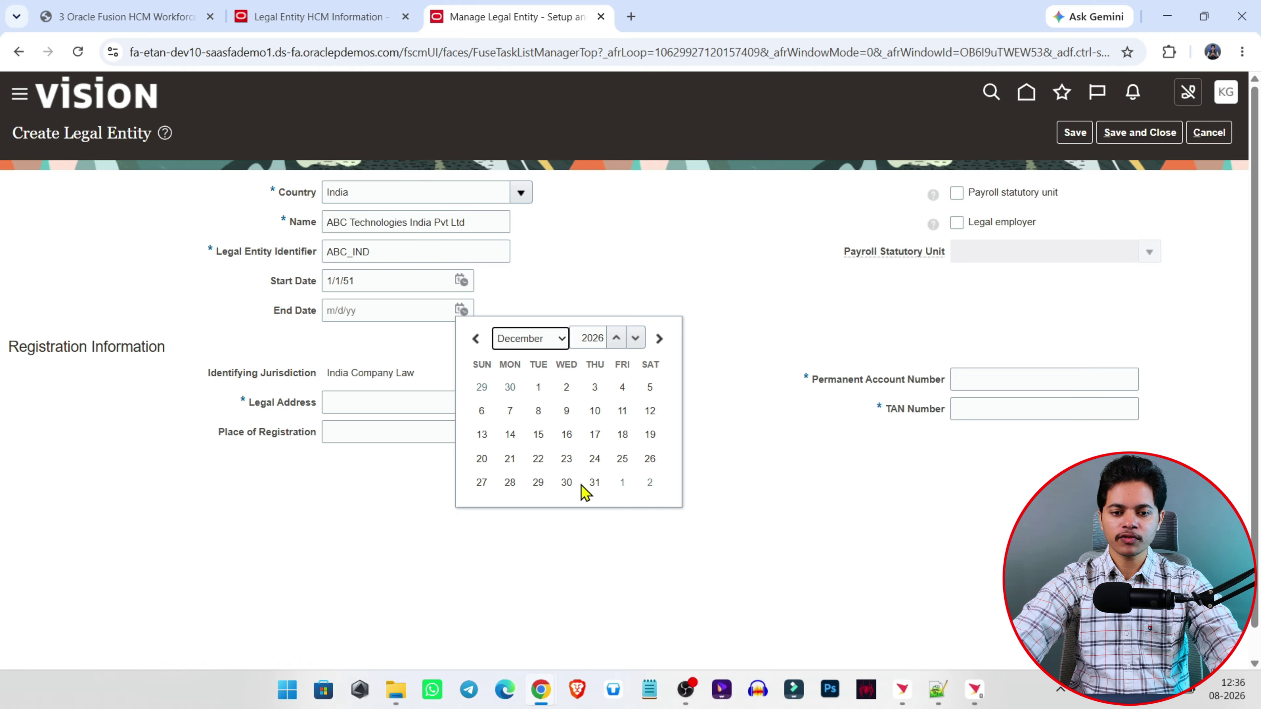
left_click(593, 482)
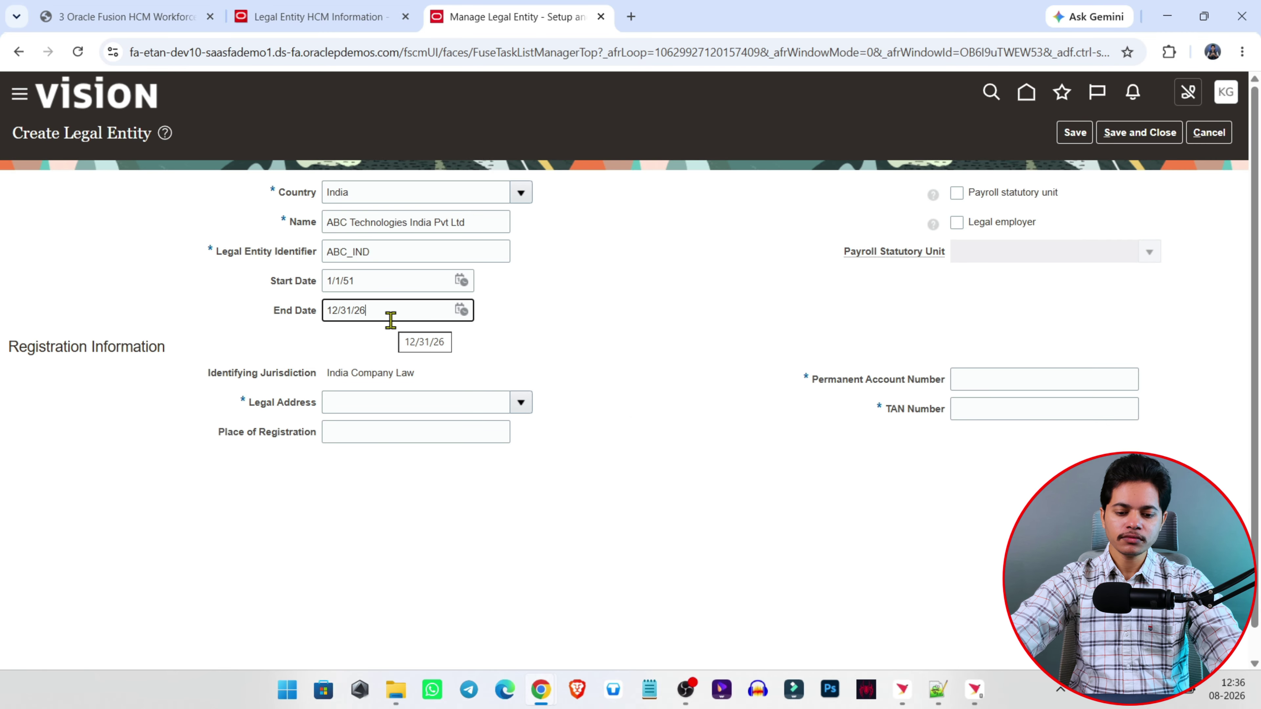
key("BackSpace")
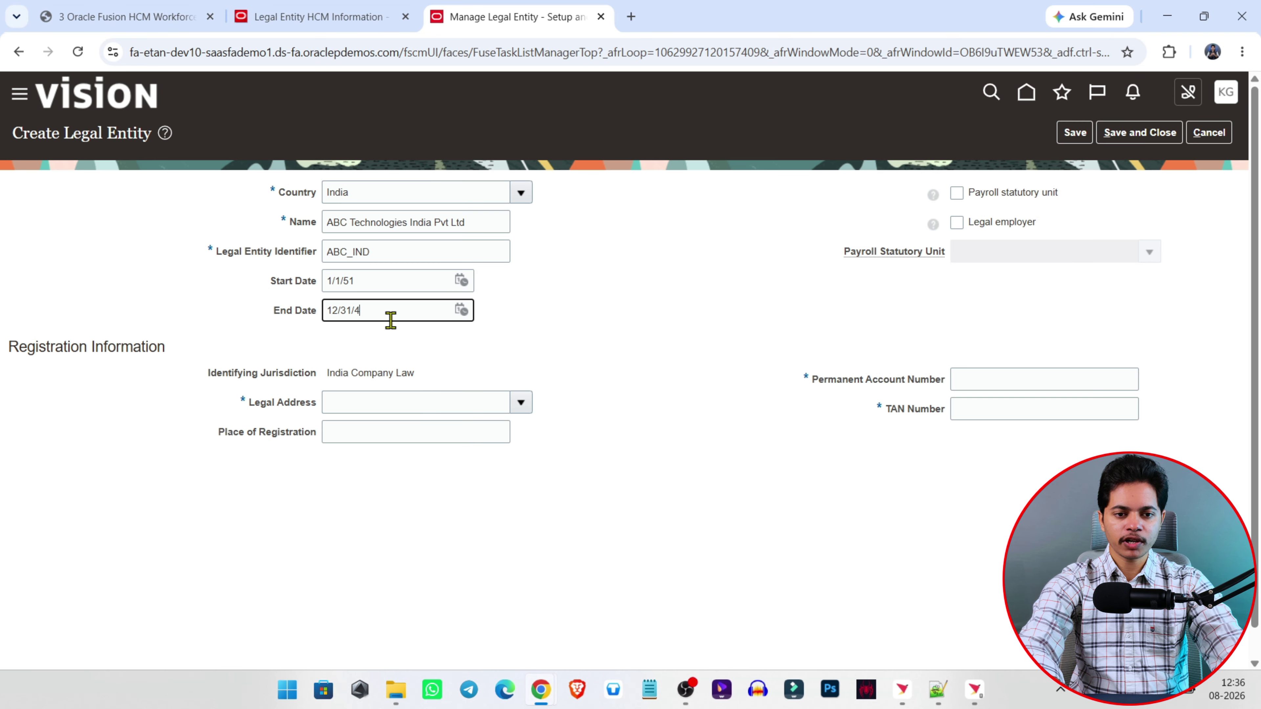
type("7")
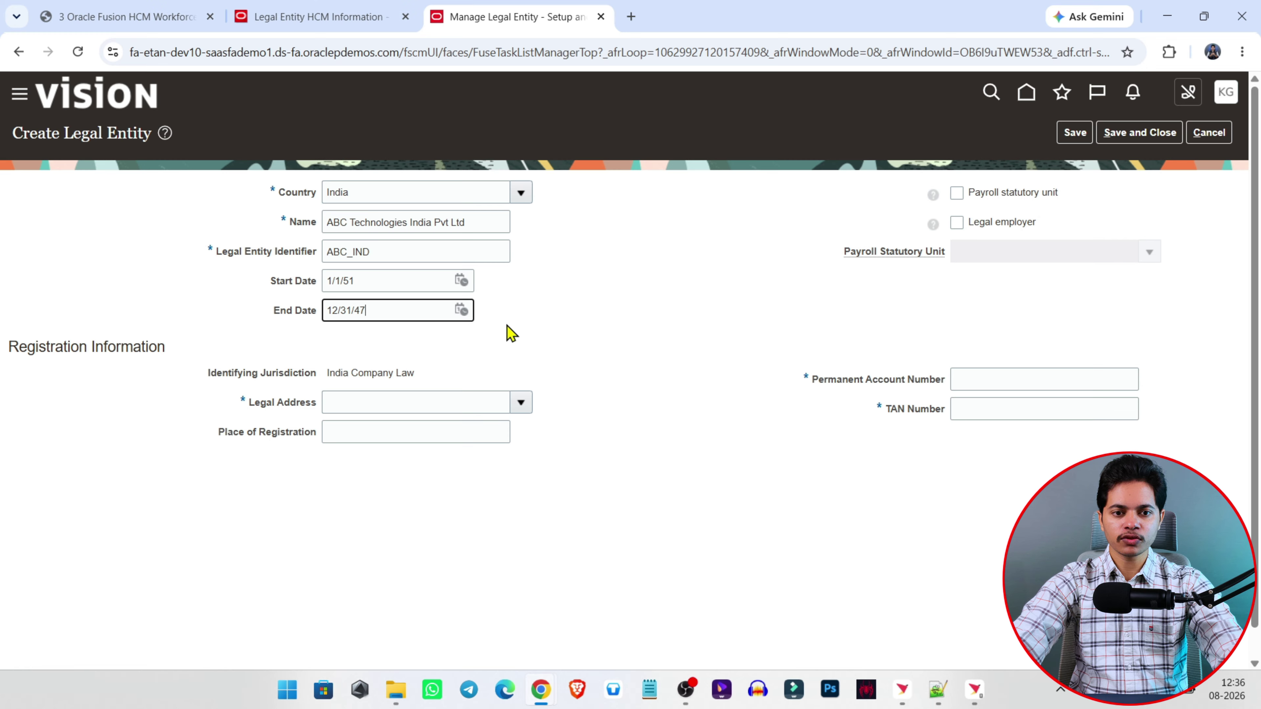
left_click(523, 332)
Step: Check the year of the end date in the calendar and clear the legal entity's end date
left_click(461, 310)
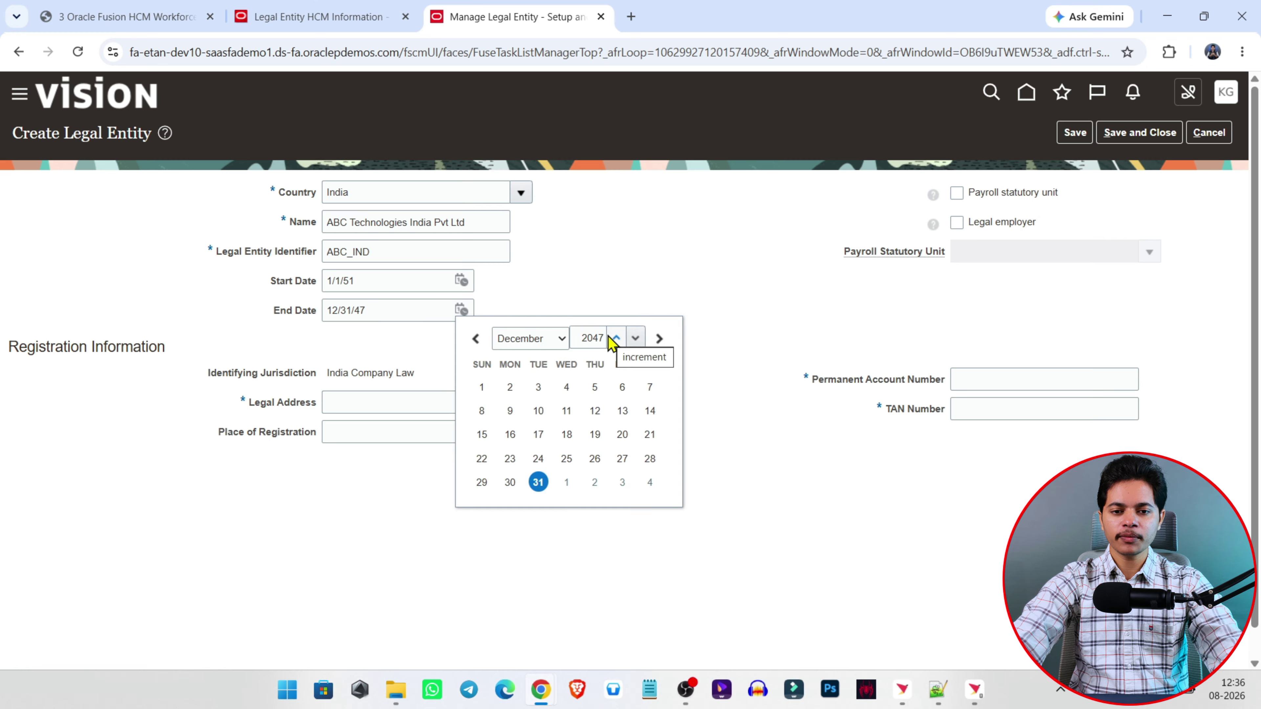
left_click(600, 290)
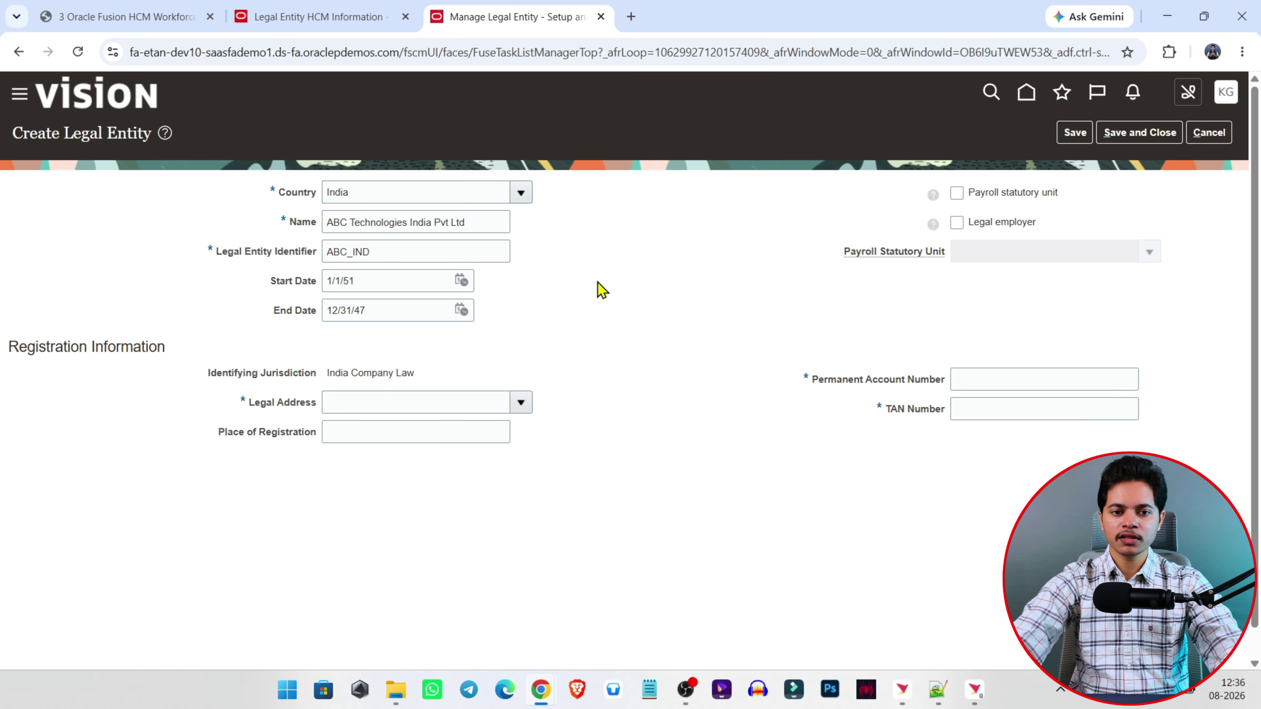
left_click(461, 311)
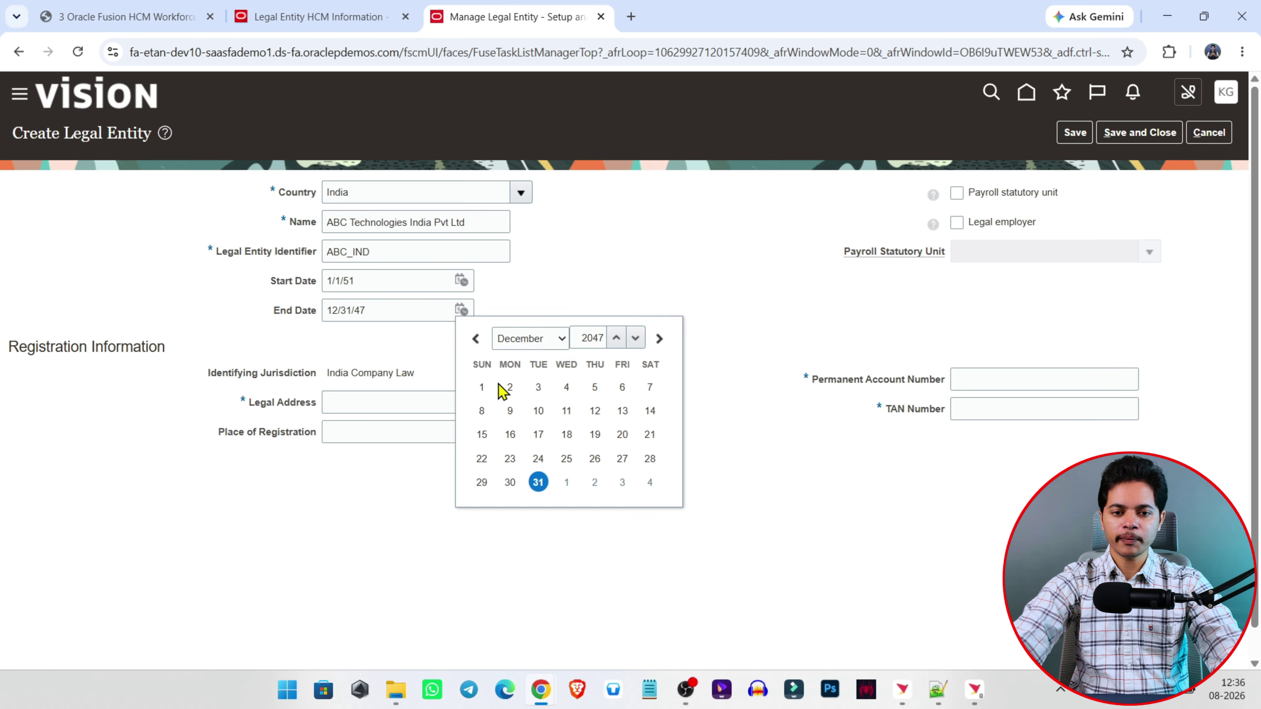
left_click(390, 313)
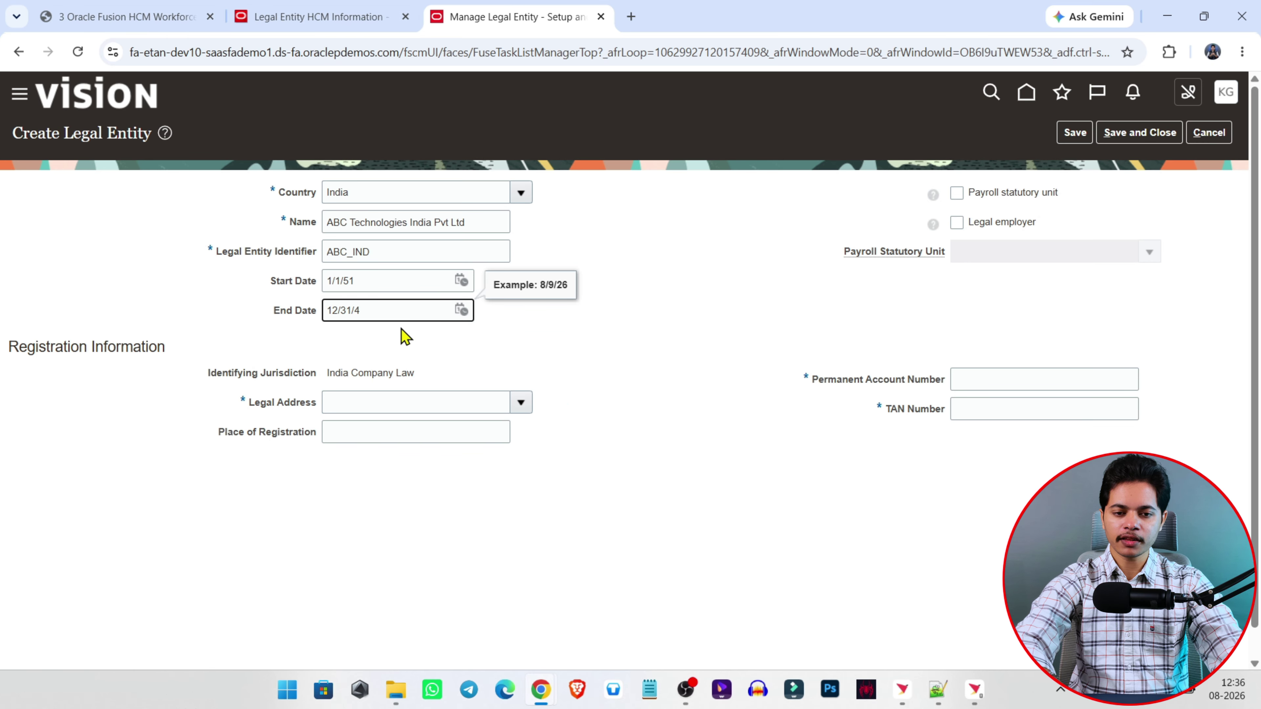
left_click(734, 358)
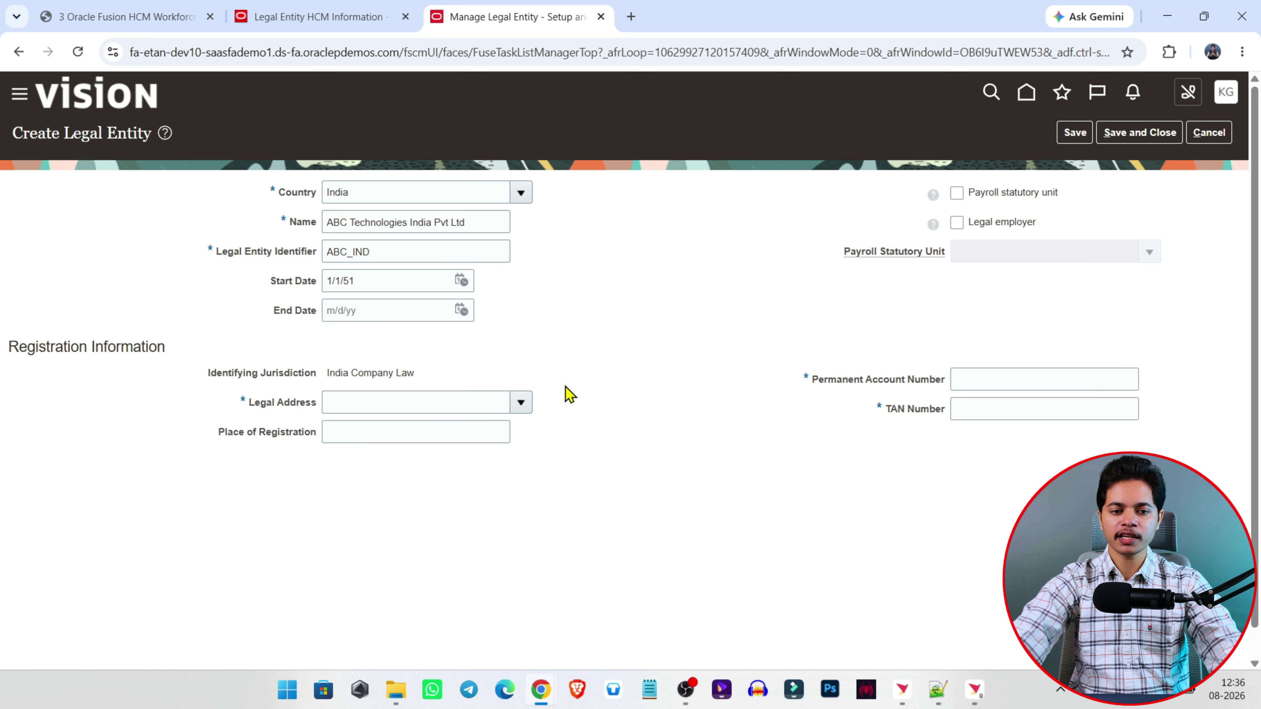
scroll(297, 363, "down", 1)
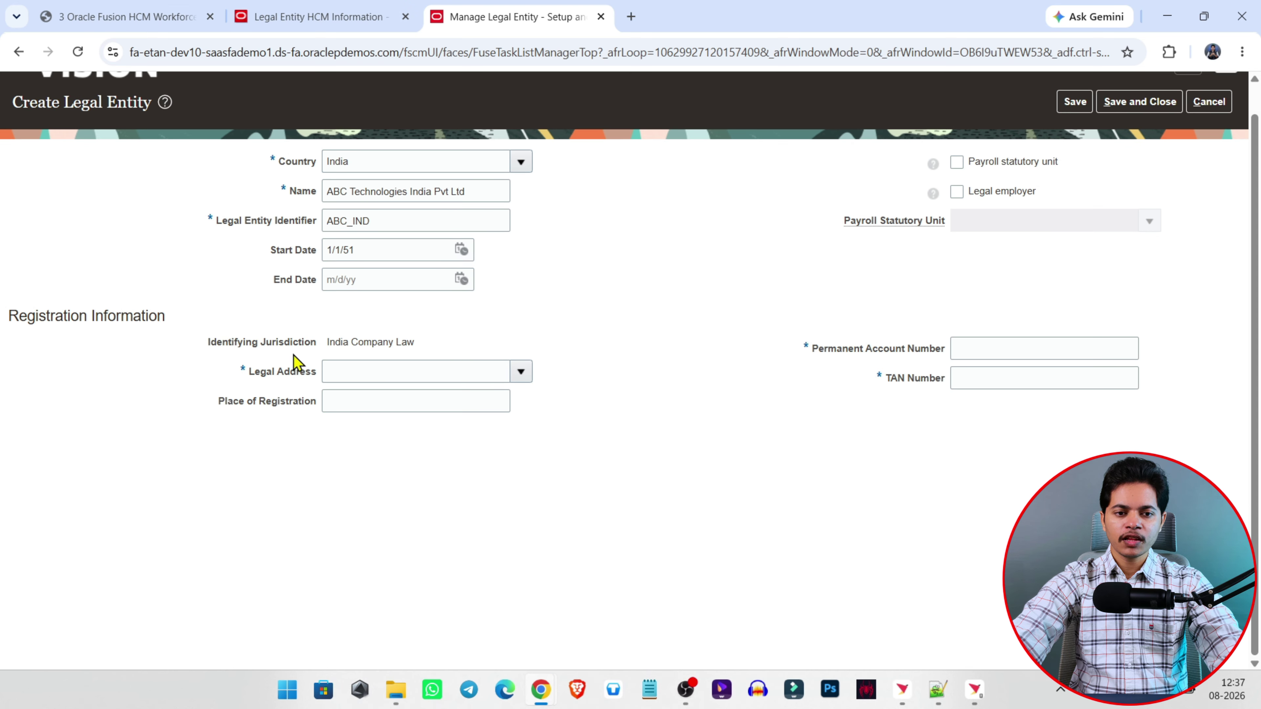
Step: Choose the Cyber Gateway location in Hyderabad as the legal entity's Legal Address
left_click(512, 373)
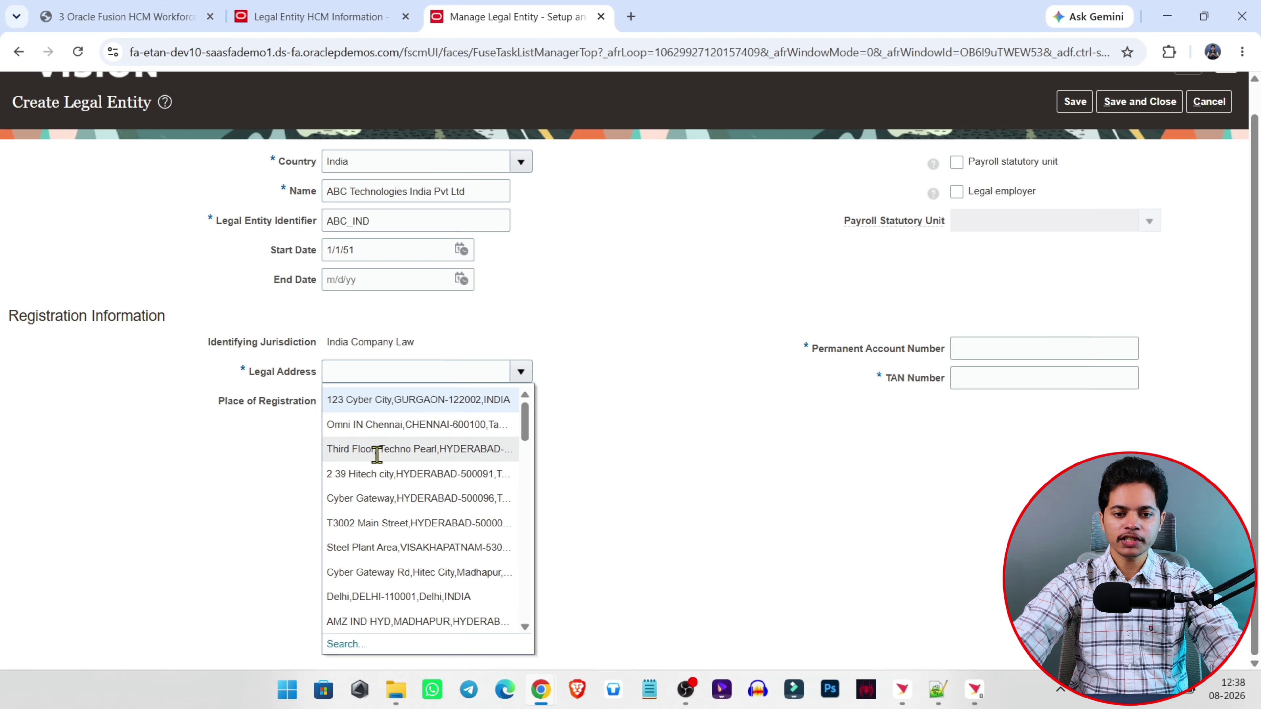
left_click(367, 498)
scroll(469, 396, "up", 1)
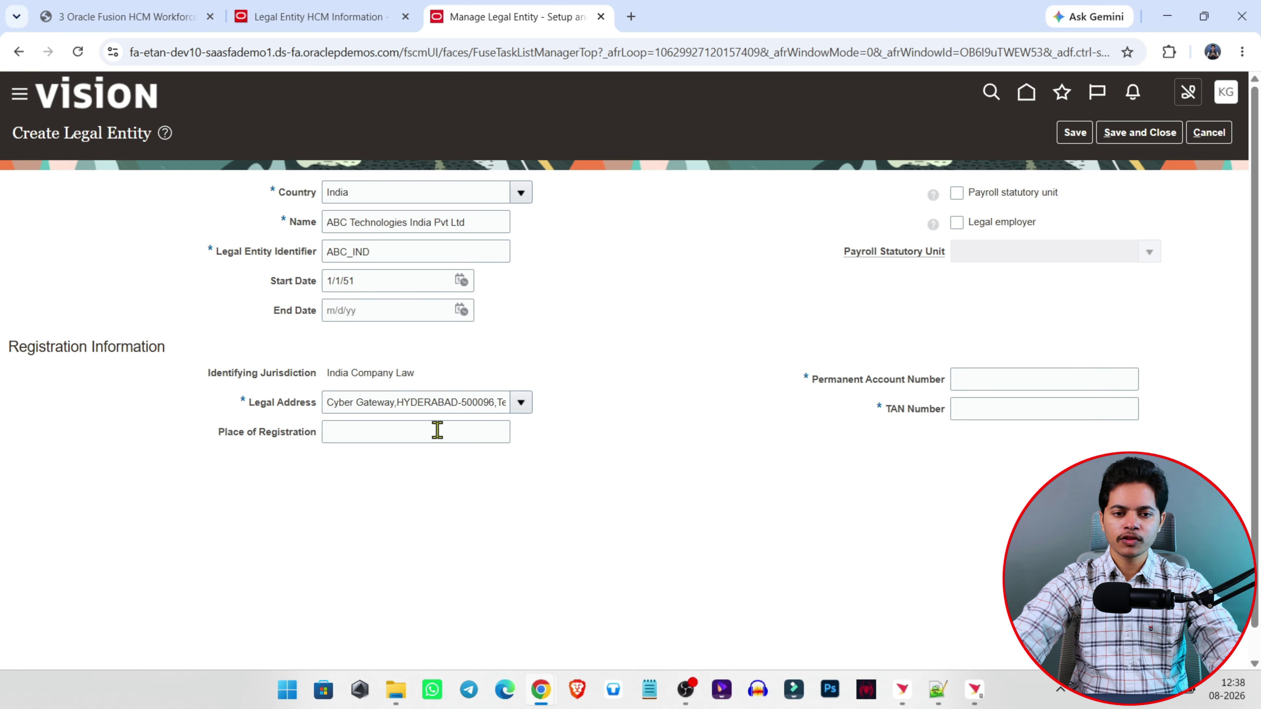
Step: Copy the sample Permanent Account Number from the sample data PDF into the legal entity's Permanent Account Number field
left_click(993, 411)
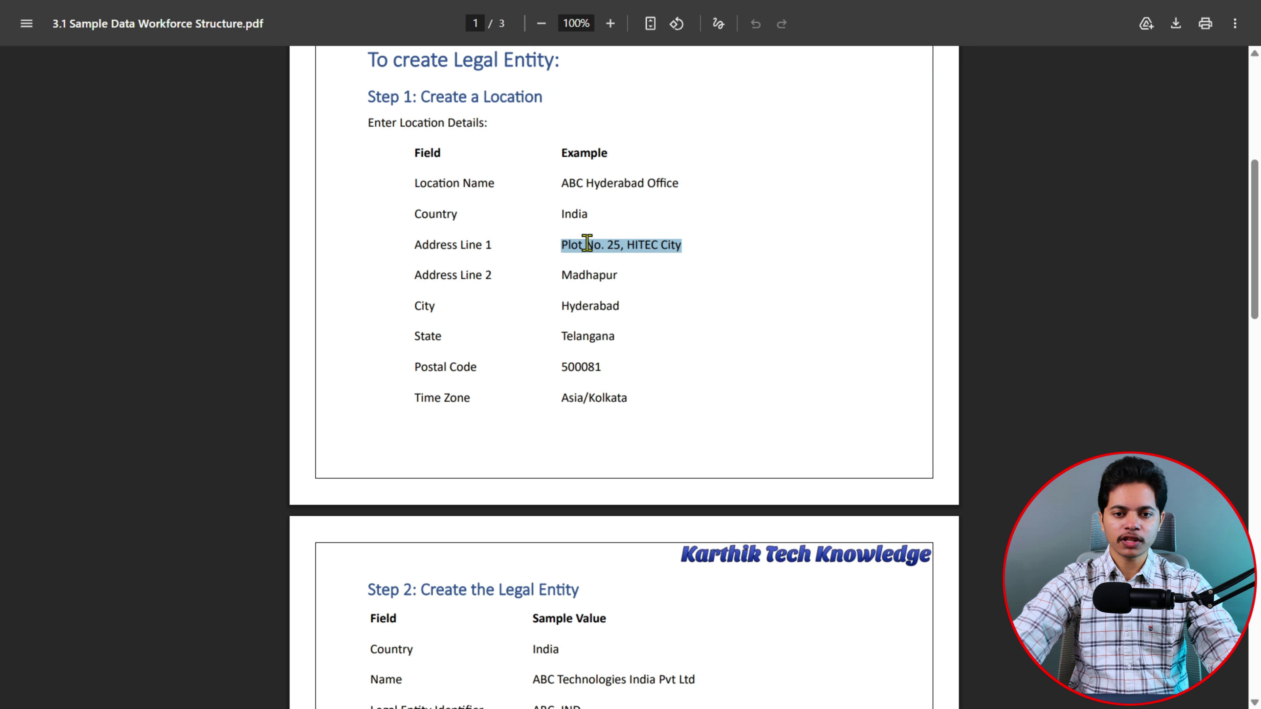
scroll(616, 357, "down", 6)
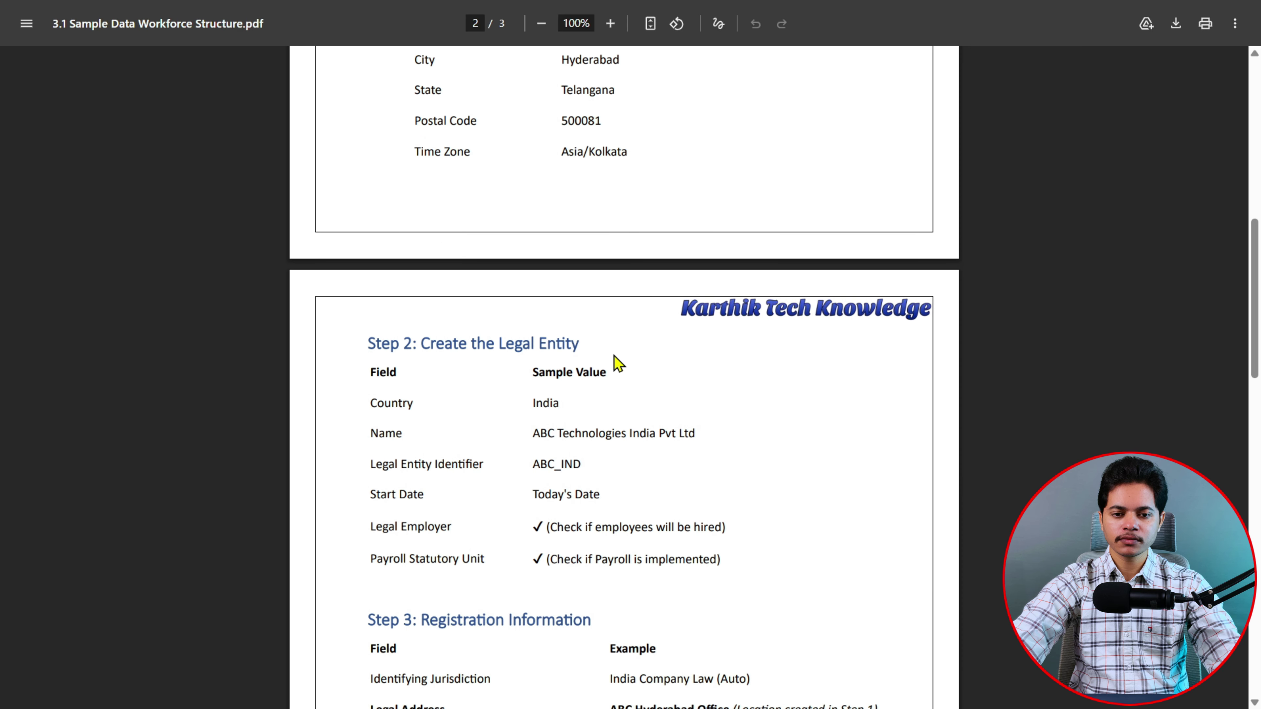
scroll(543, 428, "down", 5)
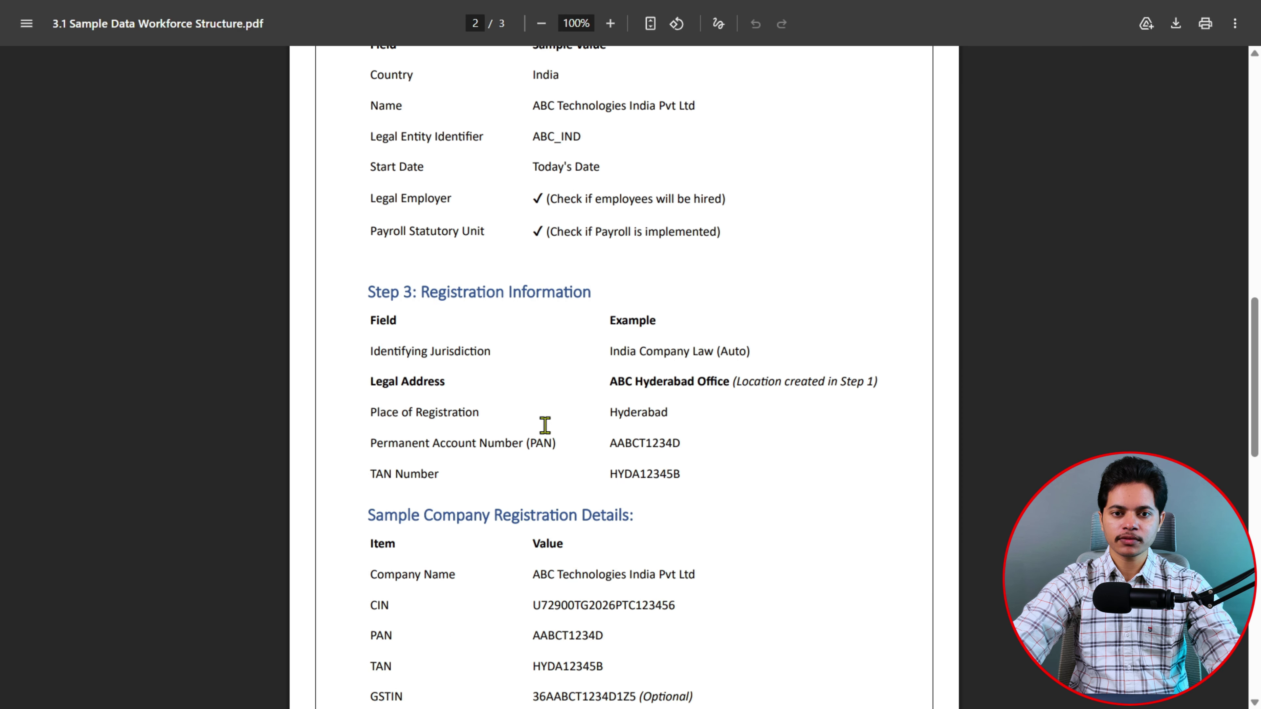
scroll(667, 458, "up", 2)
left_click_drag(611, 525, 682, 525)
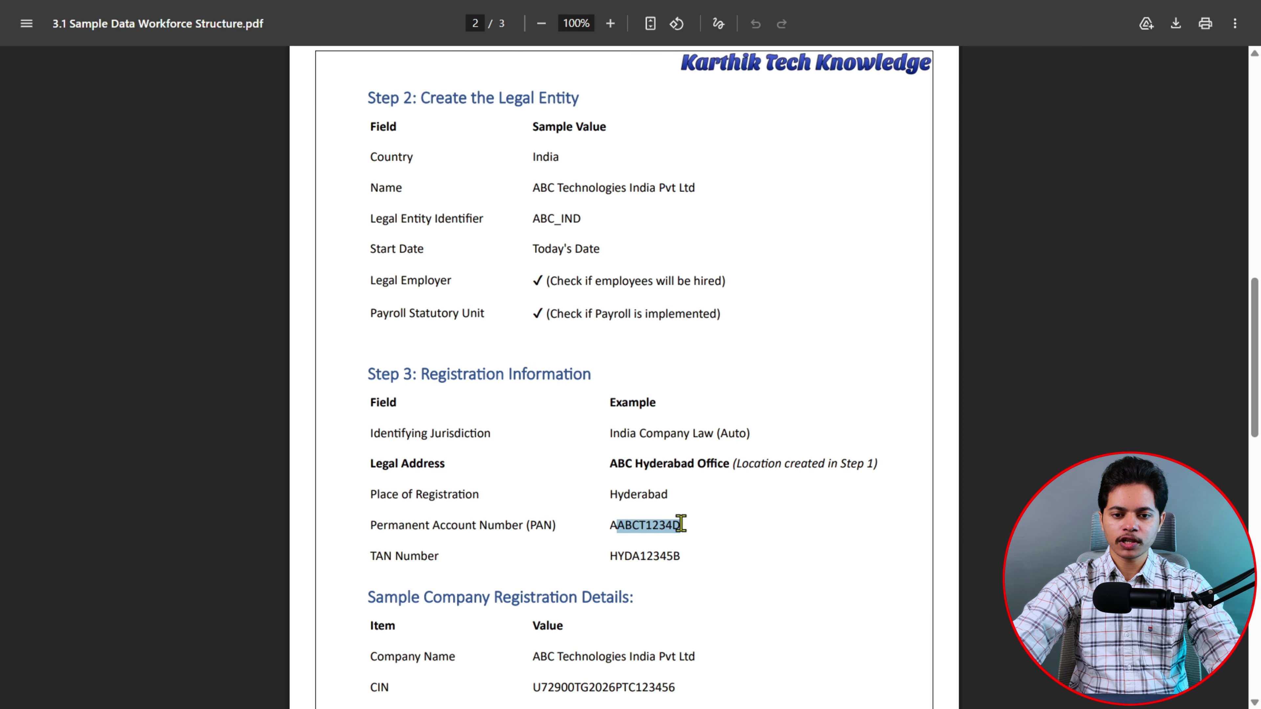
double_click(641, 525)
key("ctrl+c")
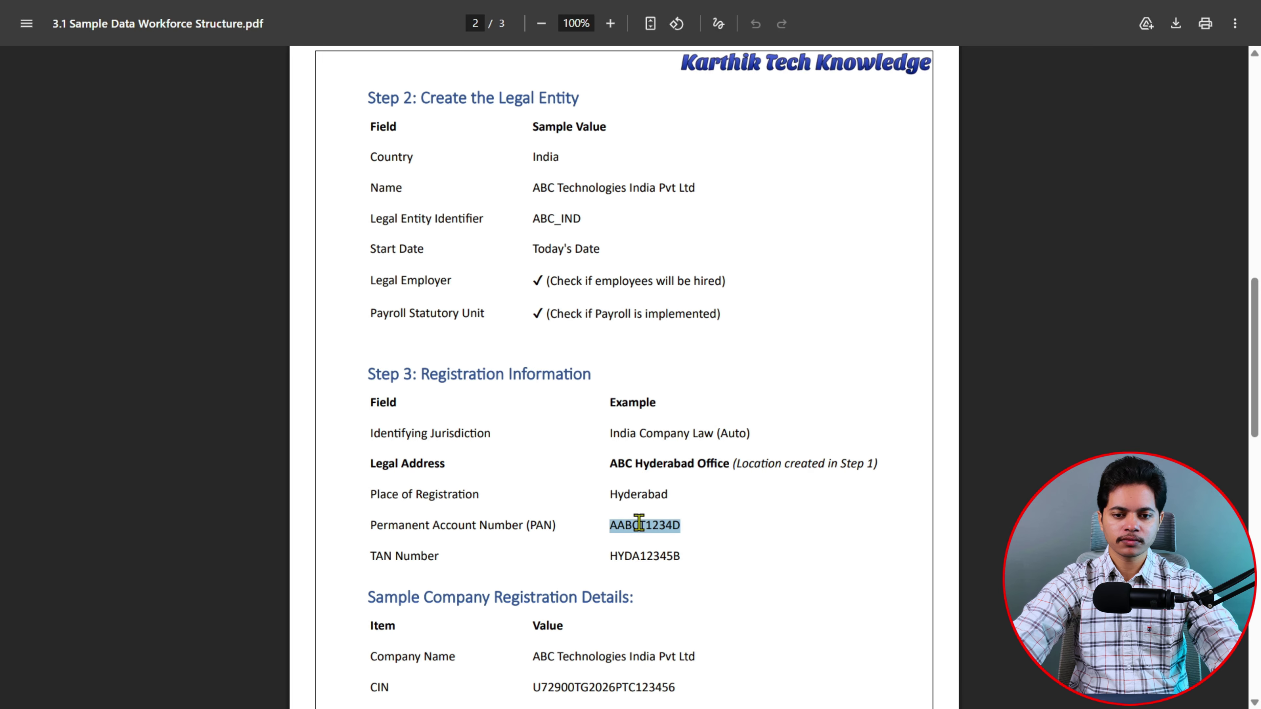
key("alt+Tab")
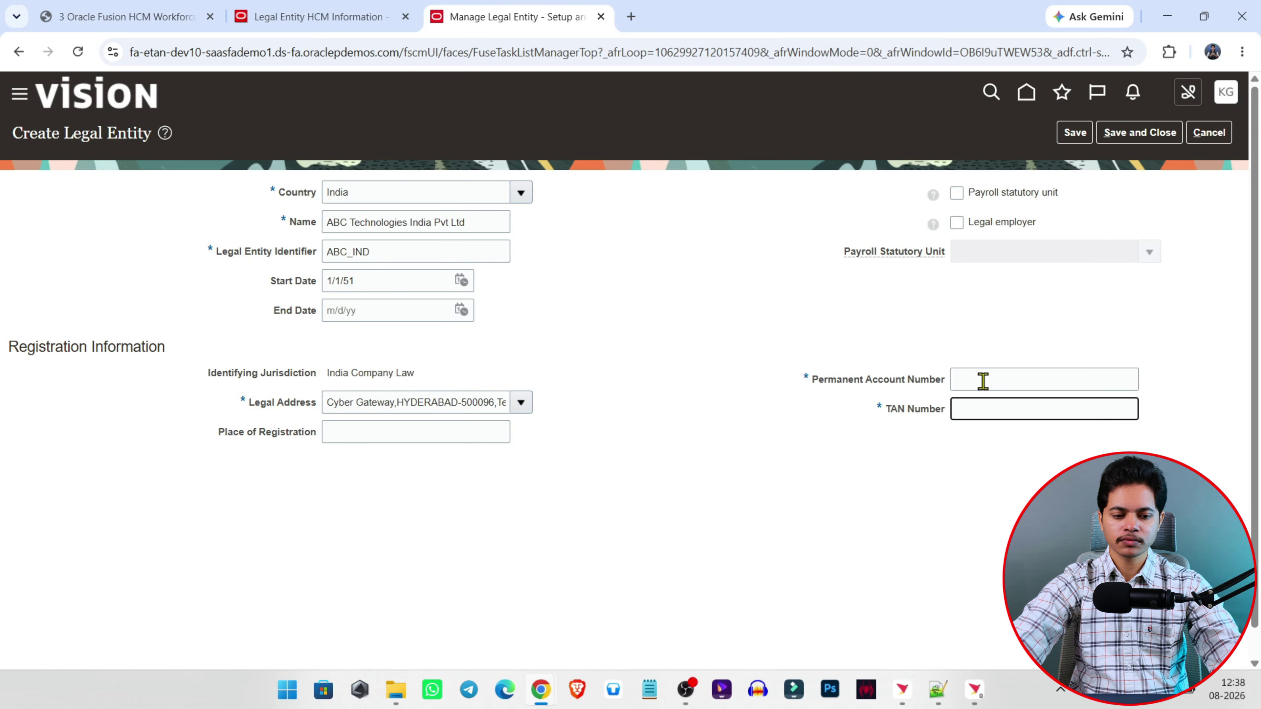
key("alt+Tab")
key("alt+Tab")
left_click(983, 380)
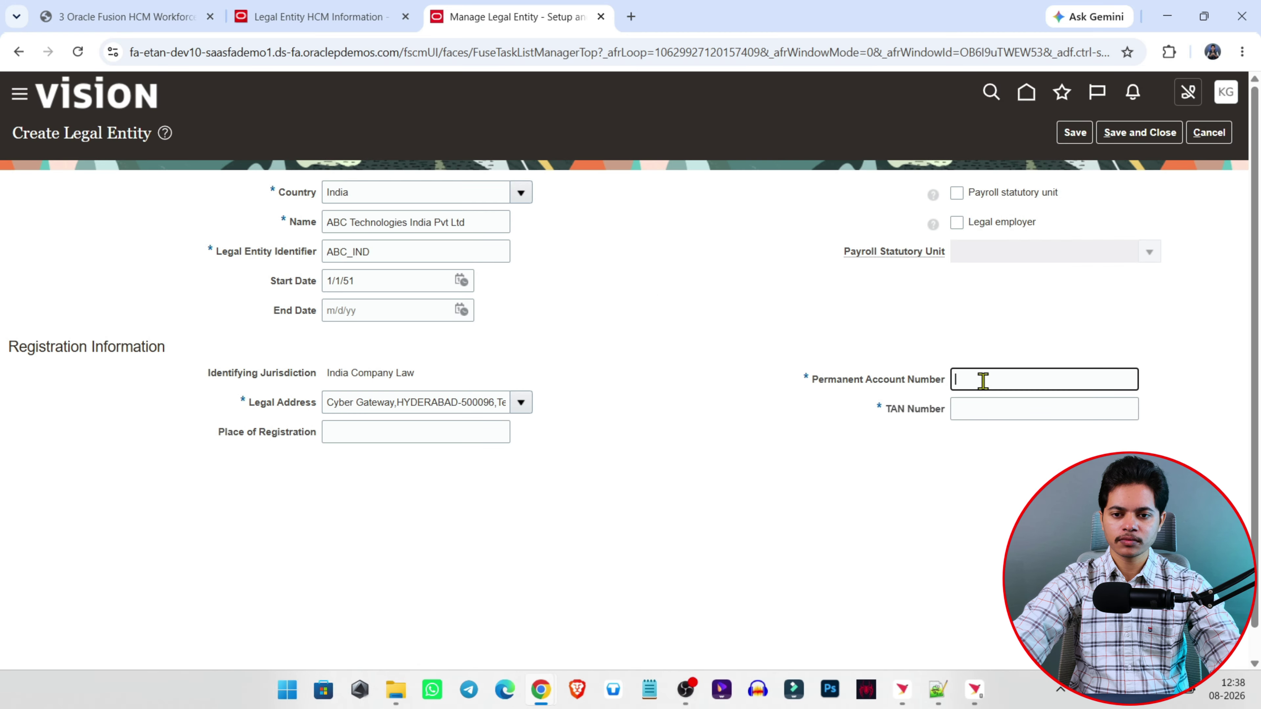
key("ctrl+v")
Step: Copy the sample TAN number from the sample data PDF into the legal entity's TAN Number field
left_click(983, 403)
key("alt+Tab")
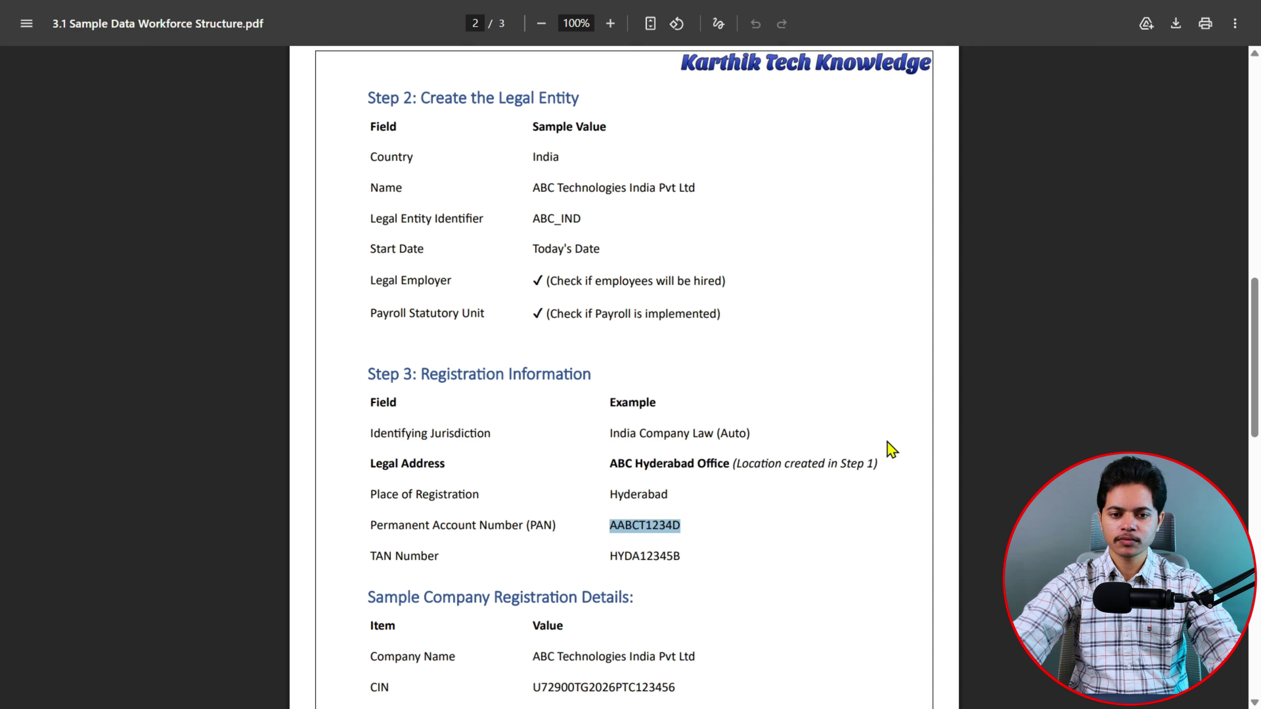
double_click(652, 551)
key("ctrl+c")
key("alt+Tab")
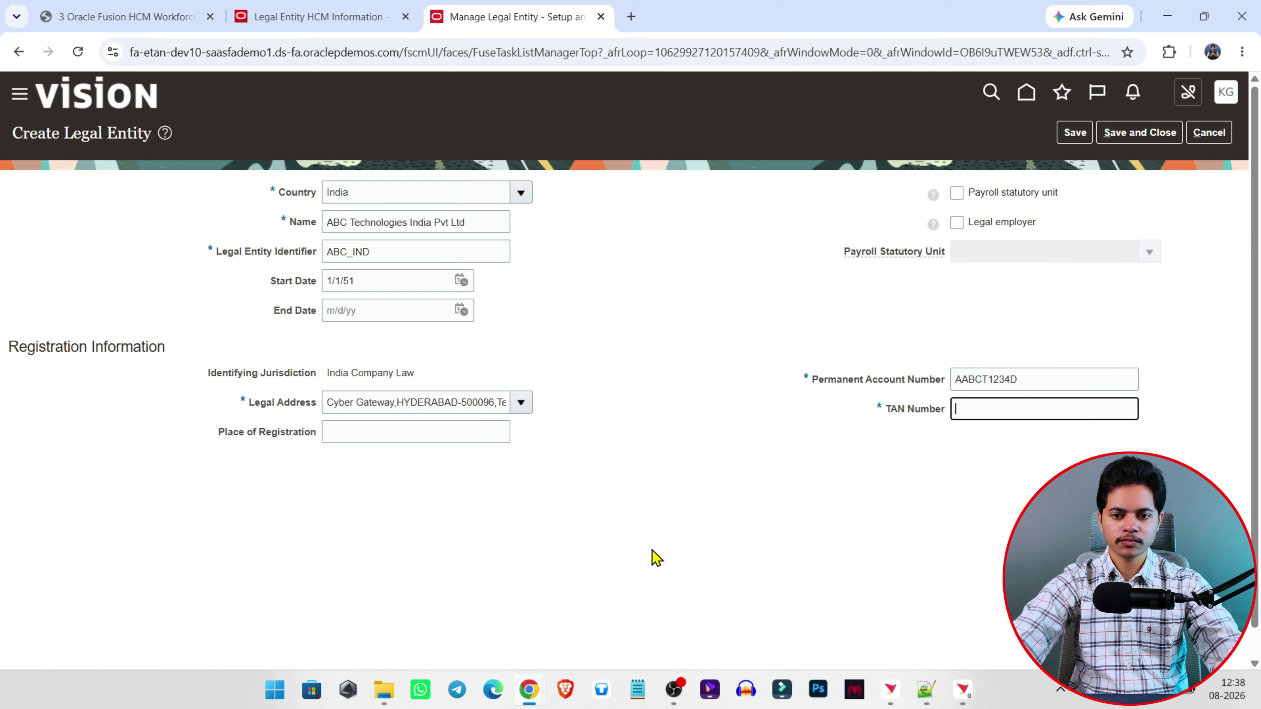
key("ctrl+v")
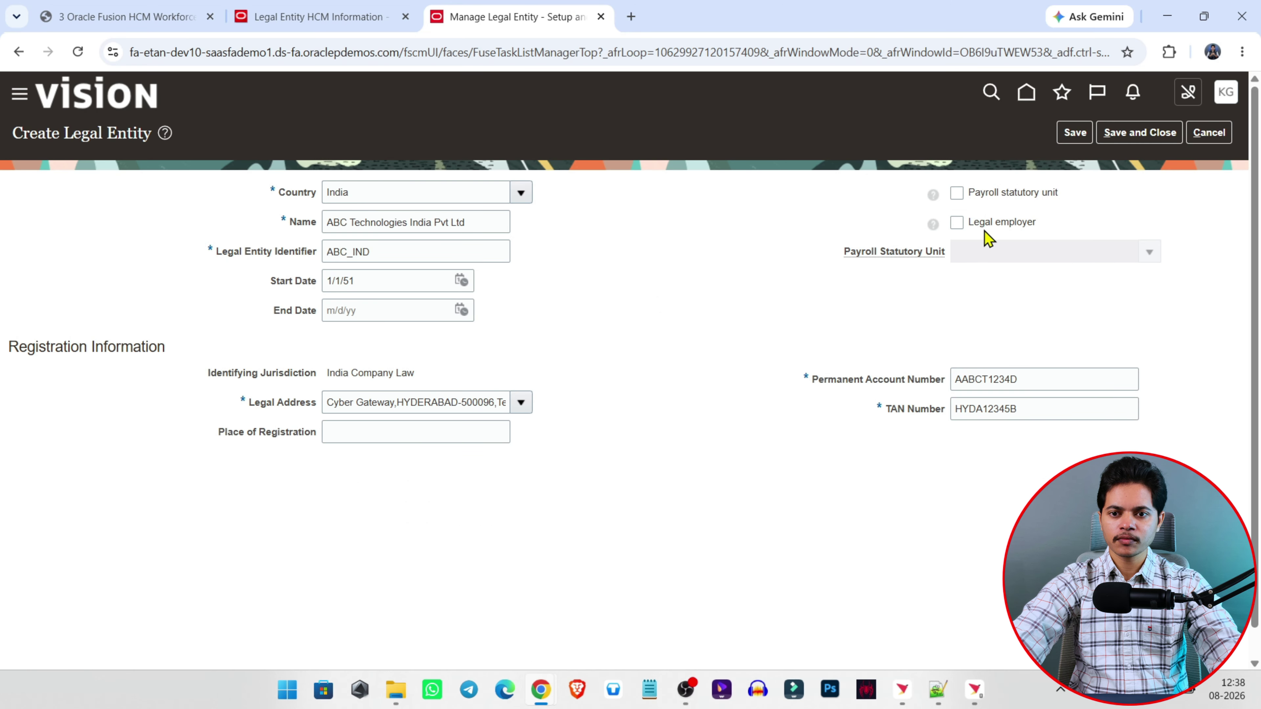
Step: Mark the legal entity as a payroll statutory unit and legal employer, and save and close it
left_click(958, 194)
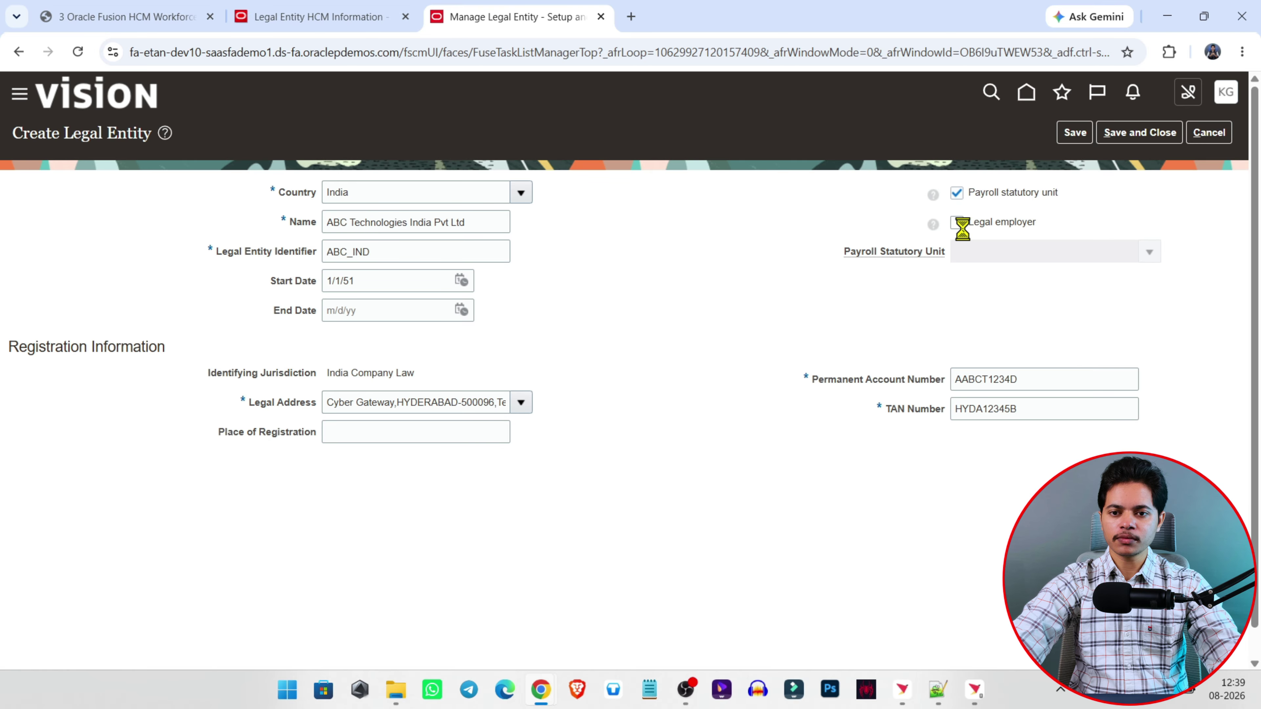
left_click(958, 223)
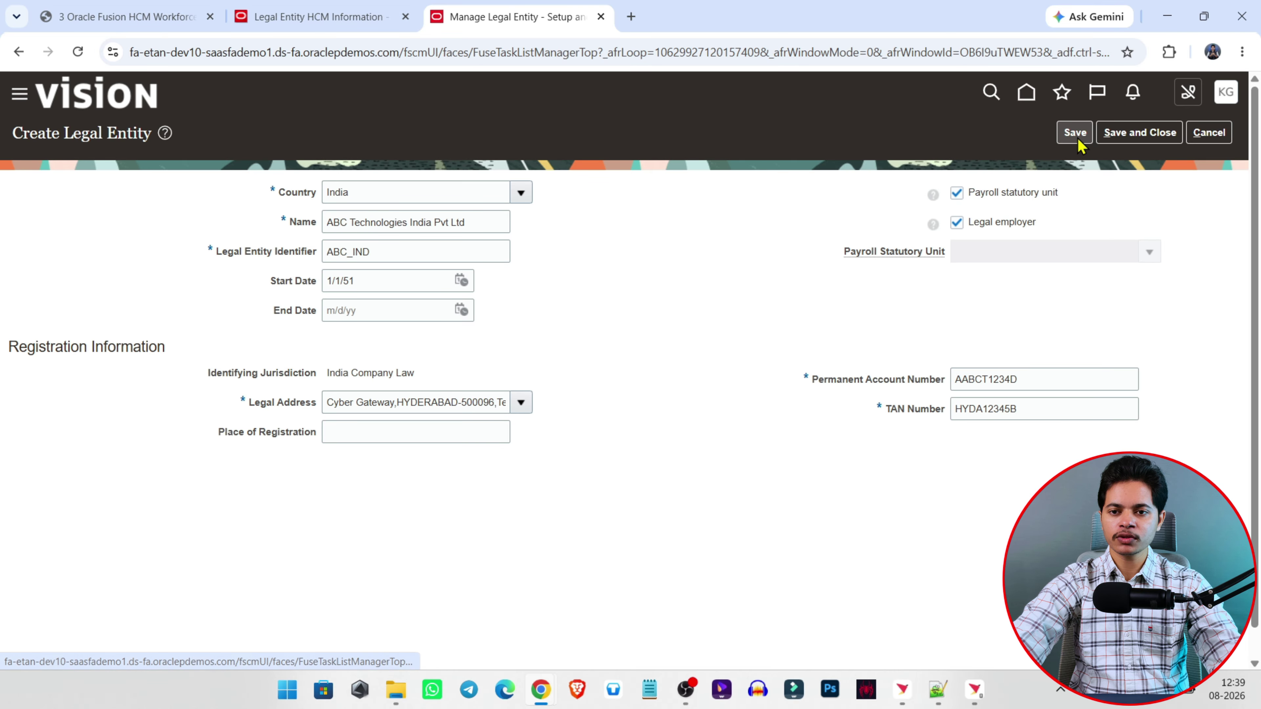
left_click(1112, 140)
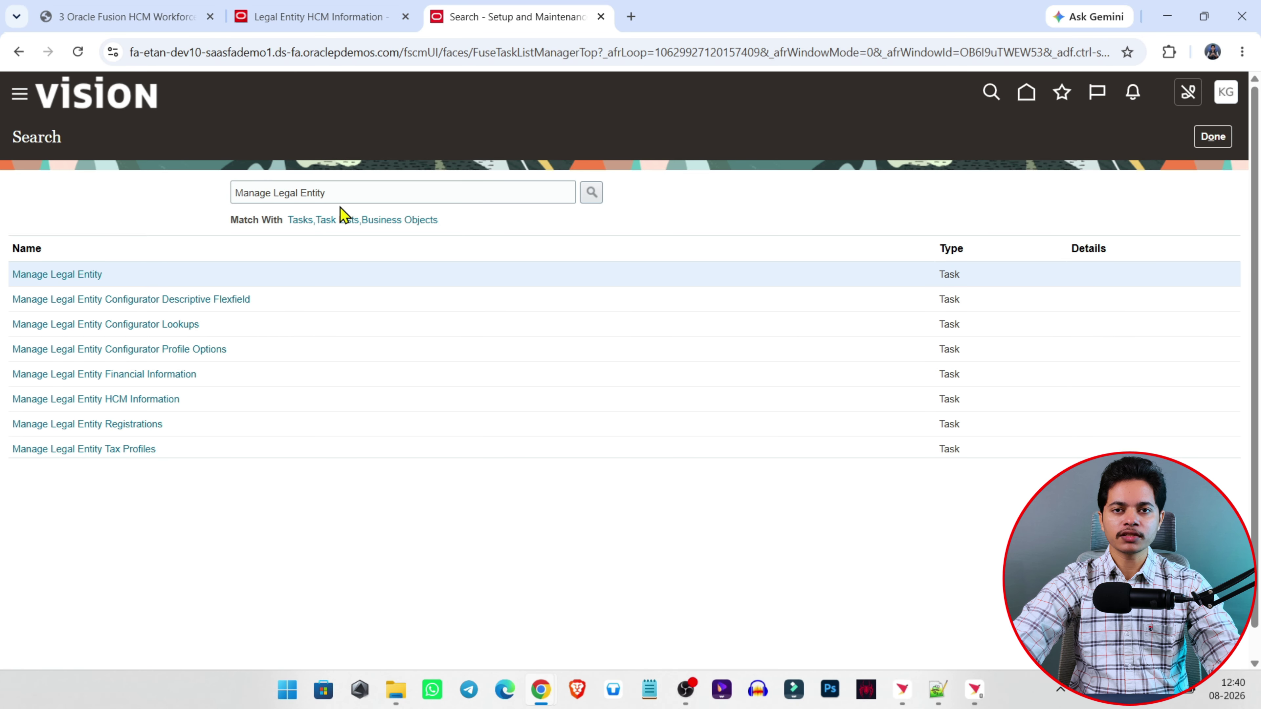
Step: Bring up the Legal Entity HCM Information page and copy the name ABC Technologies India Pvt Ltd from the sample data
left_click(272, 15)
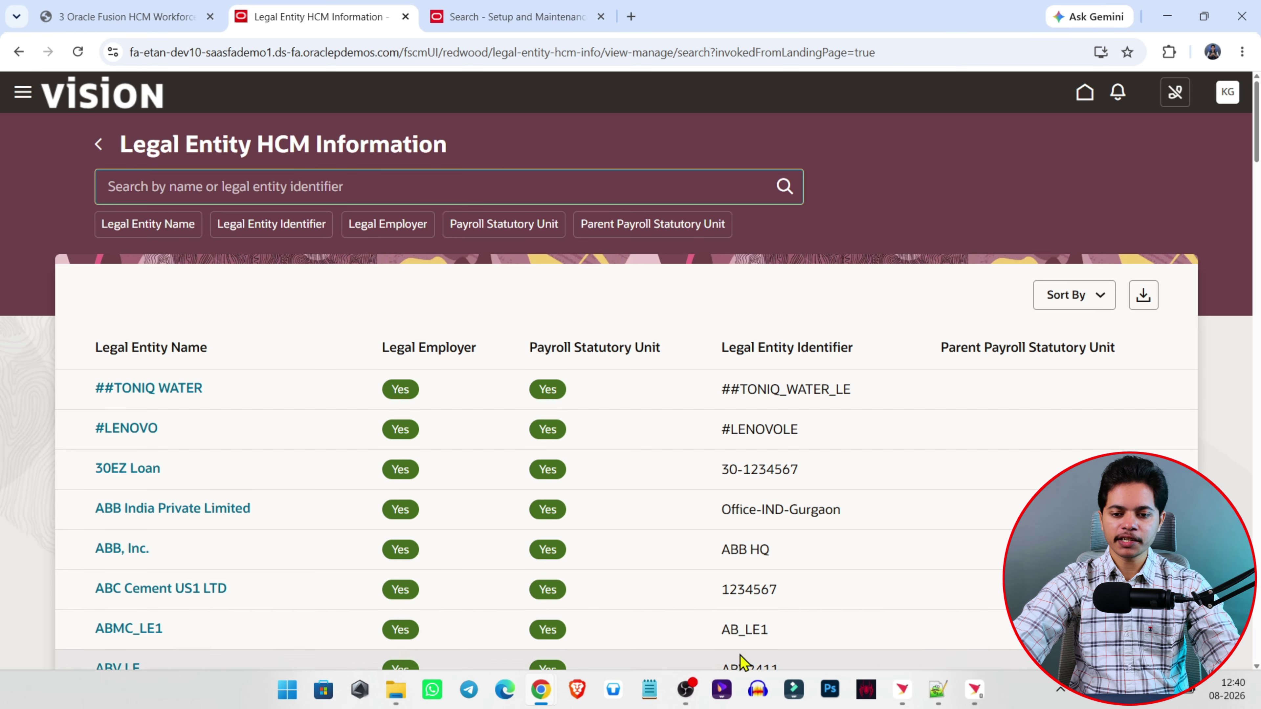
key("alt+Tab")
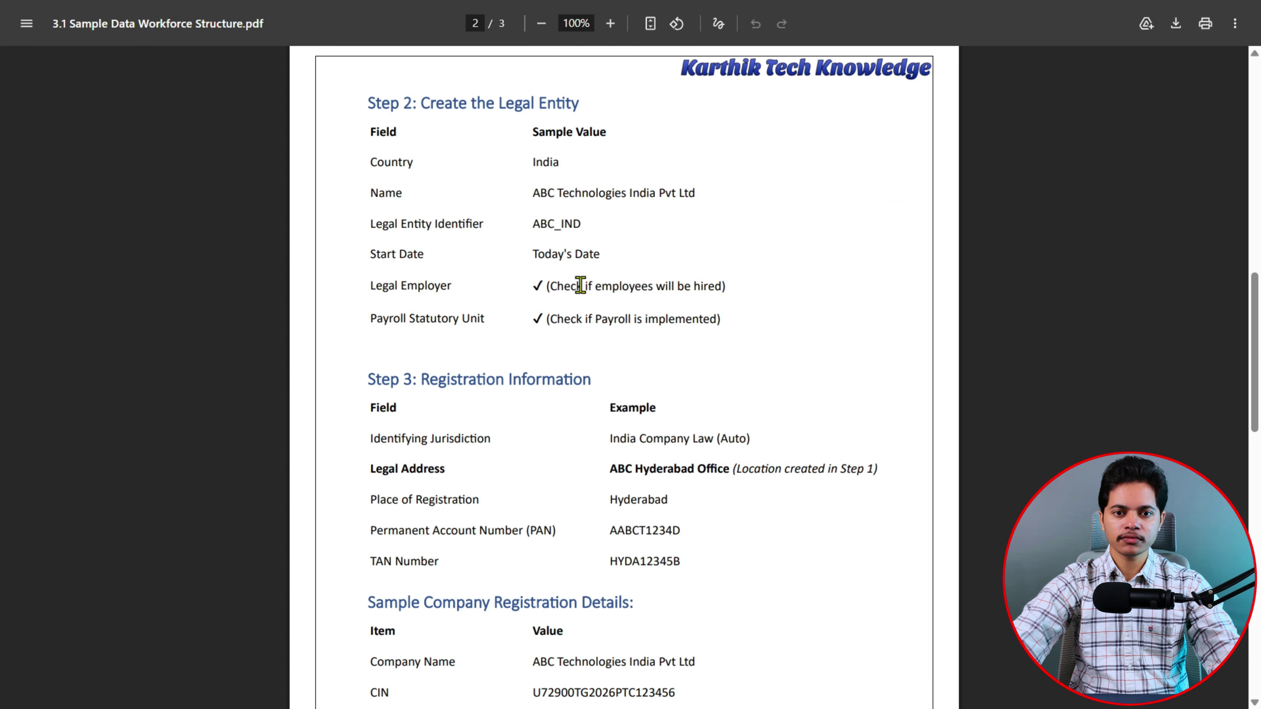
scroll(577, 281, "up", 5)
scroll(581, 285, "up", 2)
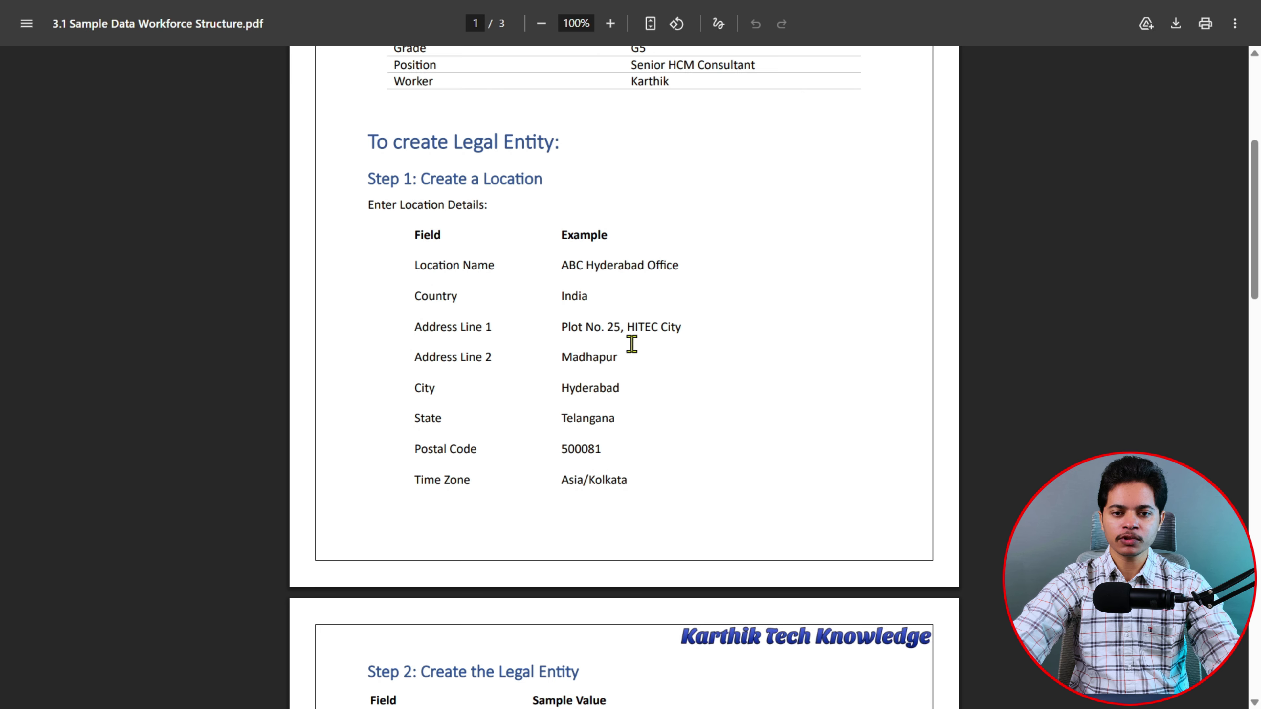
scroll(631, 344, "down", 7)
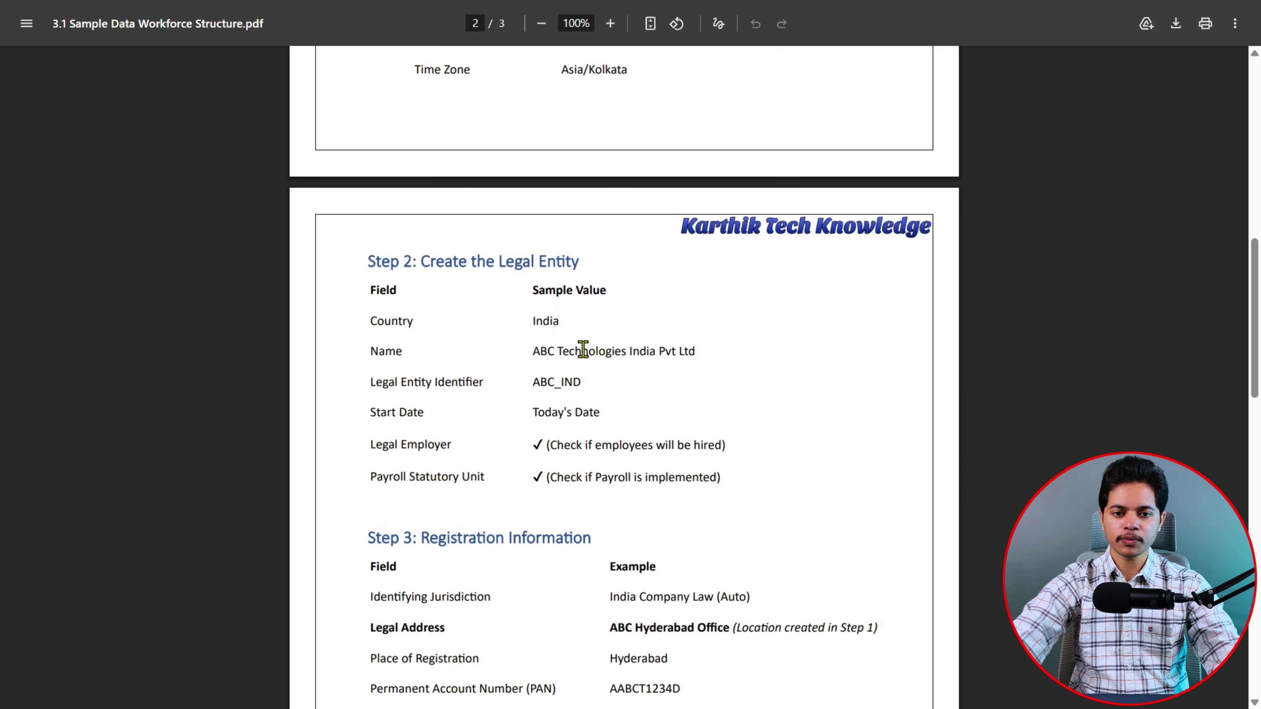
triple_click(583, 350)
left_click(728, 354)
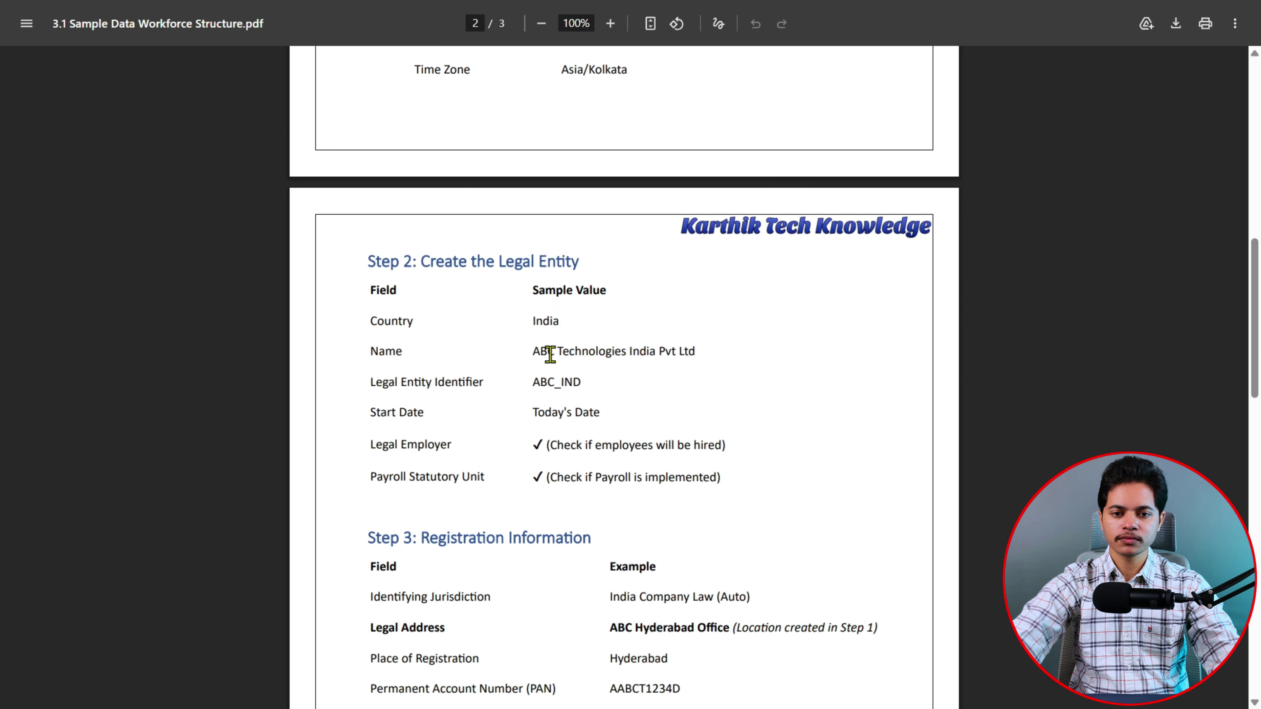
left_click_drag(532, 354, 701, 346)
key("ctrl+c")
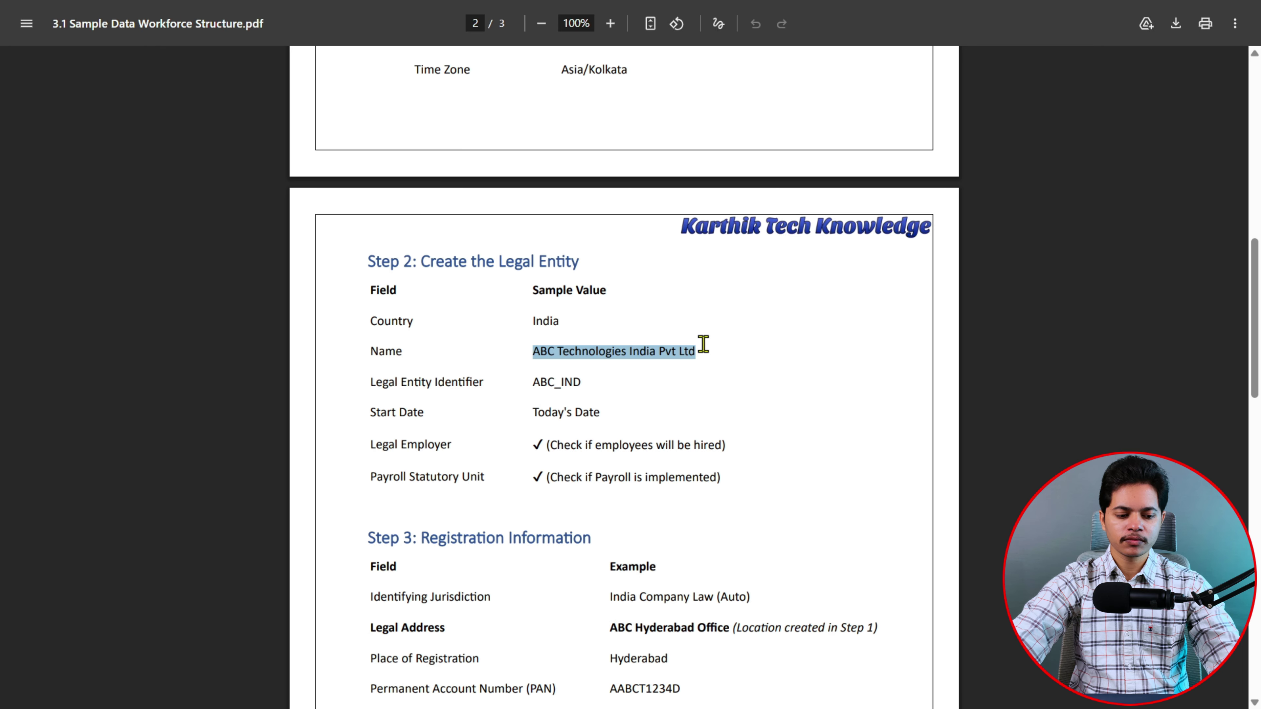
Step: Search Legal Entity HCM Information for ABC Technologies India Pvt Ltd and open its record
key("alt+Tab")
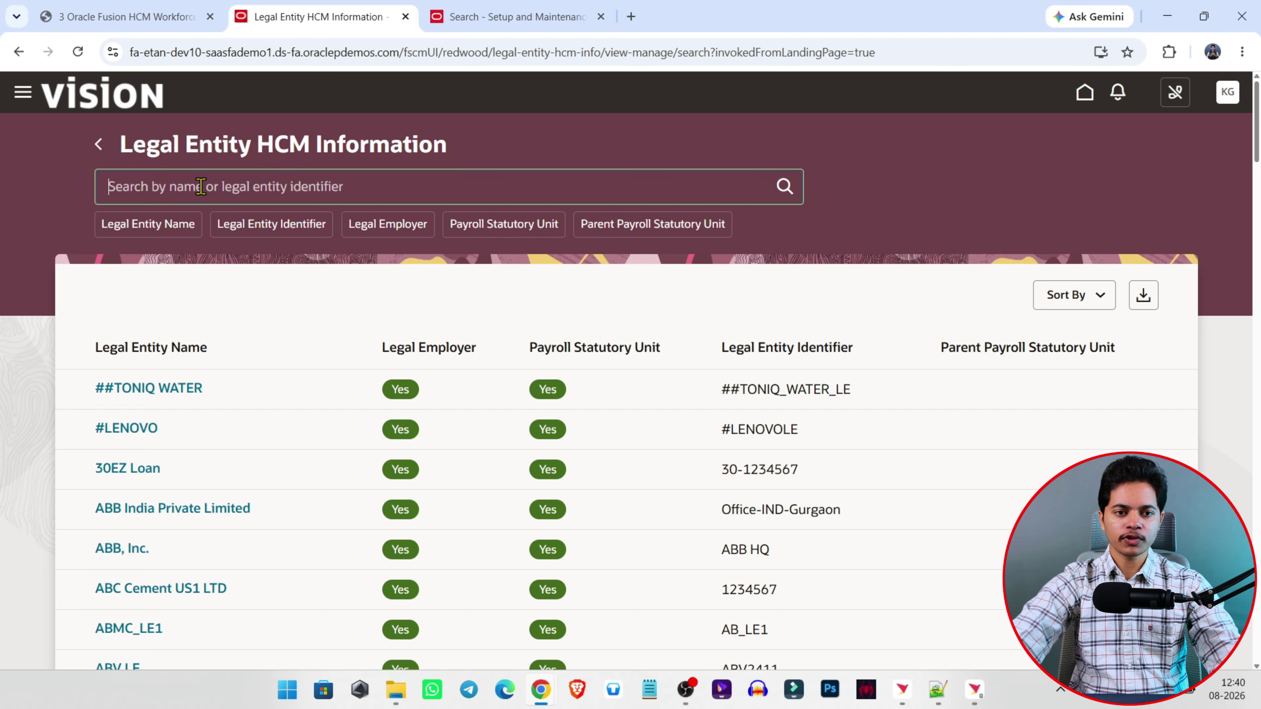
left_click(200, 186)
key("ctrl+v")
key("Return")
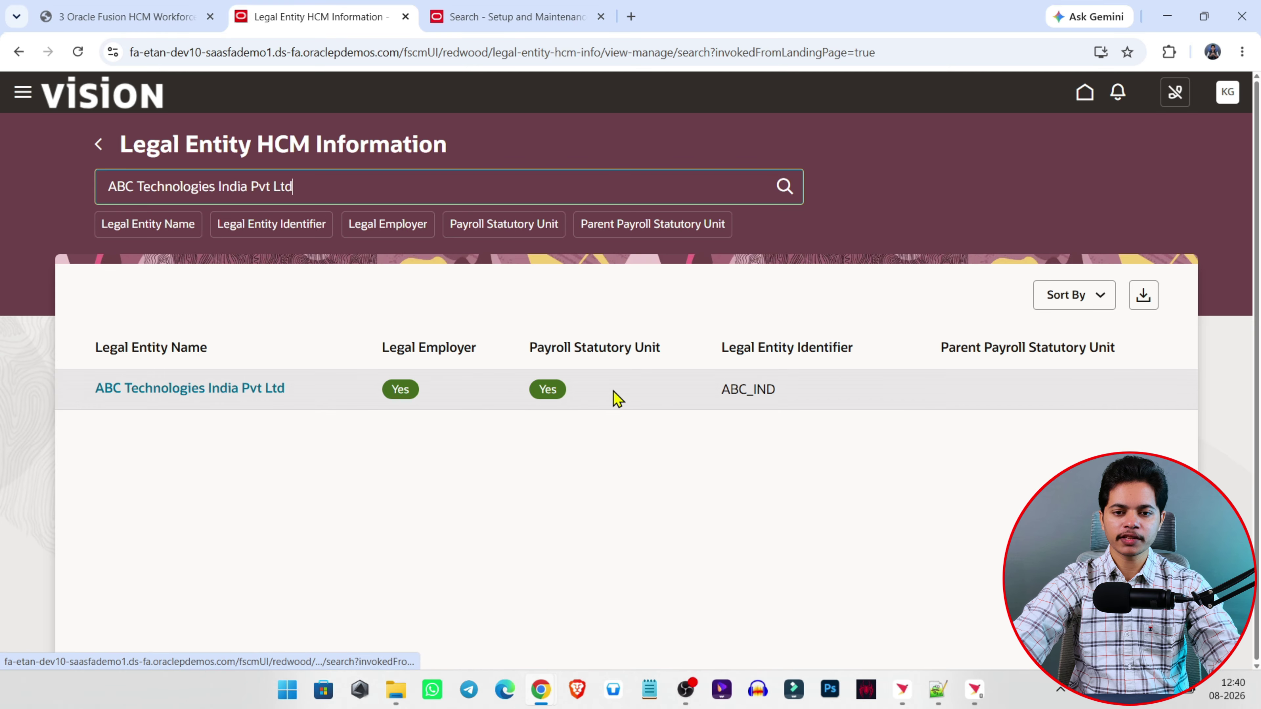
left_click(232, 403)
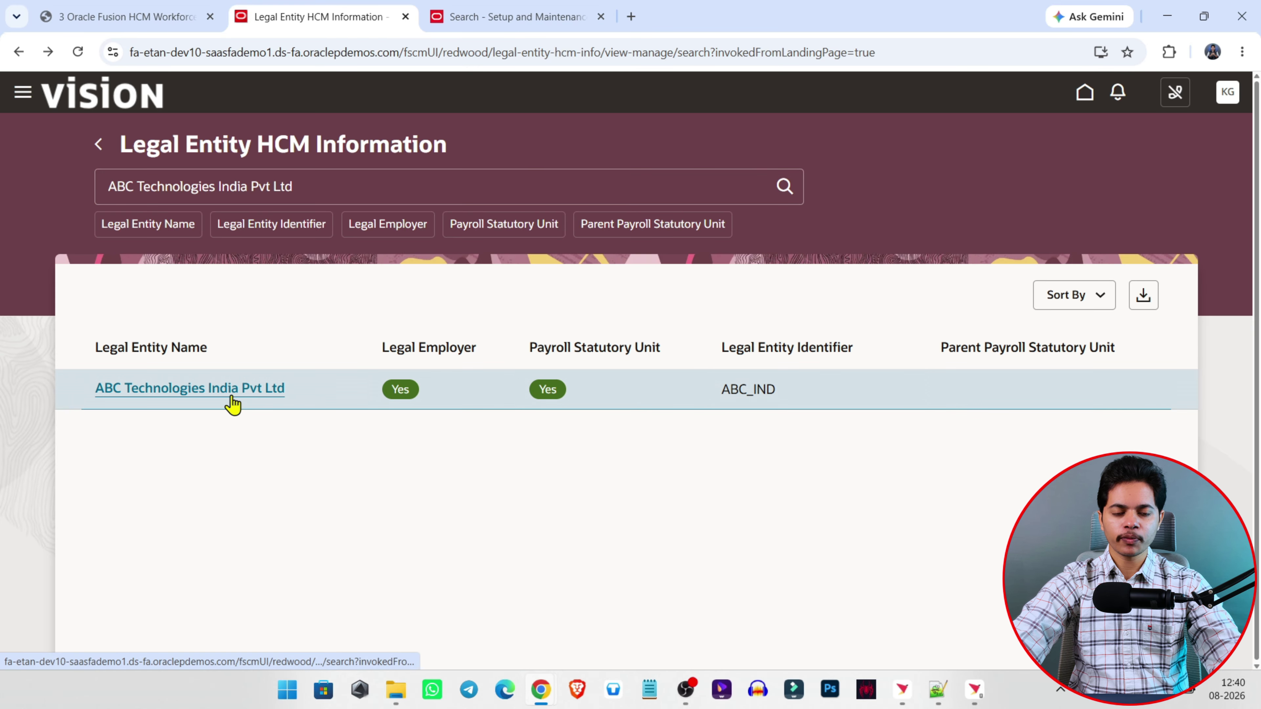
left_click(214, 386)
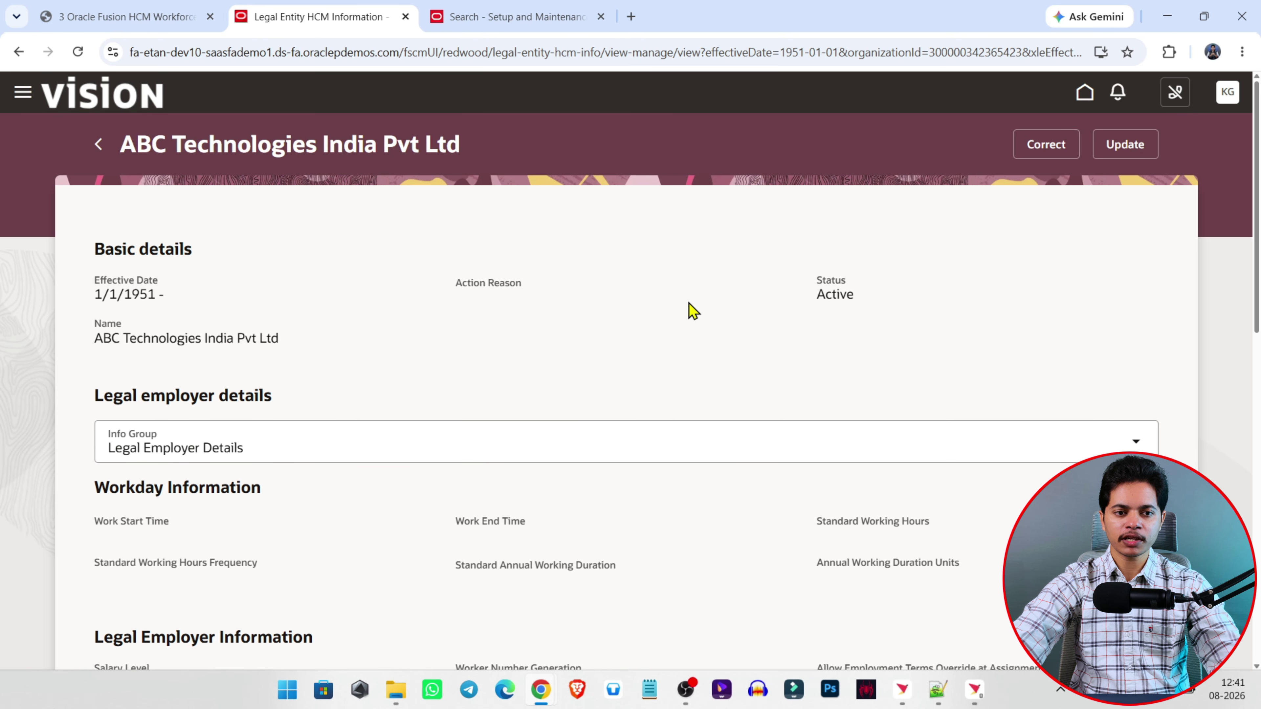
Step: Review the legal entity's effective date, status, payroll statutory unit details and change history
left_click(112, 339)
left_click_drag(789, 288, 1017, 290)
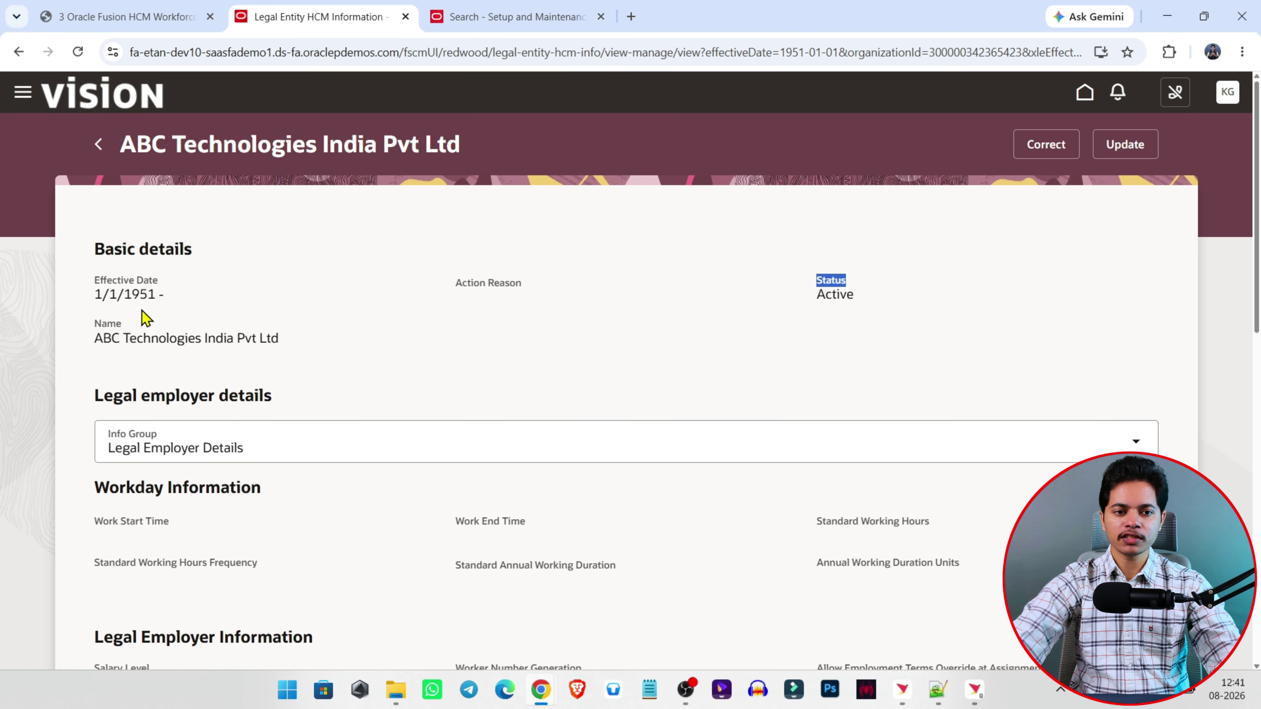
left_click(294, 300)
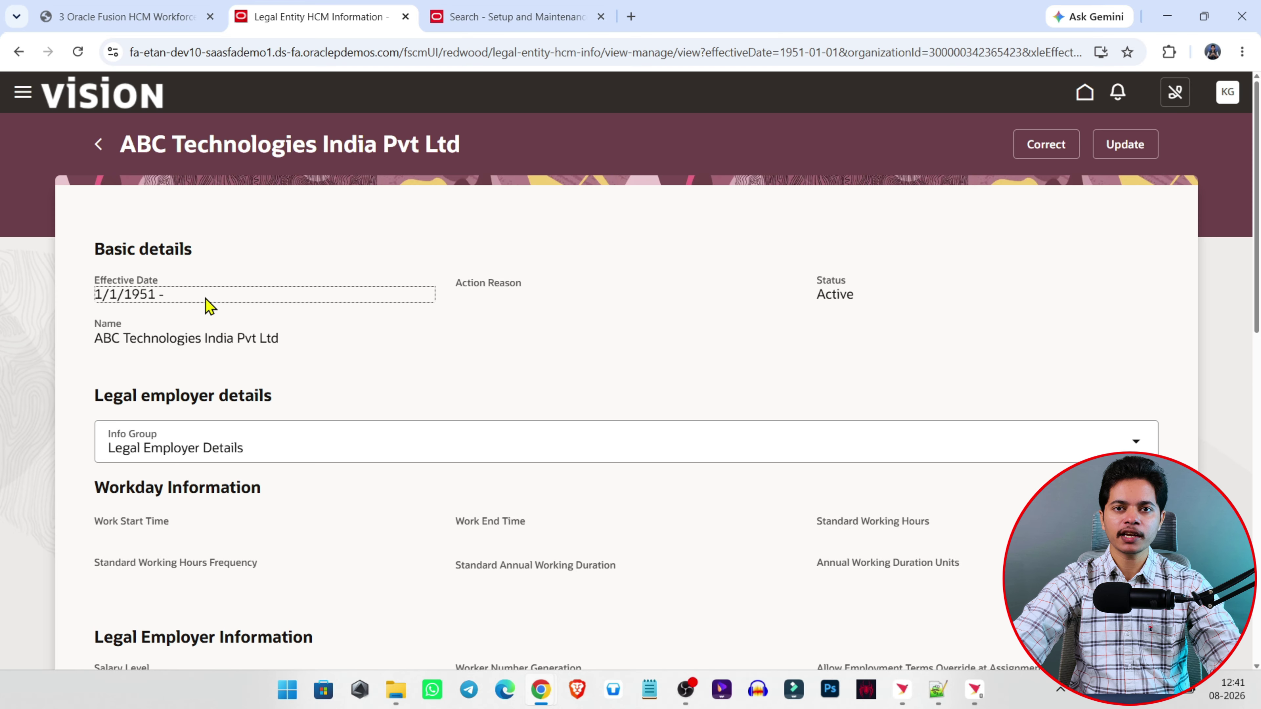
scroll(464, 318, "down", 15)
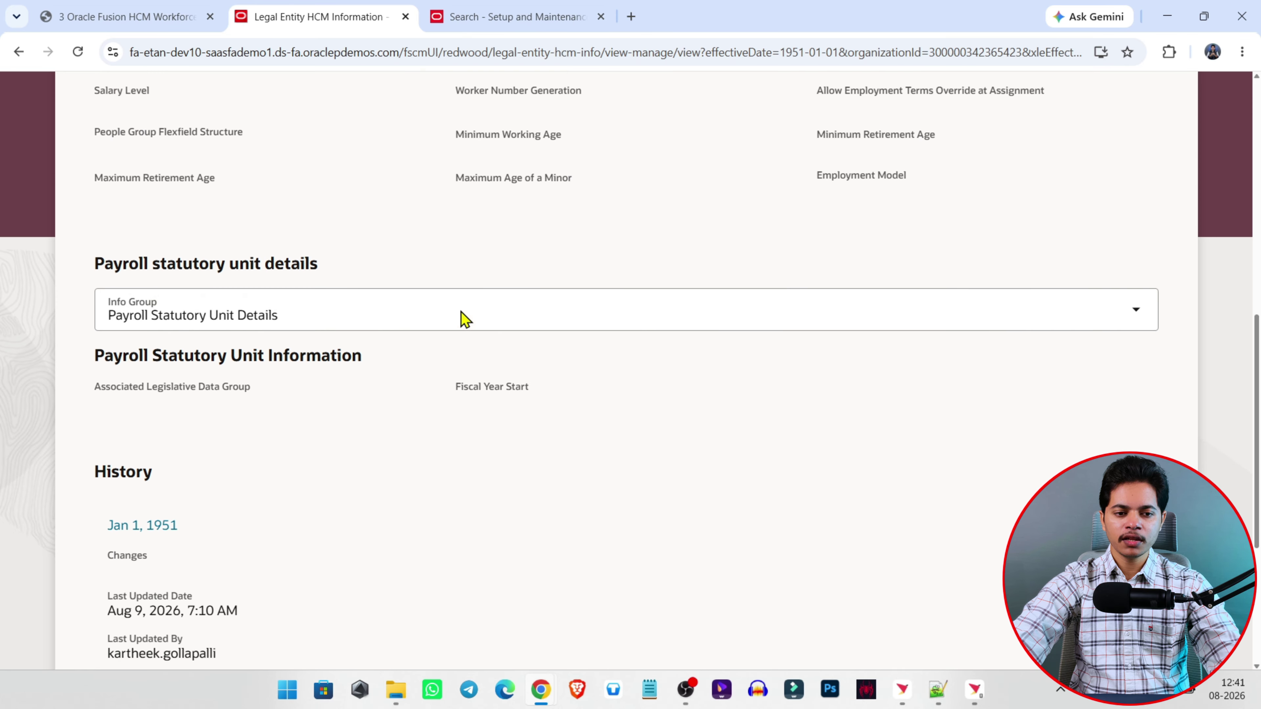
scroll(465, 317, "down", 2)
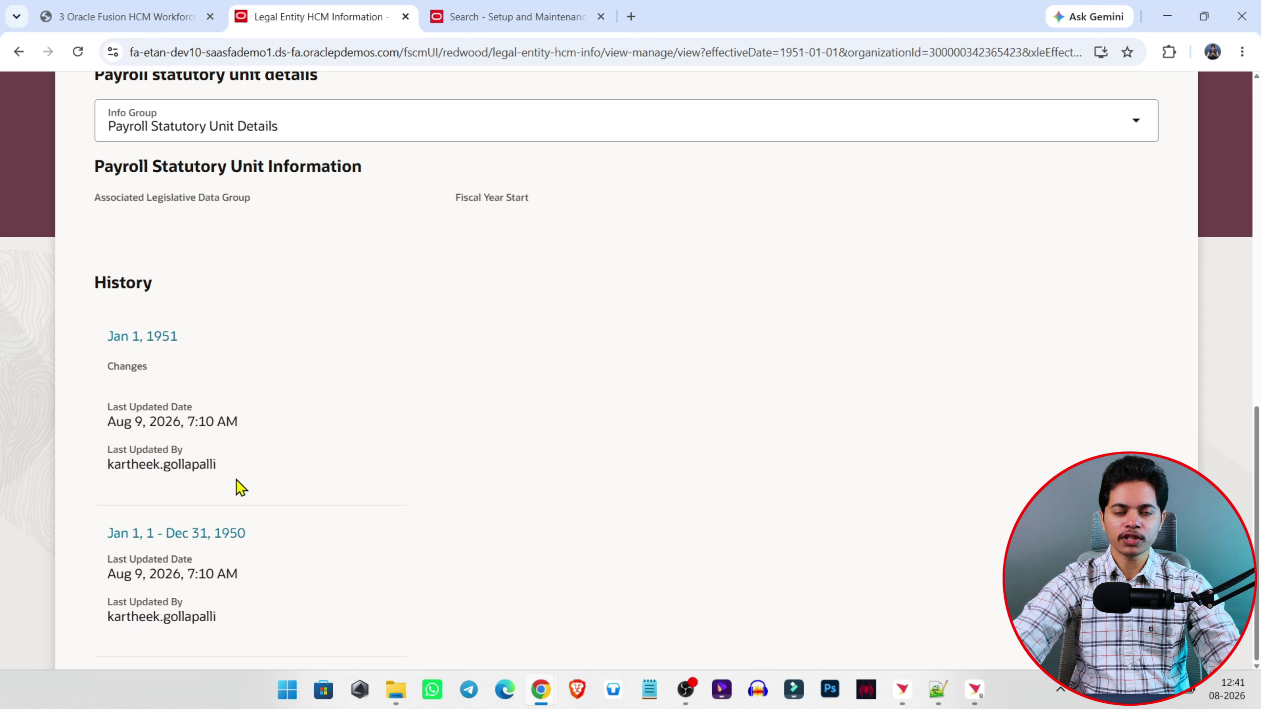
left_click_drag(238, 487, 90, 479)
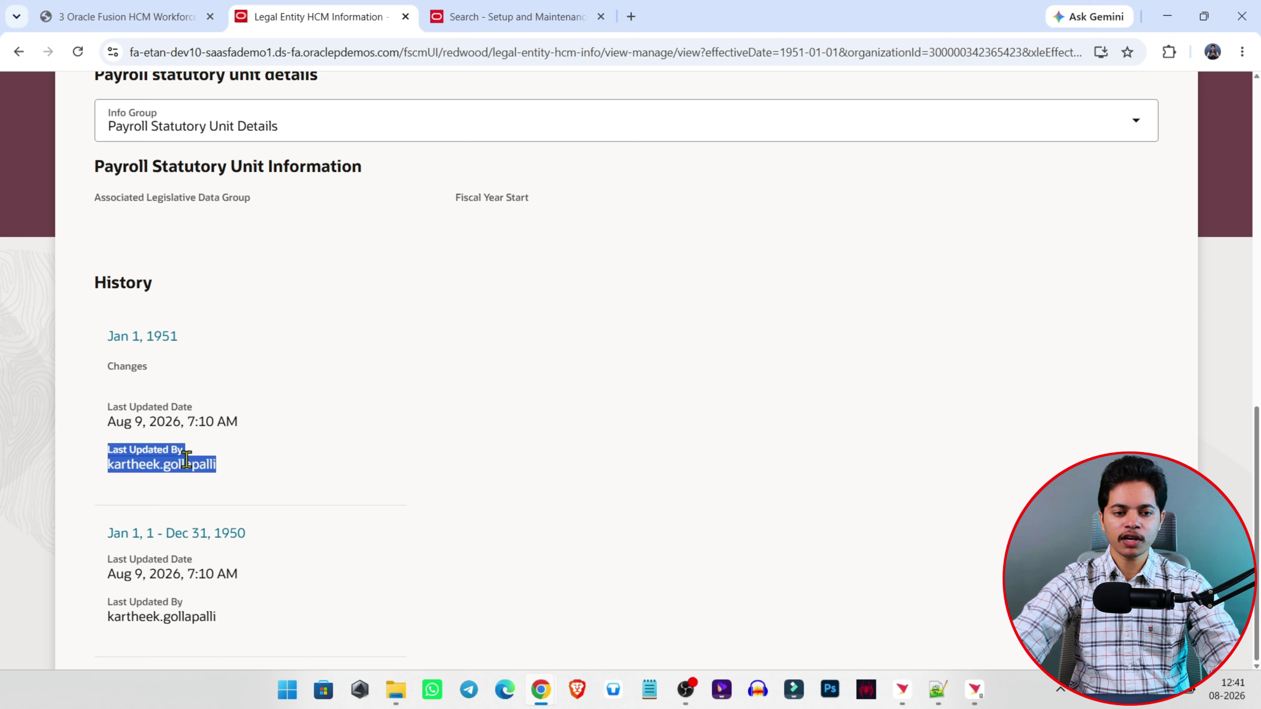
left_click(209, 453)
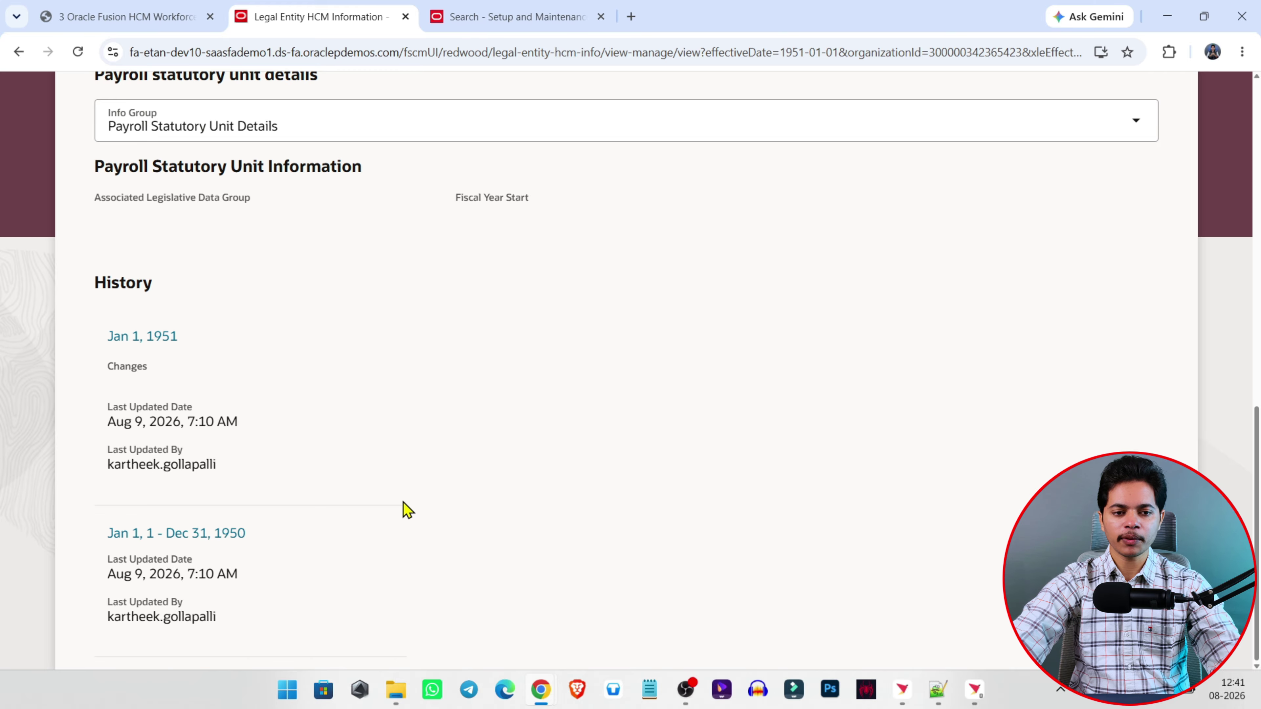
scroll(410, 502, "up", 10)
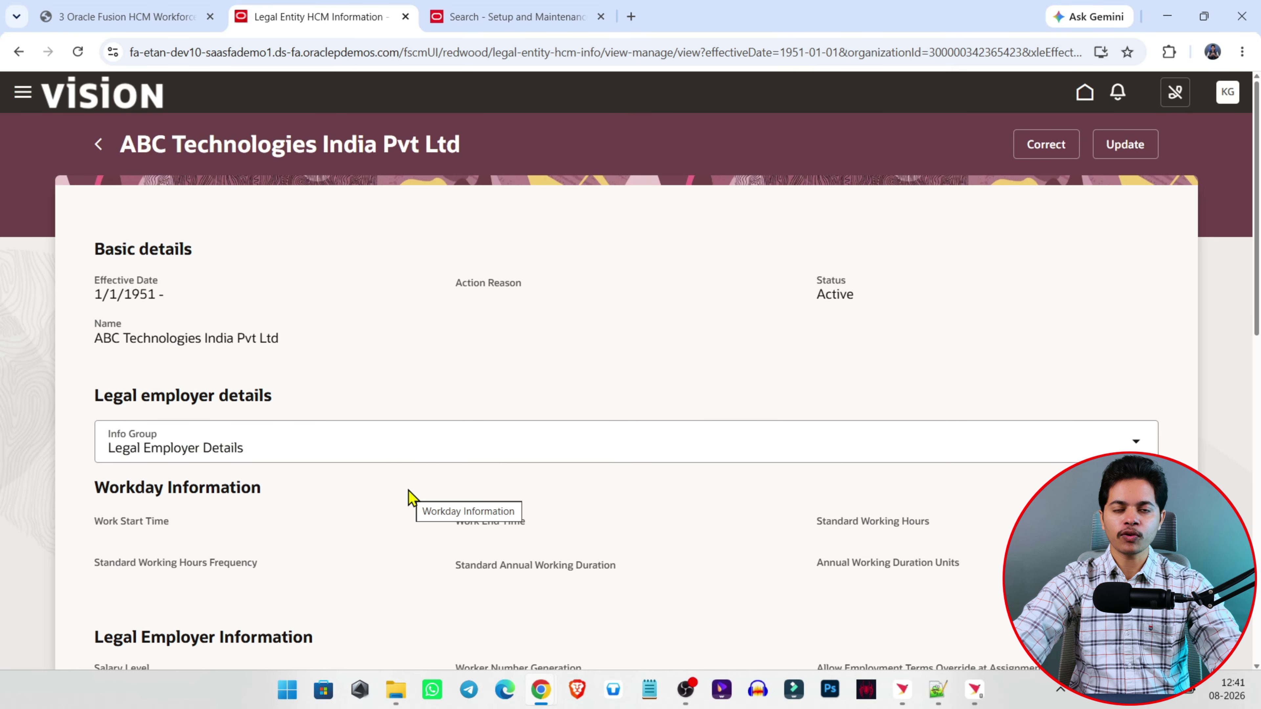
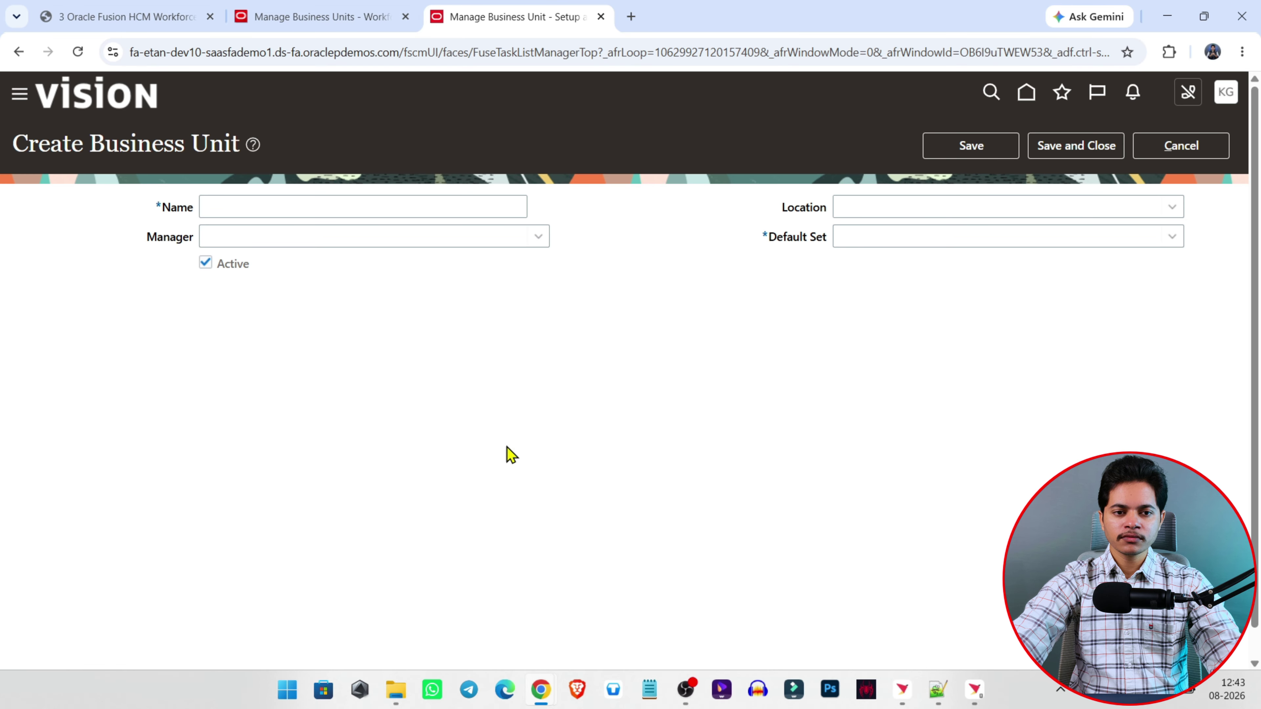
Step: Copy the business unit name India Operations BU from the sample data PDF into the new business unit's Name
key("alt+Tab")
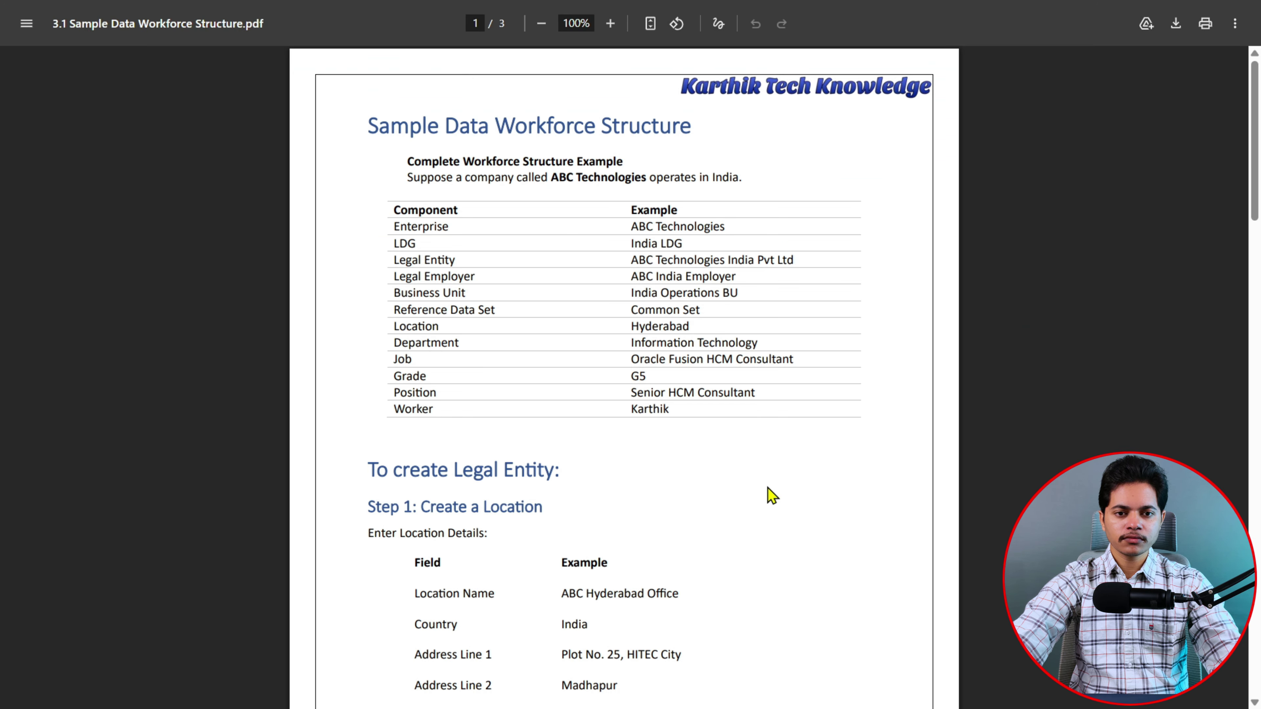
triple_click(693, 293)
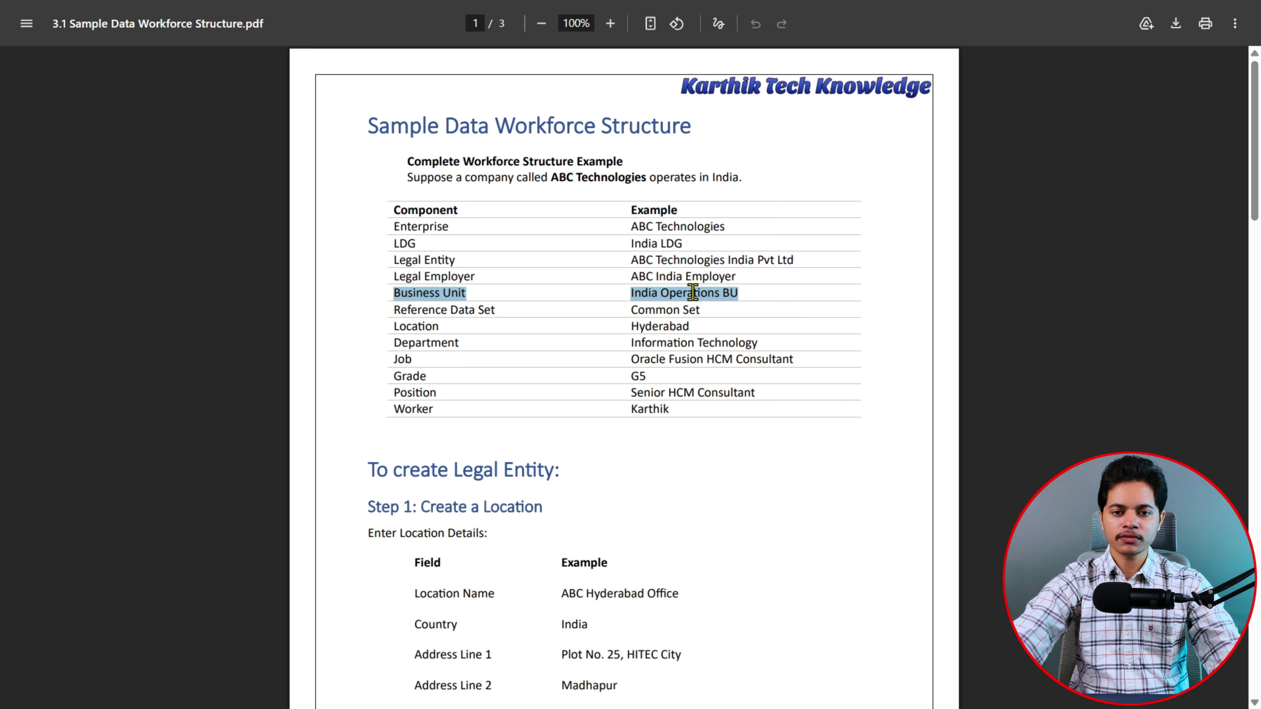
left_click(768, 298)
left_click_drag(626, 294, 759, 293)
key("ctrl+c")
key("alt+Tab")
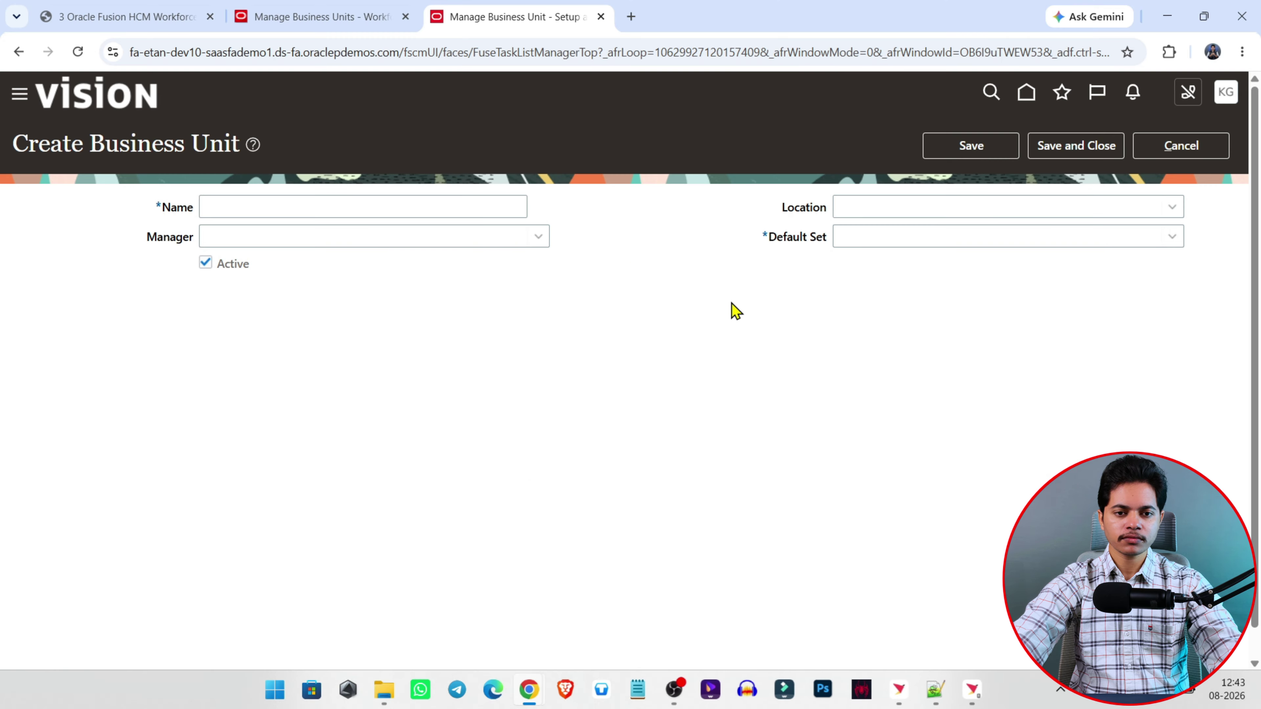
left_click(365, 208)
key("ctrl+v")
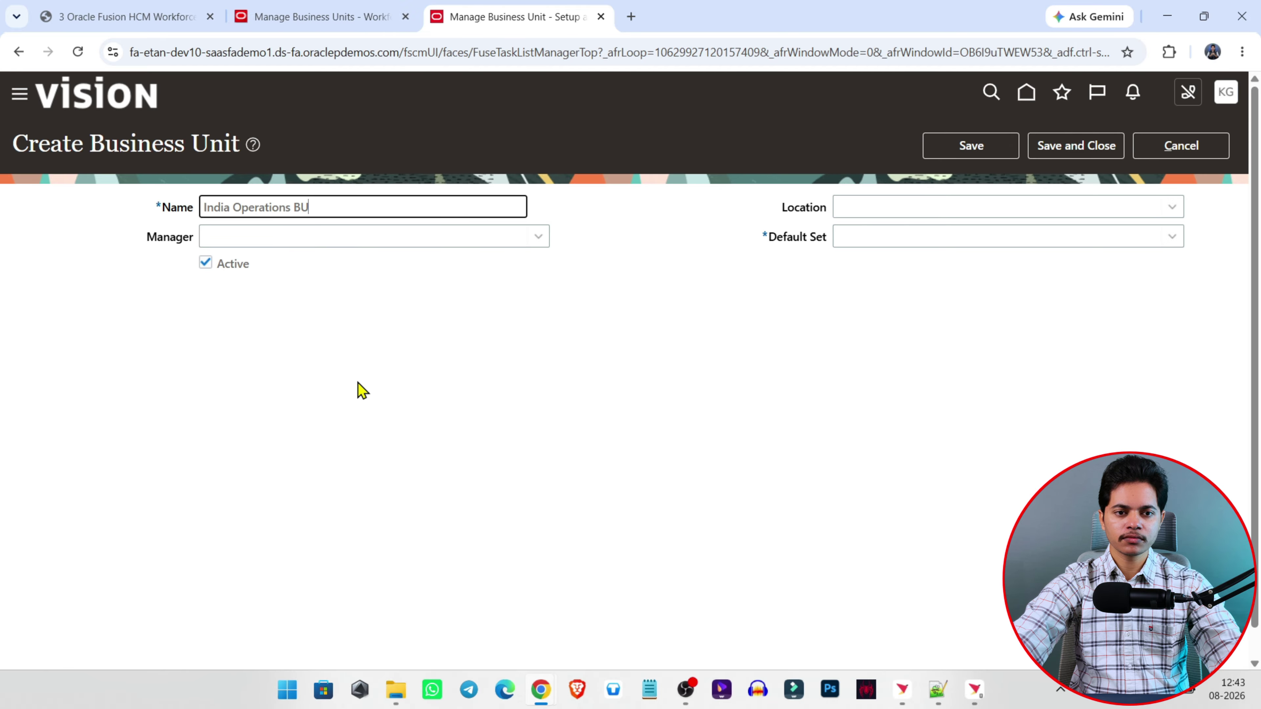
left_click(538, 237)
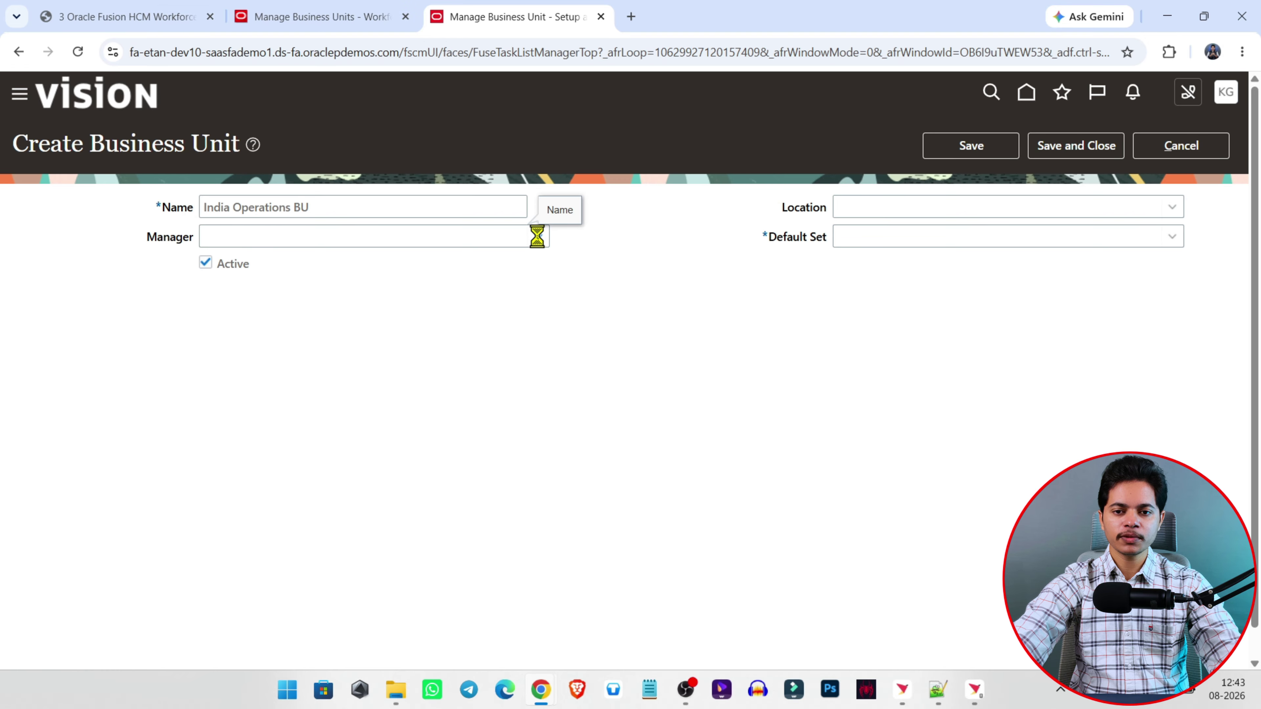
left_click(130, 354)
Step: Search for the location ABC Hyderabad Office and assign it to the business unit
left_click(968, 208)
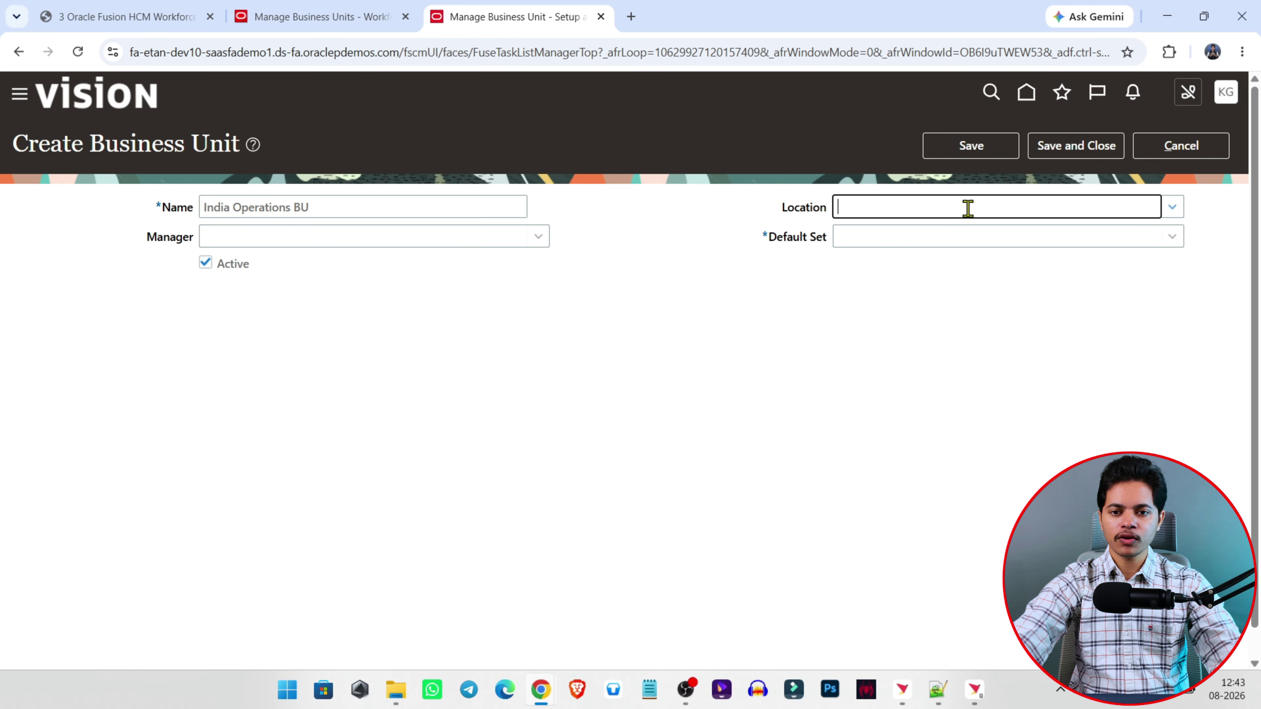
key("alt+Tab")
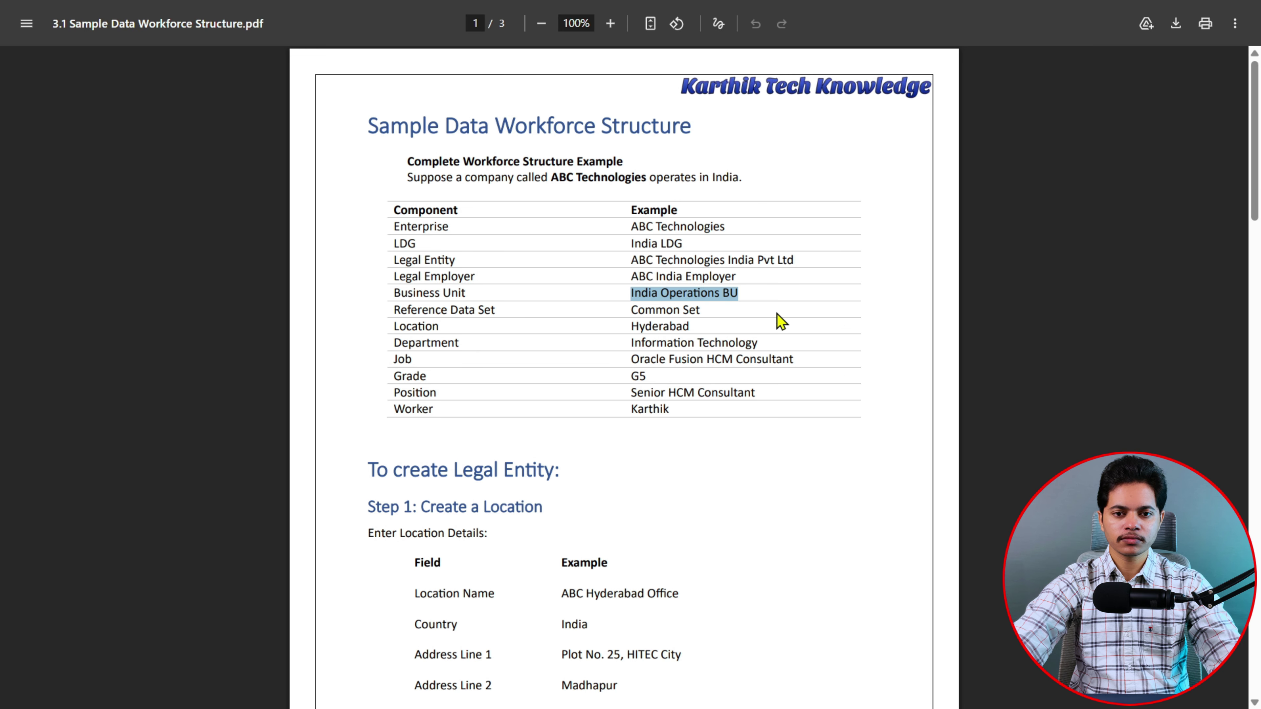
key("alt+Tab")
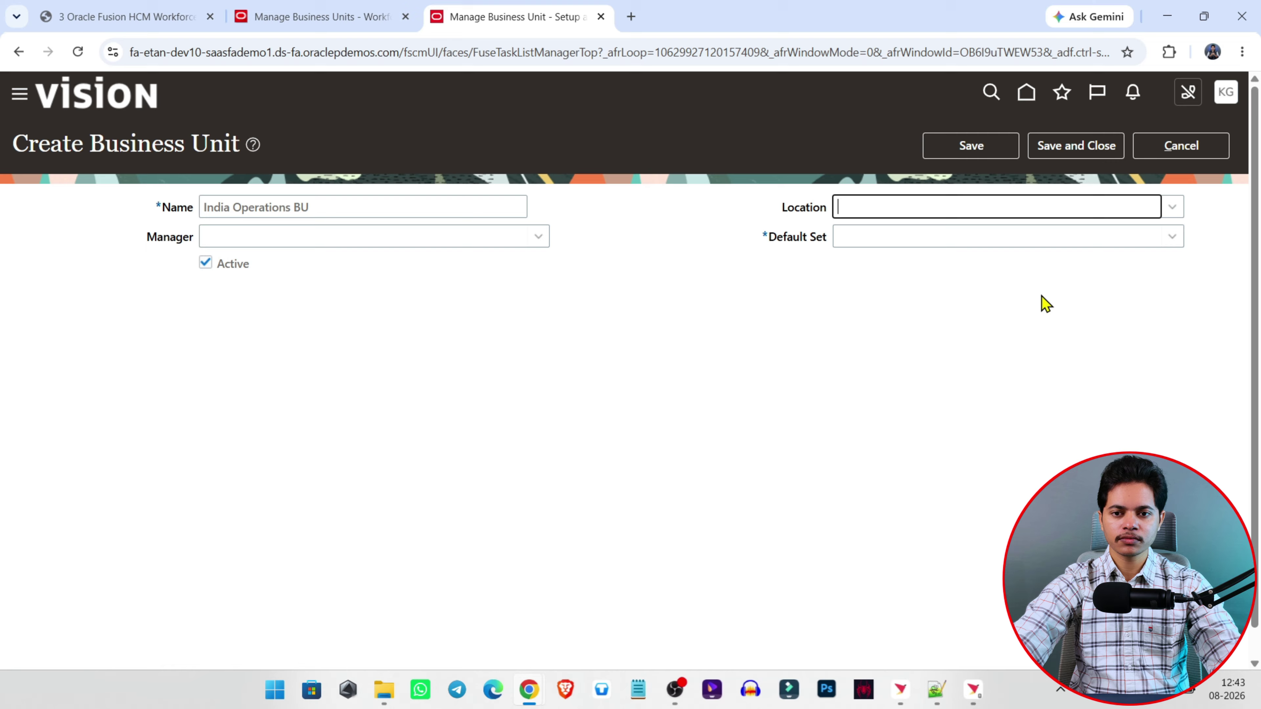
left_click(1178, 209)
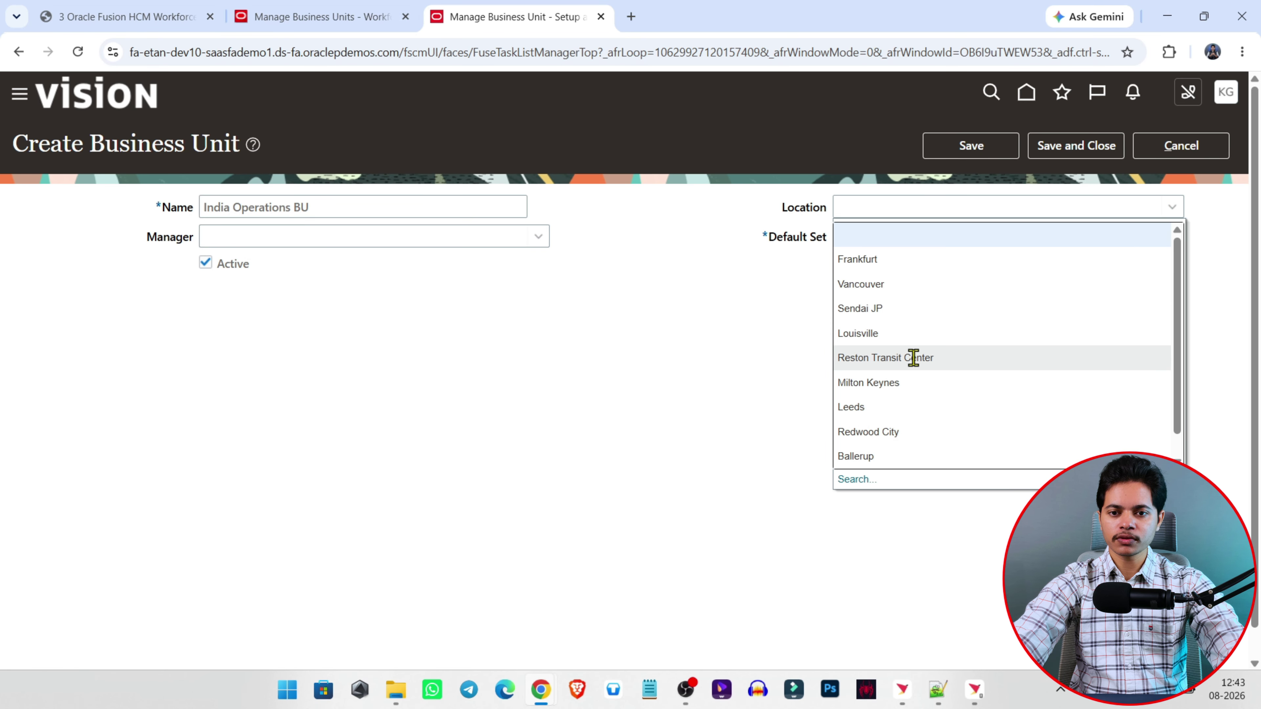
left_click(864, 208)
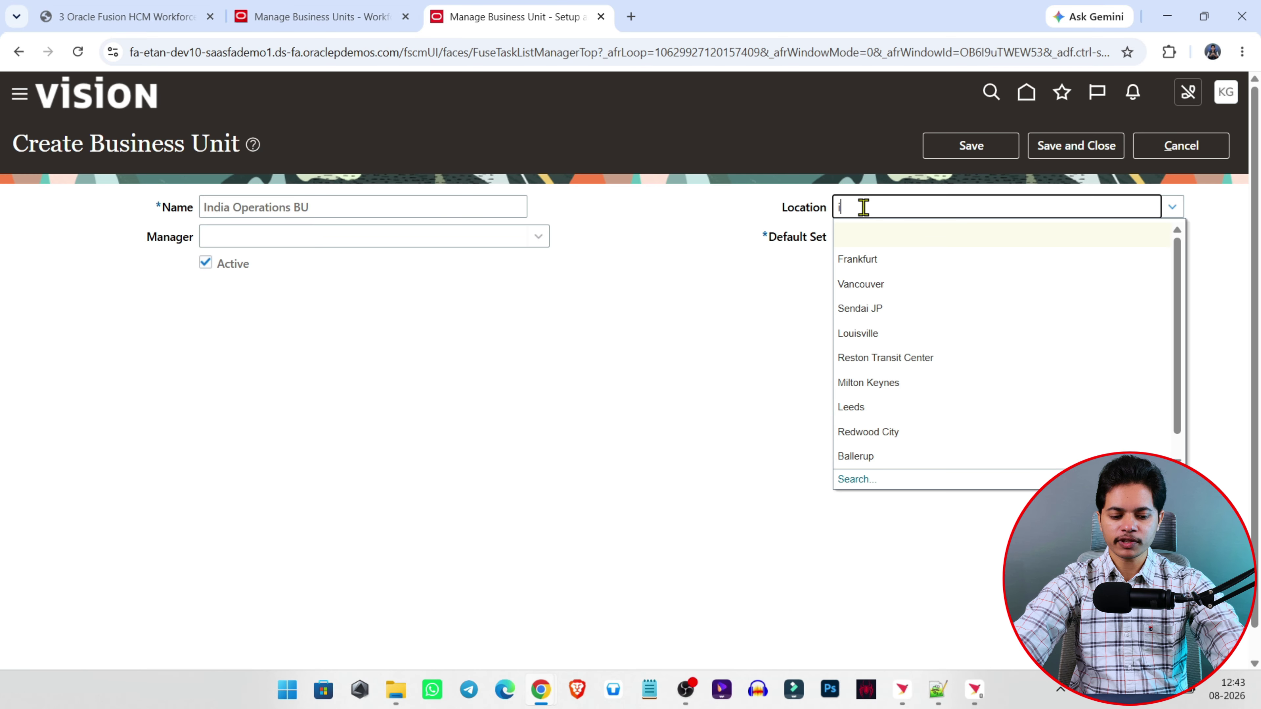
left_click(856, 478)
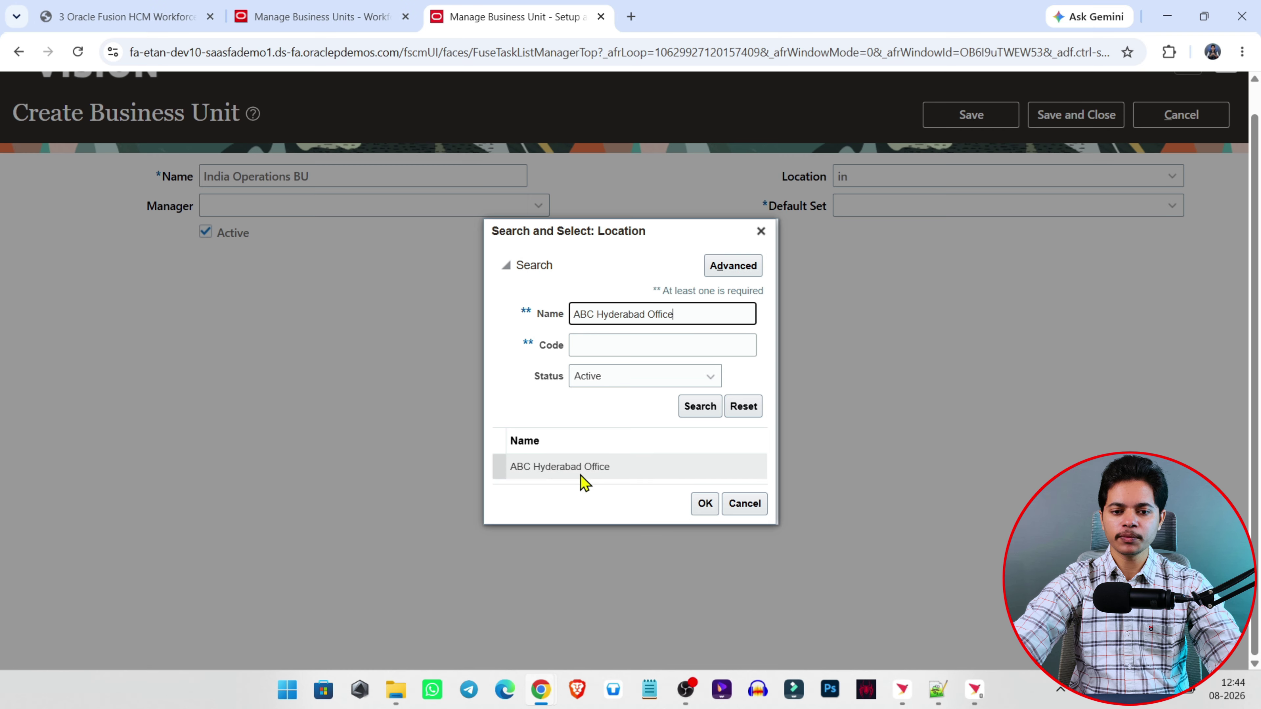
left_click(586, 466)
left_click(704, 505)
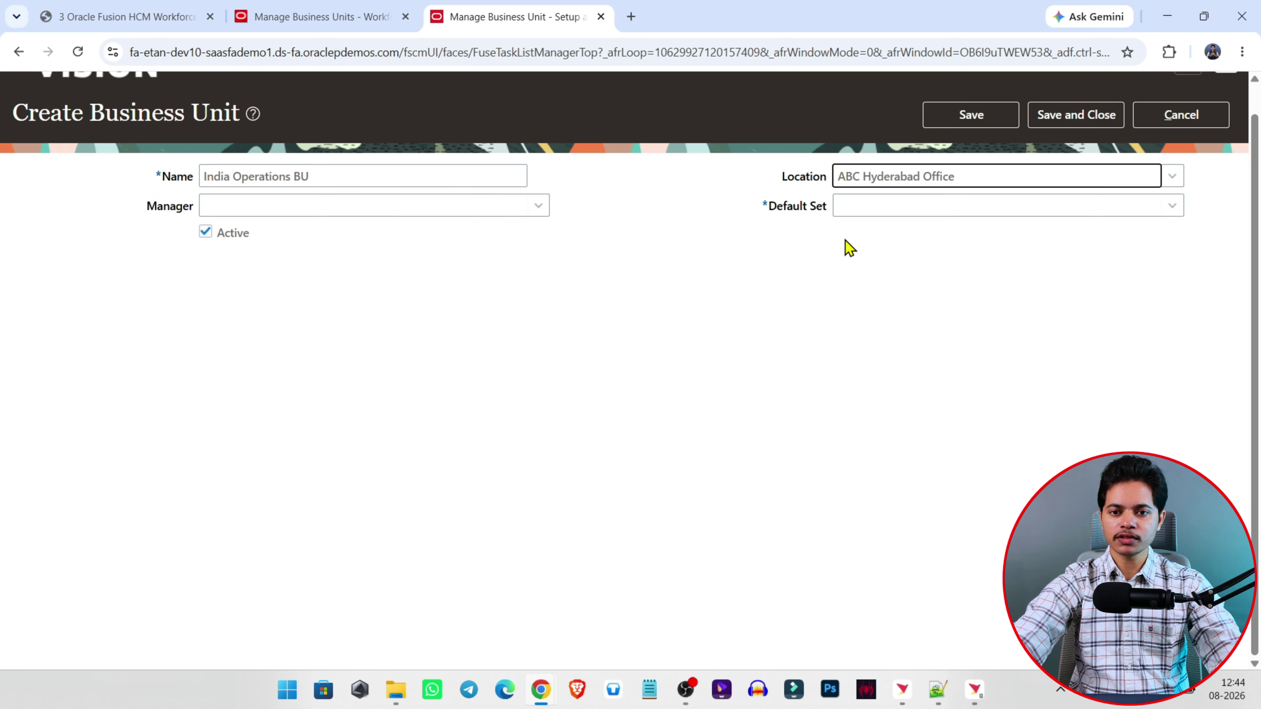
Step: Search the reference data sets for the code common and assign COMMON as the business unit's default set
left_click(859, 201)
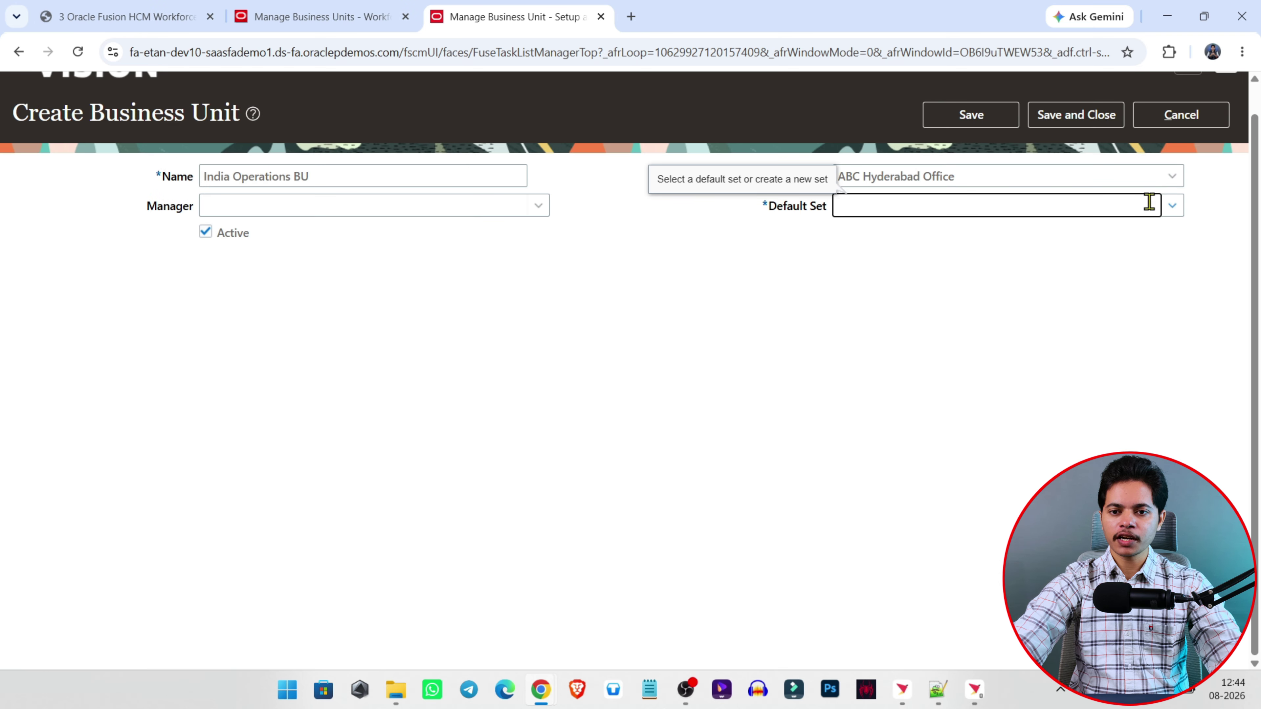
left_click(1173, 207)
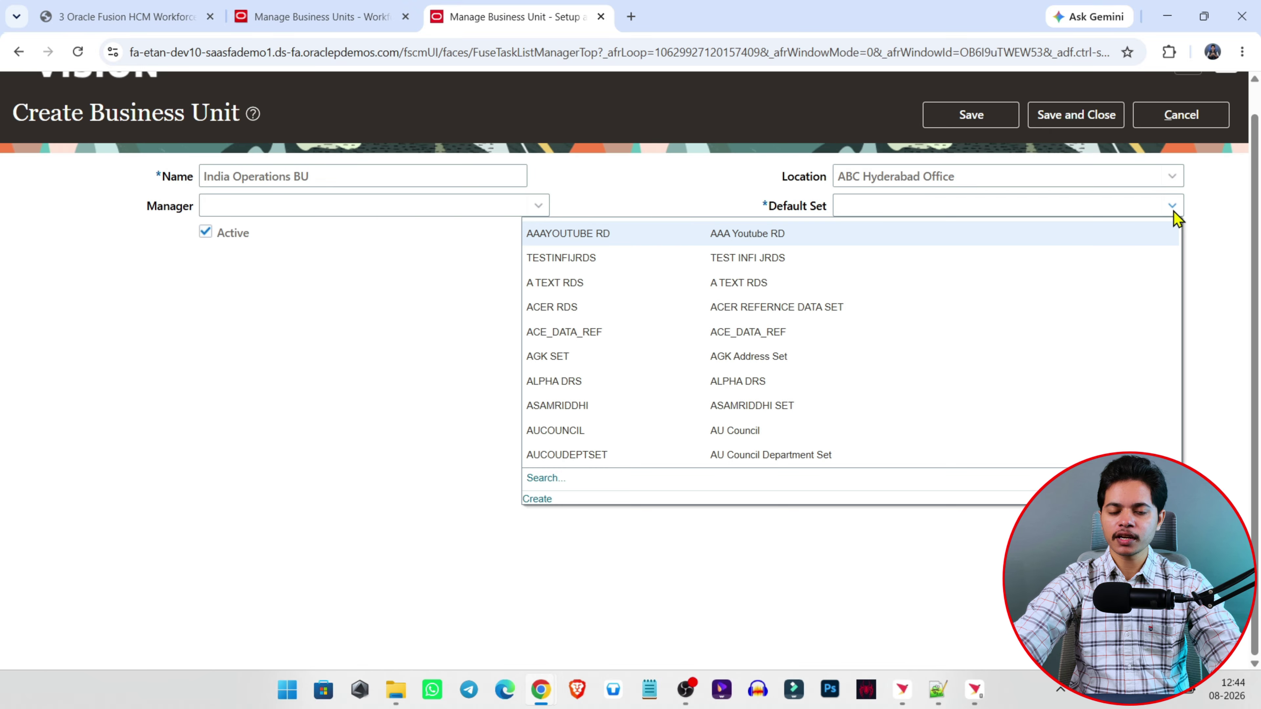
left_click(545, 479)
left_click(540, 304)
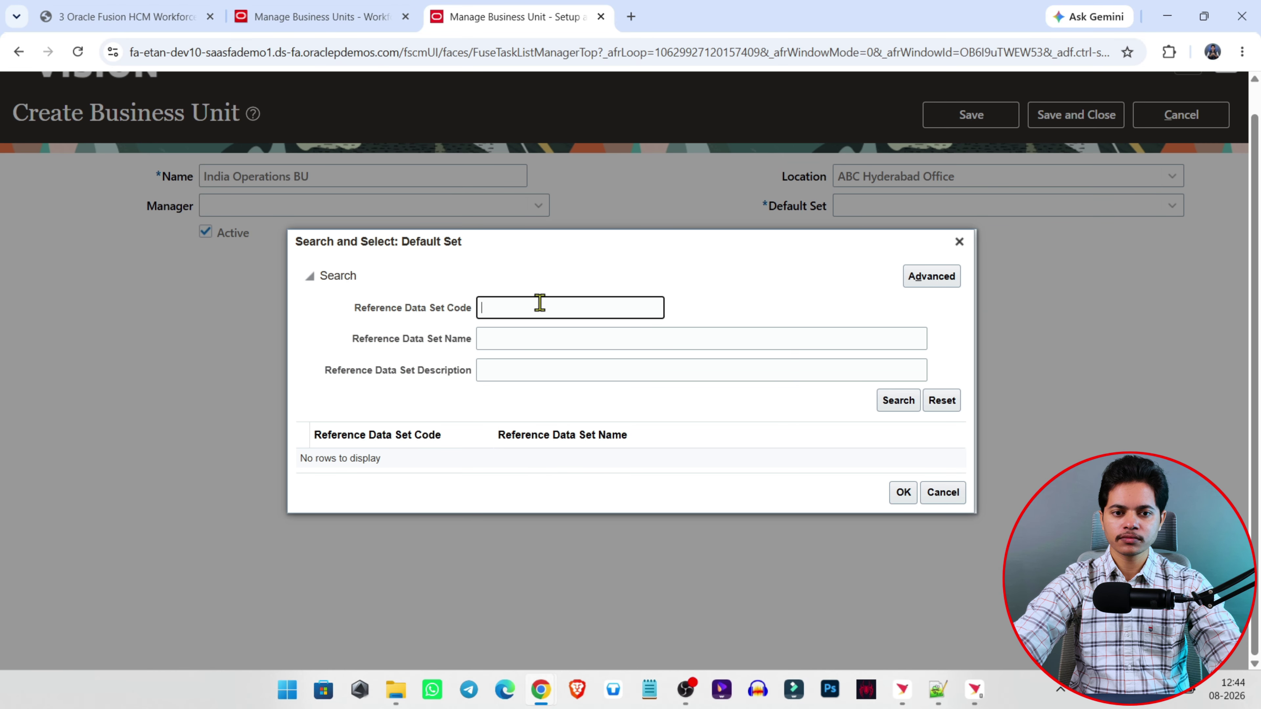
type("comm")
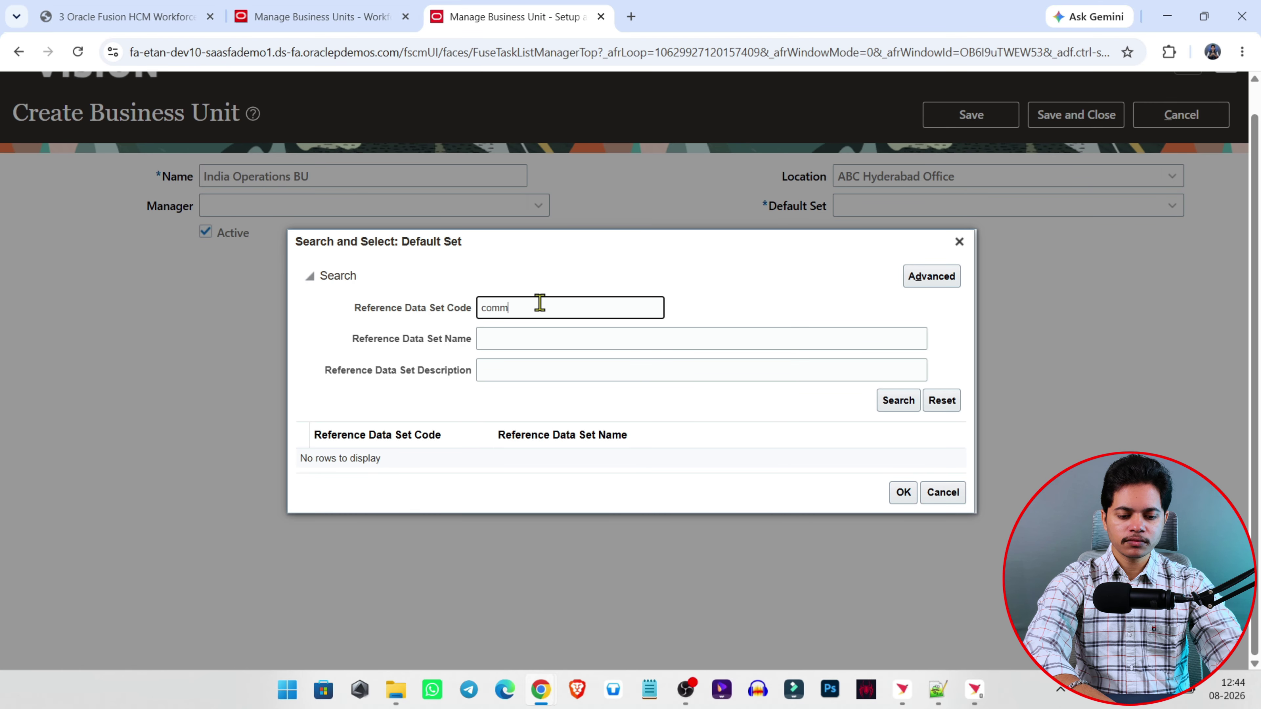
type("on")
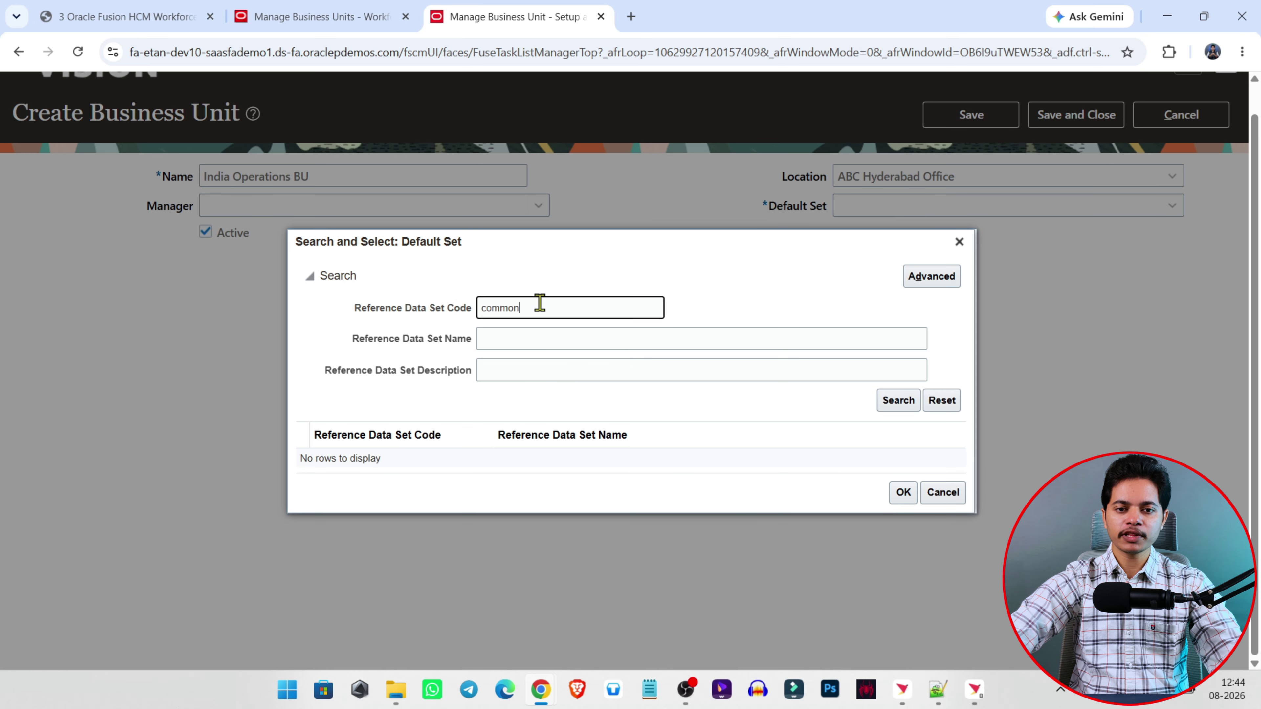
key("Return")
left_click(426, 460)
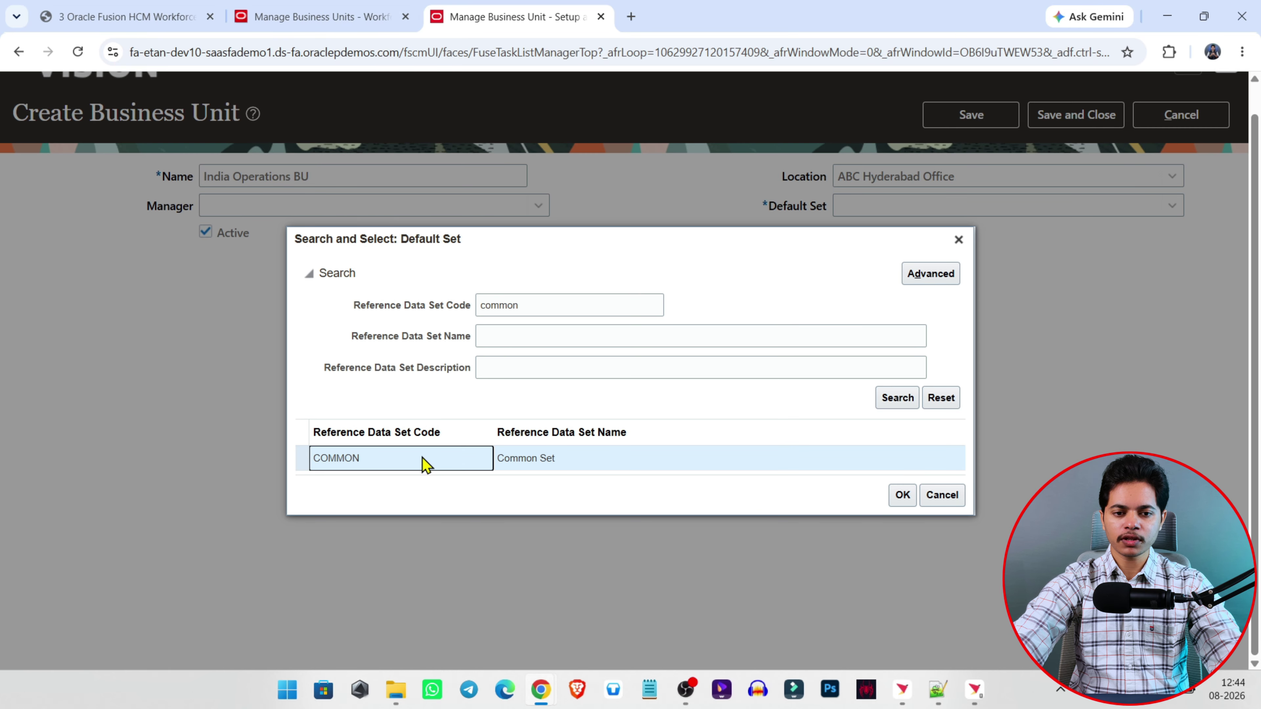
left_click(902, 495)
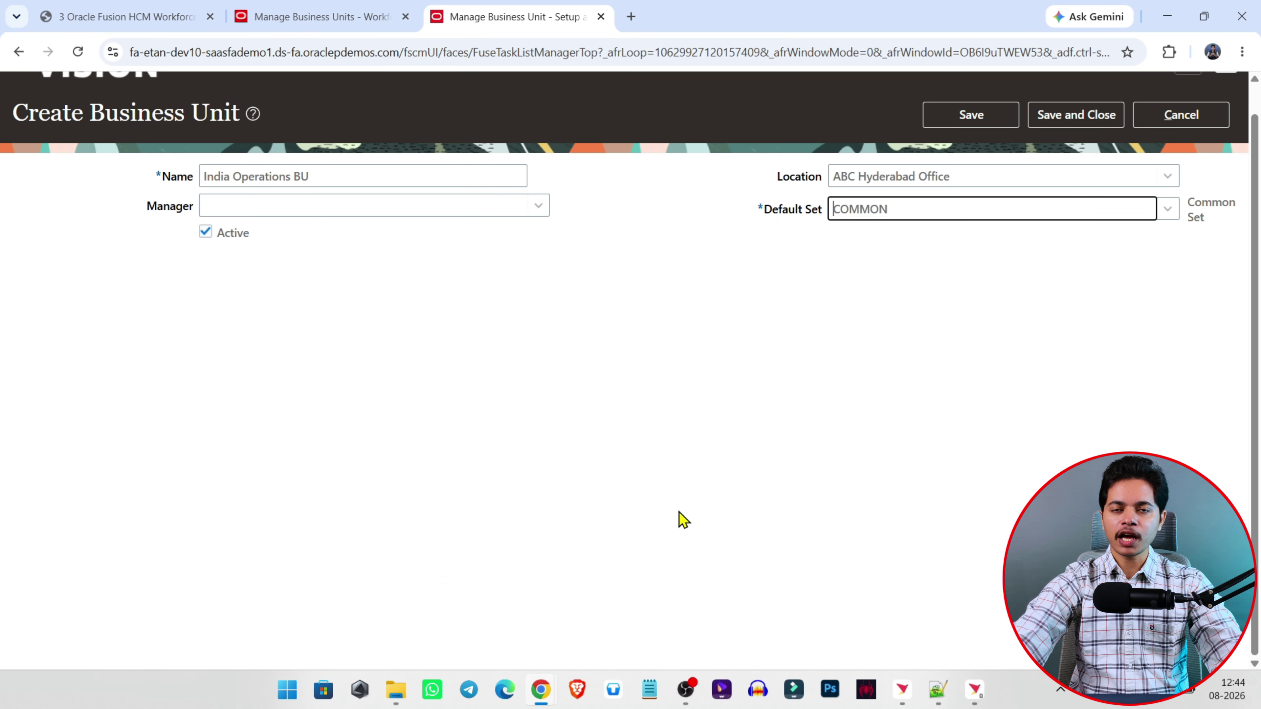
left_click(887, 326)
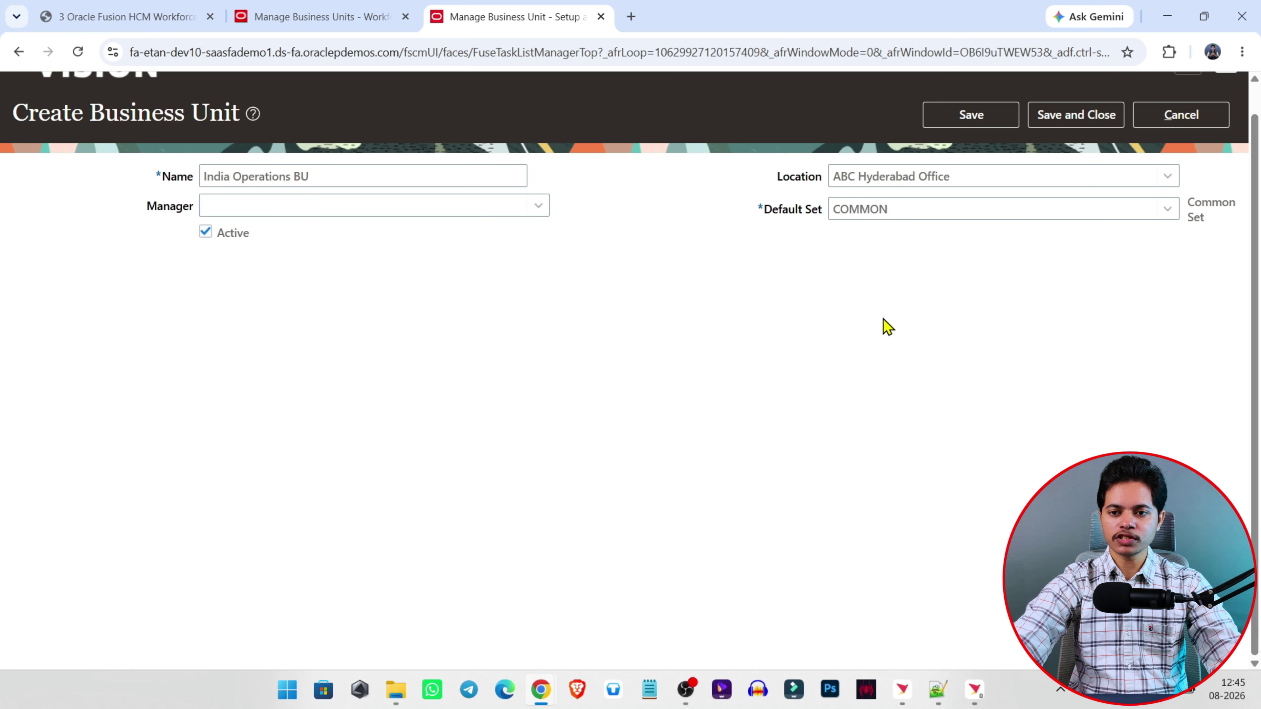
Step: Reselect COMMON as the default set, keep the business unit active, and save and close it
left_click(1167, 209)
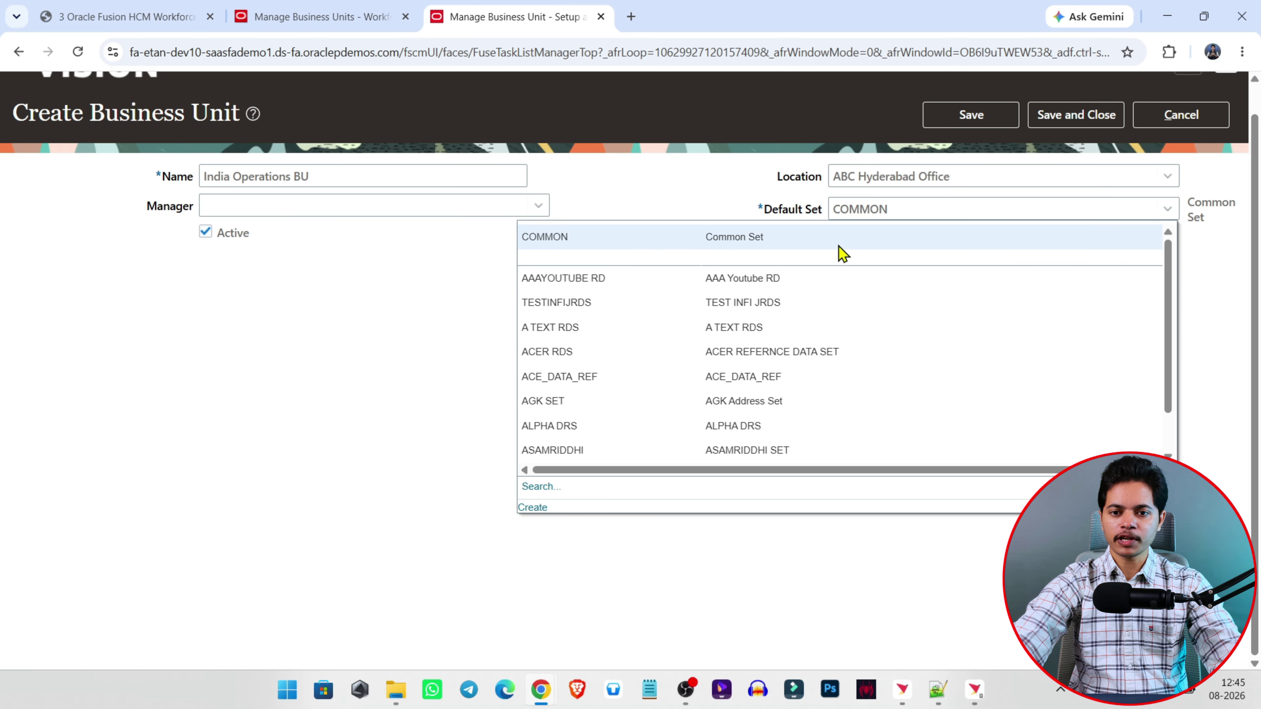
left_click(704, 240)
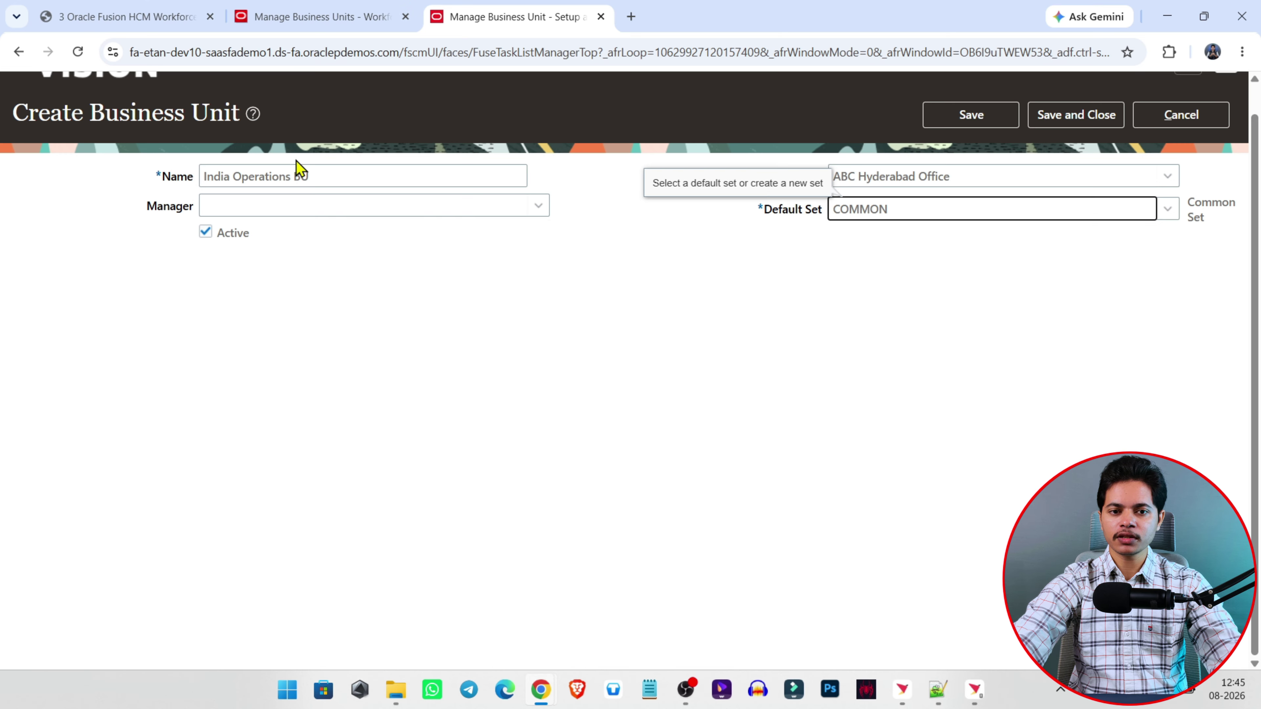
left_click(217, 237)
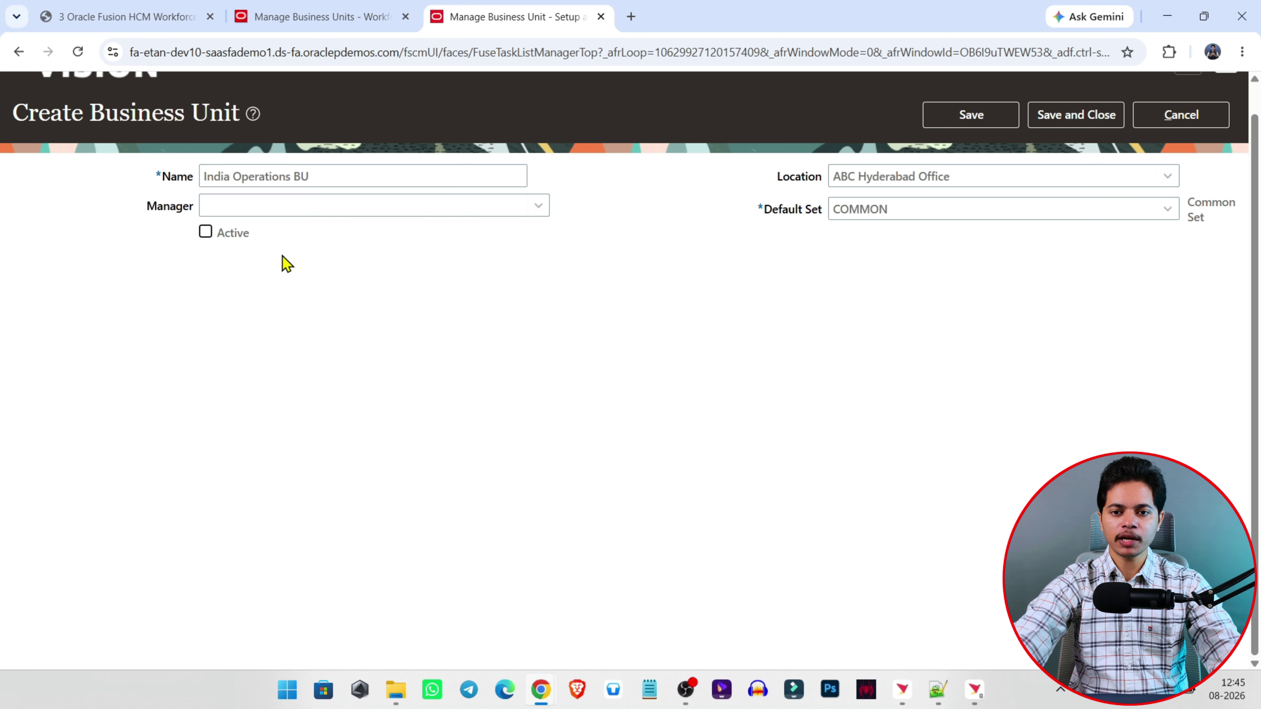
left_click(210, 232)
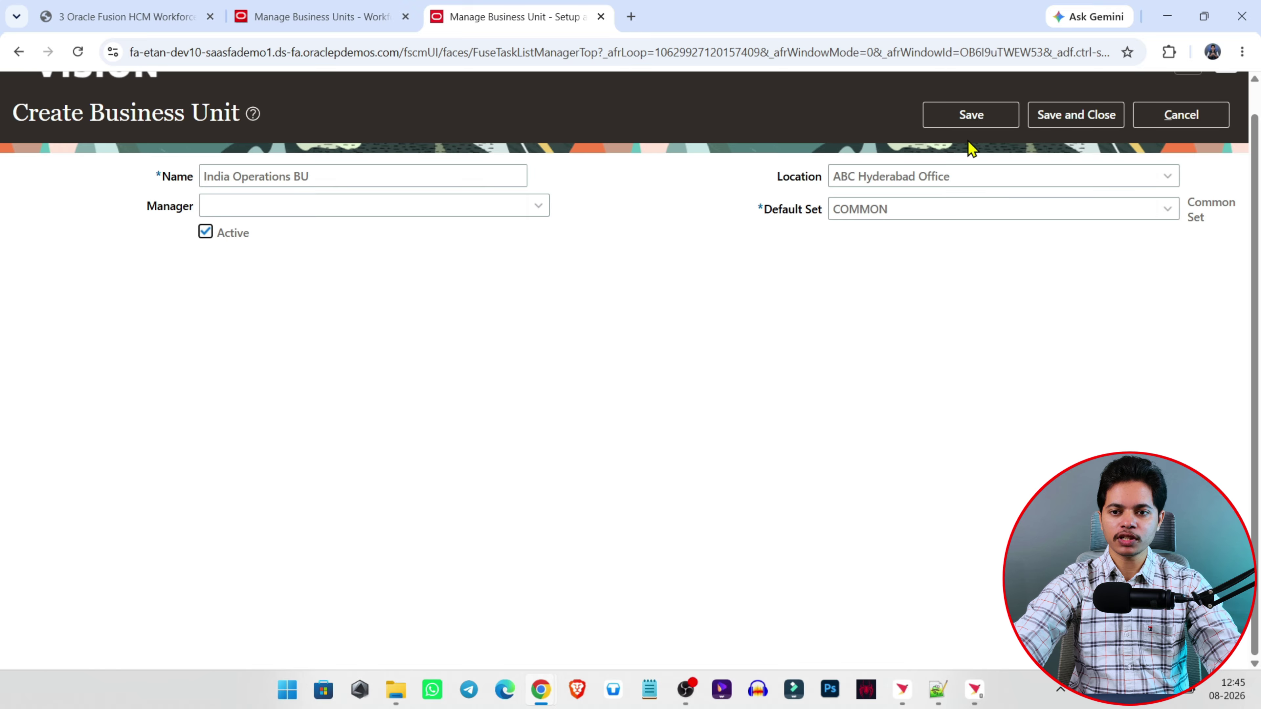
left_click(1083, 122)
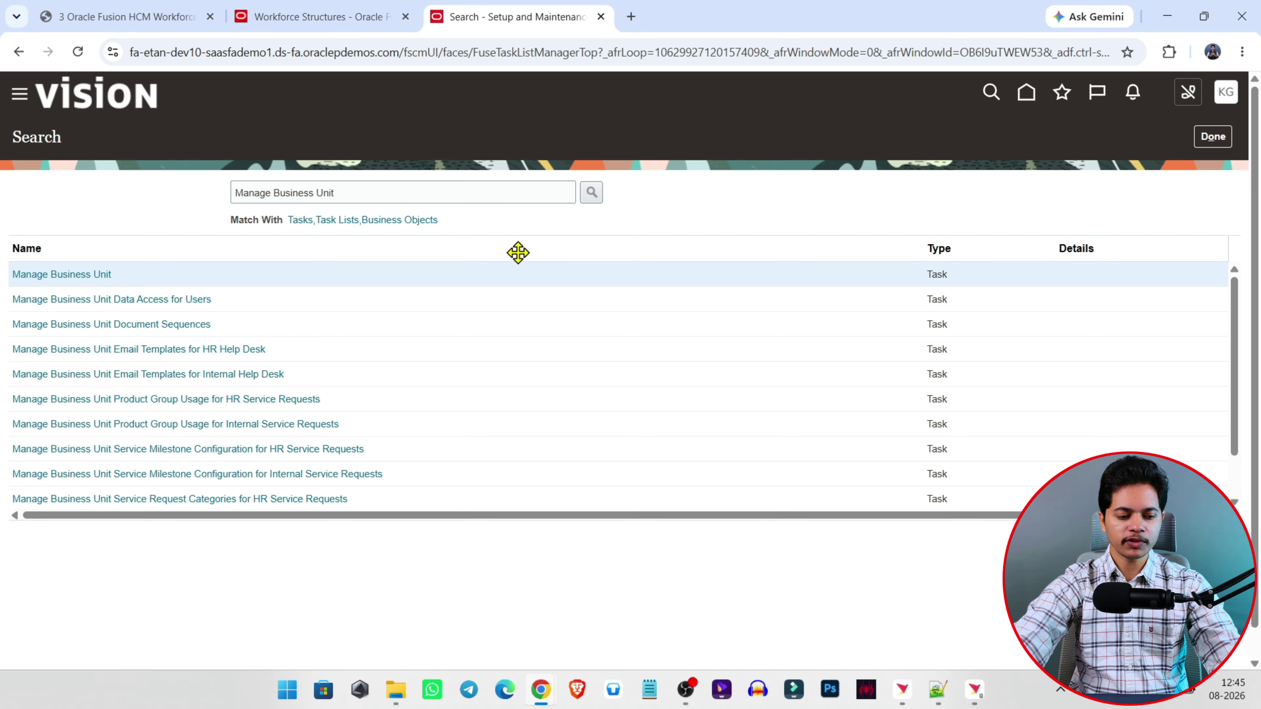
Step: Switch to the sample data PDF and review the Location and Department entries in the workforce structure table
key("alt+Tab")
scroll(460, 235, "up", 13)
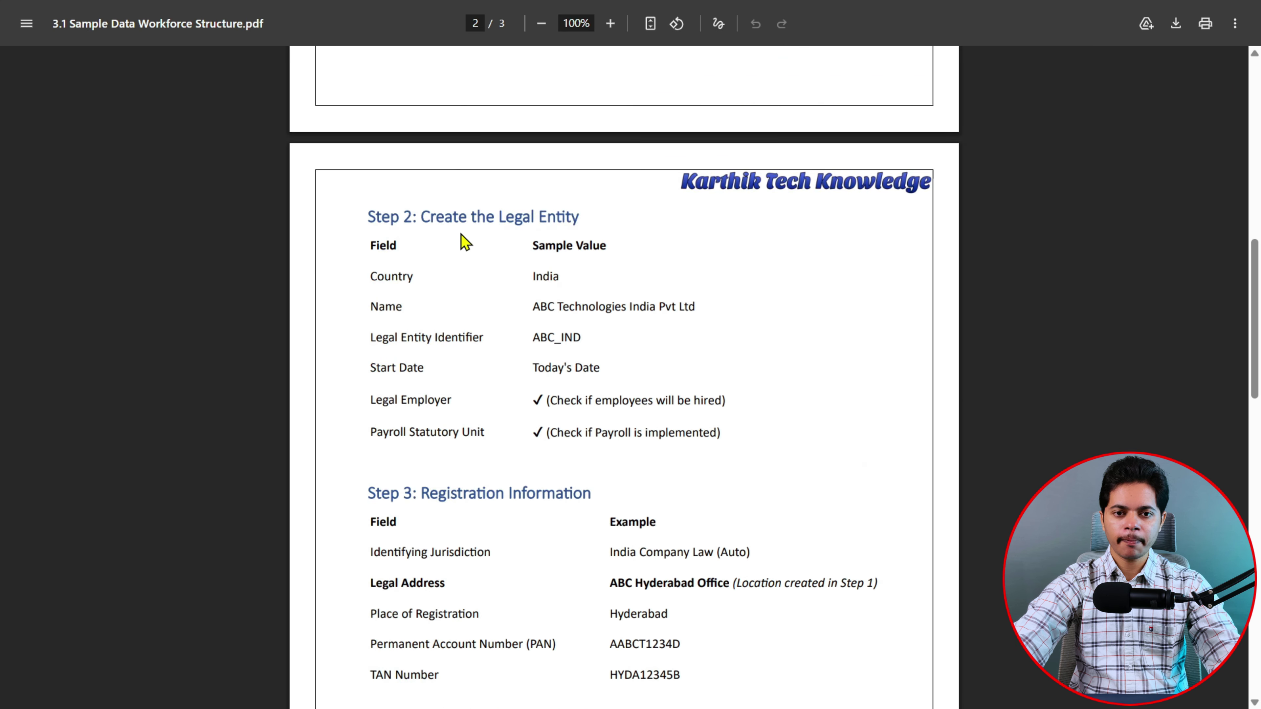
scroll(465, 243, "up", 15)
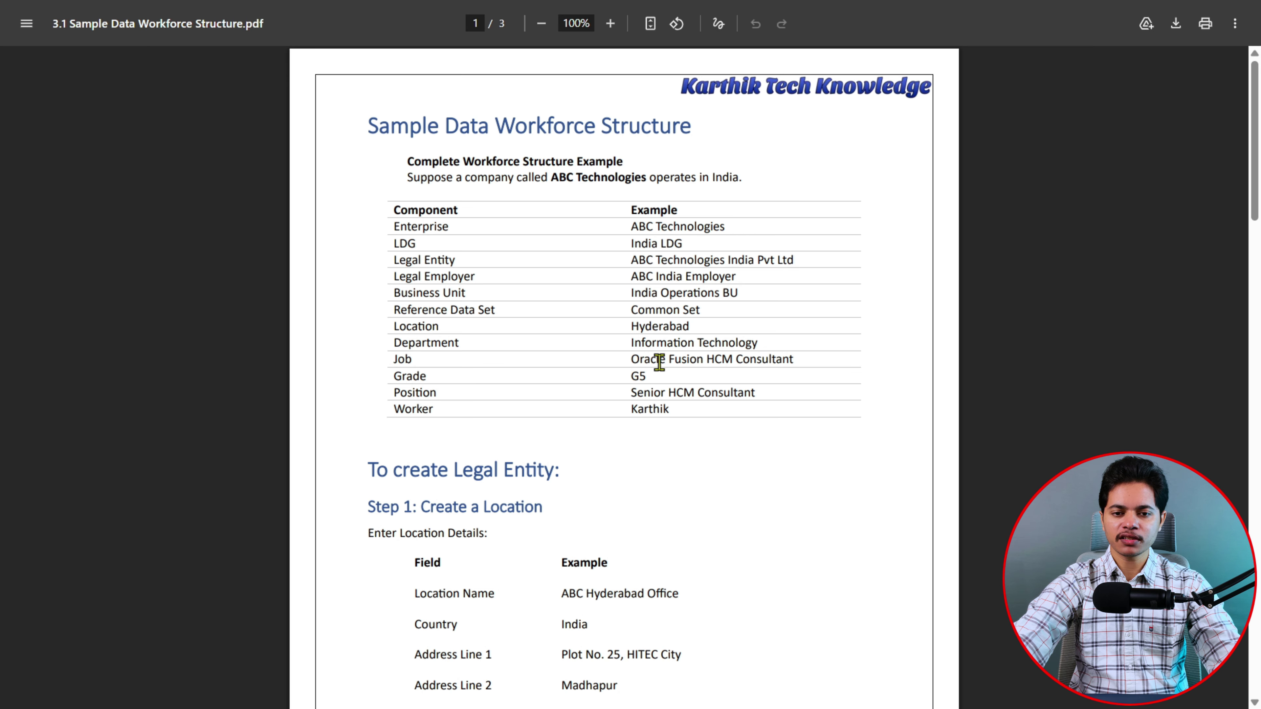
double_click(402, 331)
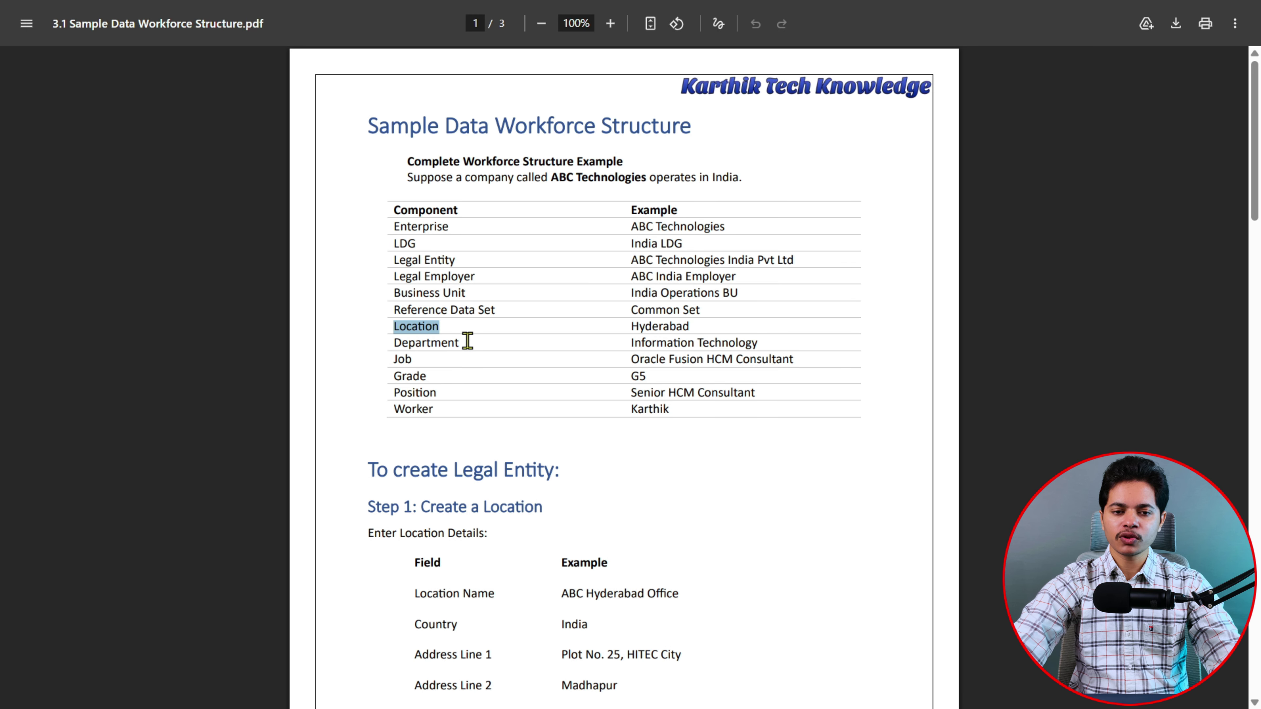
left_click(401, 615)
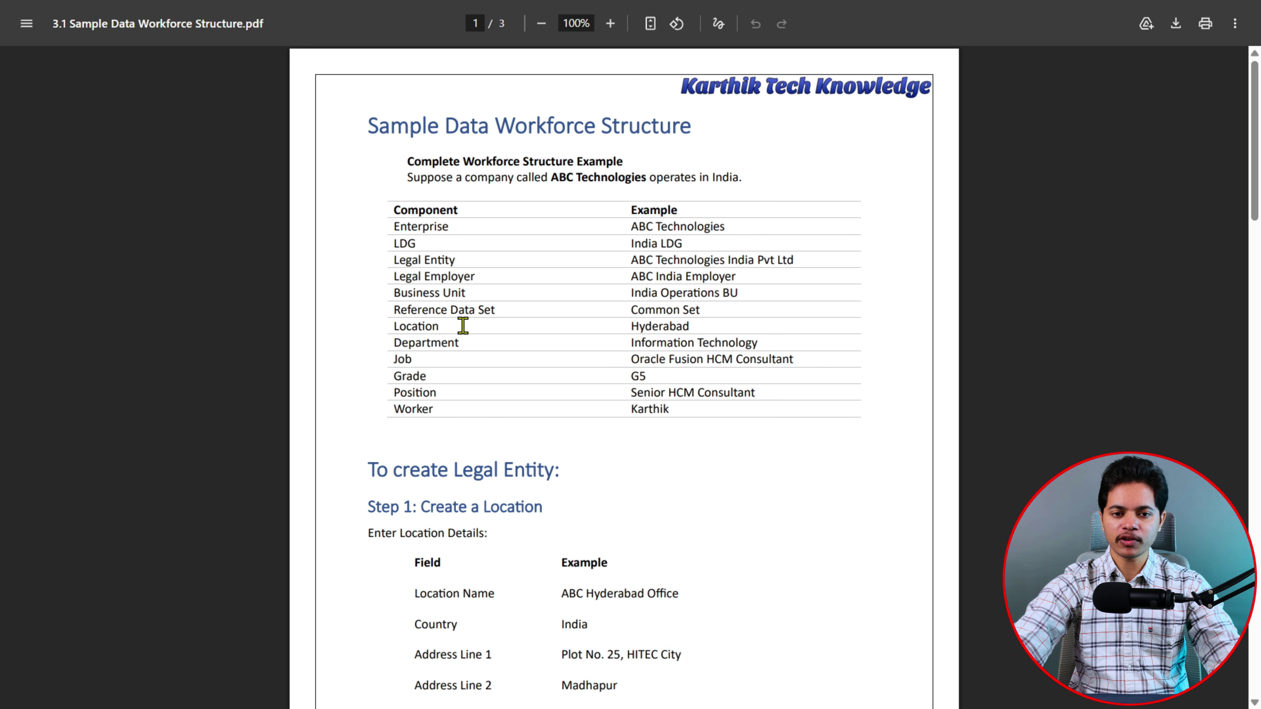
double_click(441, 338)
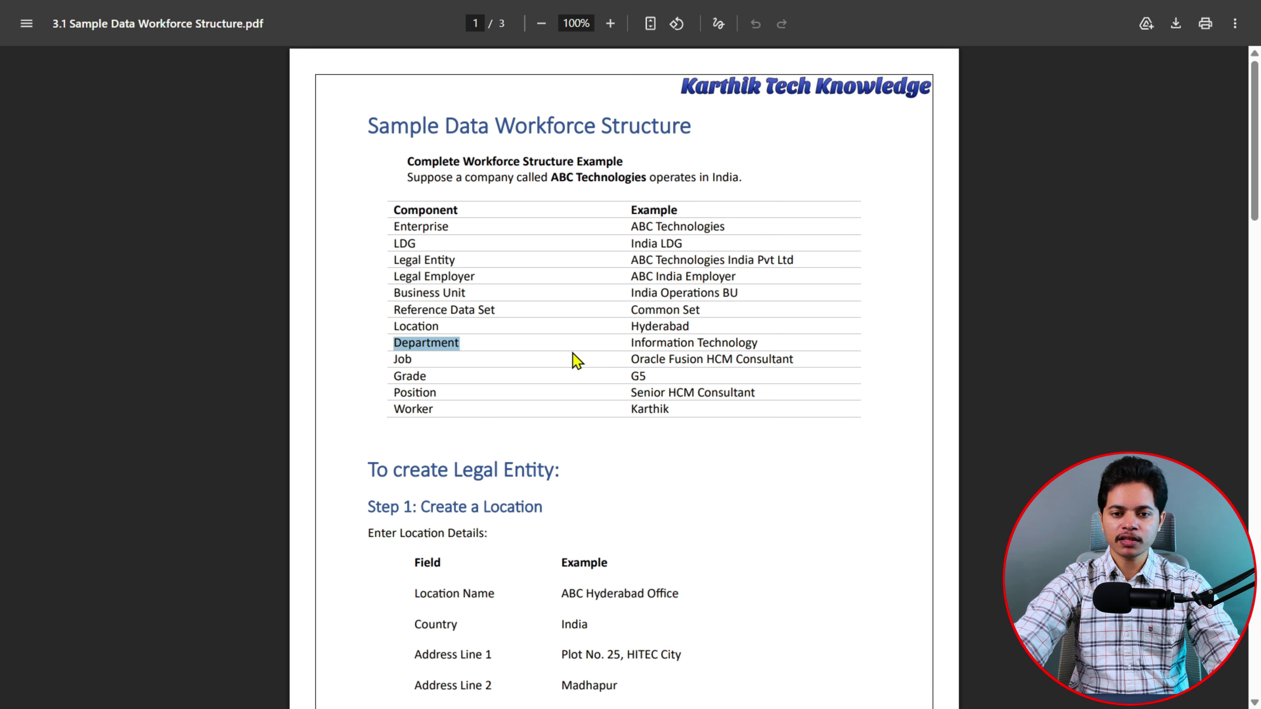
Step: Return to the setup task search in the browser, search for Manage department, and open the Manage Departments task
key("alt+Tab")
left_click(373, 191)
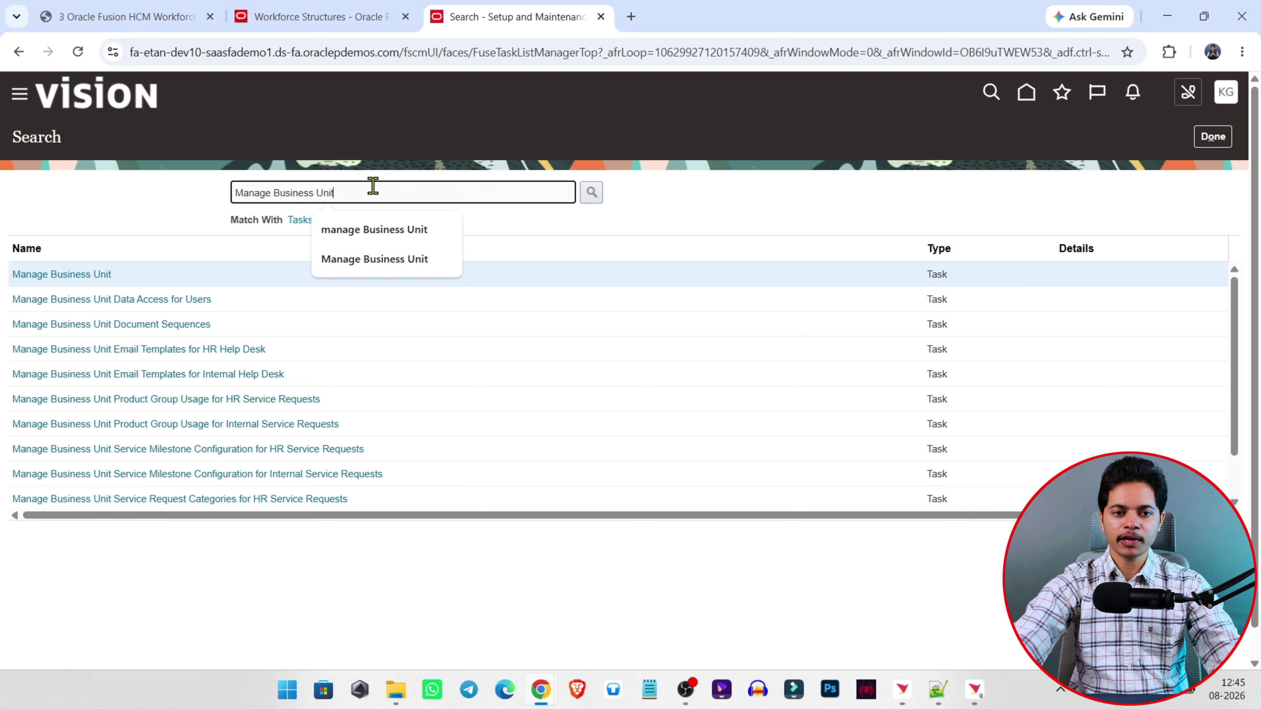
key("BackSpace")
key("BackSpace")
key("BackSpace")
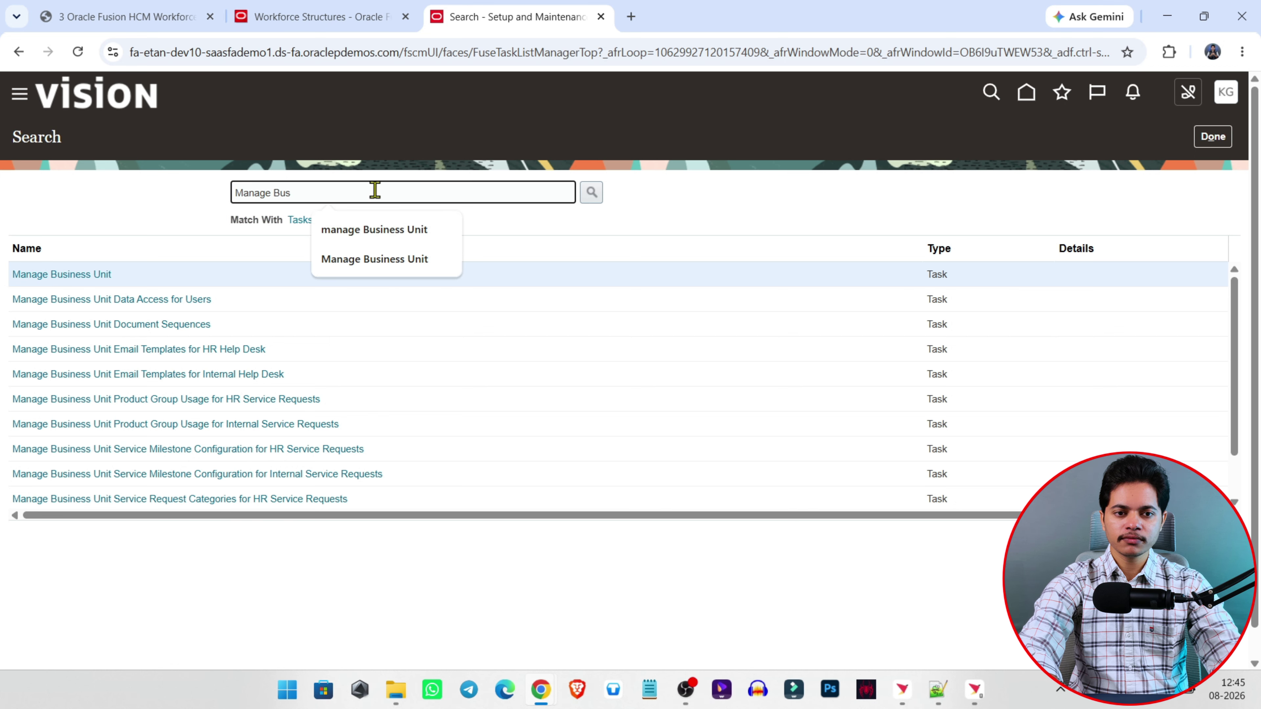
key("BackSpace")
key("BackSpace")
key("BackSpace")
type("department")
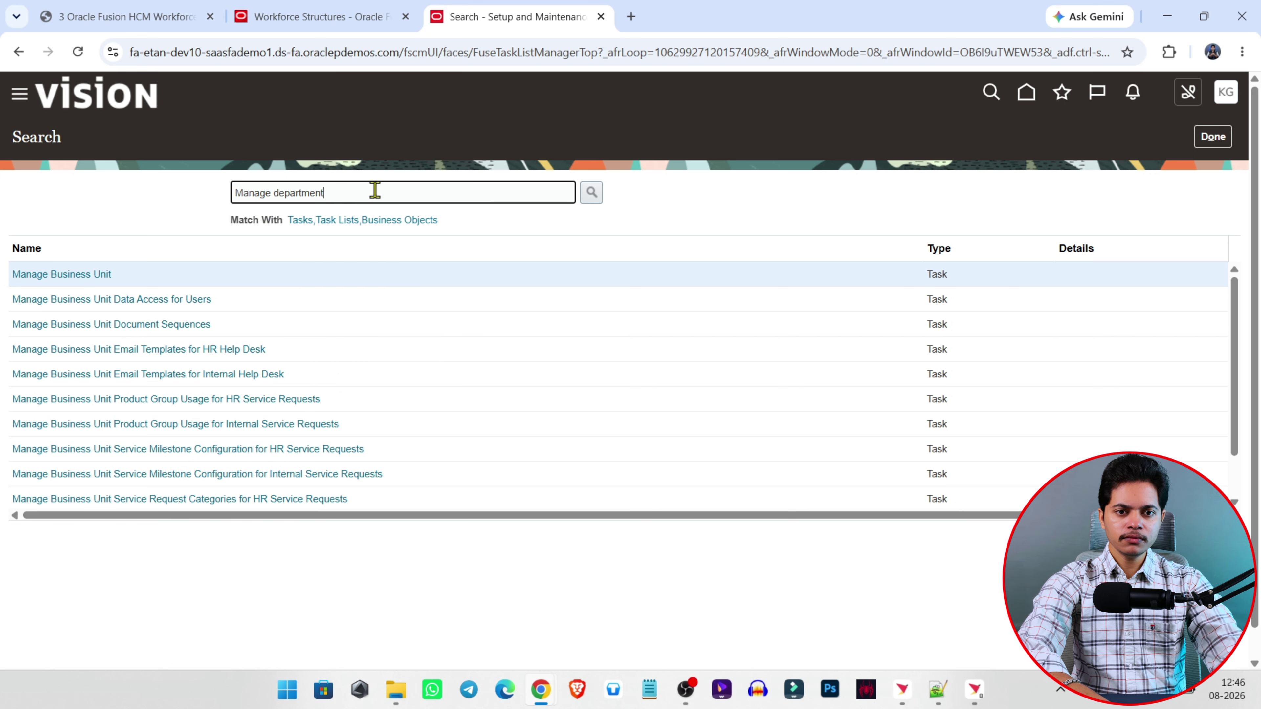
key("Return")
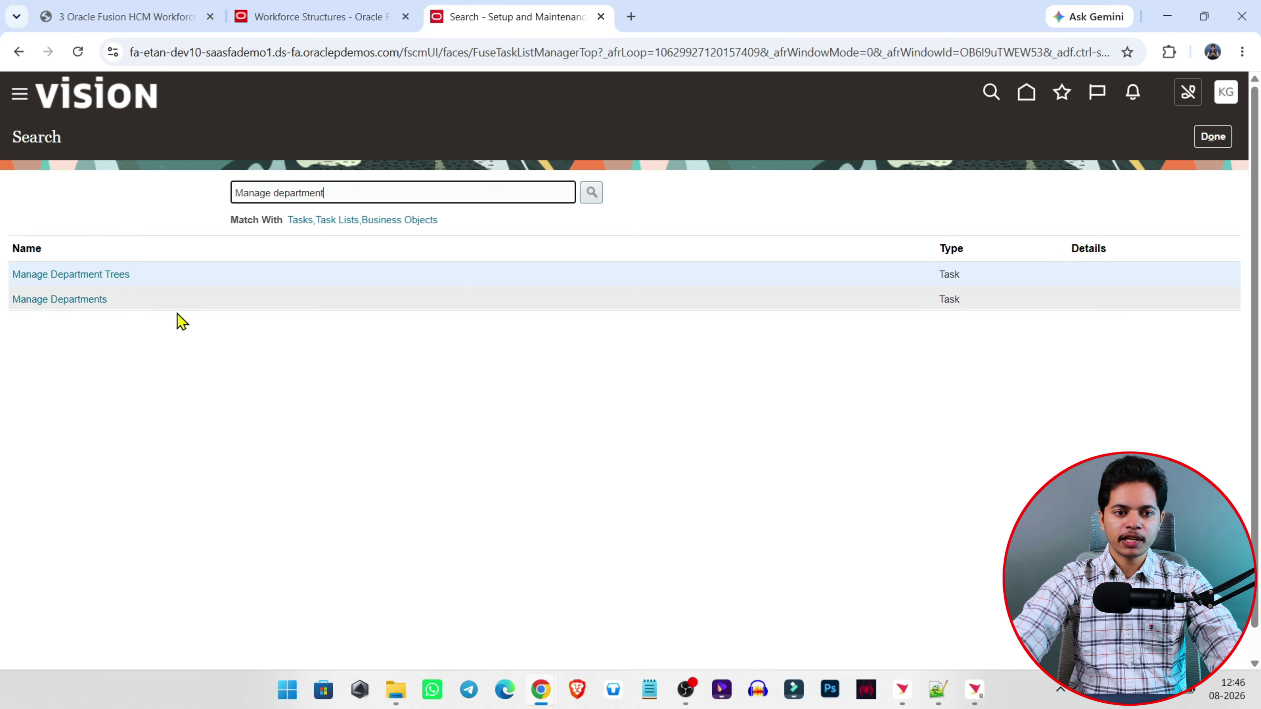
left_click(61, 304)
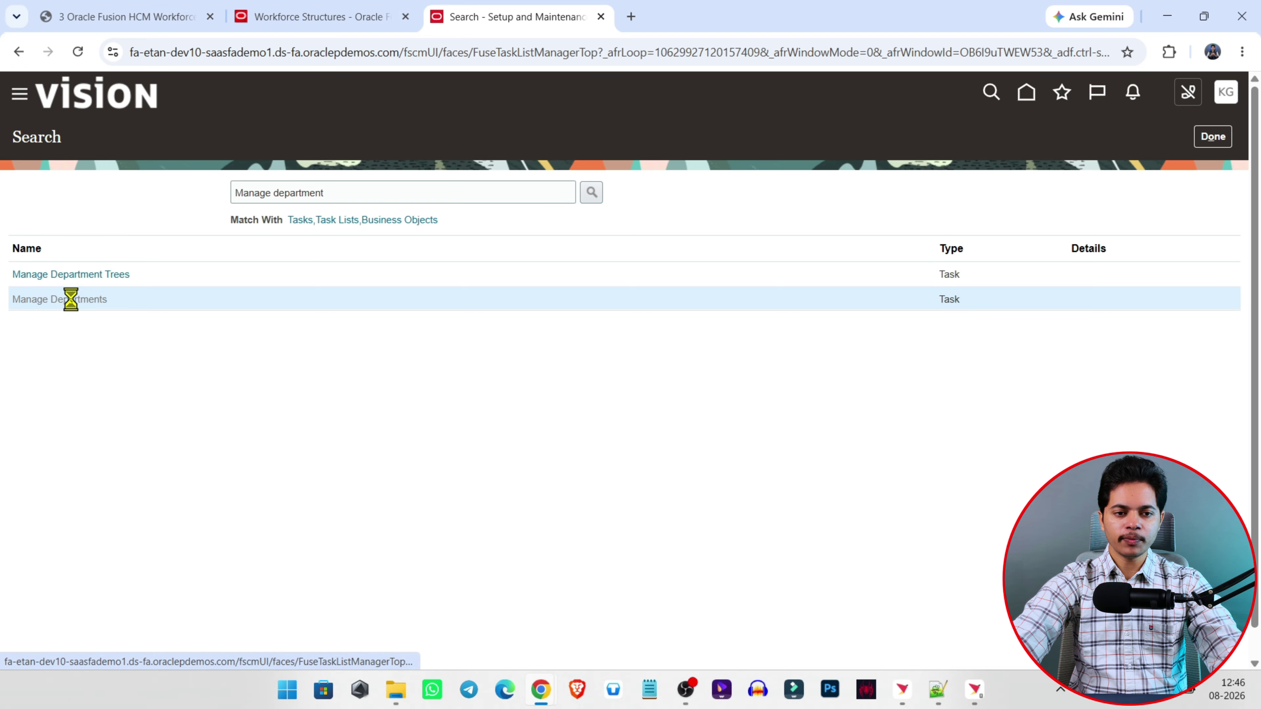
Step: Open the Departments page from the Workforce Structures page and compare it with the one opened through the Manage Departments setup task
left_click(318, 17)
scroll(487, 511, "down", 10)
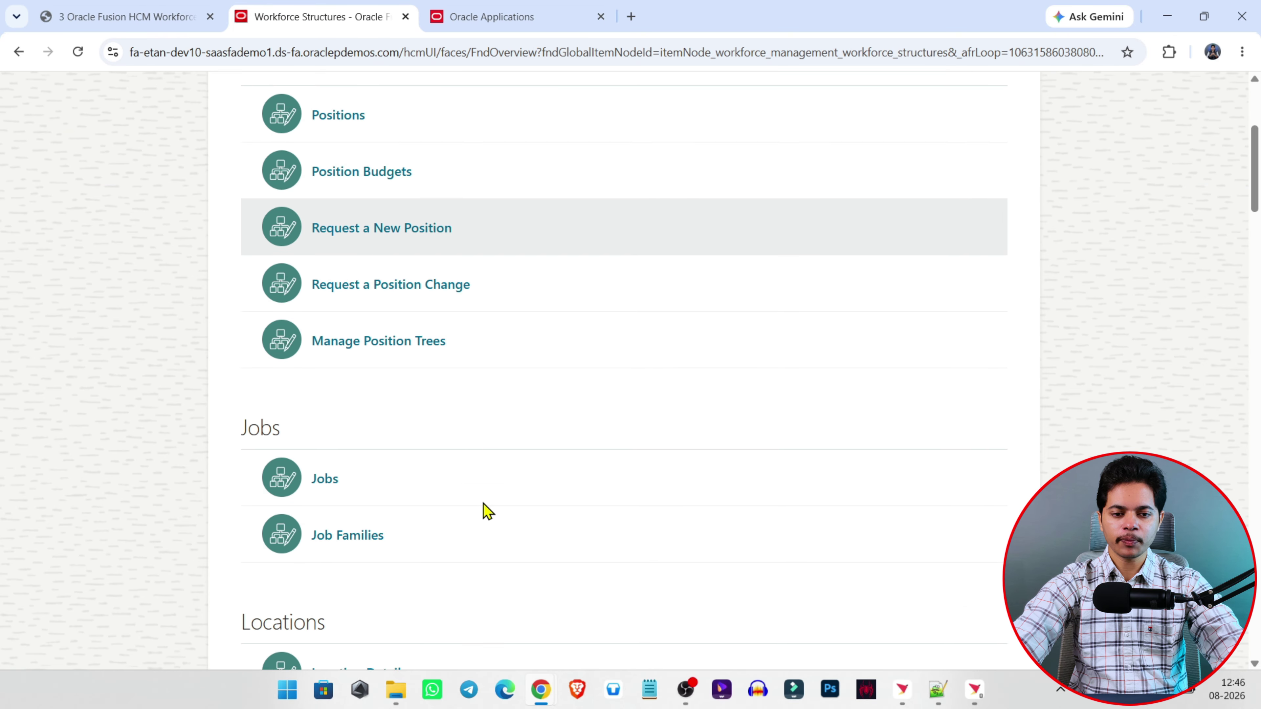
scroll(487, 511, "down", 1)
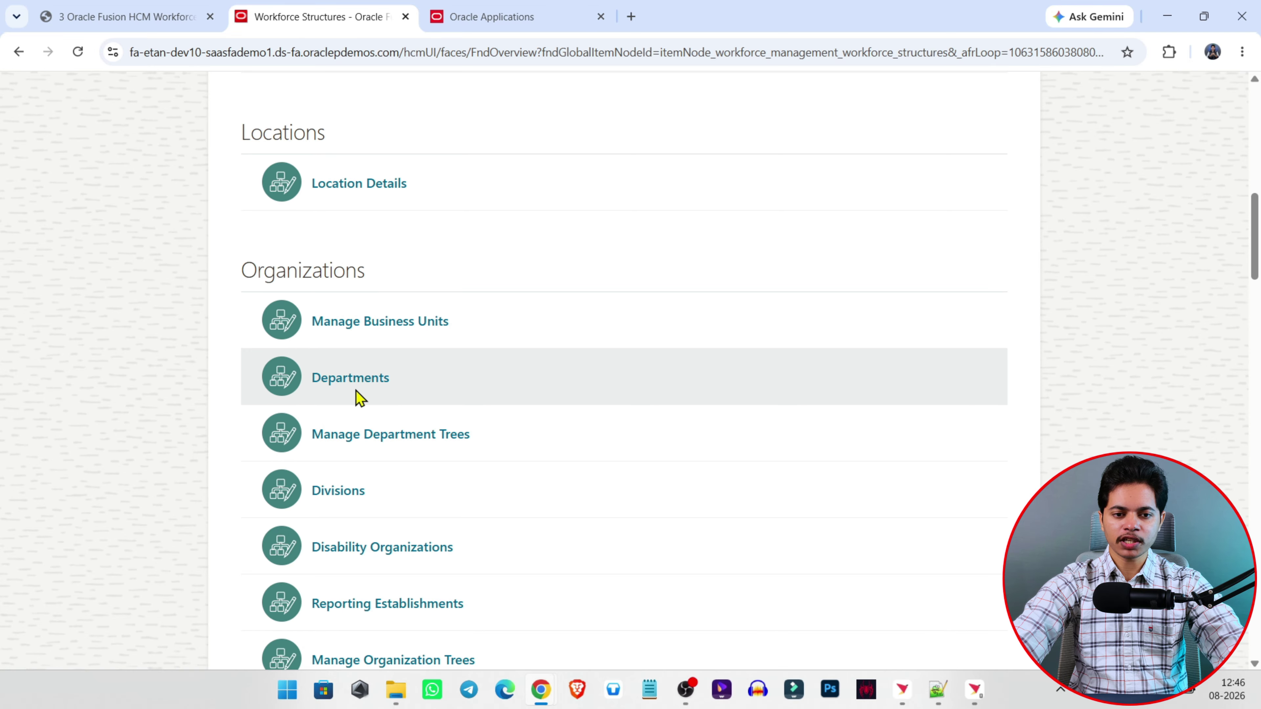
left_click(350, 378)
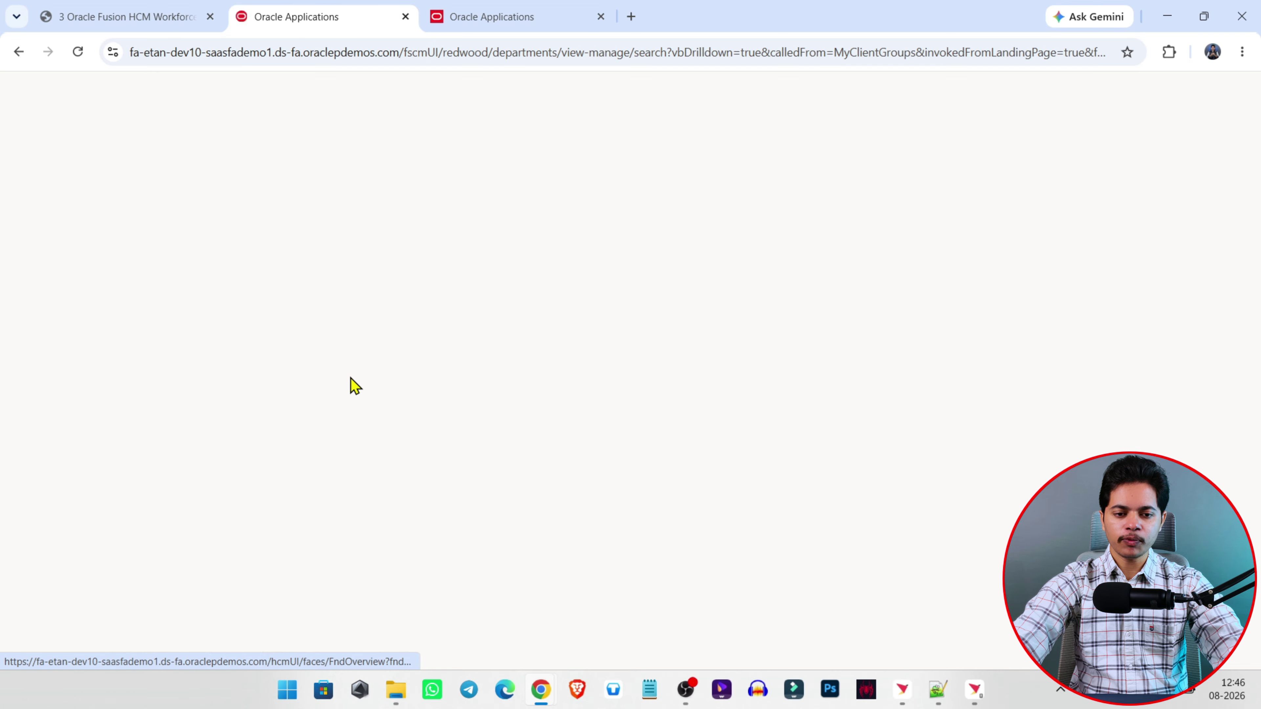
left_click(503, 4)
left_click(281, 23)
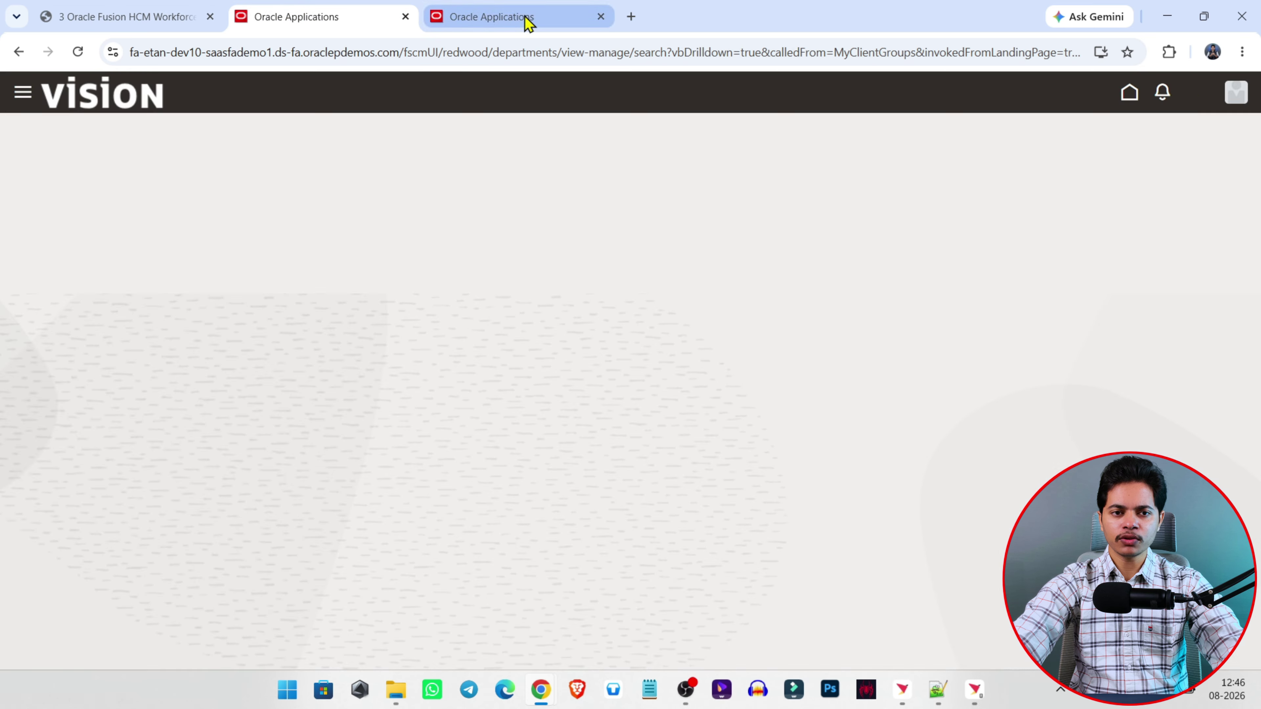
left_click(524, 18)
left_click(346, 20)
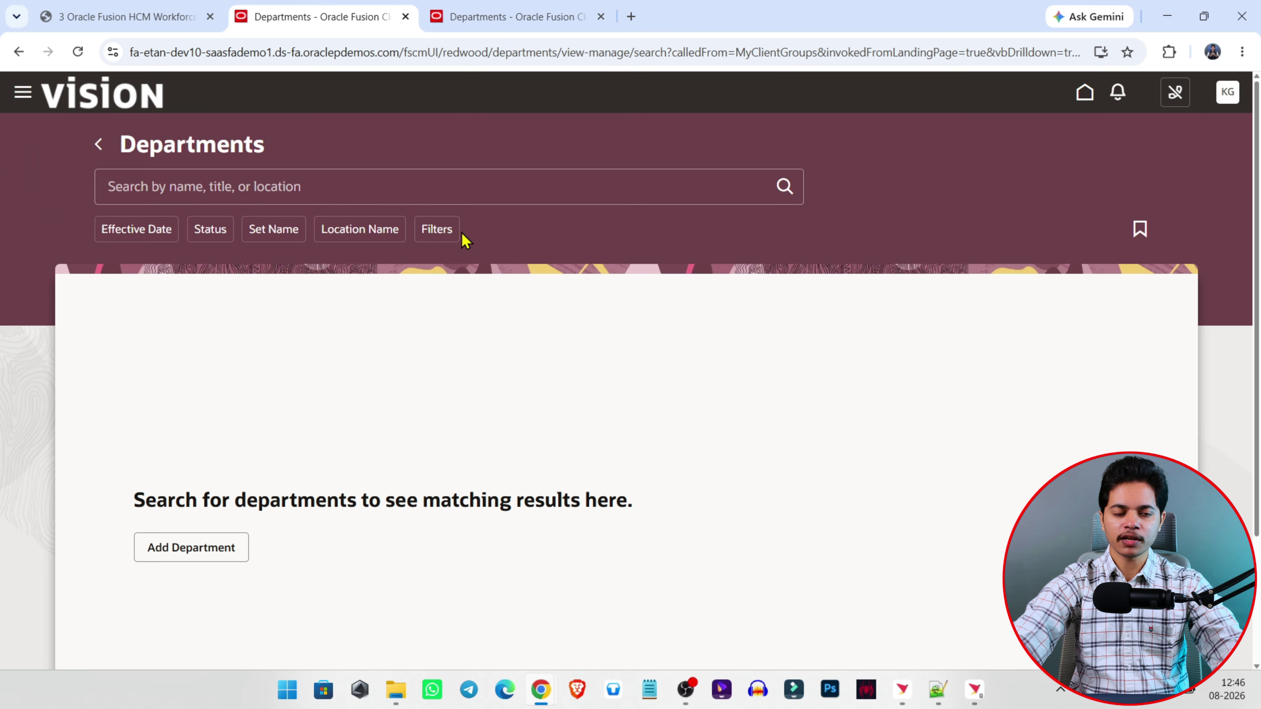
left_click(609, 11)
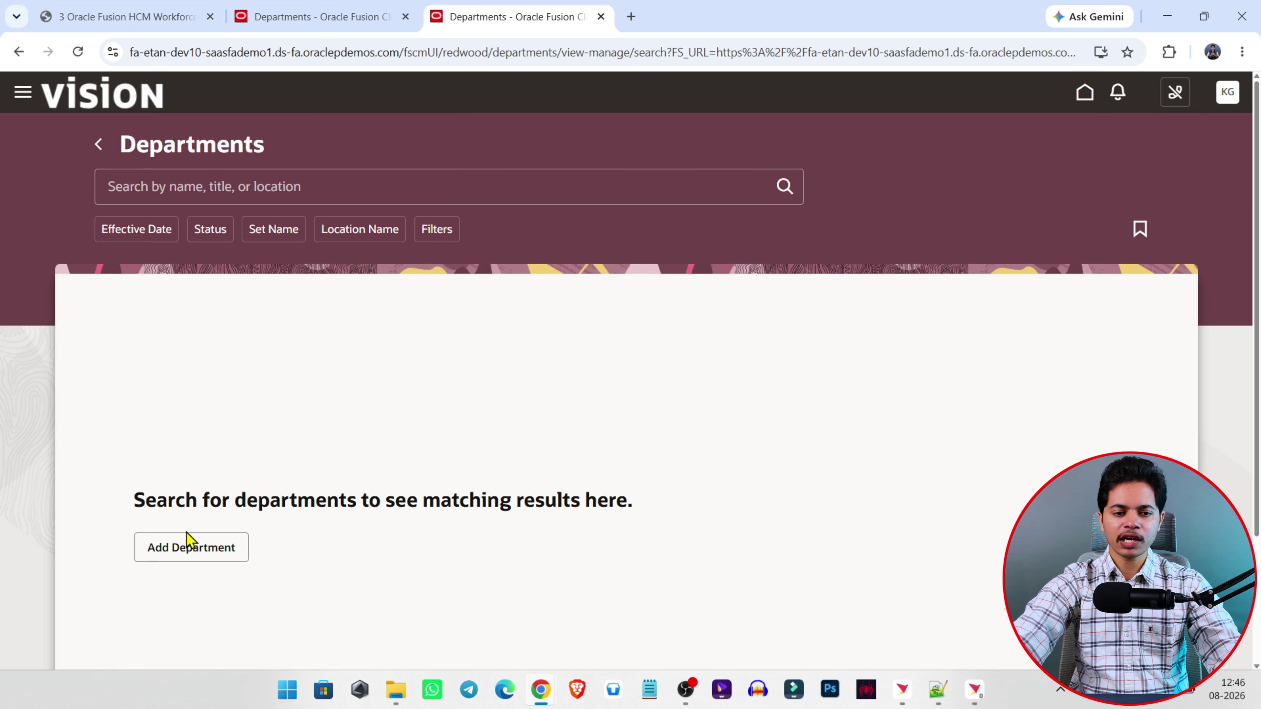
Step: Start a new department, copy the name Information Technology from the sample data PDF, and return to the New Department form
left_click(173, 560)
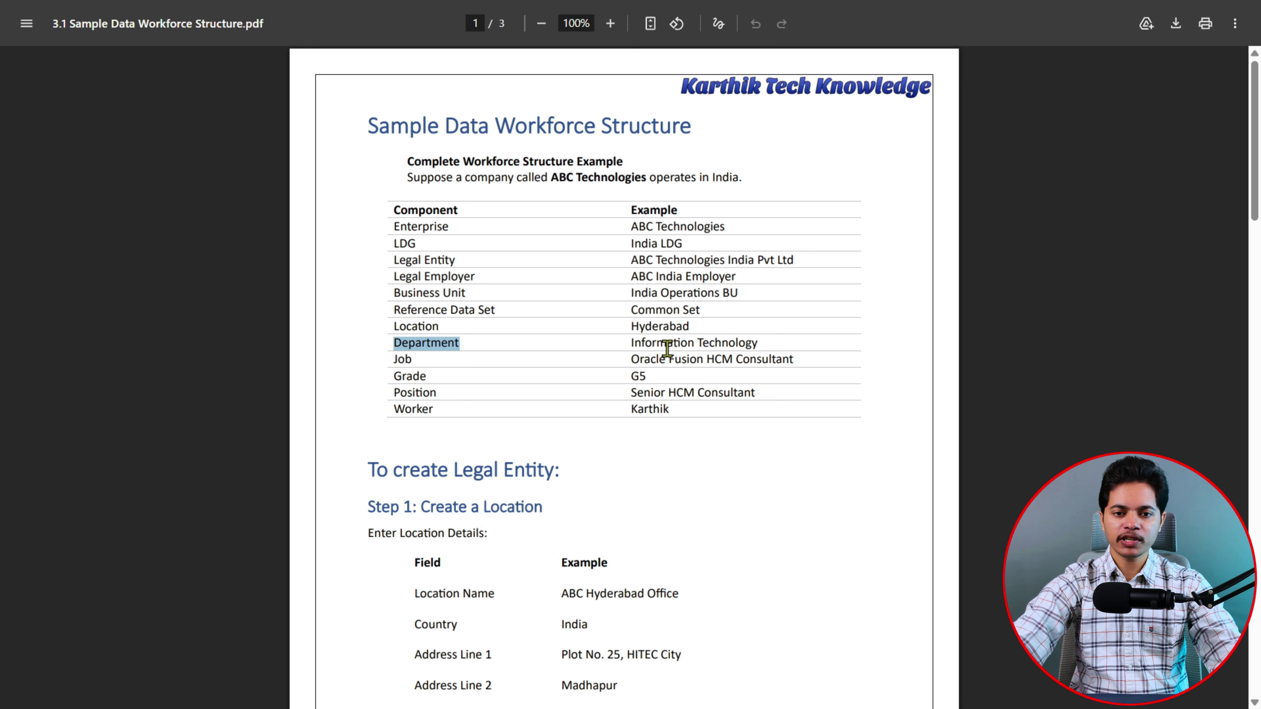
left_click(667, 348)
left_click_drag(626, 344, 763, 339)
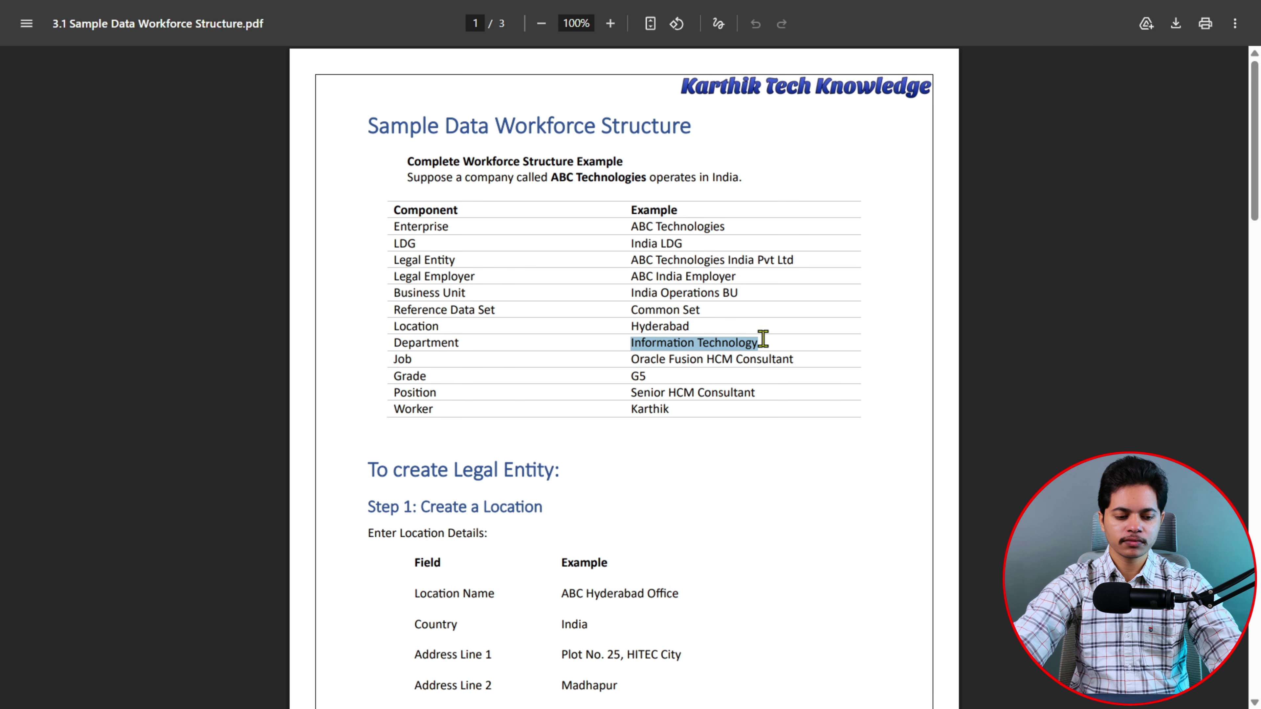
key("alt+Tab")
key("alt+Tab")
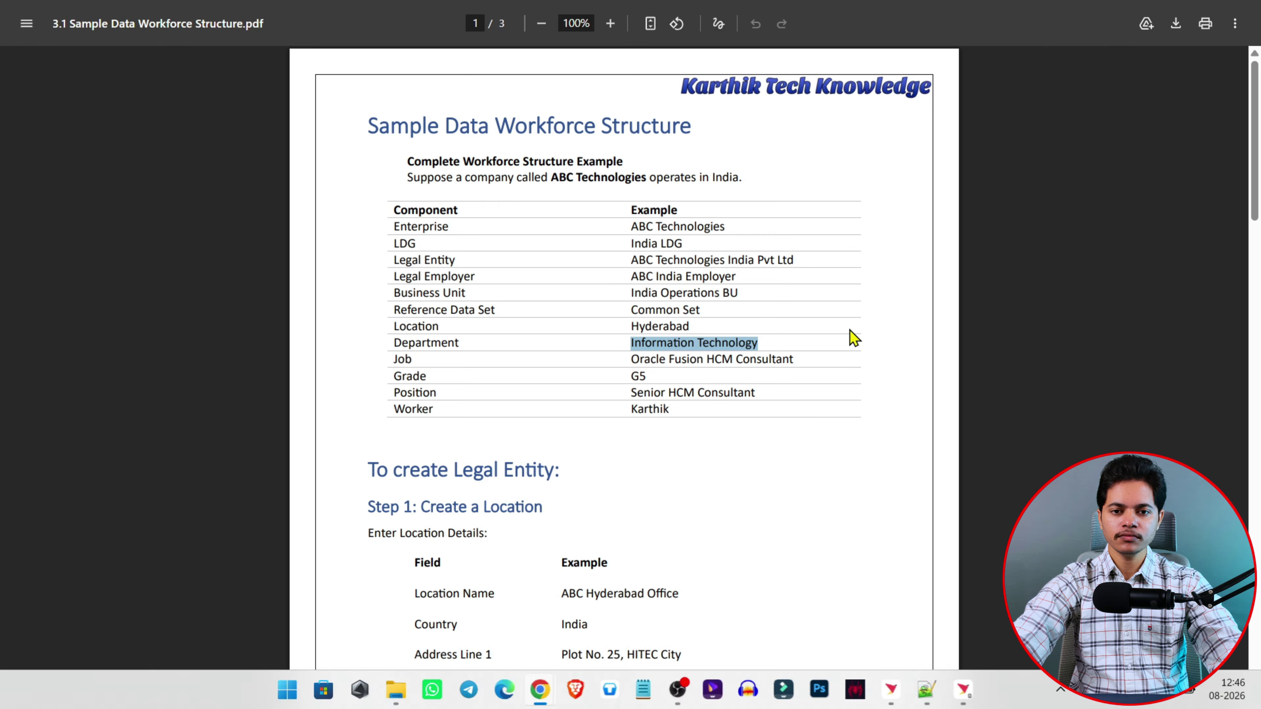
key("alt+Tab")
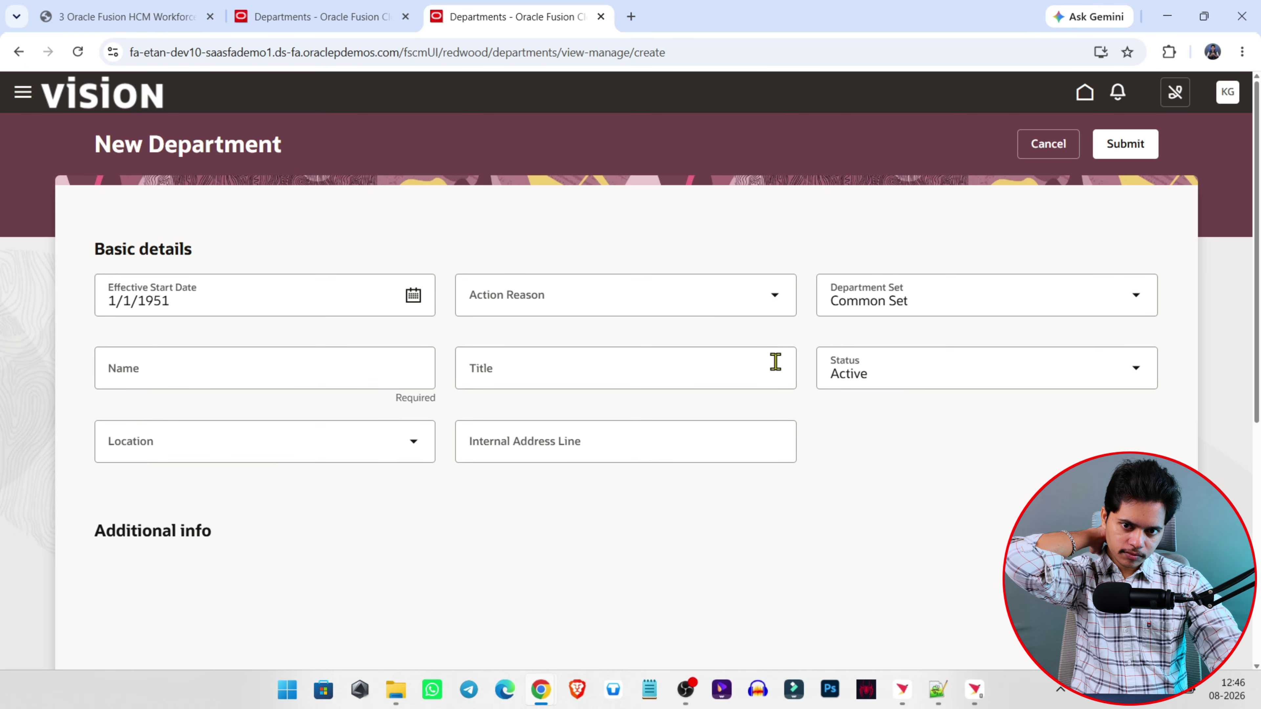
Step: Check the action reason choices, name the department Information Technology, and leave the action reason and title blank
left_click(564, 298)
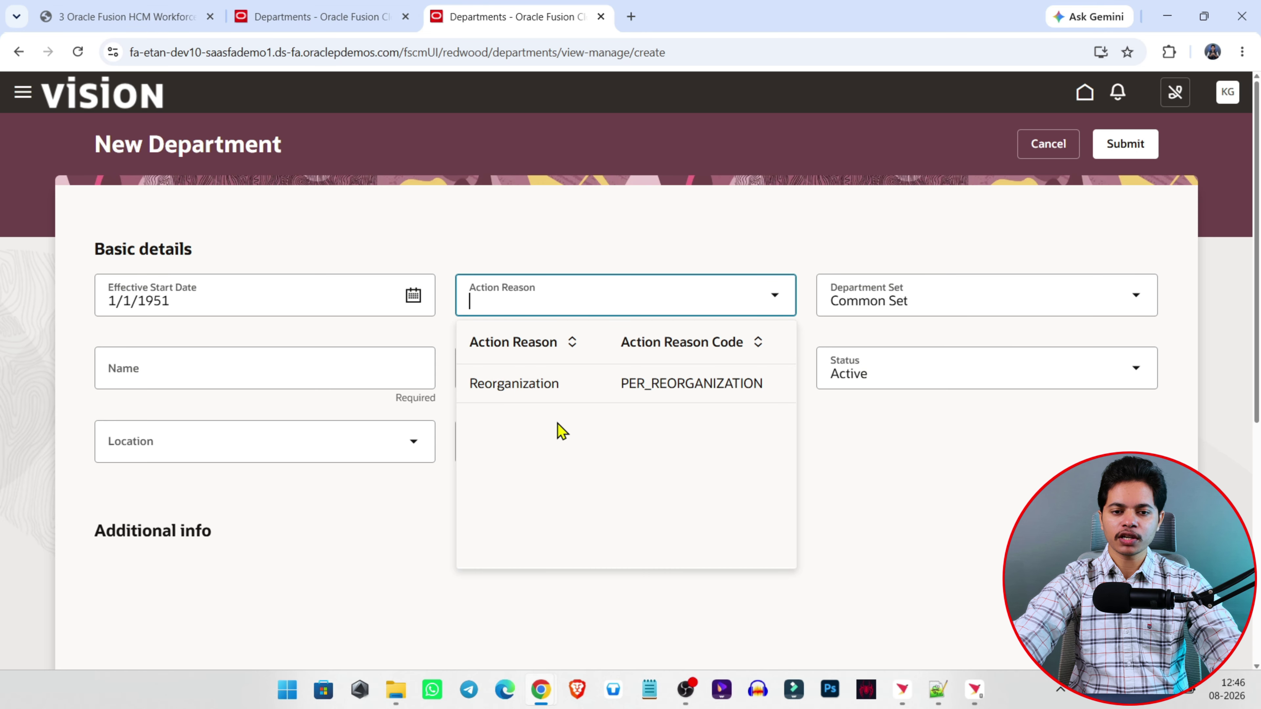
left_click(405, 511)
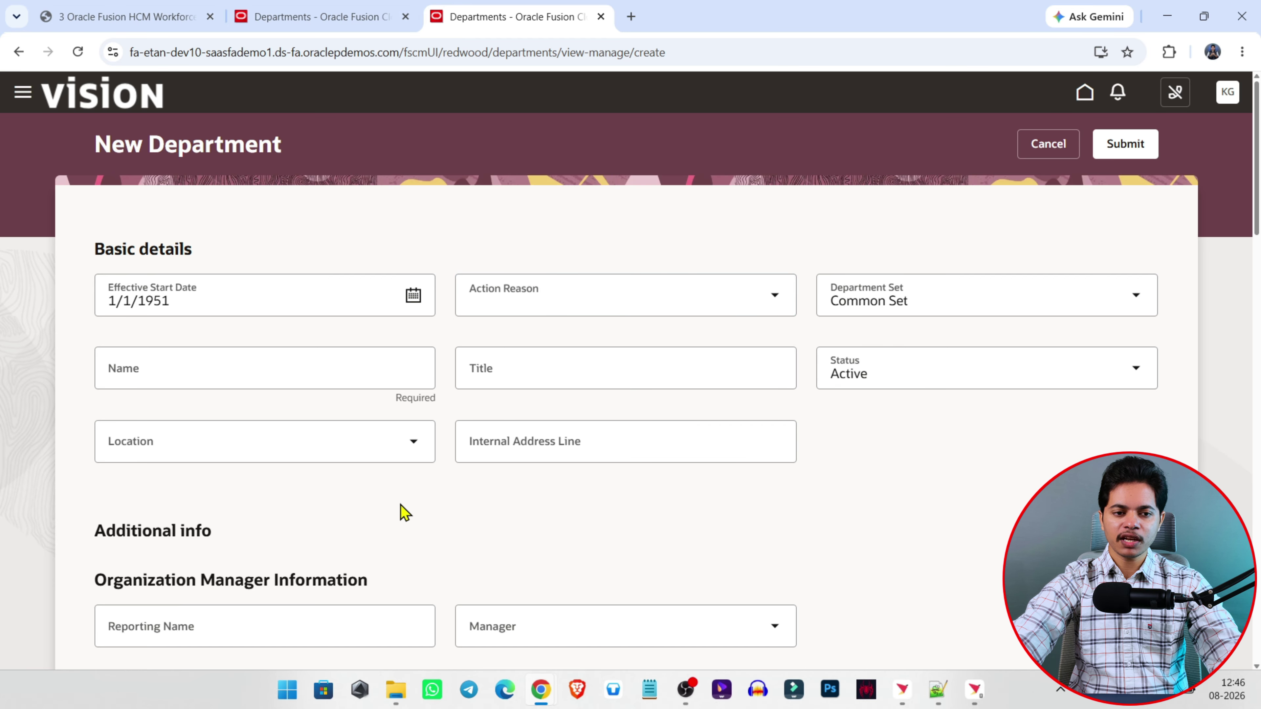
left_click(368, 371)
type("Information Technology")
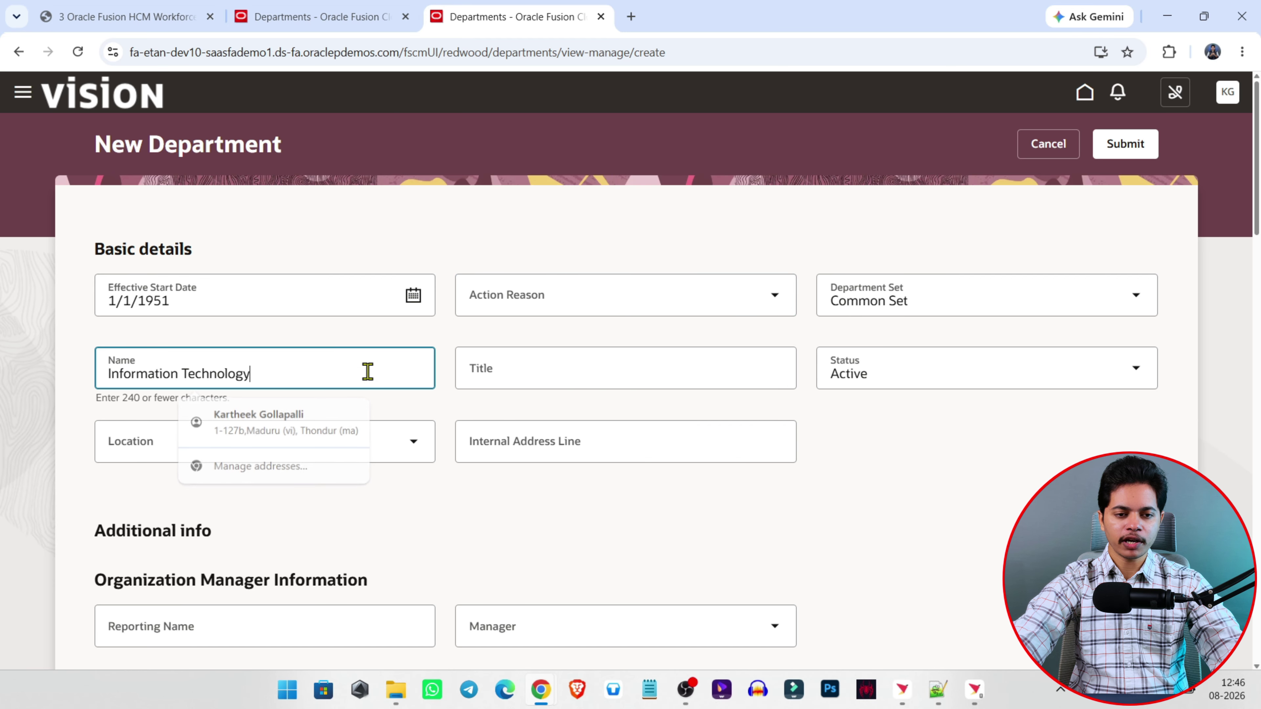
left_click(585, 560)
left_click(586, 377)
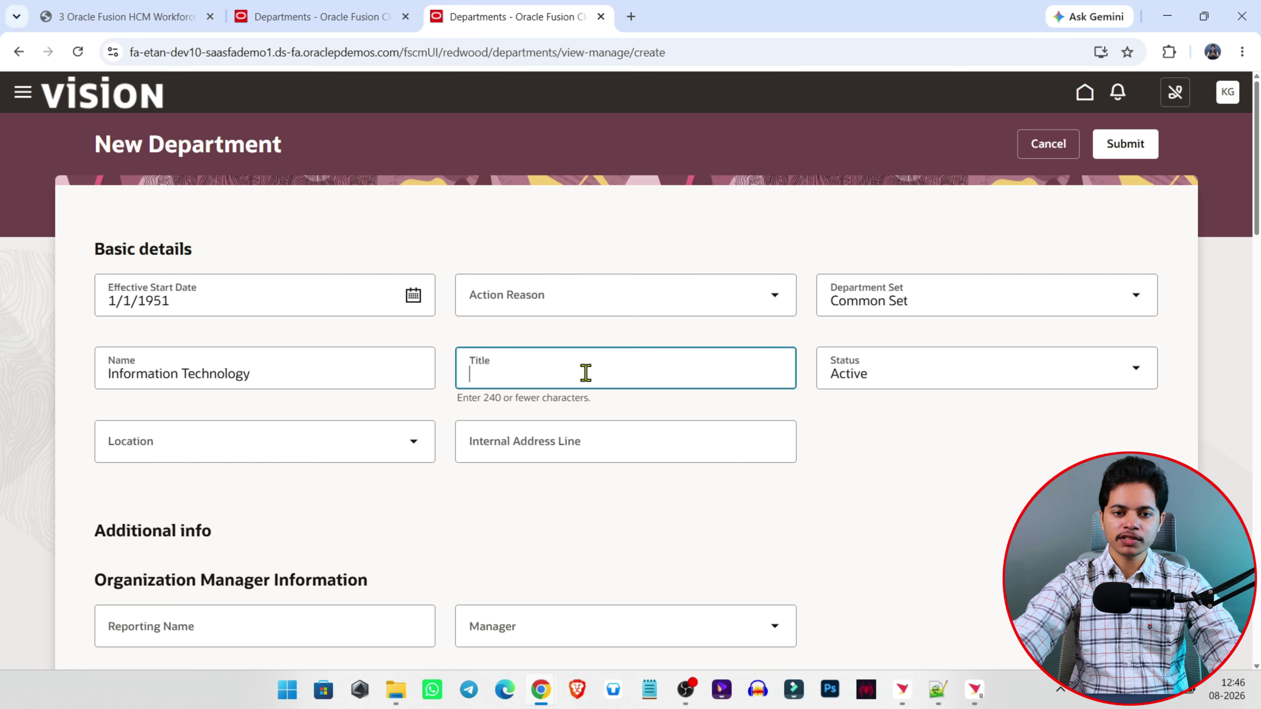
left_click(887, 484)
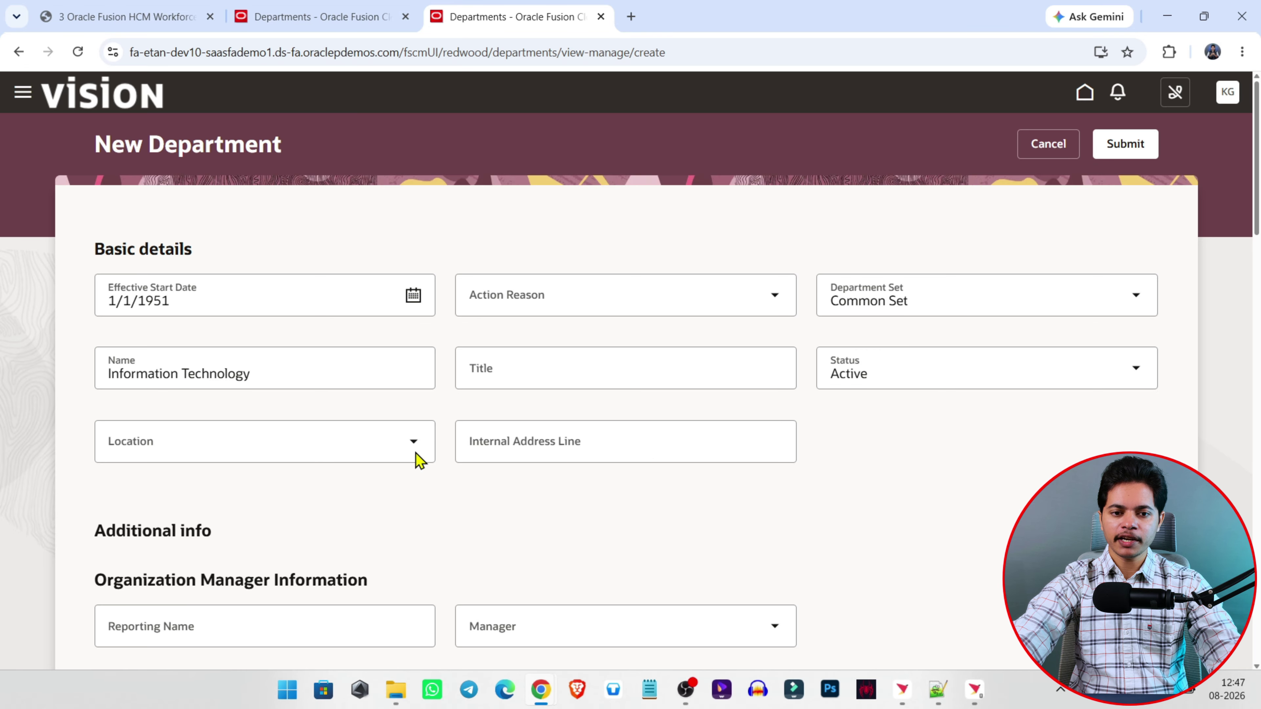
Step: Find and assign India in Hyderabad as the department's location
left_click(303, 442)
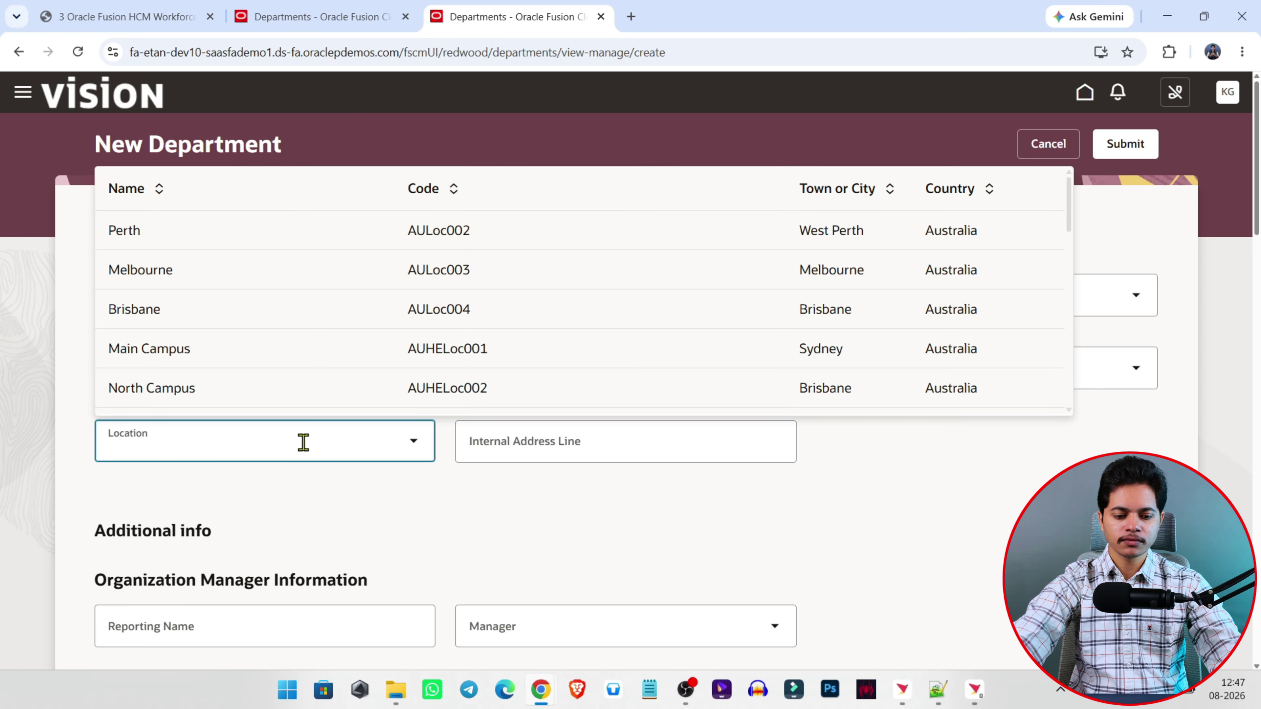
type("in")
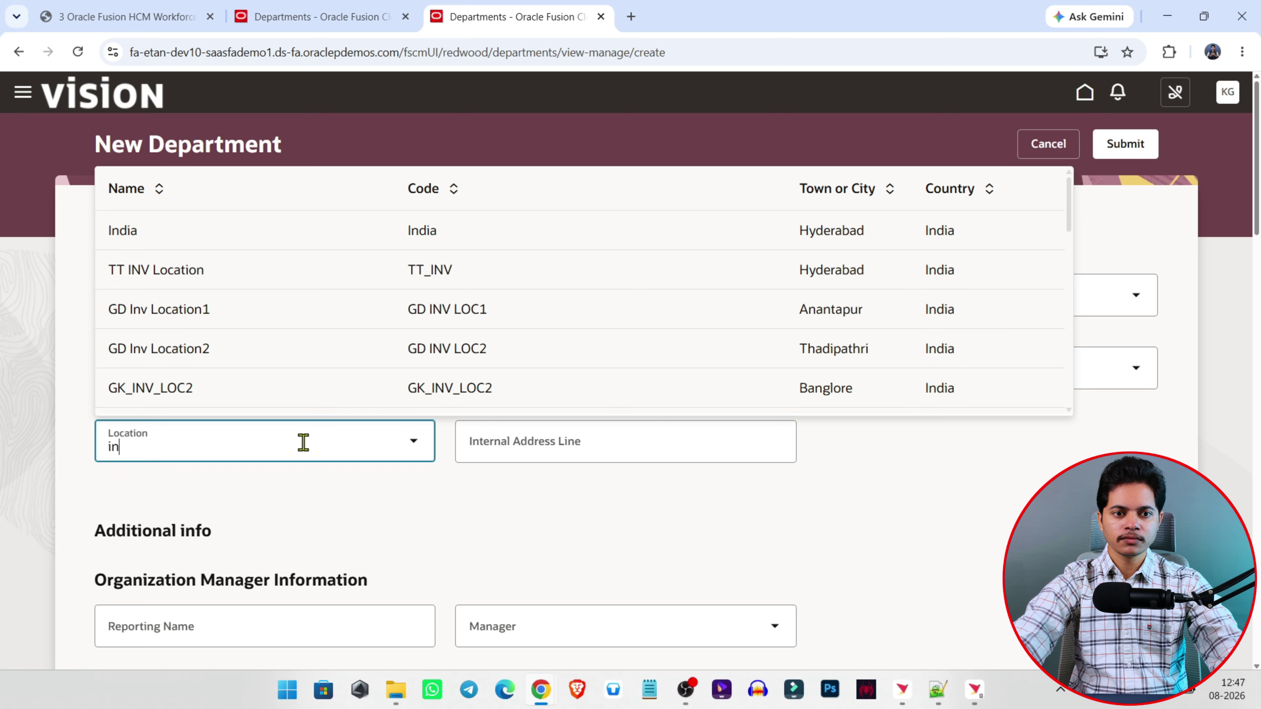
left_click(183, 233)
Step: Examine the department's additional info, including the organization manager, GL cost center, workday, legal employer and country-specific sections
scroll(663, 515, "down", 1)
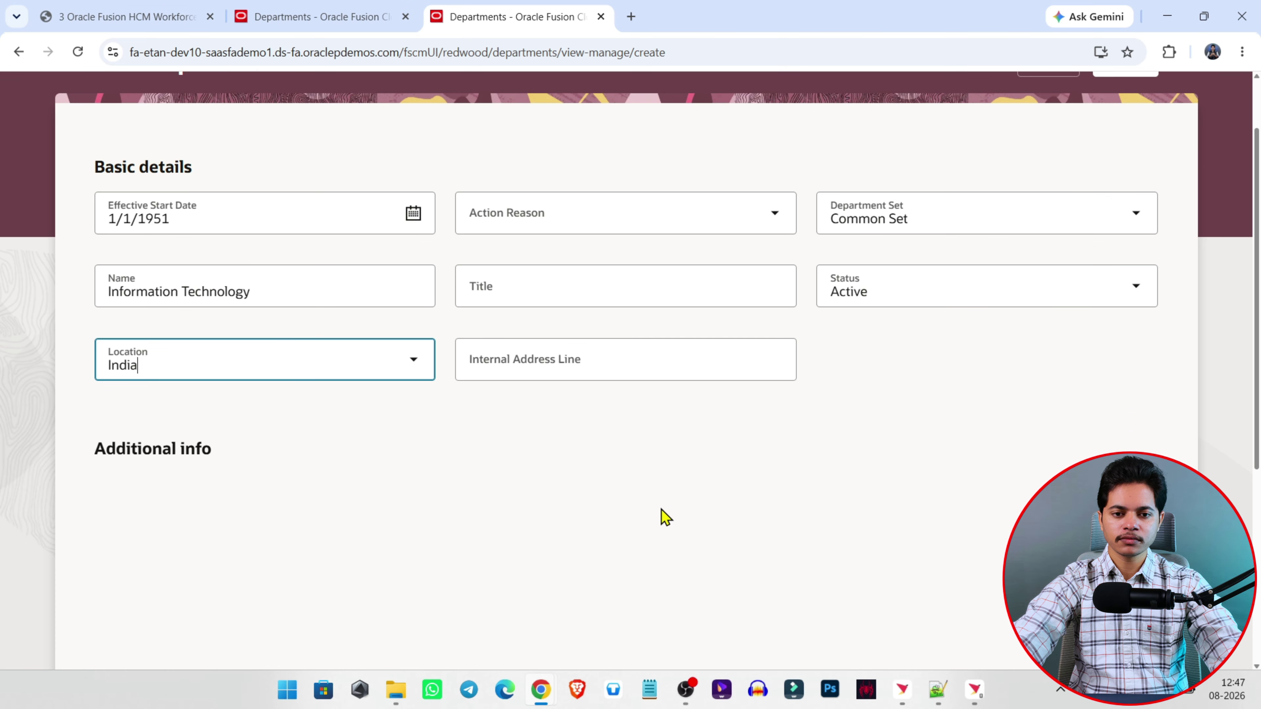
scroll(662, 516, "down", 1)
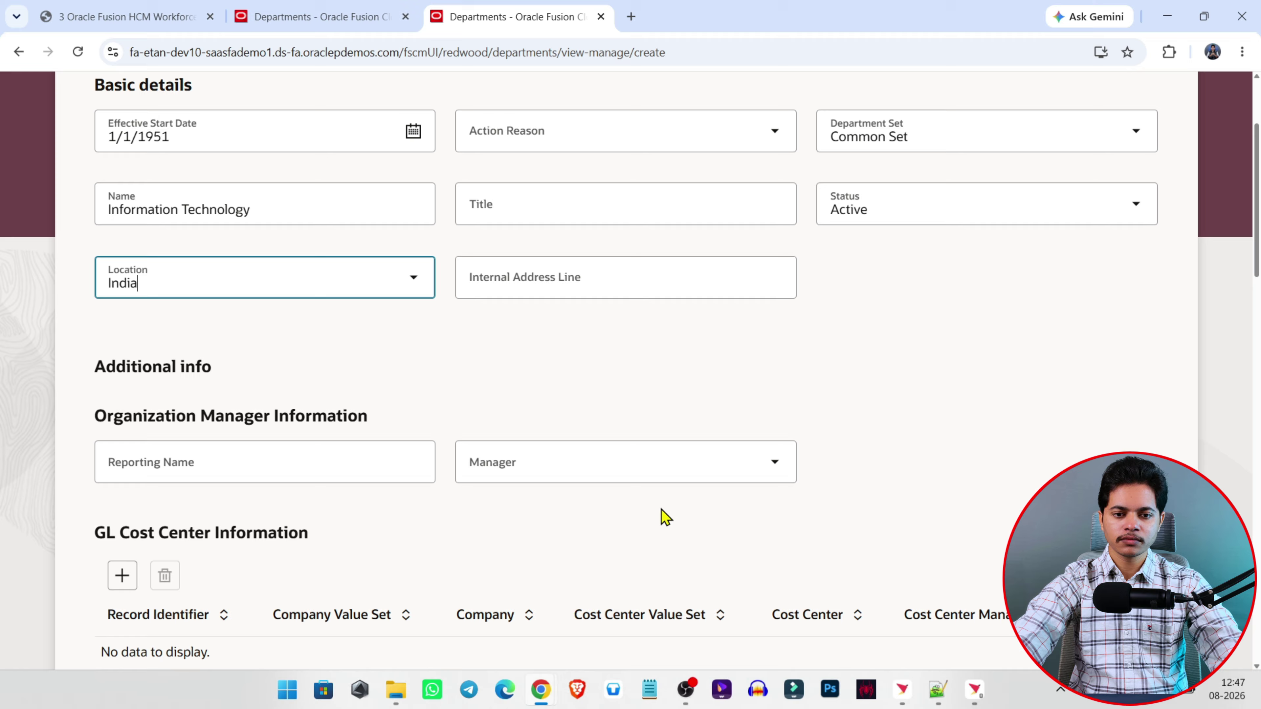
left_click(365, 460)
left_click(685, 467)
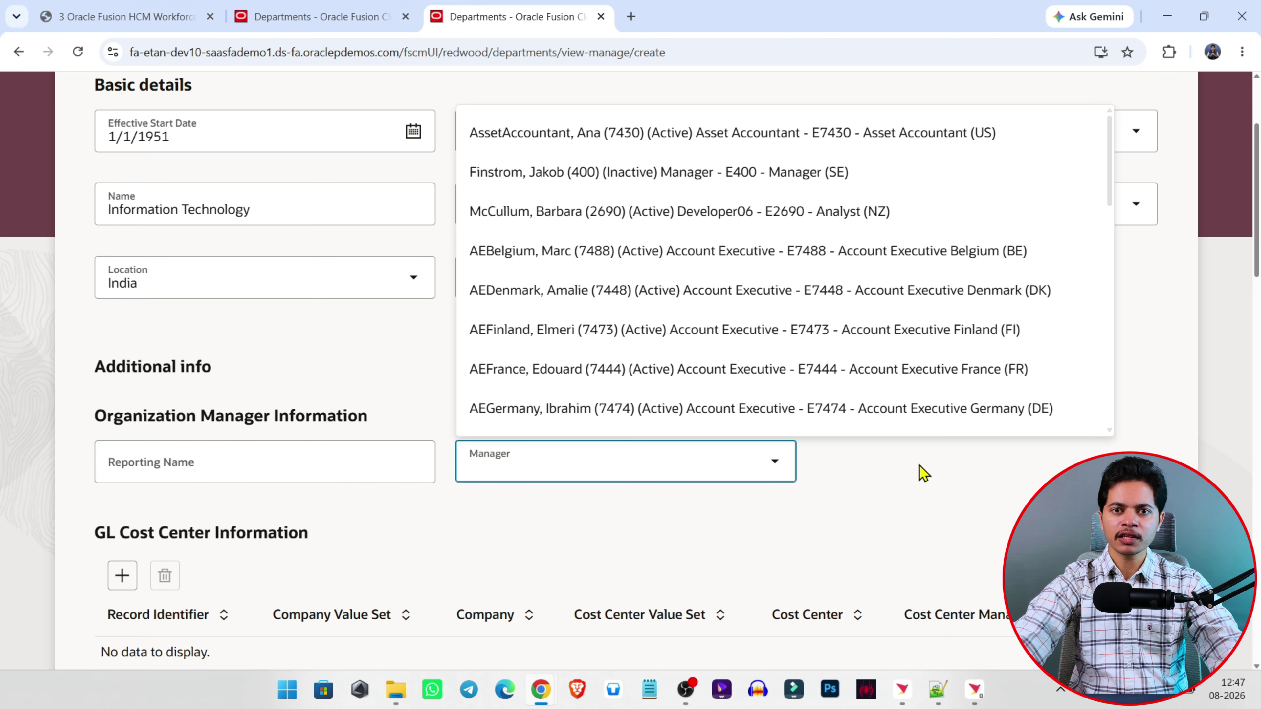
left_click(826, 519)
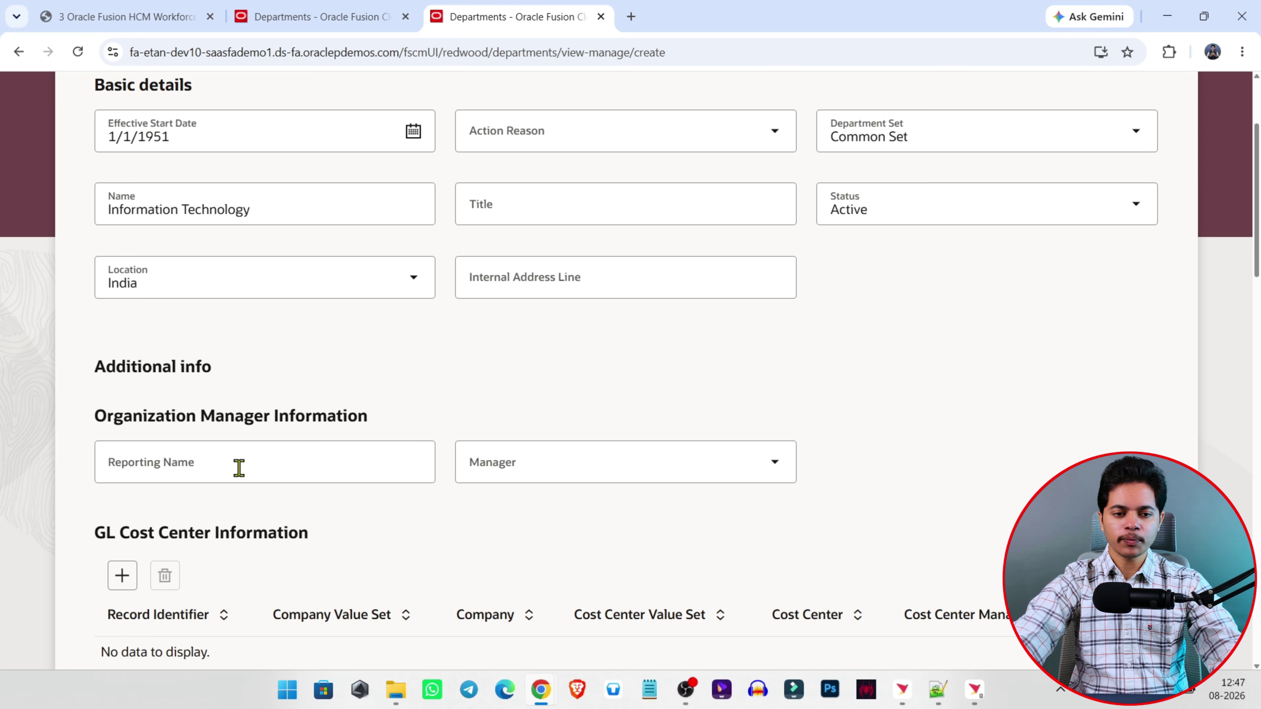
scroll(577, 507, "down", 7)
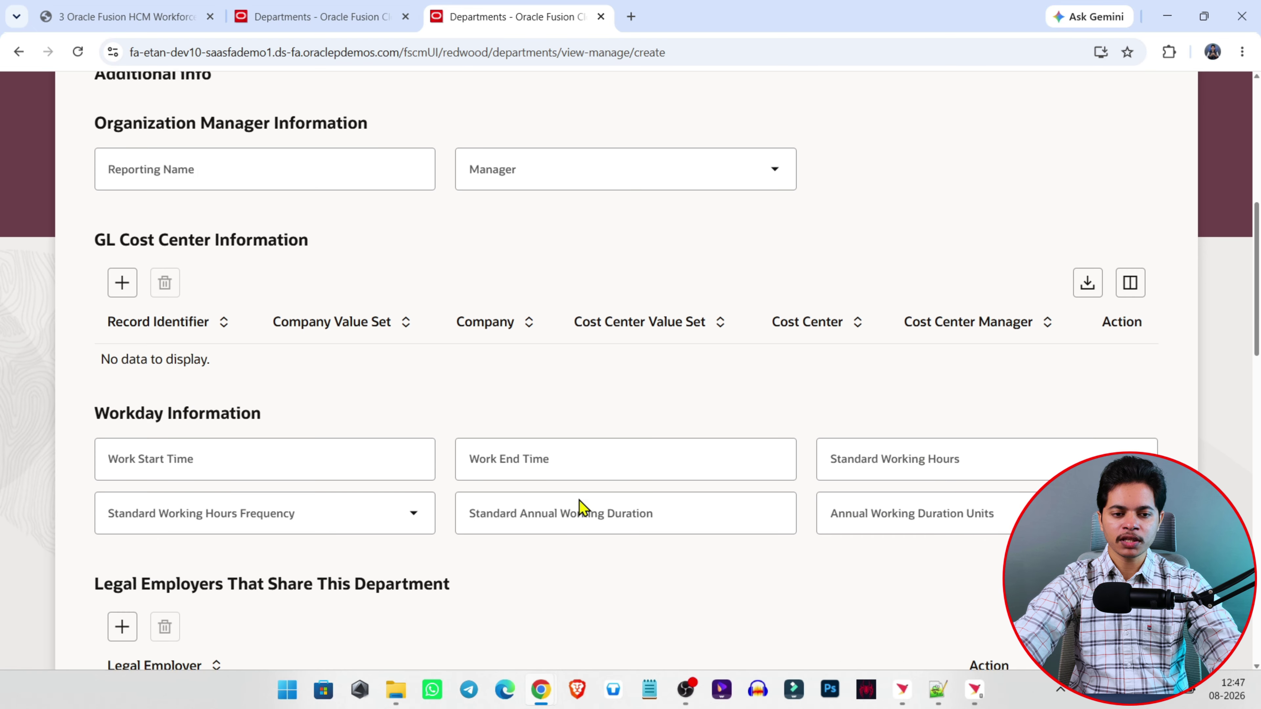
scroll(584, 507, "down", 10)
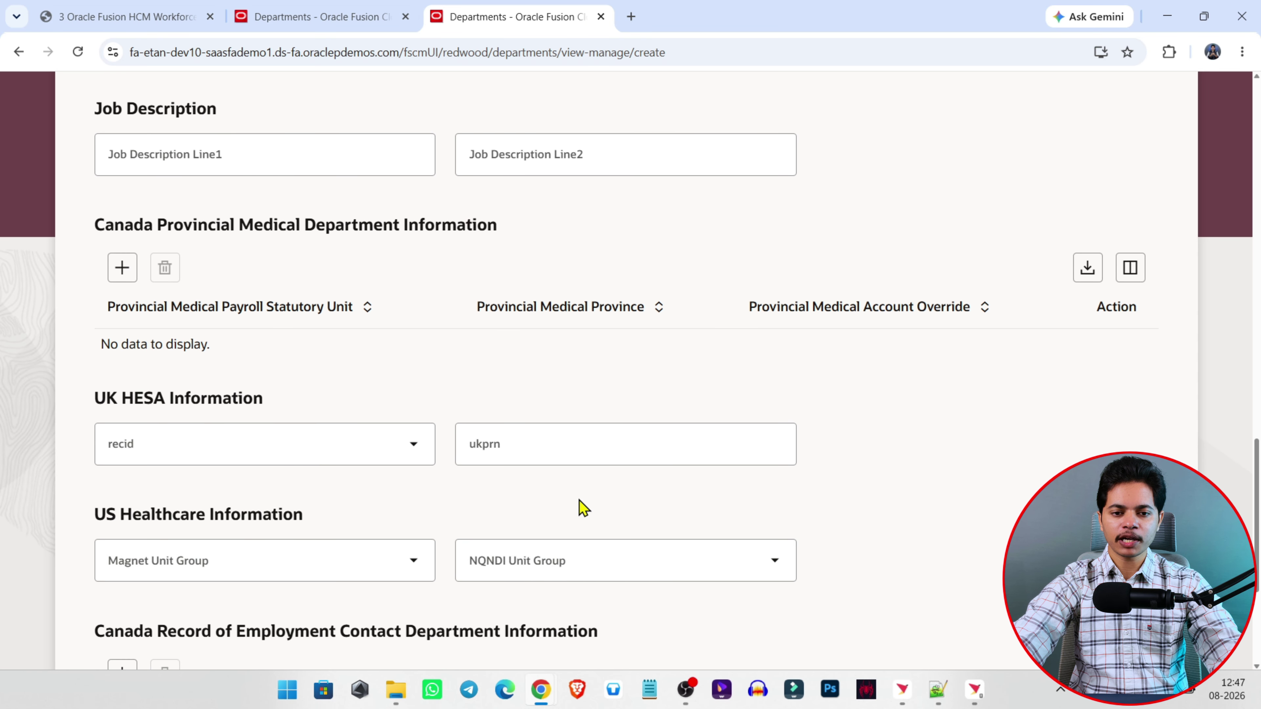
scroll(579, 507, "down", 4)
scroll(577, 506, "up", 12)
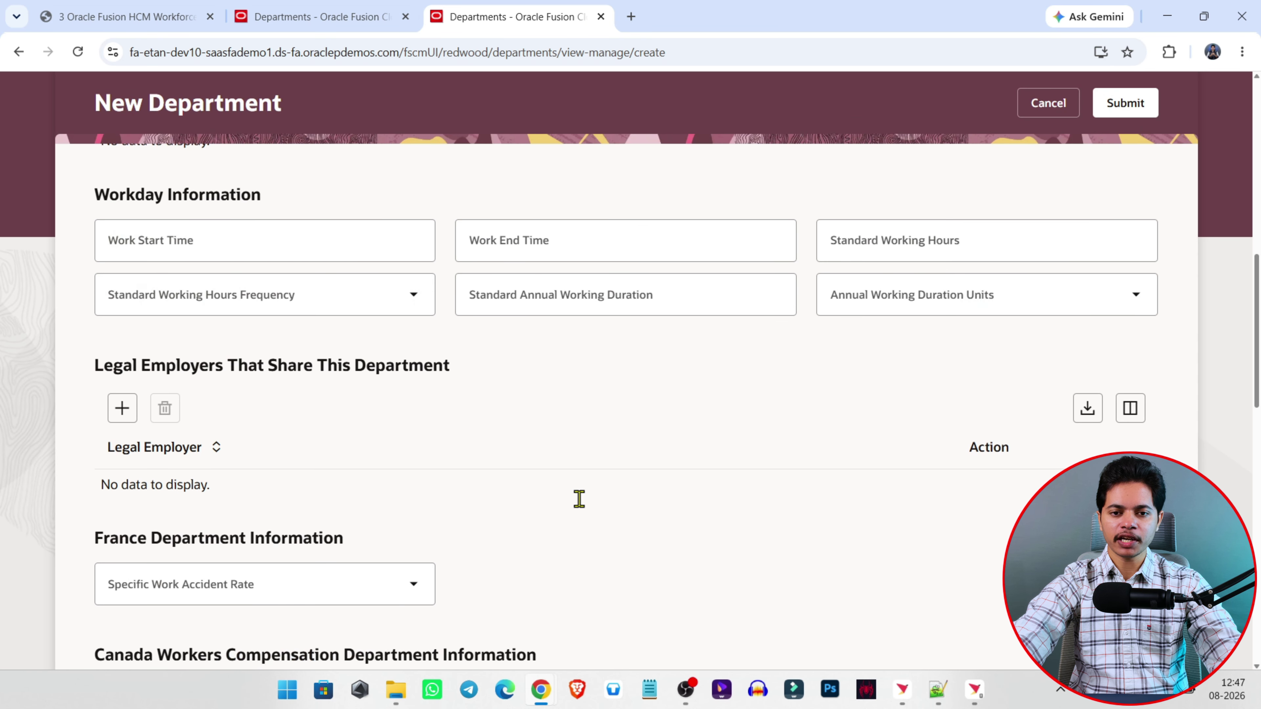
scroll(578, 498, "up", 8)
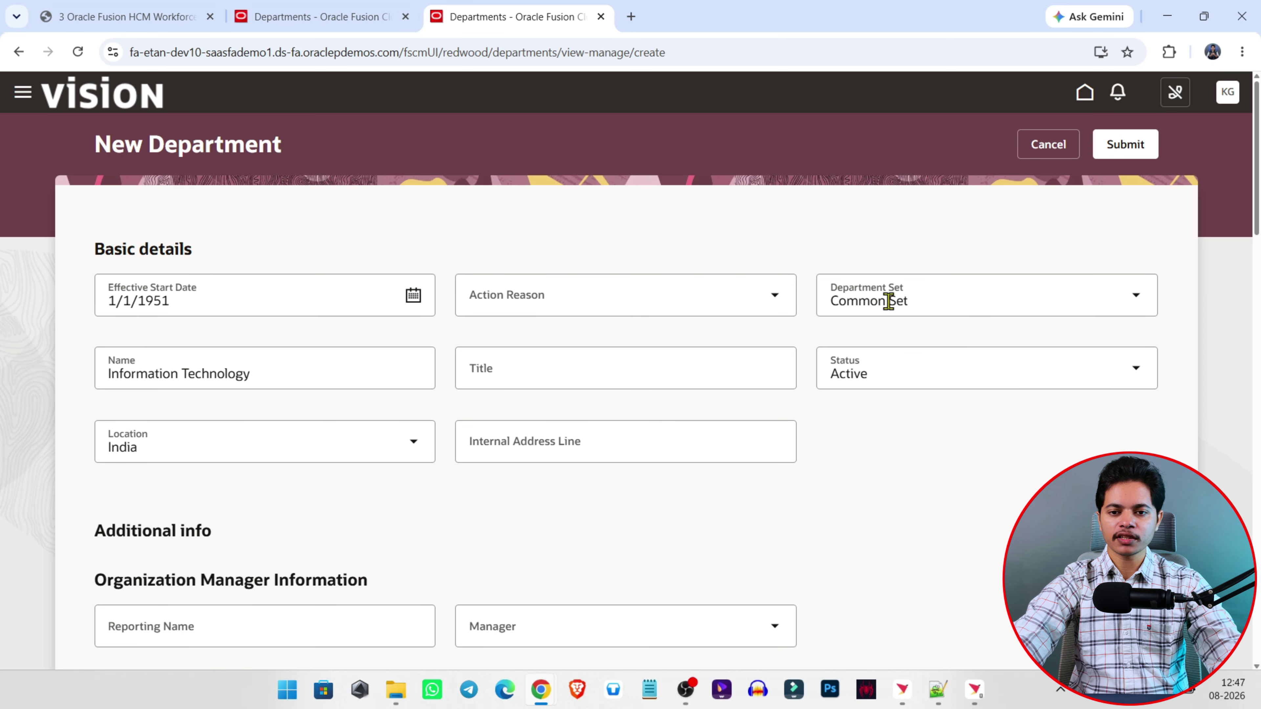
Step: Check the available department sets, keep Common Set, and submit the new department
left_click(915, 298)
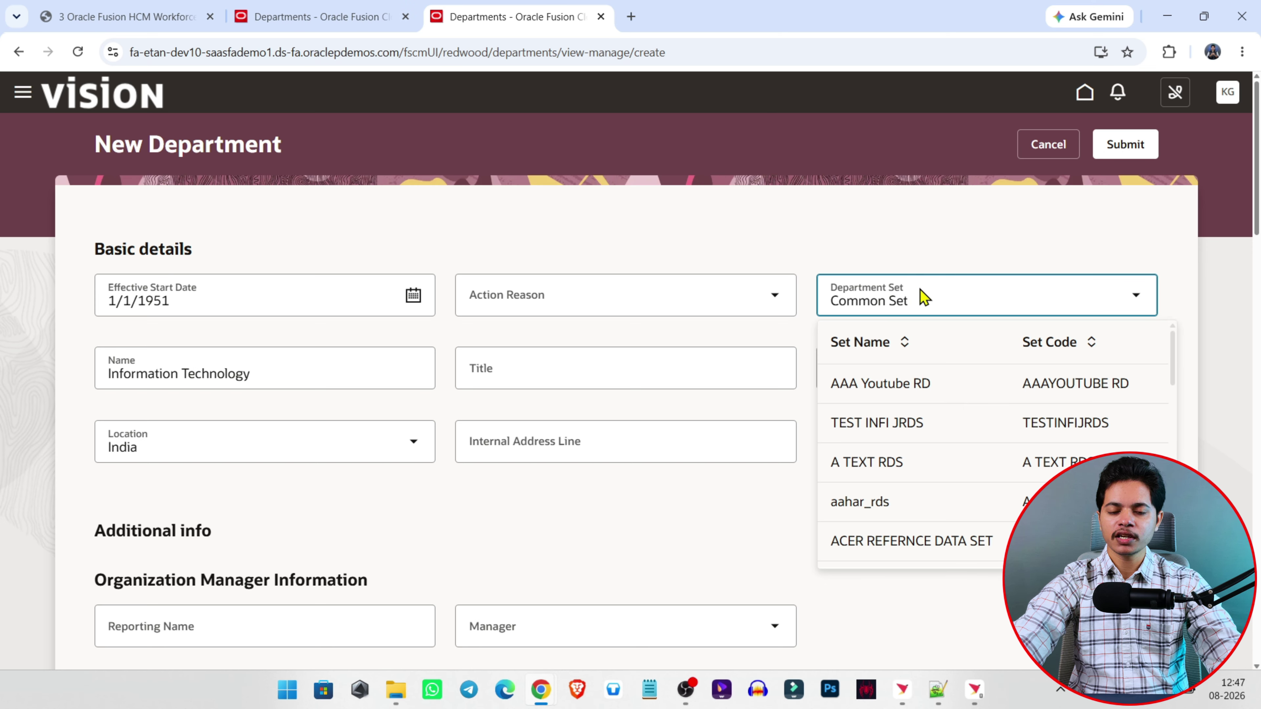
left_click(896, 235)
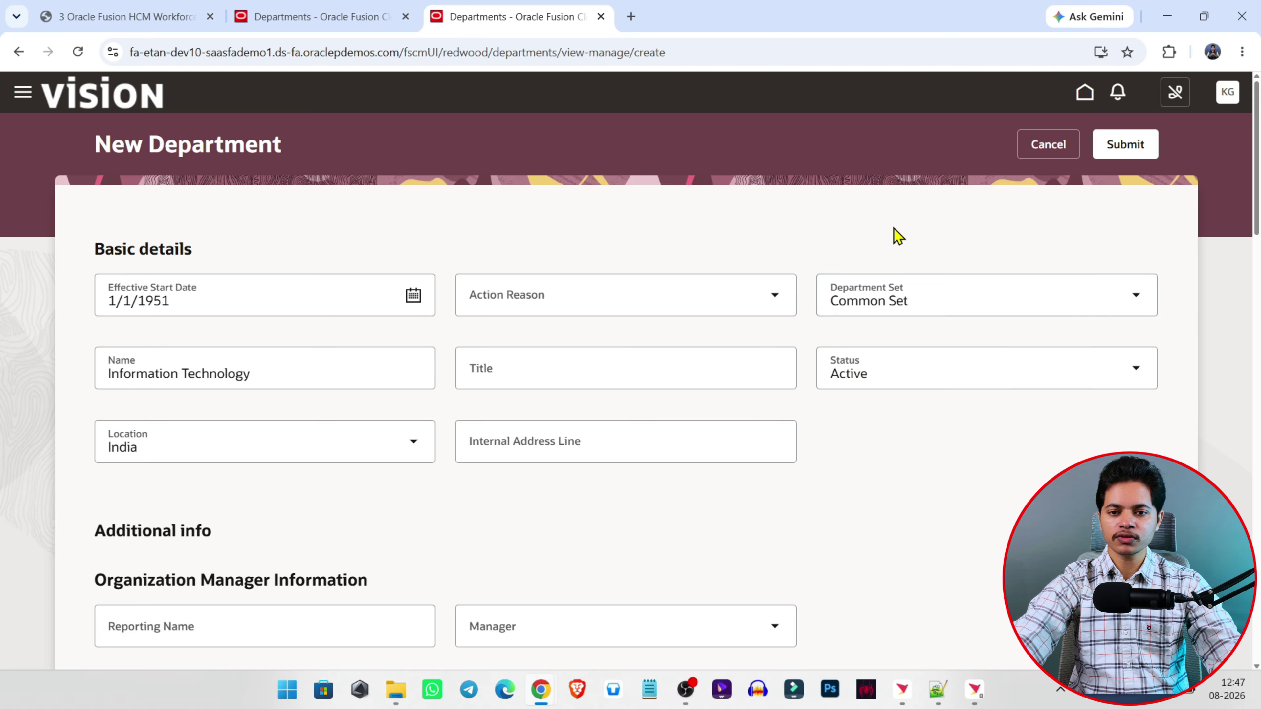
left_click(1126, 144)
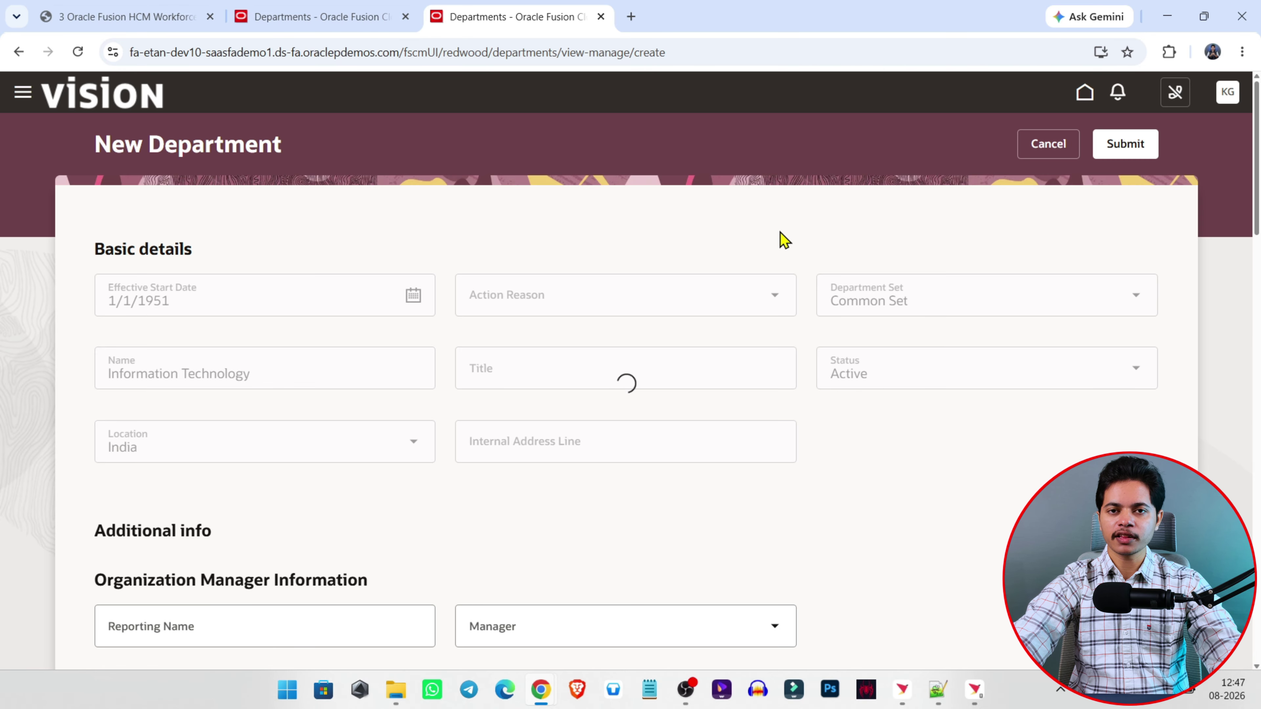
Step: Search the departments for Information Technology
left_click(267, 188)
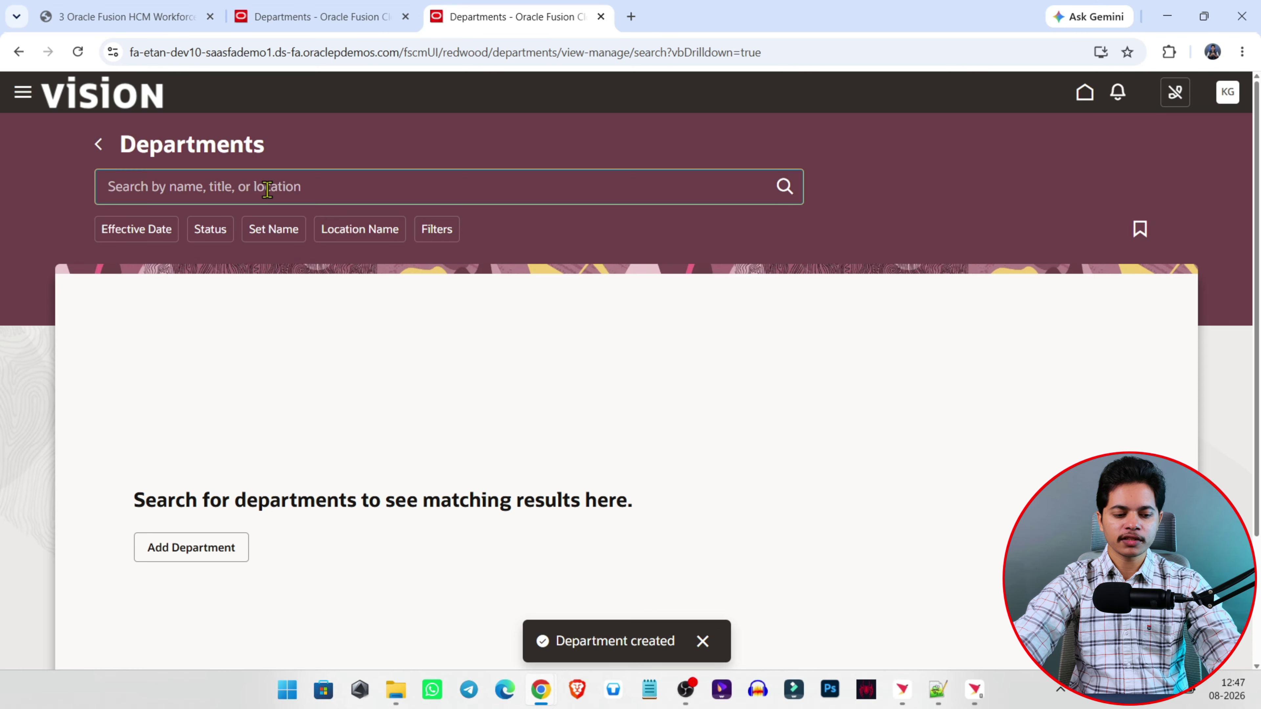
left_click(197, 376)
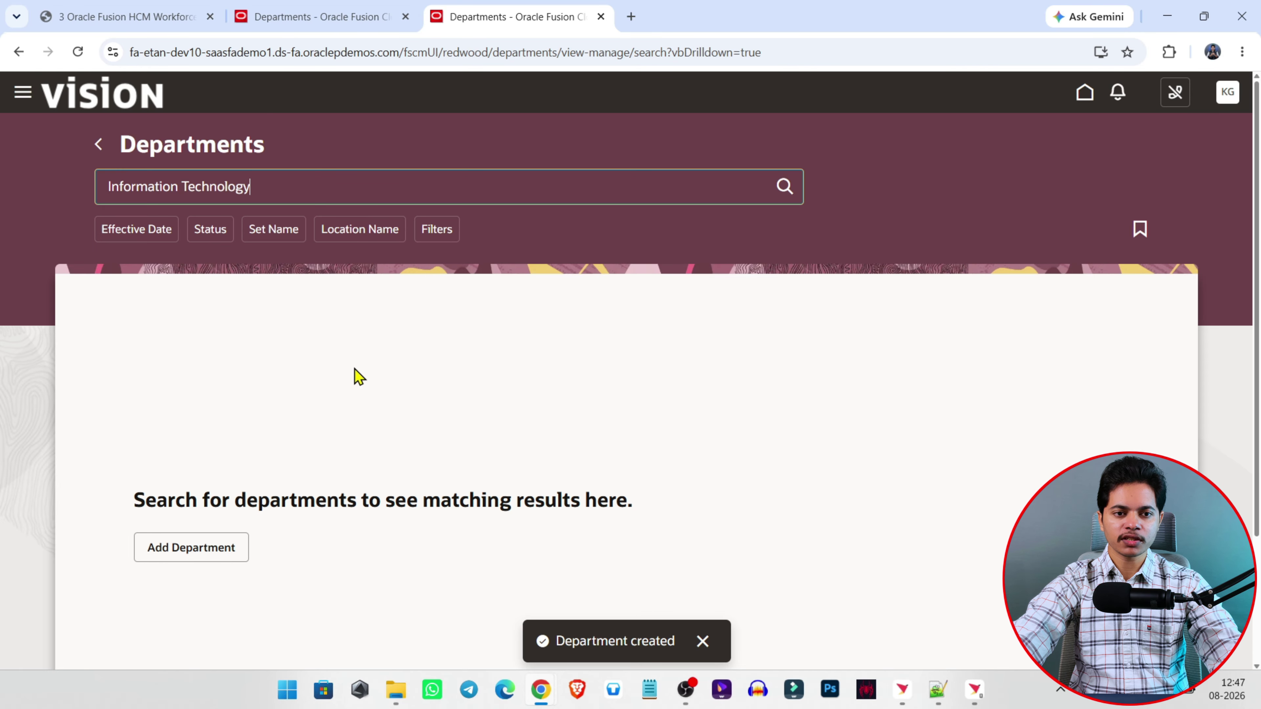
left_click(787, 188)
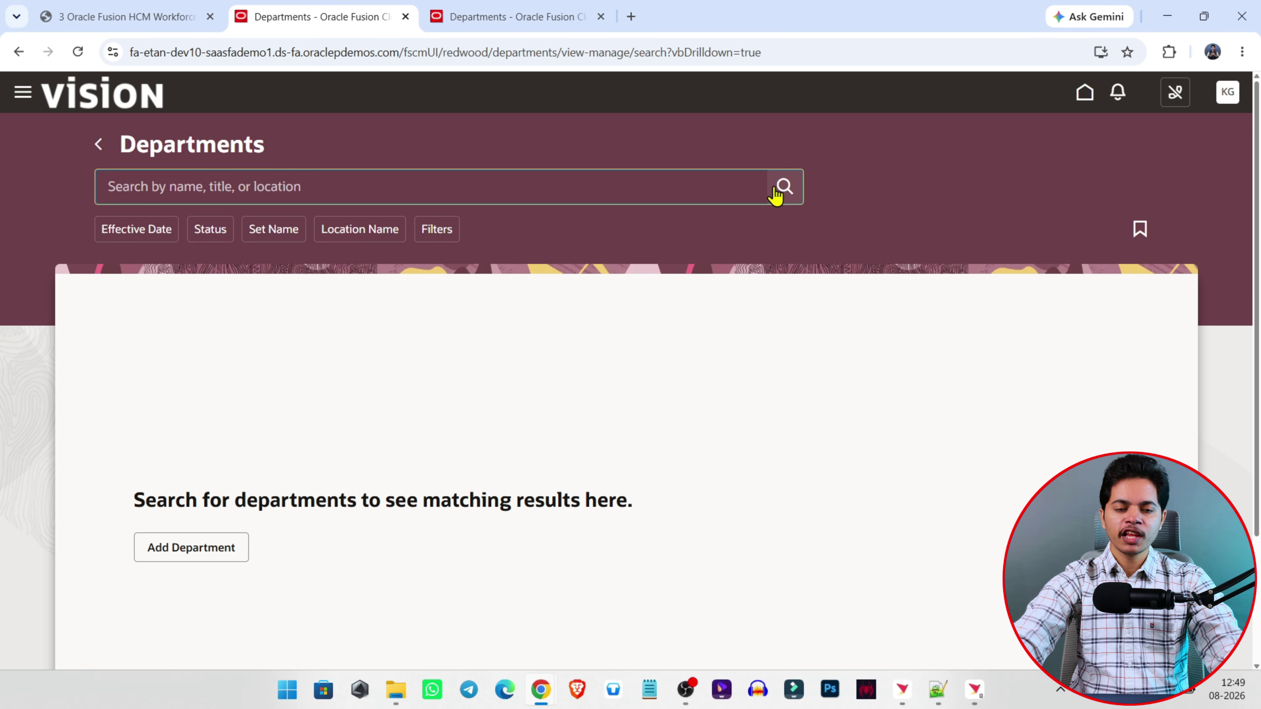
Step: Leave the Departments page in both browser tabs, going back to the setup task search and the Workforce Structures page
left_click(535, 20)
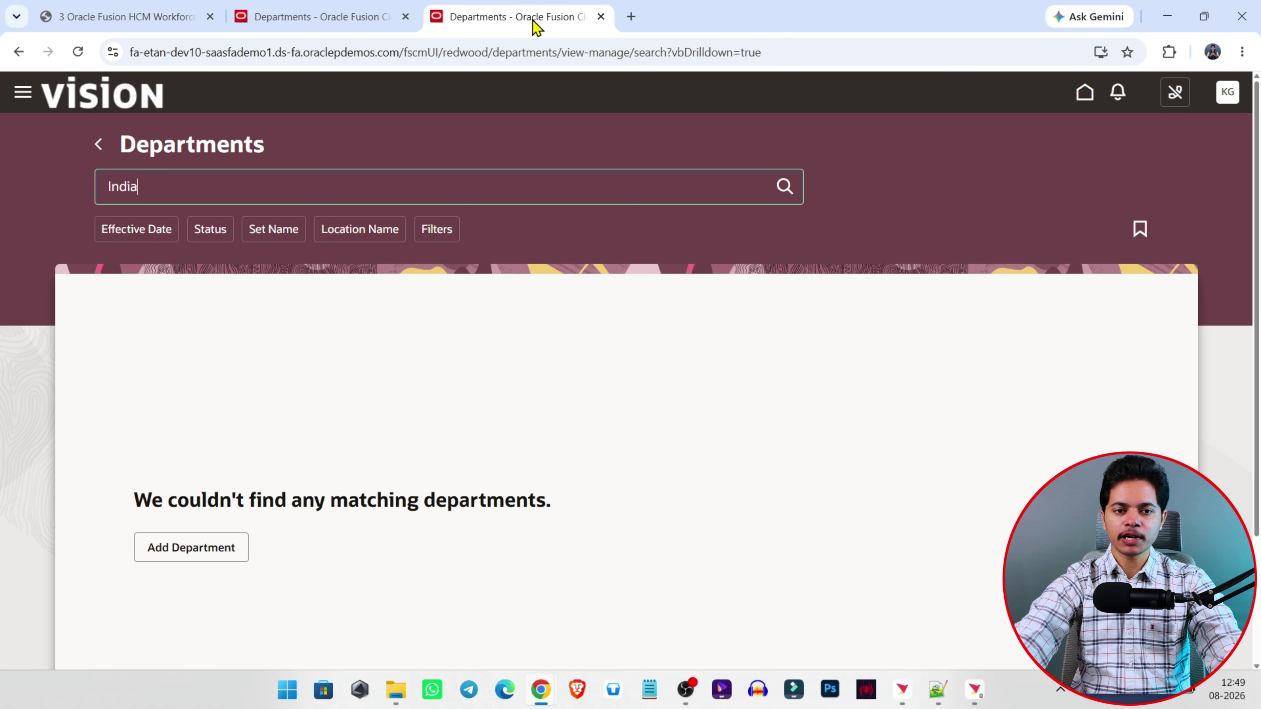
left_click(99, 144)
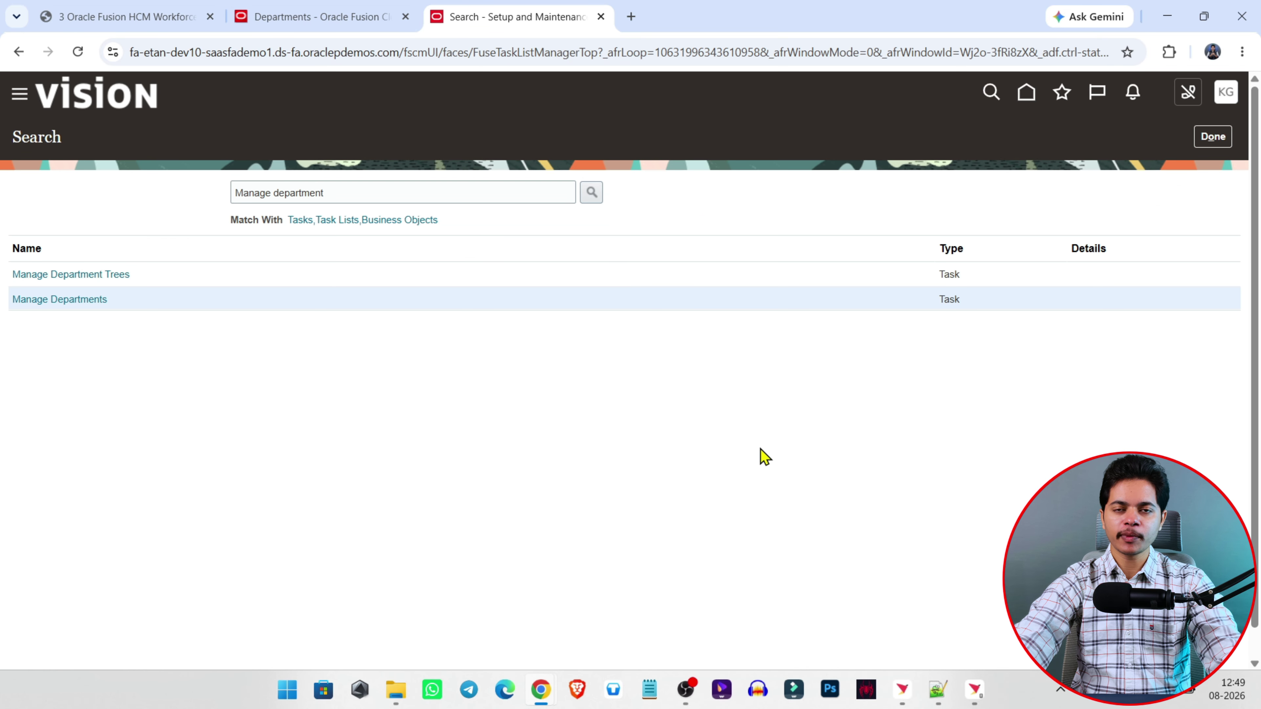
left_click(302, 13)
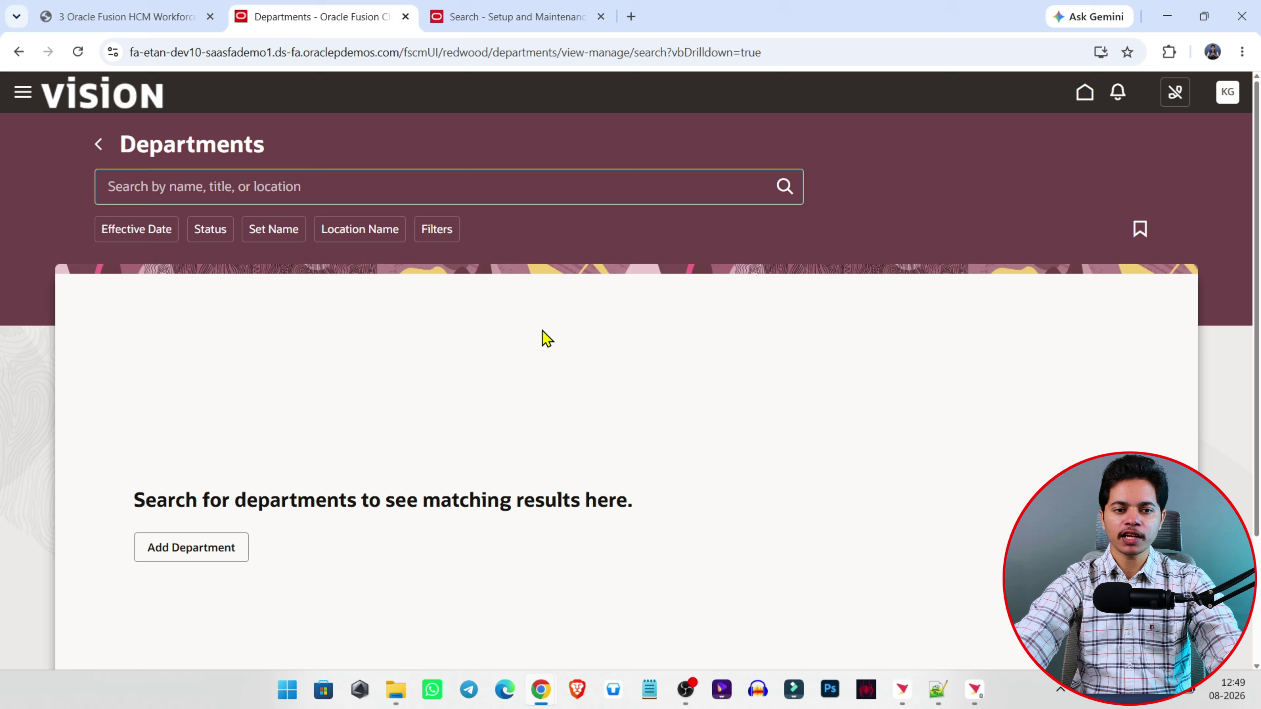
left_click(98, 145)
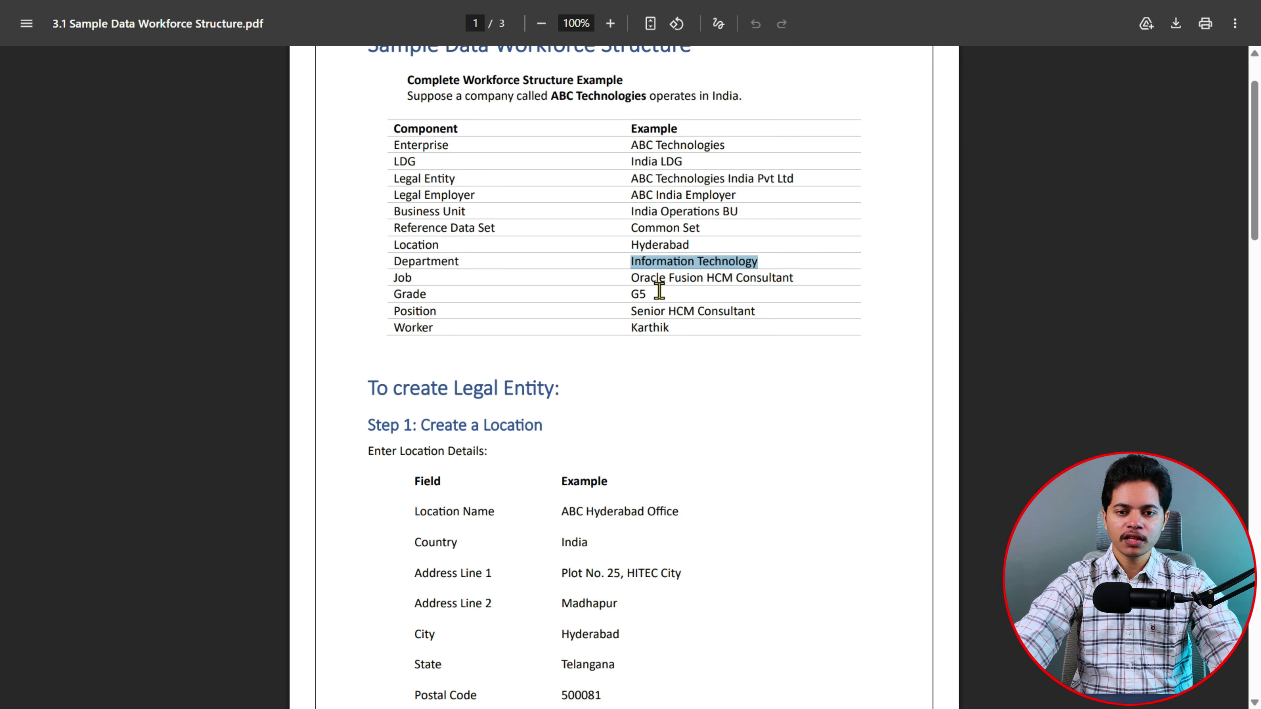
Step: Copy the job name Oracle Fusion HCM Consultant from the component table in the sample data PDF
double_click(659, 289)
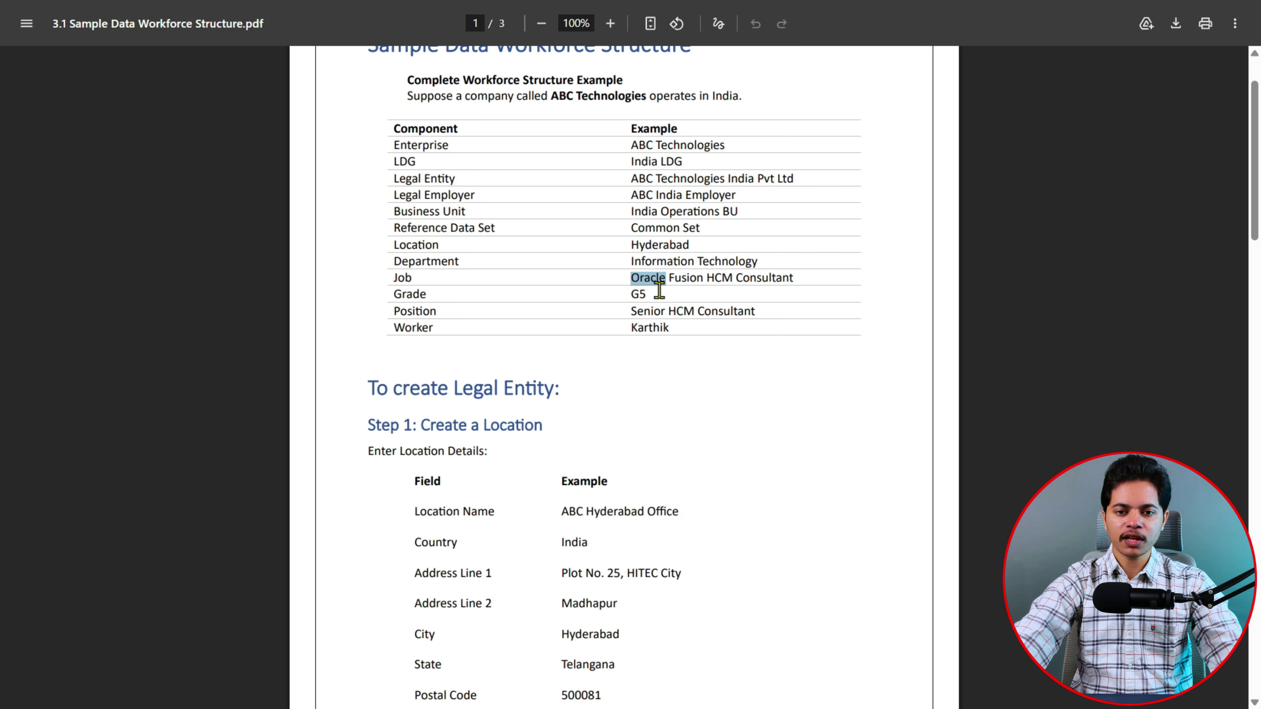
left_click(725, 284)
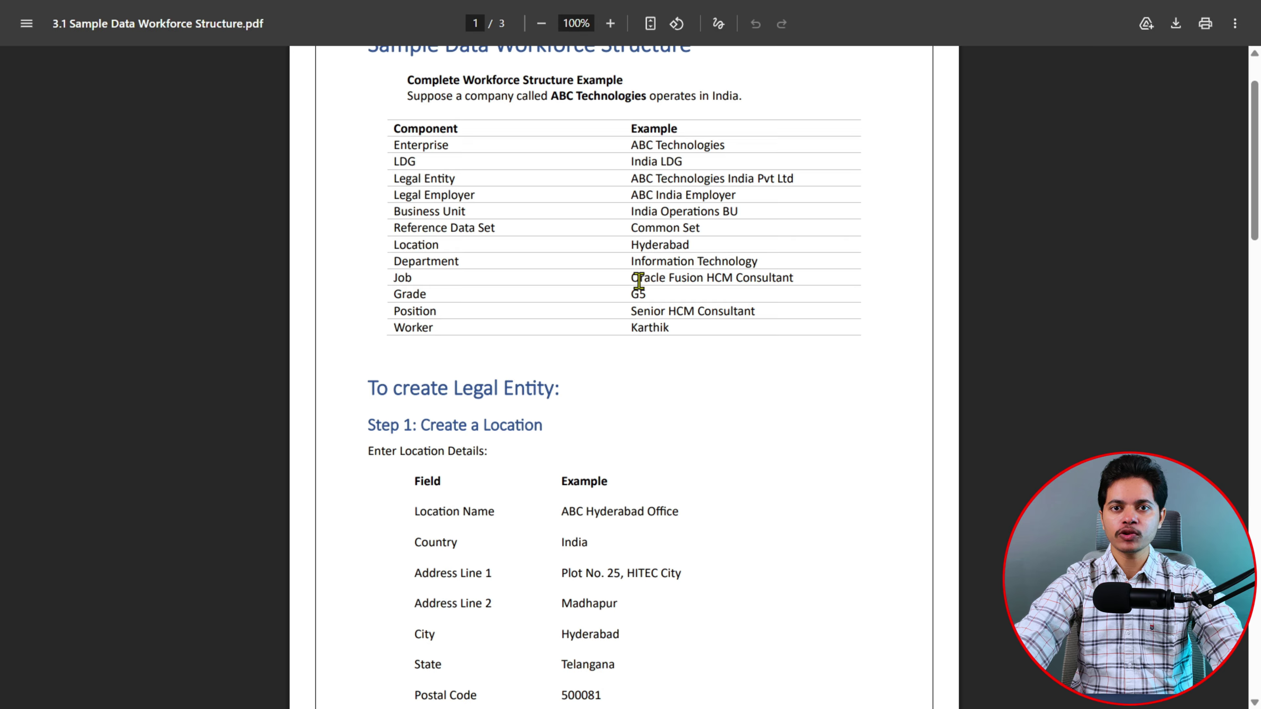
left_click_drag(631, 276, 803, 274)
key("ctrl+c")
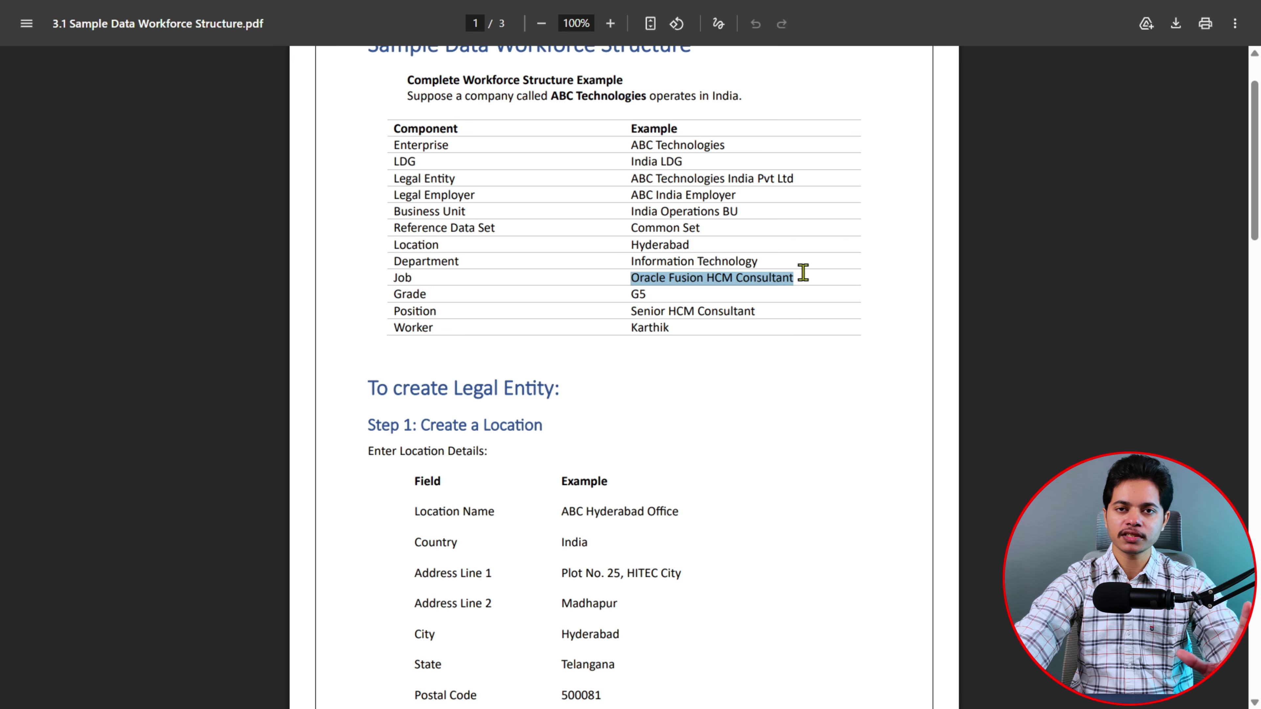
left_click(427, 281)
Step: Switch back to the browser and open Jobs from the Workforce Structures page
key("alt+Tab")
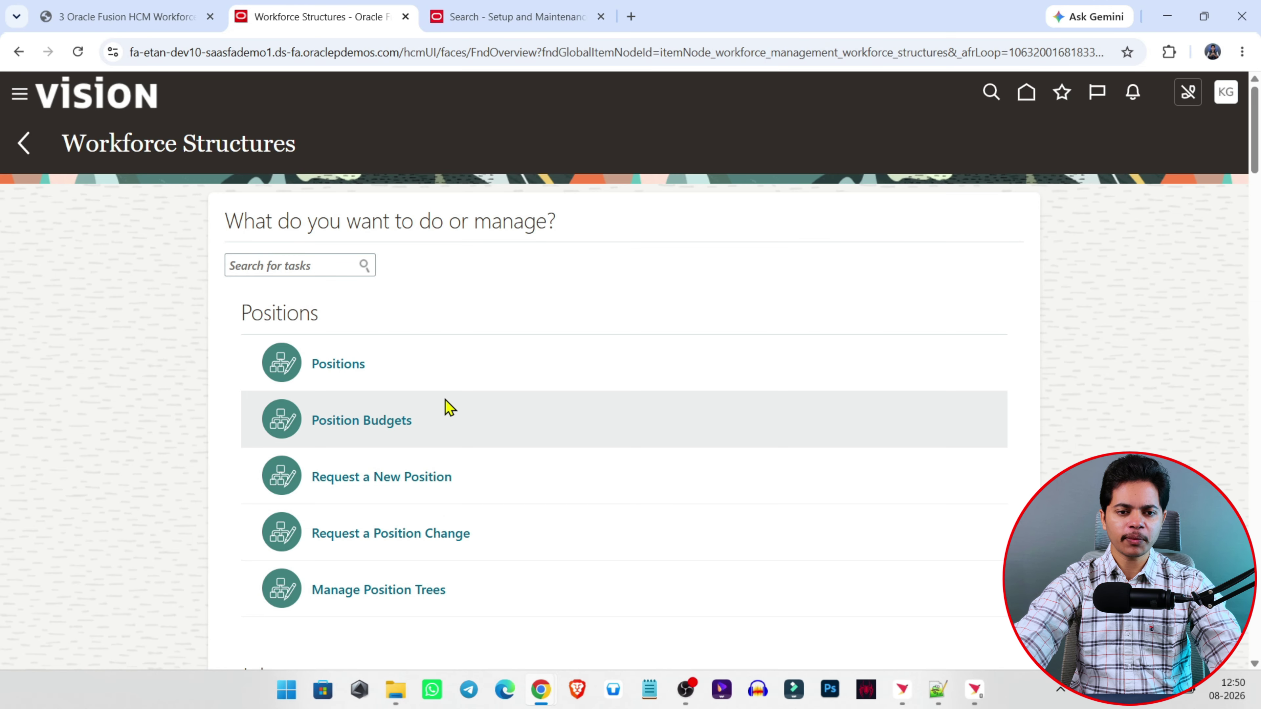
scroll(426, 414, "down", 3)
scroll(422, 413, "down", 5)
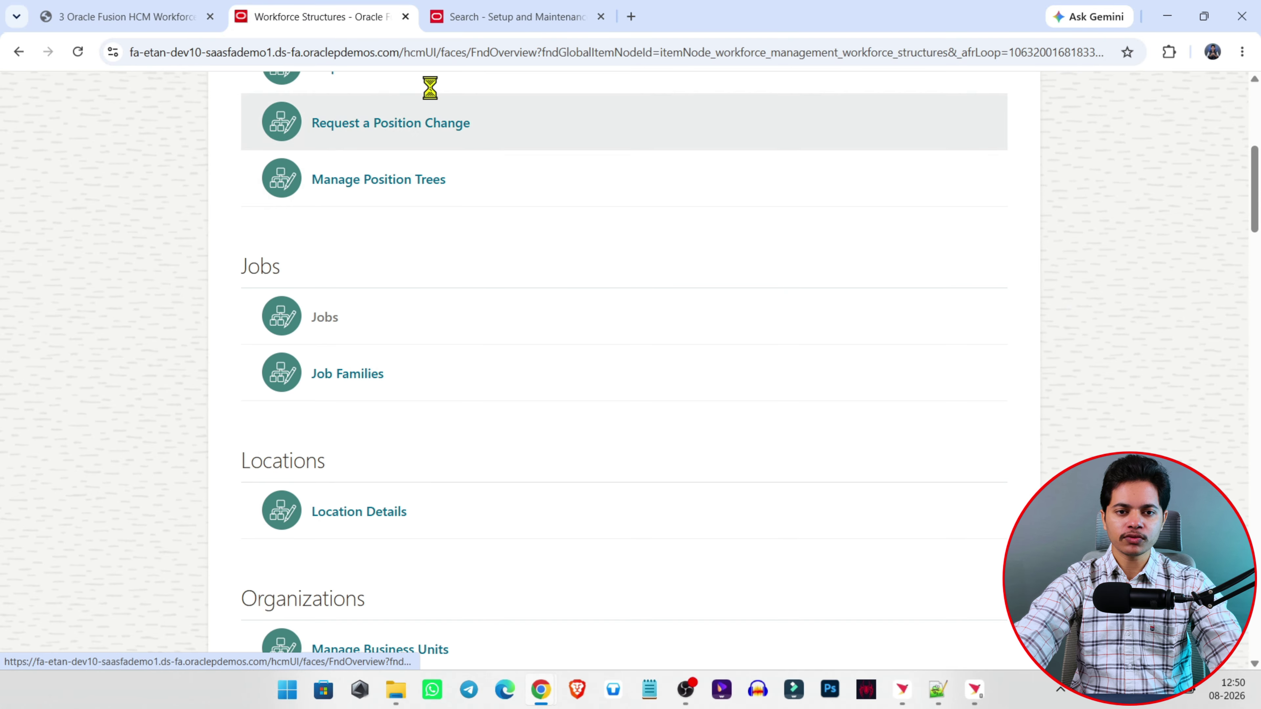
Step: Search the setup tasks for "Manage job" in the other browser tab and open the Manage Job task
left_click(504, 16)
left_click(328, 193)
key("BackSpace")
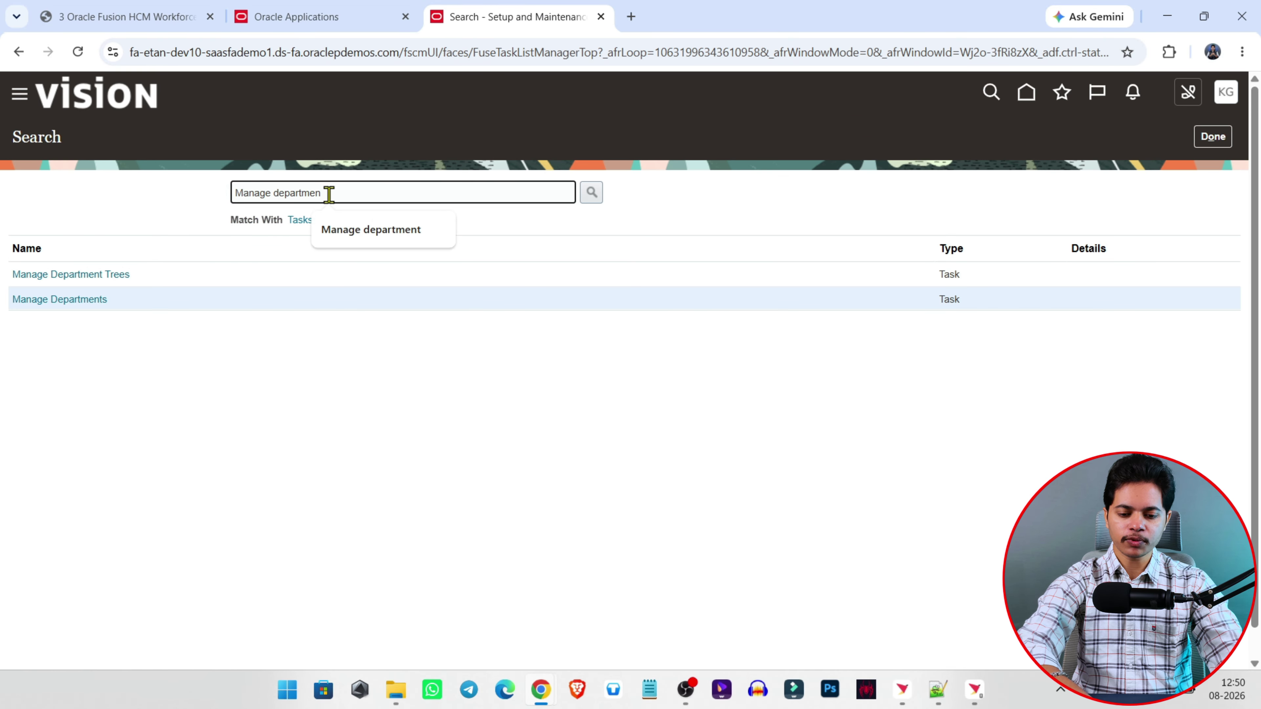
key("BackSpace")
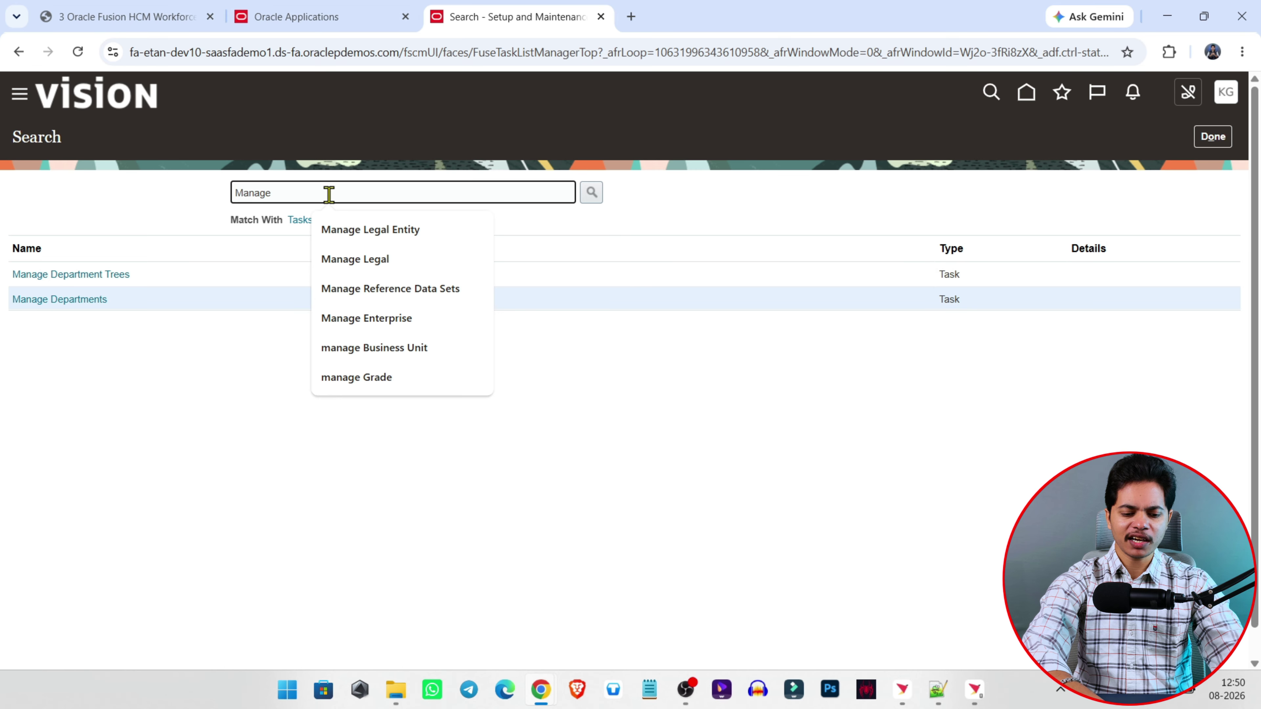
type("job")
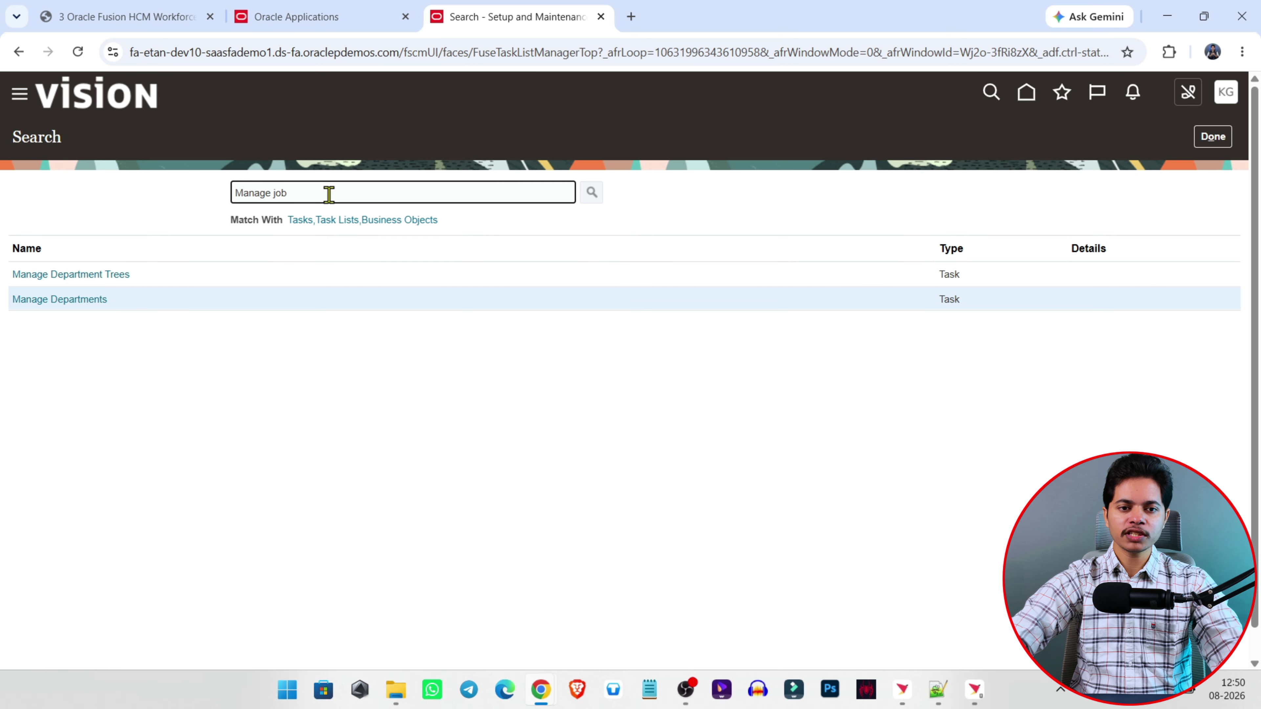
left_click(591, 192)
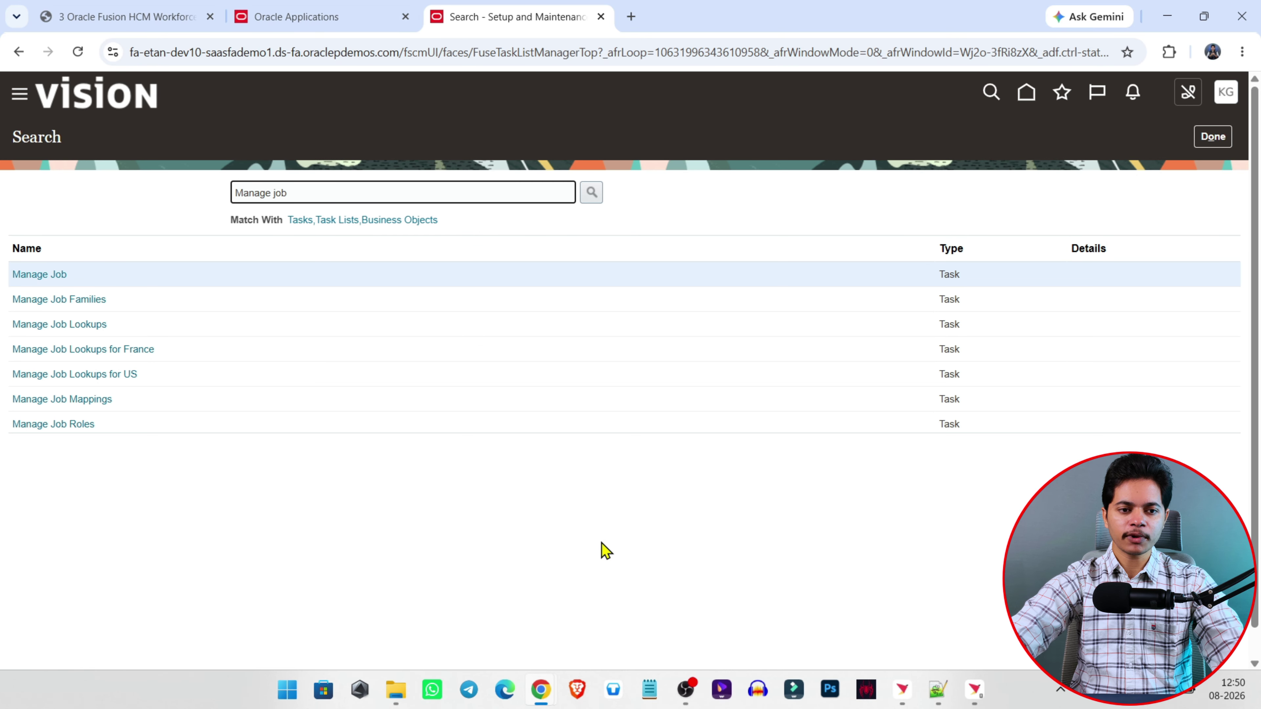
left_click(38, 276)
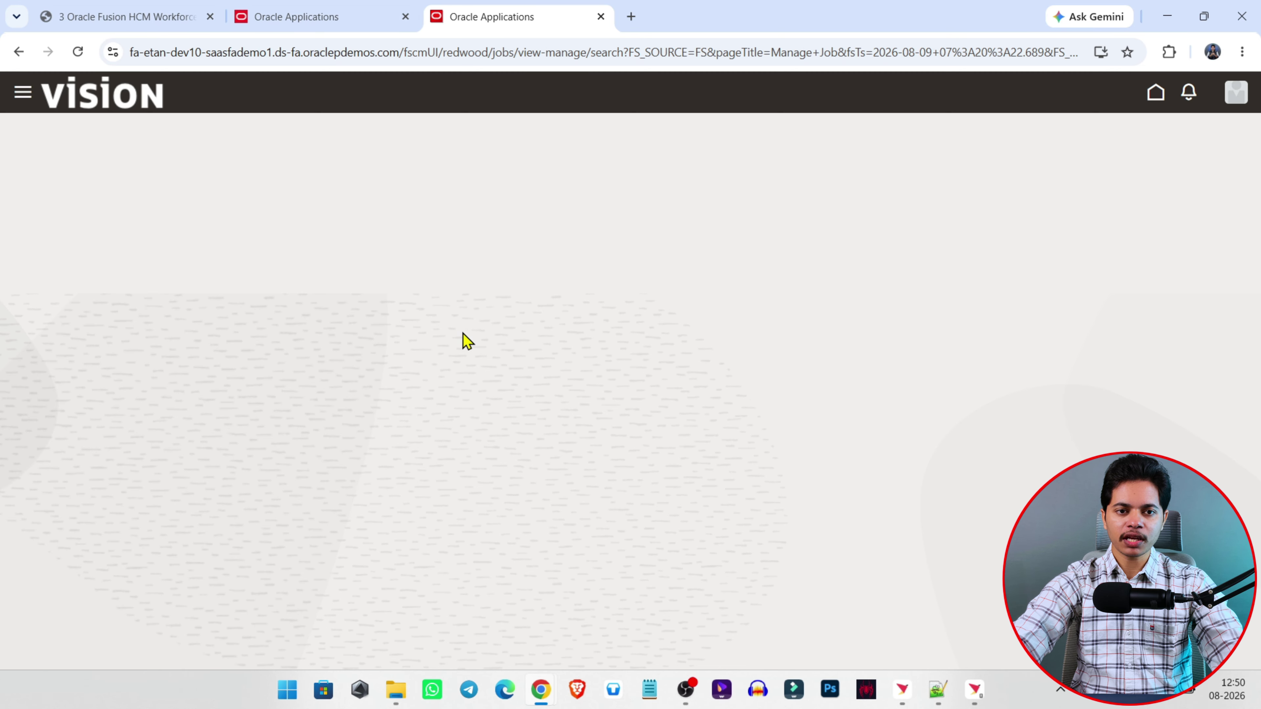
Step: Start a new job from the Workforce Structures Jobs page and name it Oracle Fusion HCM Consultant
left_click(326, 15)
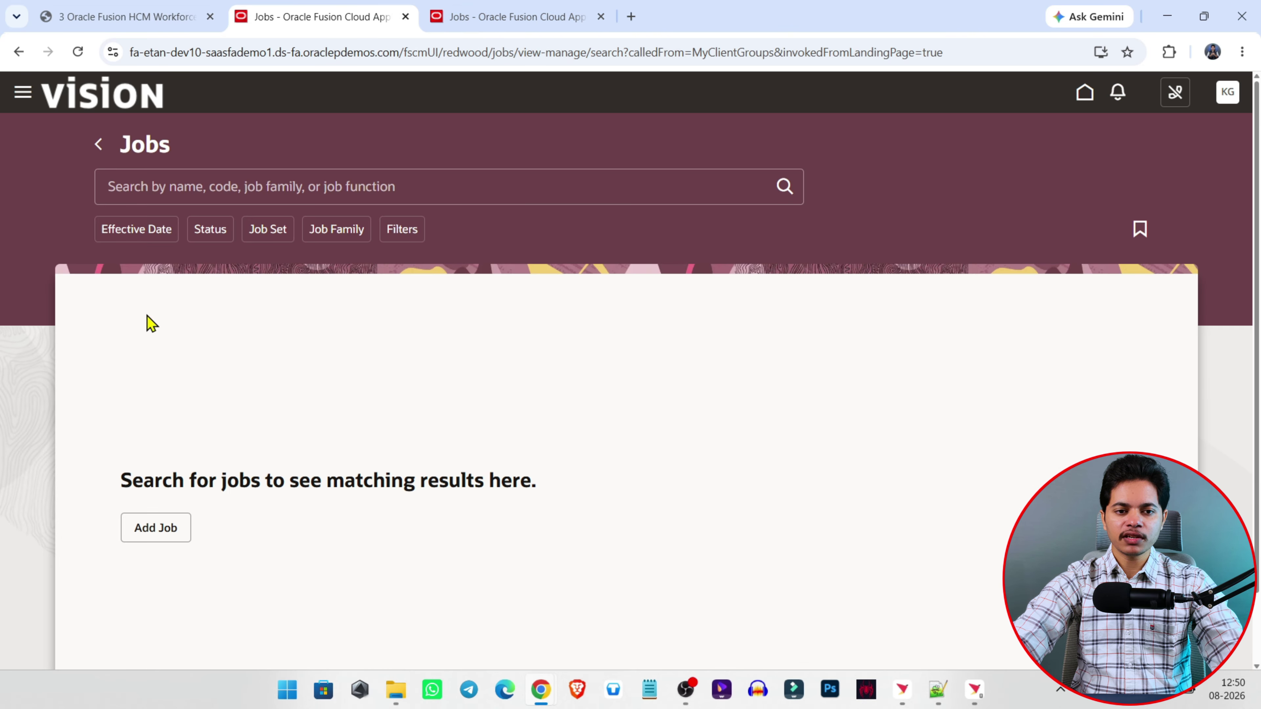
left_click(138, 537)
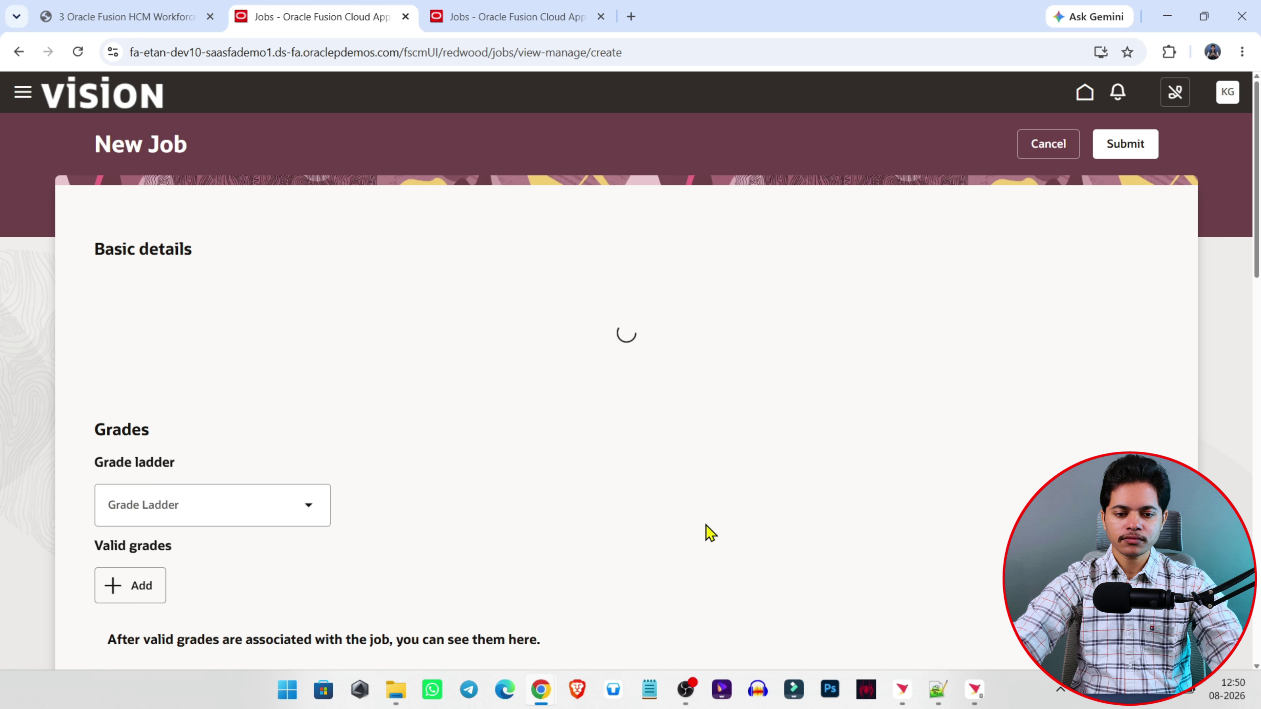
key("alt+Tab")
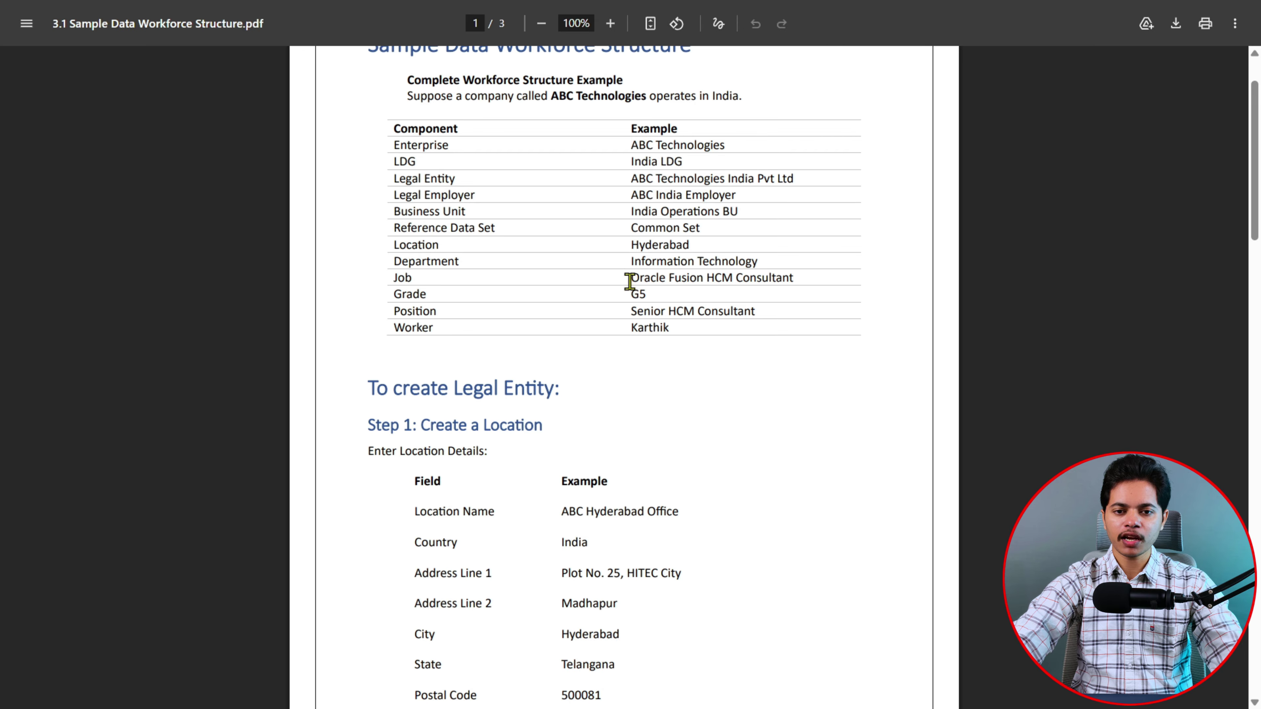
left_click_drag(791, 277, 668, 283)
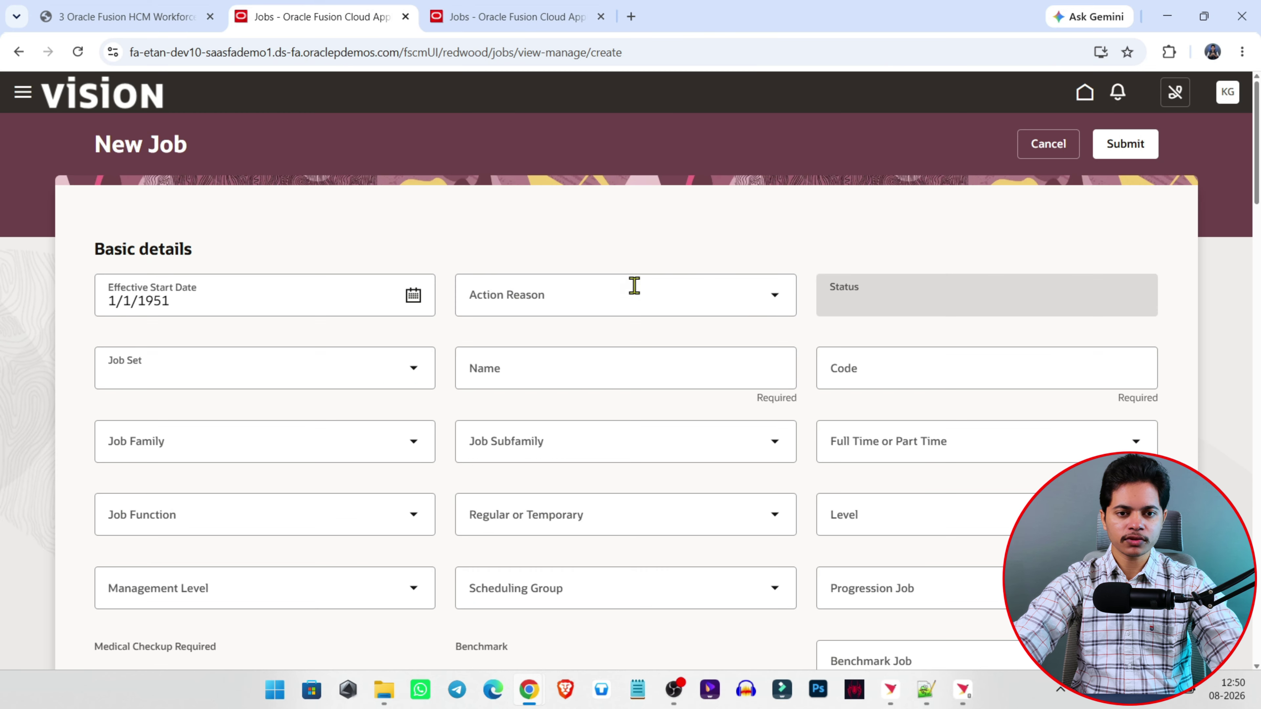
key("alt+Tab")
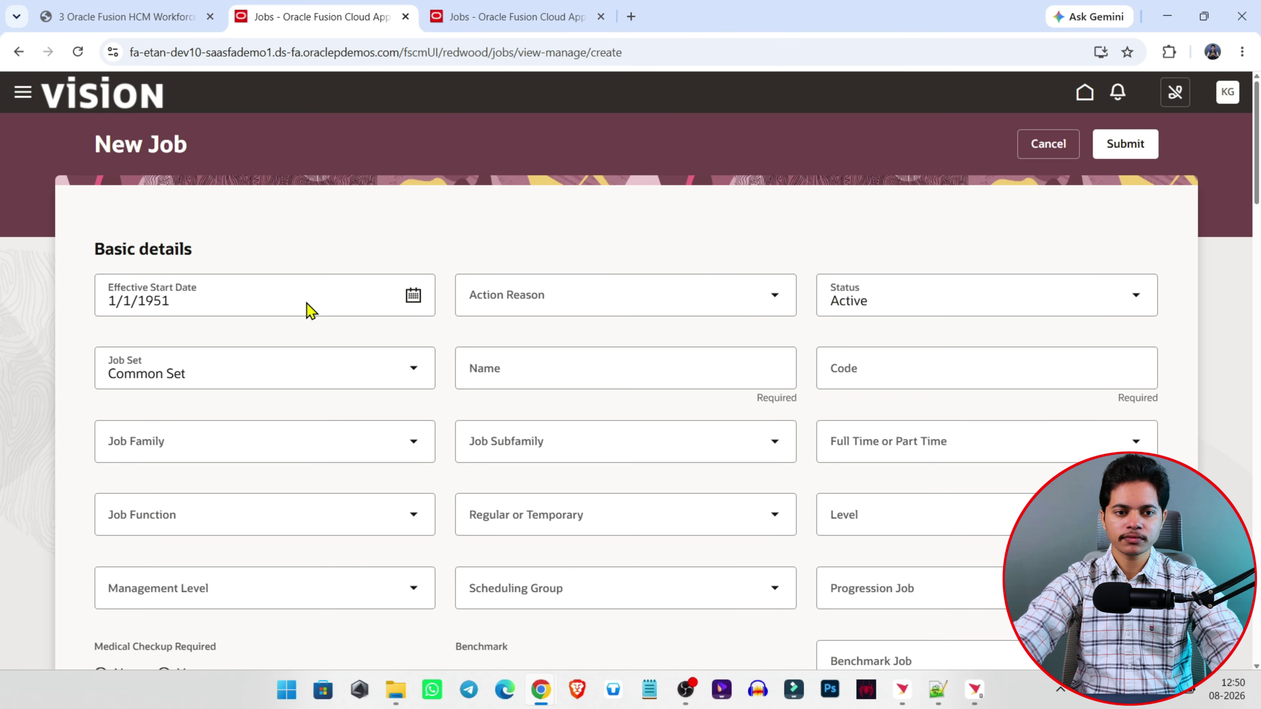
left_click(565, 384)
key("ctrl+v")
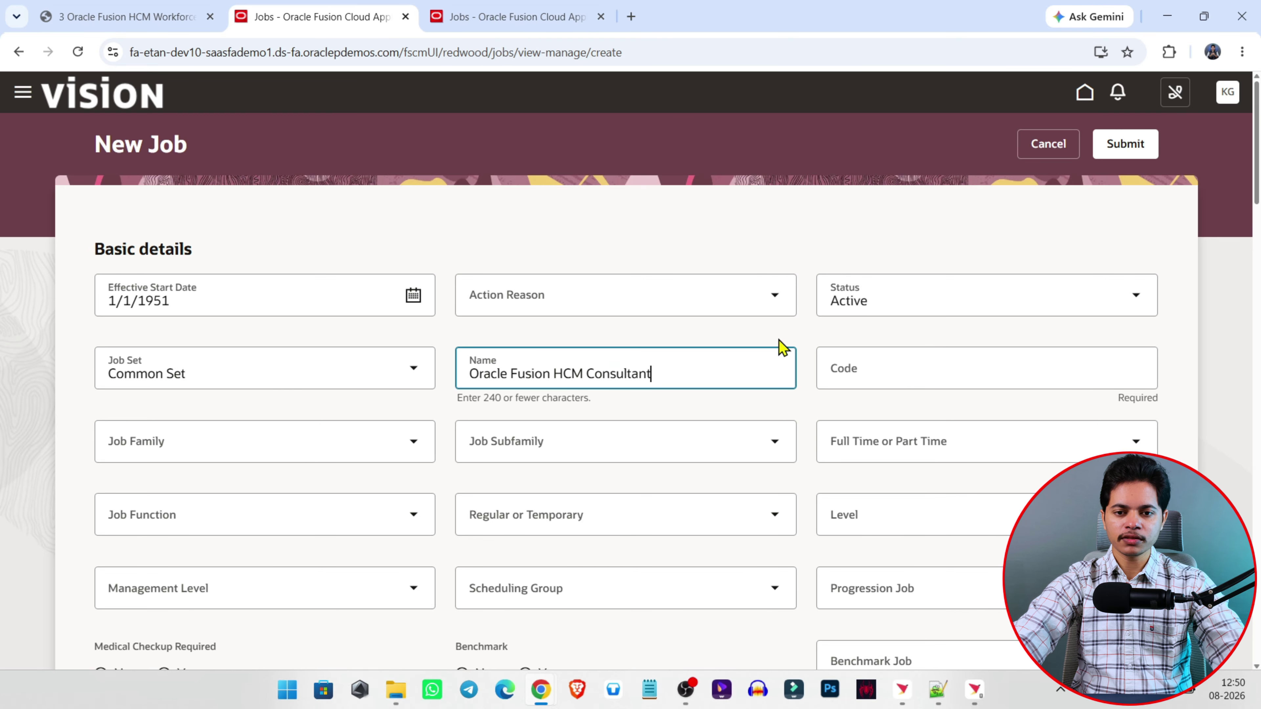
Step: Copy the new job's name into Notepad++, replacing the existing ABC_HYDERABAD_OFFICE text
left_click(882, 375)
left_click(879, 372)
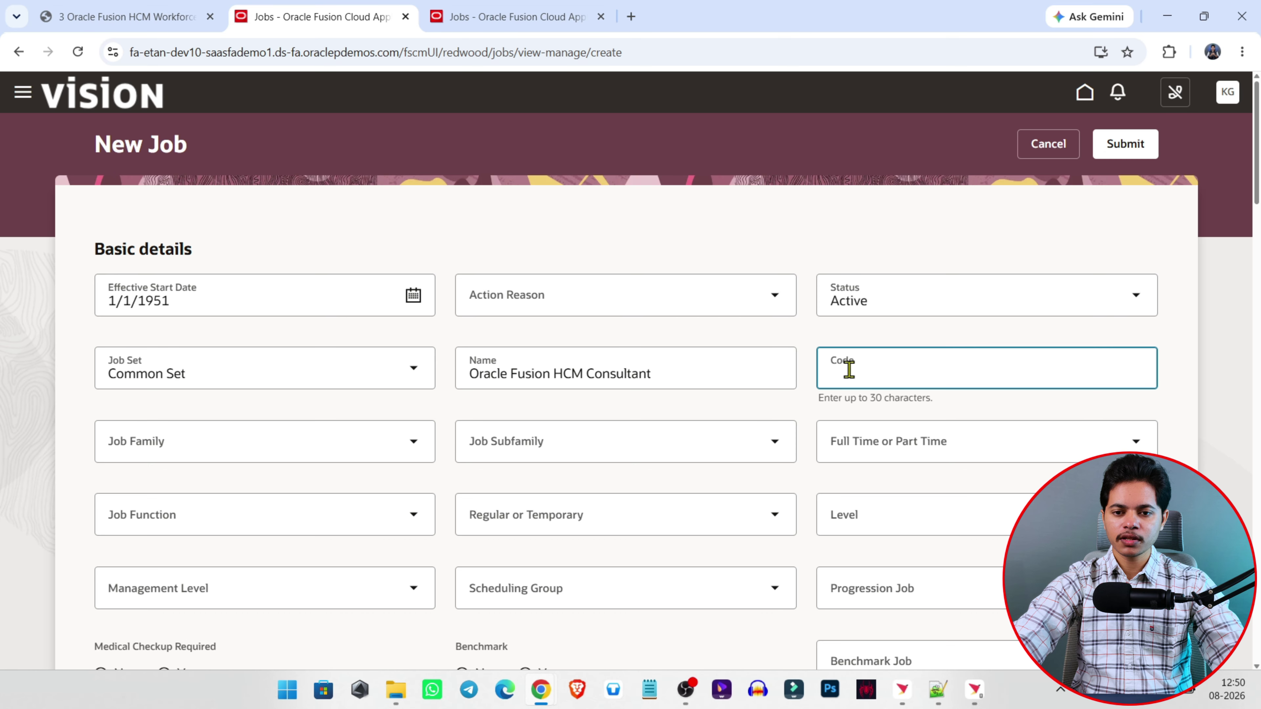
left_click_drag(676, 364, 464, 356)
key("ctrl+c")
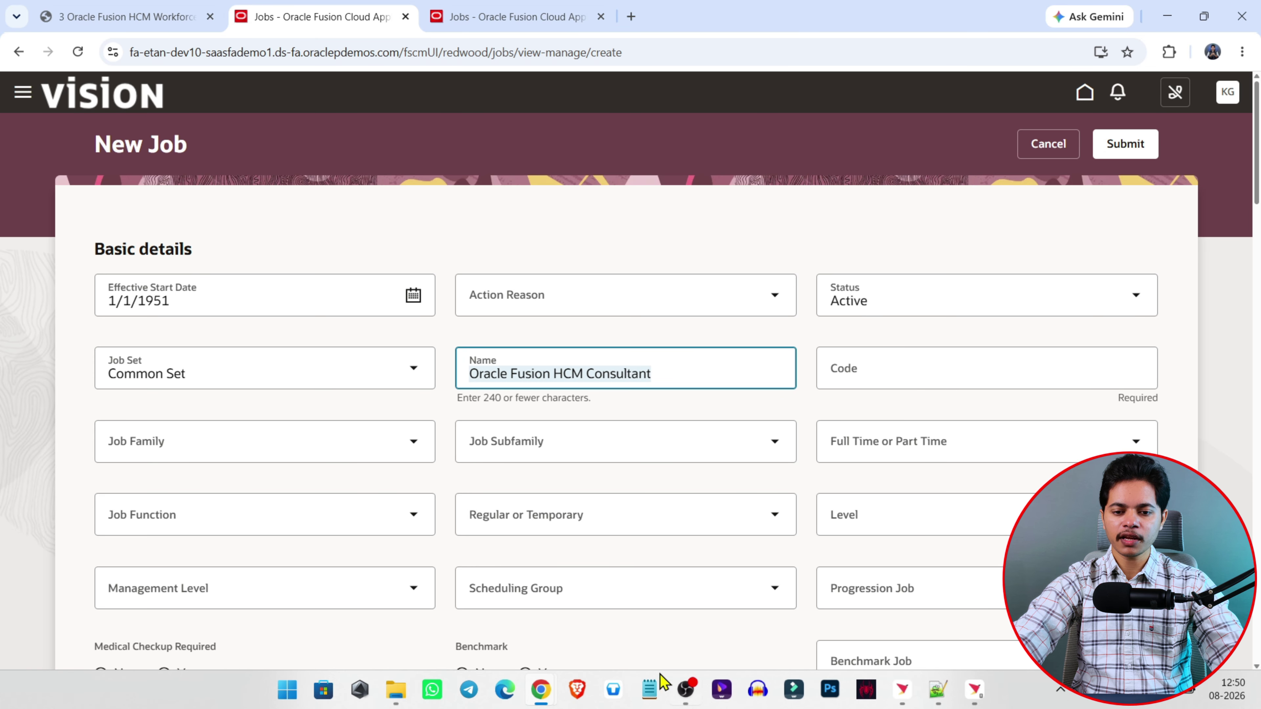
left_click(937, 689)
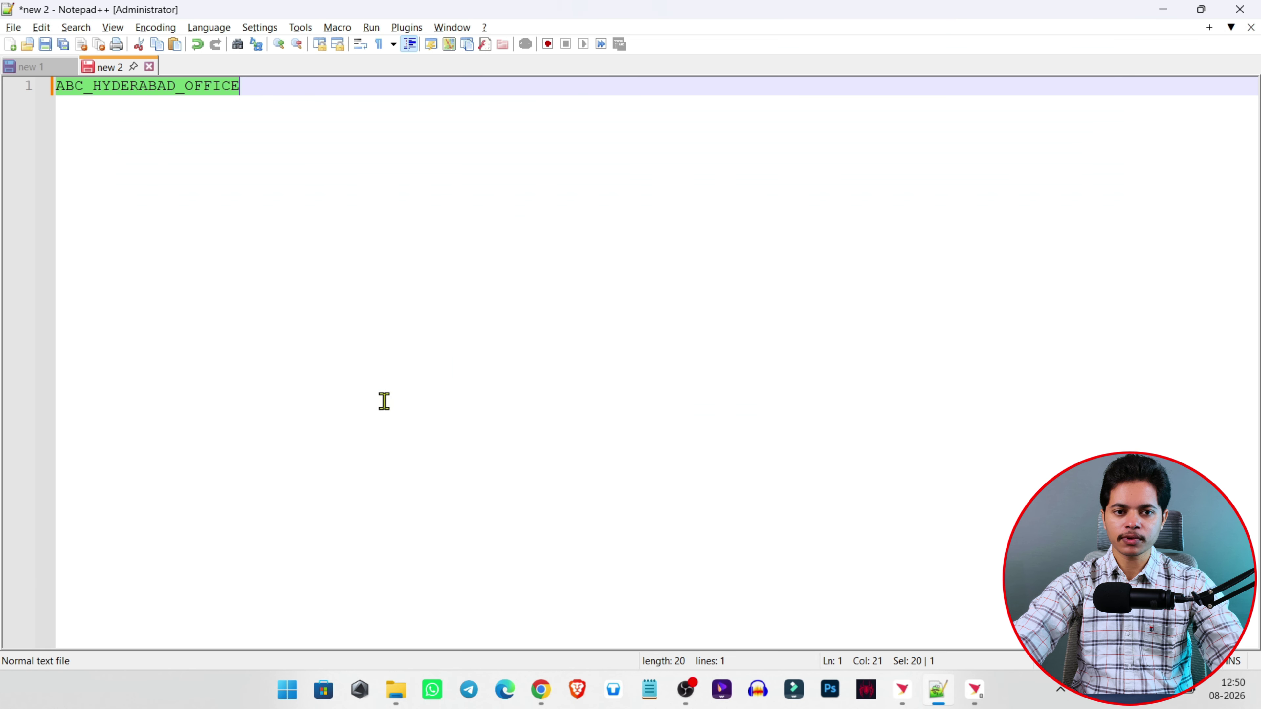
left_click_drag(282, 98, 43, 82)
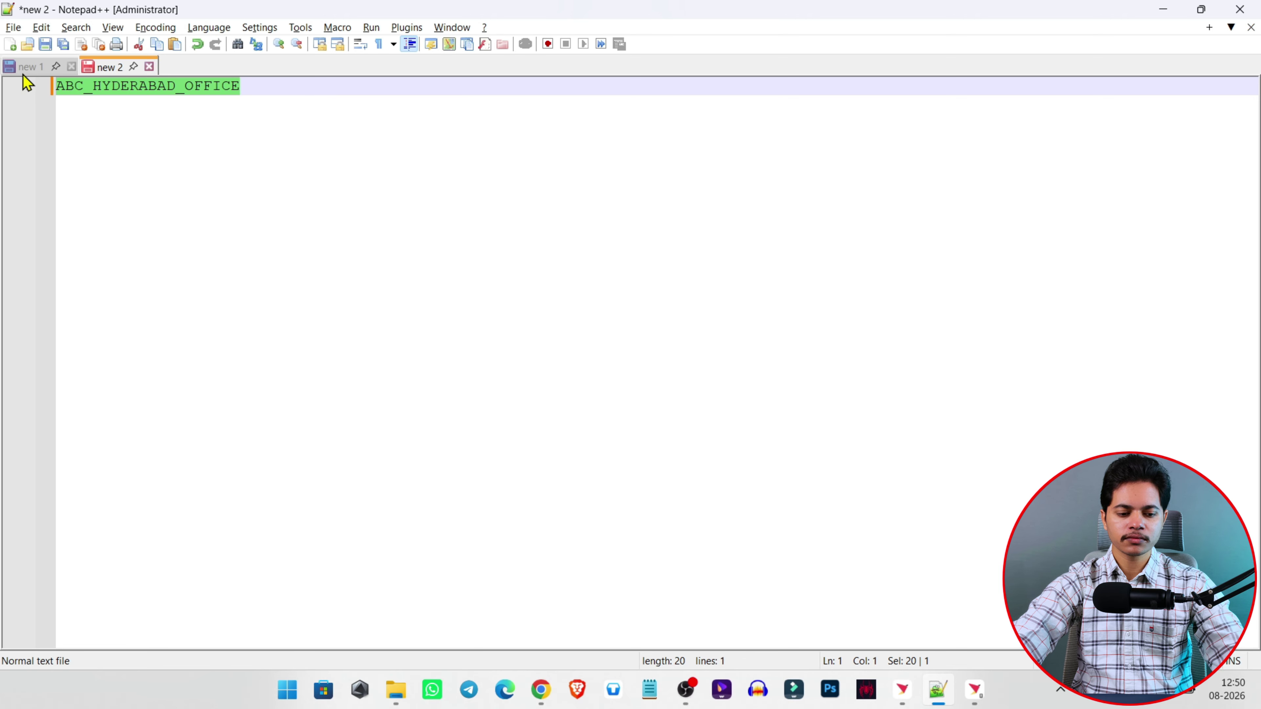
key("ctrl+v")
Step: Convert the pasted job name to uppercase
triple_click(149, 87)
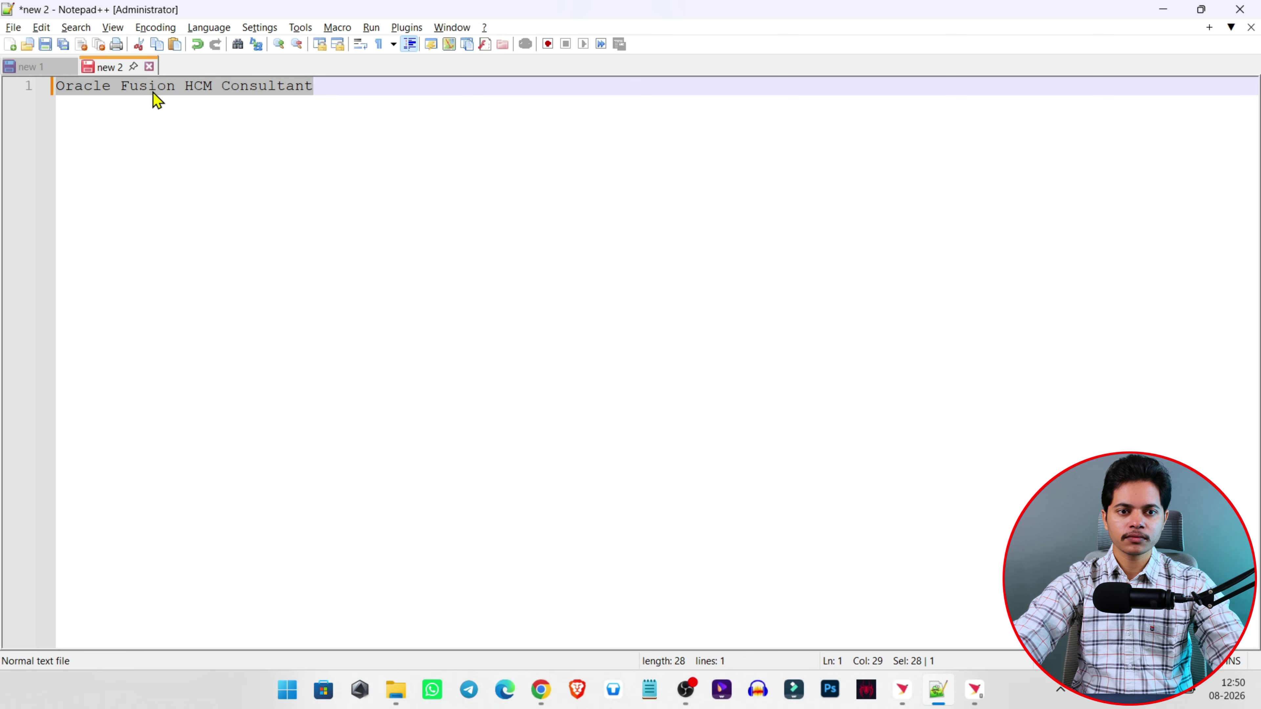
right_click(153, 93)
left_click(208, 312)
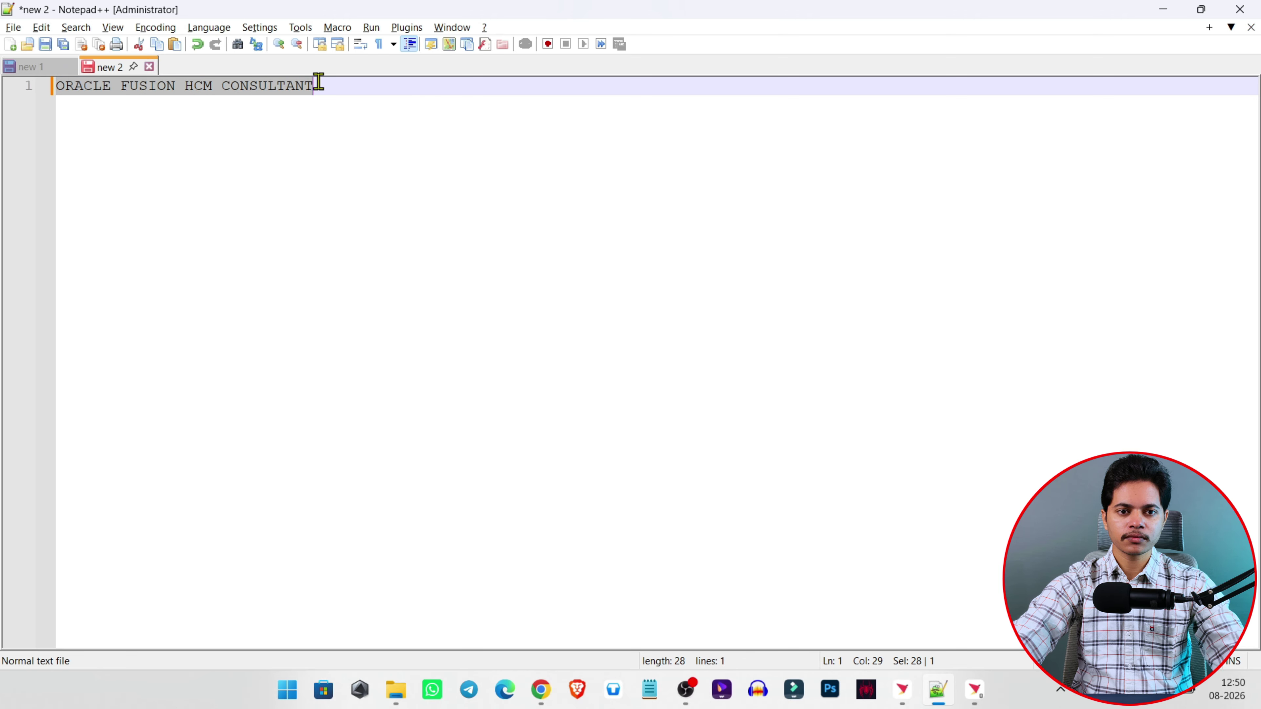
Step: Replace all spaces in the uppercase job name with underscores and close the Replace dialog
left_click(211, 87)
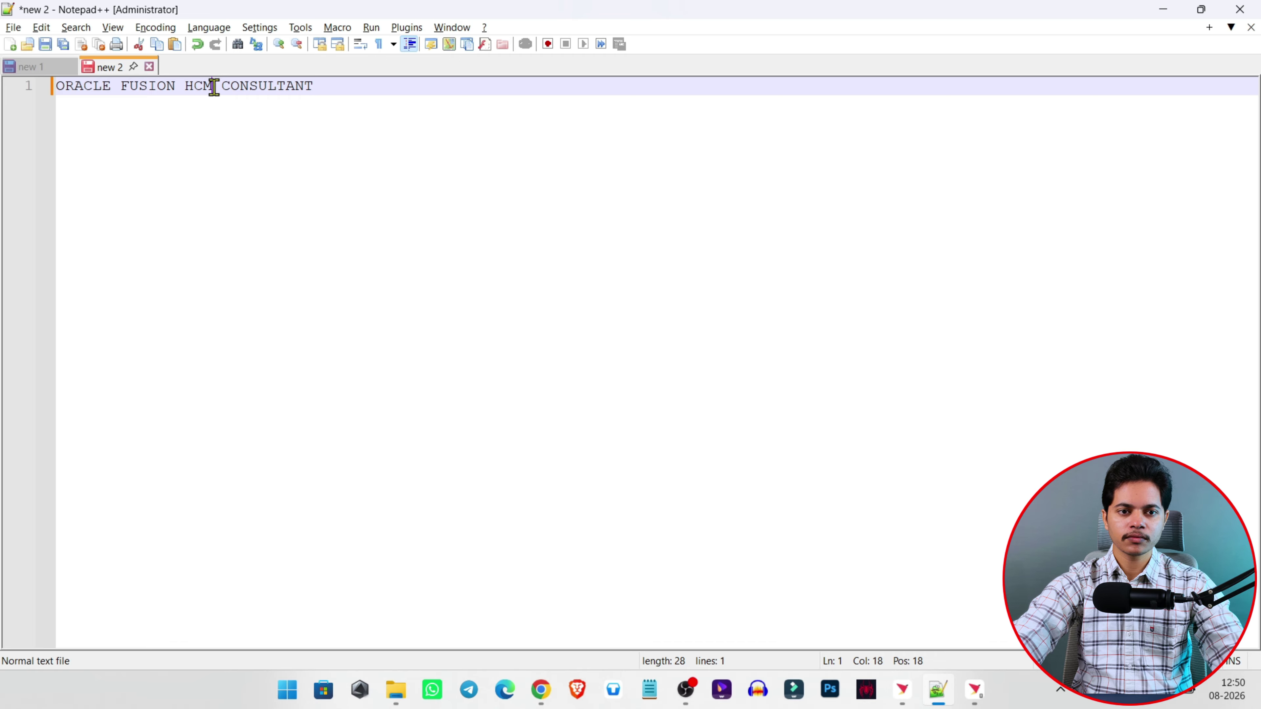
key("shift+Right")
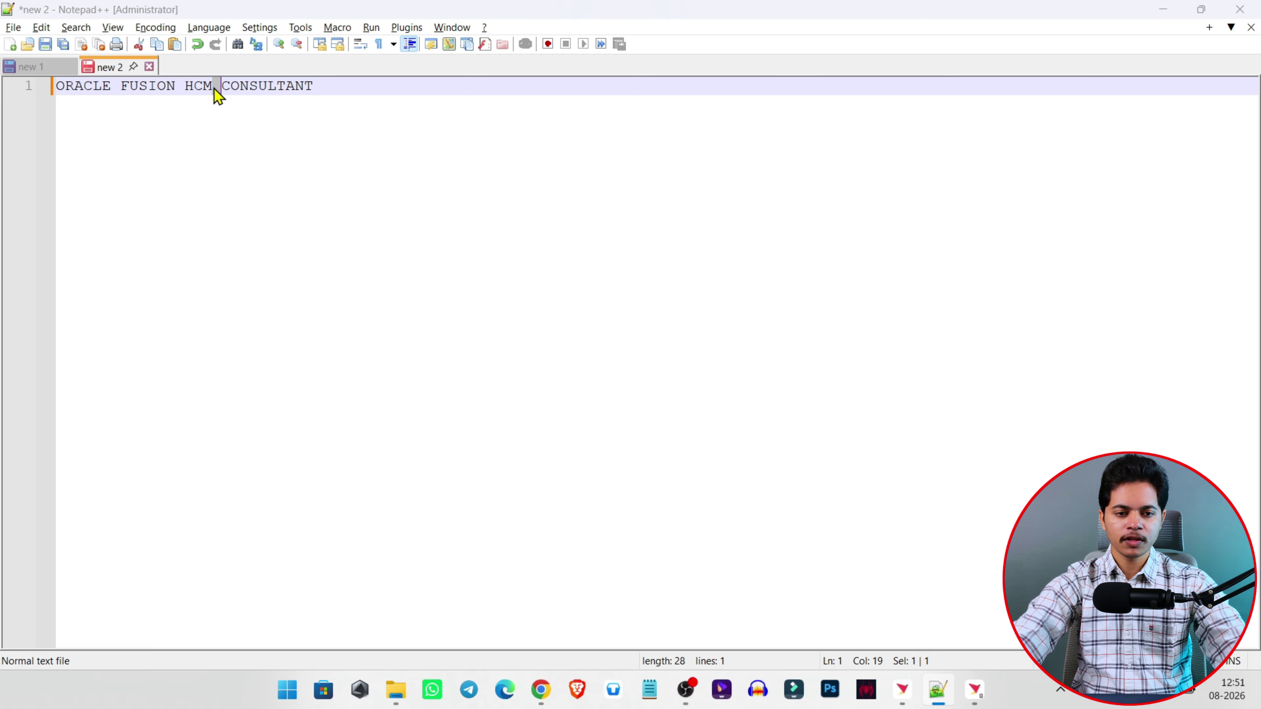
key("ctrl+h")
left_click(513, 293)
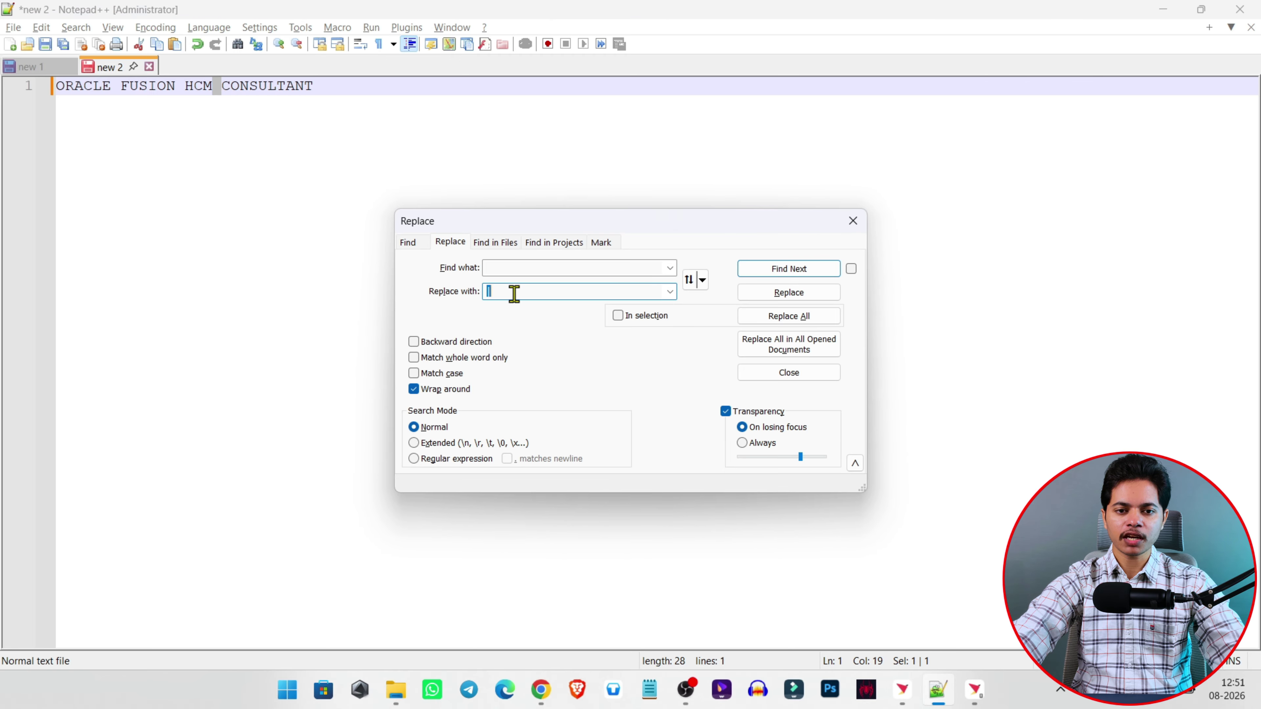
type("_")
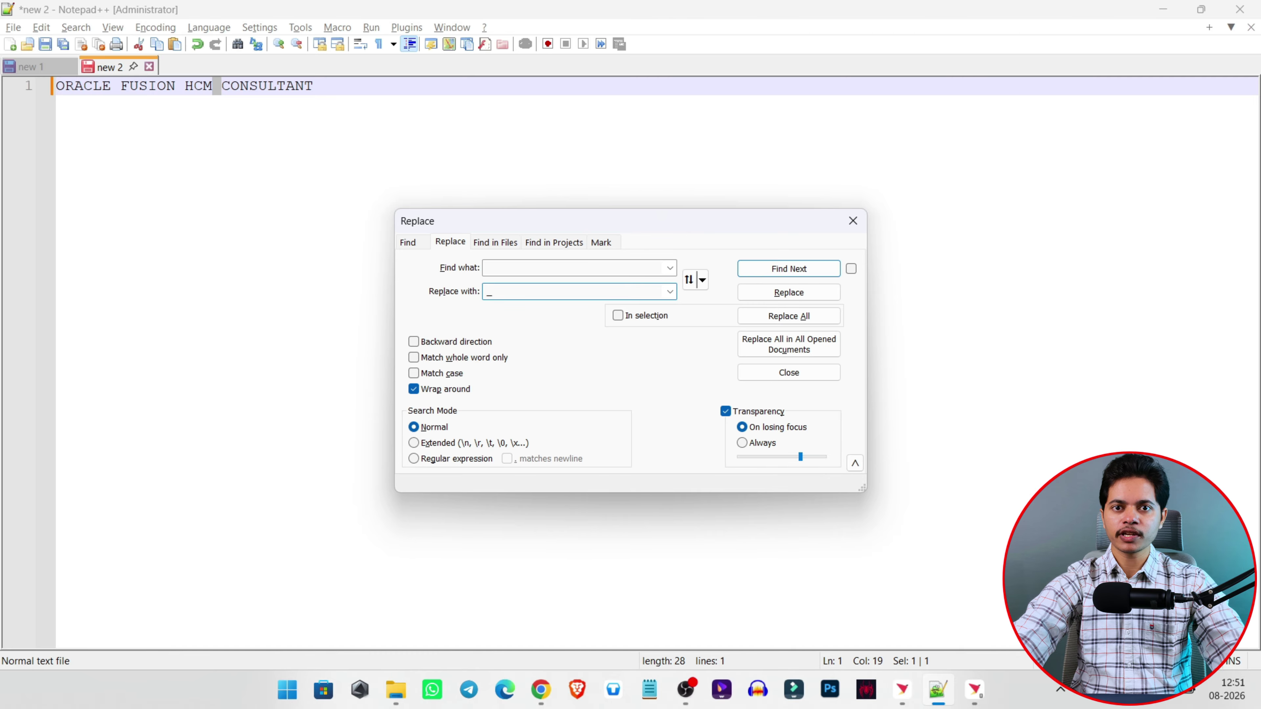
left_click(781, 273)
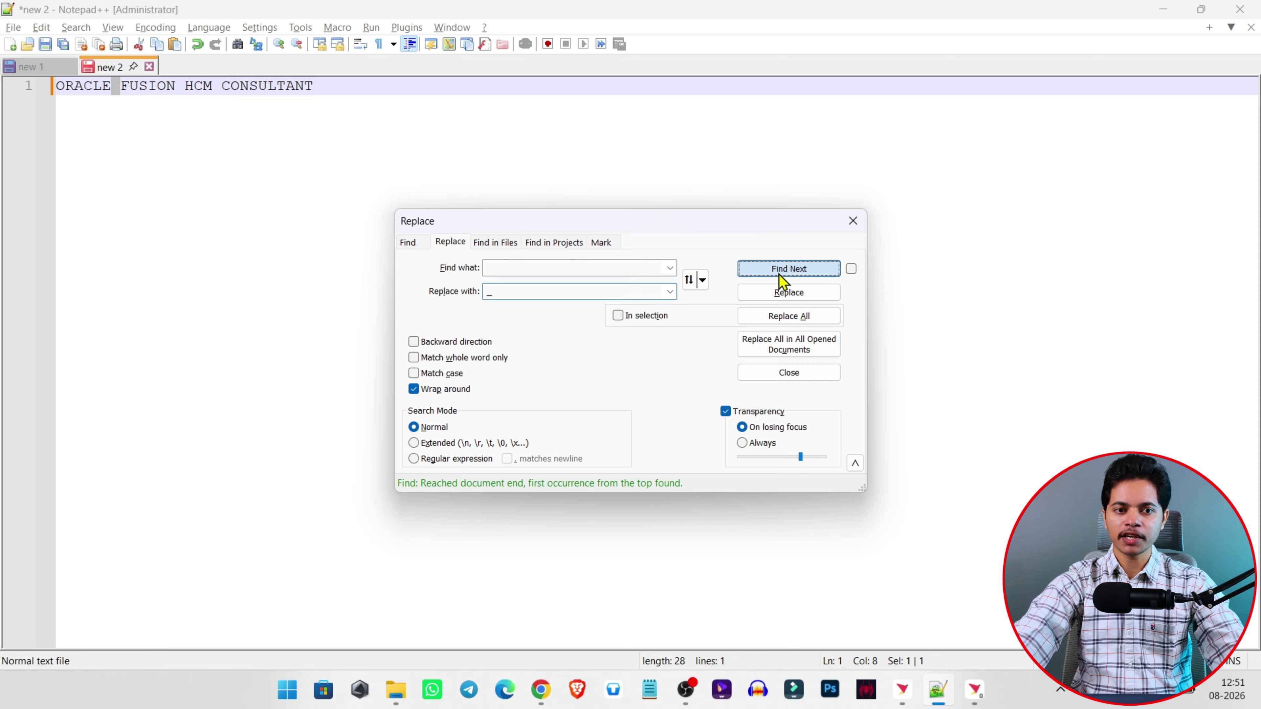
left_click(789, 316)
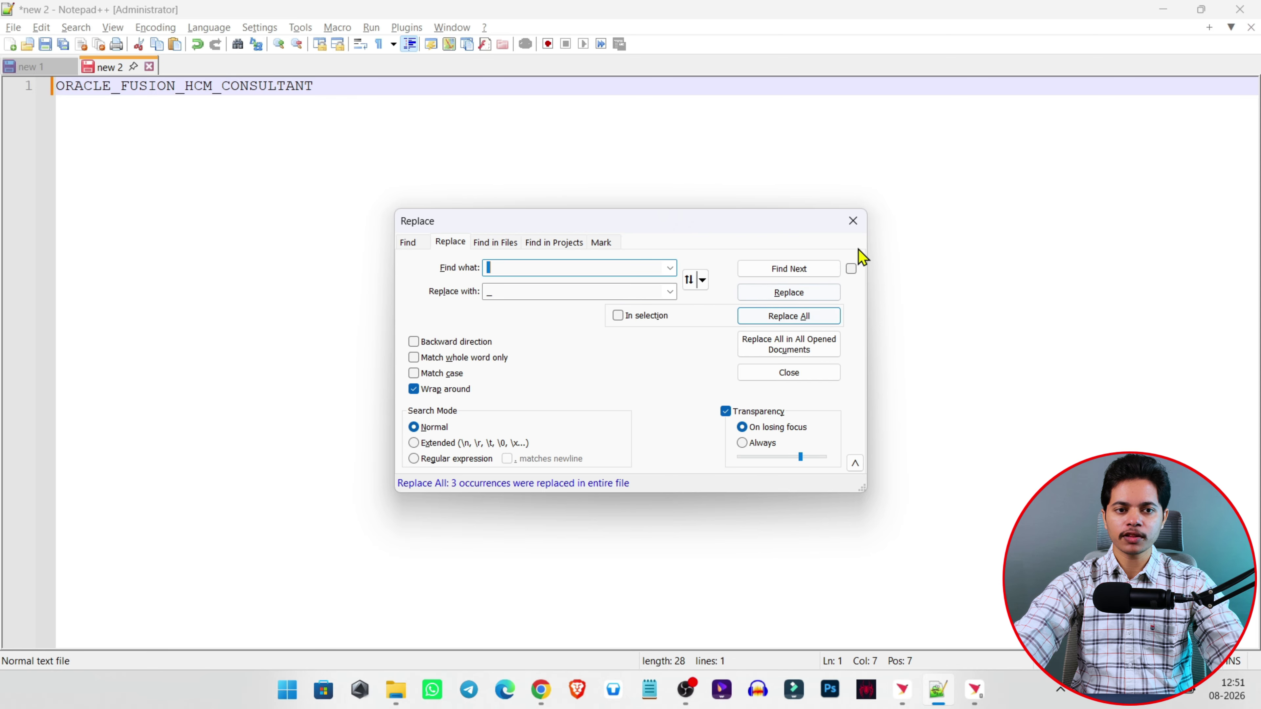
left_click(853, 220)
Step: Copy ORACLE_FUSION_HCM_CONSULTANT from Notepad++ and enter it as the new job's code in the browser
left_click_drag(354, 89, 5, 62)
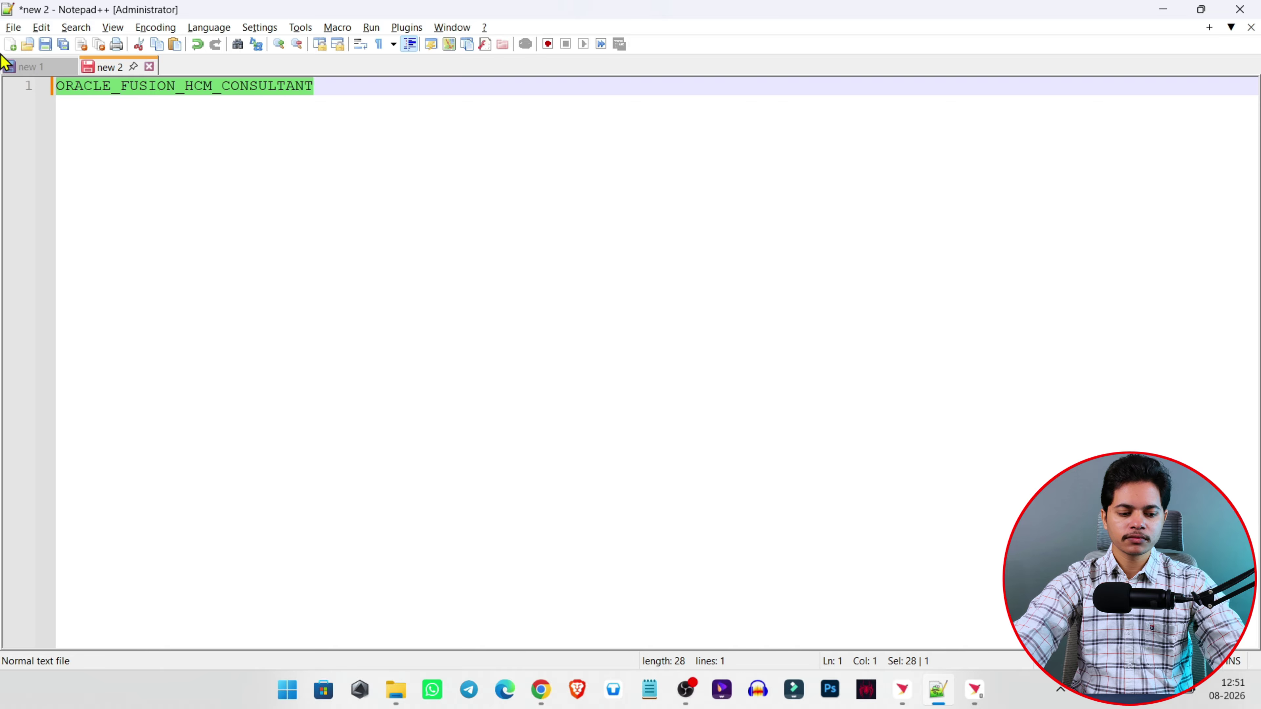
key("alt+Tab")
left_click(864, 378)
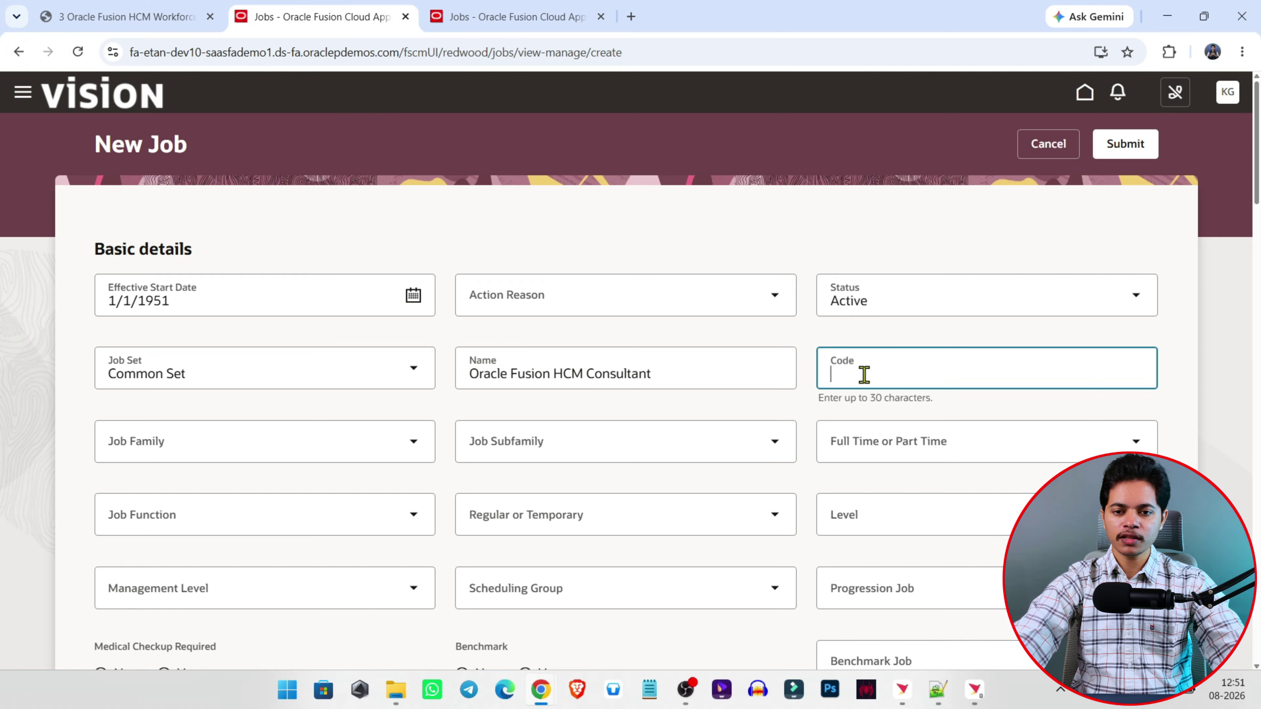
key("ctrl+v")
left_click(1186, 422)
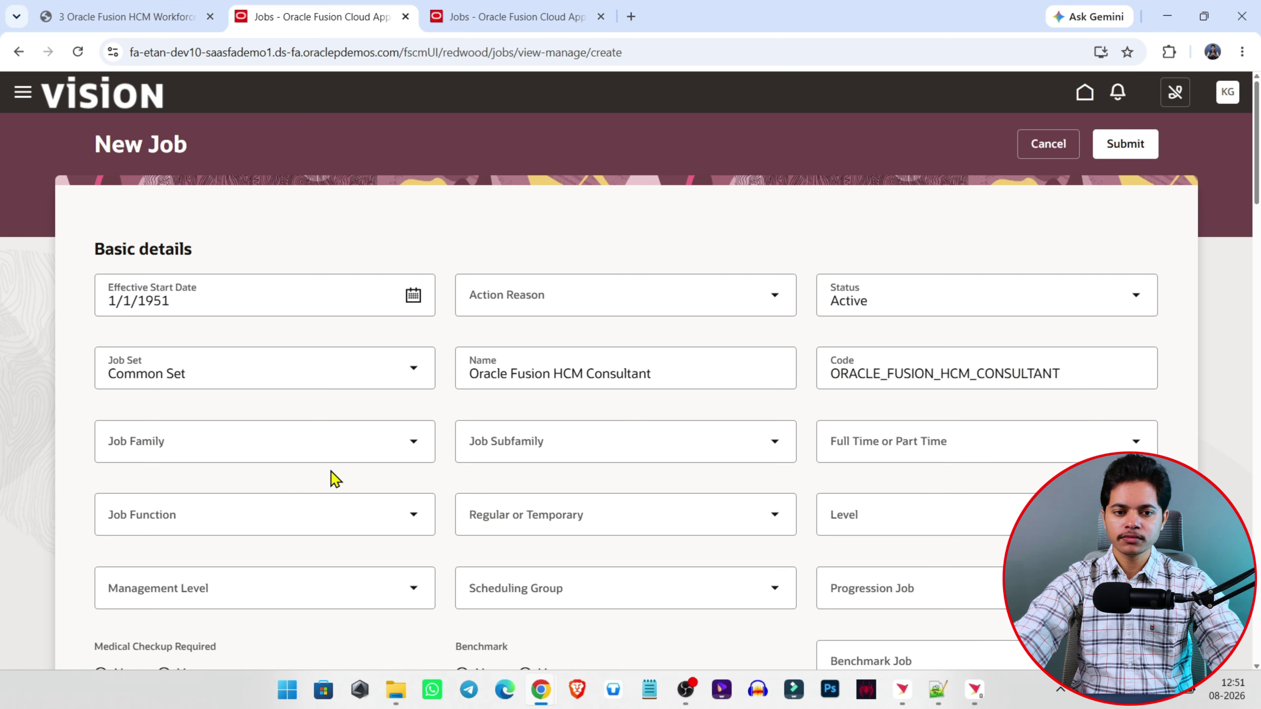
Step: Set the new job's family to Information Technology
left_click(233, 450)
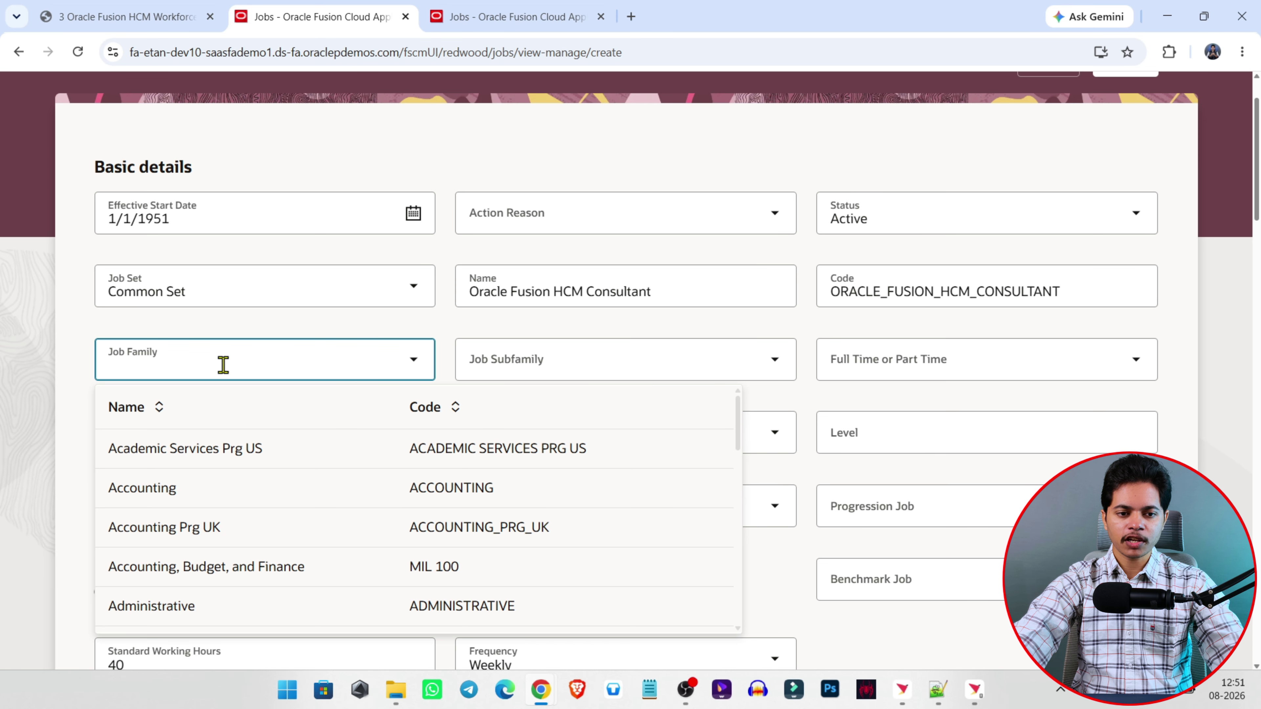
scroll(214, 484, "down", 3)
scroll(214, 484, "down", 3)
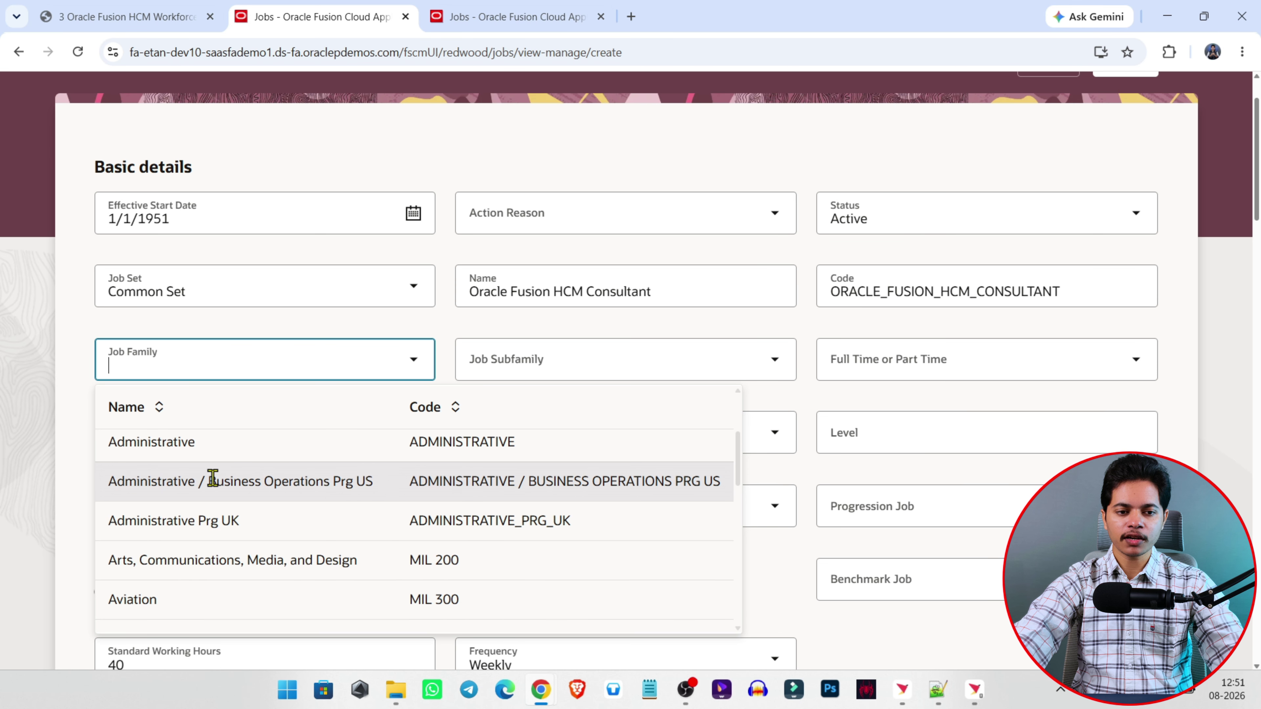
scroll(213, 478, "up", 4)
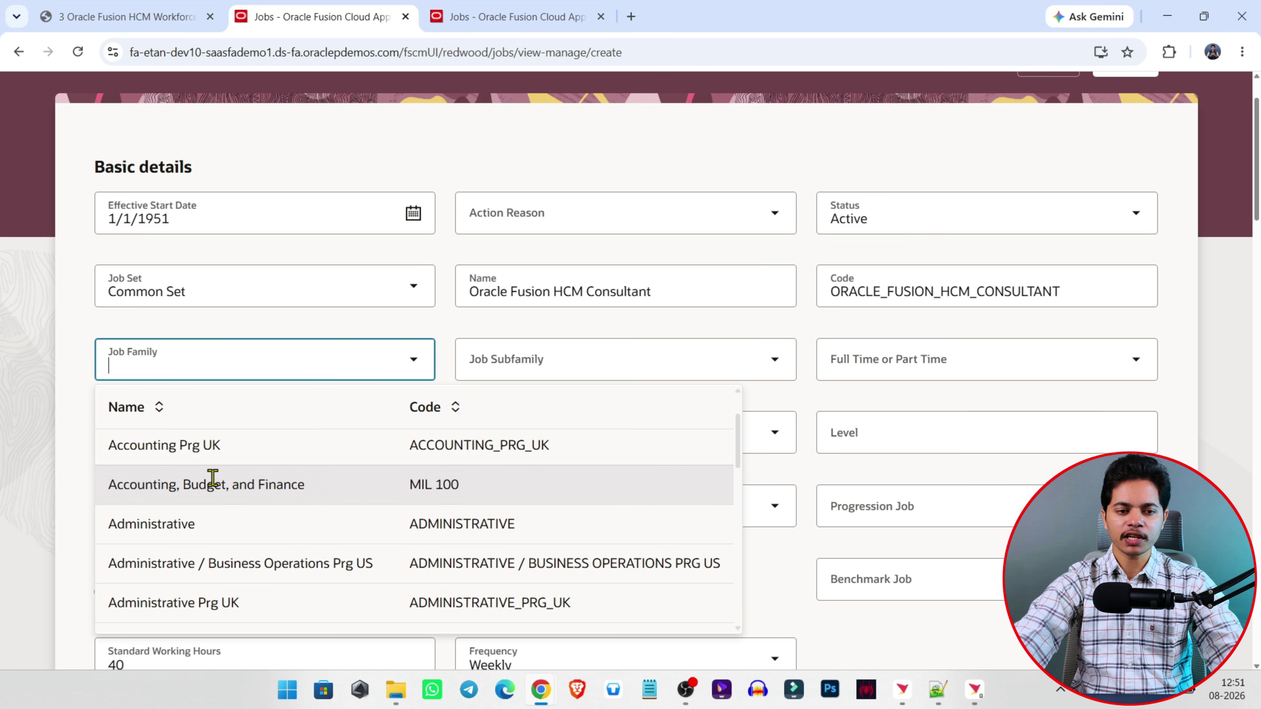
scroll(213, 478, "down", 10)
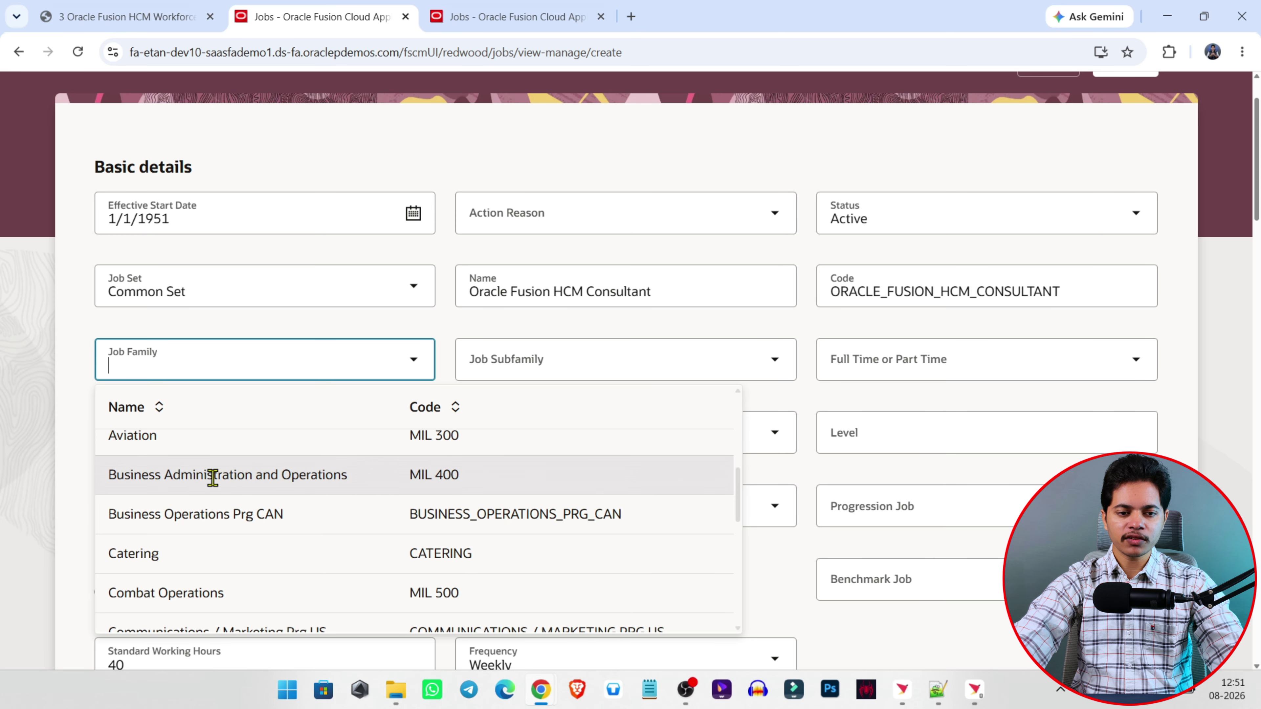
scroll(213, 478, "down", 8)
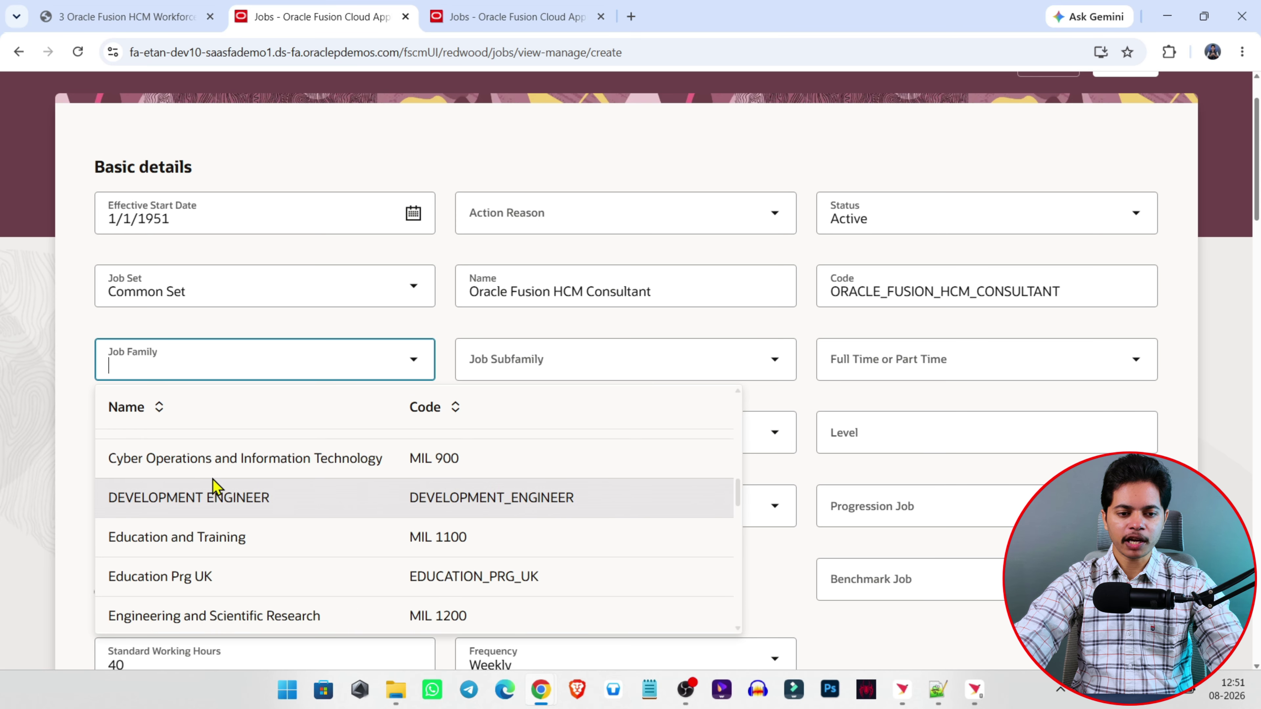
scroll(213, 481, "down", 15)
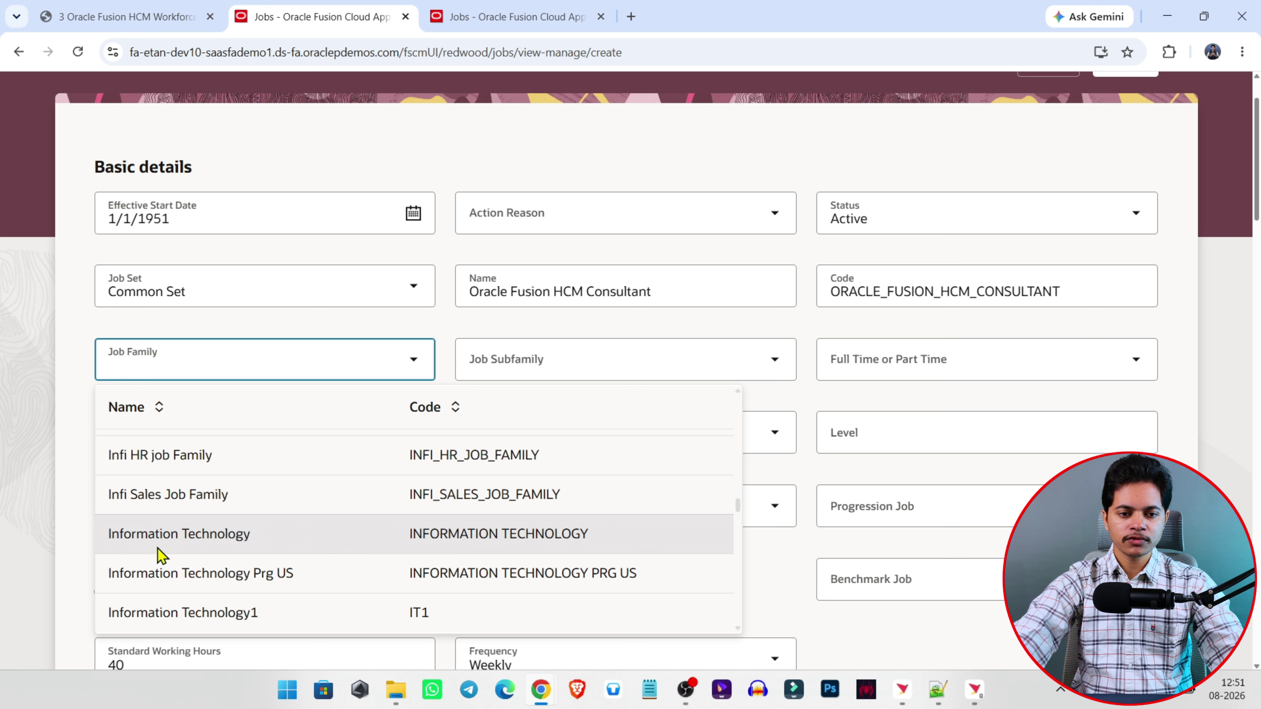
left_click(321, 546)
Step: Classify the new job as Full time, leaving the job subfamily blank
left_click(620, 366)
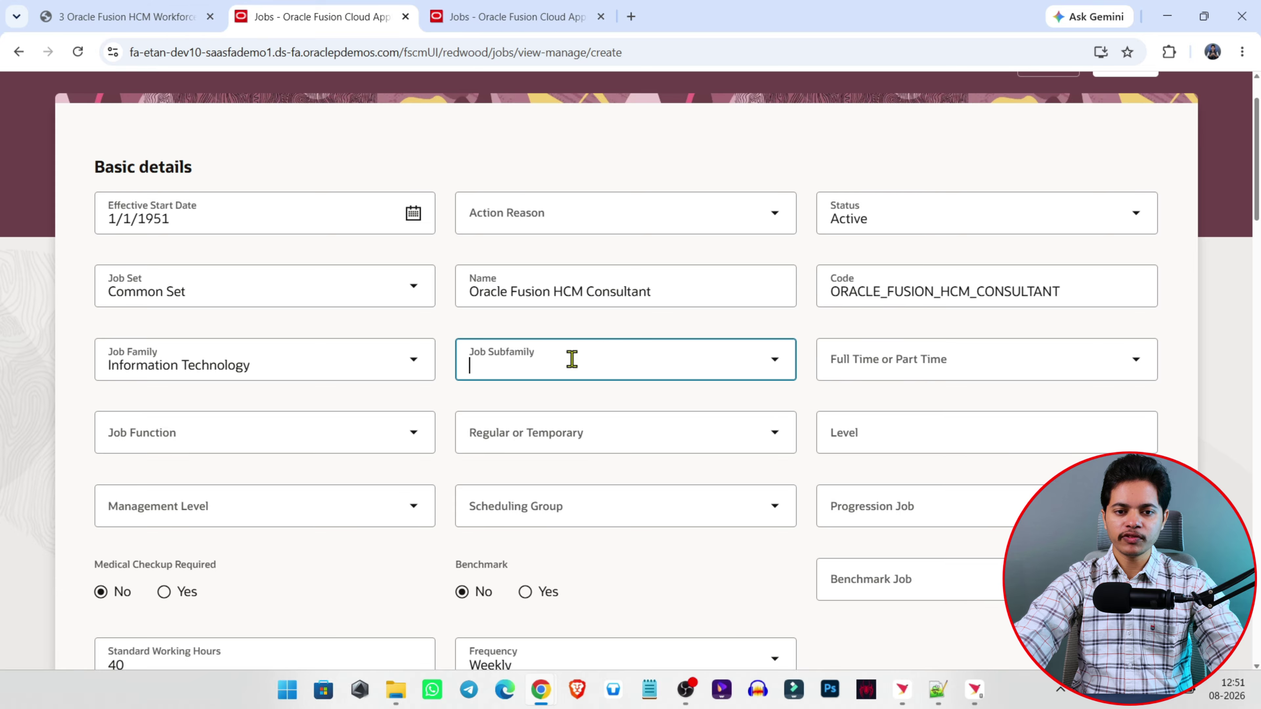
left_click(872, 369)
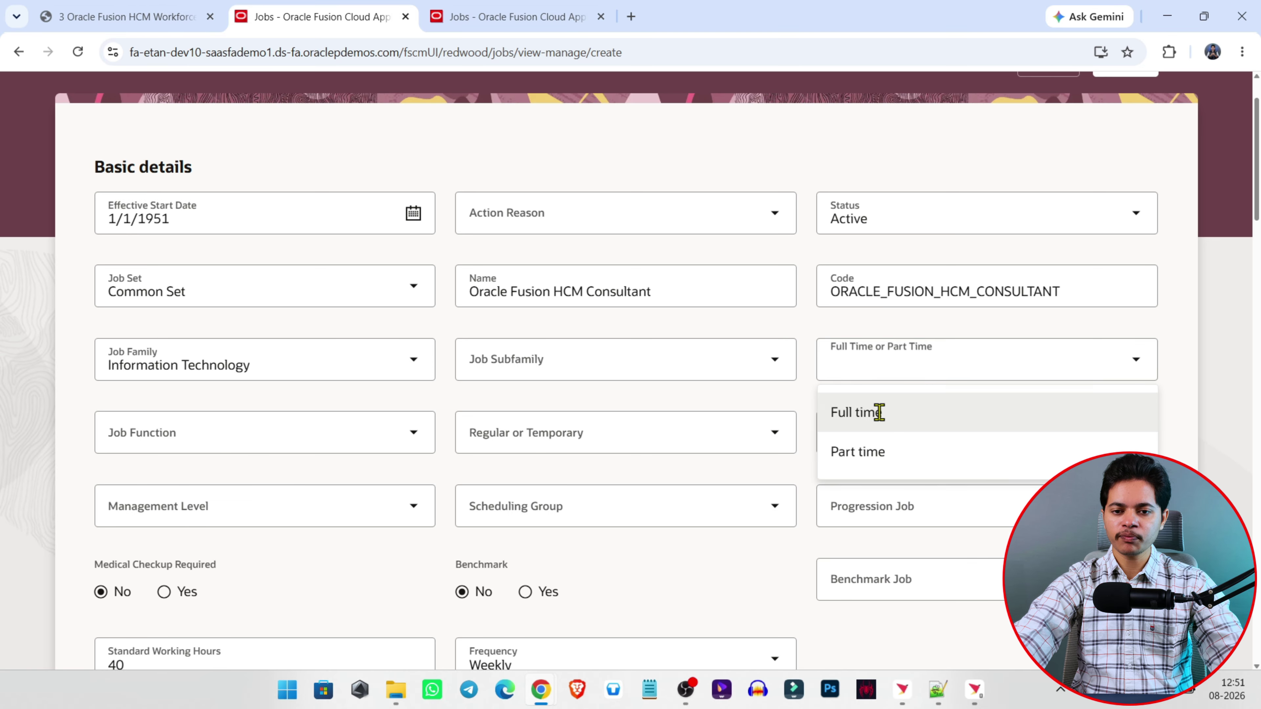
left_click(880, 409)
left_click(1101, 288)
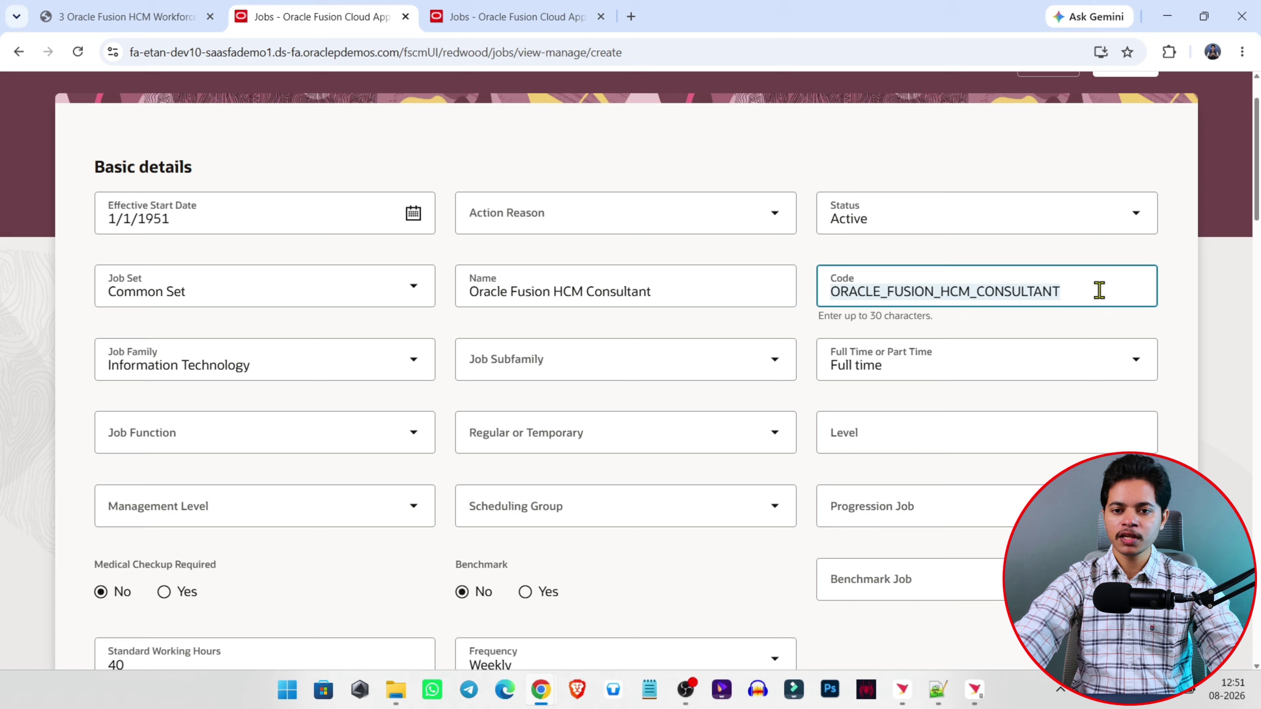
left_click(475, 293)
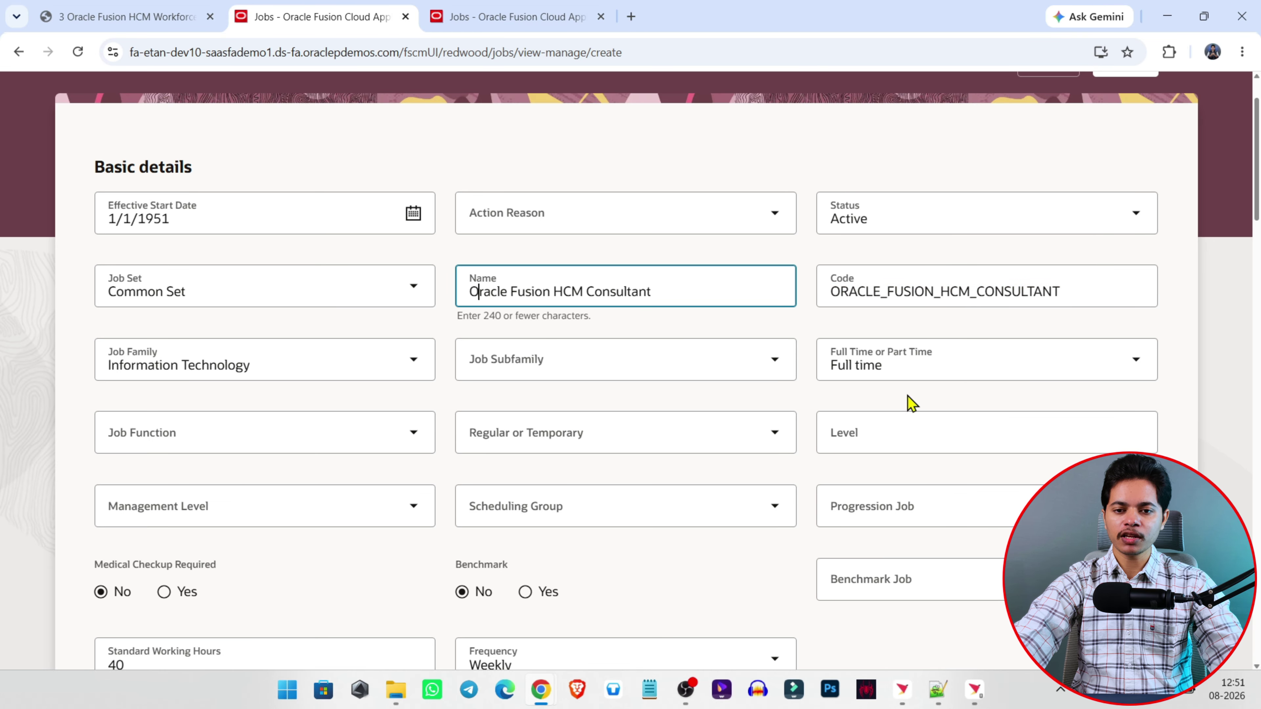
left_click(912, 363)
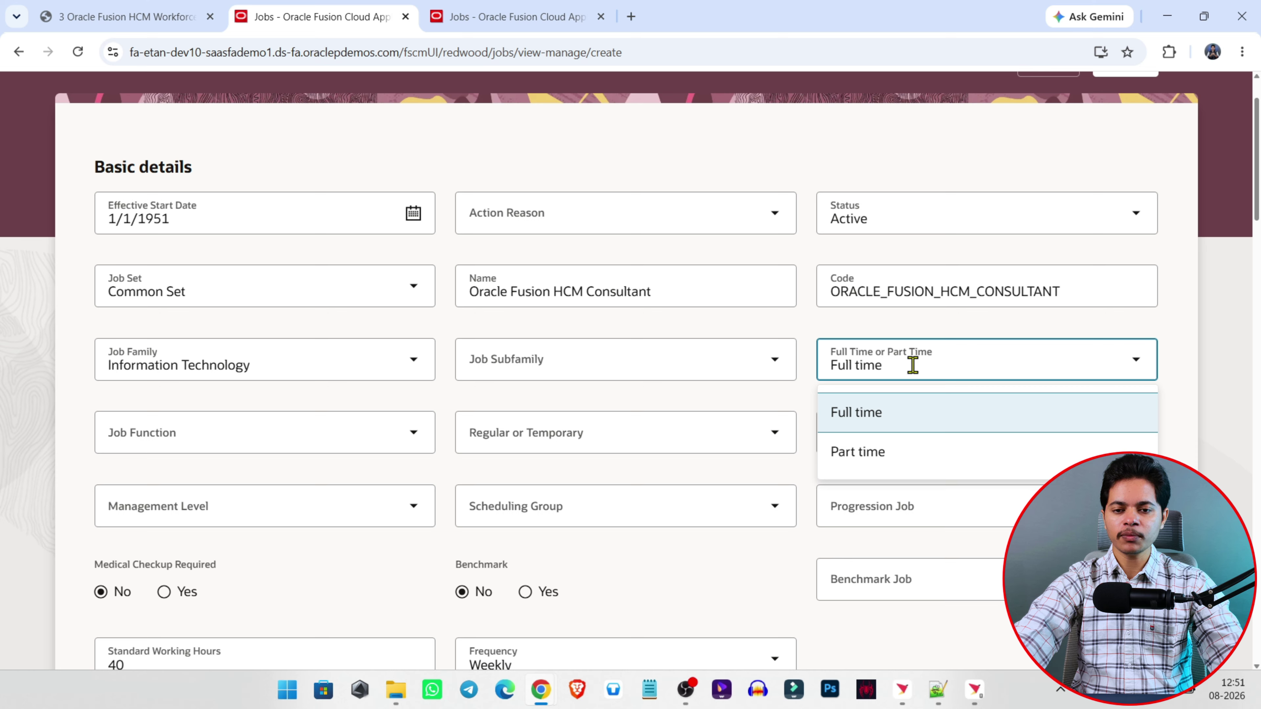
left_click(1191, 370)
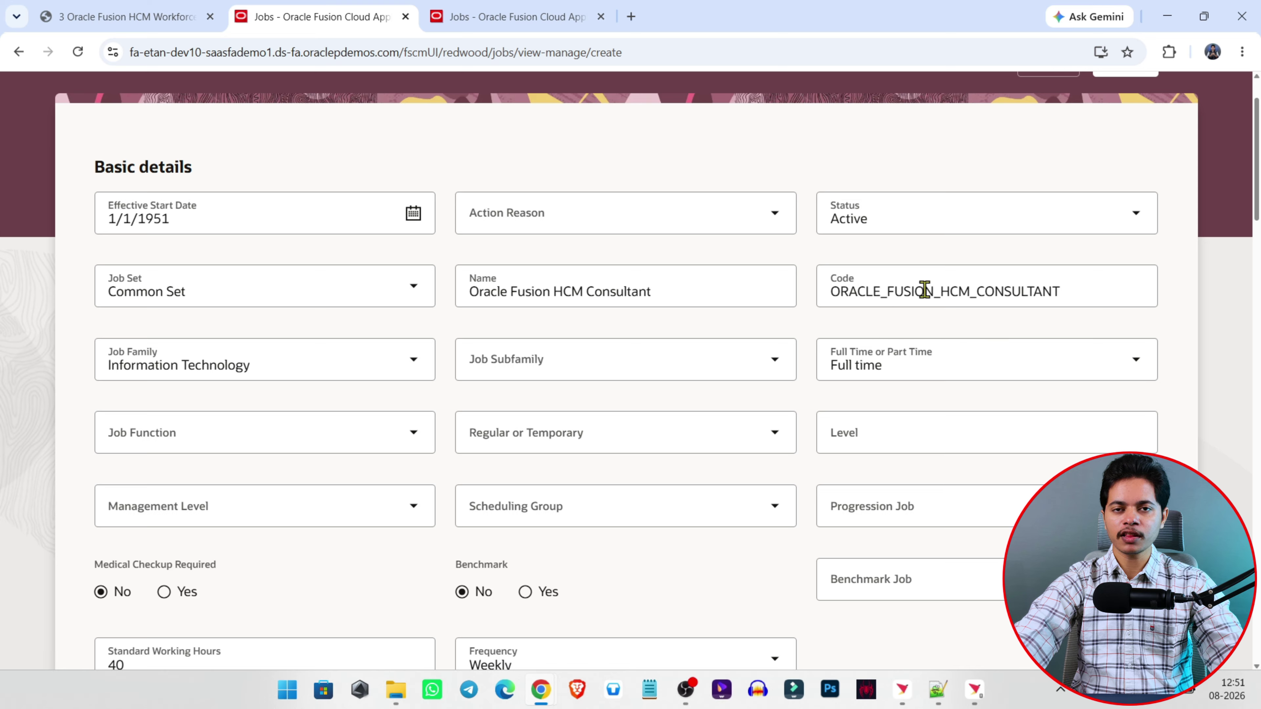
Step: Classify the job as Regular, leaving the job function and level blank
left_click(407, 432)
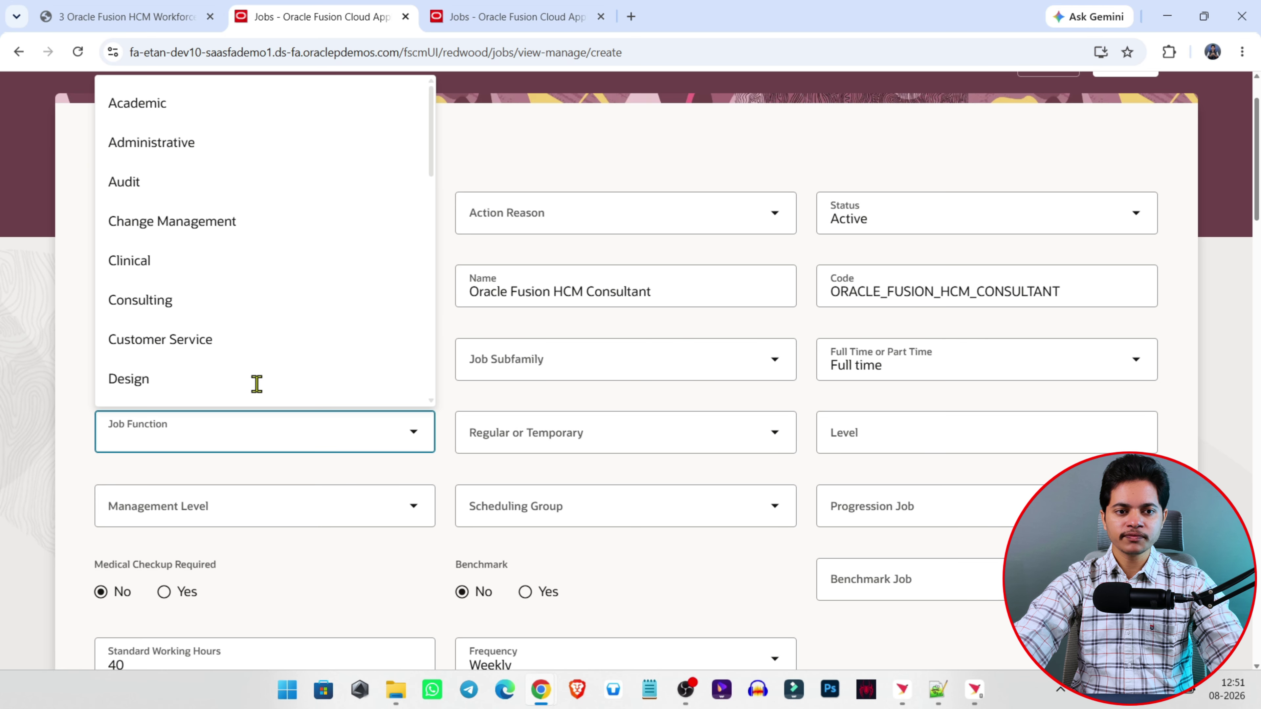
left_click(516, 467)
left_click(895, 445)
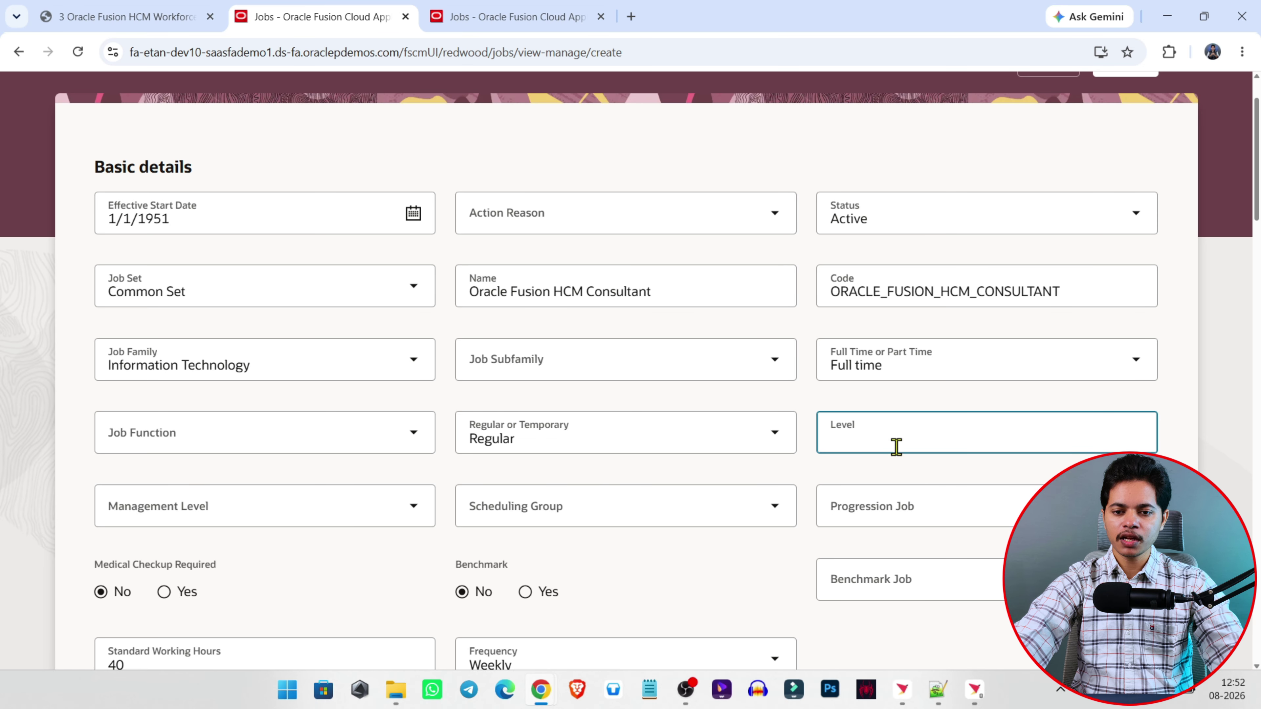
Step: Review the remaining basic details, including the standard working hours and the available frequency options
scroll(951, 478, "down", 2)
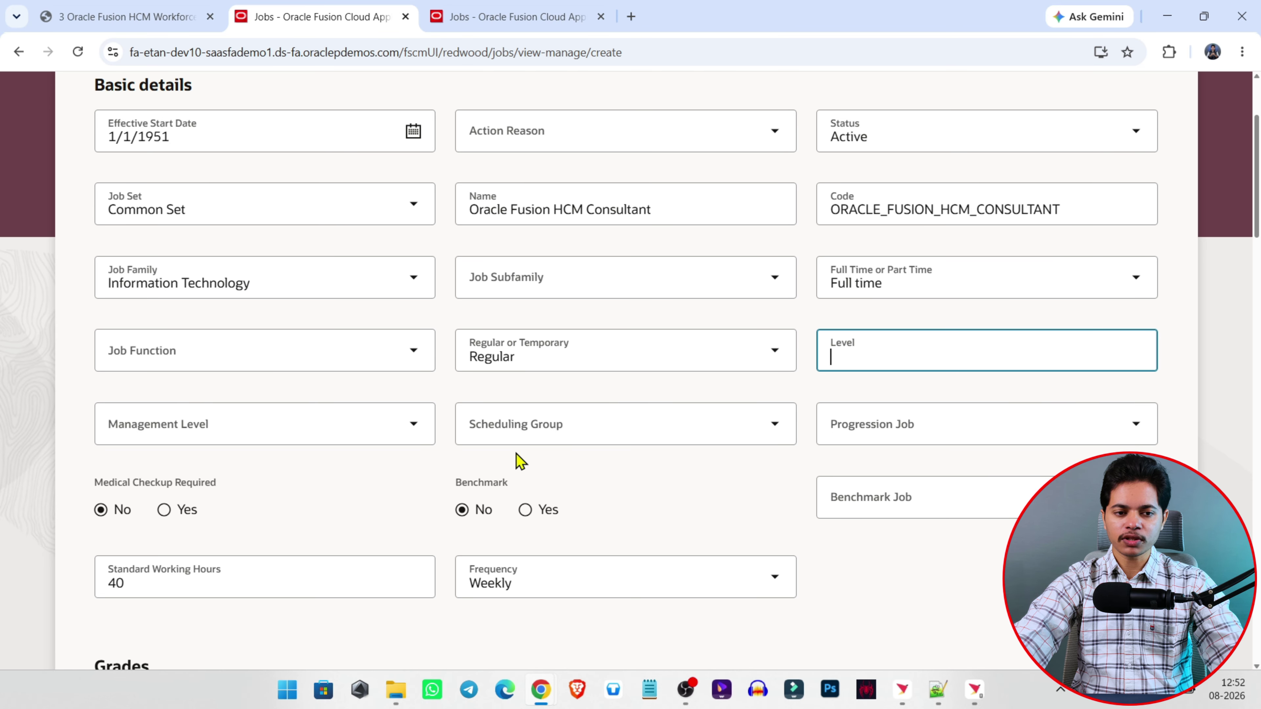
scroll(1032, 452, "down", 2)
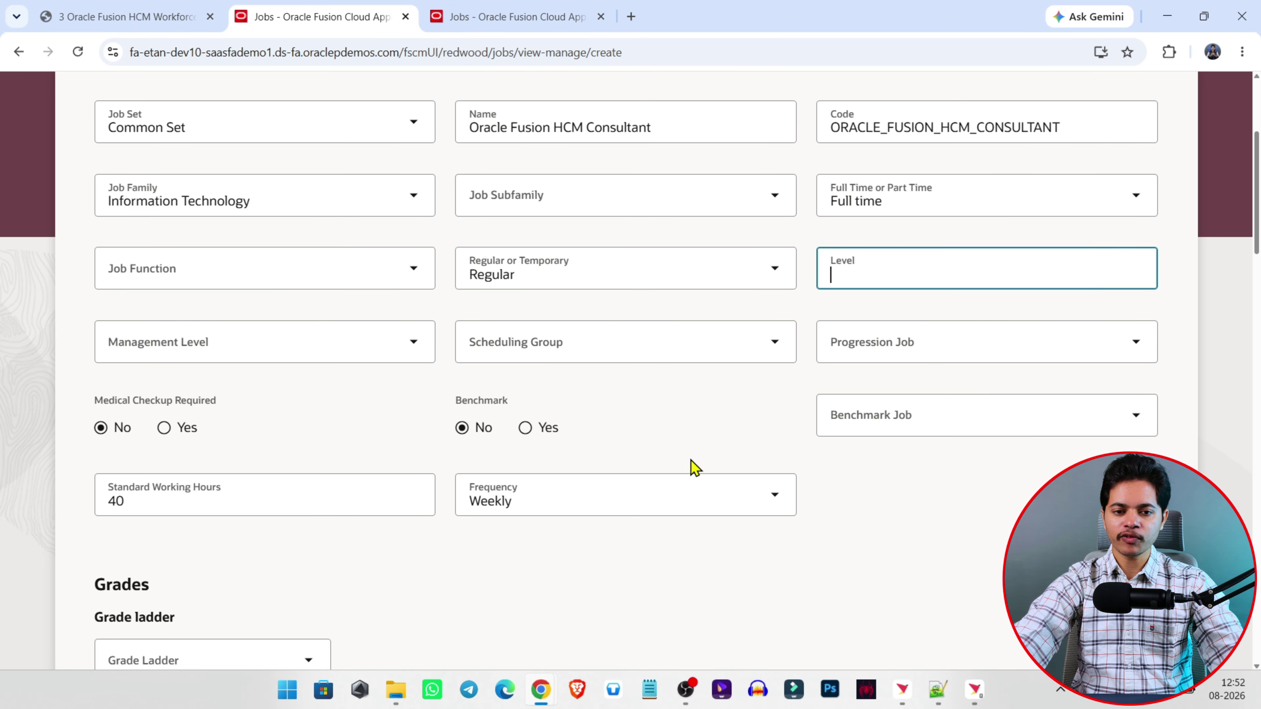
scroll(696, 467, "down", 4)
scroll(459, 375, "down", 2)
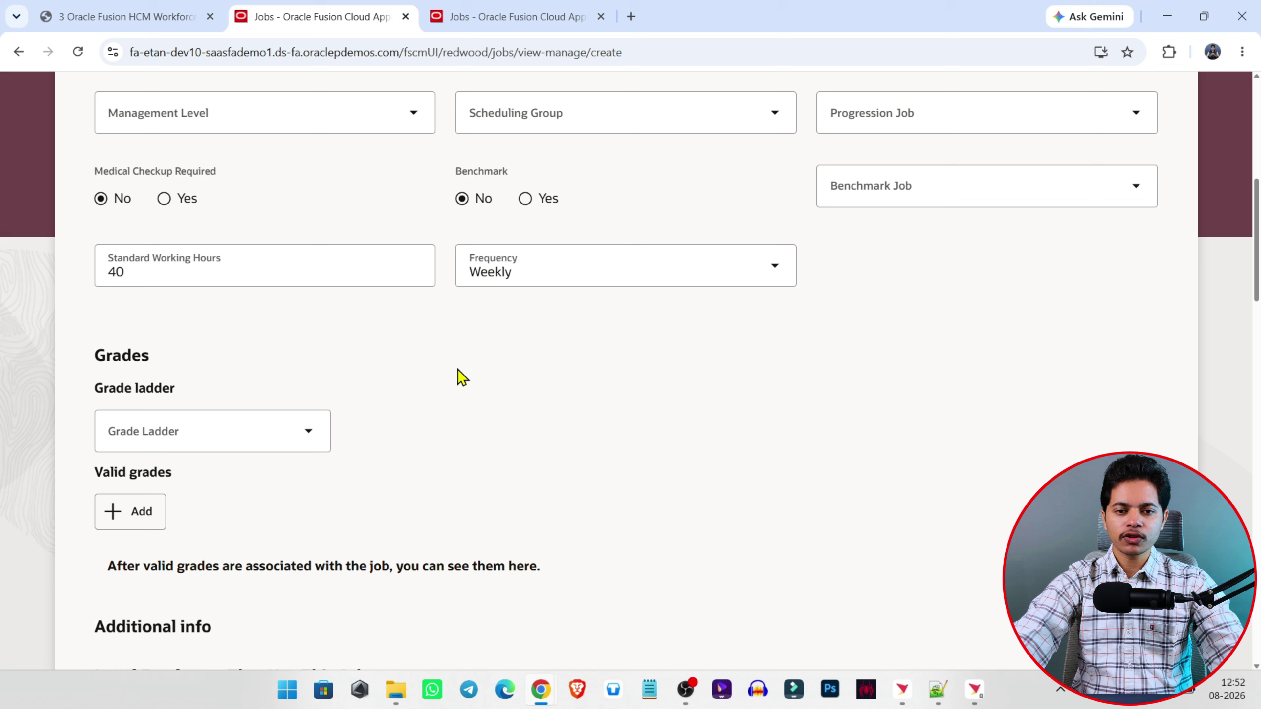
left_click(562, 274)
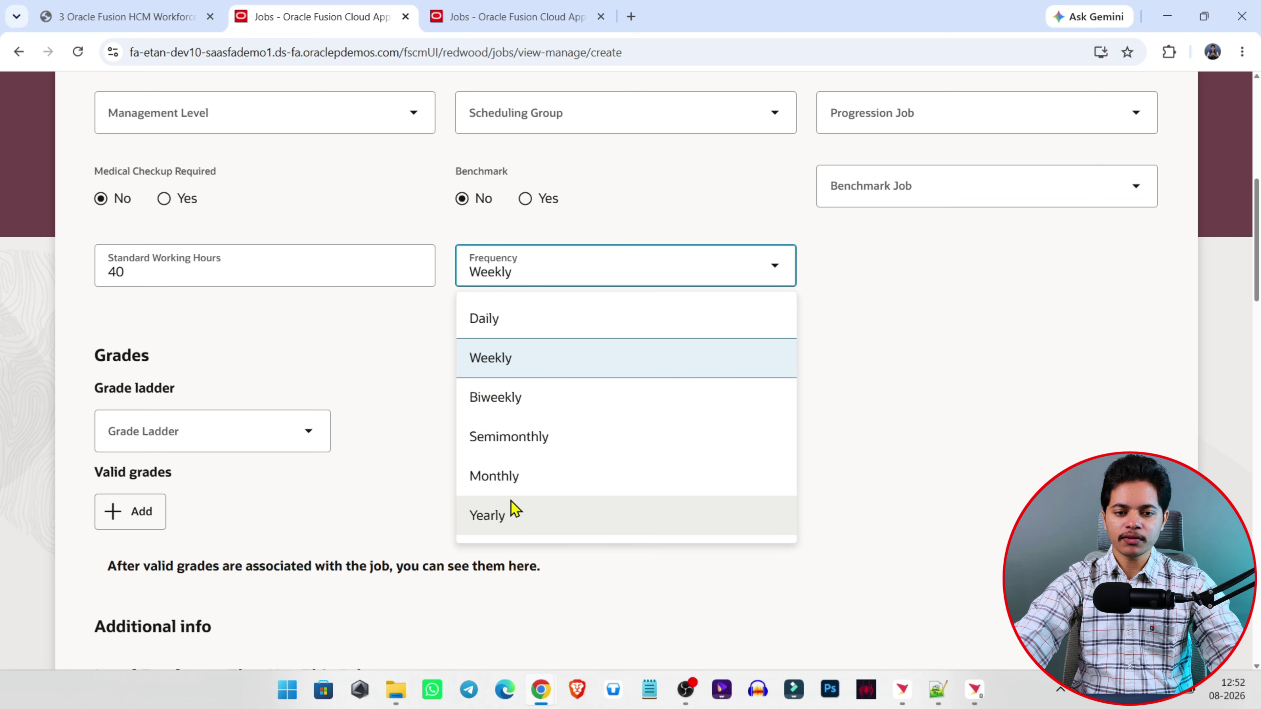
left_click(370, 347)
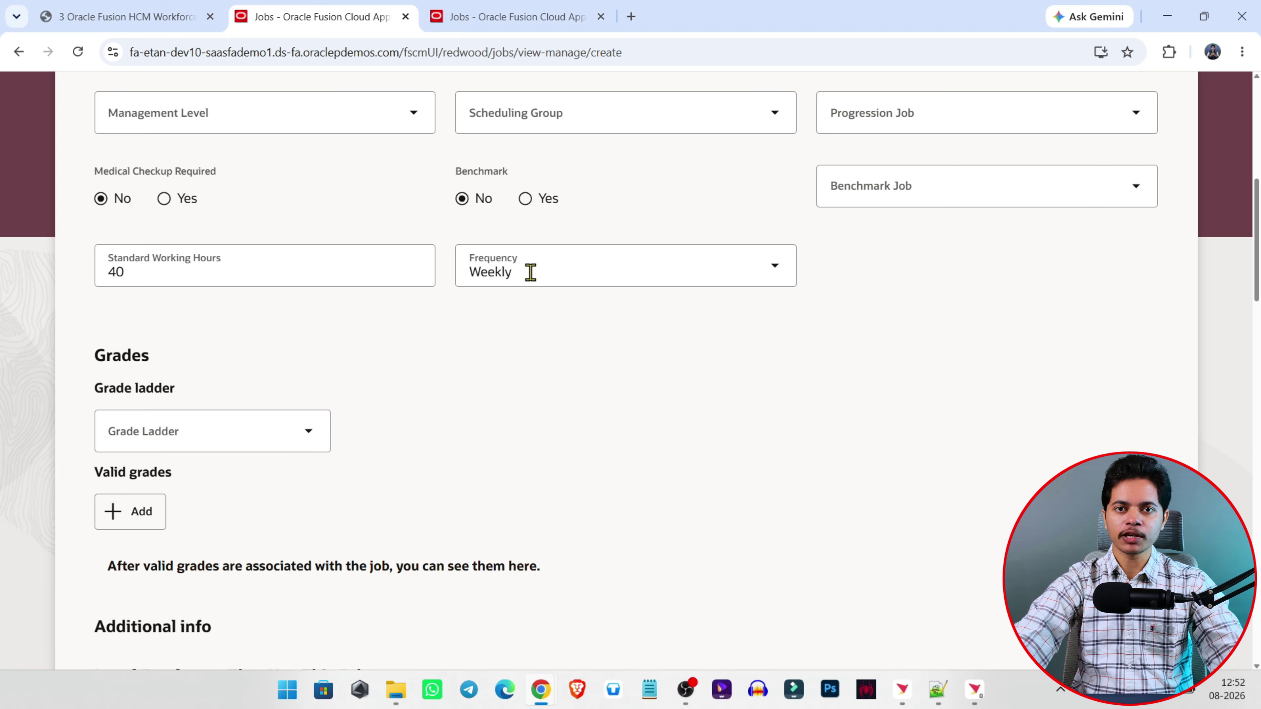
Step: Set the job's grade ladder to Syntec Non Cadre in the Grades section
scroll(530, 272, "down", 3)
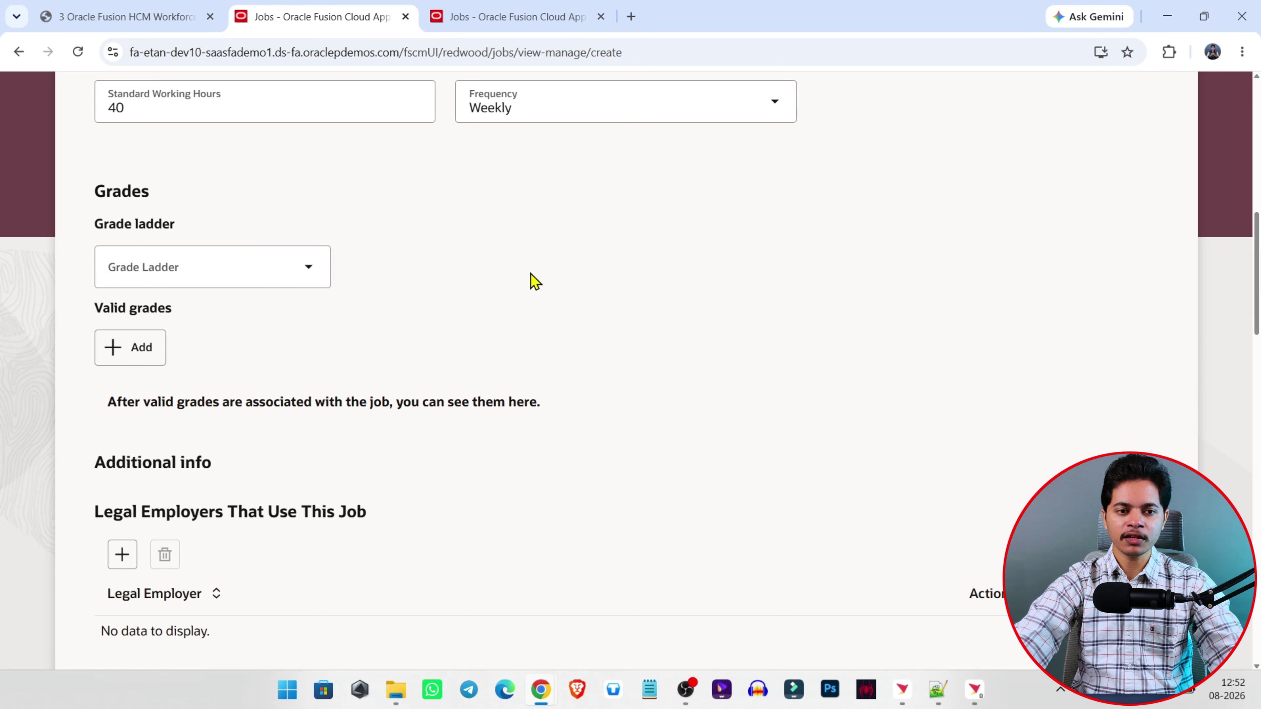
left_click(294, 279)
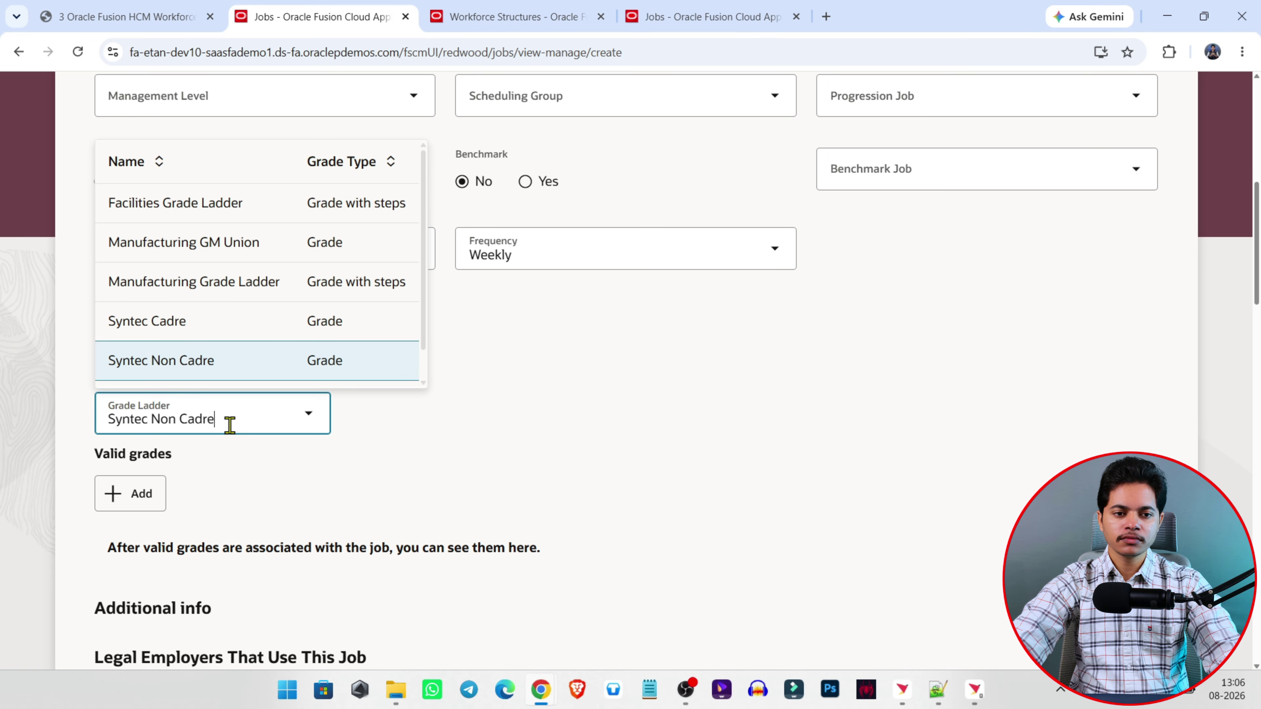
scroll(370, 310, "up", 2)
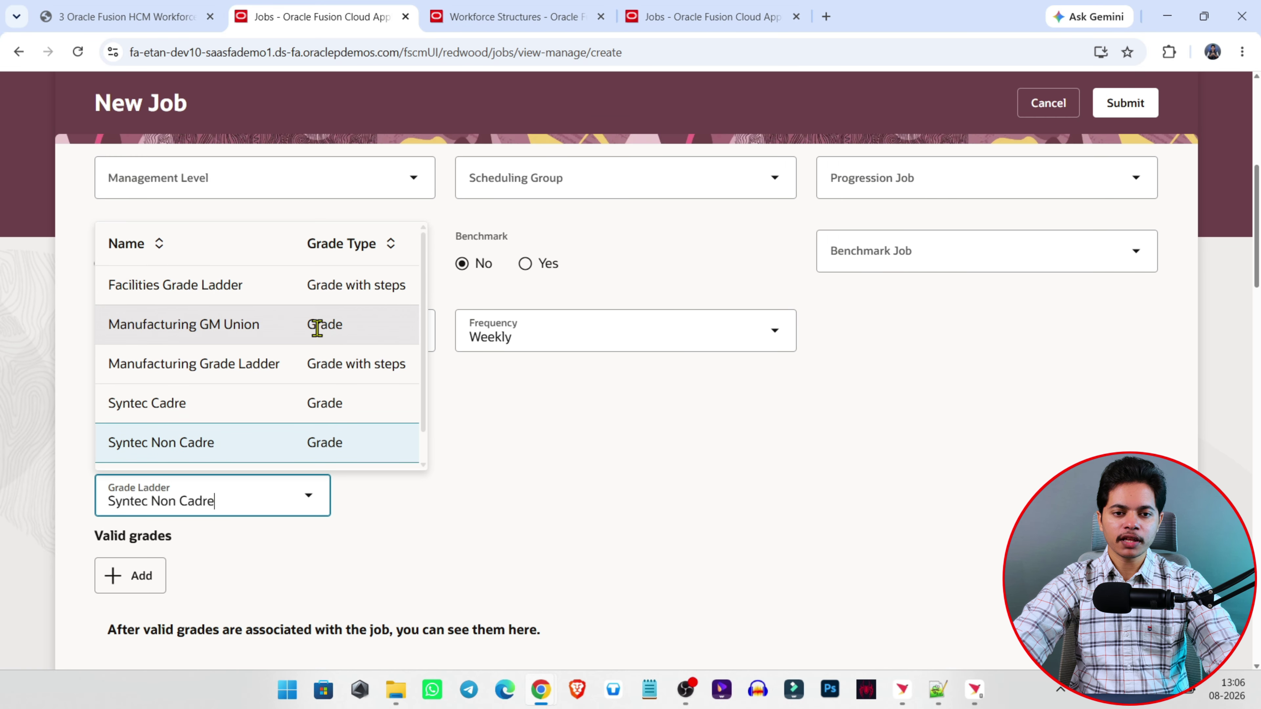
left_click(552, 447)
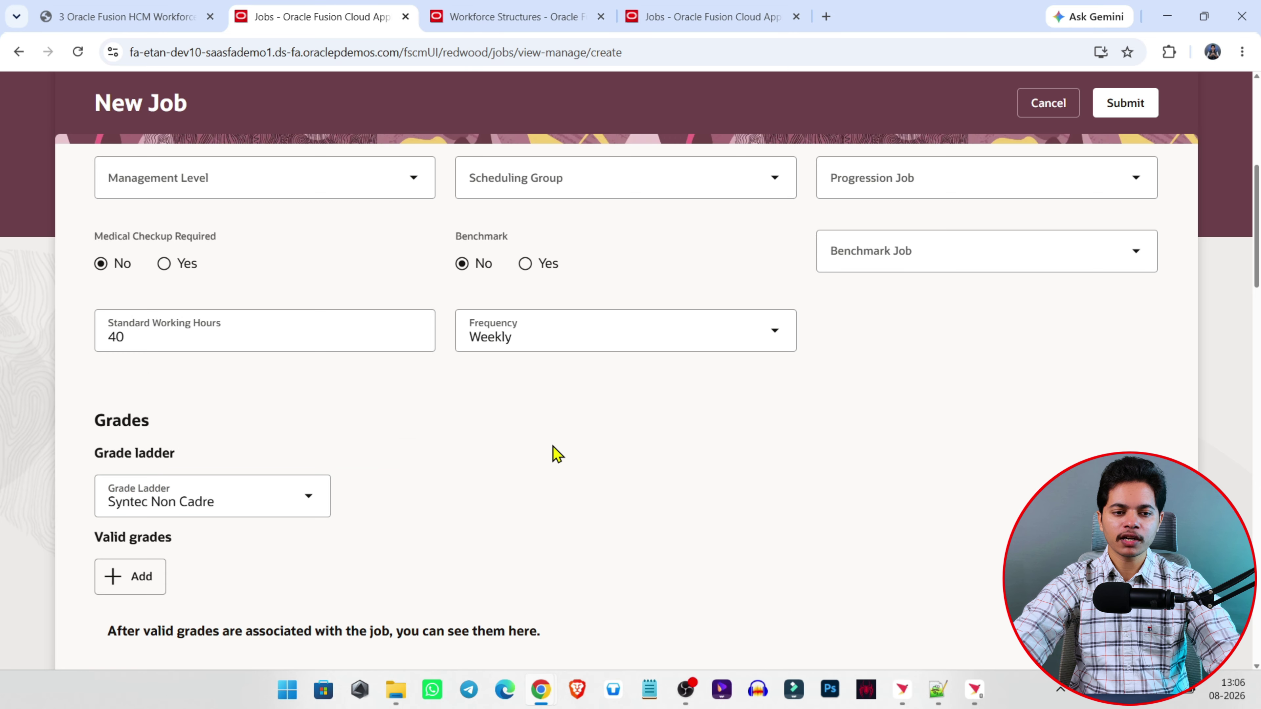